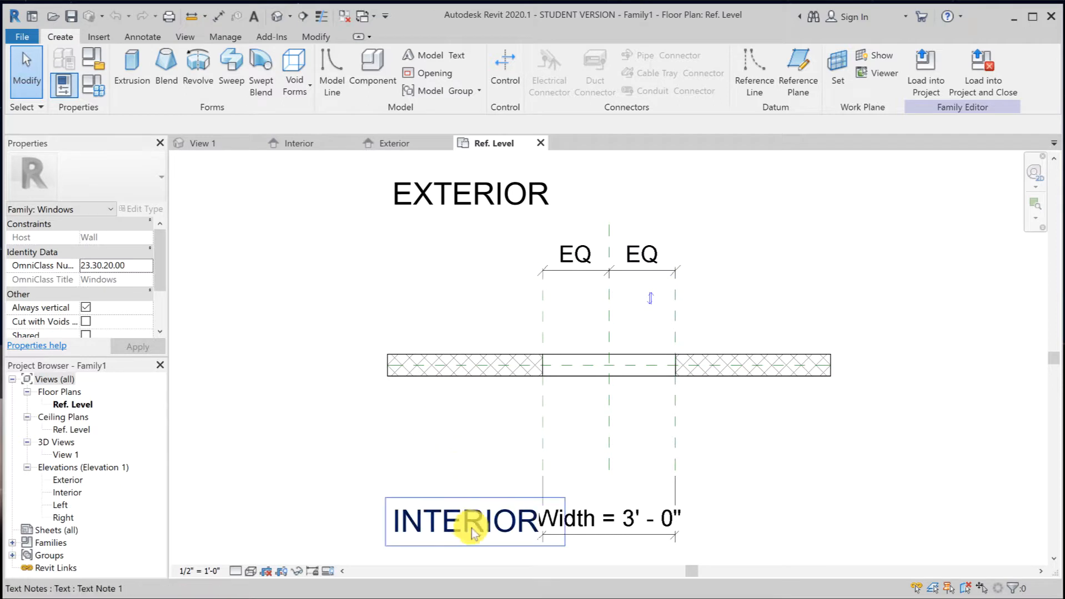
Move the INTERIOR and EXTERIOR text notes left, clear of the window's dimensions.
left_click(463, 521)
left_click_drag(385, 506, 238, 503)
left_click(466, 196)
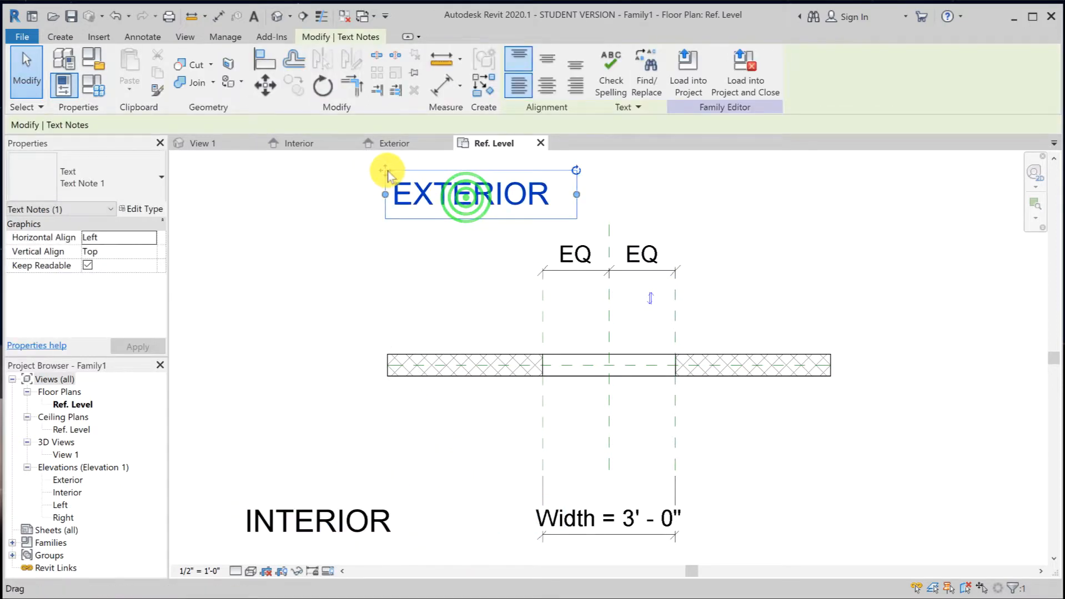
left_click_drag(385, 171, 229, 170)
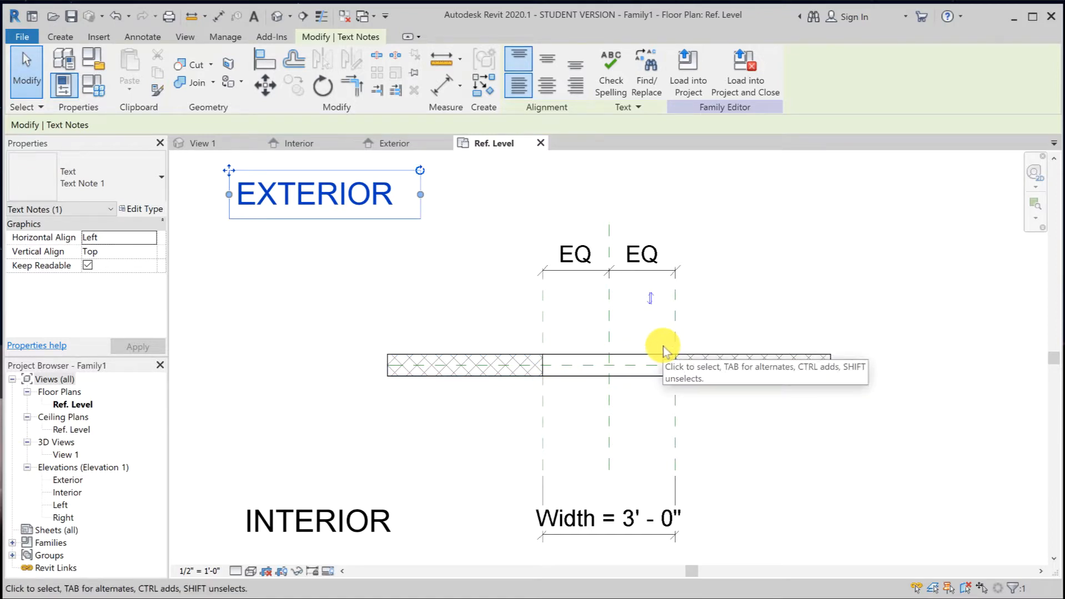
In the family types, move the Width parameter above Height and set Width to 6' 0".
left_click(95, 86)
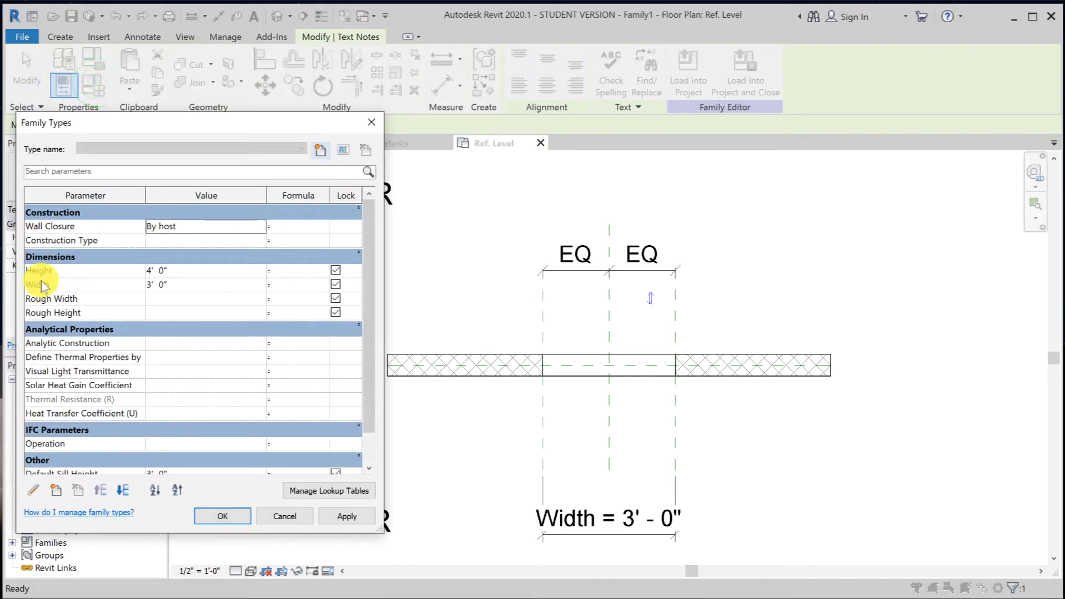
left_click(29, 284)
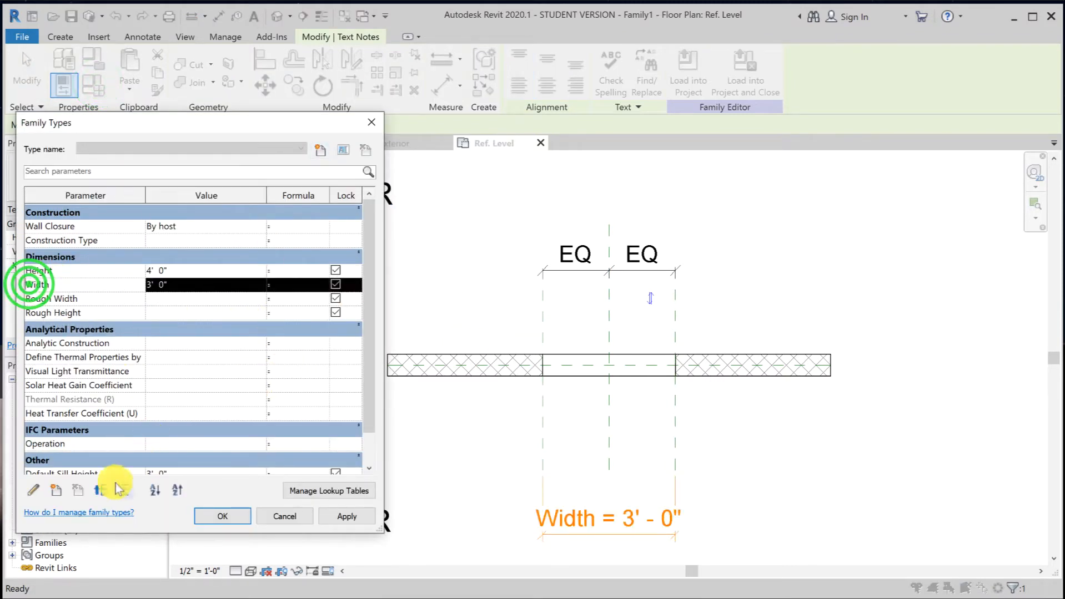
left_click(99, 491)
left_click(192, 270)
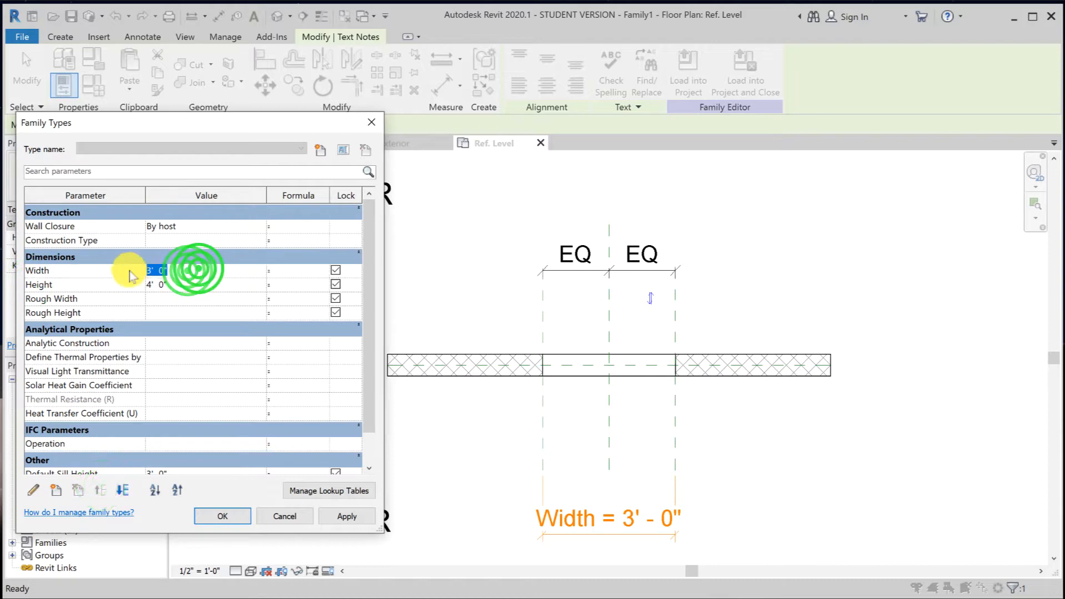
left_click(213, 518)
left_click(405, 387)
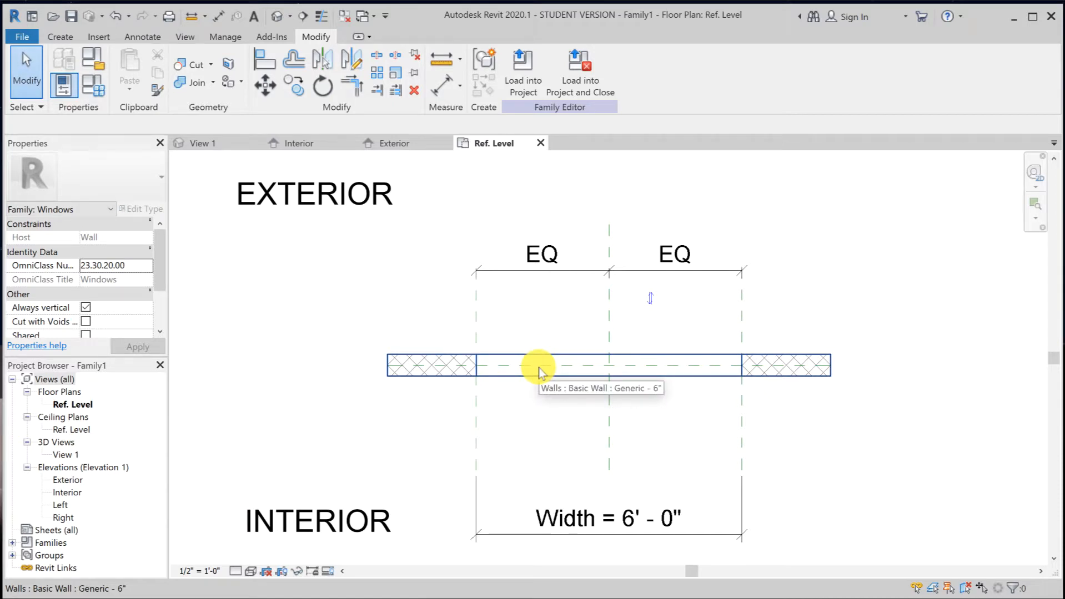
Extend both ends of the Center (Front/Back) reference plane well beyond the wall ends and pin the plane.
key("Tab")
left_click(537, 366)
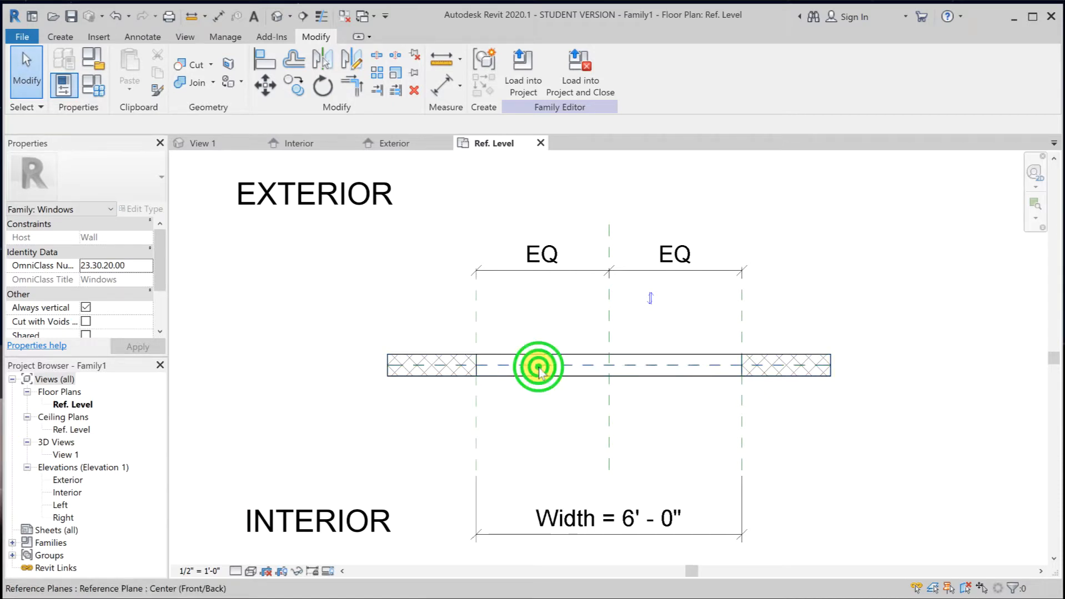
left_click(620, 351)
left_click_drag(388, 366, 250, 365)
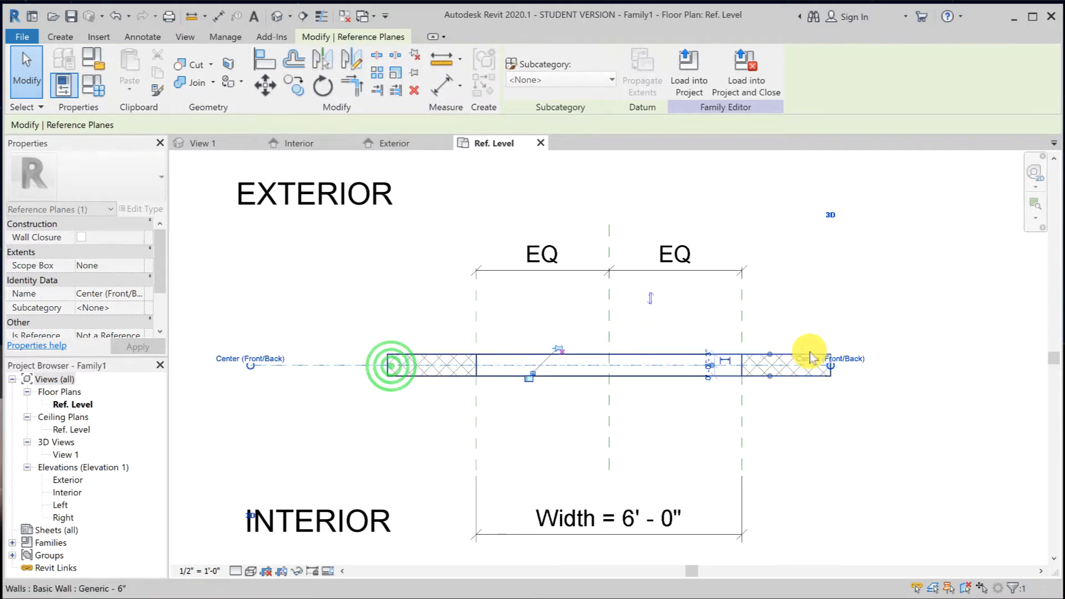
left_click_drag(830, 366, 992, 365)
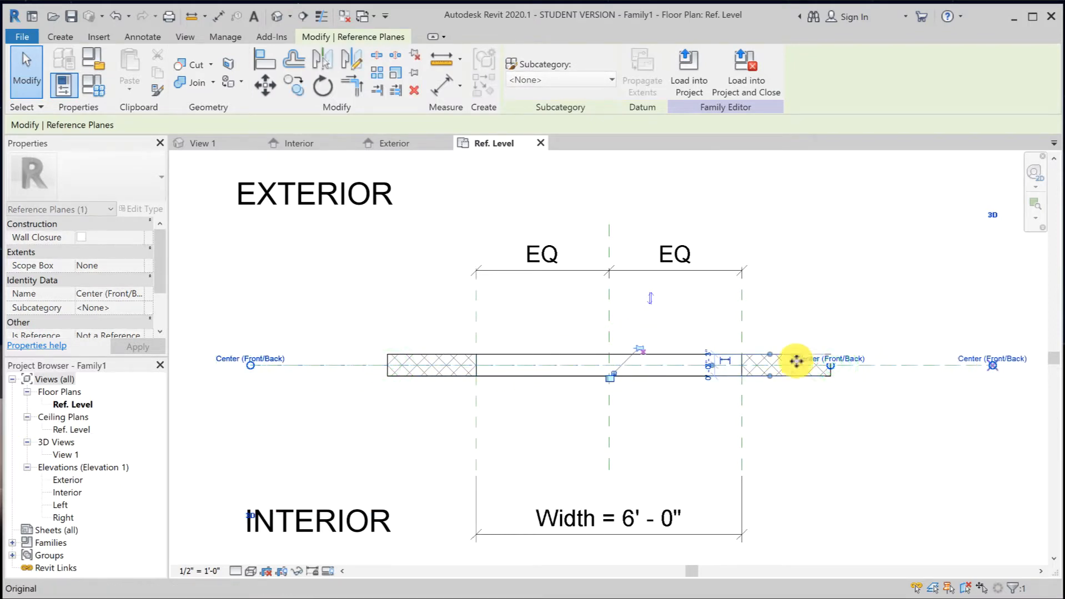
left_click(638, 349)
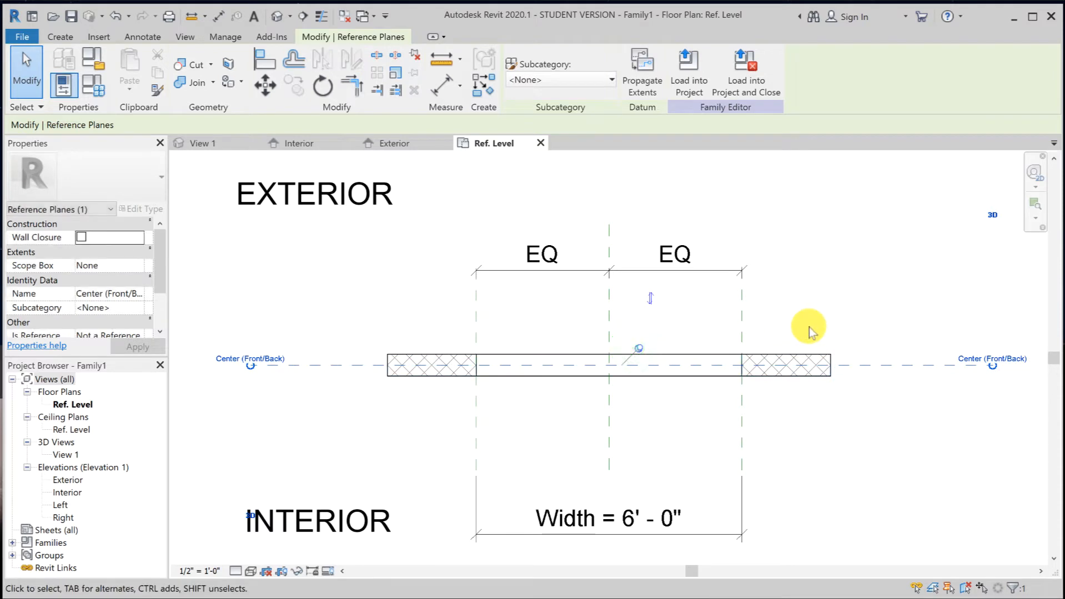
left_click(808, 332)
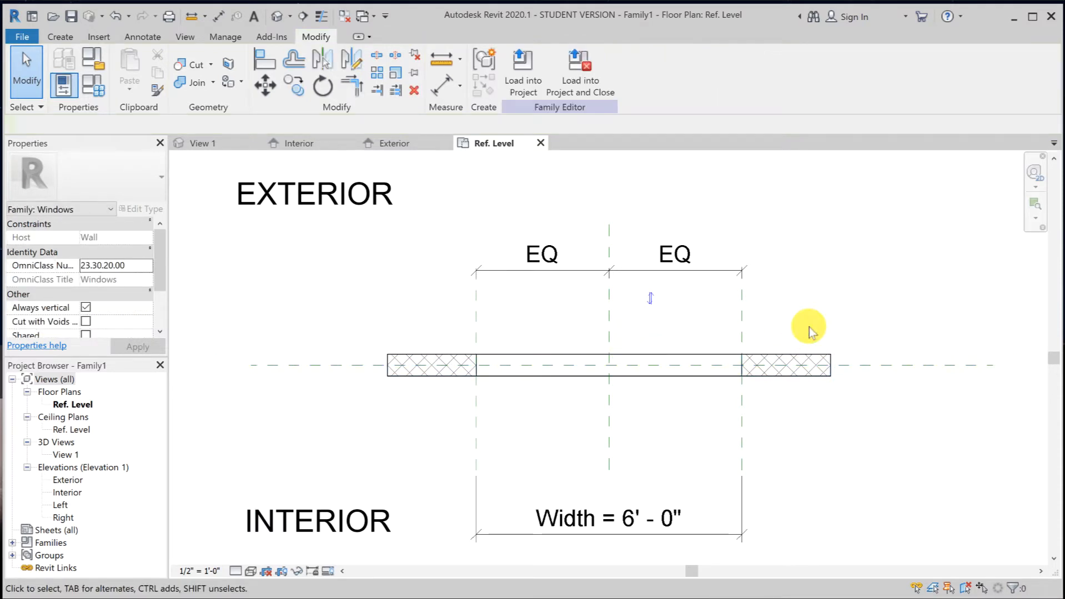
Draw two horizontal reference planes parallel to the wall, one on the exterior side and one about 1' 2" from the center plane on the interior side.
key("r")
key("p")
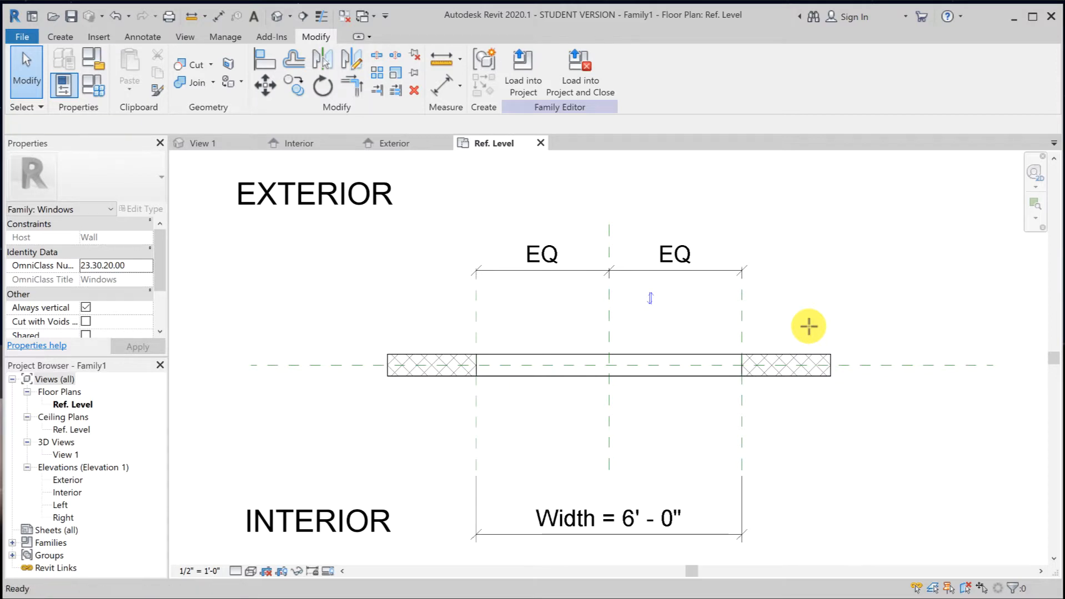
left_click(248, 322)
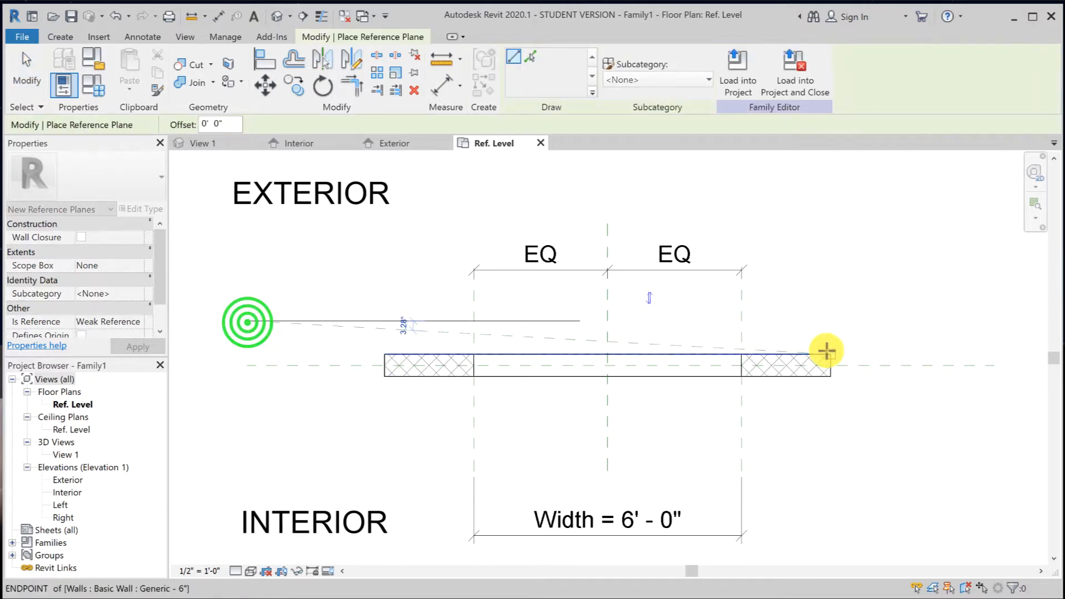
left_click(991, 320)
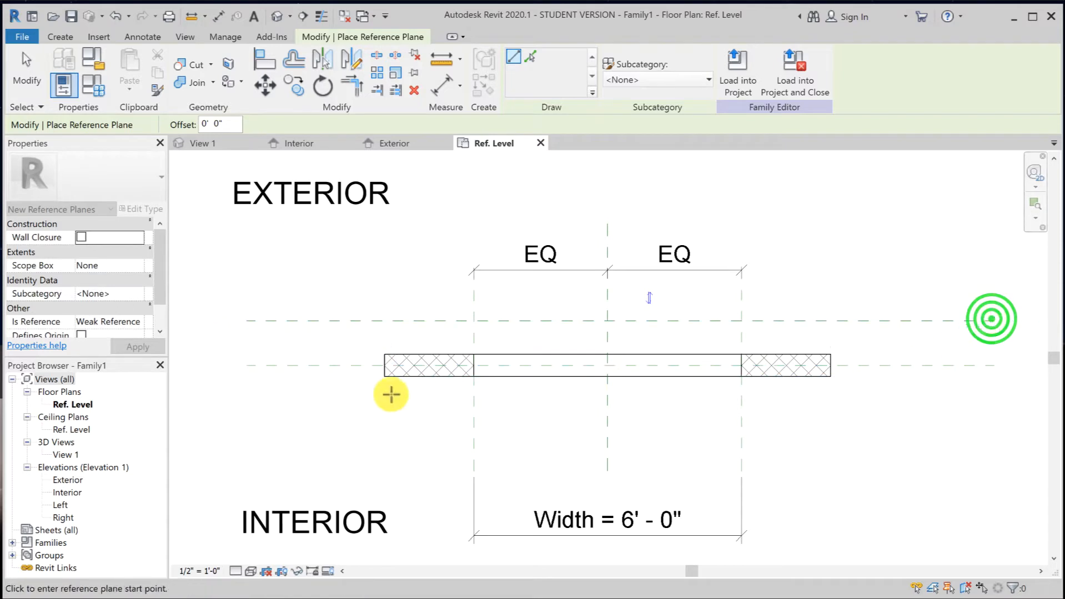
left_click(249, 417)
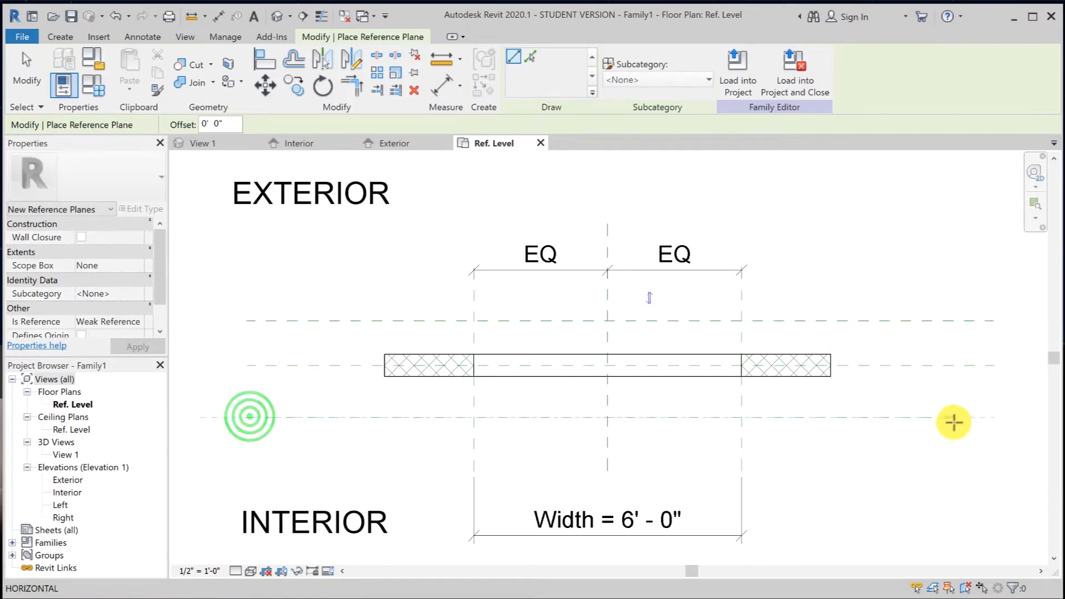
left_click(994, 416)
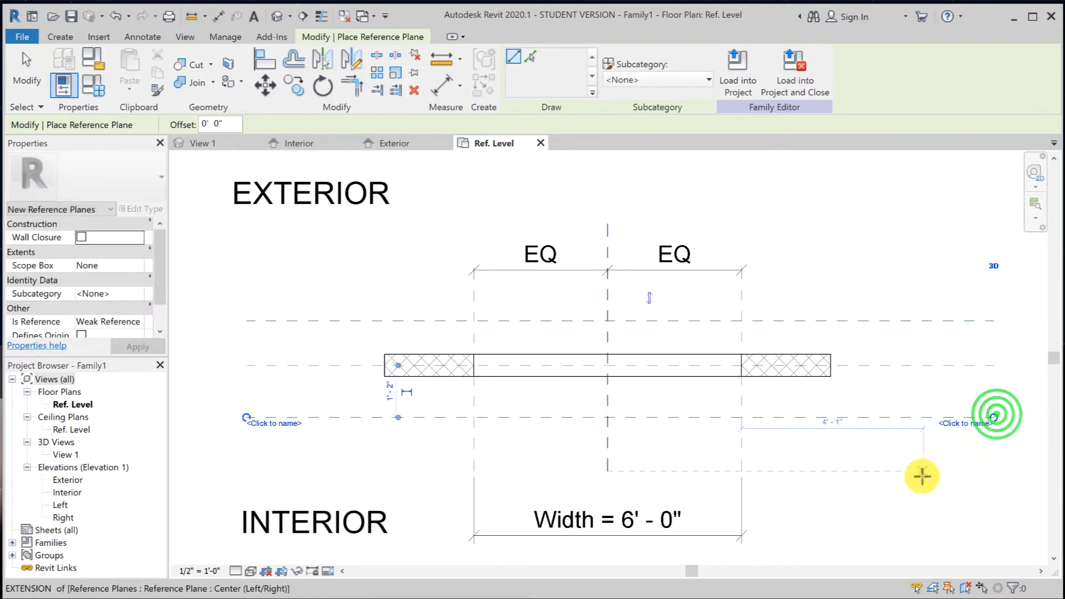
key("Escape")
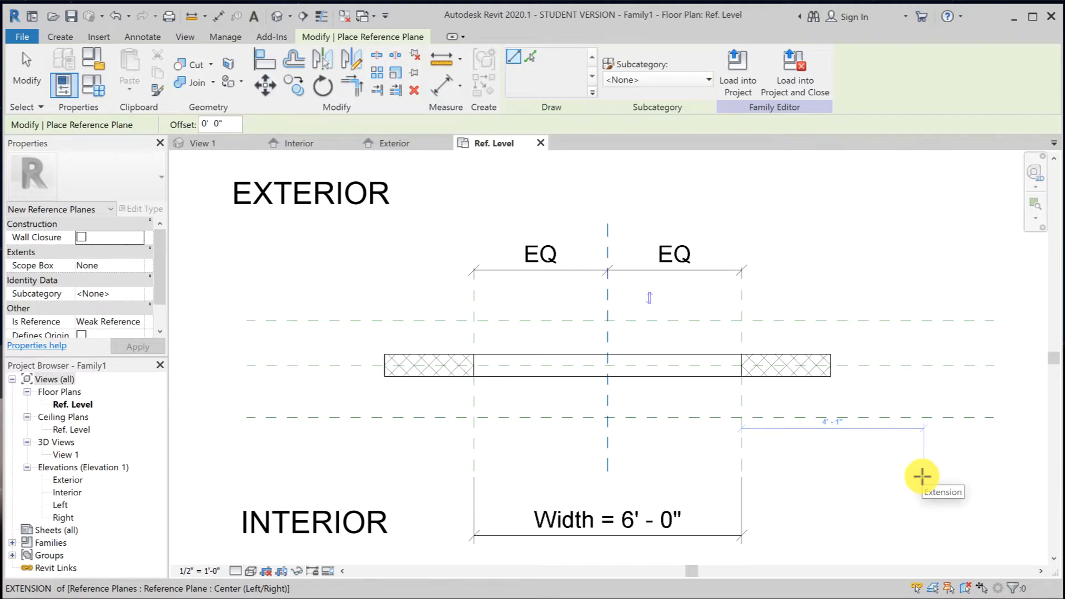
Align the two new reference planes to the wall's exterior and interior faces and lock both alignments.
key("a")
key("l")
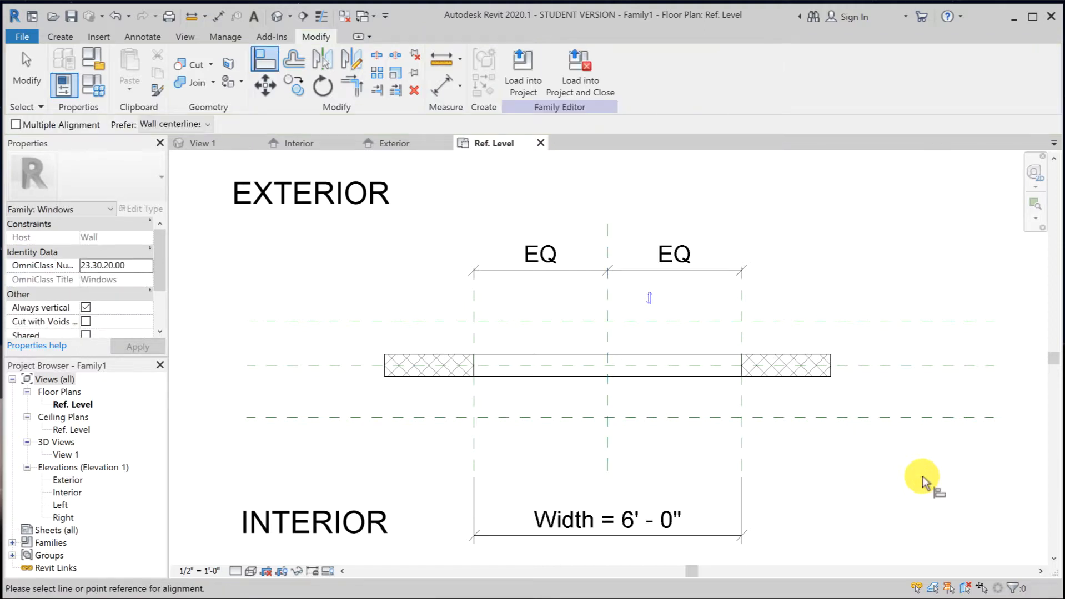
left_click(439, 354)
left_click(441, 322)
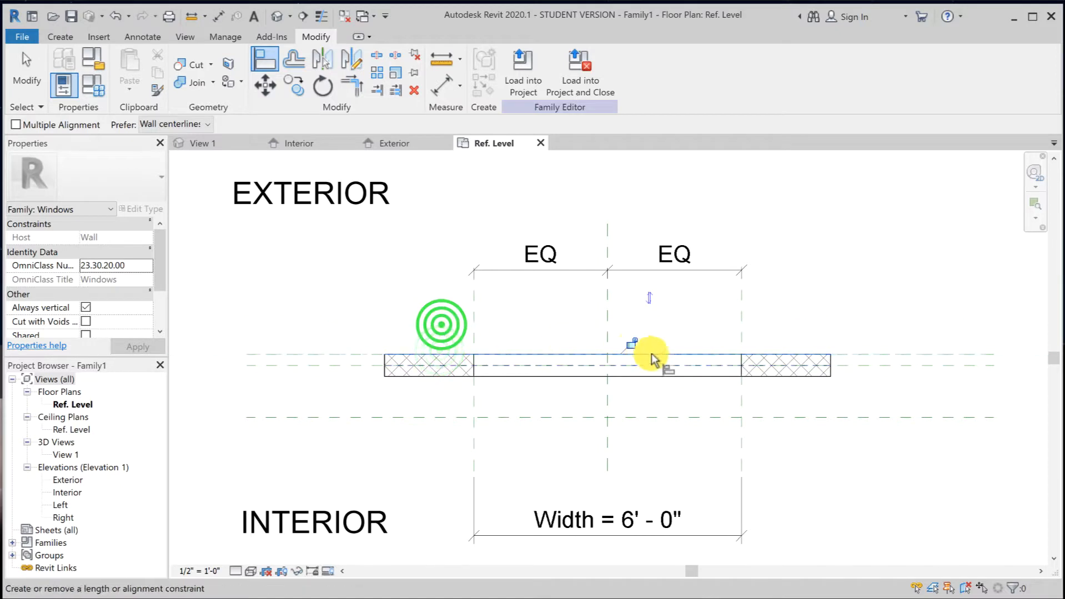
left_click(628, 345)
left_click(432, 379)
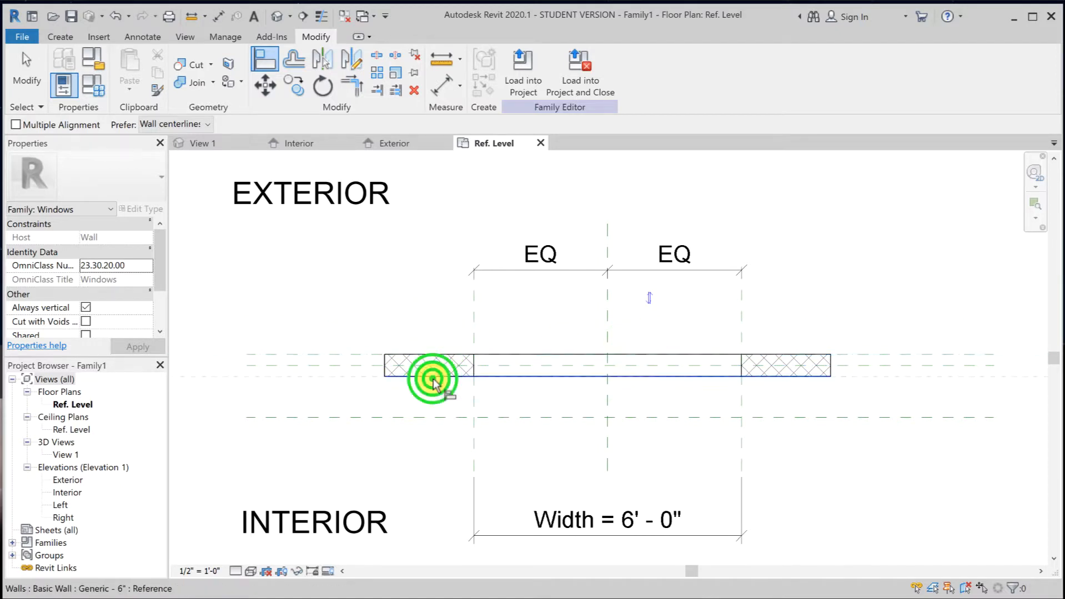
left_click(599, 417)
left_click(628, 366)
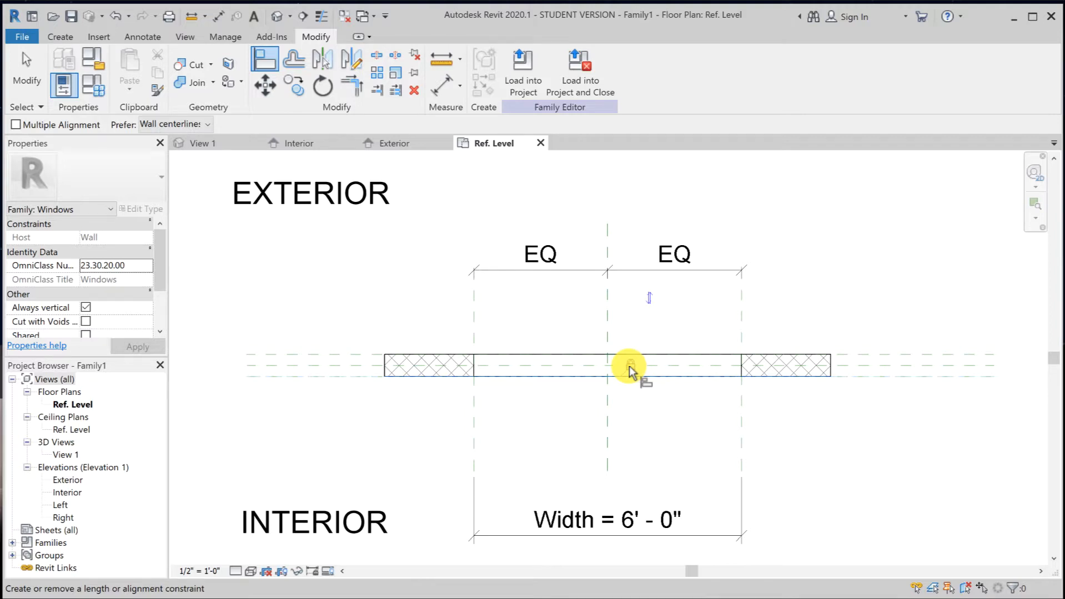
left_click(25, 66)
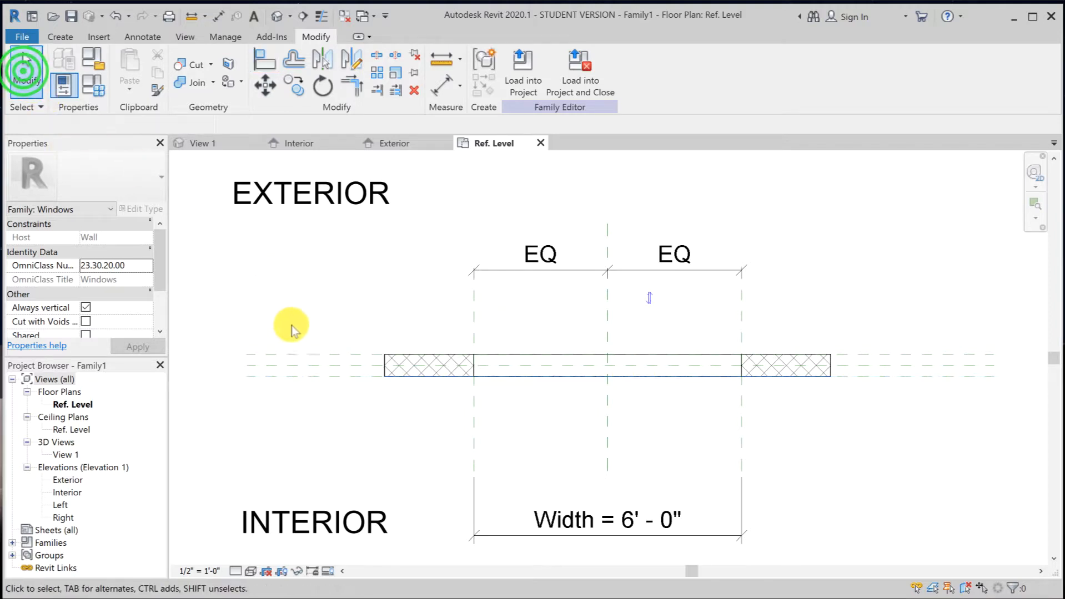
Name the reference plane on the exterior wall face Exterior and the one on the interior face Interior.
left_click(312, 359)
left_click(264, 361)
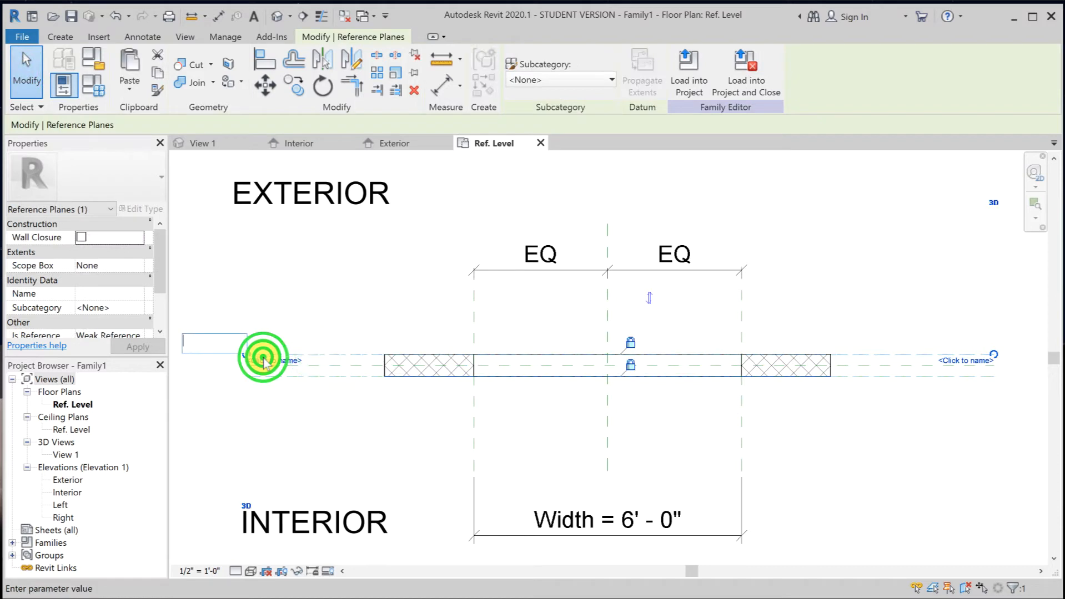
type("Exterior")
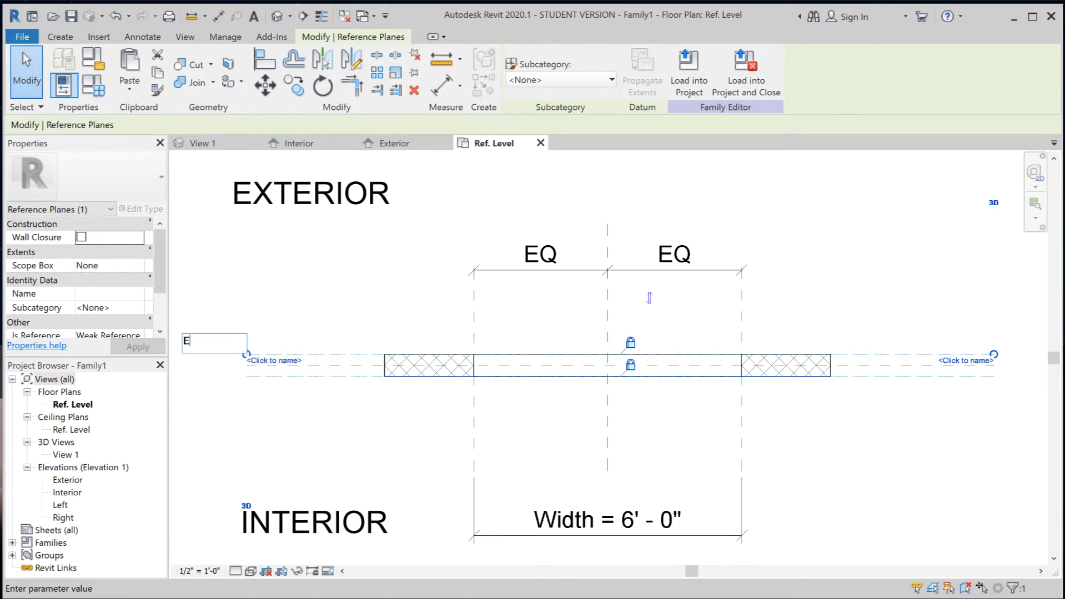
left_click(280, 424)
left_click(337, 380)
left_click(270, 382)
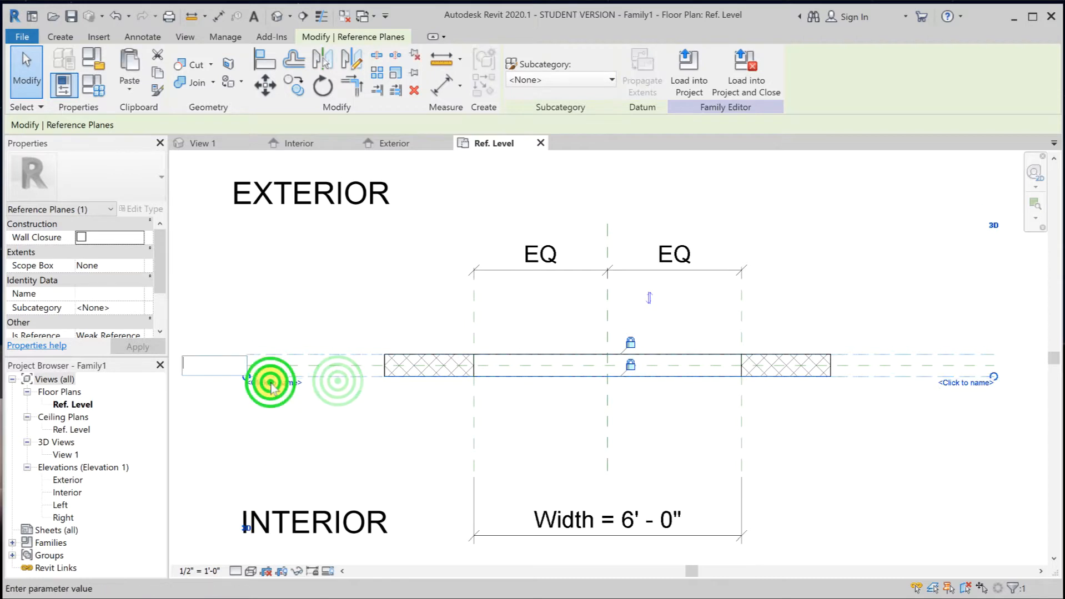
type("Interio")
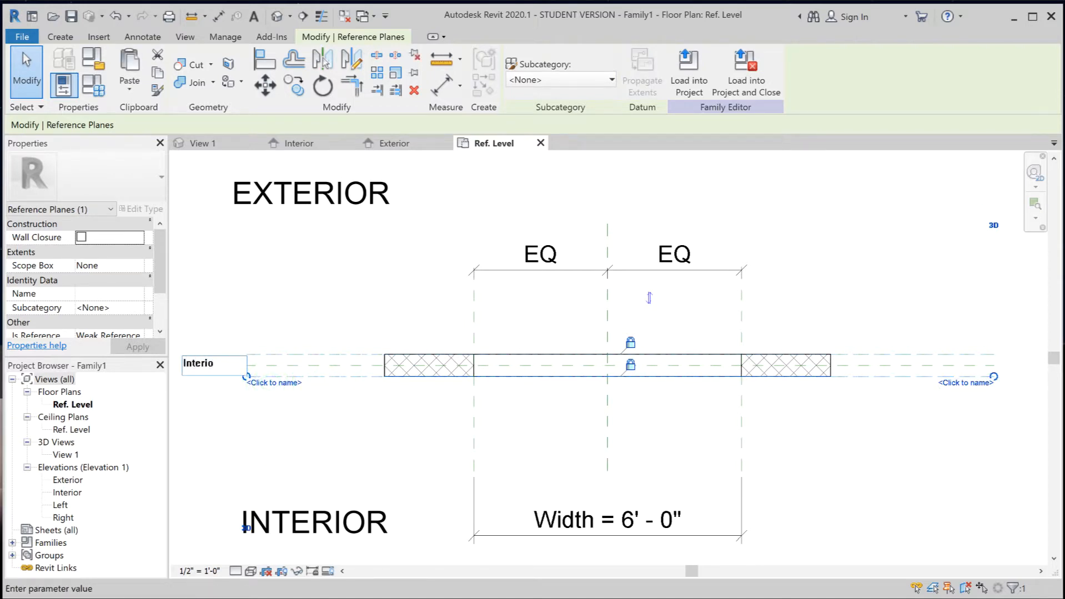
type("r")
left_click(292, 438)
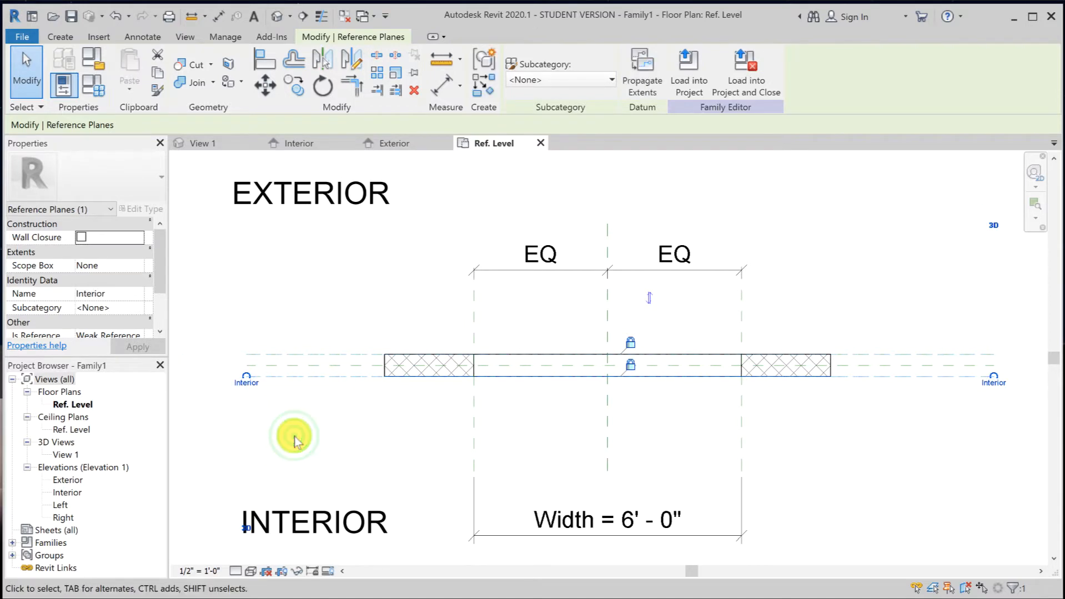
In the Exterior elevation, draw two horizontal reference planes across the opening, one below the Top plane and one about 1' 0" above the Sill plane.
double_click(67, 481)
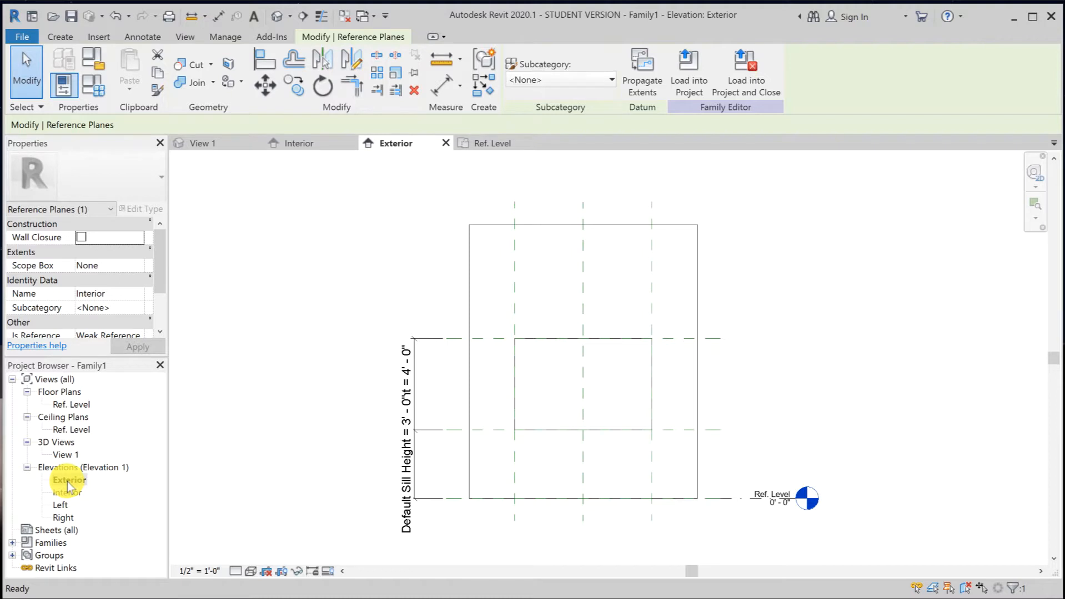
key("r")
key("p")
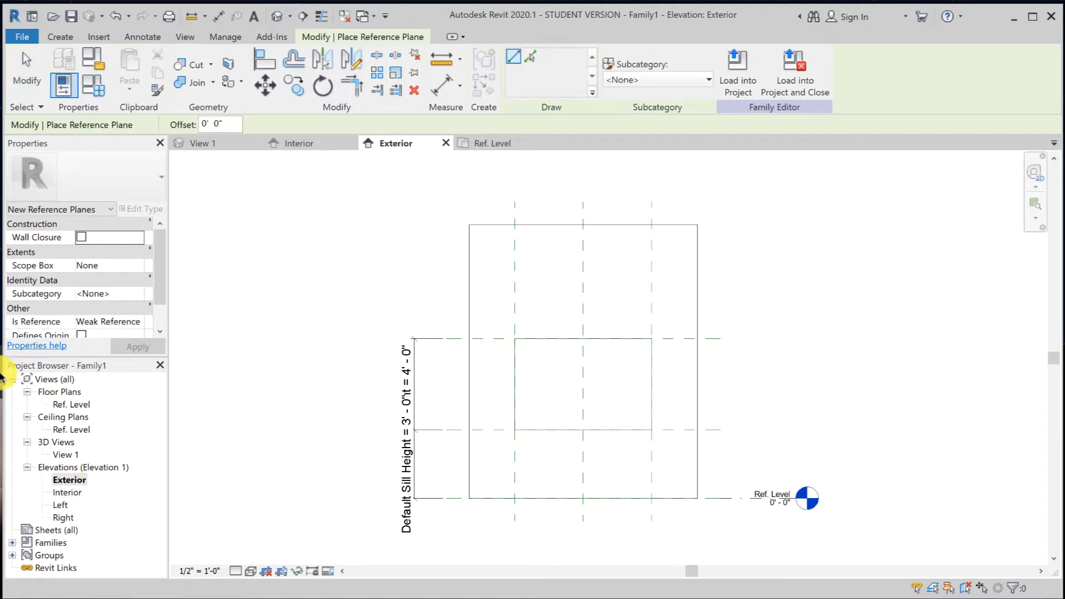
left_click(430, 360)
left_click(748, 361)
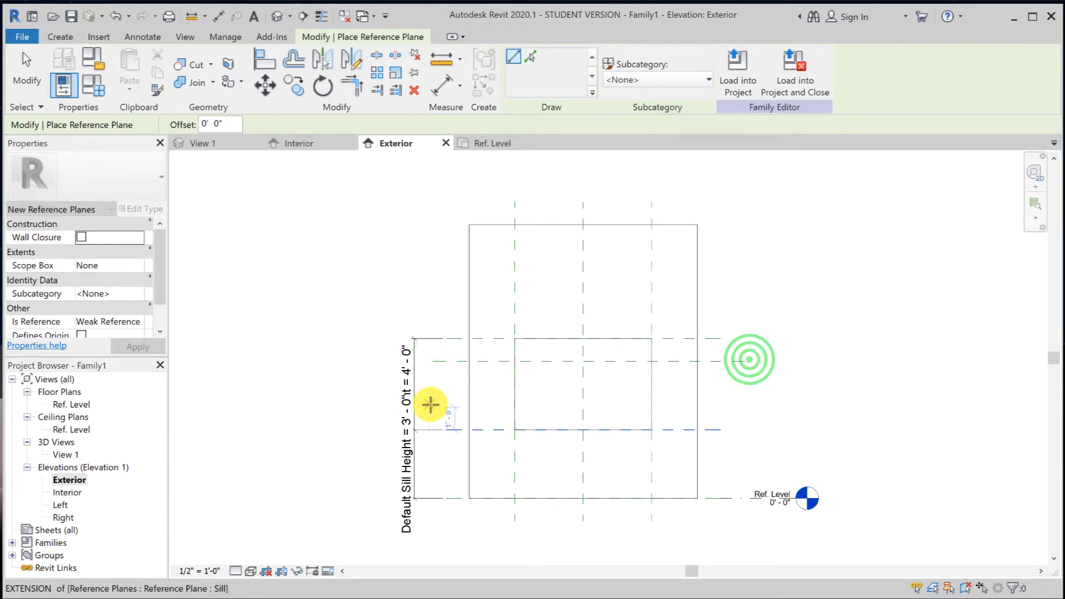
left_click(430, 404)
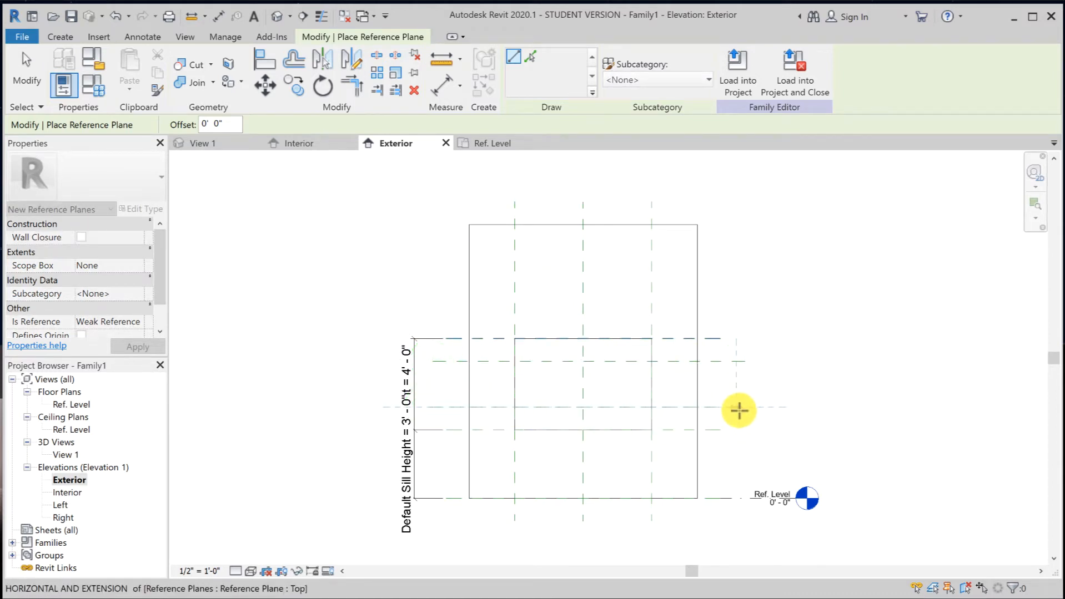
left_click(738, 409)
Draw four vertical reference planes, about 11" and 6" inside the opening's left and right sides and about 11" and 8" left and right of center.
left_click(535, 273)
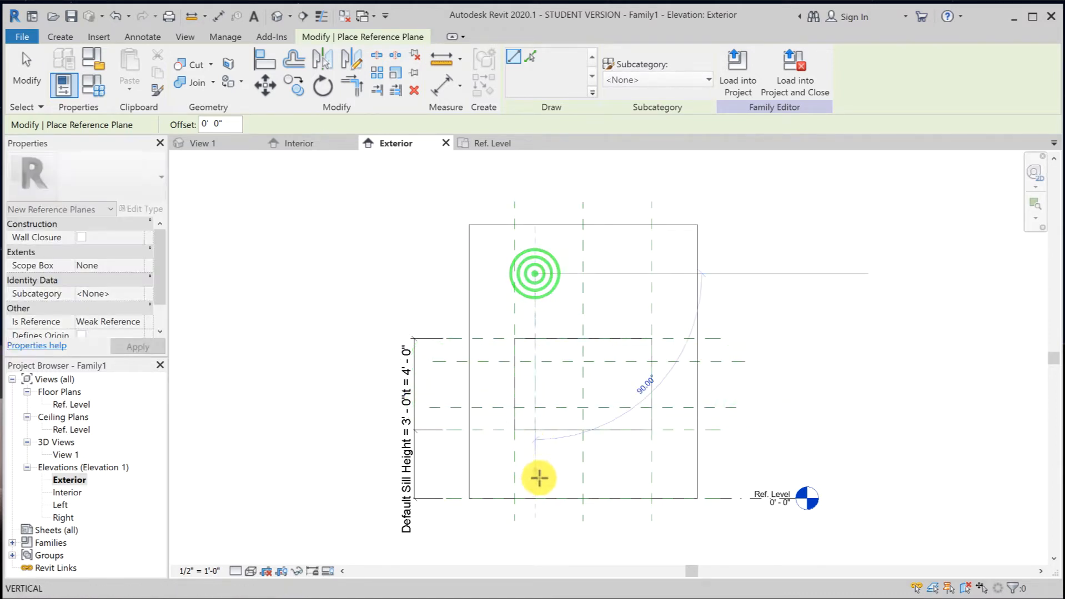
left_click(538, 478)
left_click(561, 289)
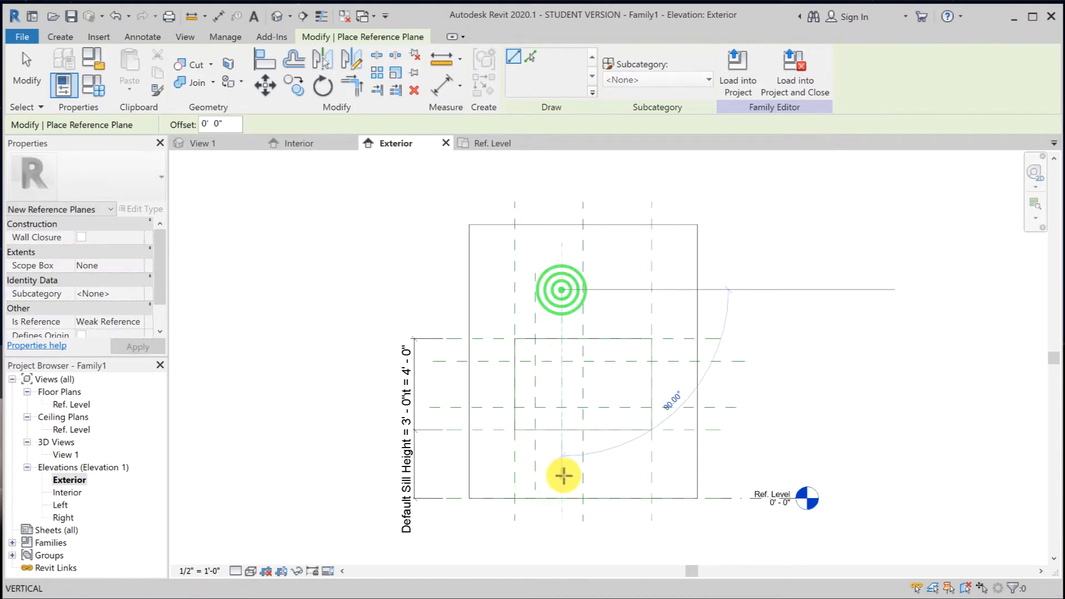
left_click(562, 475)
left_click(598, 284)
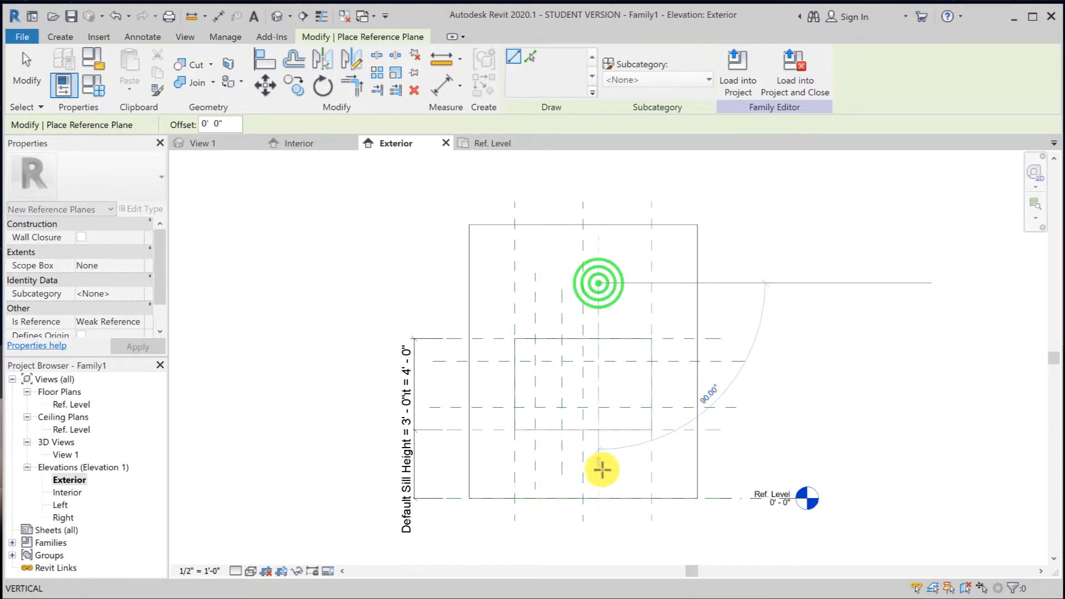
left_click(600, 473)
left_click(639, 285)
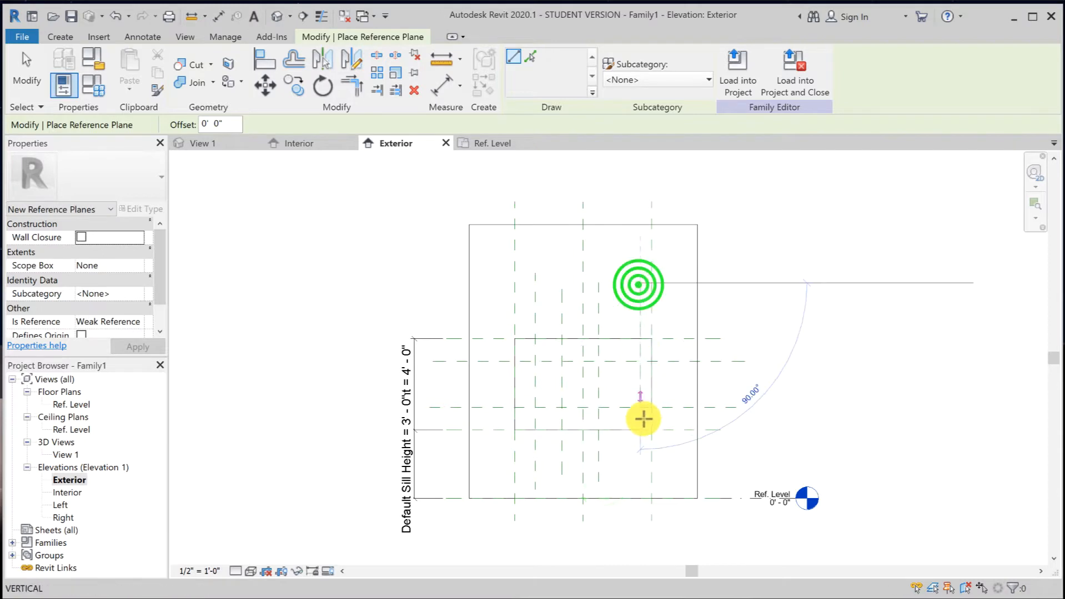
left_click(640, 485)
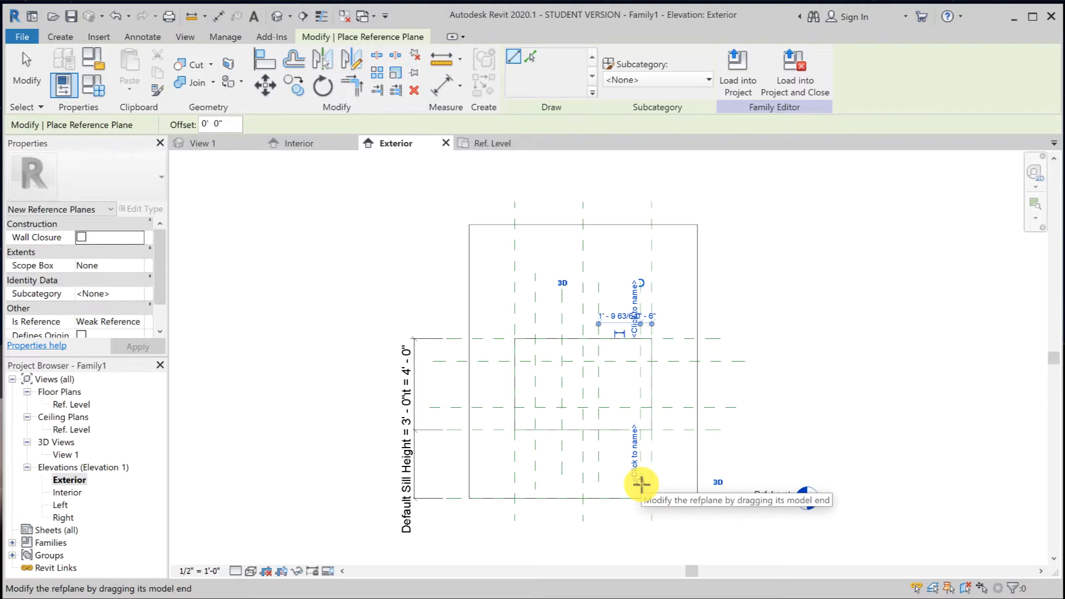
left_click(25, 66)
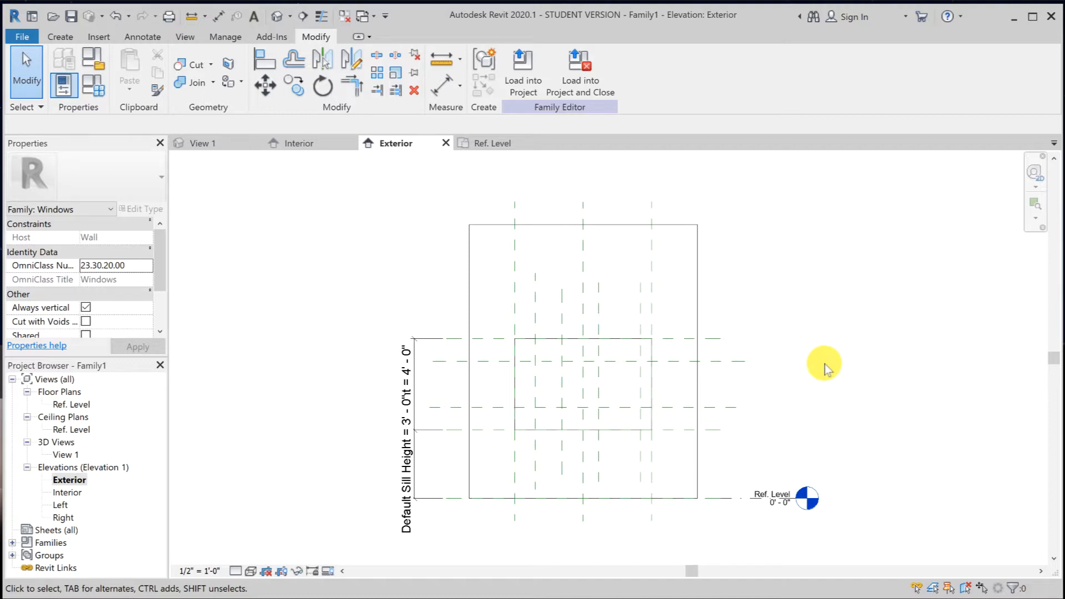
Add aligned dimensions from each side of the opening to its adjacent vertical plane, and across the inner pair through the center plane.
left_click(220, 17)
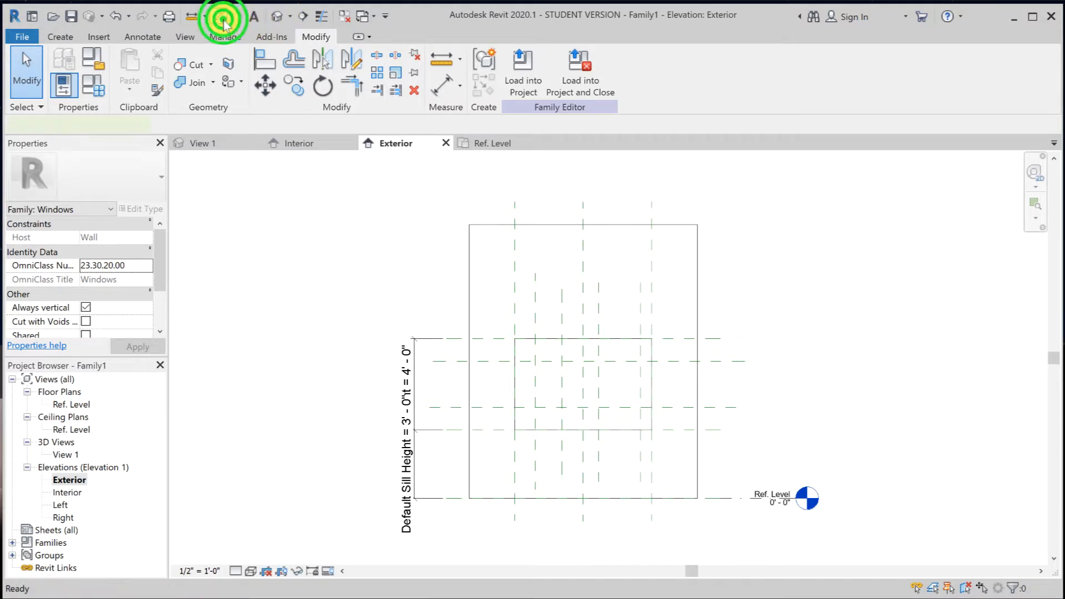
left_click(514, 313)
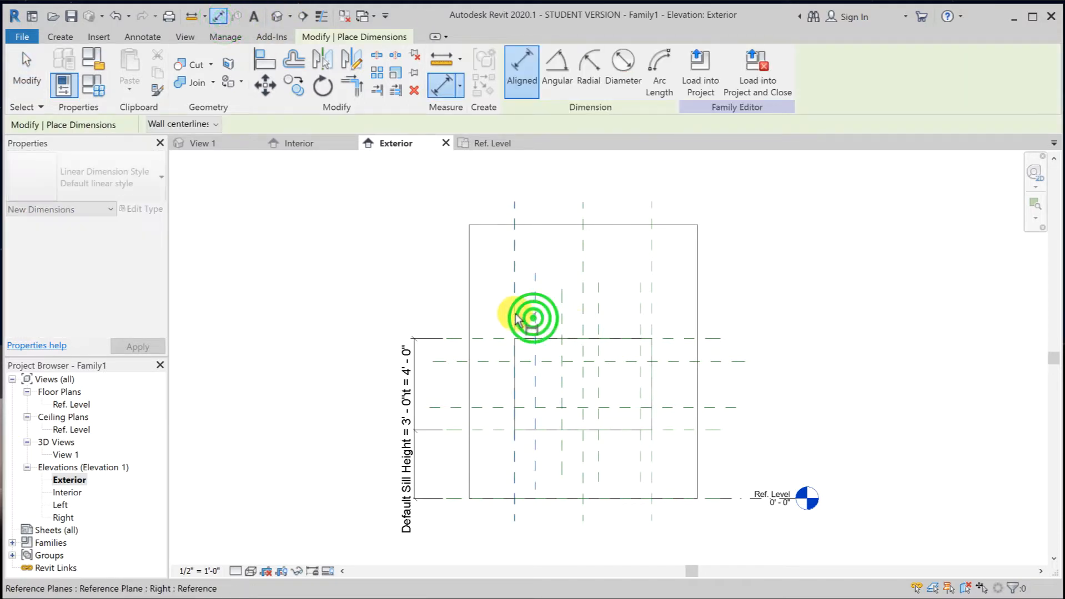
left_click(461, 260)
left_click(561, 312)
left_click(582, 311)
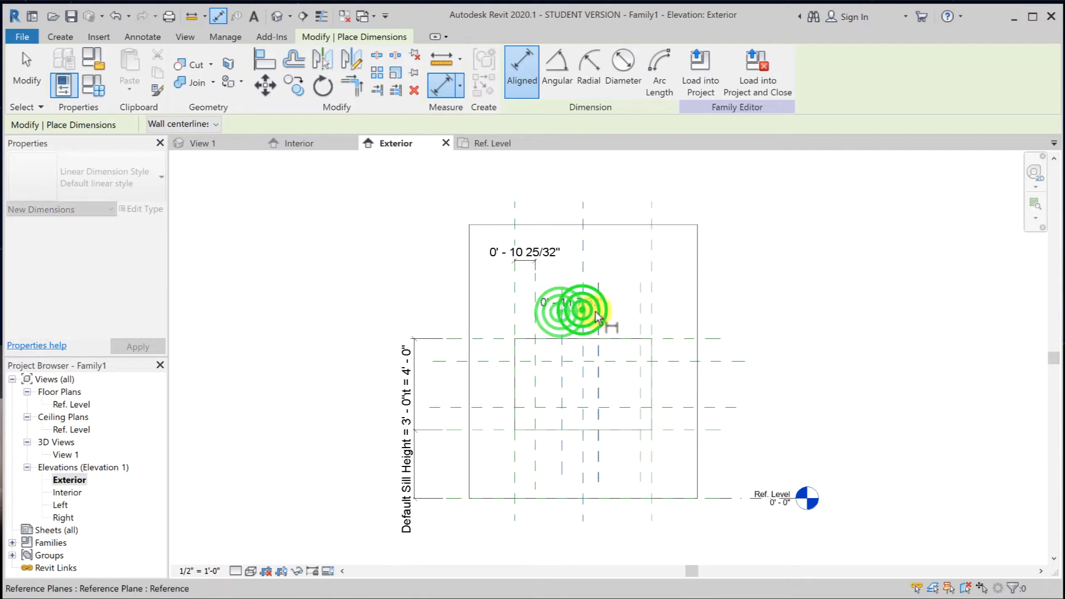
left_click(596, 311)
left_click(609, 253)
left_click(644, 297)
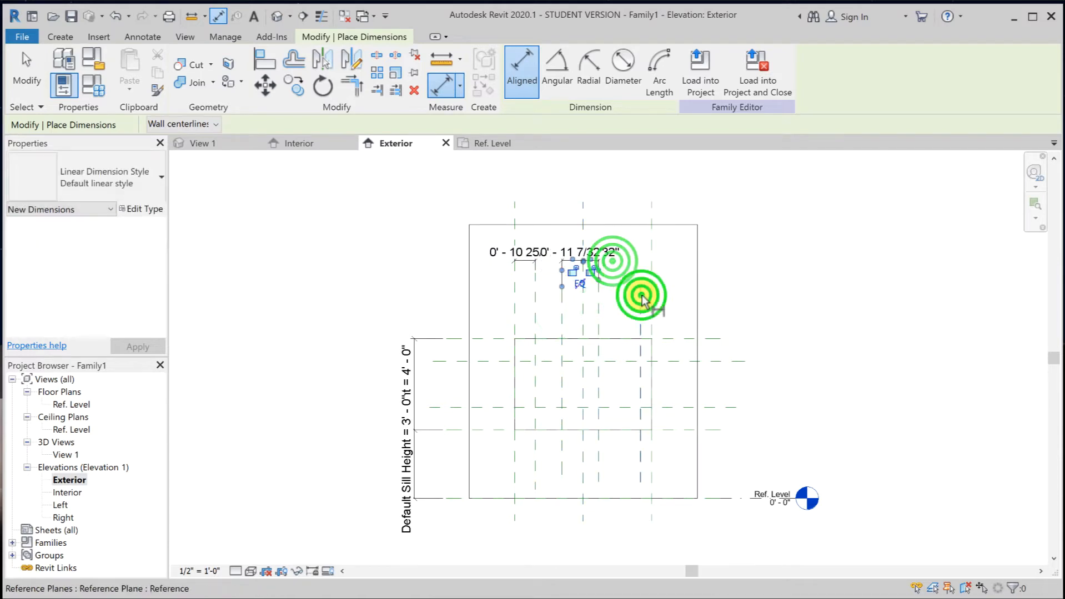
left_click(677, 261)
Add aligned dimensions between the Top plane and the plane below it, and between the Sill plane and the plane above it.
left_click(685, 336)
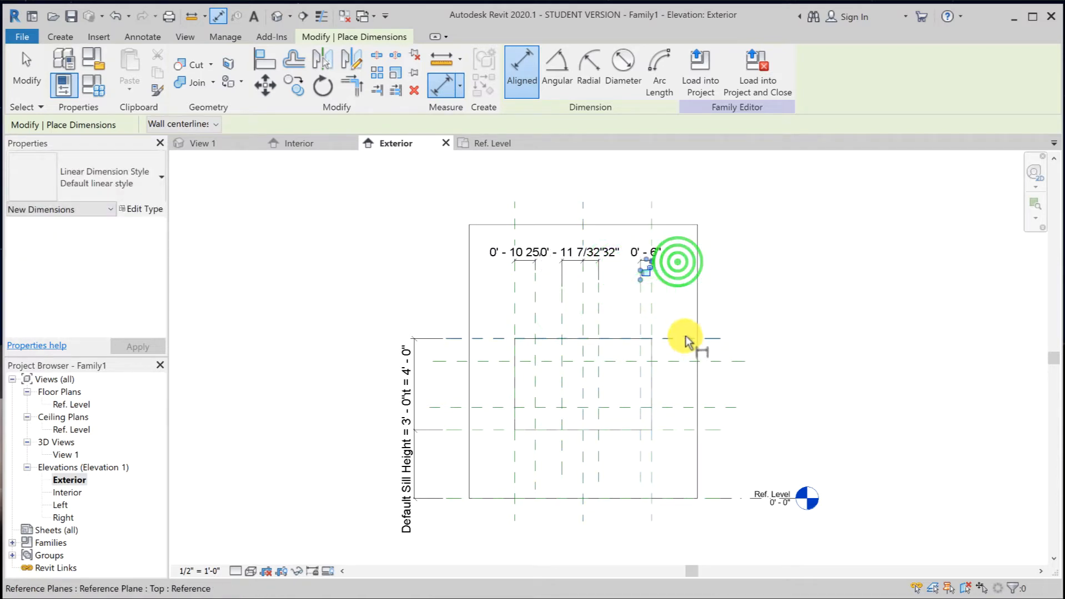
left_click(684, 361)
left_click(756, 377)
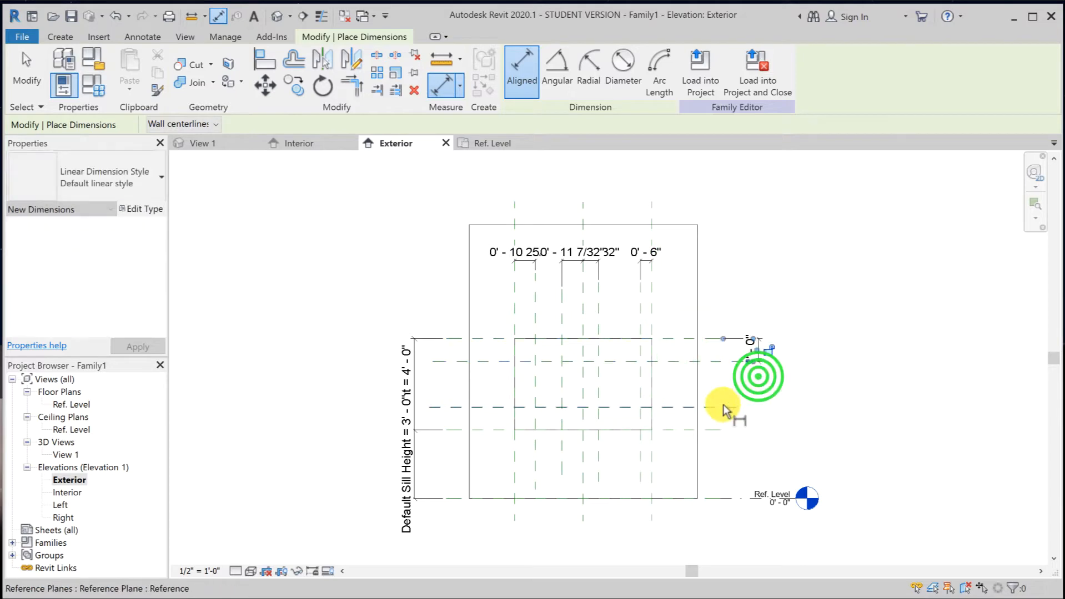
left_click(720, 407)
left_click(716, 429)
left_click(756, 436)
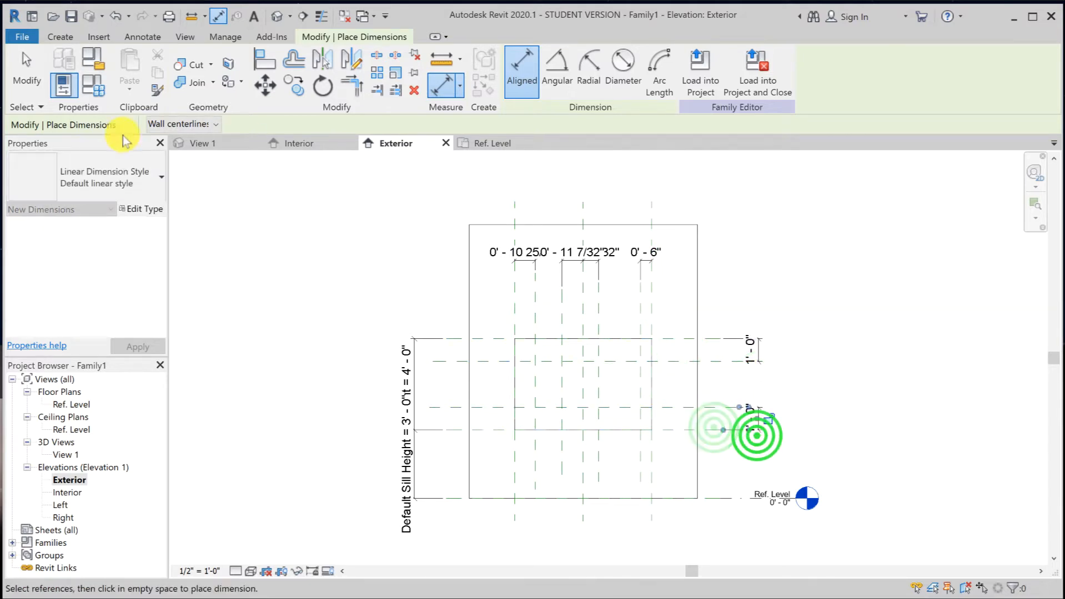
left_click(43, 87)
Set the distance between the Sill plane and the reference plane just above it to 1.25".
left_click(712, 407)
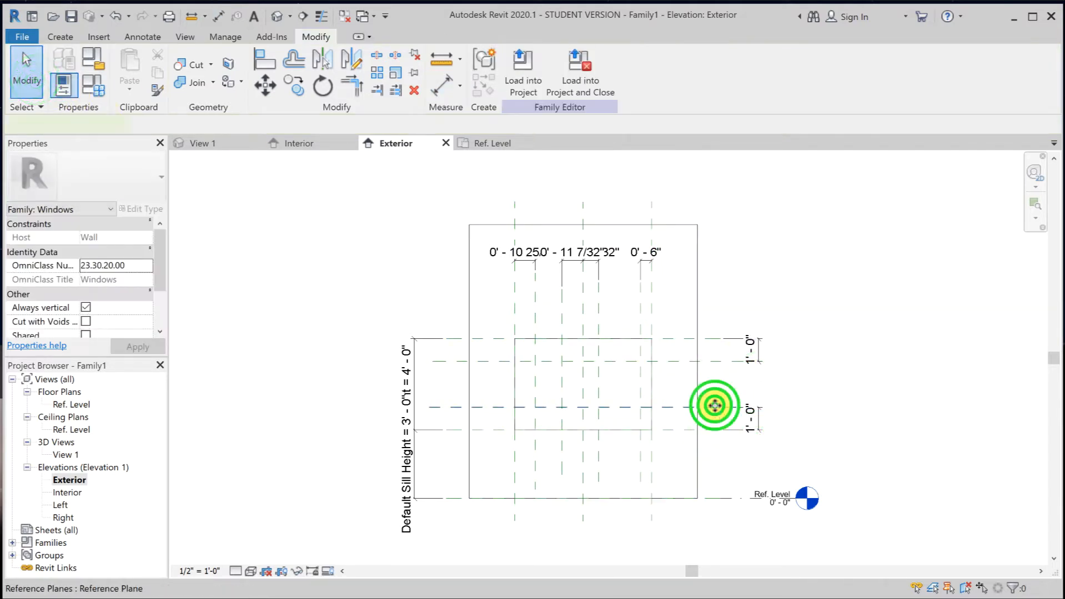
left_click(749, 424)
type("1")
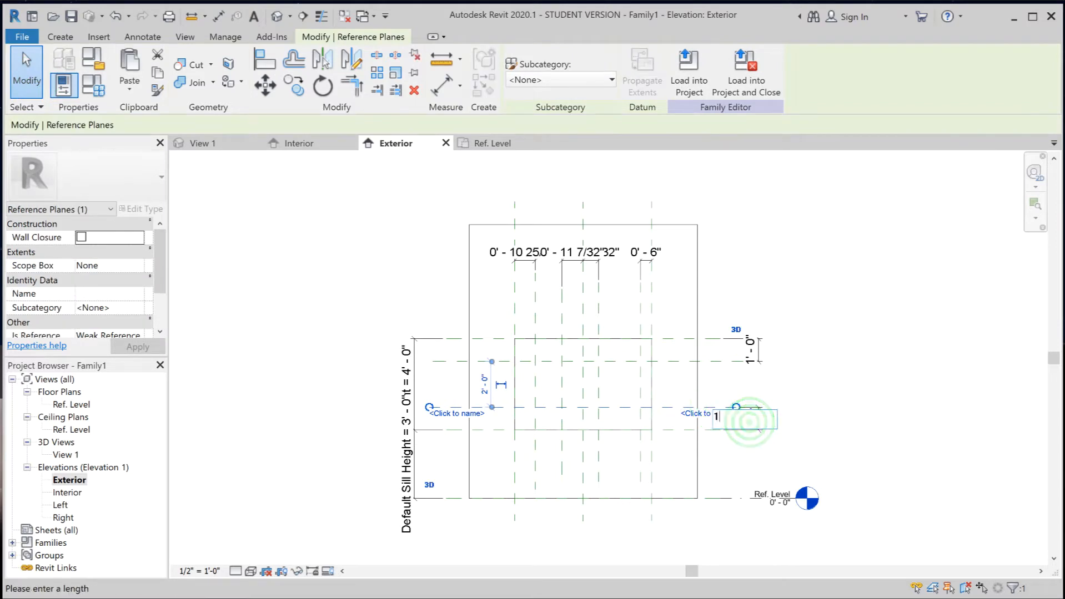
type(".25")
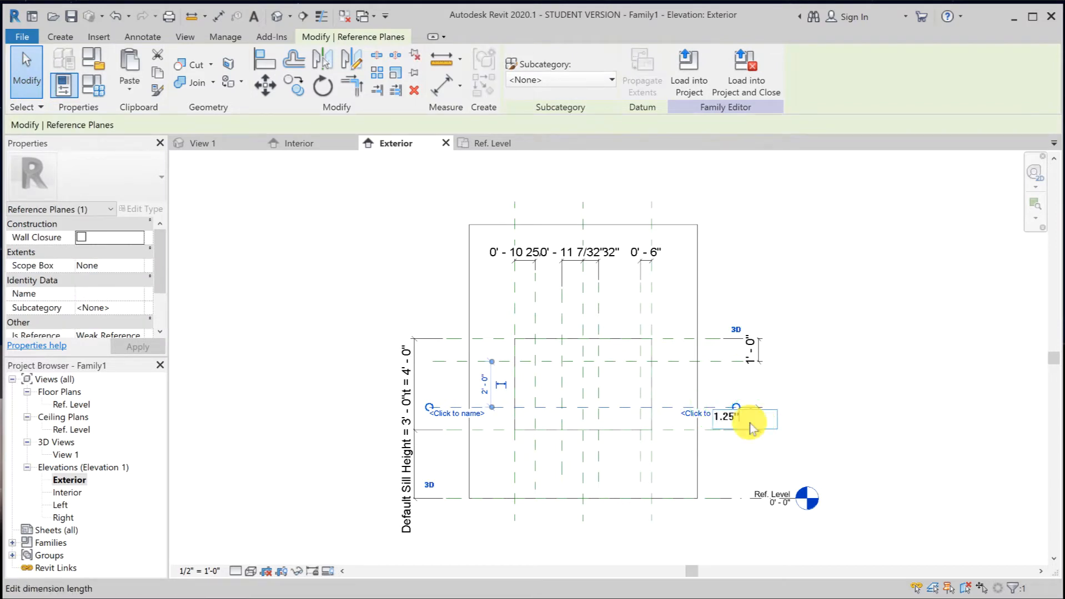
key("Return")
left_click(819, 371)
Set the distance between the Top plane and the reference plane just below it to 1.25".
left_click(712, 361)
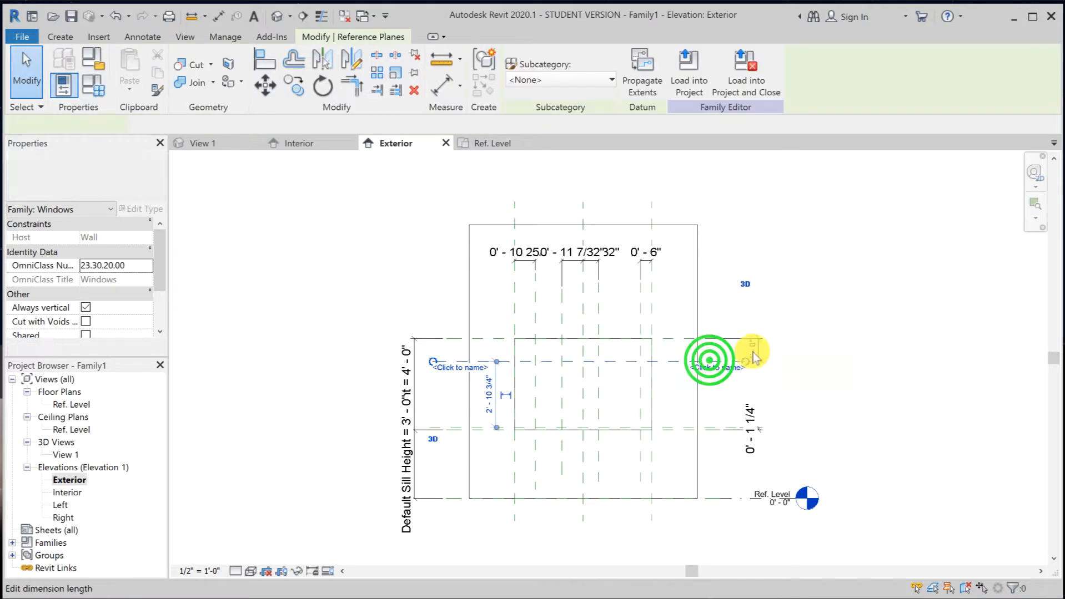
left_click(750, 352)
type("1.25")
key("Return")
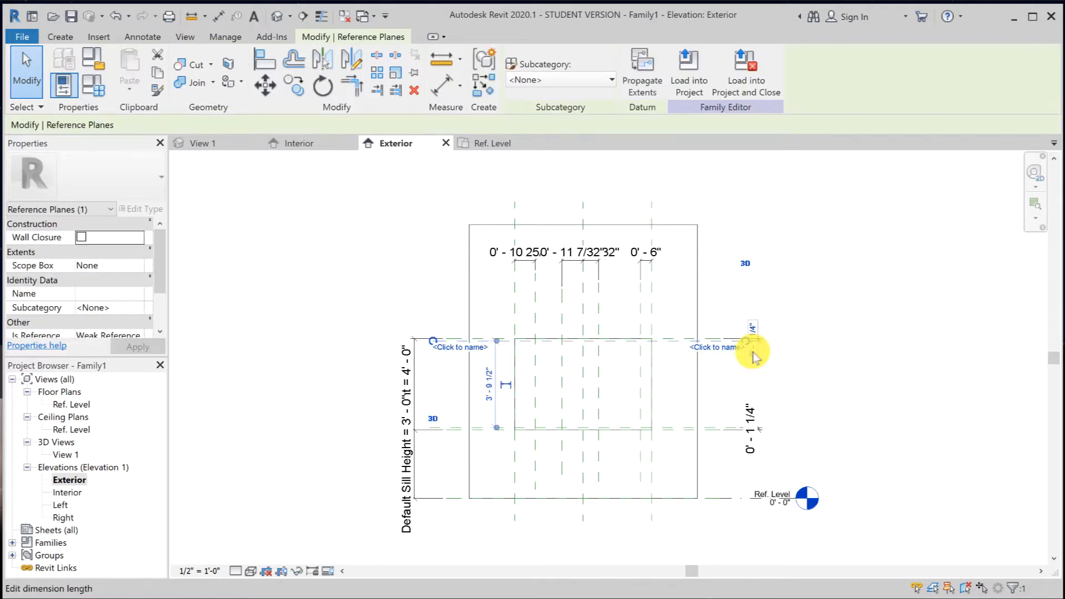
left_click(773, 233)
Set the innermost offset at the opening's right side to 1.25" by moving the adjacent vertical reference plane.
left_click(639, 291)
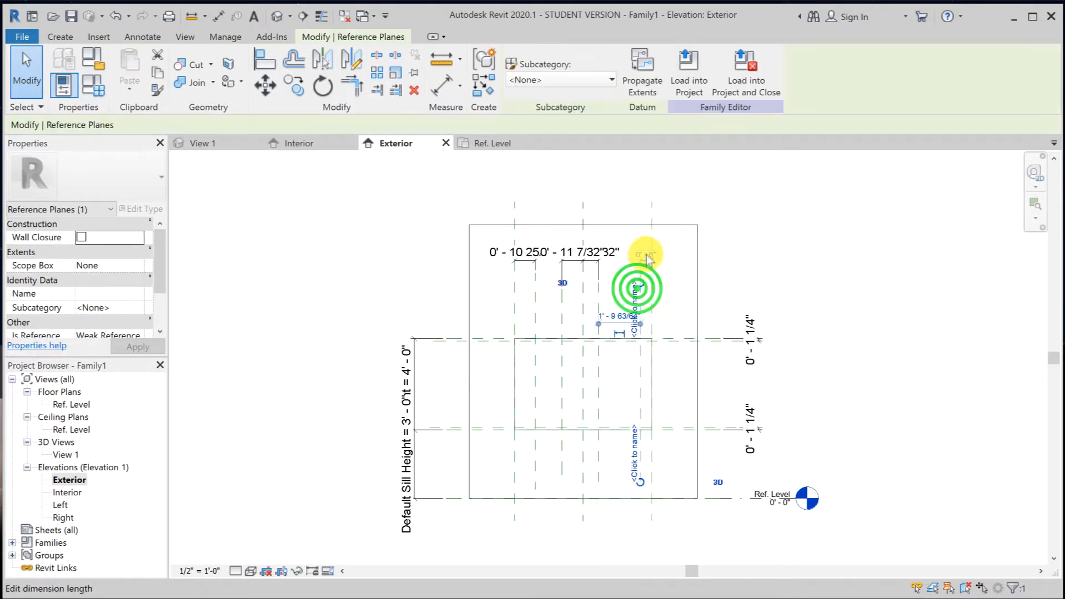
left_click(644, 250)
type("1.25")
key("Return")
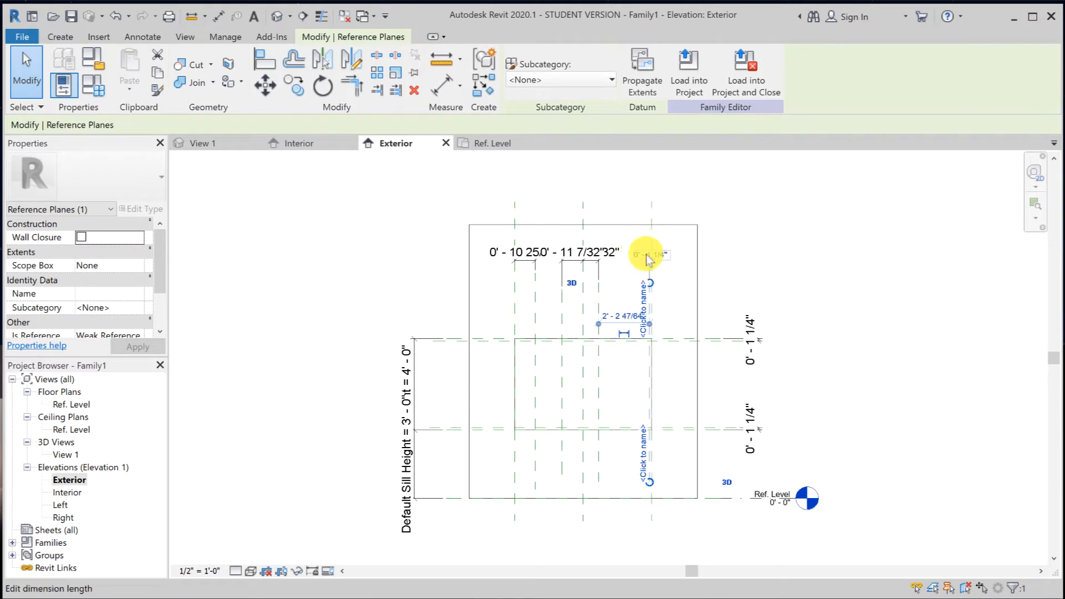
Move the vertical reference plane nearest the opening's left side to 1.25" from that side.
left_click(535, 290)
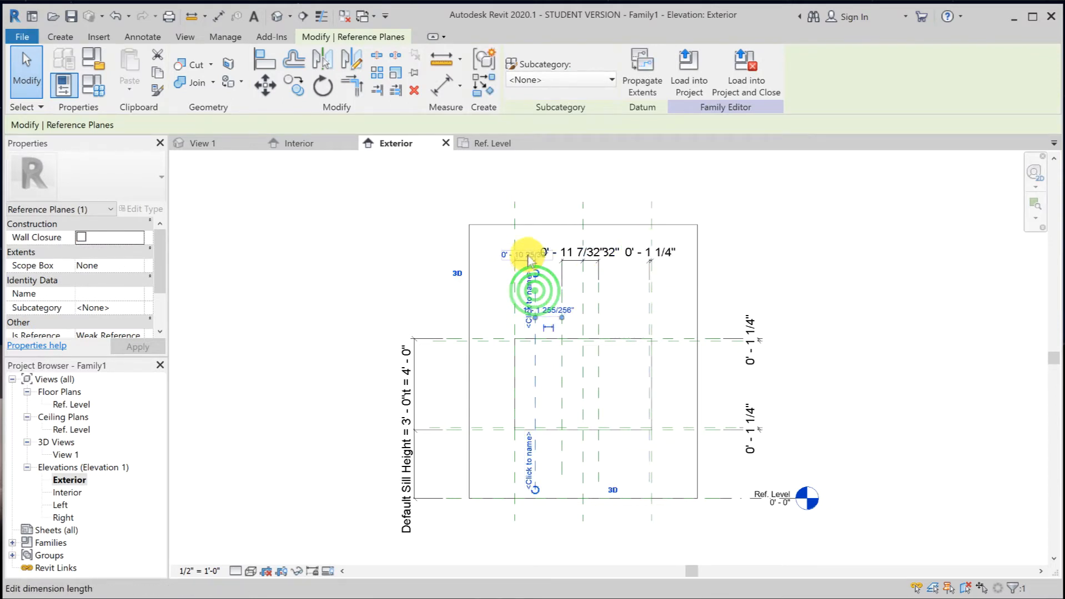
left_click(525, 253)
type("1.25")
key("Return")
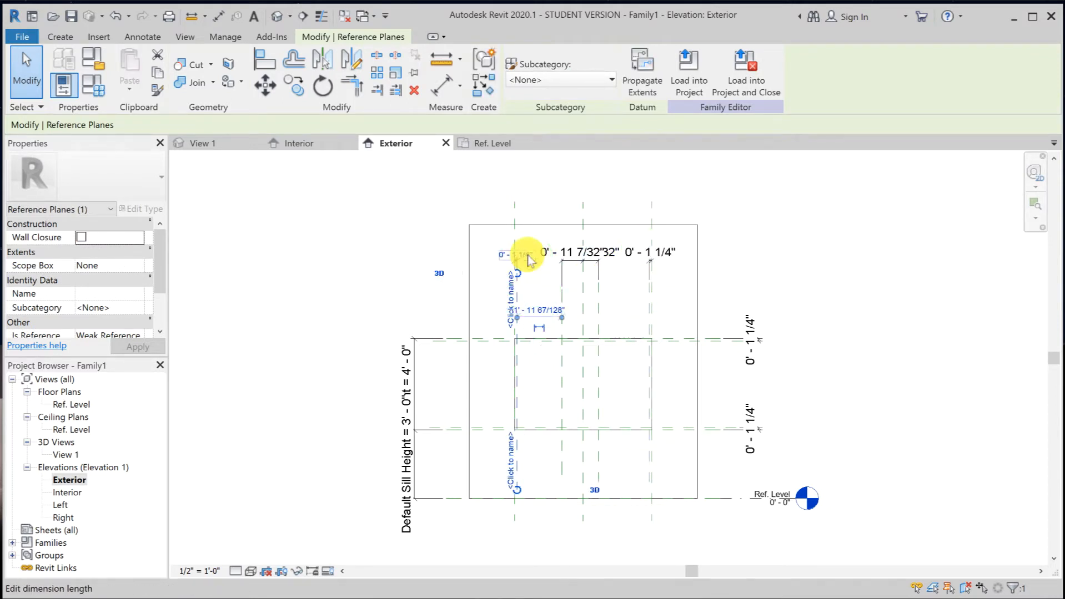
left_click(478, 267)
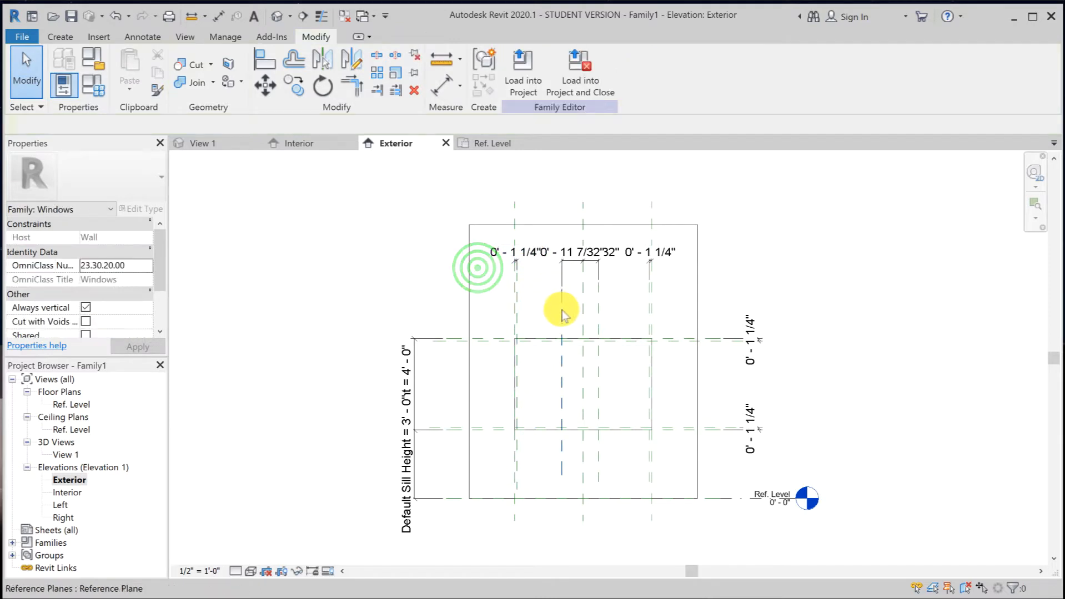
Set the distance between the center plane and the vertical reference plane to its left to 1".
left_click(561, 309)
left_click(571, 255)
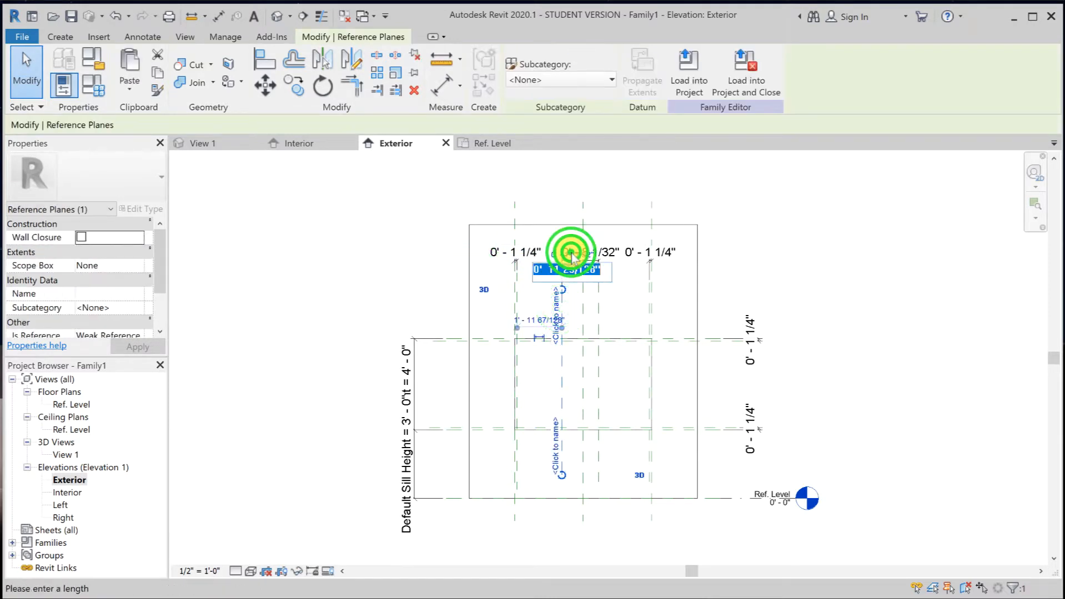
left_click(588, 267)
left_click_drag(596, 268, 519, 272)
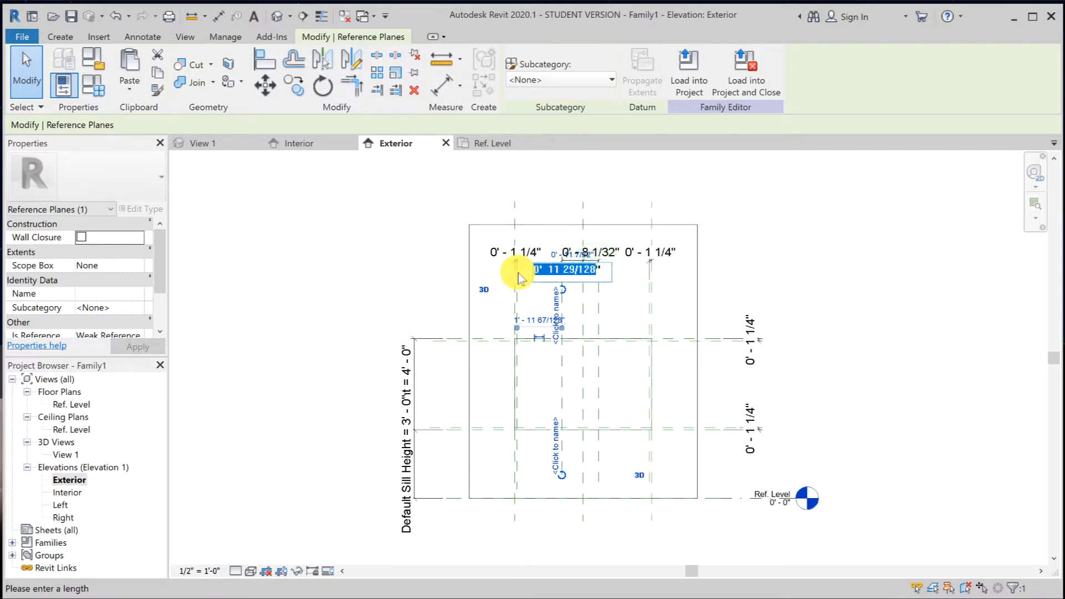
type("1")
left_click(517, 272)
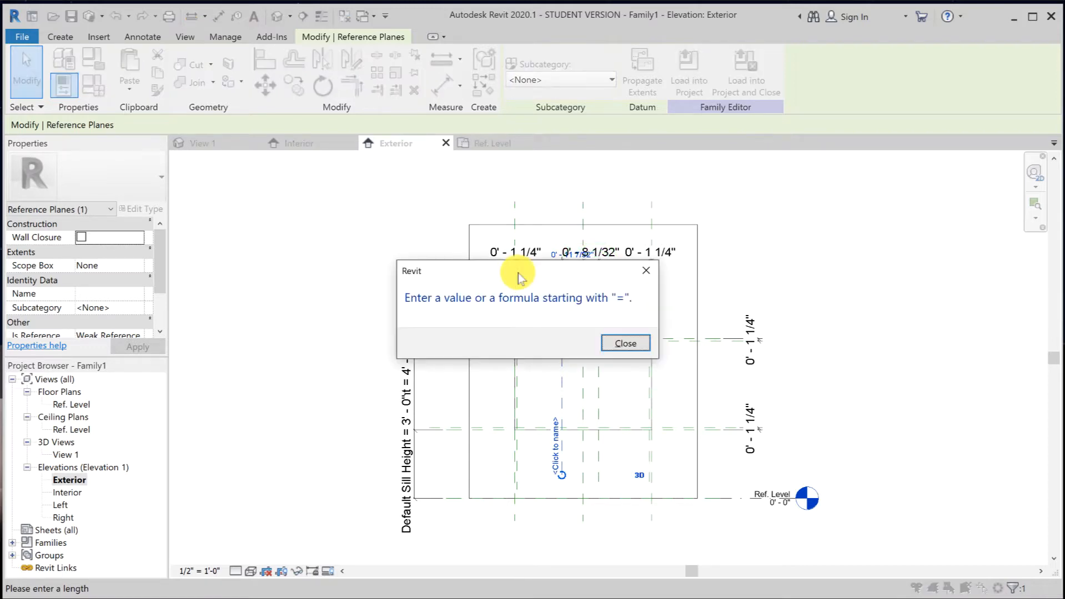
left_click(623, 340)
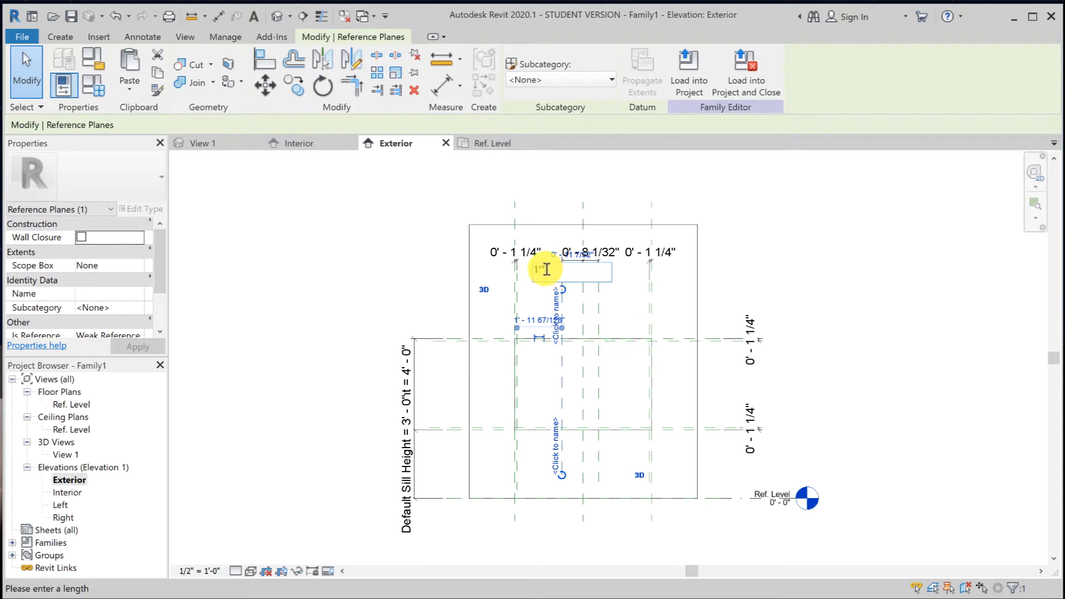
left_click(539, 176)
left_click(629, 303)
Set the distance between the center plane and the vertical reference plane to its right to 1".
left_click(600, 311)
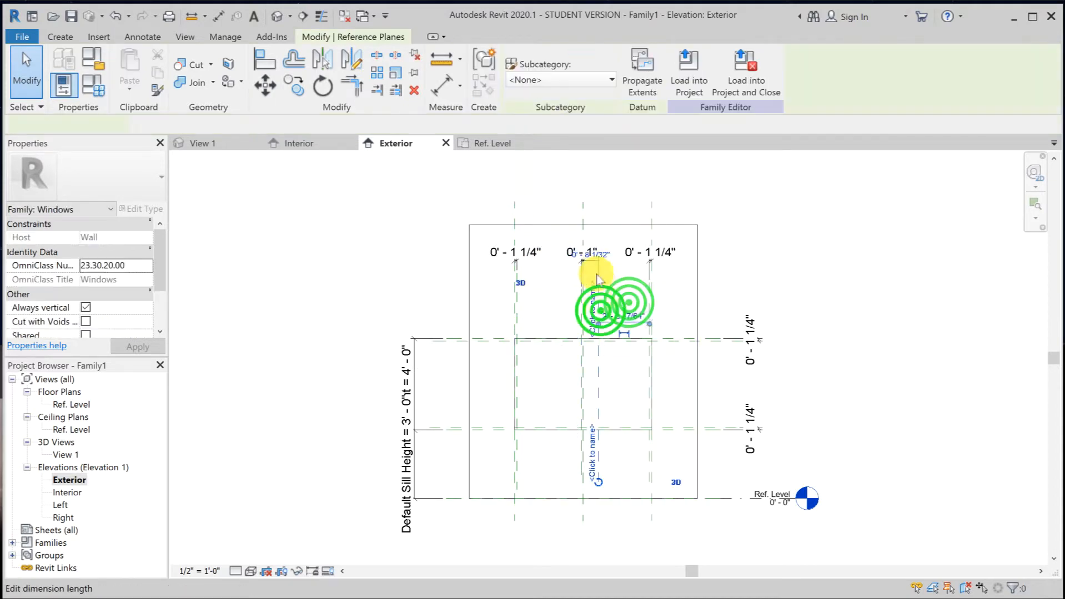
left_click(594, 254)
type("1")
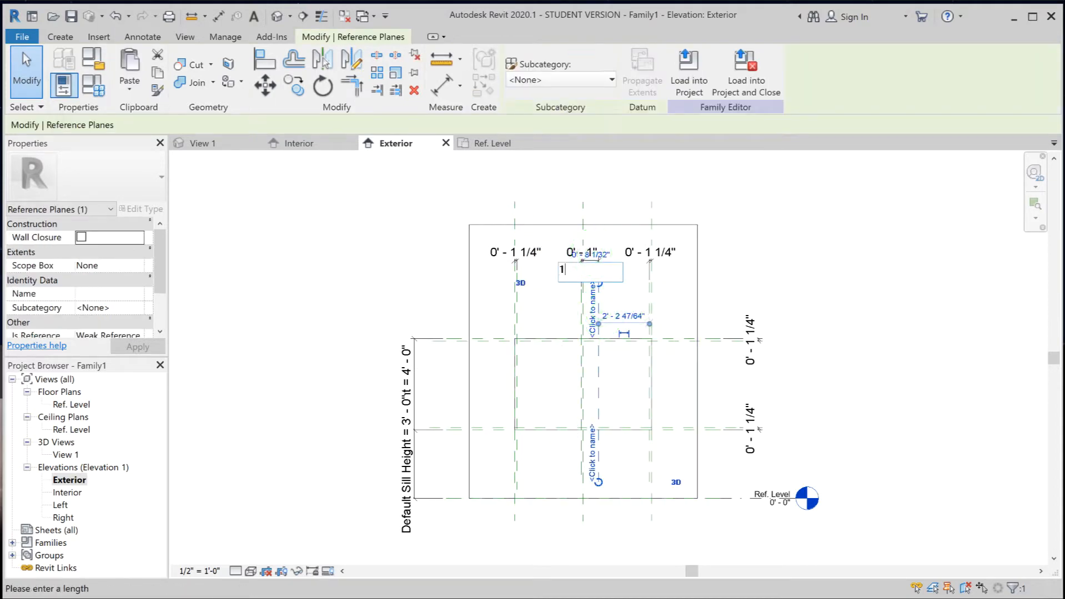
key("Return")
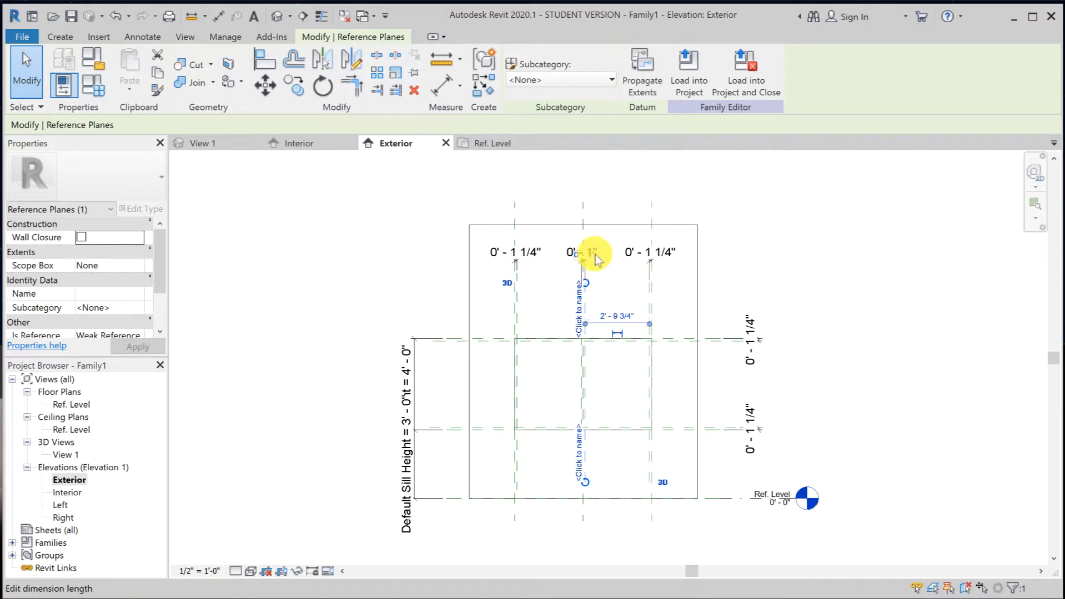
left_click(768, 275)
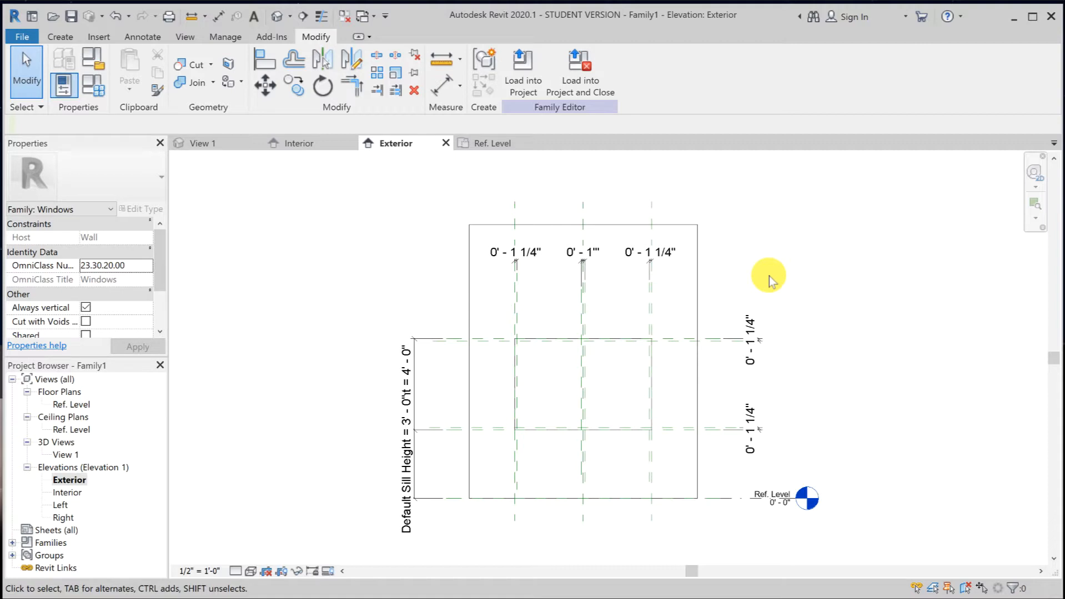
Start an extrusion and sketch a rectangle about 8' 0" wide by 7' 6" high around the window opening.
left_click(59, 36)
left_click(132, 63)
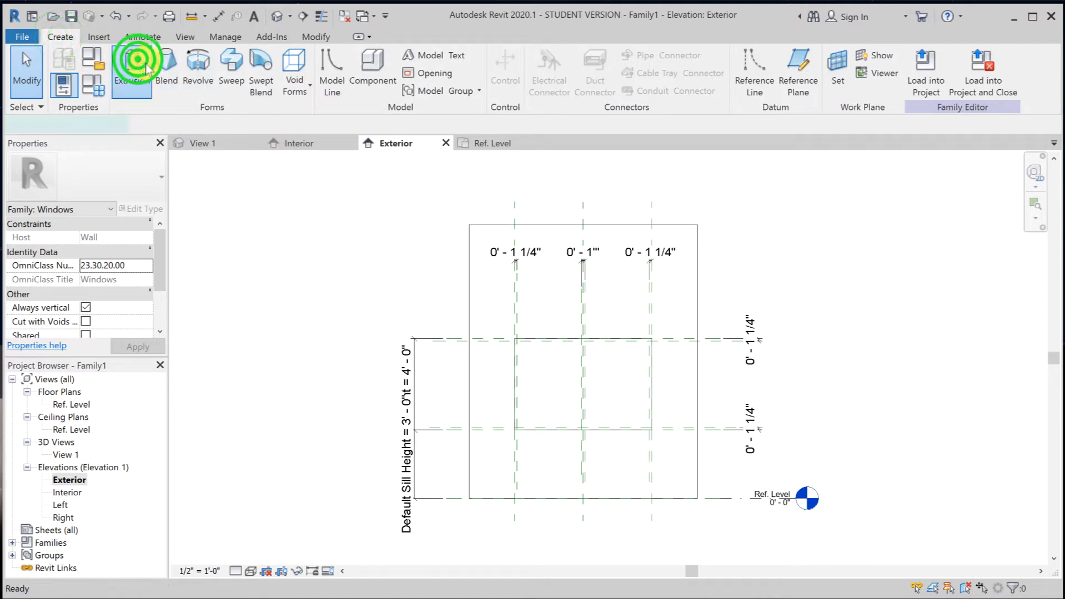
left_click(562, 57)
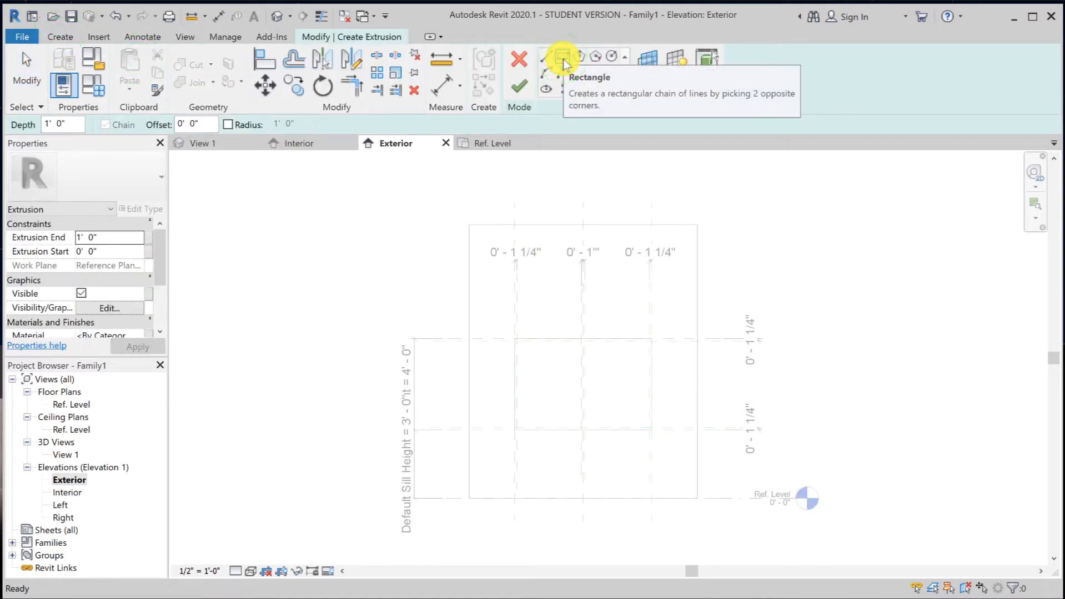
left_click(488, 299)
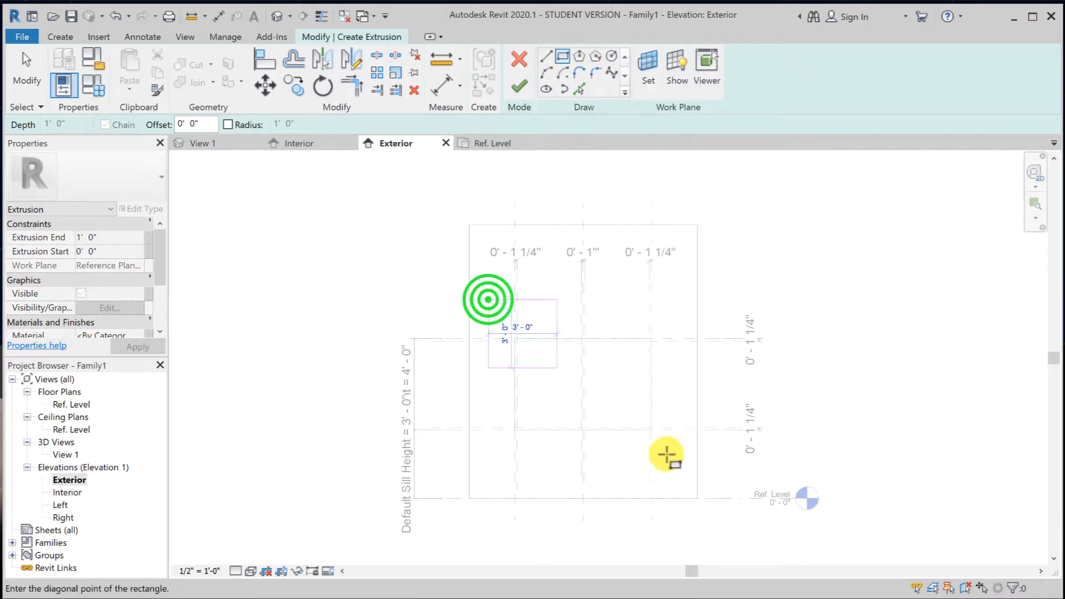
left_click(671, 471)
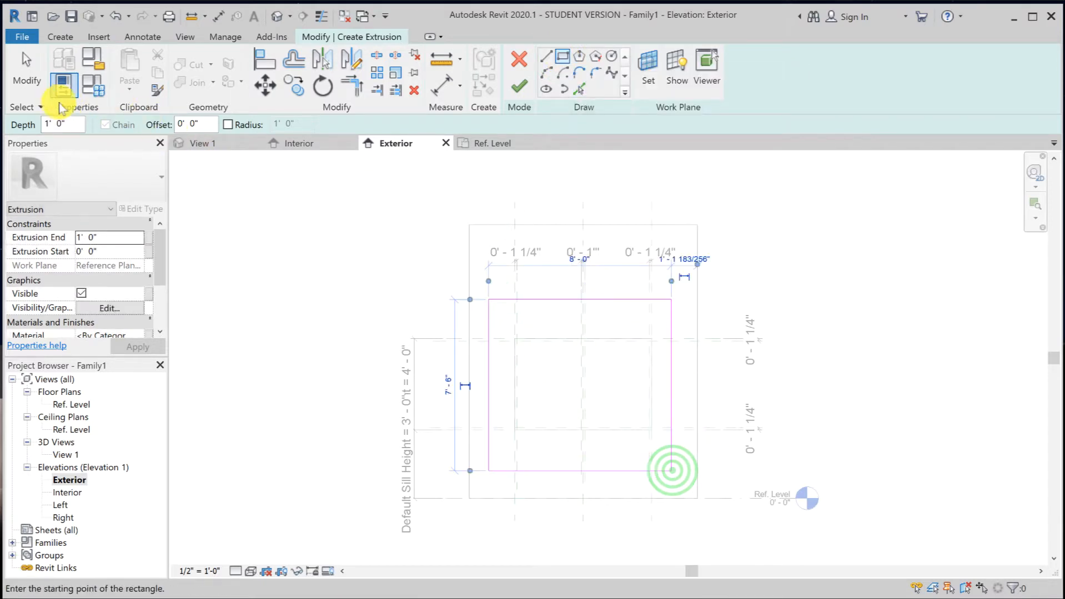
Align the sketched rectangle's top edge to the reference plane at the top of the opening and lock it.
left_click(43, 92)
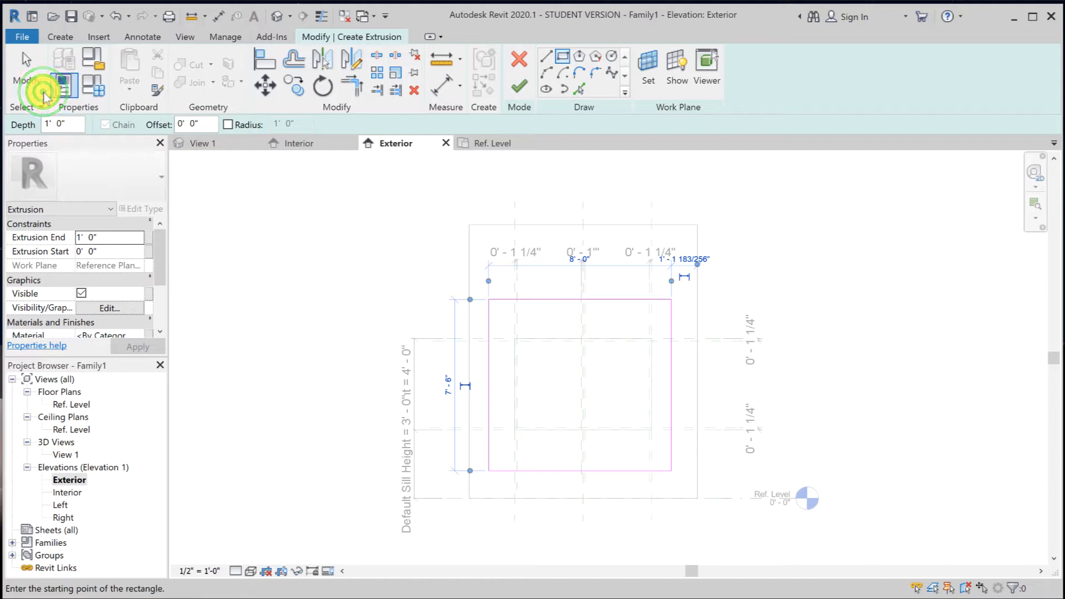
scroll(725, 347, "up", 3)
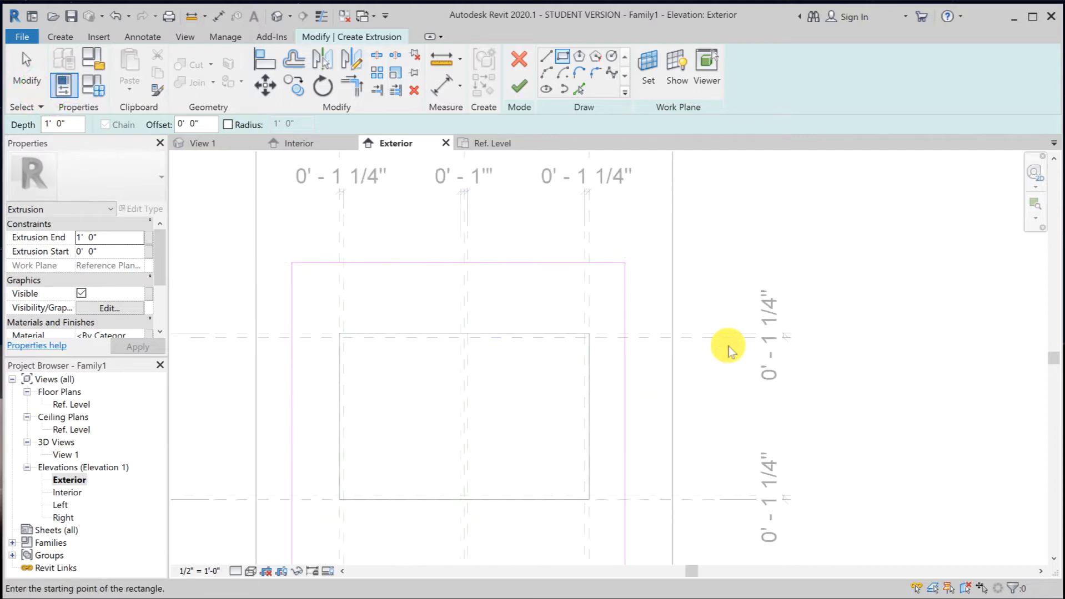
key("Escape")
key("a")
key("l")
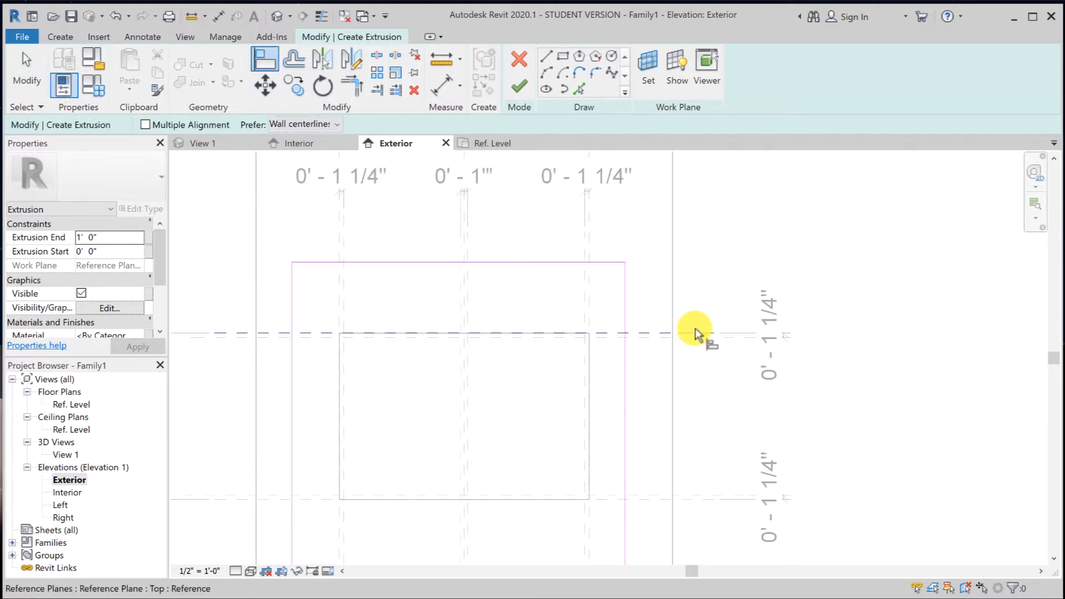
left_click(693, 332)
left_click(544, 262)
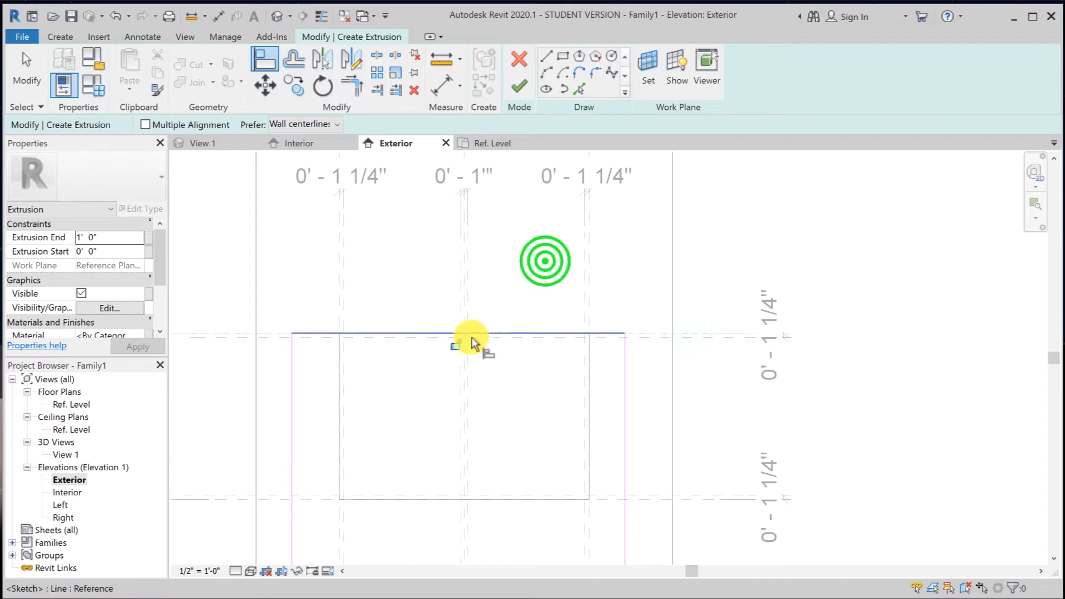
left_click(455, 346)
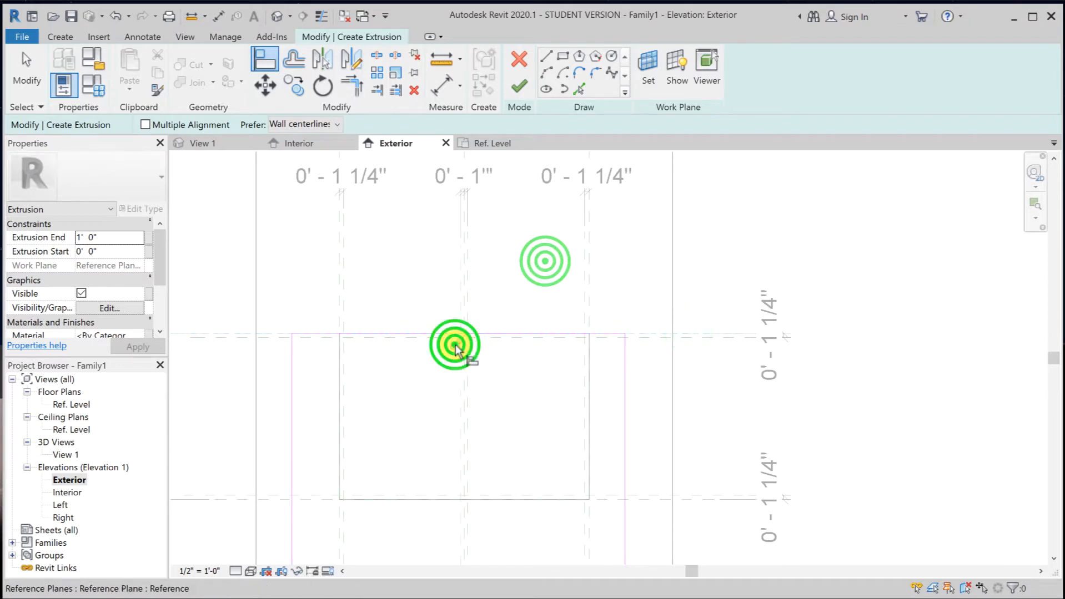
Align the rectangle's bottom edge to the bottom of the window opening and lock the alignment.
left_click(709, 503)
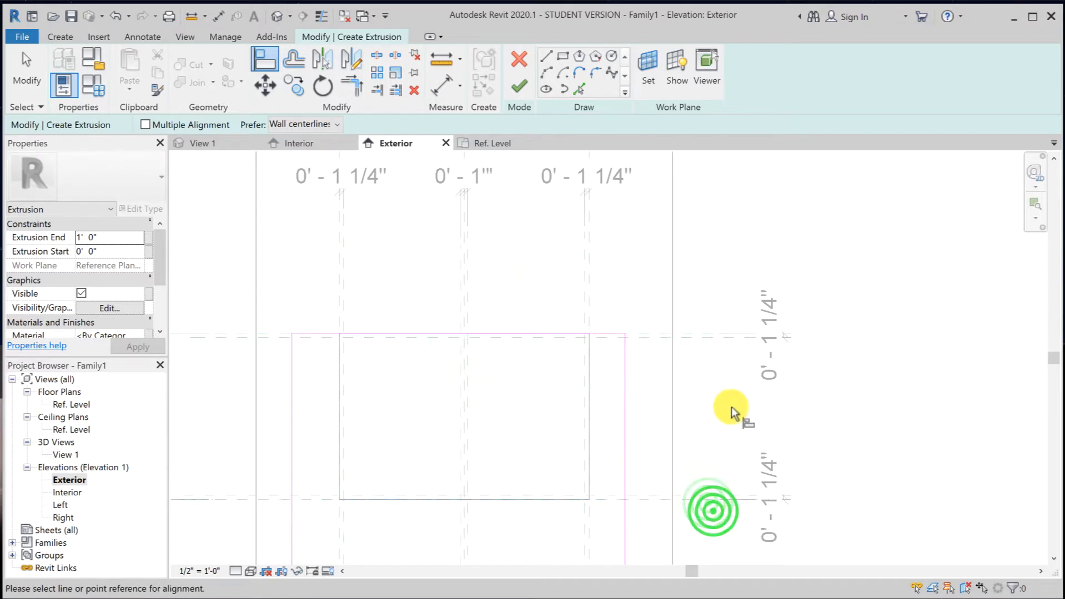
middle_click_drag(720, 487, 720, 410)
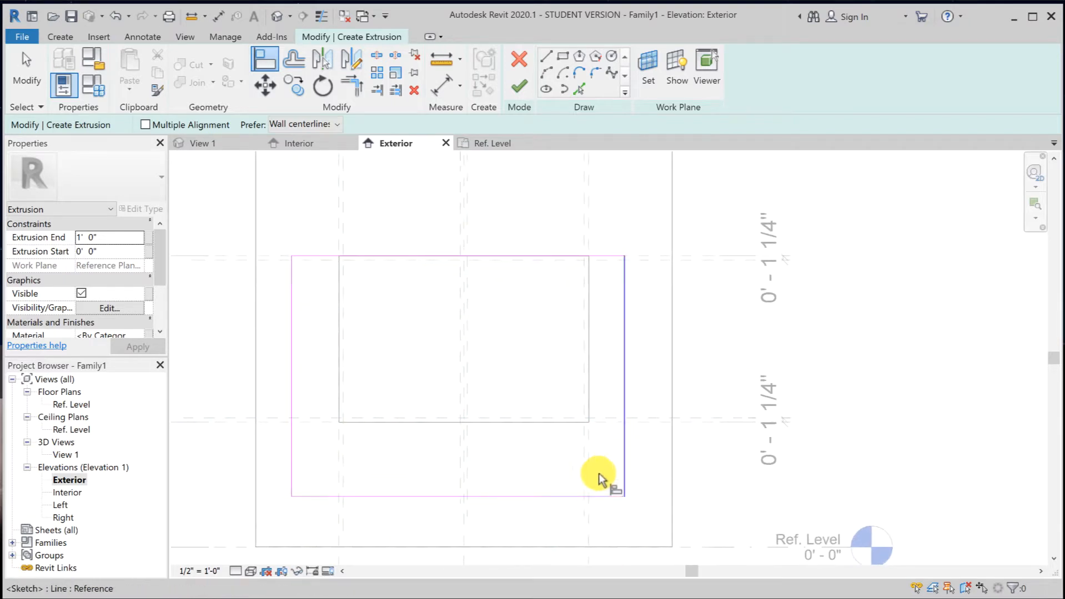
left_click(545, 497)
left_click(706, 443)
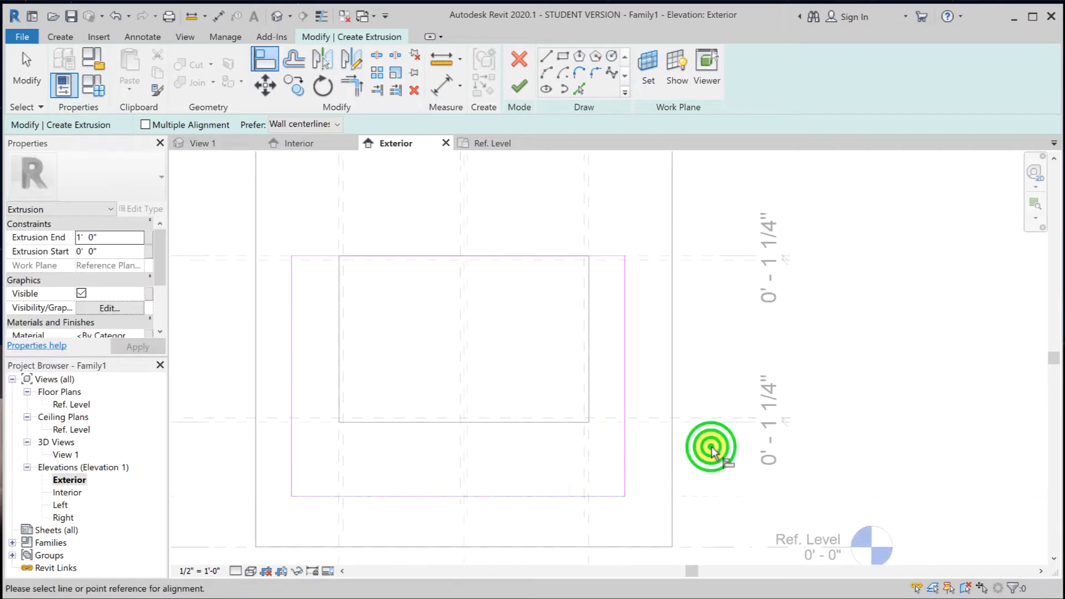
left_click(695, 425)
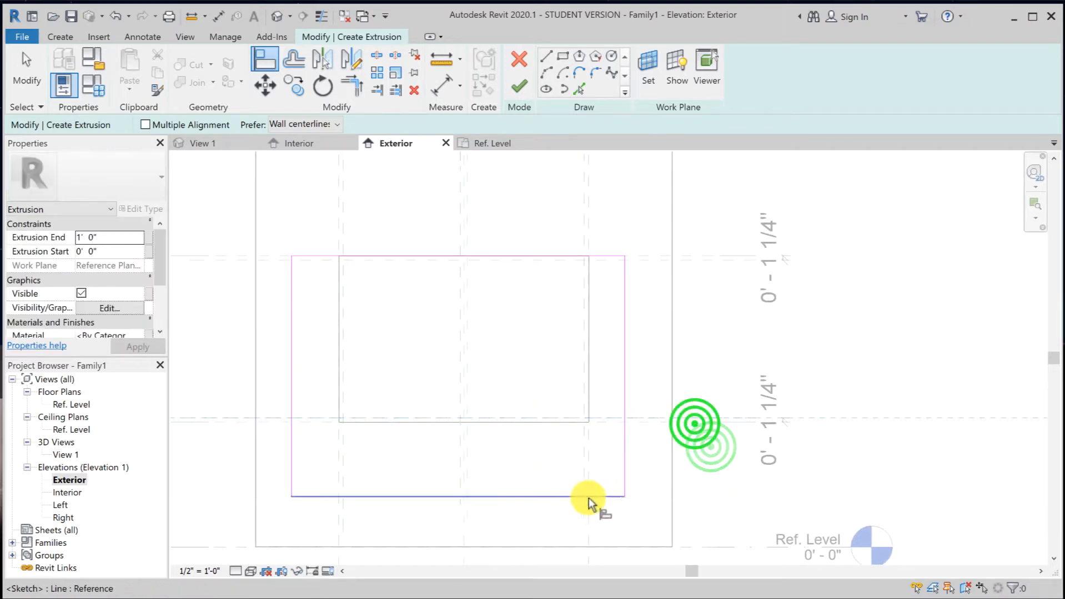
left_click(702, 491)
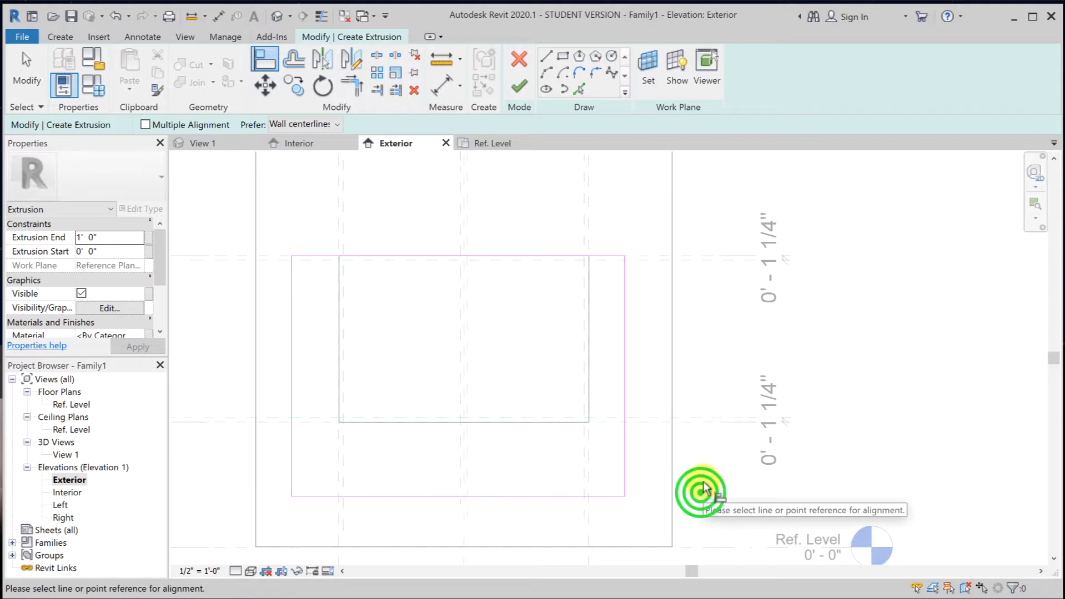
left_click(694, 426)
left_click(525, 499)
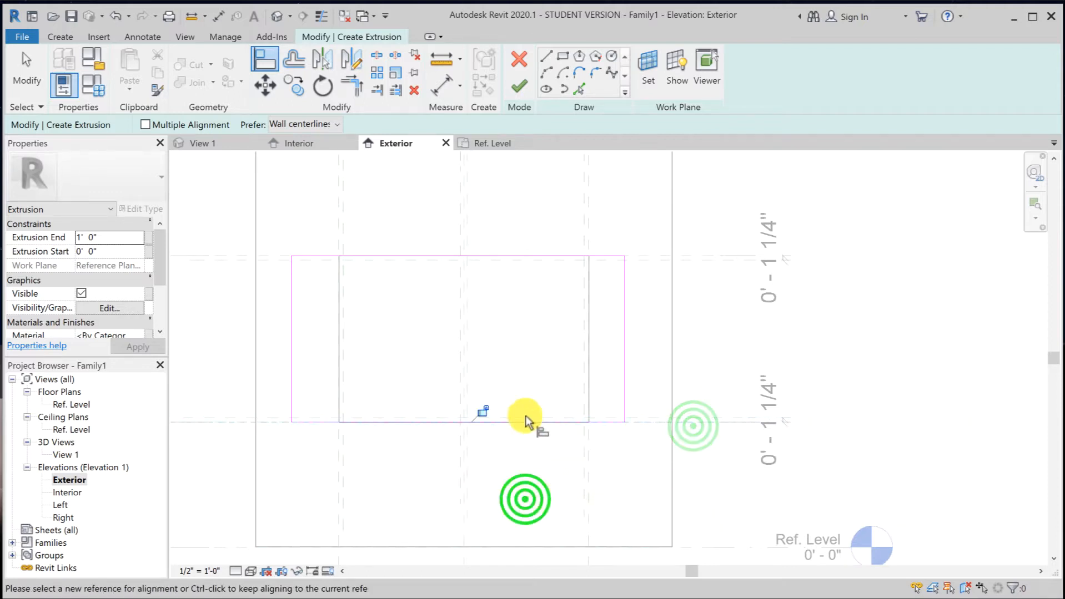
left_click(479, 409)
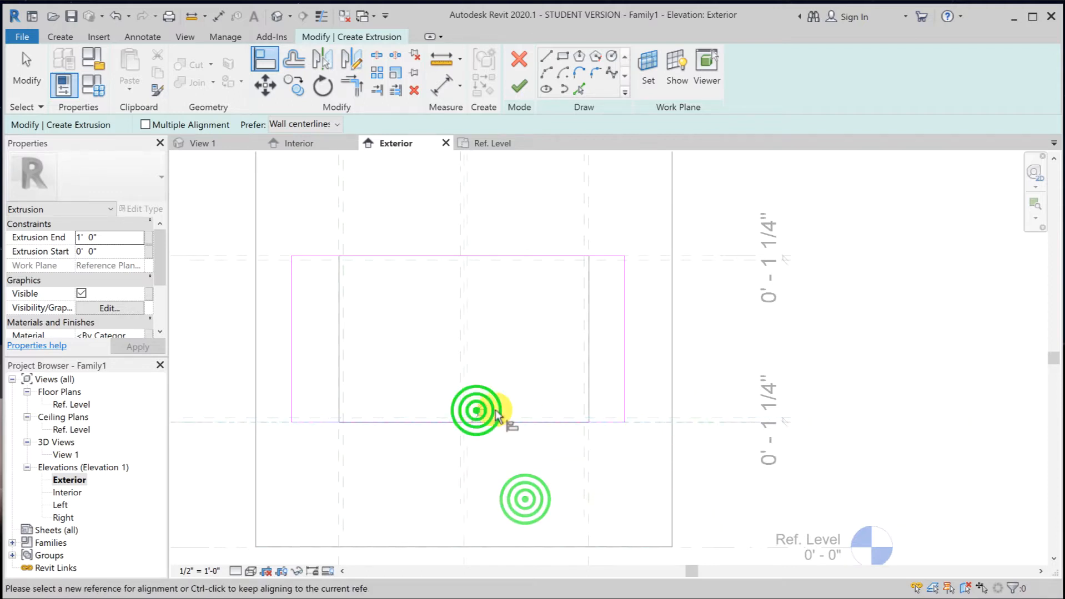
Align the rectangle's right and left edges to the reference planes at the opening's sides and lock both.
left_click(591, 225)
left_click(622, 299)
left_click(573, 347)
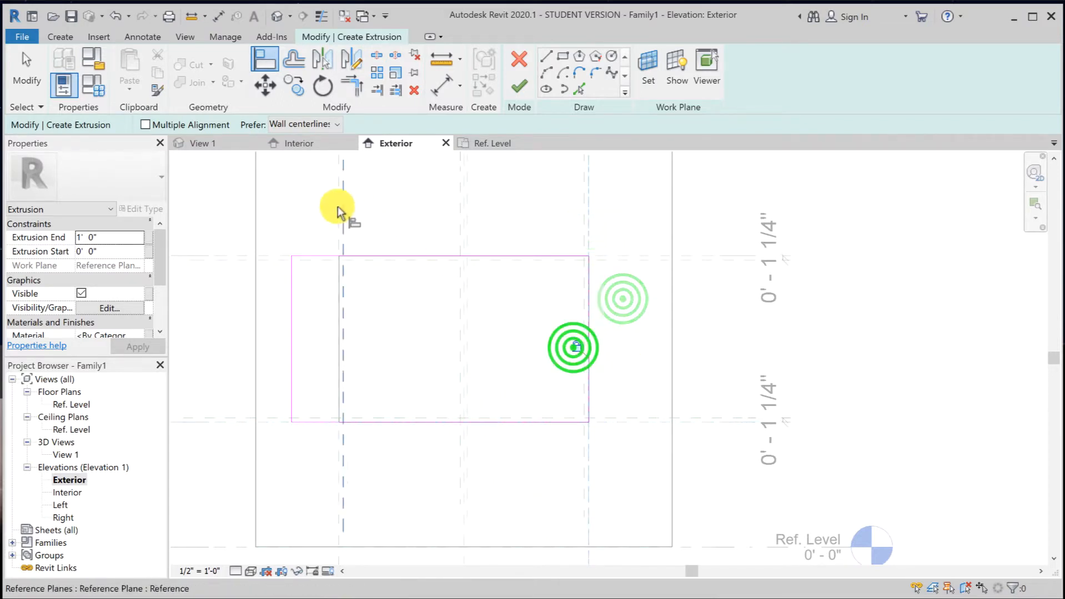
left_click(334, 207)
left_click(290, 333)
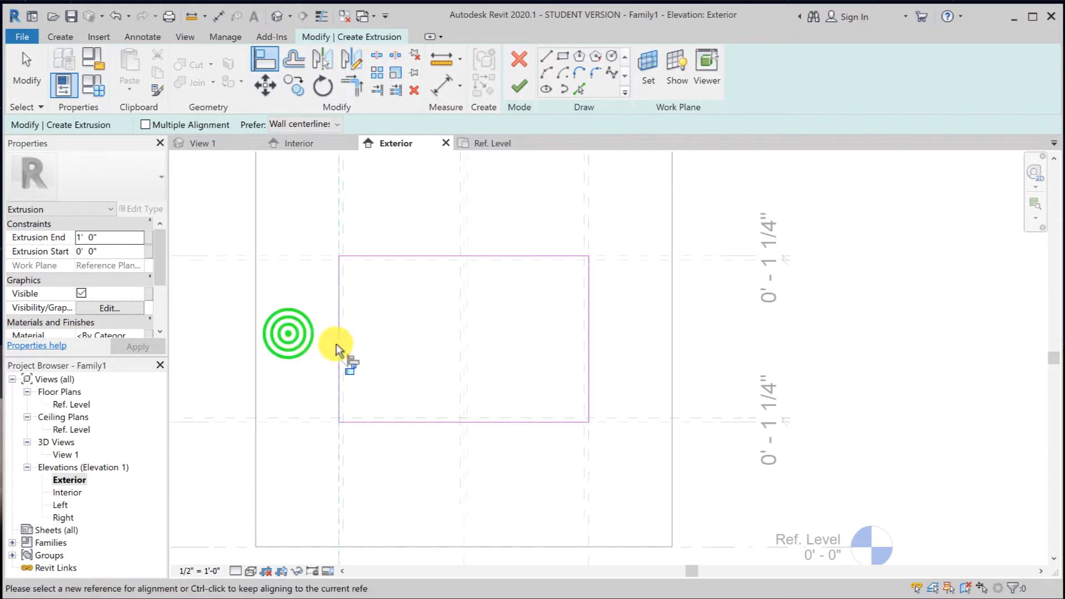
left_click(350, 370)
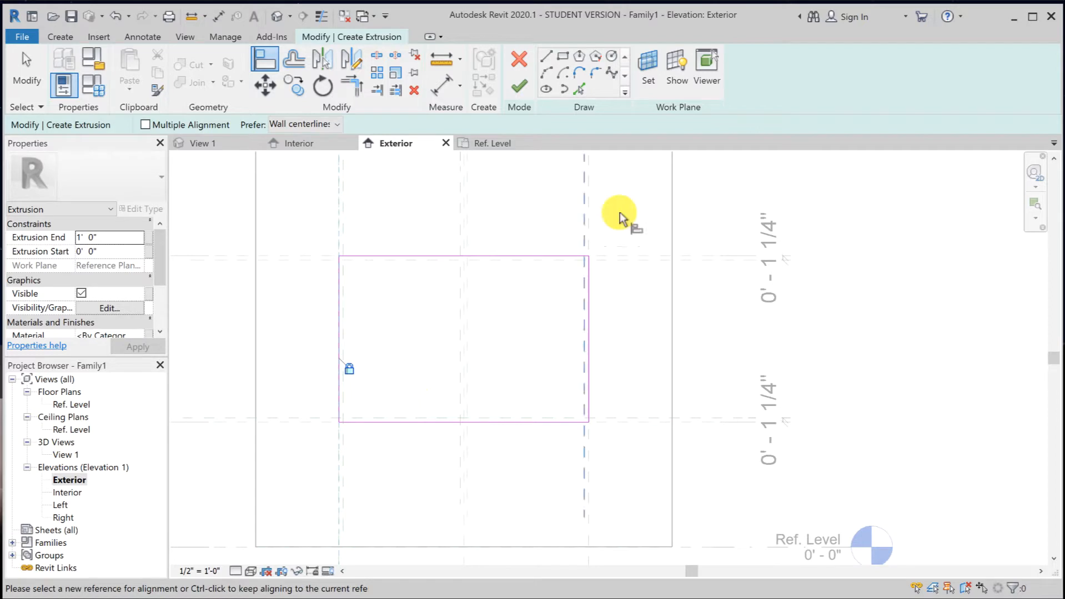
Sketch two rectangles side by side inside the frame outline, the right one about 1' 10" wide by 3' 0" high.
left_click(563, 55)
left_click(357, 274)
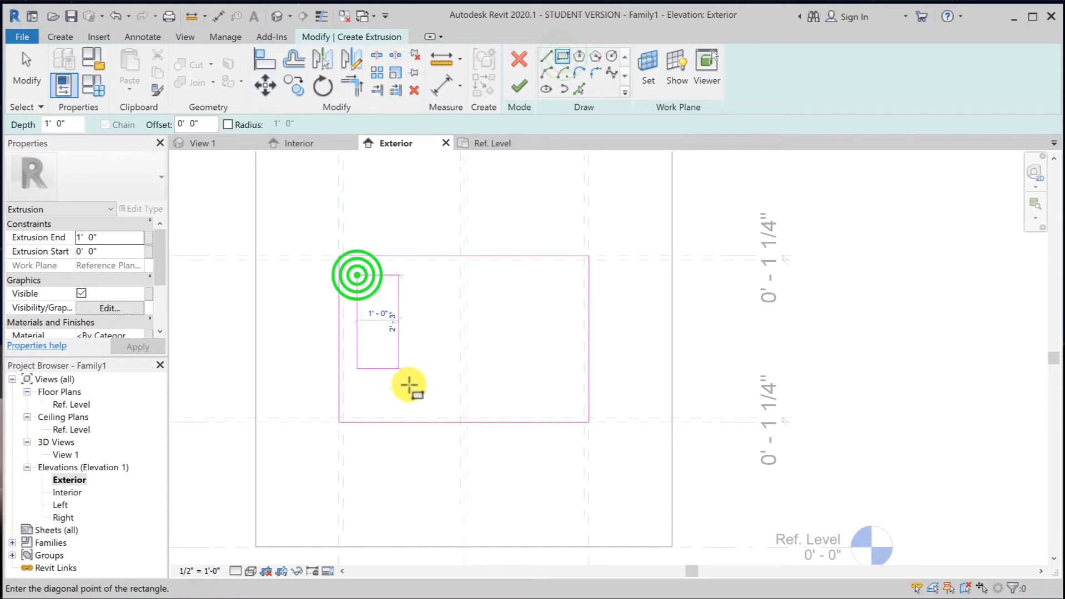
left_click(437, 400)
left_click(490, 274)
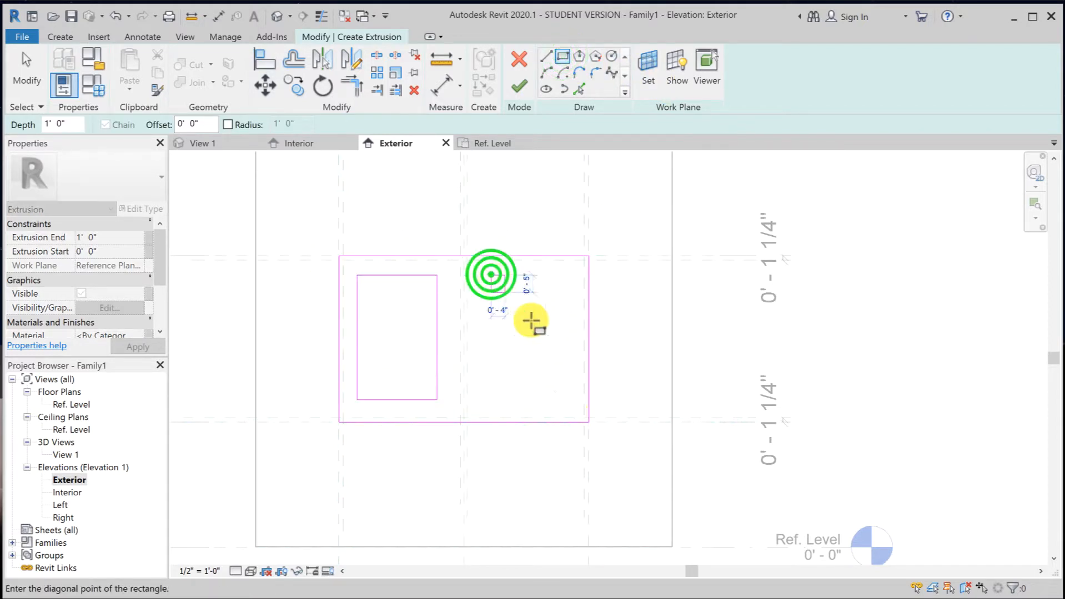
left_click(567, 400)
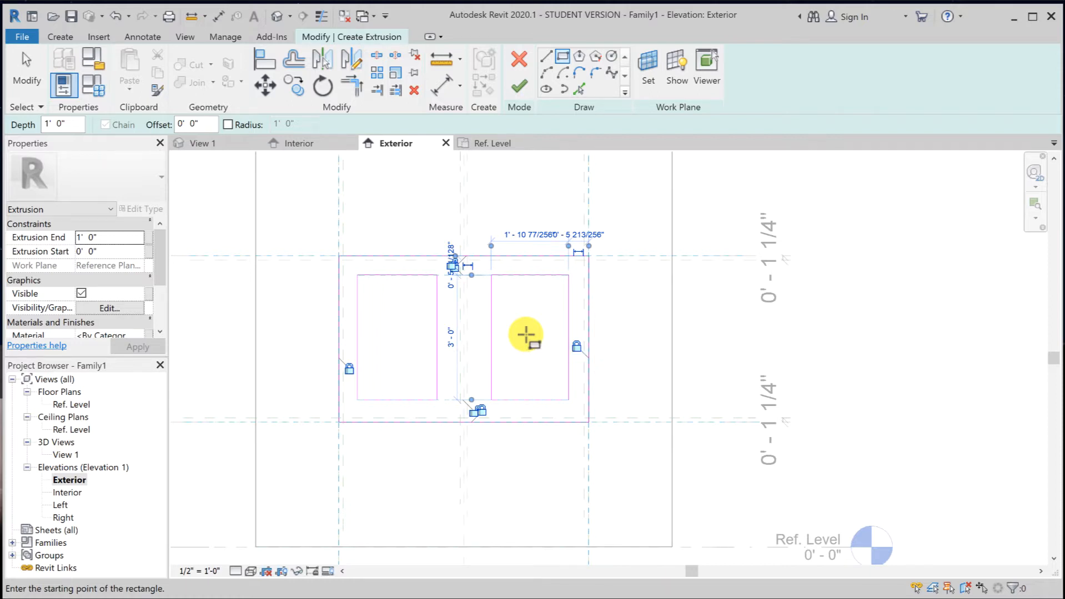
Align the left inner rectangle's top and left edges to the 1 1/4" offset reference planes and lock both.
key("a")
key("l")
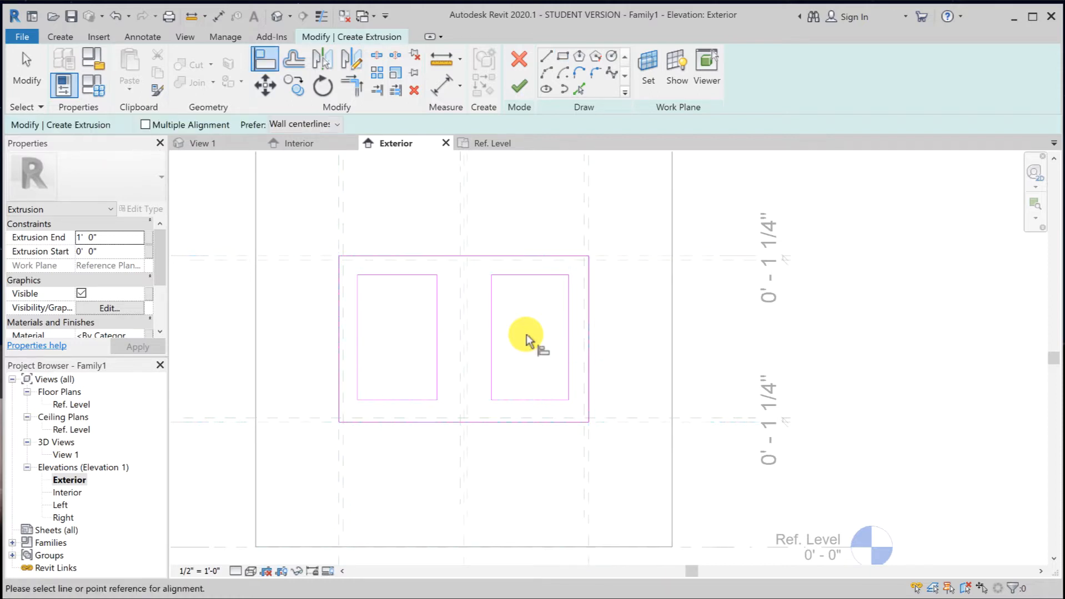
left_click(379, 271)
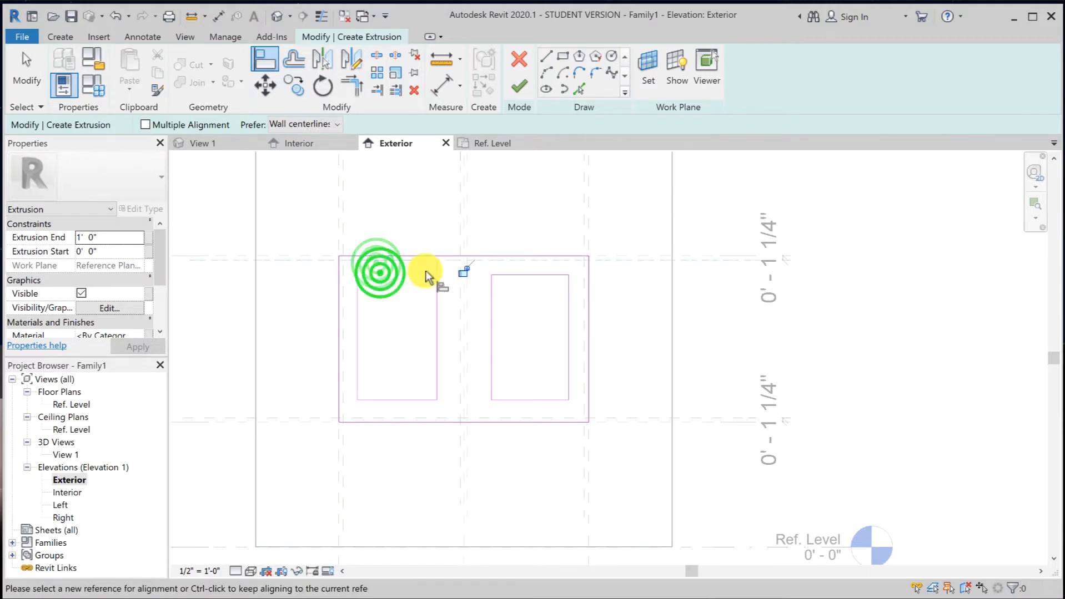
left_click(466, 277)
left_click(344, 308)
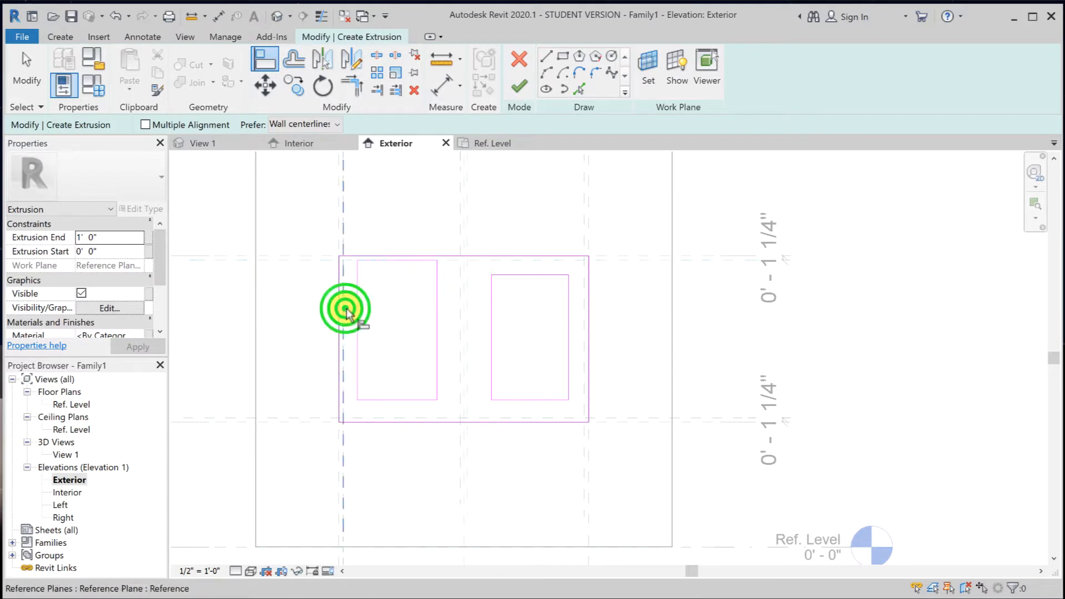
left_click(358, 309)
left_click(353, 352)
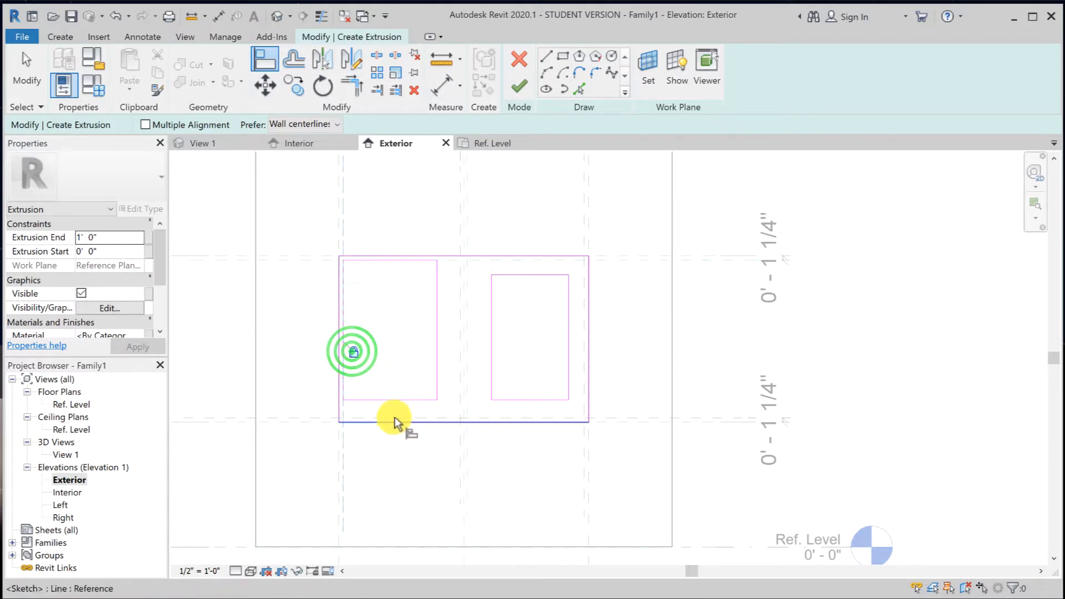
Align and lock the left inner rectangle's bottom edge to the lower offset plane and its right edge to the plane left of center.
left_click(396, 416)
left_click(398, 400)
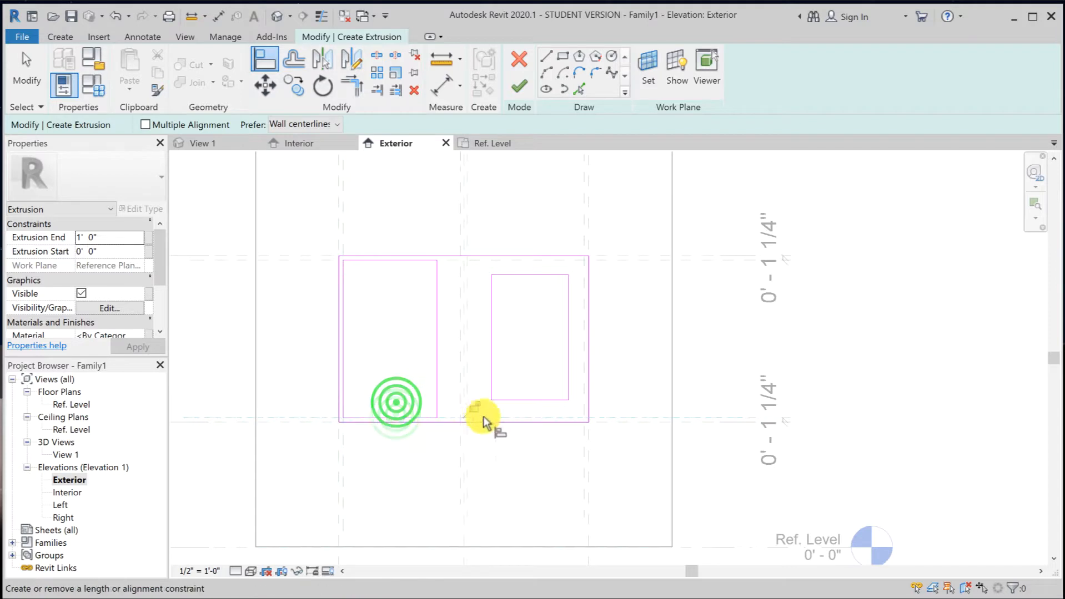
left_click(473, 409)
left_click(456, 391)
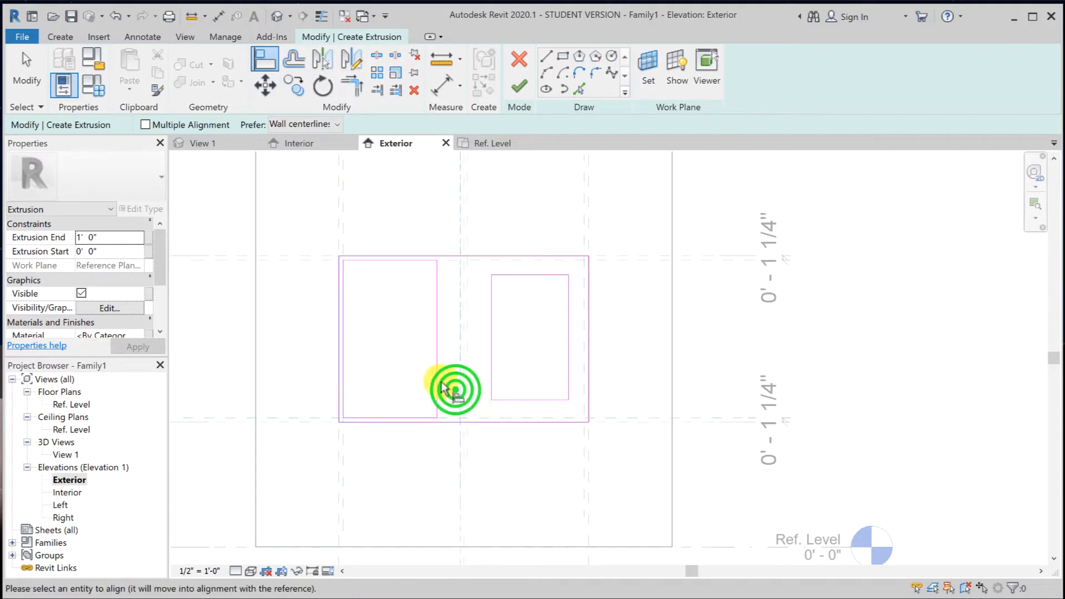
left_click(436, 383)
left_click(448, 324)
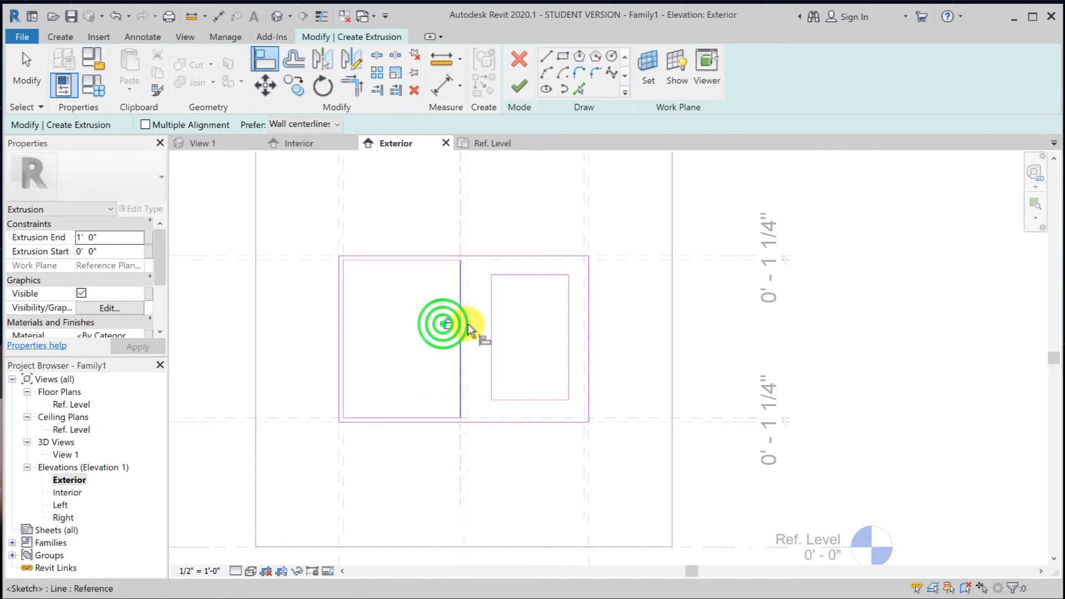
Align and lock the right inner rectangle's left edge to the plane right of center and its top edge to the upper offset plane.
left_click(468, 324)
left_click(491, 333)
left_click(477, 348)
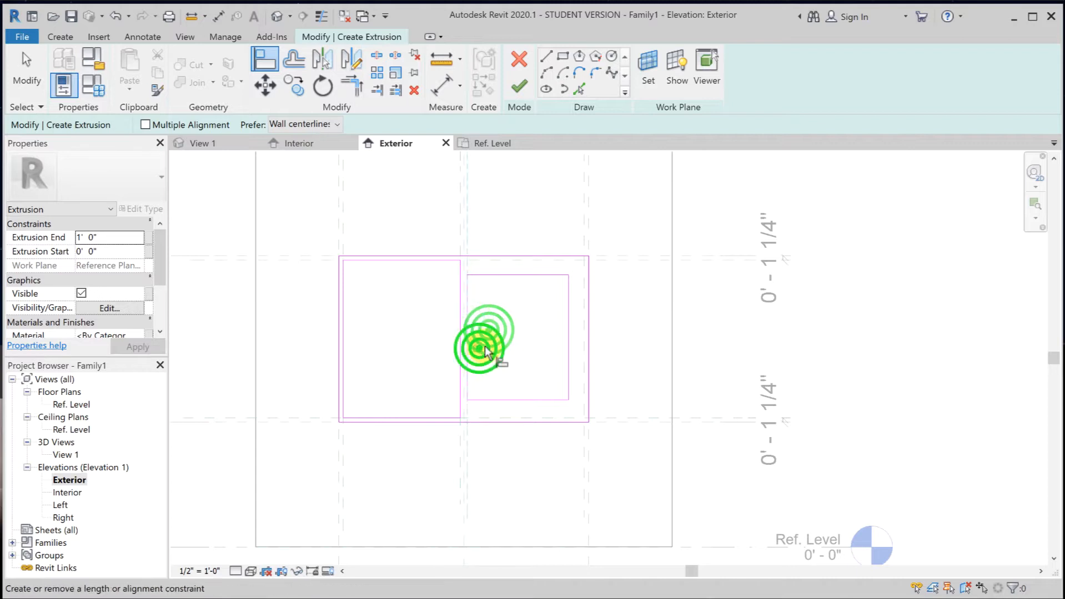
left_click(508, 268)
left_click(467, 276)
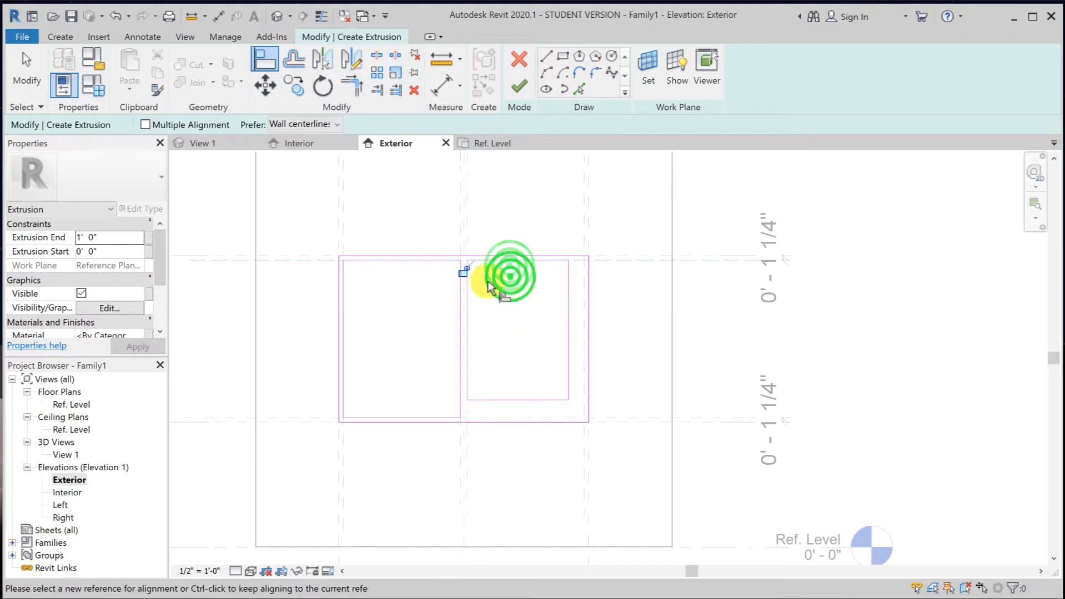
Align the right inner rectangle's bottom and right edges to the 1 1/4" offset reference planes and lock both.
left_click(555, 415)
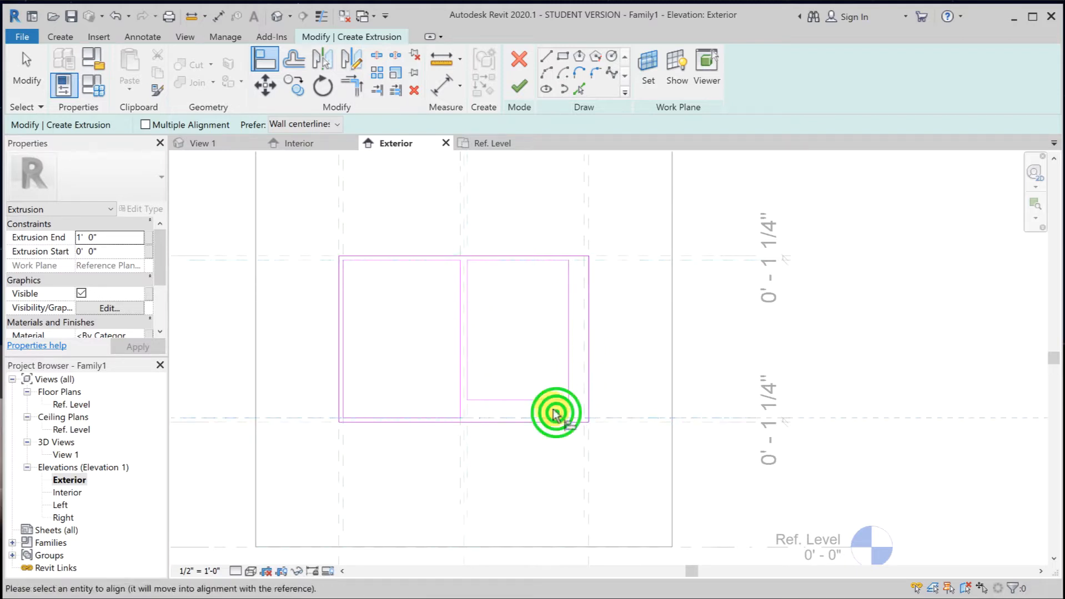
left_click(544, 400)
left_click(475, 408)
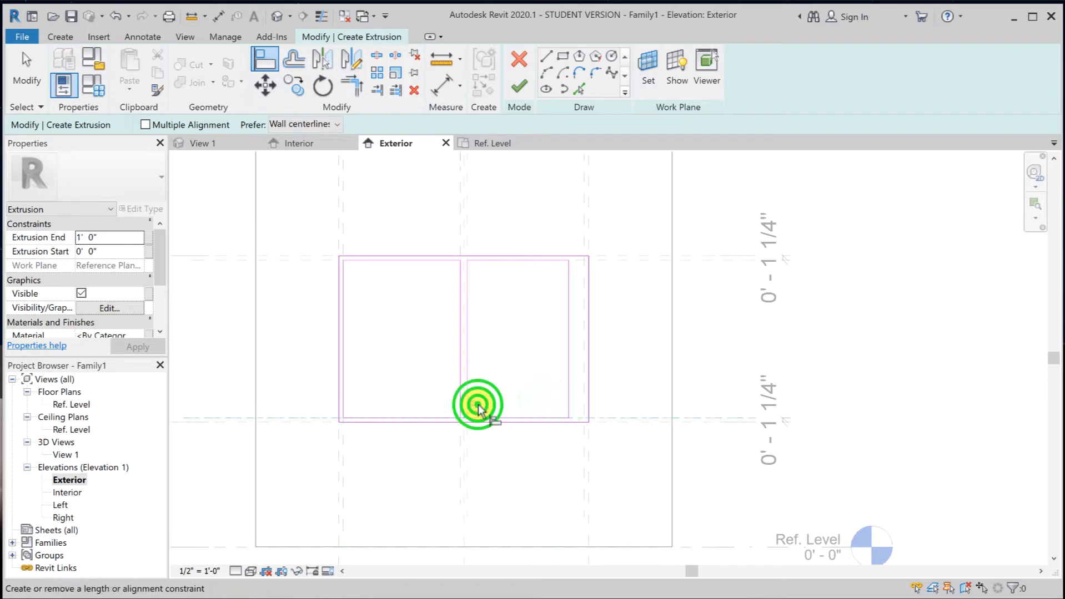
left_click(577, 389)
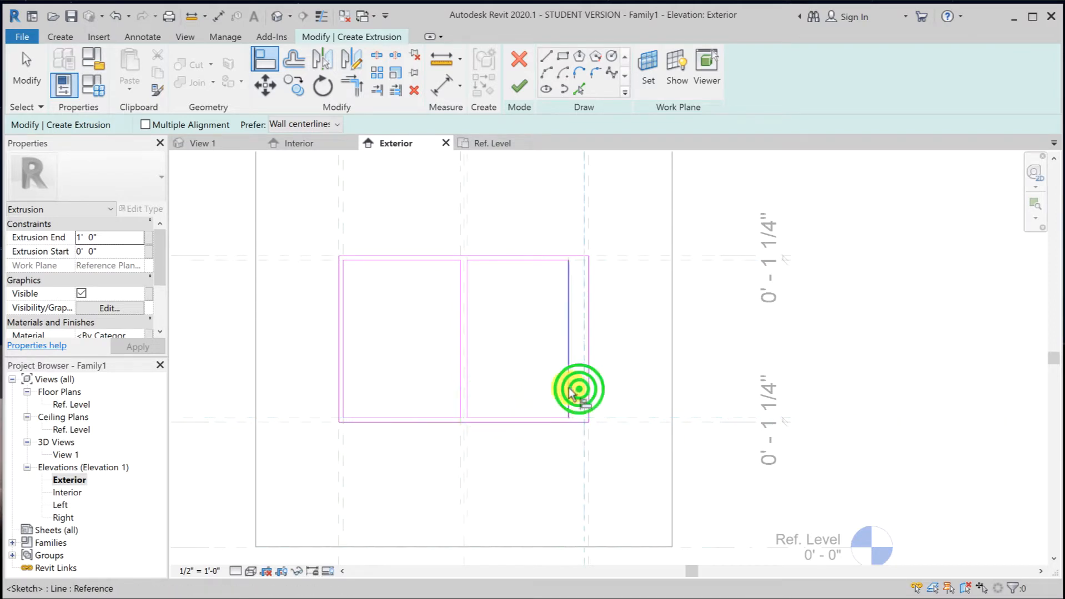
left_click(572, 326)
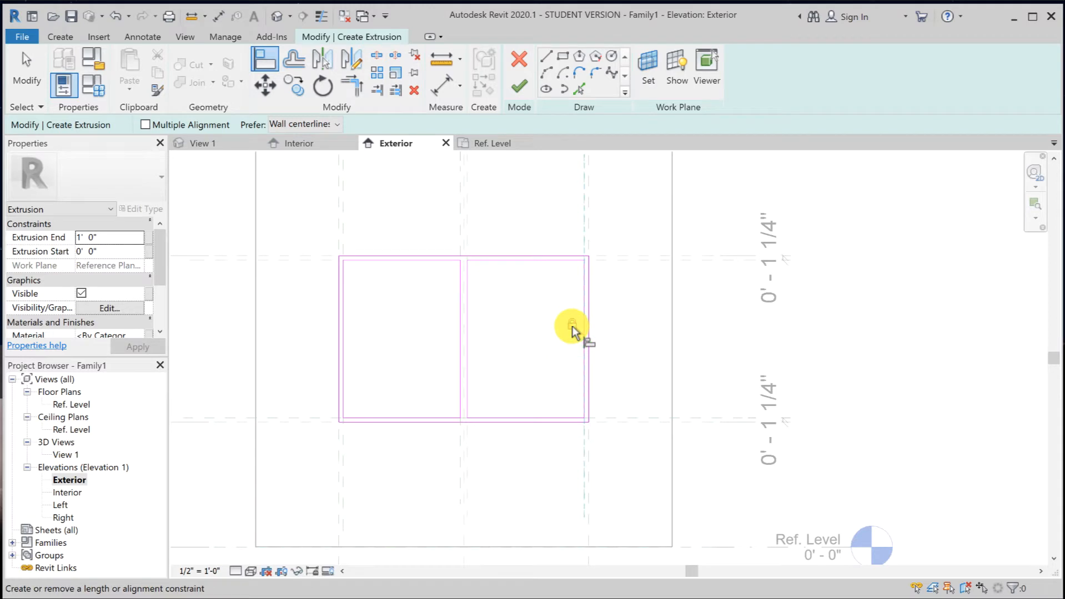
left_click(571, 326)
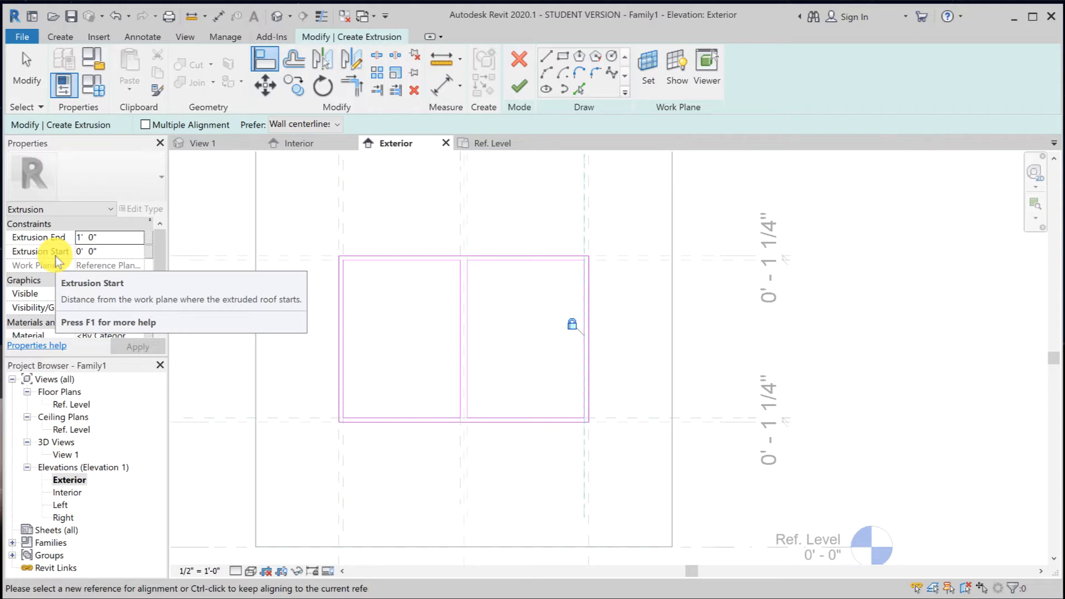
Set the extrusion sketch's work plane to the named reference plane Exterior.
left_click(640, 69)
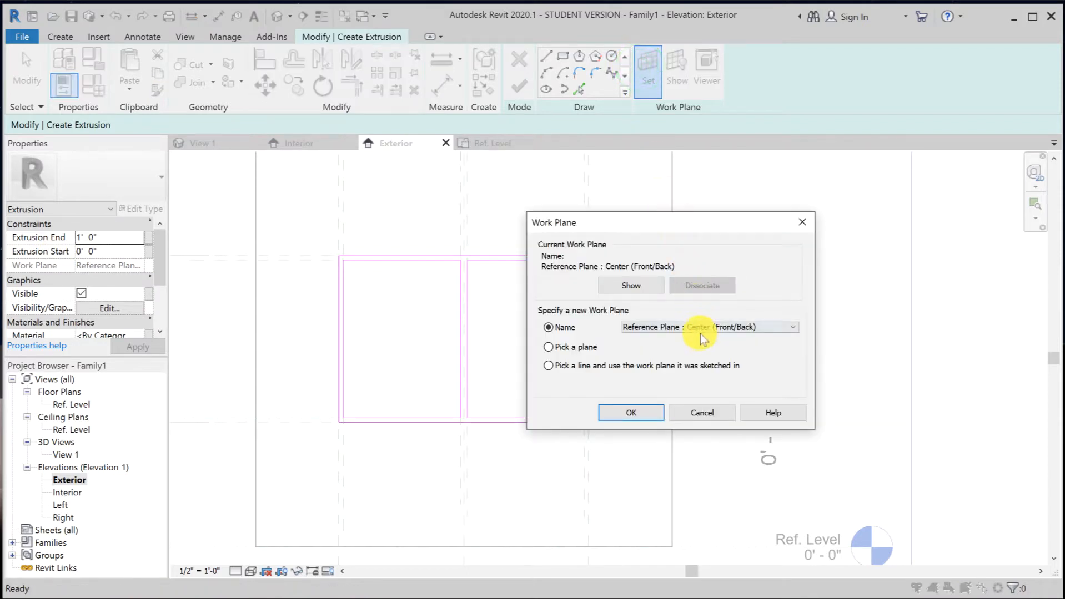
left_click(700, 330)
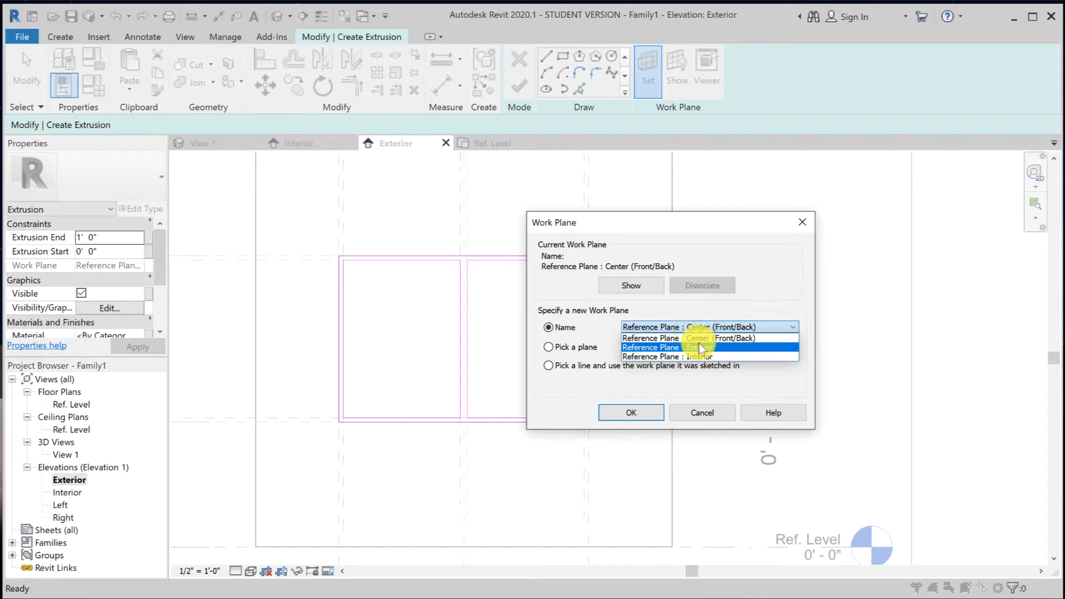
left_click(699, 345)
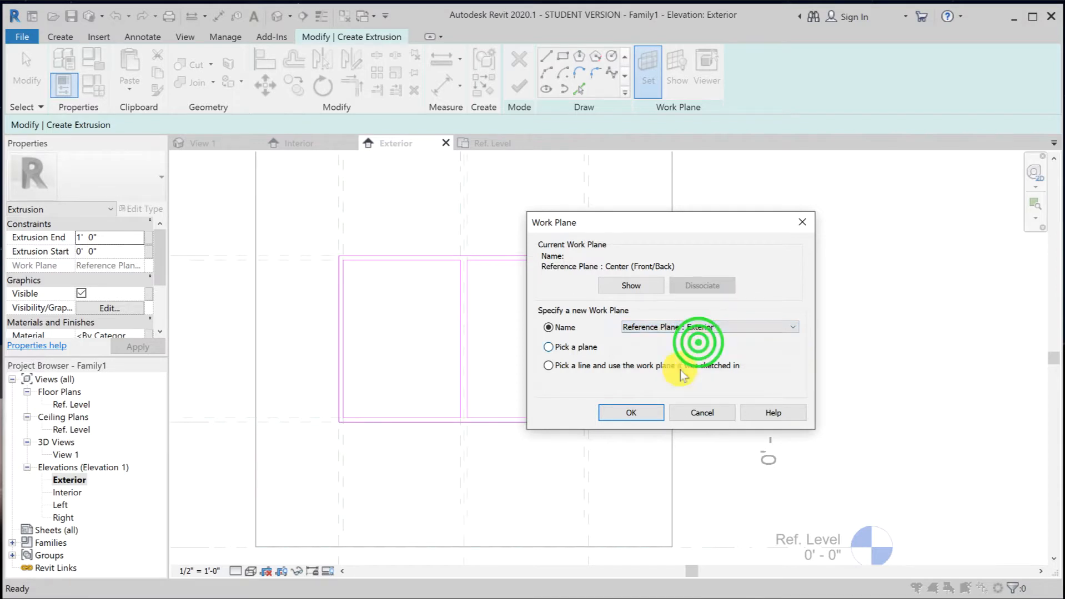
left_click(633, 414)
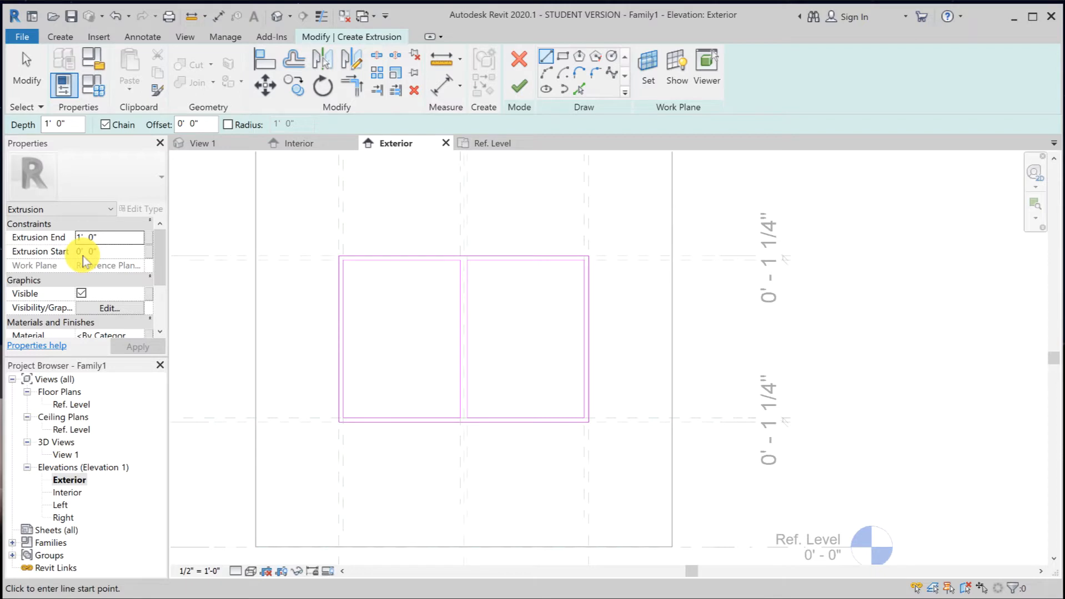
Set the frame's Extrusion End to -3.5" and finish the extrusion.
left_click(86, 237)
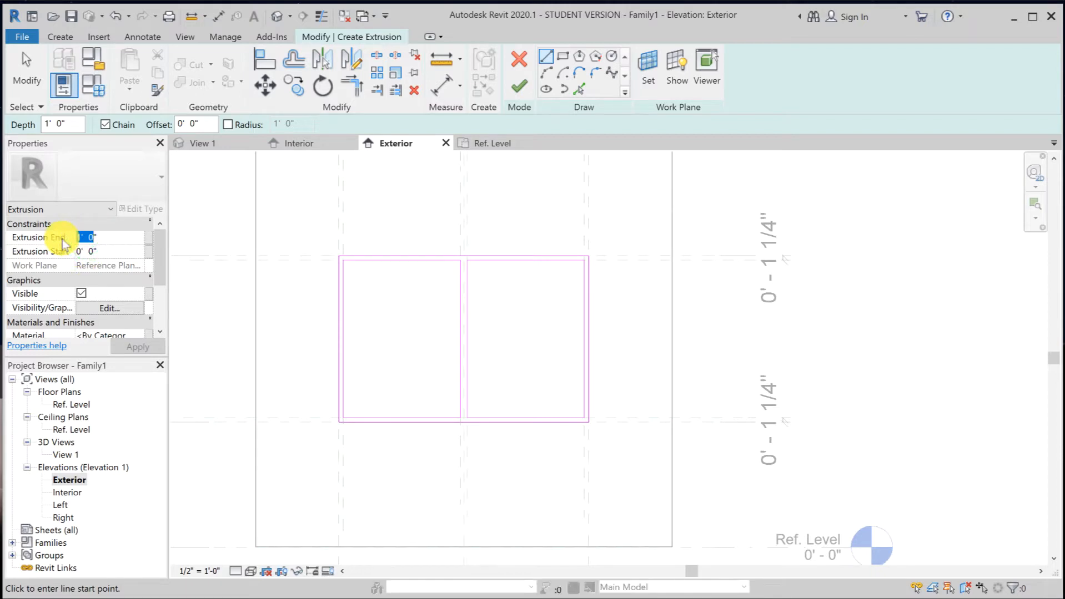
type("3.5")
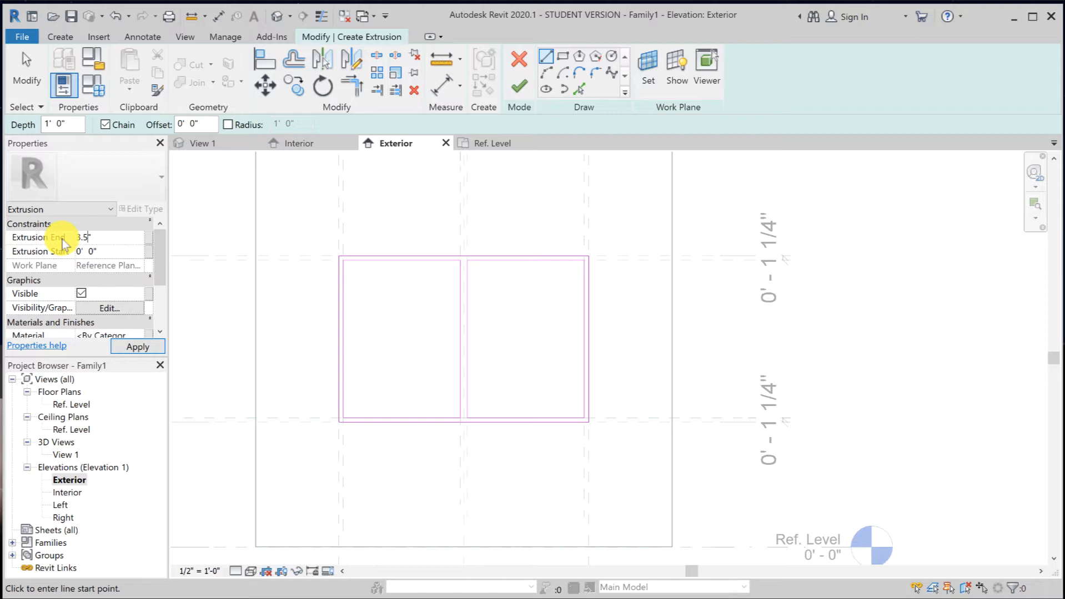
key("Left")
key("Left")
key("Left")
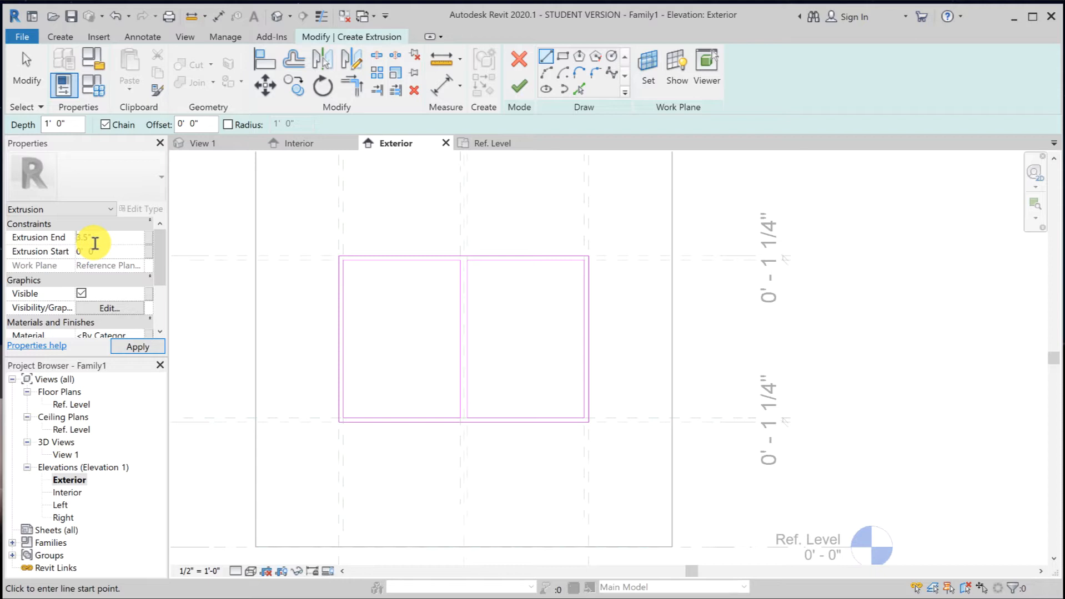
type("-")
left_click(135, 345)
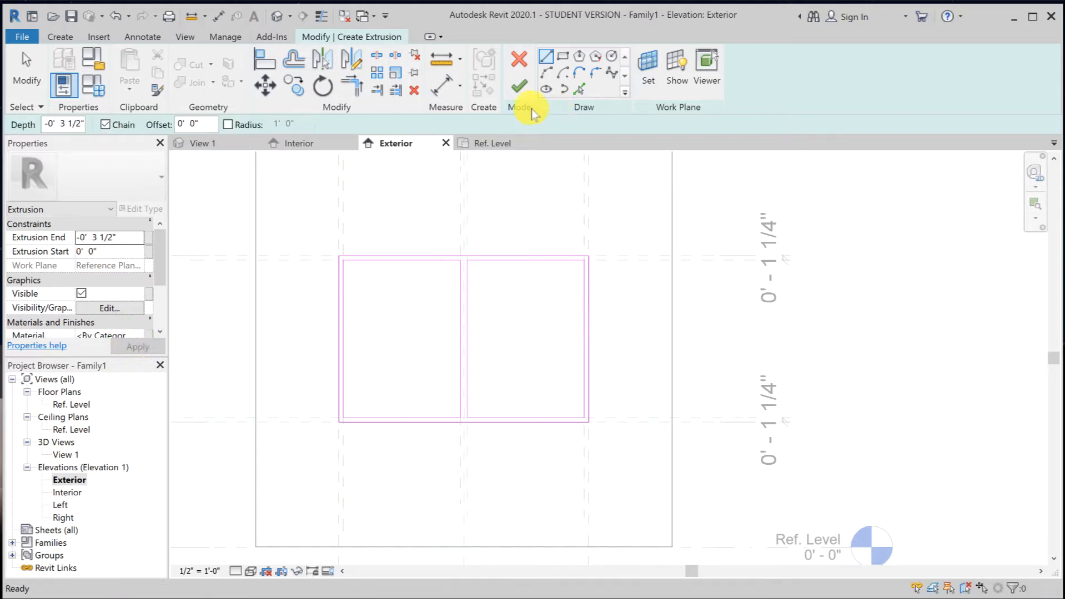
left_click(519, 86)
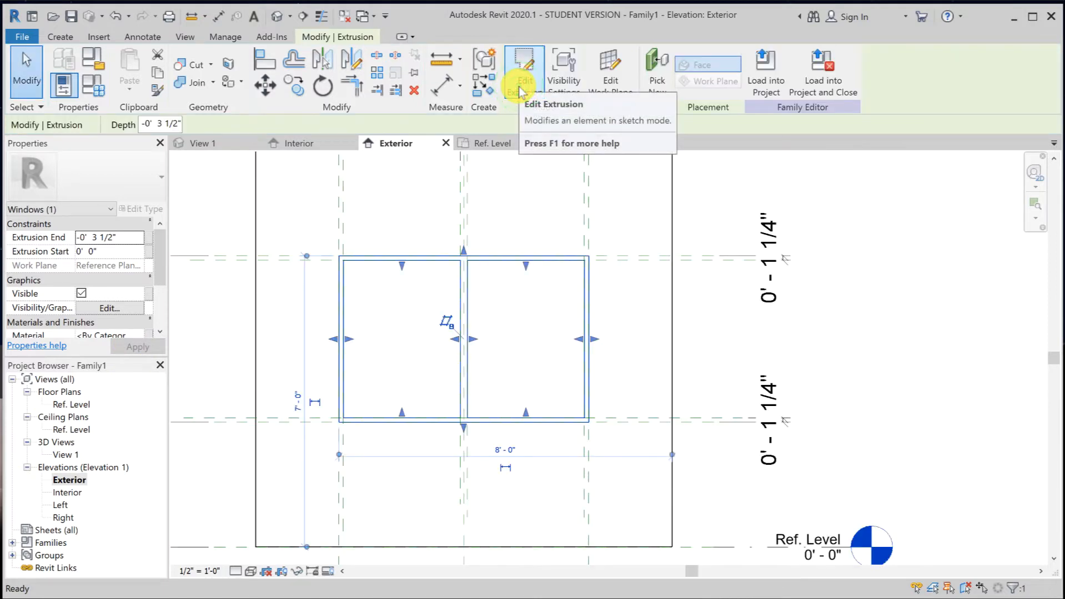
Examine the frame extrusion in the default 3D view from both sides of the wall, checking its depth and position in the opening.
left_click(278, 17)
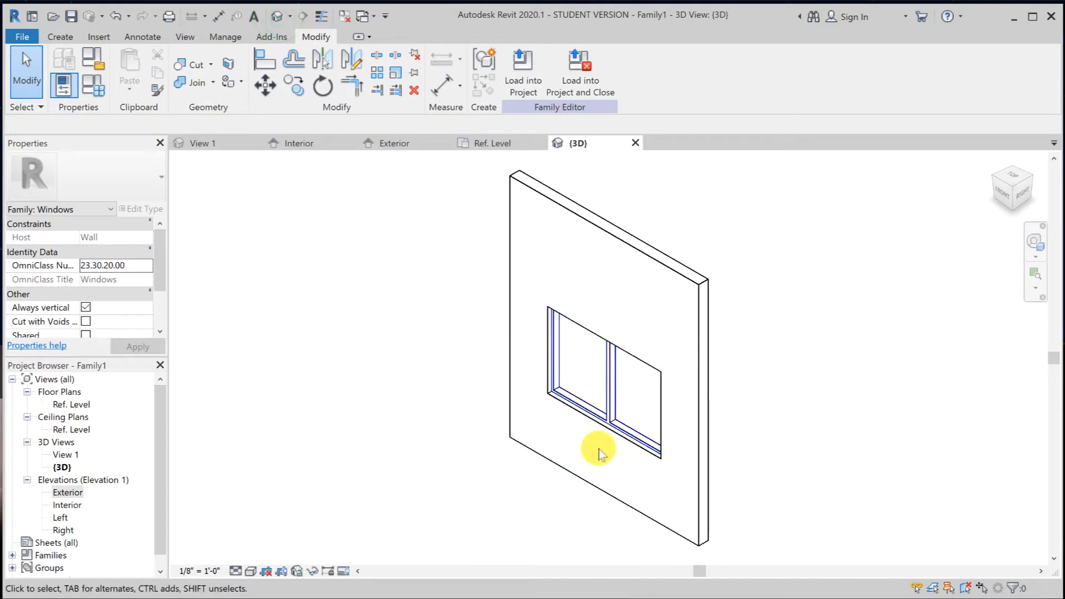
left_click(612, 418)
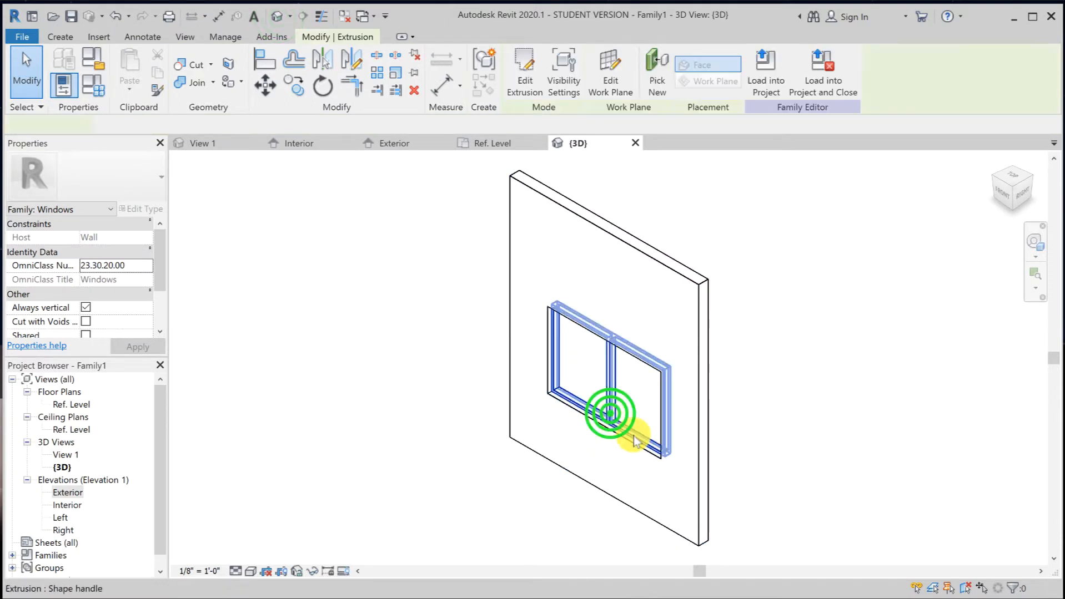
middle_click_drag(622, 432, 786, 471, "shift")
left_click(816, 473)
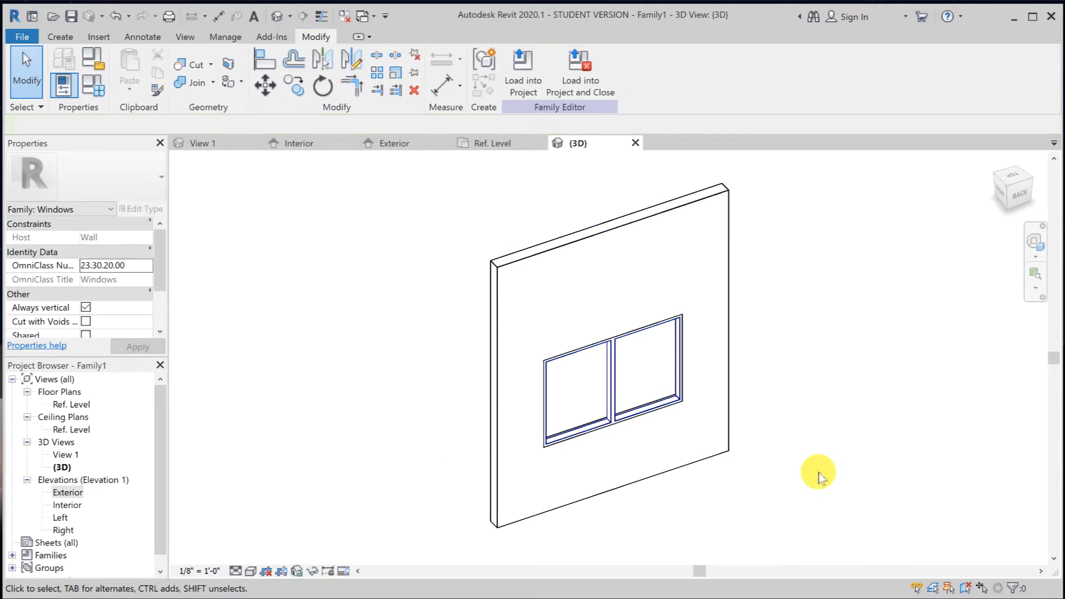
scroll(679, 389, "up", 5)
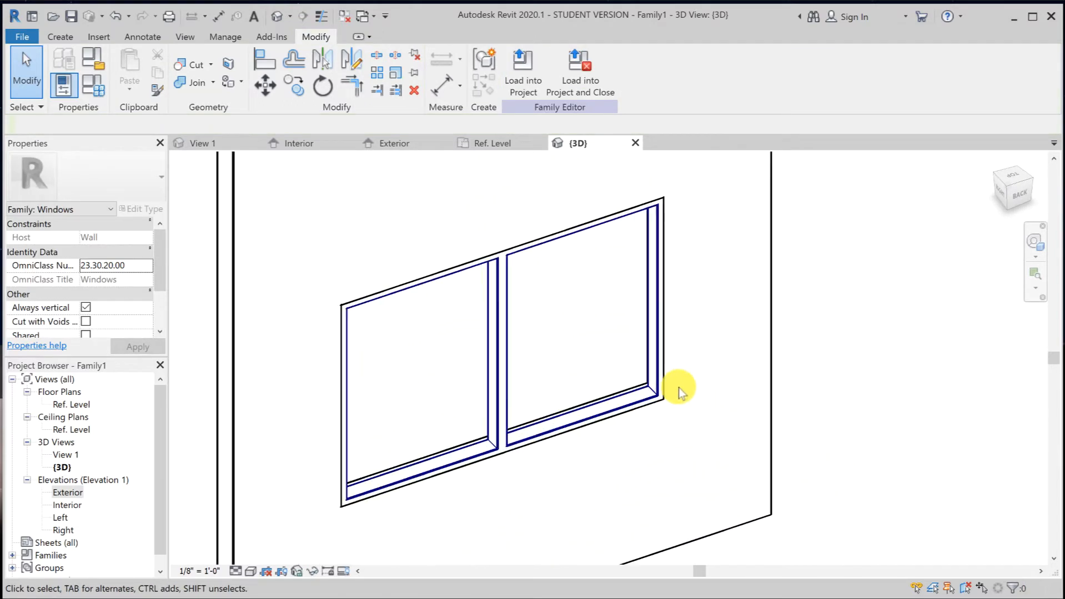
scroll(642, 371, "up", 3)
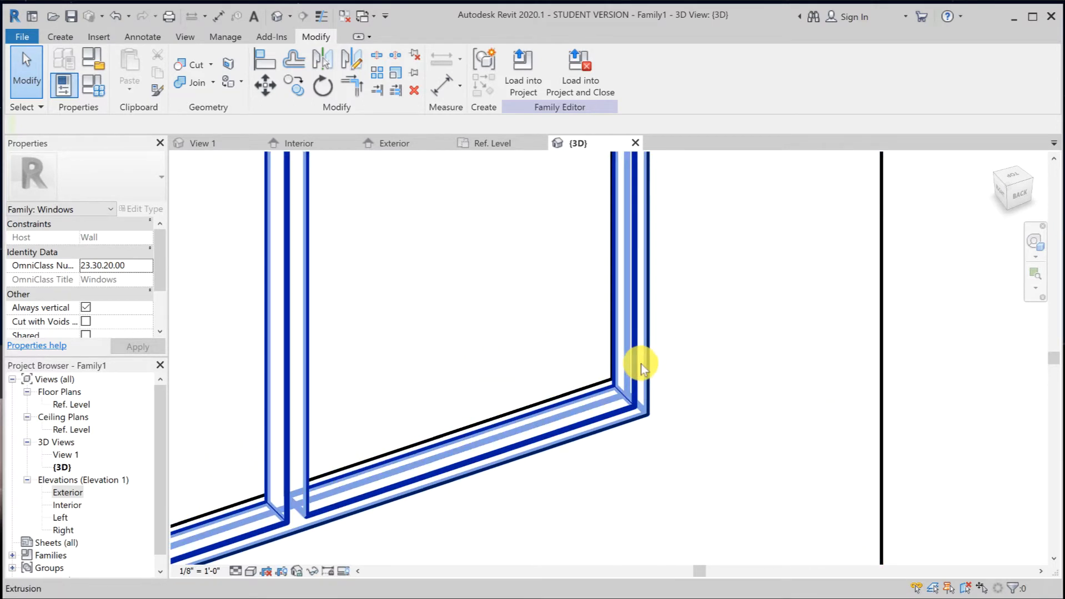
middle_click_drag(641, 364, 783, 356, "shift")
middle_click_drag(531, 359, 771, 350)
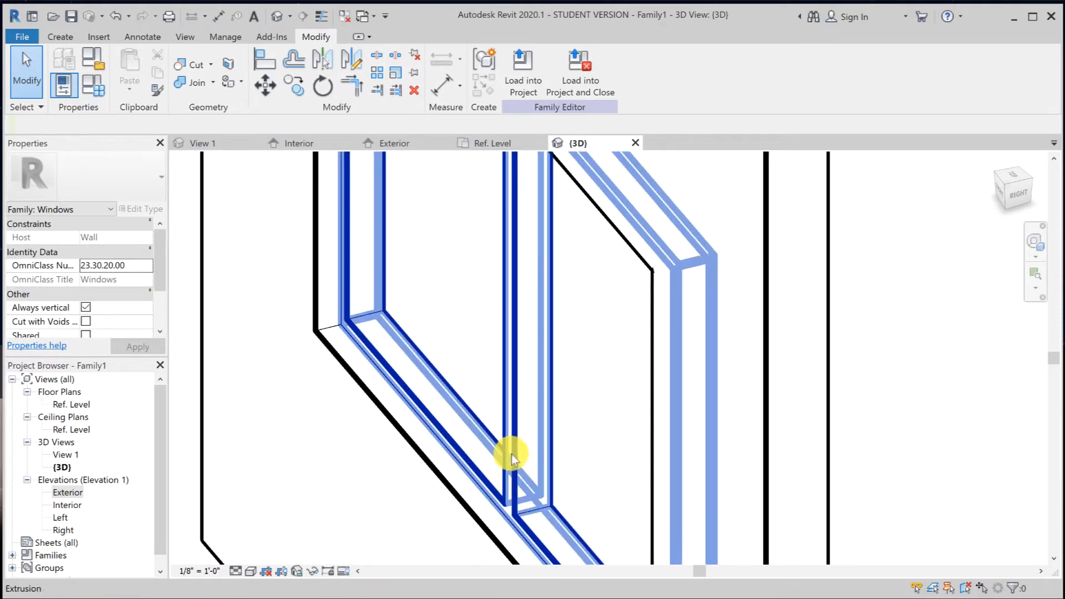
middle_click_drag(506, 452, 386, 445, "shift")
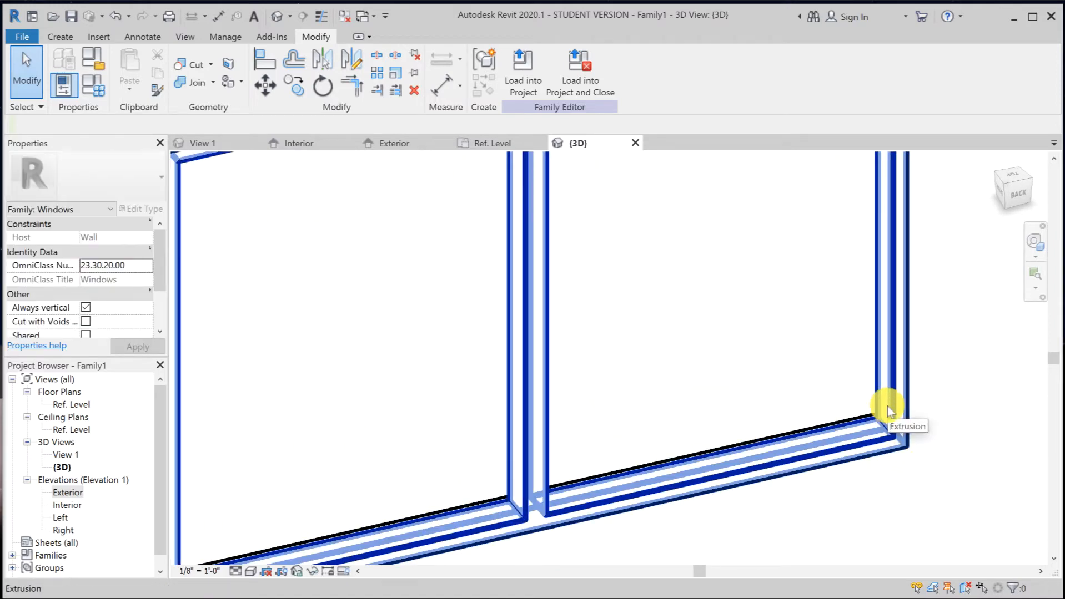
scroll(800, 401, "down", 5)
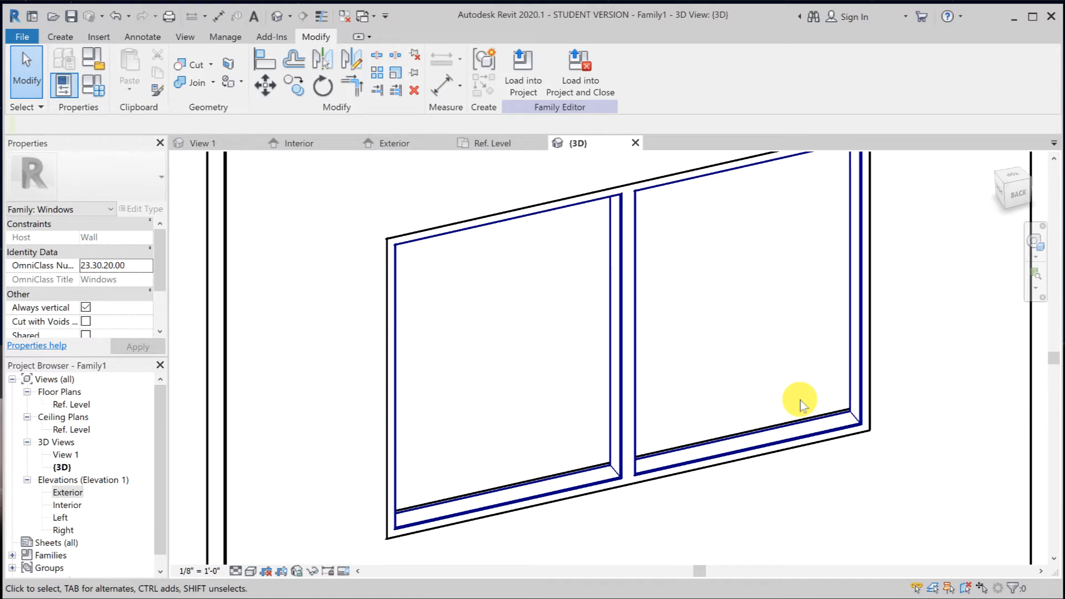
Flex the family in the Exterior elevation by applying a Width of 2' and a Height of 8' in the family types.
left_click(378, 144)
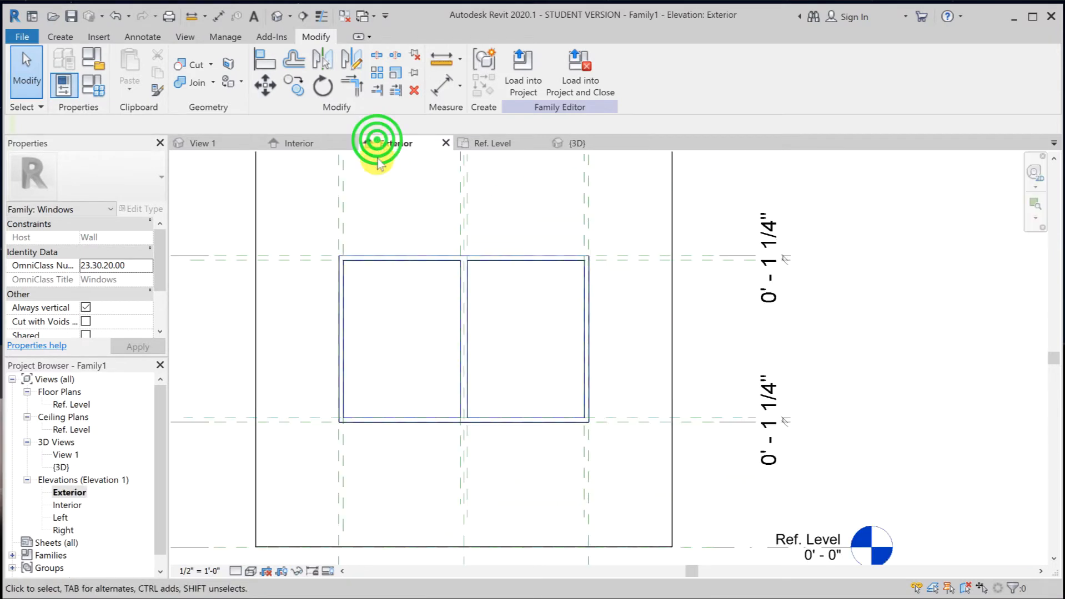
key("Escape")
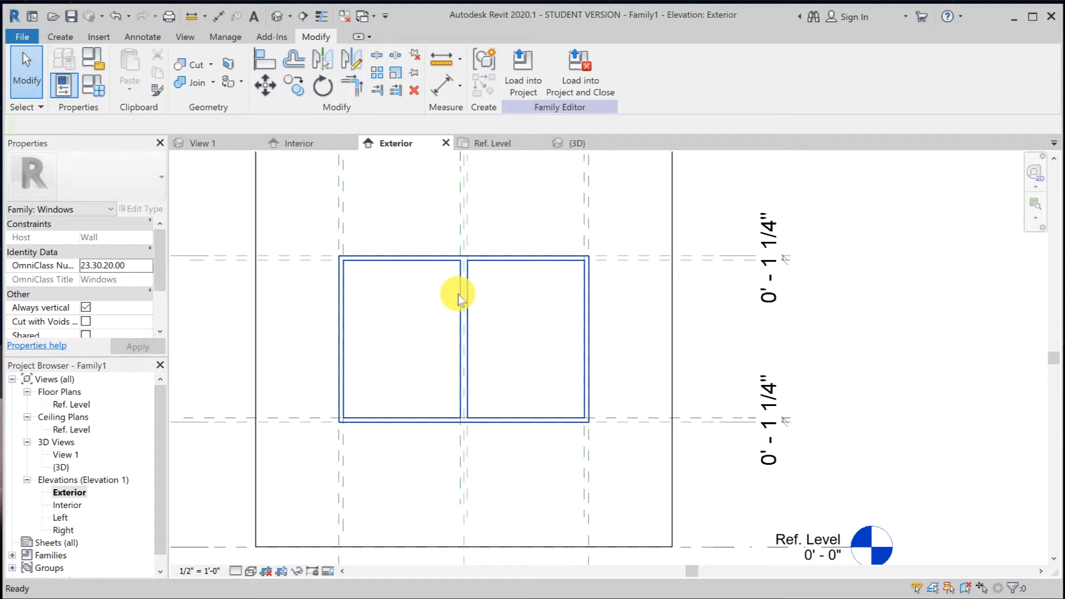
key("z")
key("f")
left_click(91, 86)
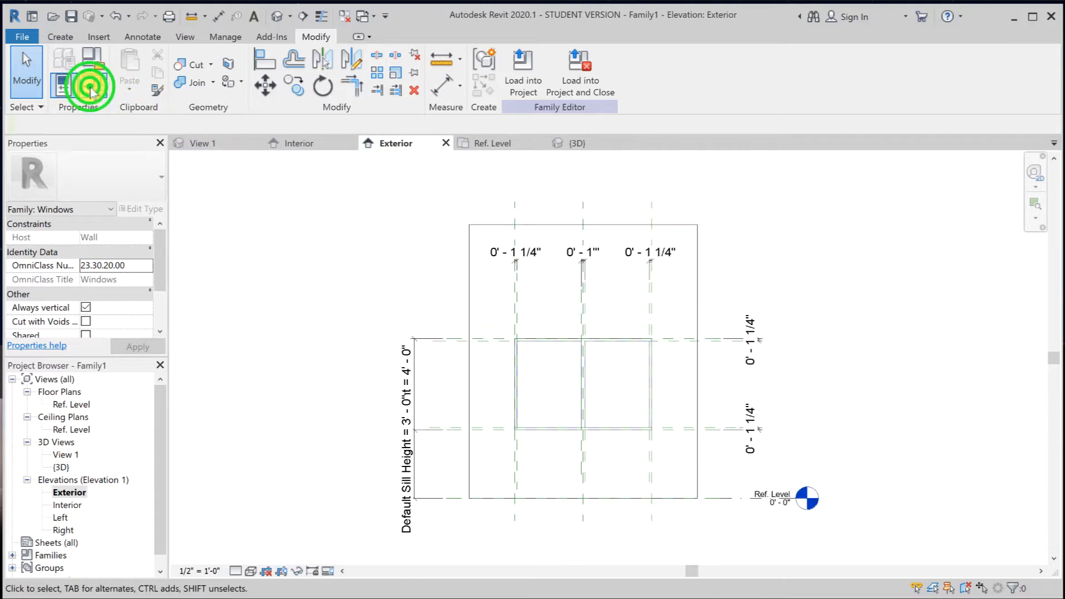
left_click(189, 271)
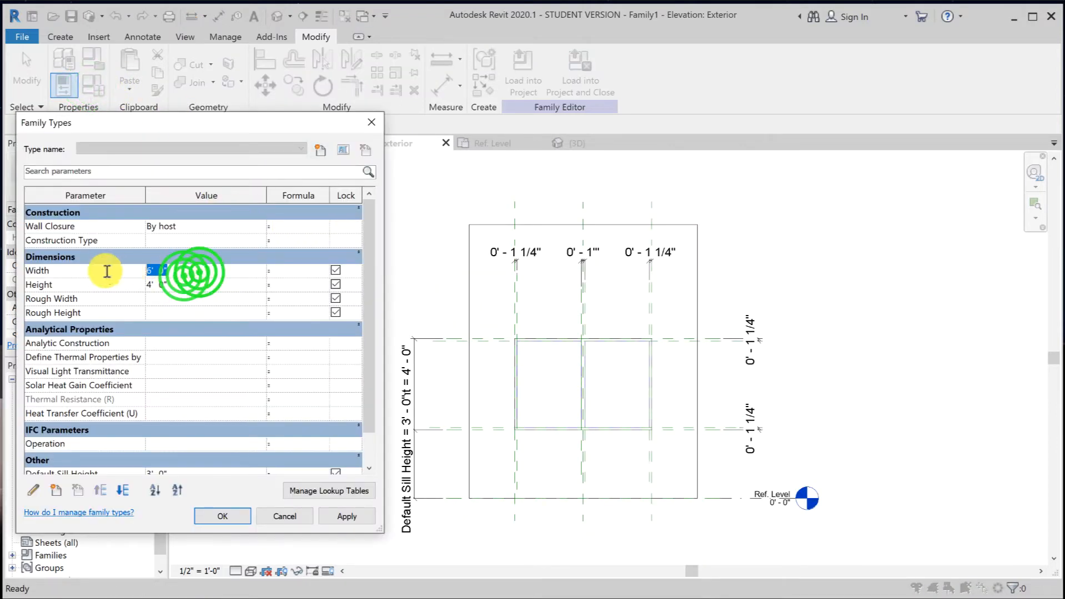
type("2")
left_click(180, 283)
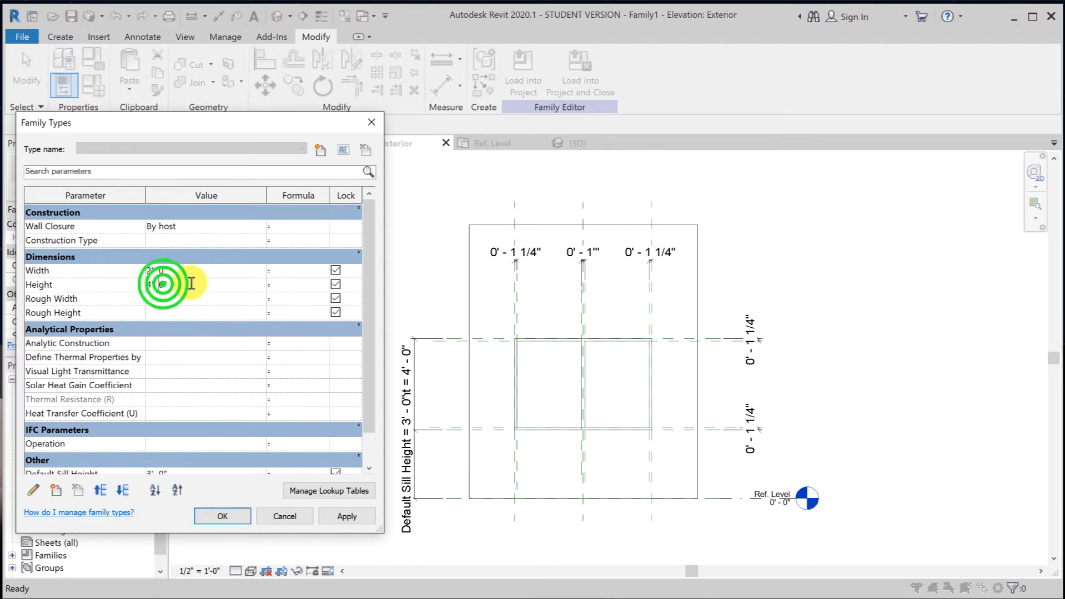
type("8")
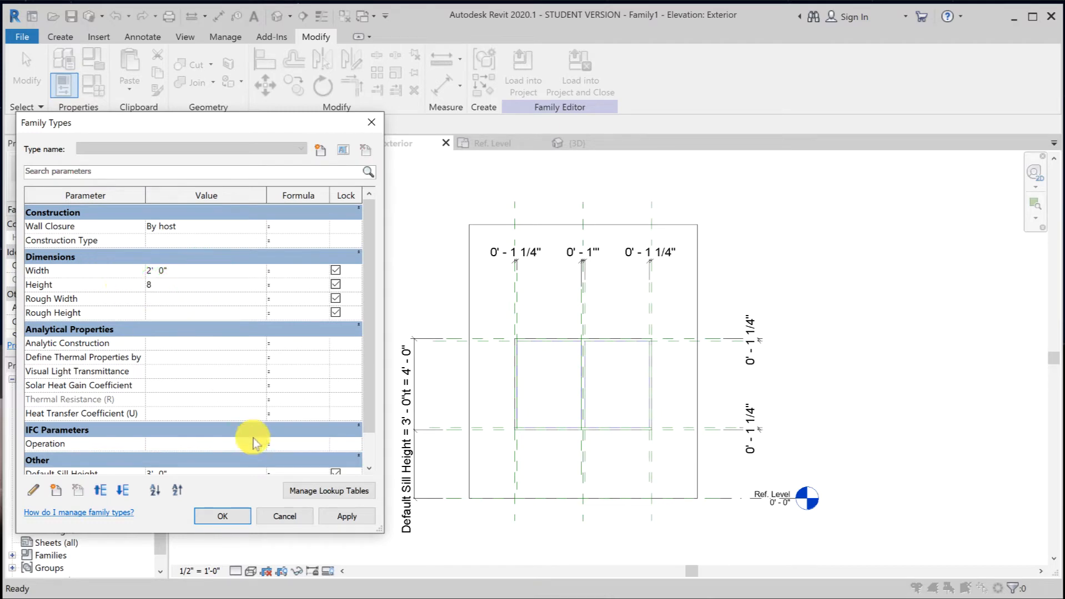
left_click(342, 516)
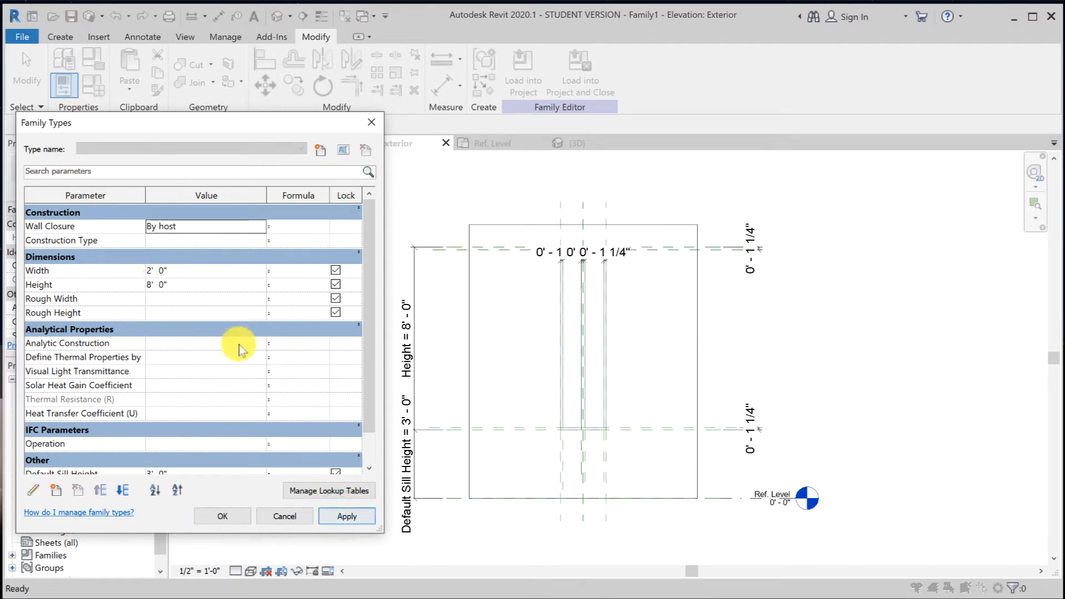
Flex the window frame again by applying a Width of 8' and a Height of 3'.
left_click(179, 270)
type("8")
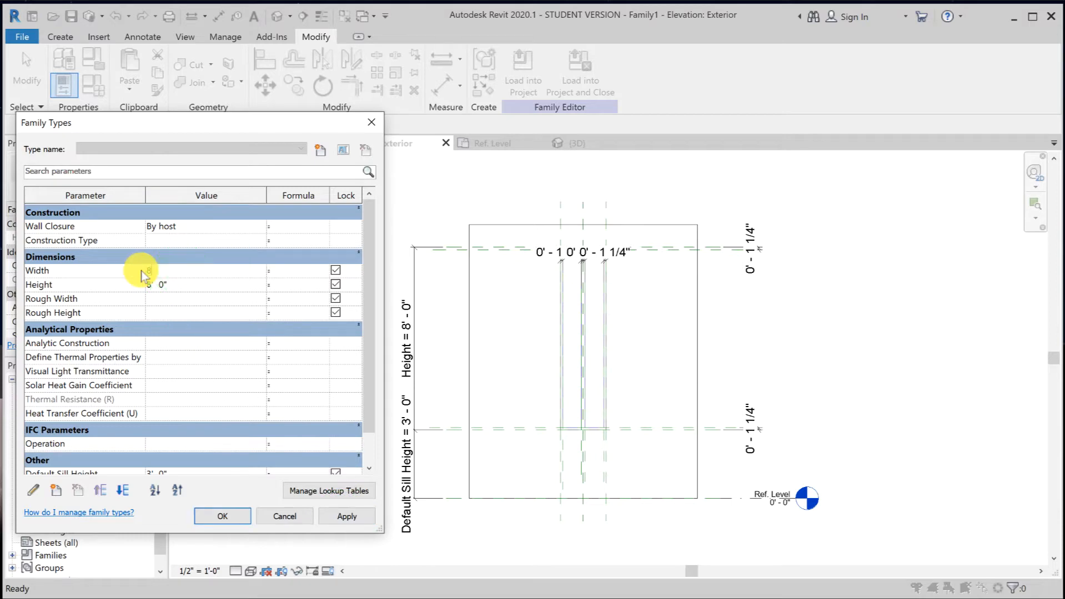
left_click(180, 285)
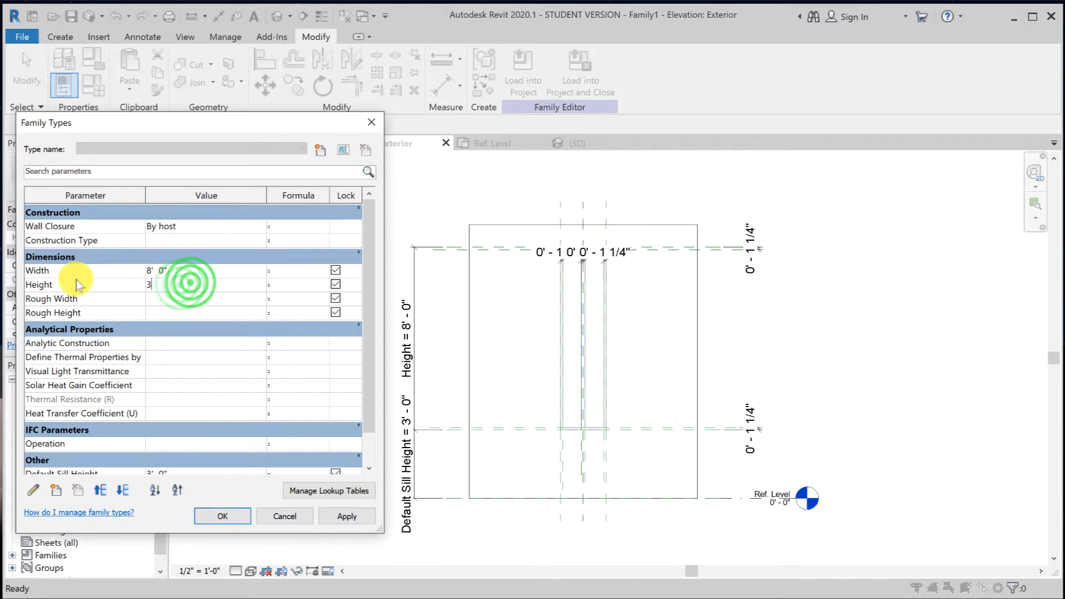
type("3")
left_click(349, 515)
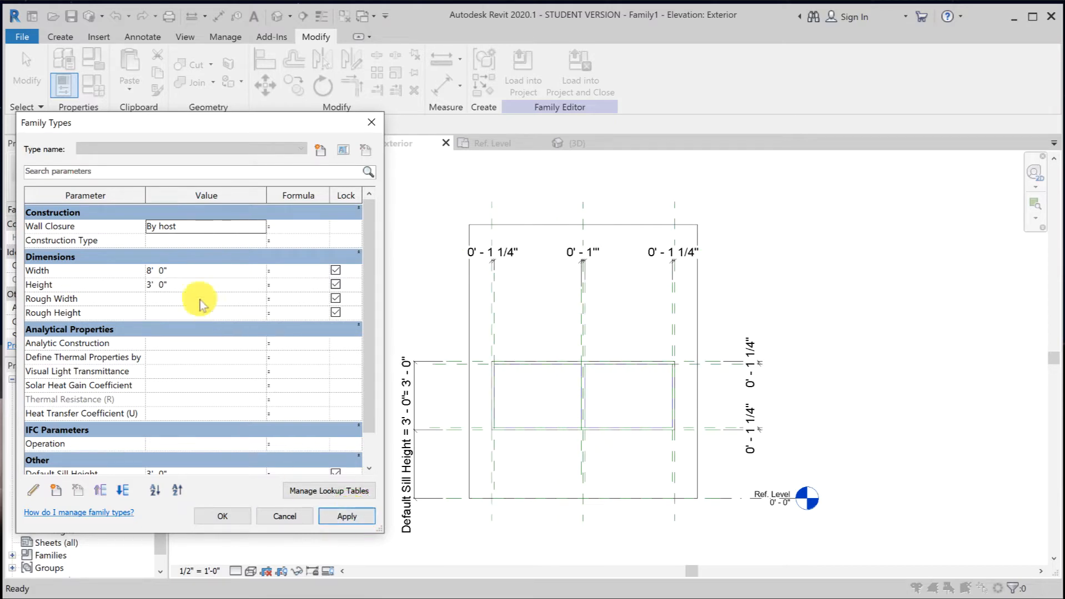
Set the window's Width to 6' and Height to 4', and accept the family types.
left_click(195, 272)
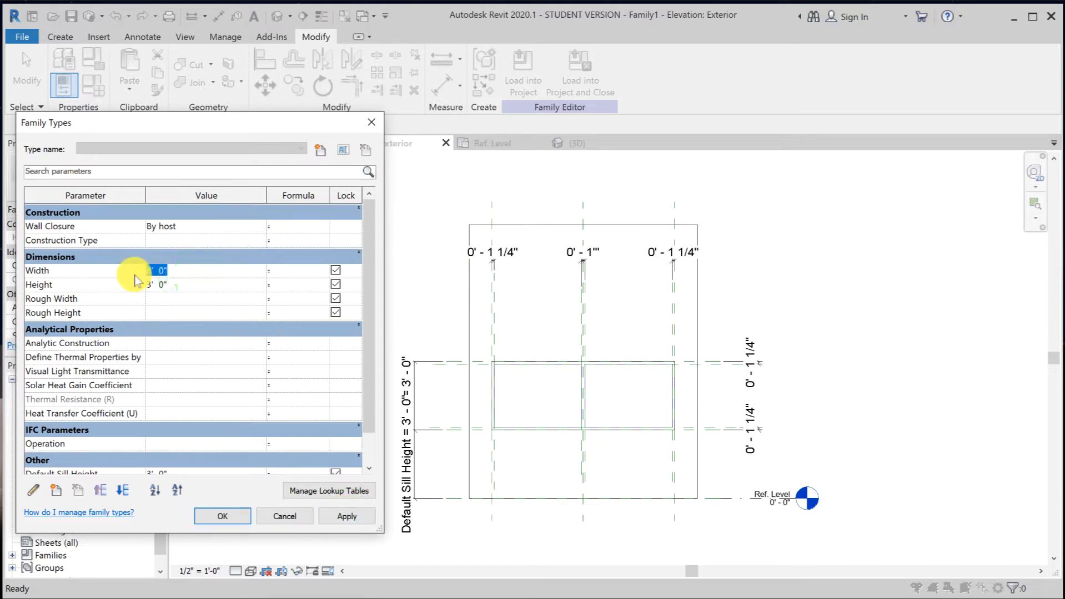
type("6")
left_click(176, 284)
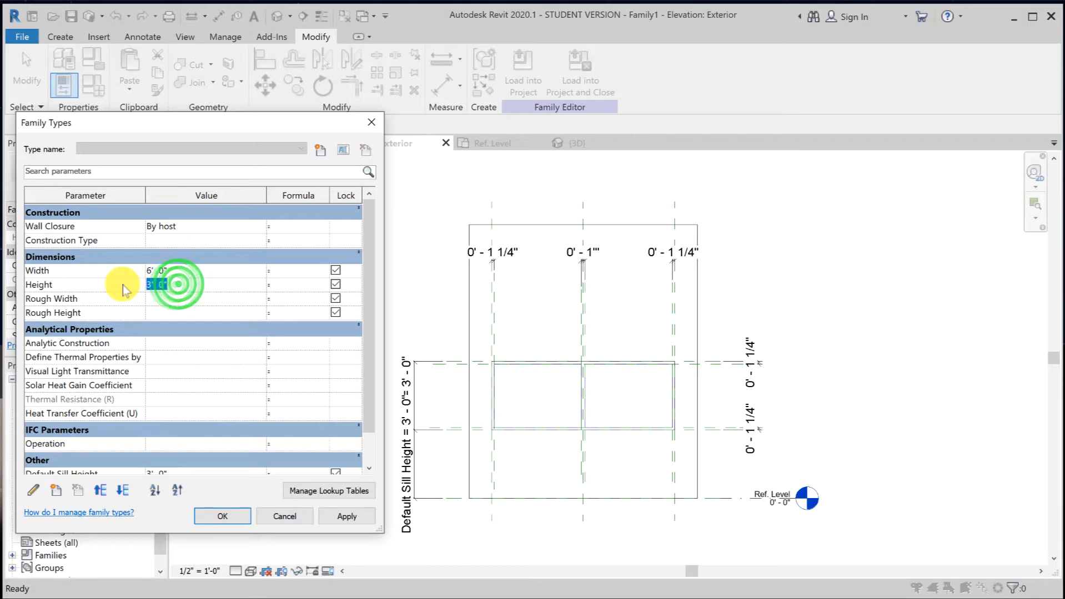
type("4")
left_click(348, 514)
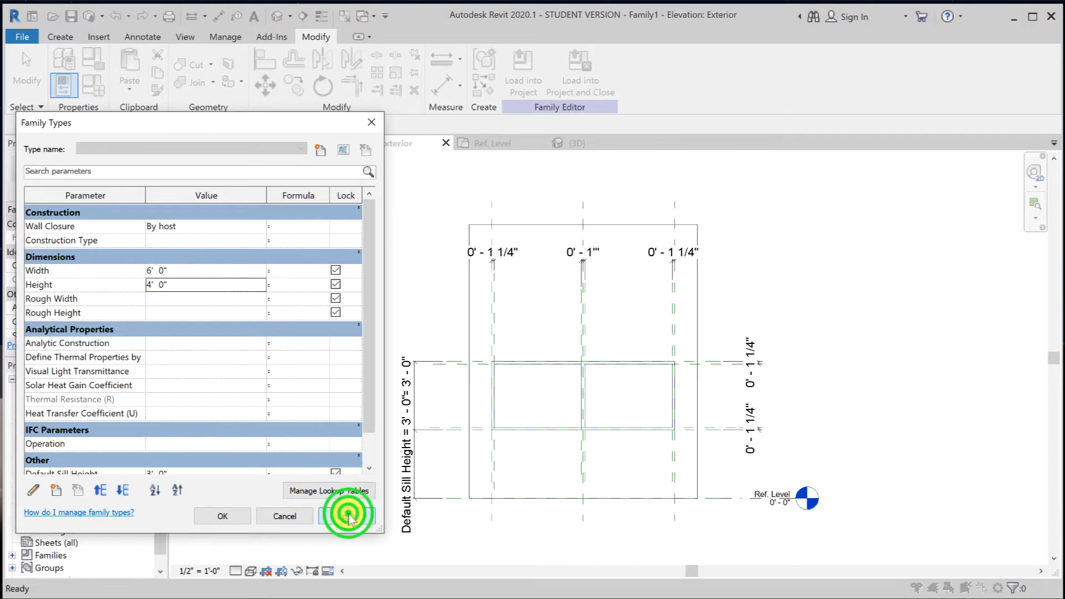
left_click(224, 518)
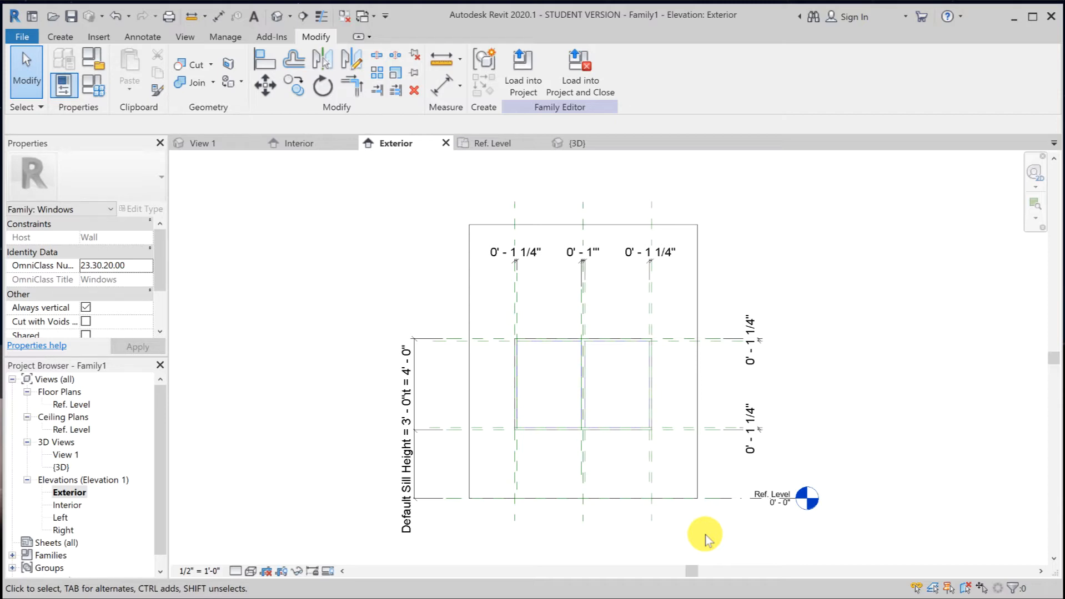
Sketch a void extrusion profile in the Exterior elevation as two rectangles around the left and right panes, each offset outward by 3/4".
left_click(54, 35)
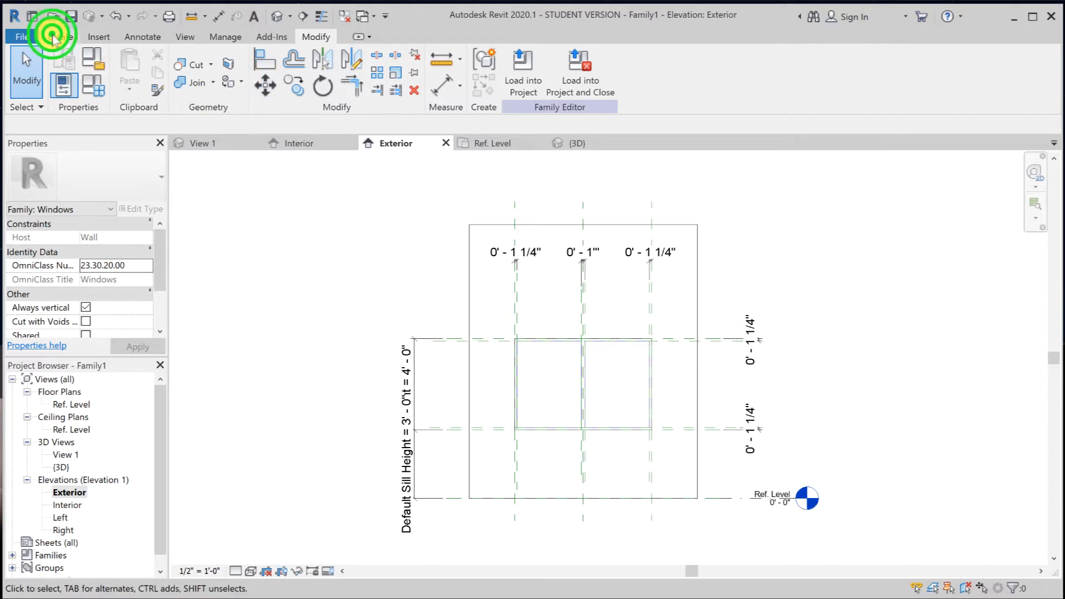
left_click(291, 75)
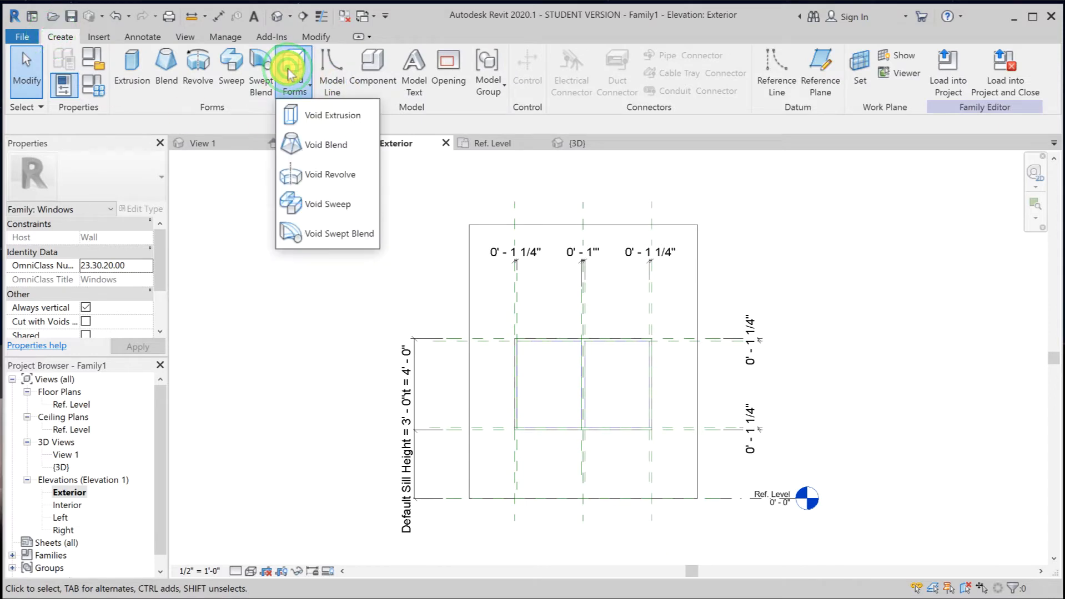
left_click(307, 113)
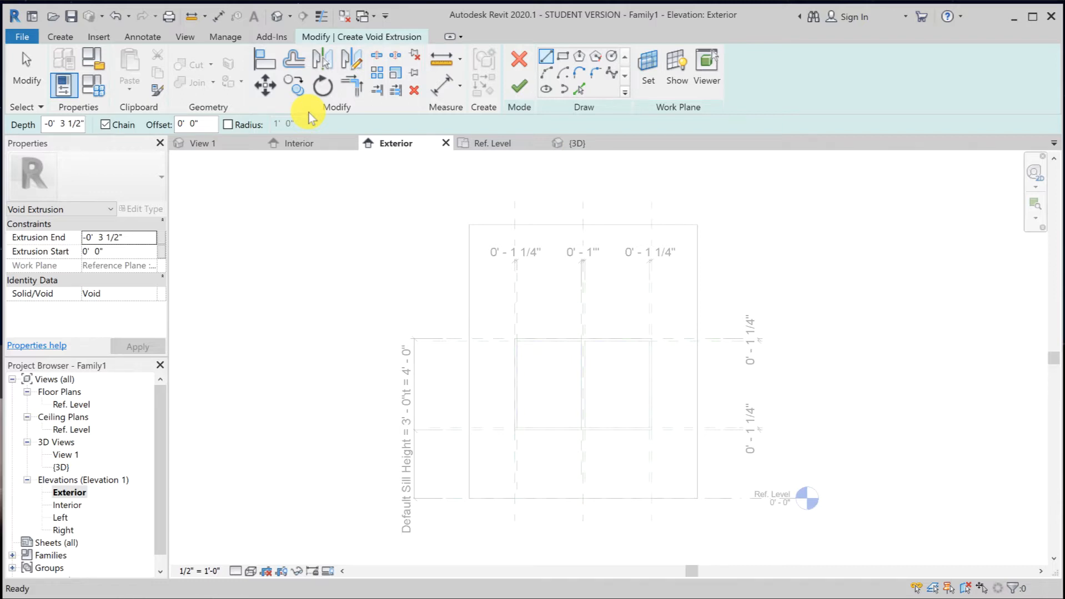
left_click(560, 57)
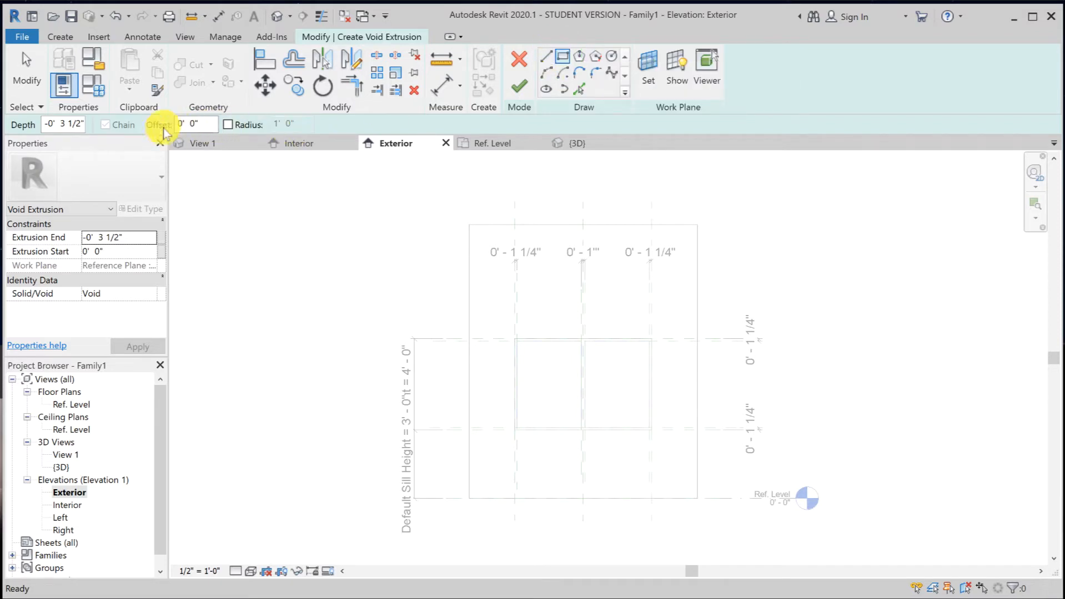
double_click(190, 123)
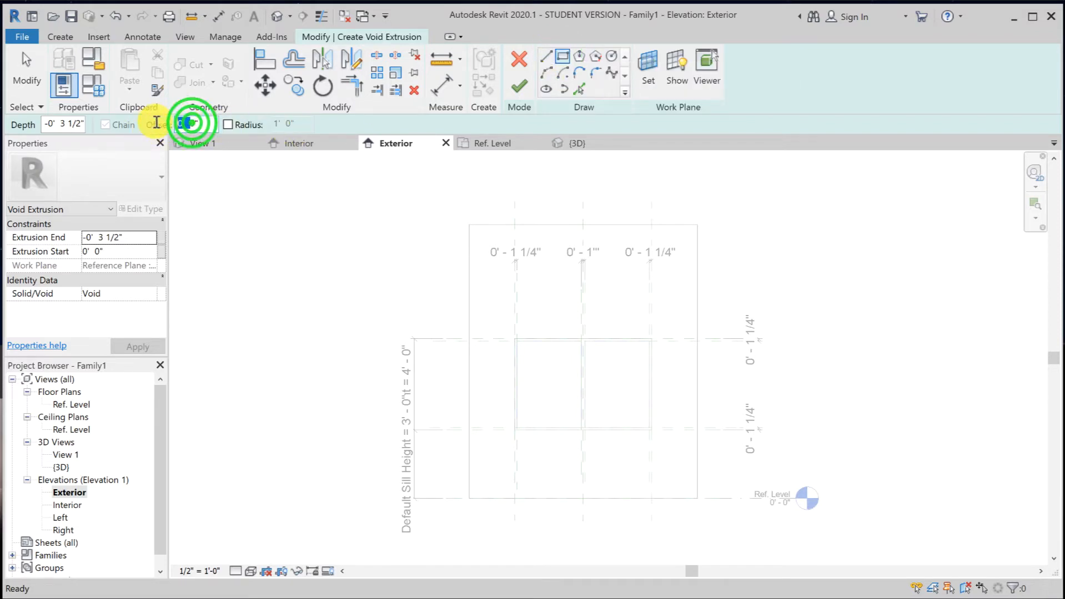
type("0")
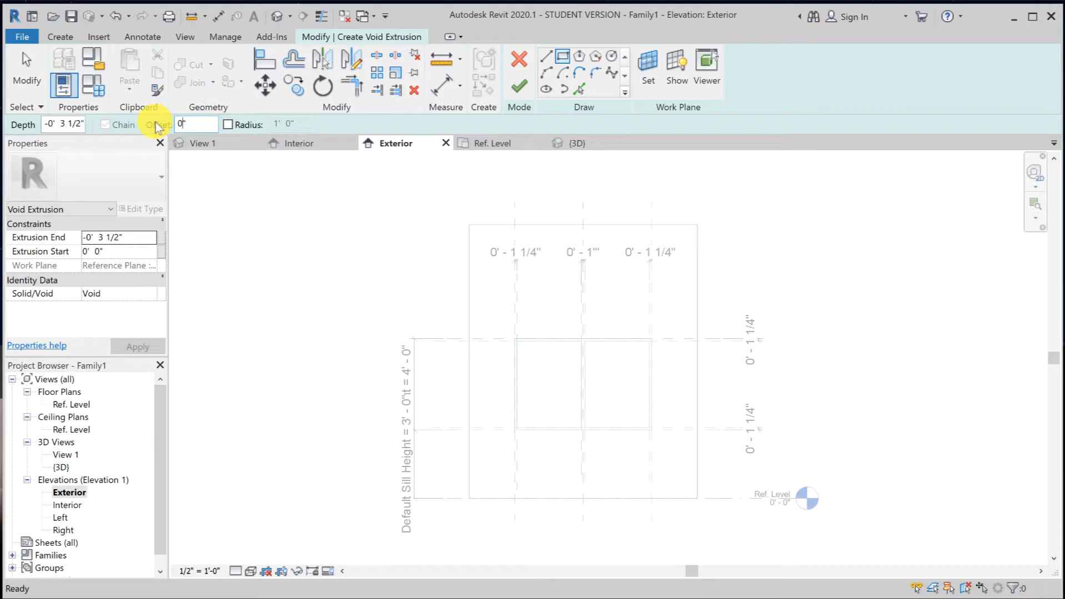
key("BackSpace")
key("Return")
scroll(566, 382, "up", 3)
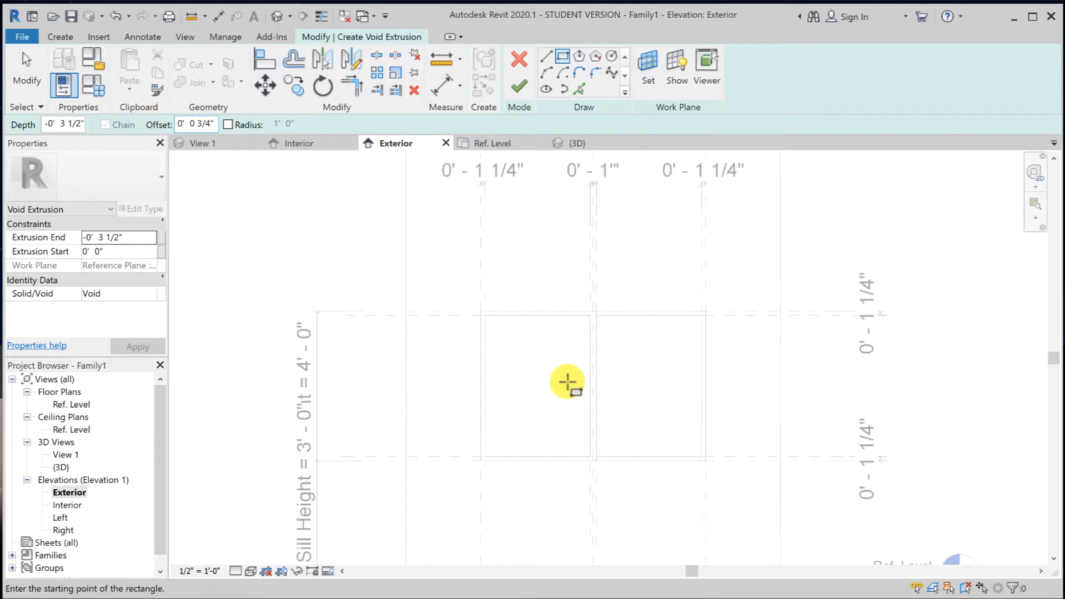
scroll(566, 381, "up", 3)
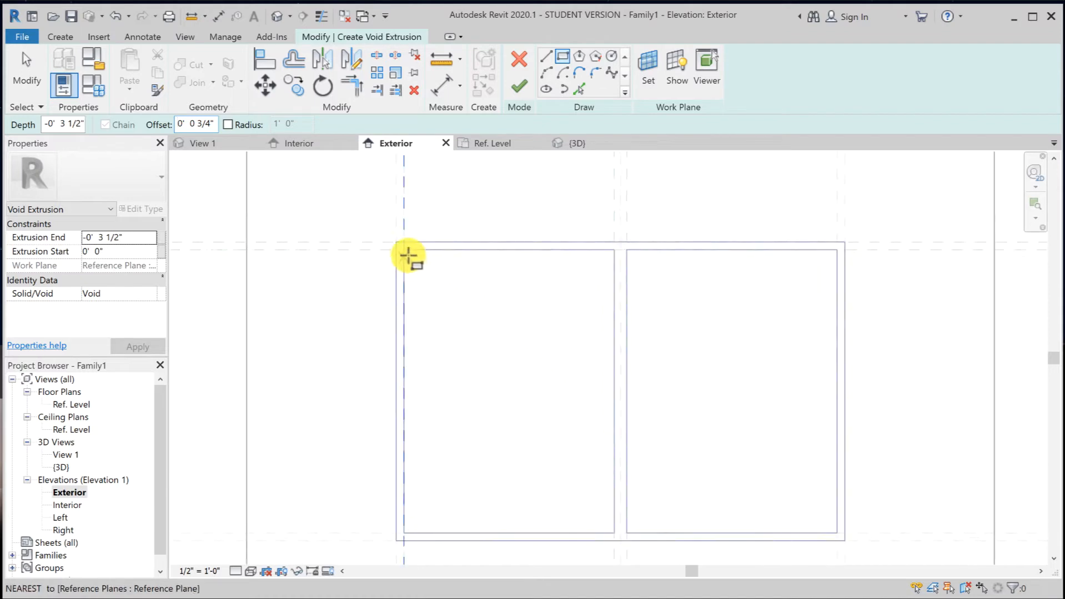
left_click(407, 252)
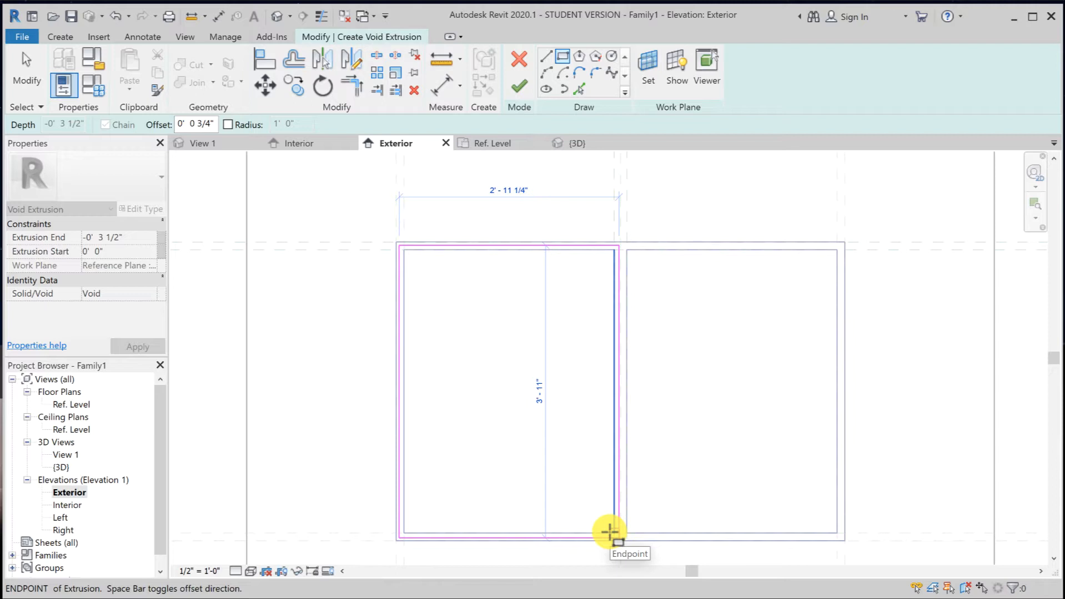
left_click(609, 532)
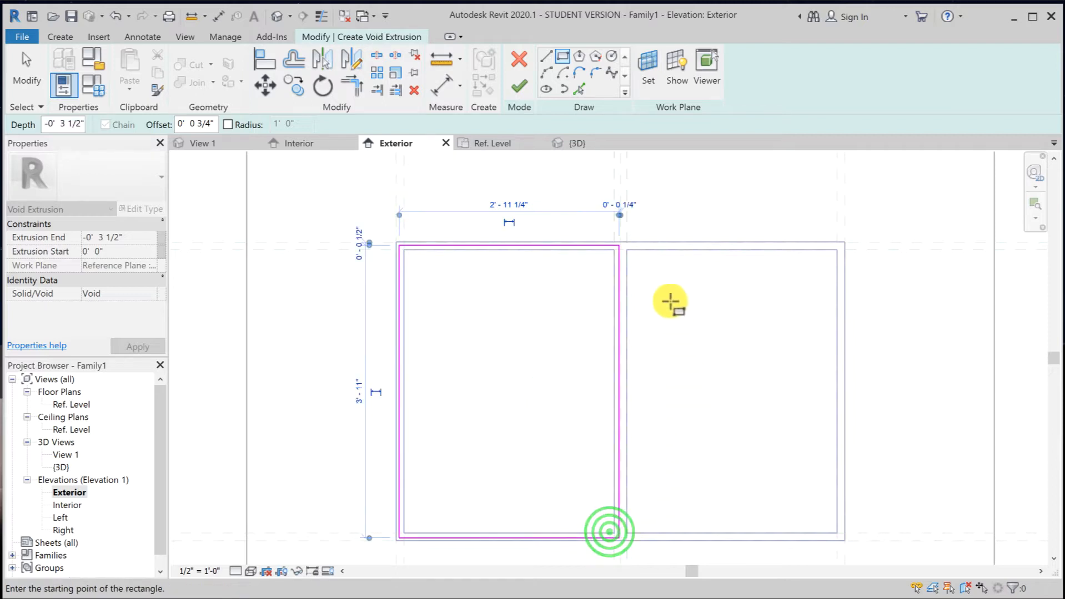
left_click(629, 251)
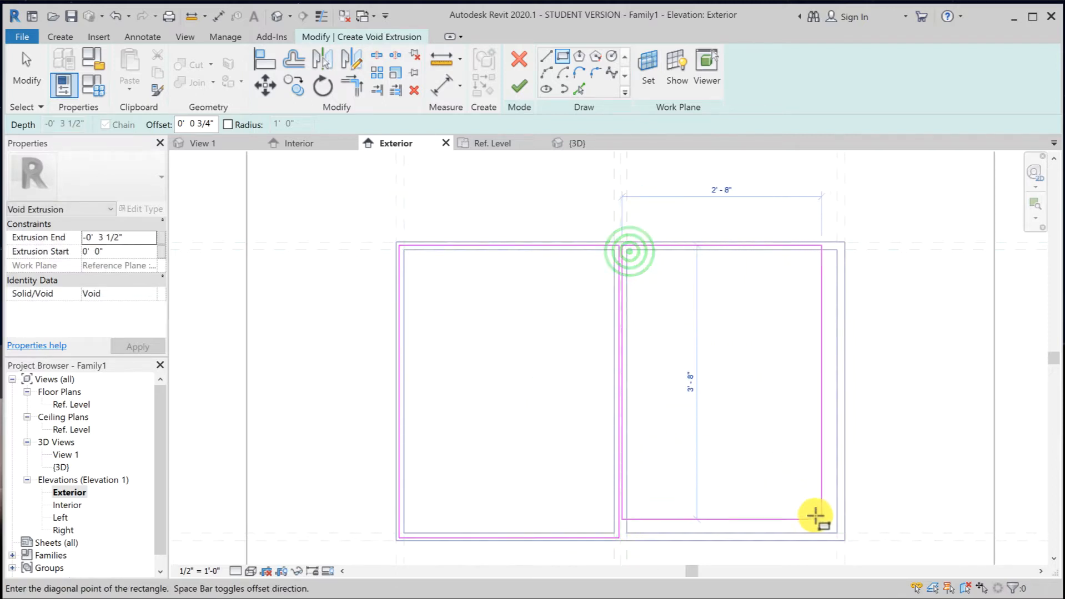
left_click(833, 531)
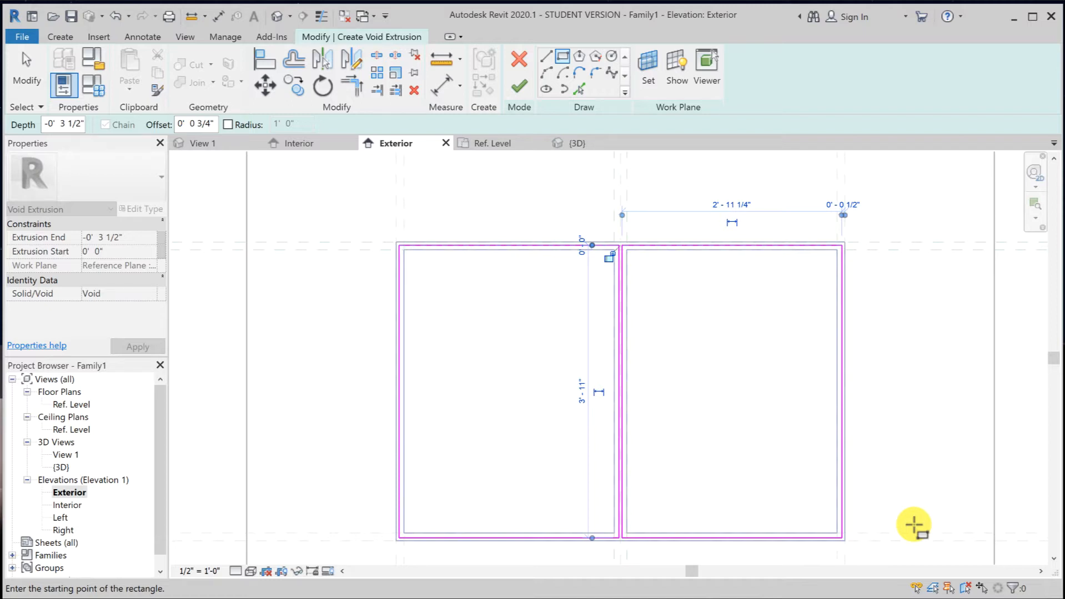
Keep the void extrusion on the Exterior reference plane, set its Extrusion End to -0' 3", and finish it.
left_click(645, 65)
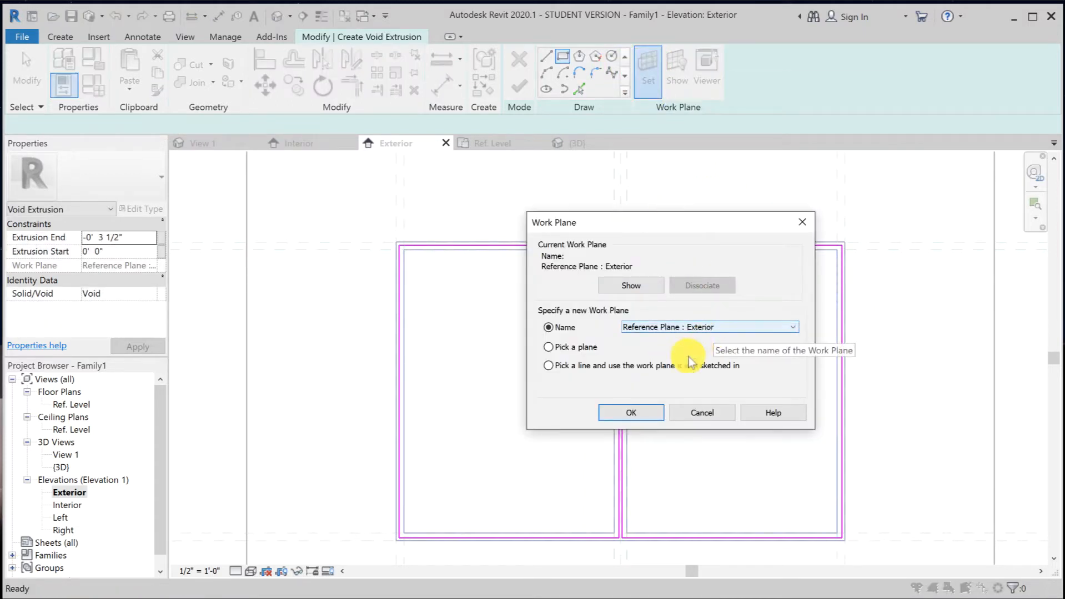
left_click(636, 411)
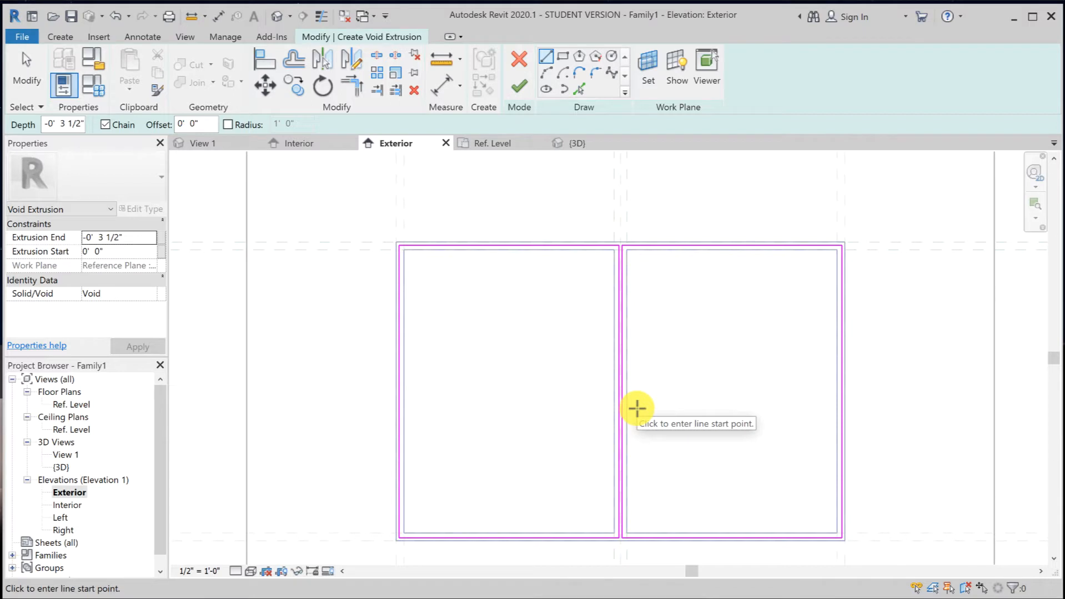
left_click(118, 235)
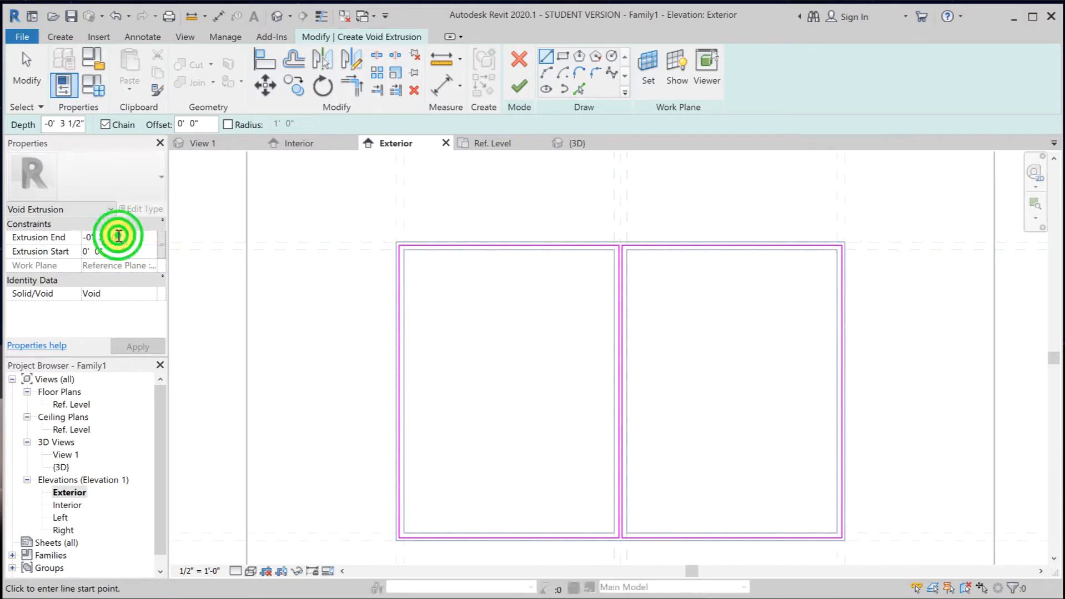
left_click(118, 235)
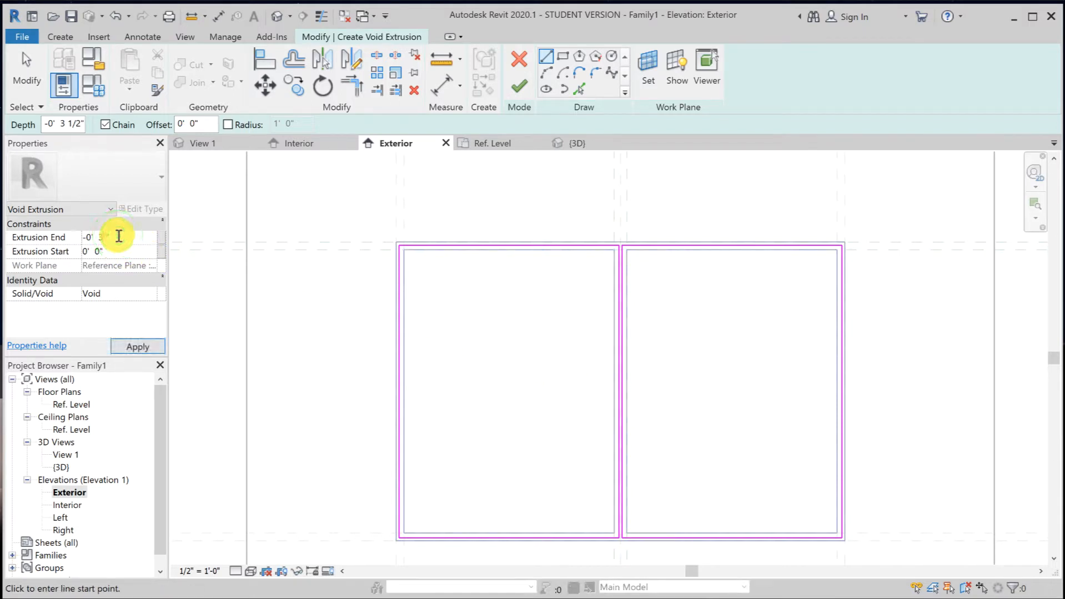
left_click(140, 346)
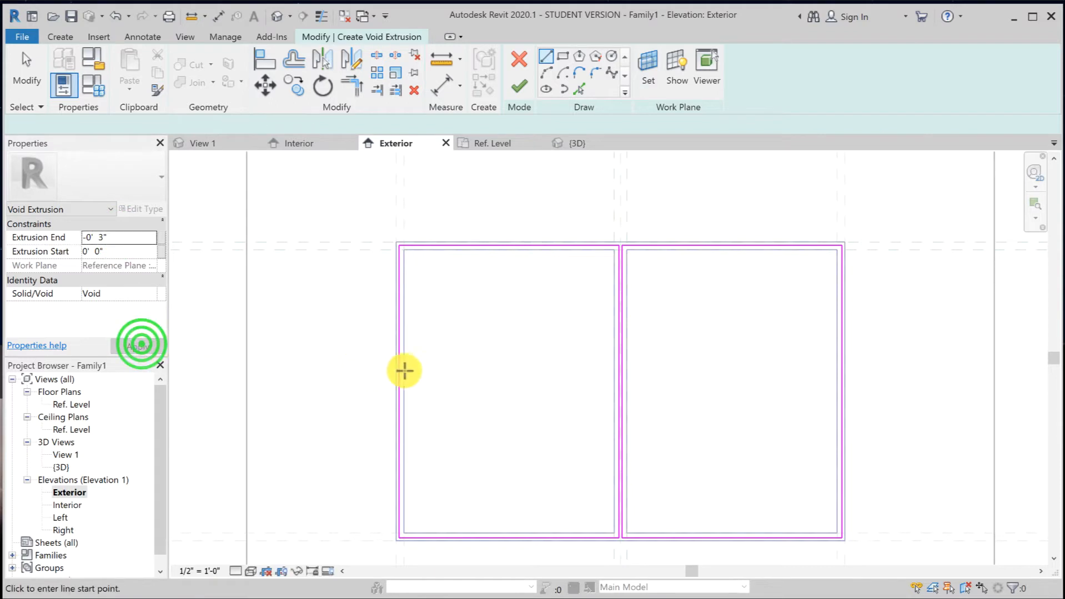
left_click(519, 86)
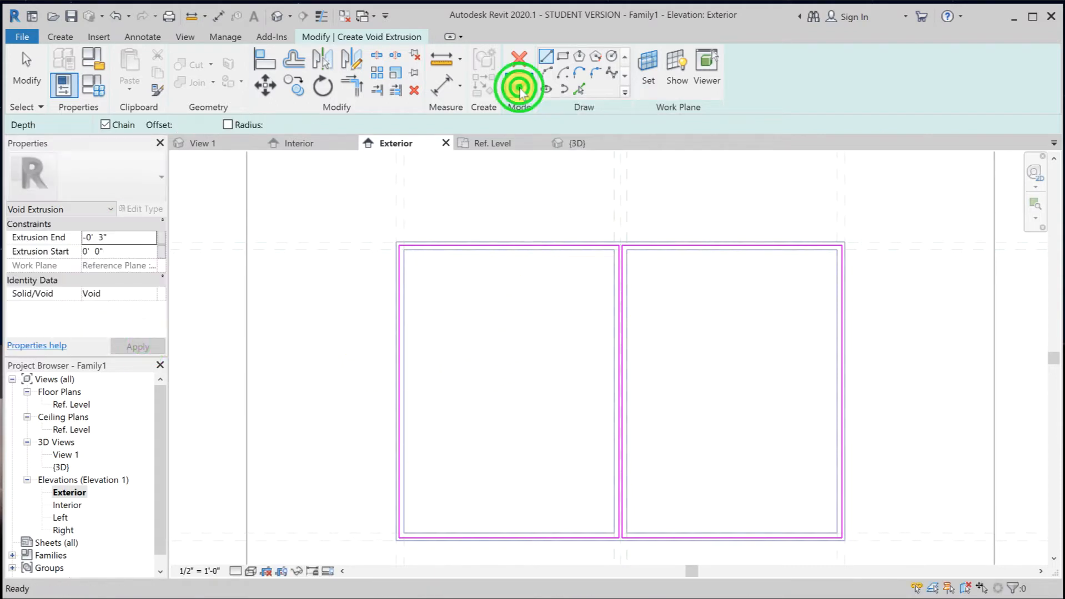
left_click(513, 167)
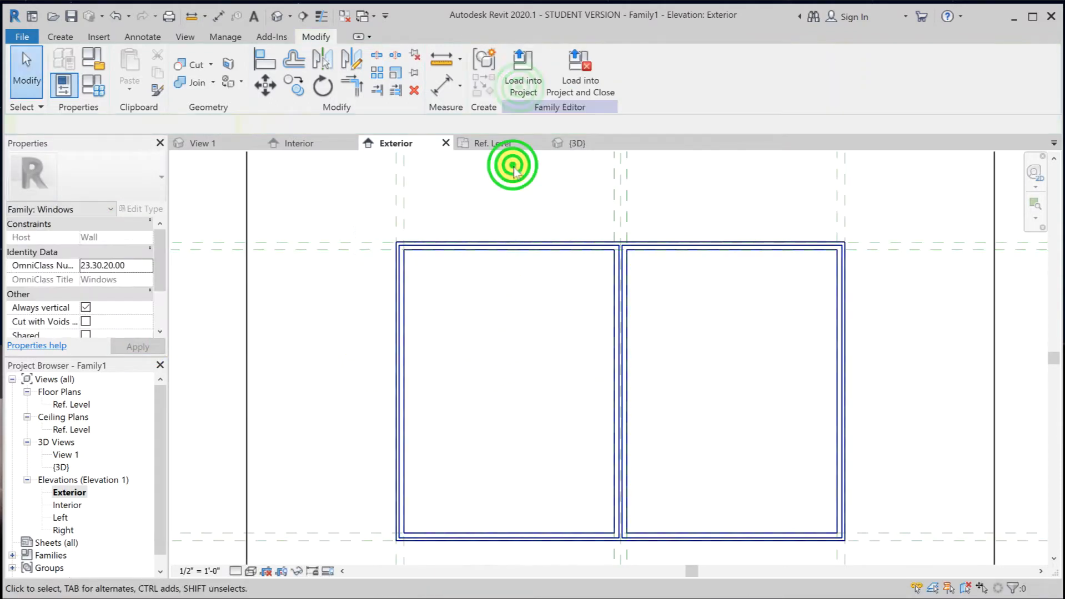
Inspect the recess cut into the window frame in the default 3D view and turn on thin lines.
left_click(274, 16)
scroll(865, 419, "up", 4)
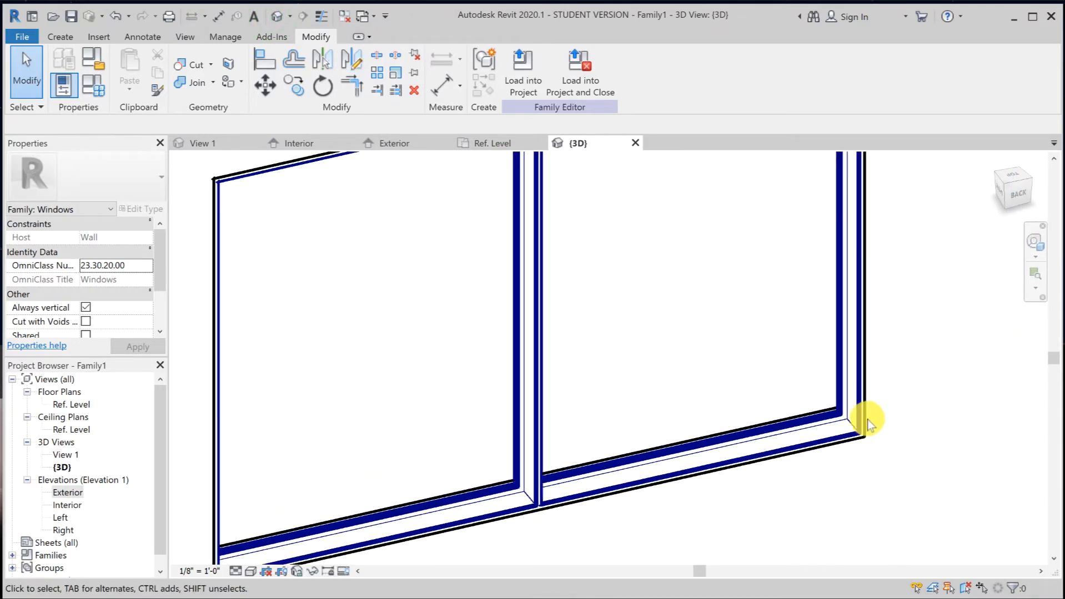
middle_click_drag(826, 430, 911, 431, "shift")
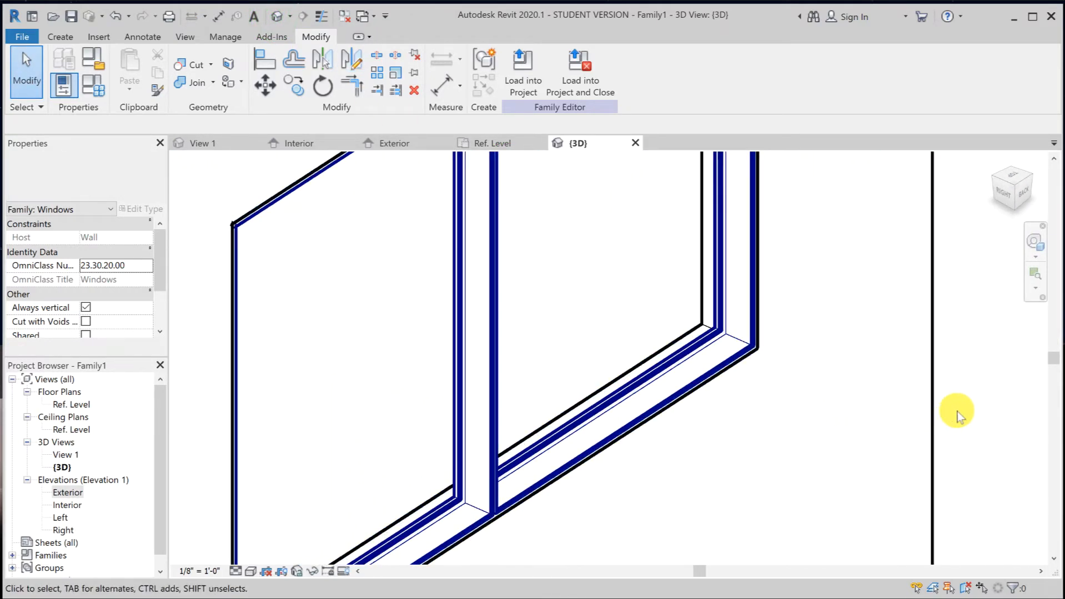
left_click(978, 408)
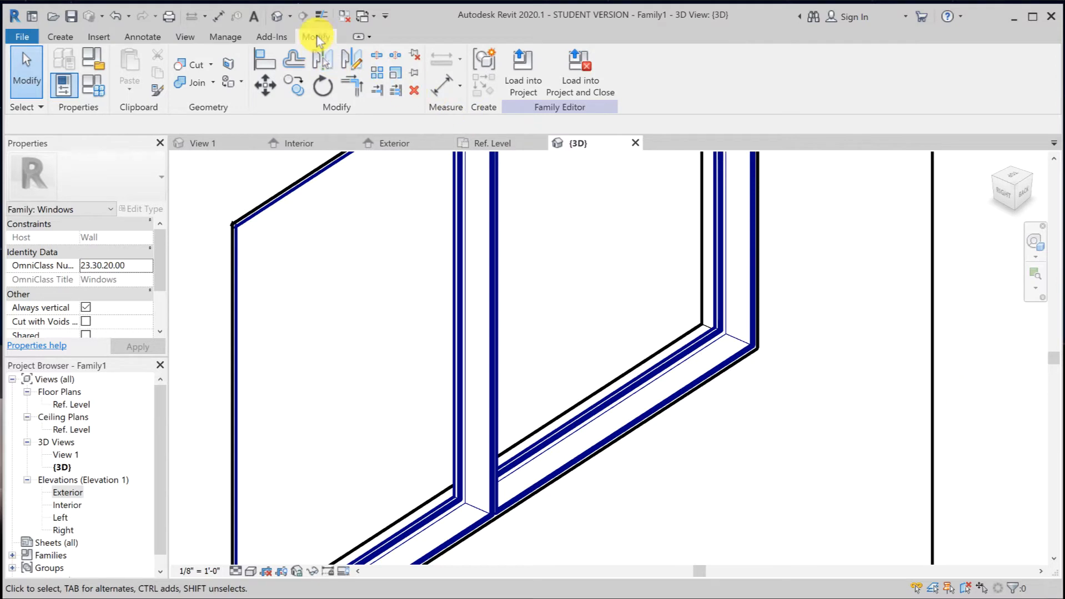
left_click(321, 17)
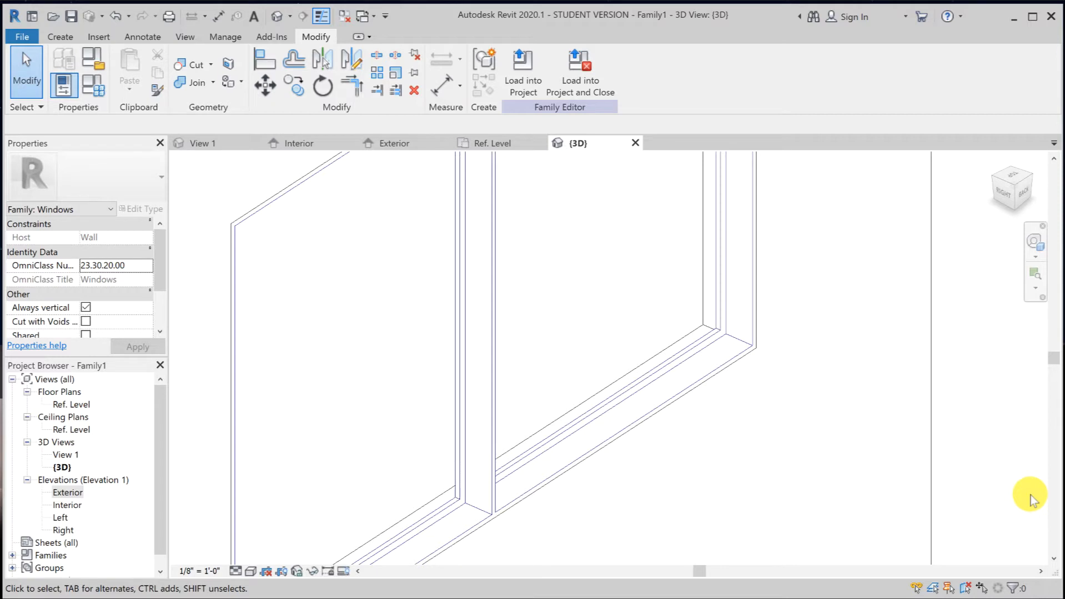
Flex the family in the Exterior elevation by applying a Width of 3' and a Height of 6' in the family types.
left_click(405, 141)
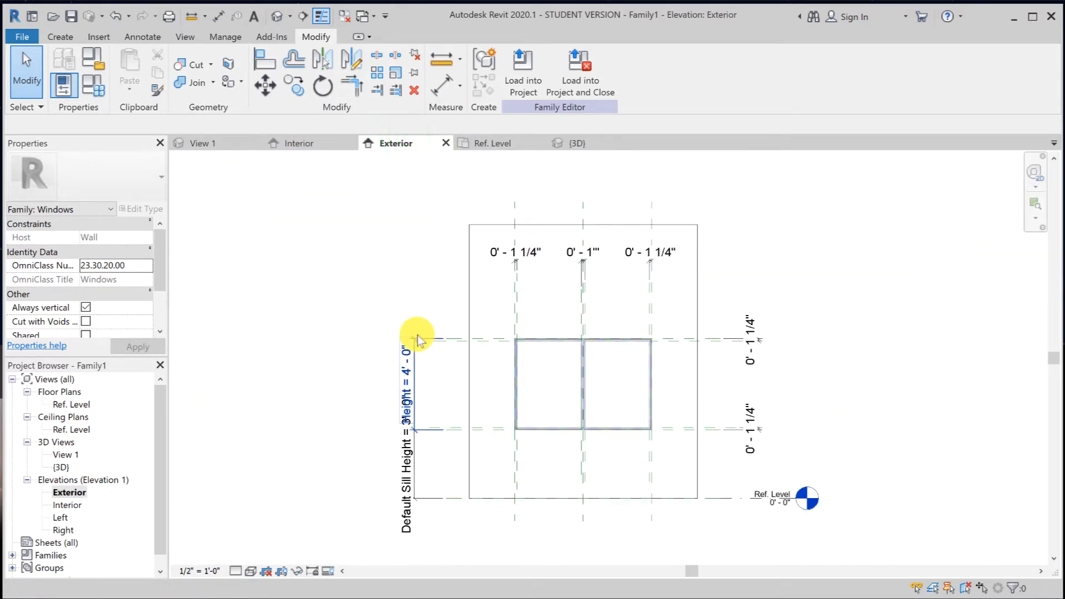
left_click(94, 85)
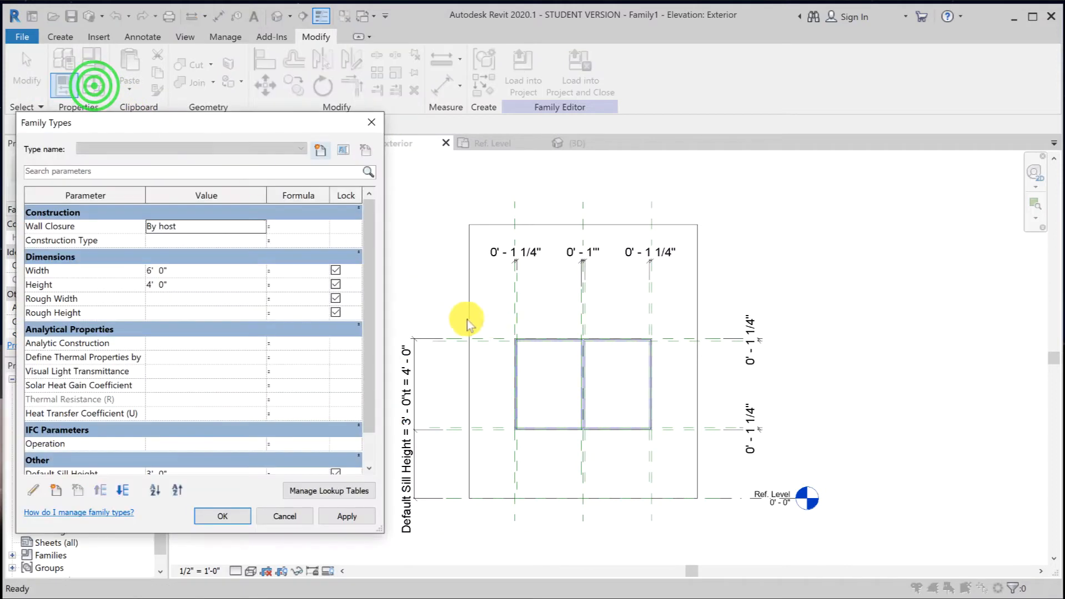
left_click(191, 271)
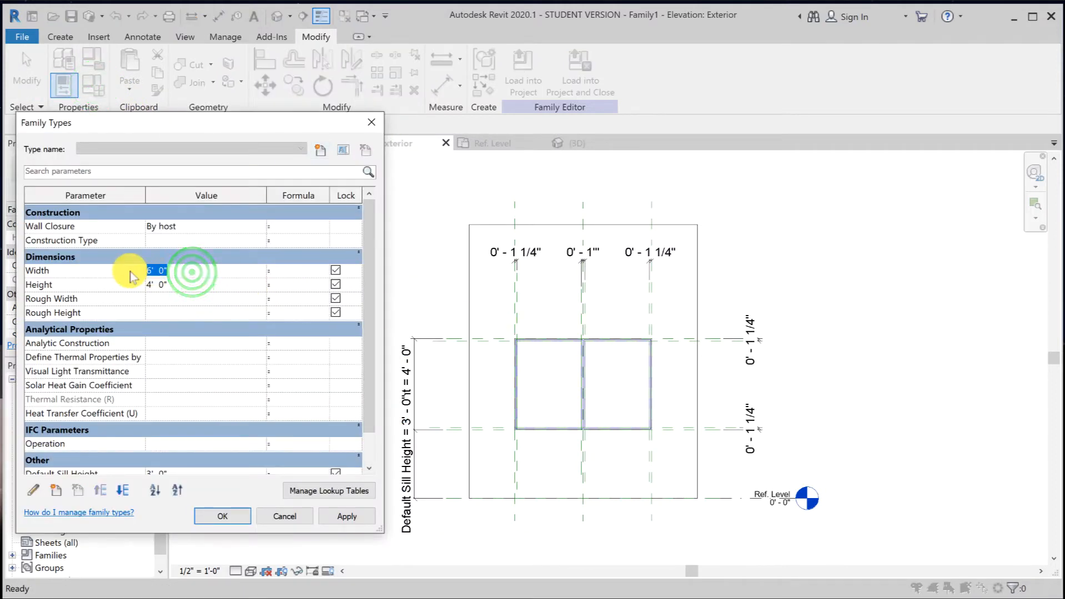
type("3")
left_click(190, 285)
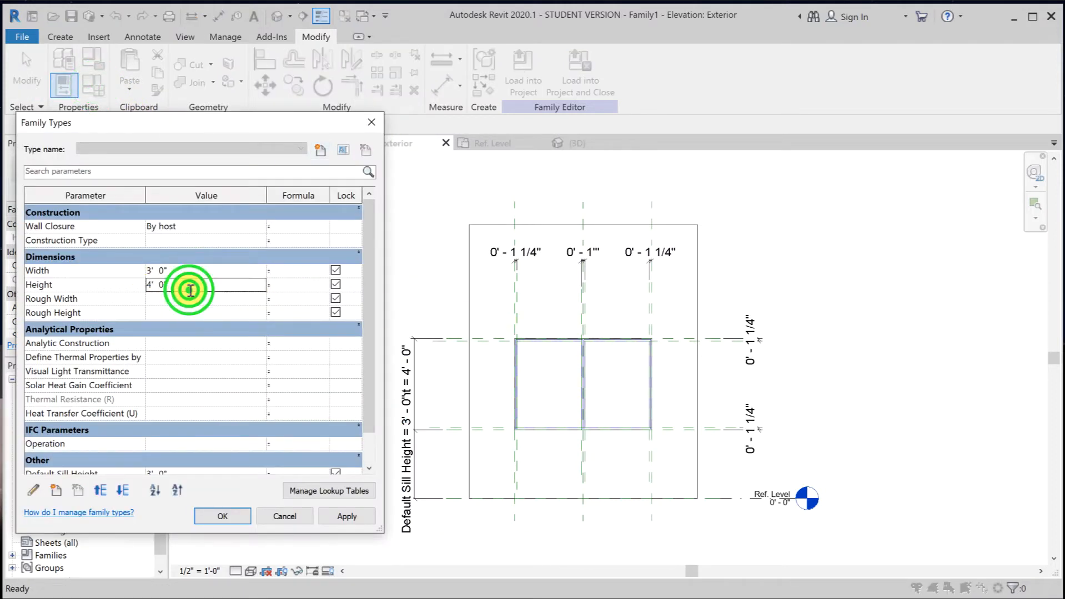
type("6")
left_click(350, 514)
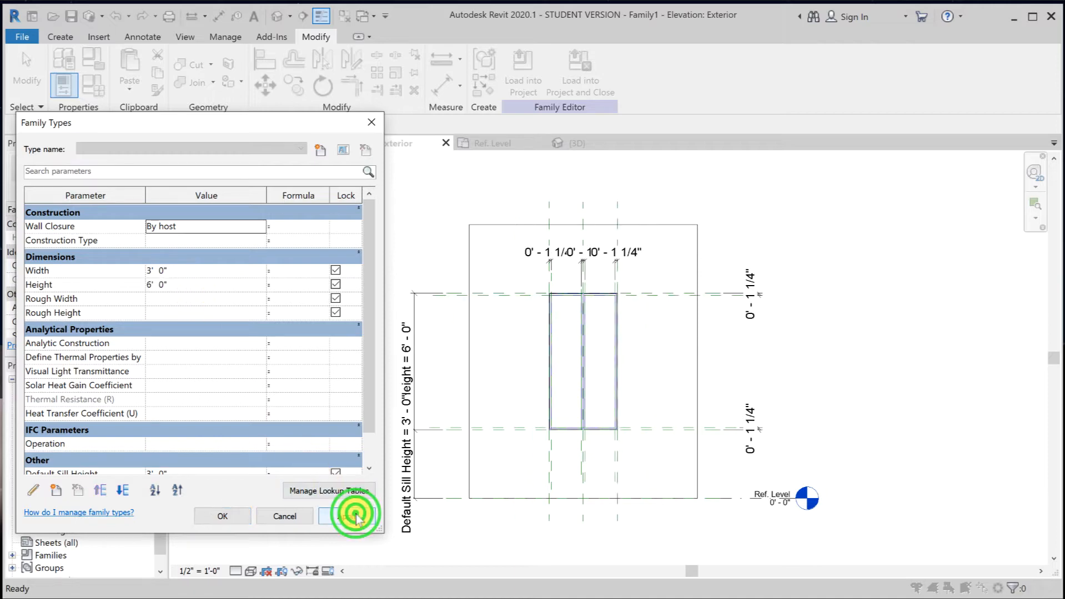
Flex the window again by applying a Width of 9' and a Height of 1'.
left_click(190, 270)
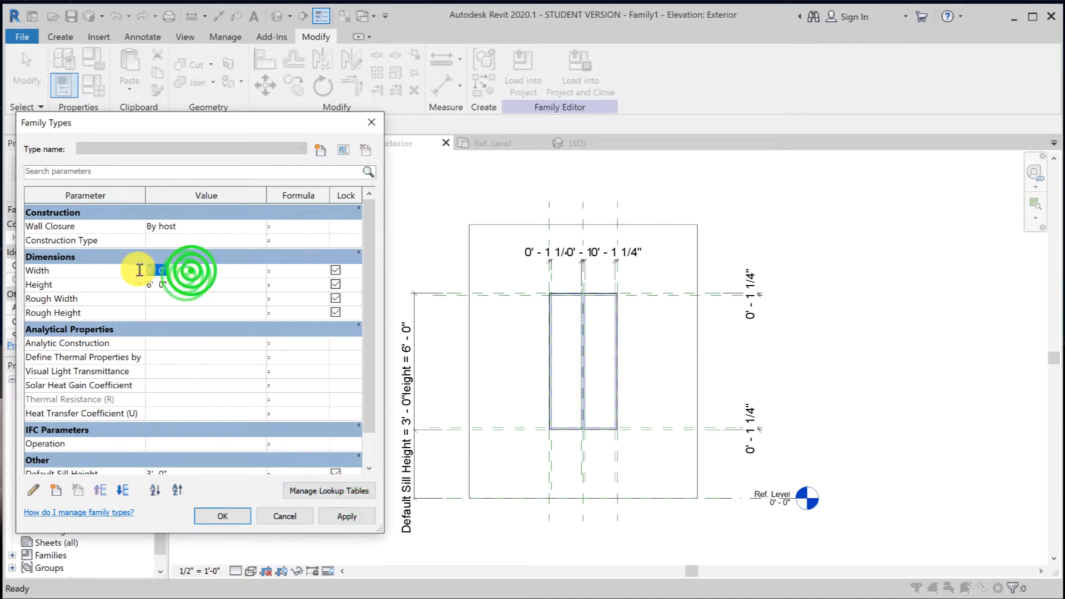
type("9")
left_click(190, 285)
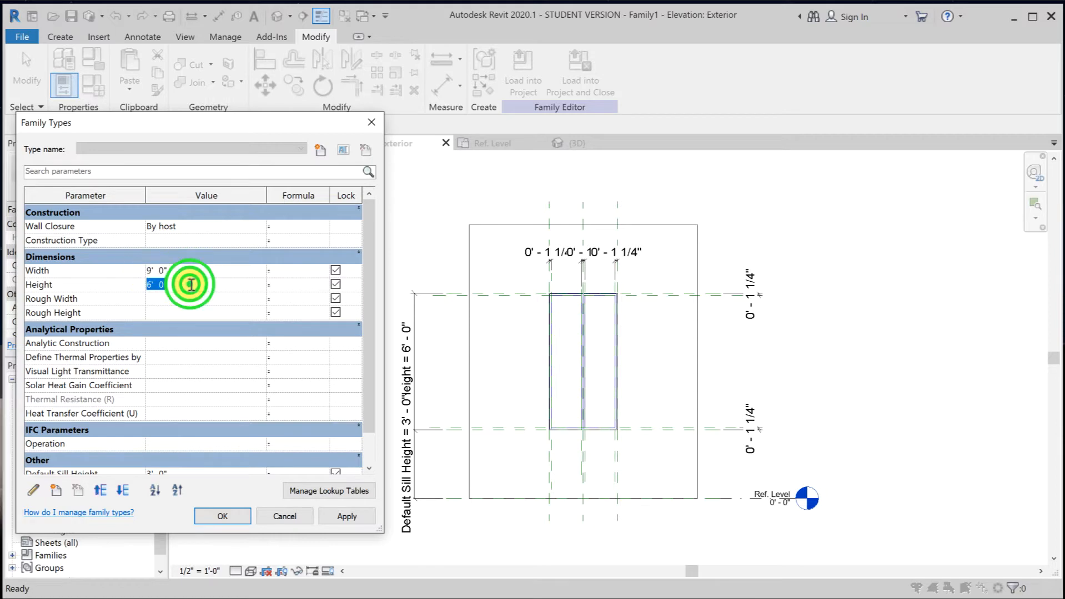
type("1")
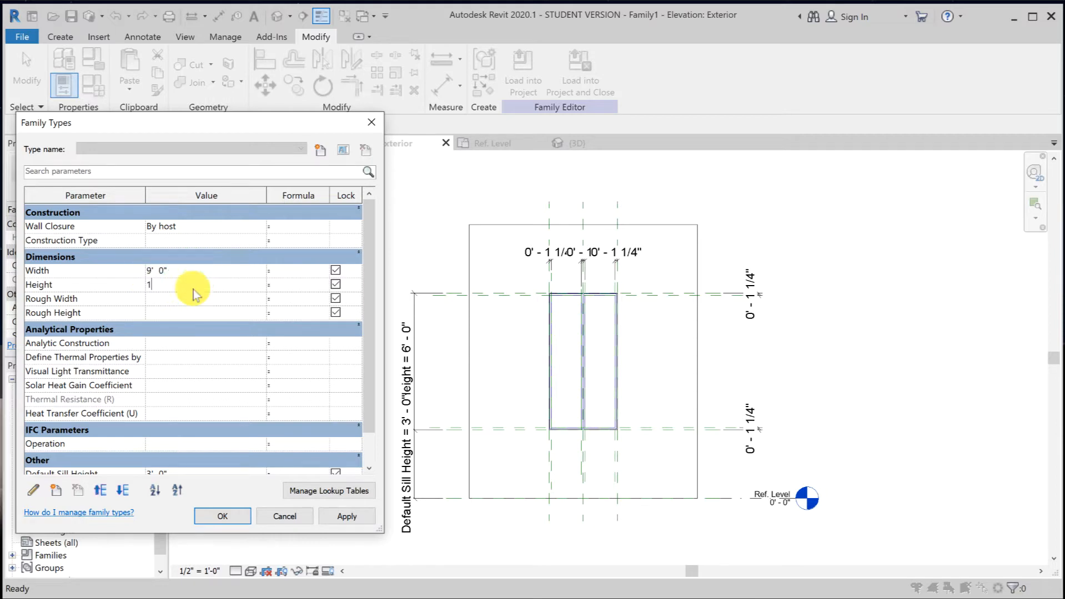
left_click(349, 519)
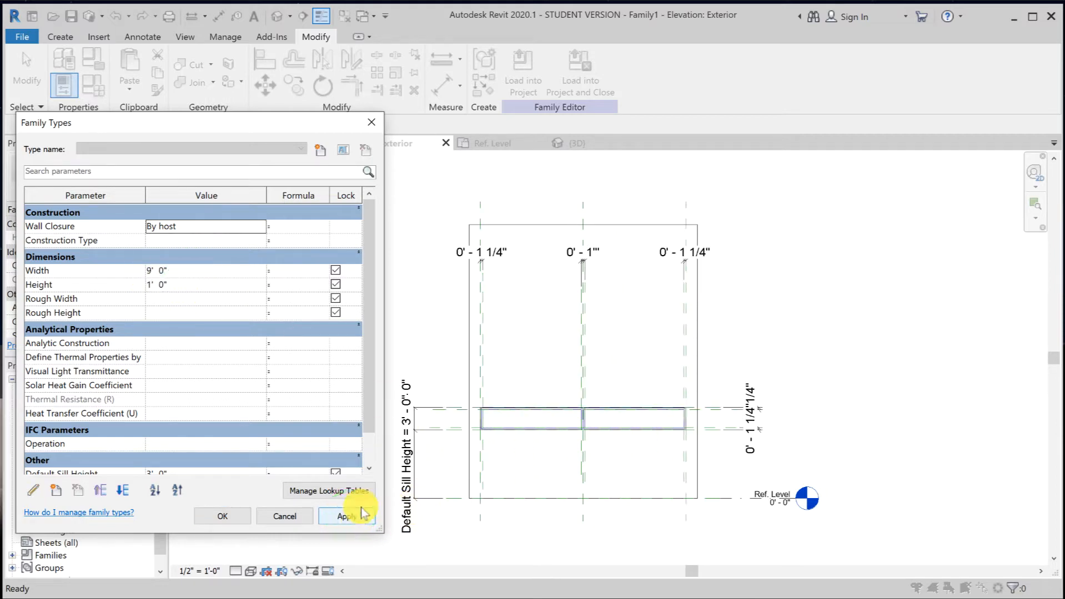
Set the window's Width to 6' and Height to 4' and apply the values.
left_click(216, 271)
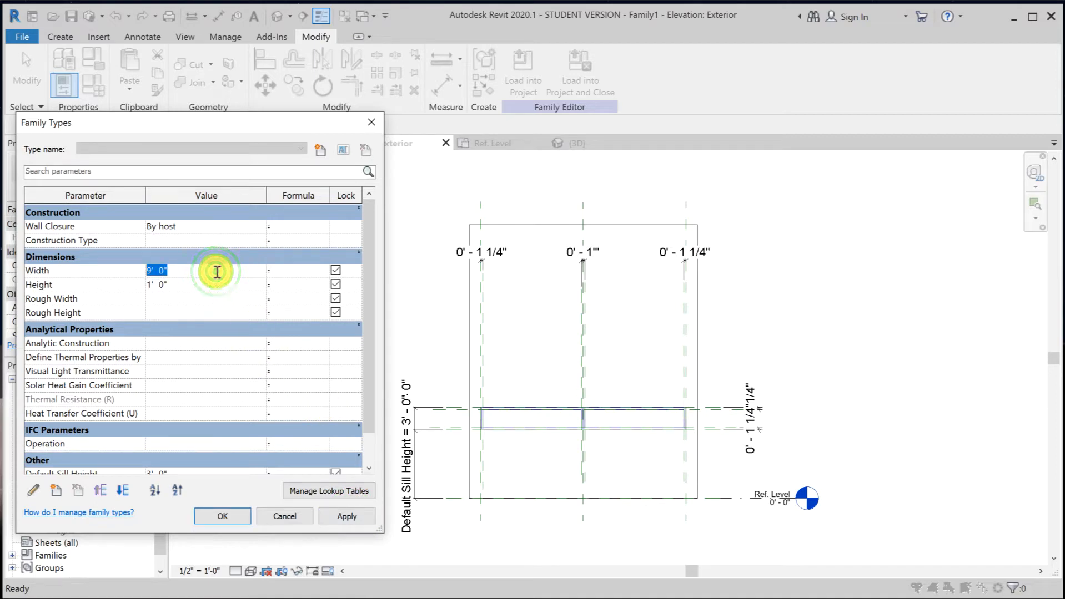
type("6")
left_click(209, 285)
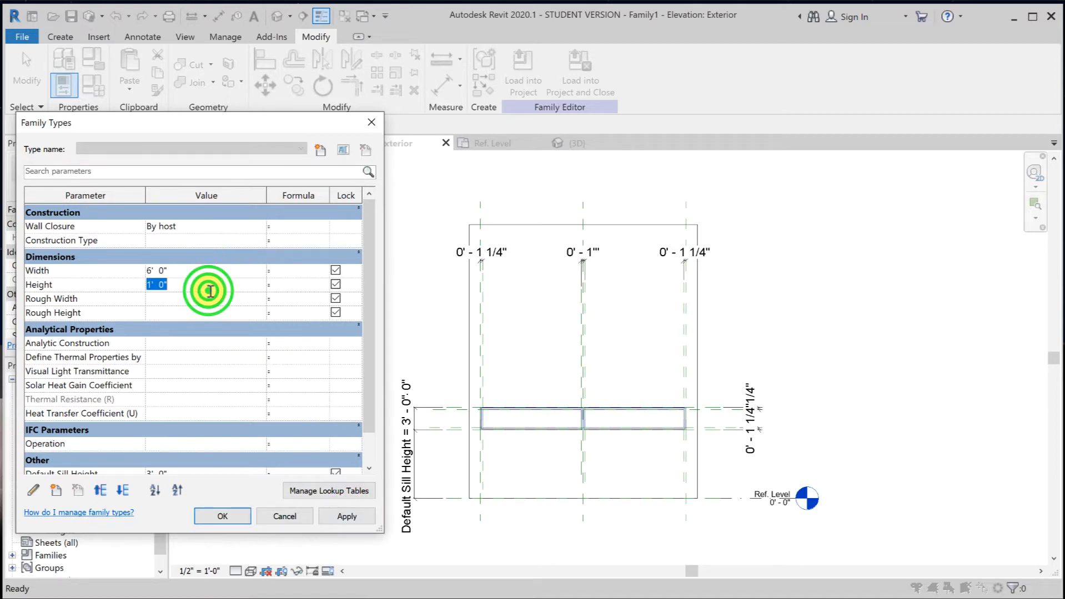
type("4")
left_click(345, 516)
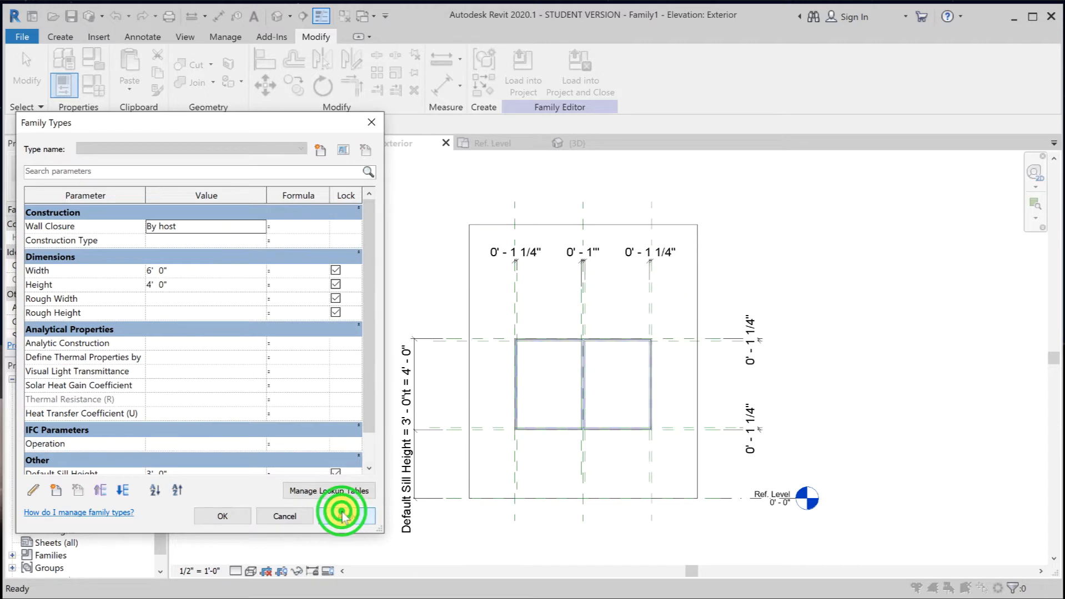
Accept the family type values and draw a horizontal reference plane across the window near mid-height in the Exterior elevation.
left_click(222, 516)
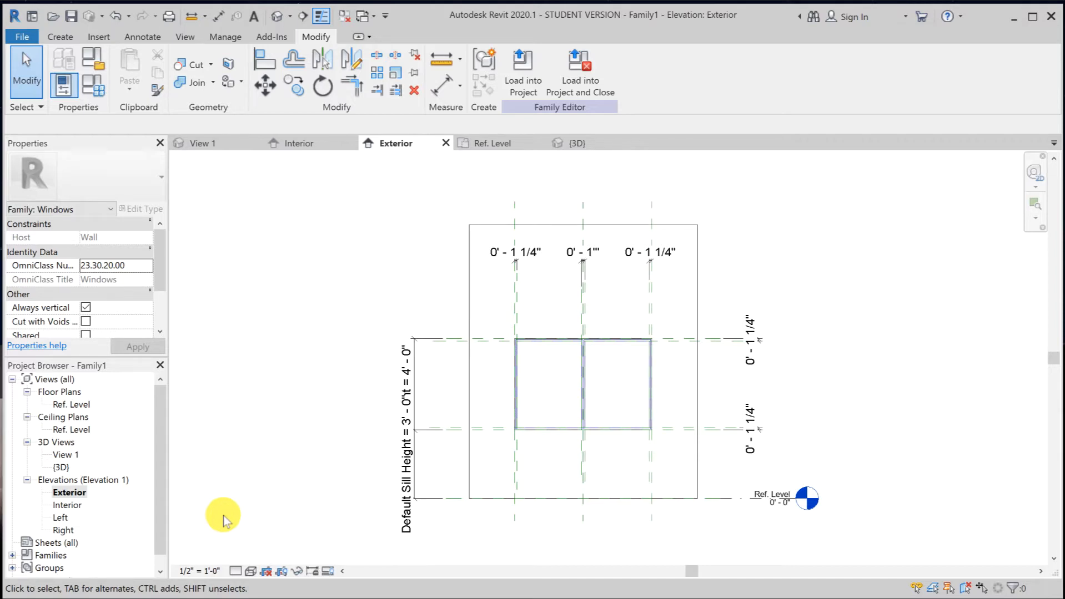
scroll(586, 366, "up", 2)
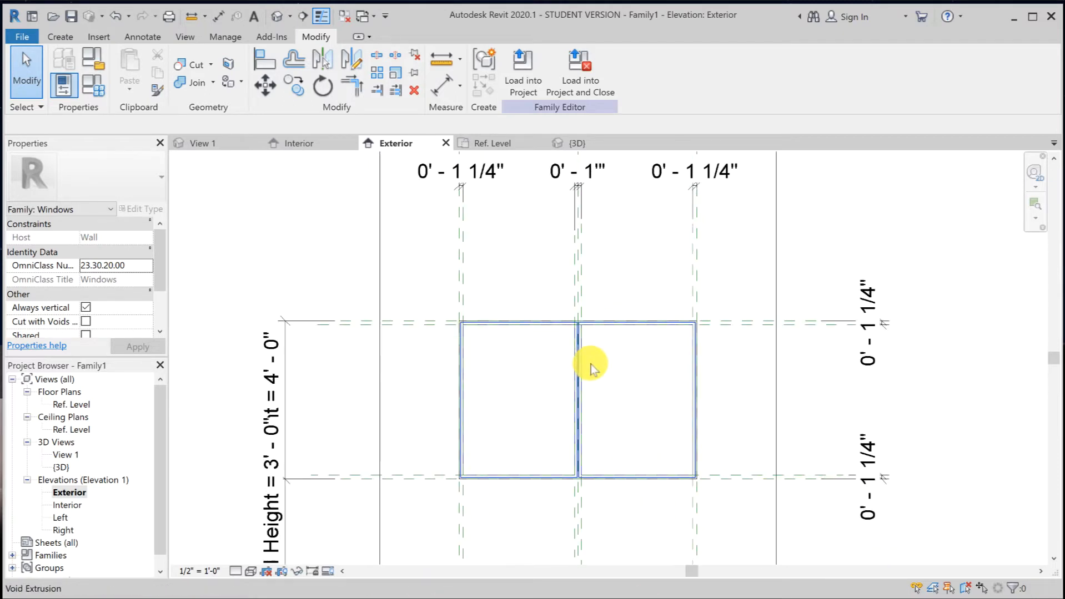
scroll(590, 370, "up", 4)
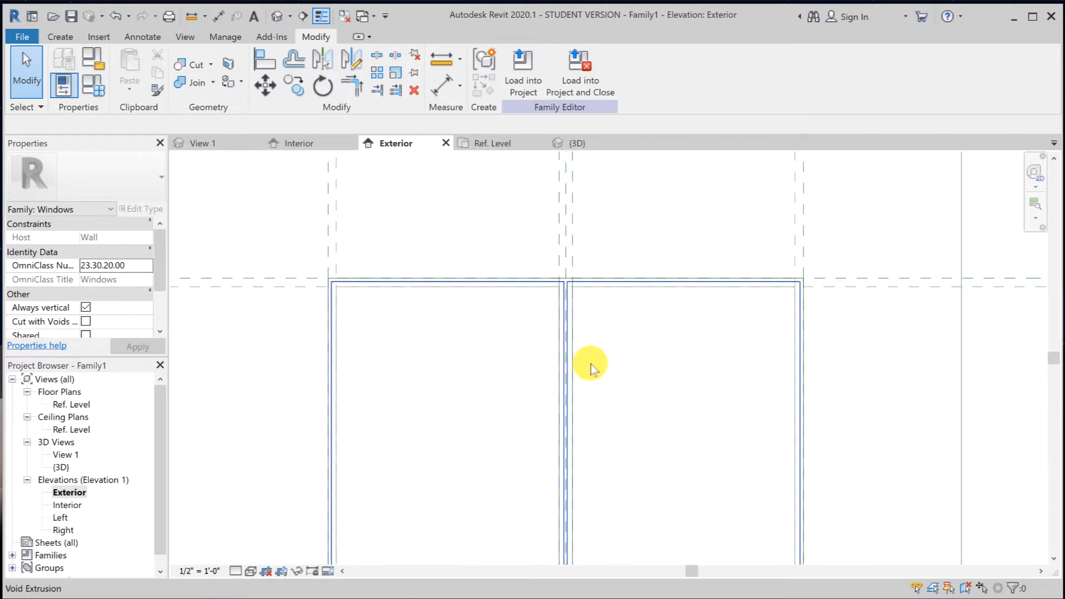
scroll(590, 369, "down", 5)
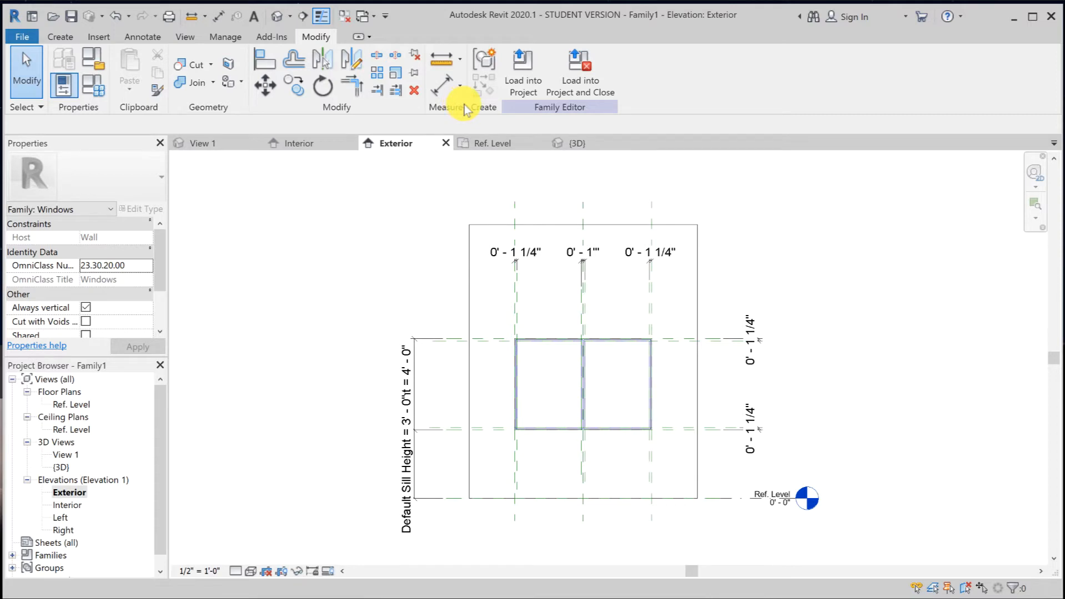
left_click(482, 85)
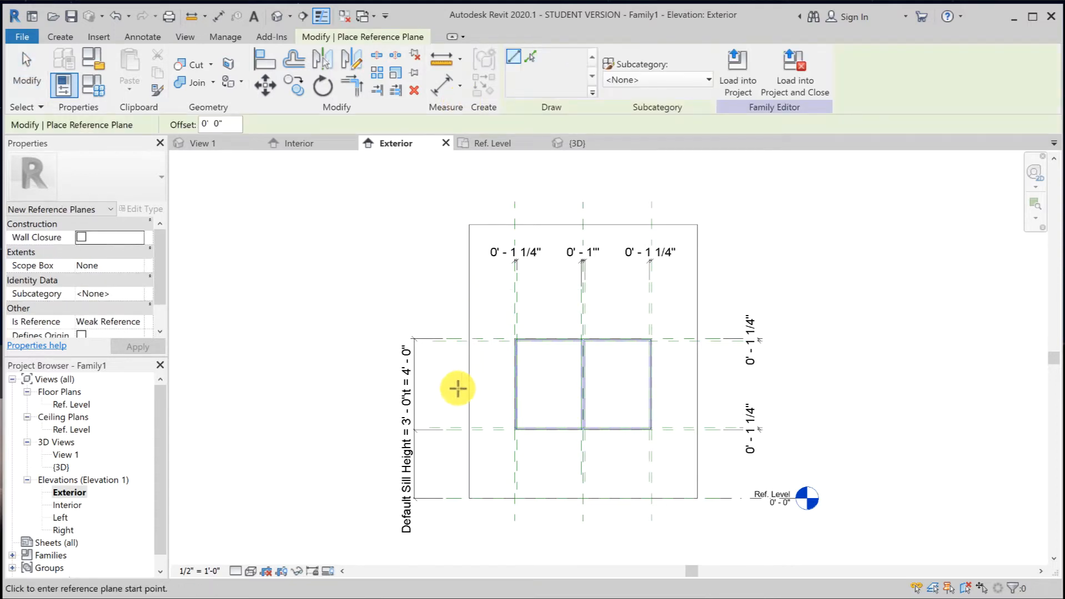
left_click(425, 384)
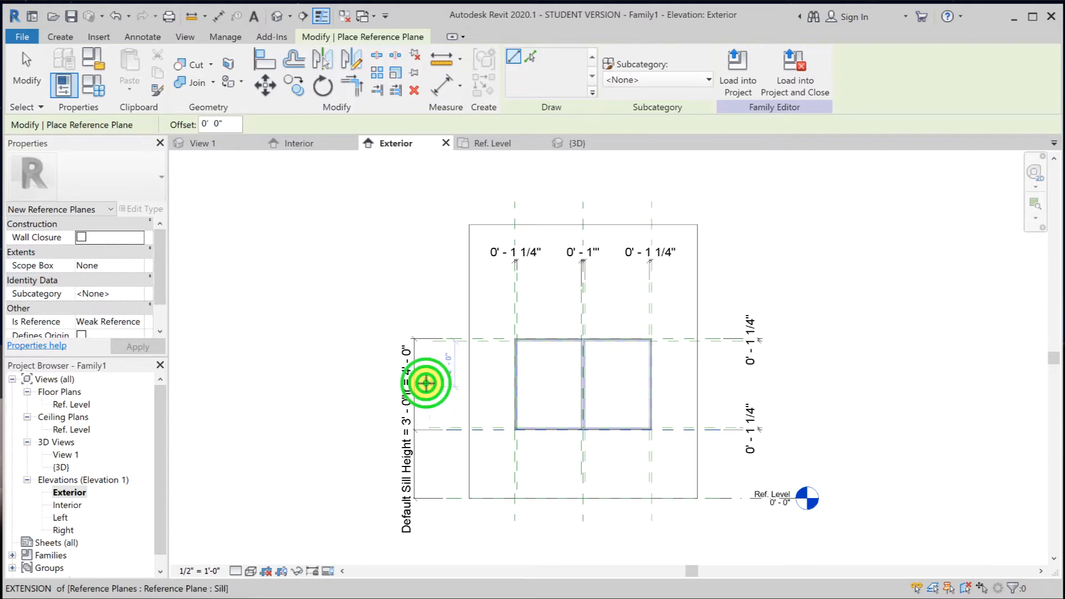
left_click(742, 381)
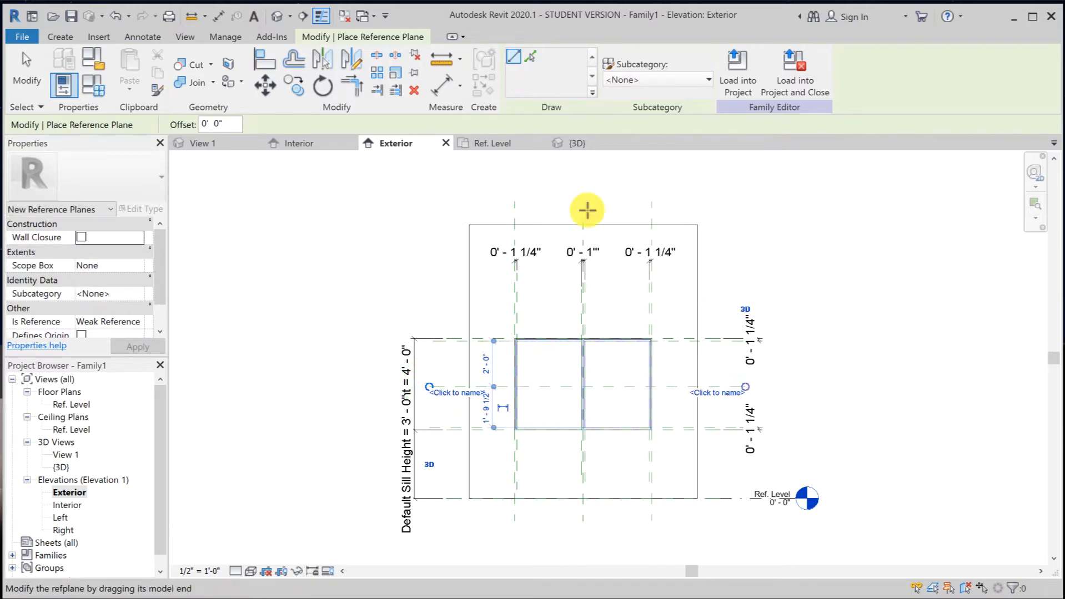
Dimension the Top, new middle and Sill reference planes with one aligned dimension string and set its segments equal.
left_click(219, 15)
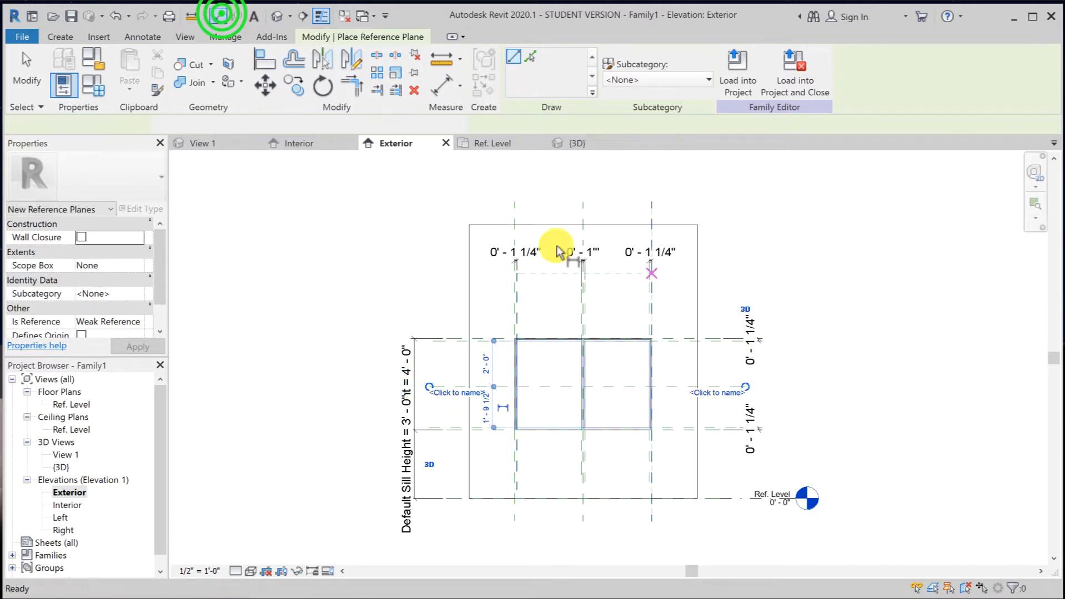
left_click(719, 333)
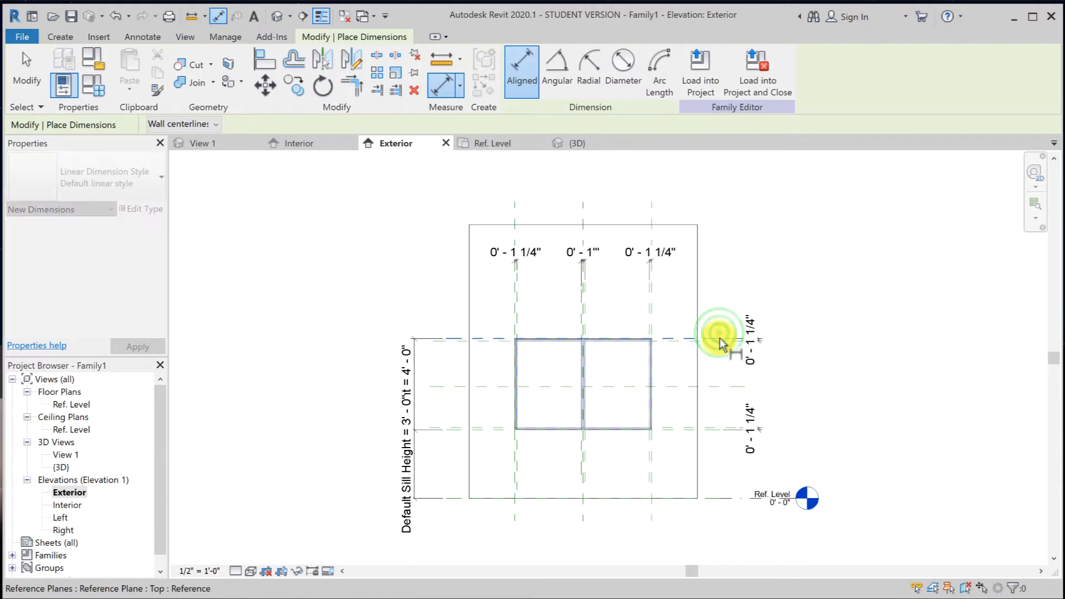
left_click(717, 381)
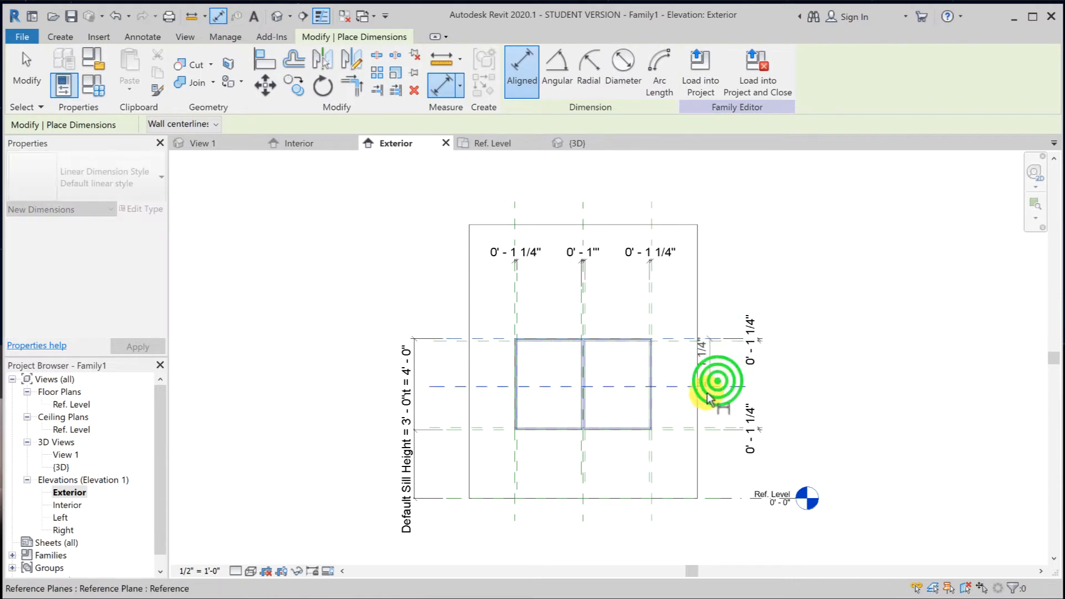
left_click(701, 434)
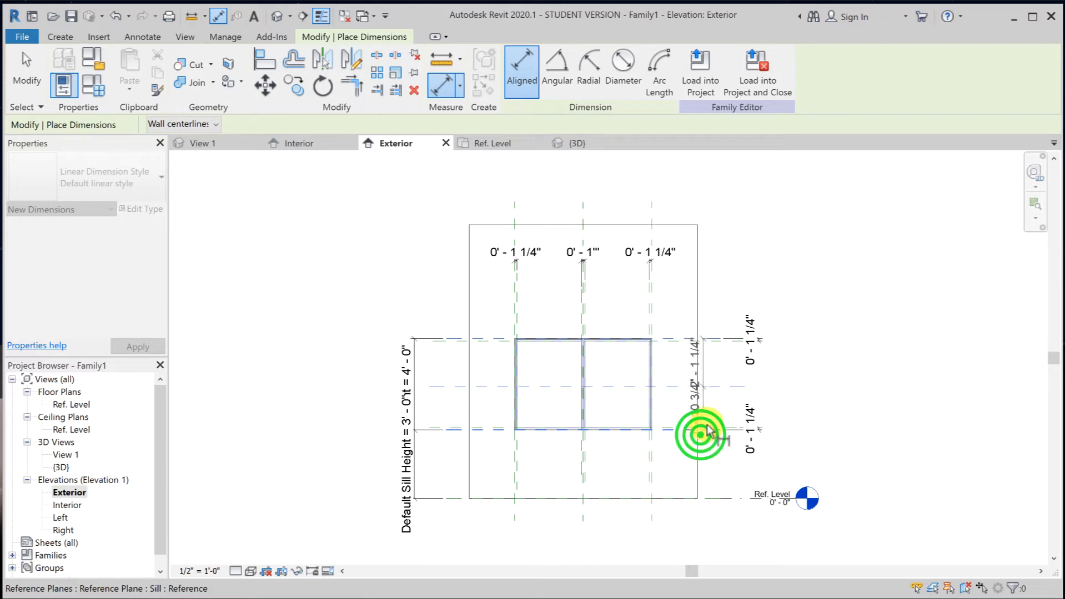
left_click(722, 364)
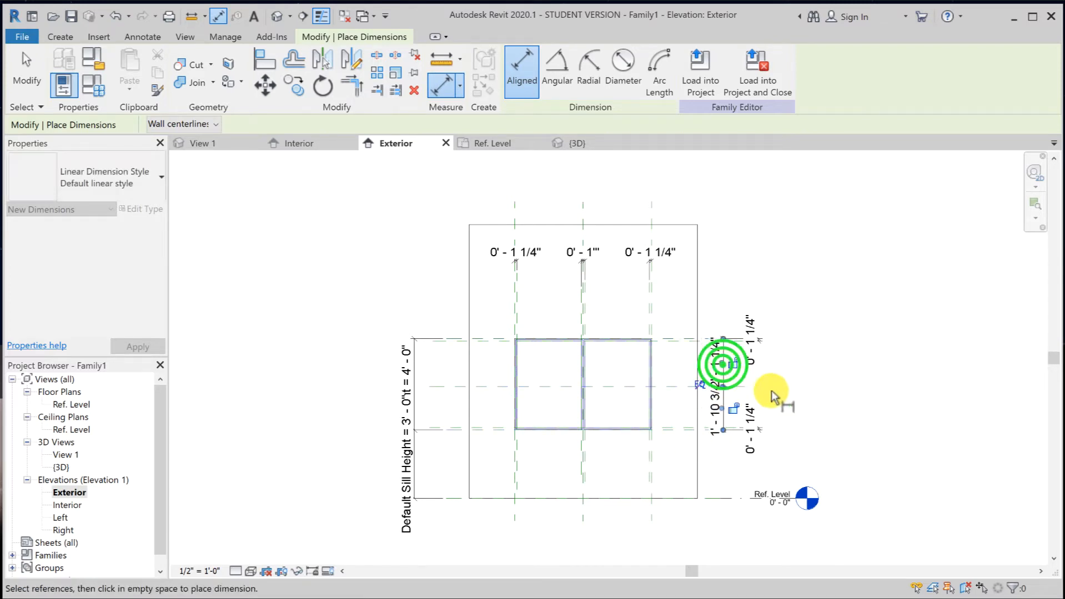
left_click(699, 385)
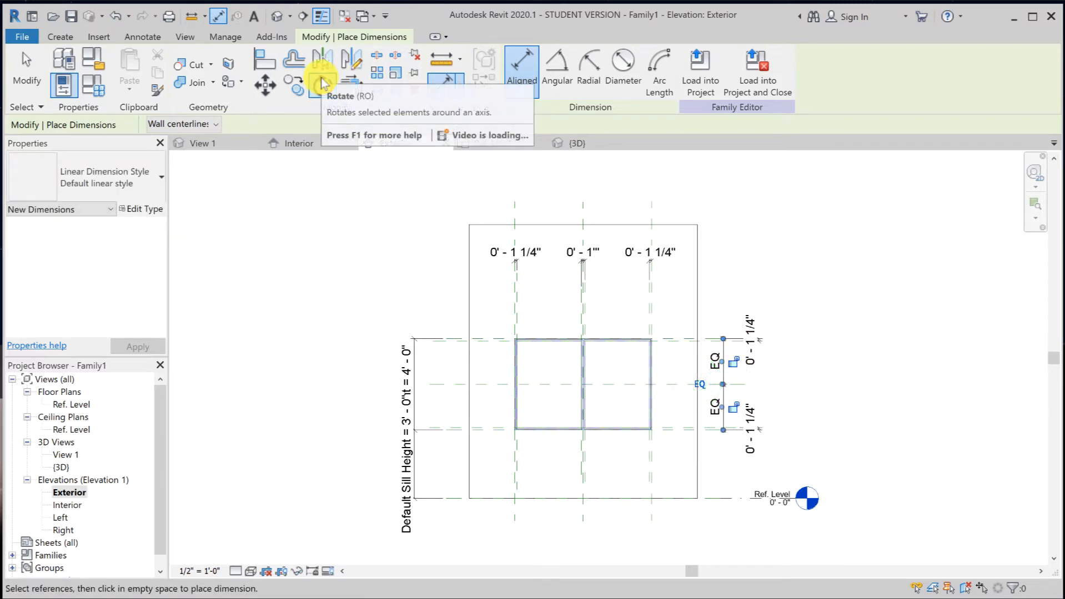
left_click(576, 287)
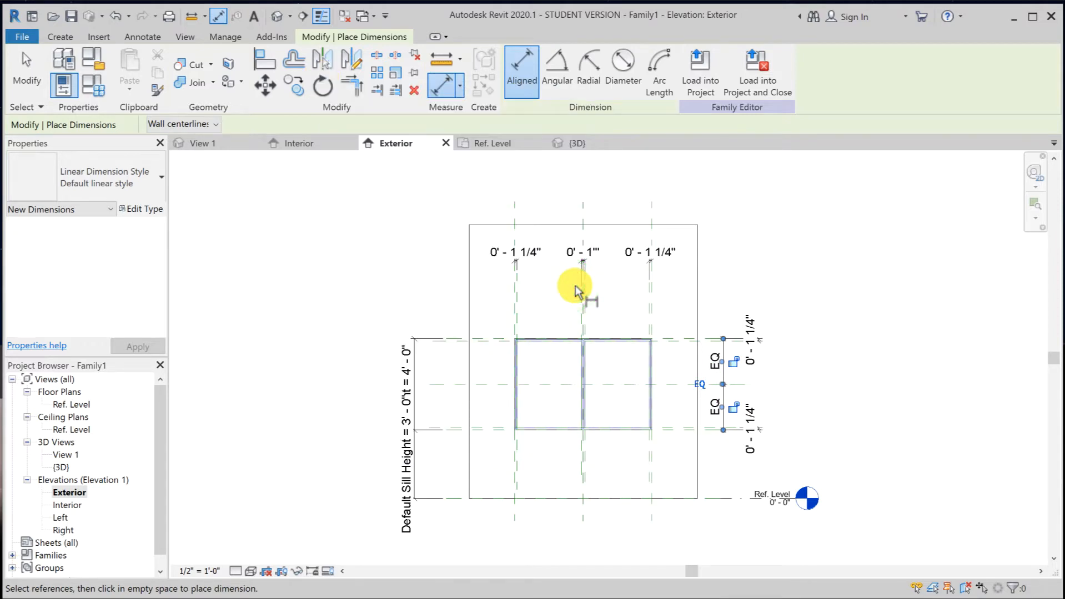
Start a solid extrusion and save the family as Wn_Double-Single Hung2.rfa in the Arch 147-247 project's Families > Windows folder.
left_click(61, 38)
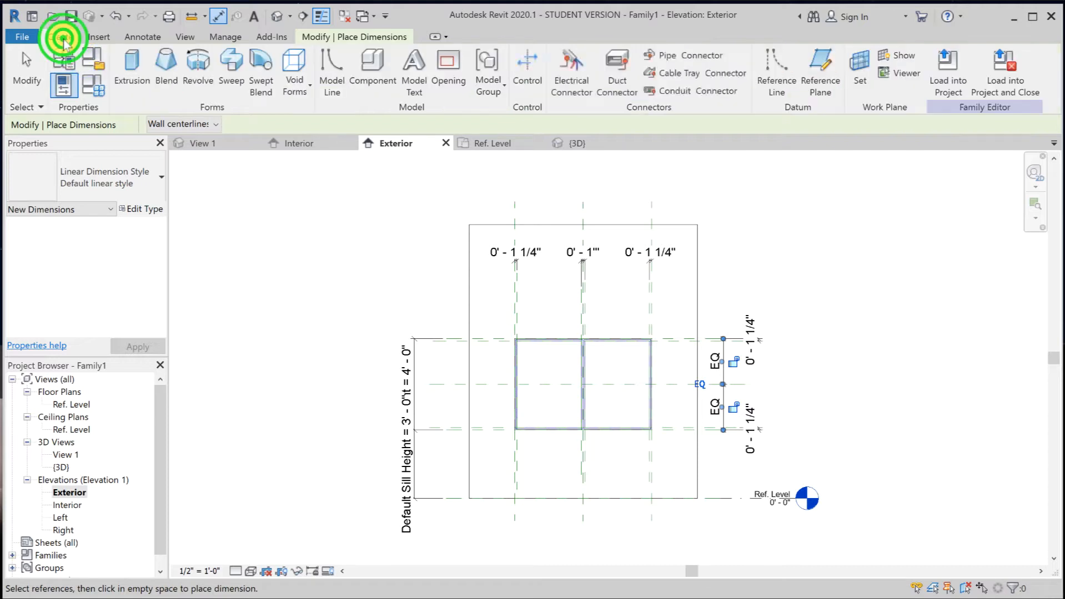
left_click(133, 60)
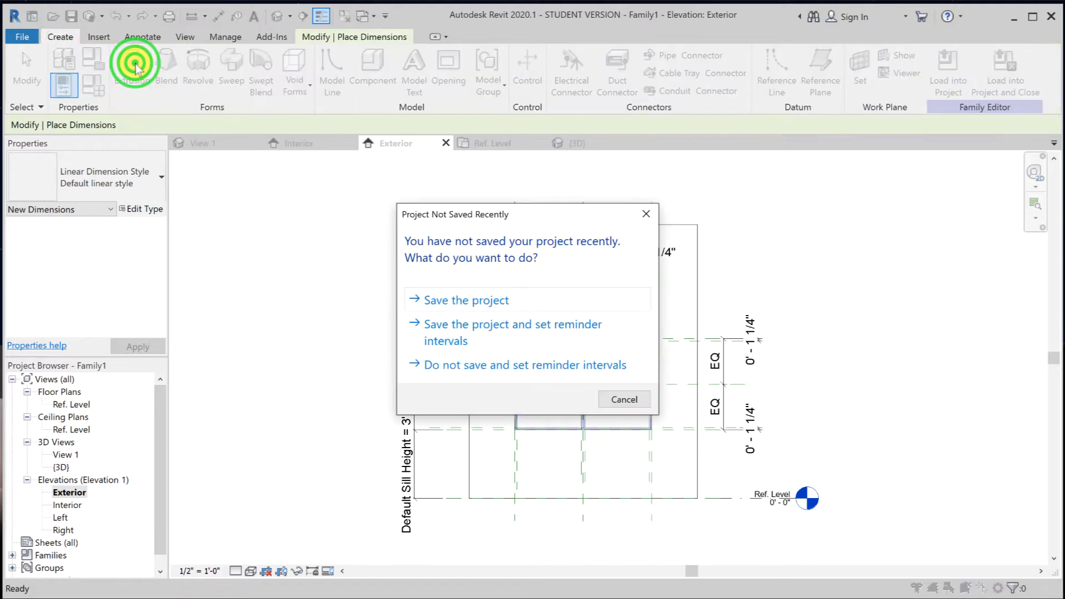
left_click(464, 302)
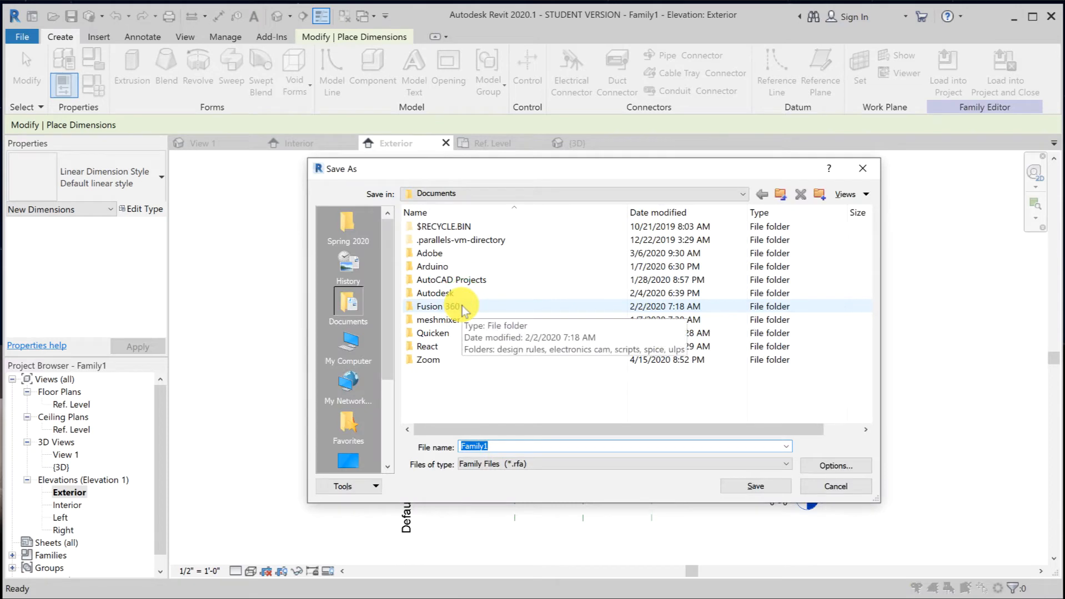
left_click(348, 225)
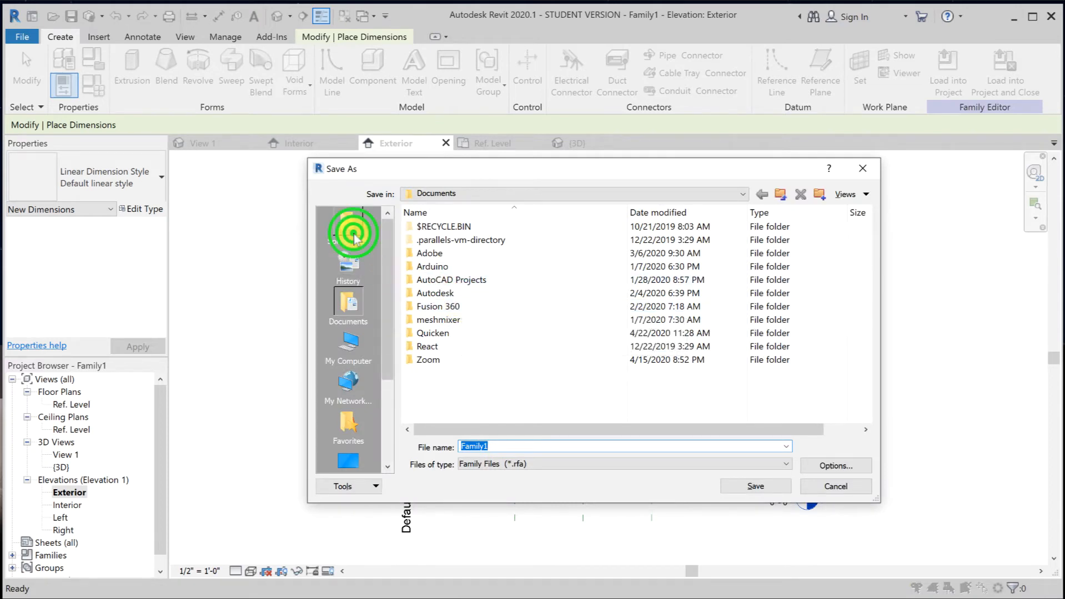
left_click(454, 229)
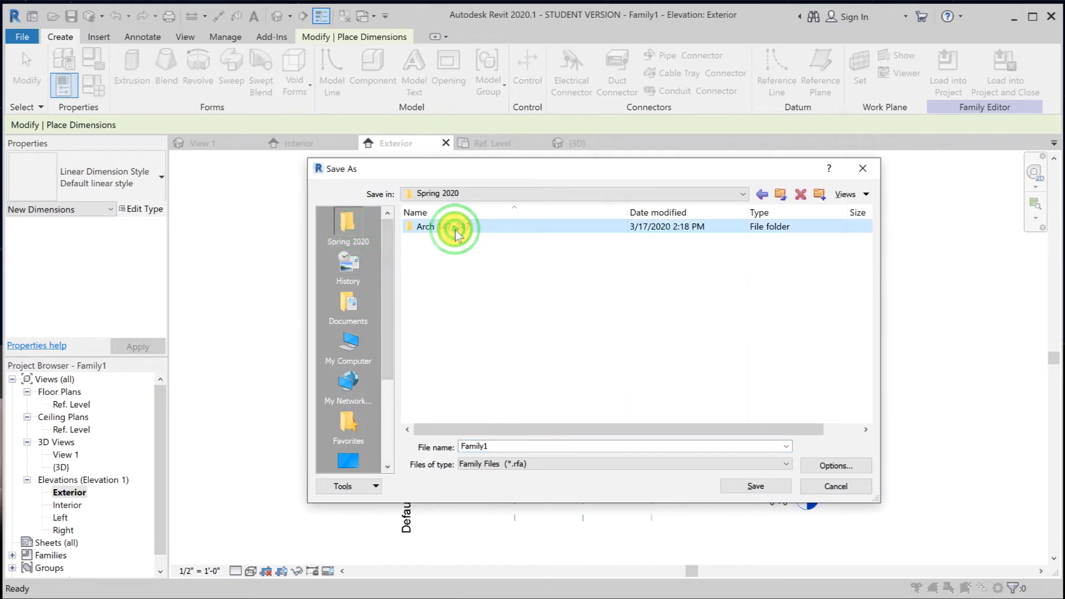
double_click(453, 228)
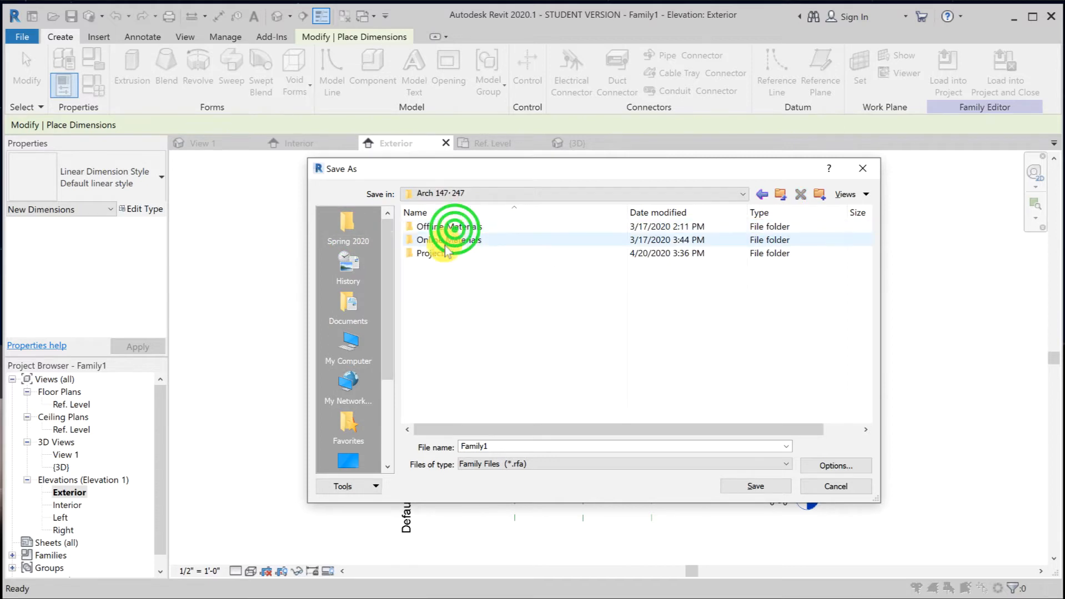
double_click(441, 251)
double_click(443, 240)
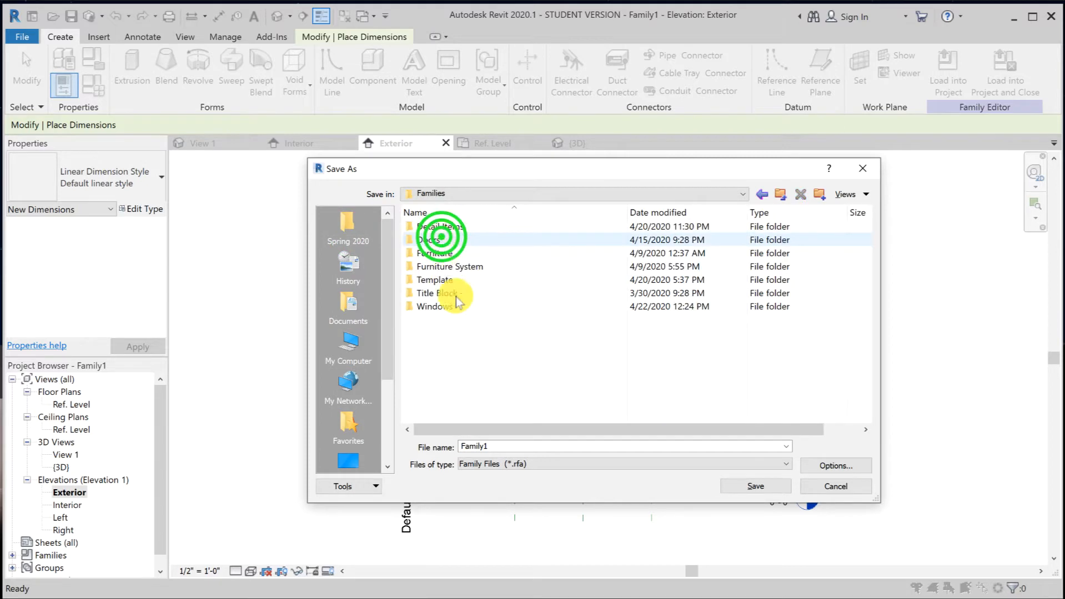
double_click(438, 309)
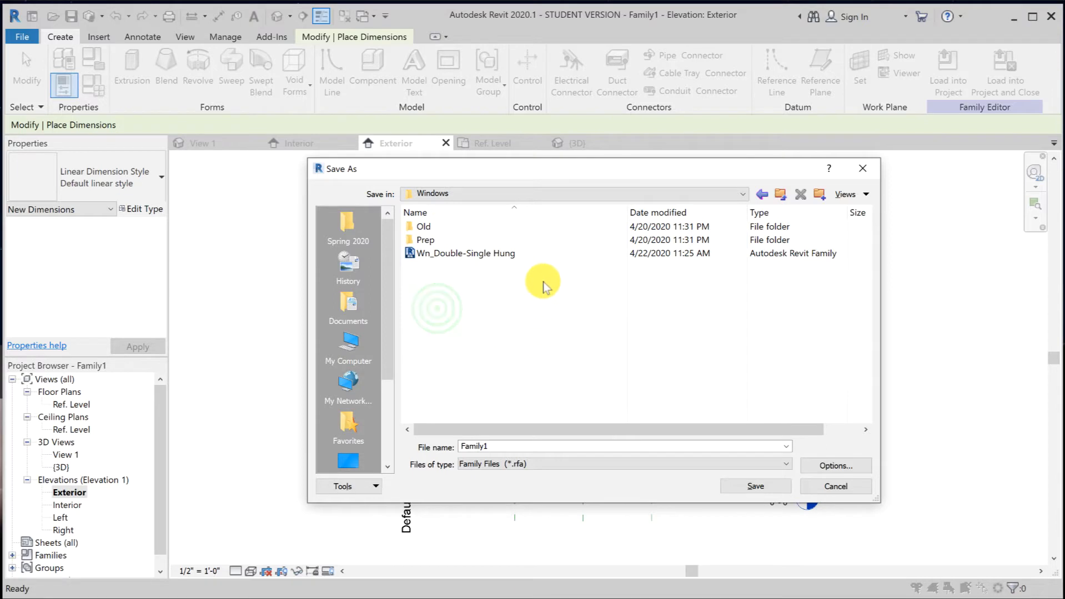
left_click(488, 253)
left_click(544, 446)
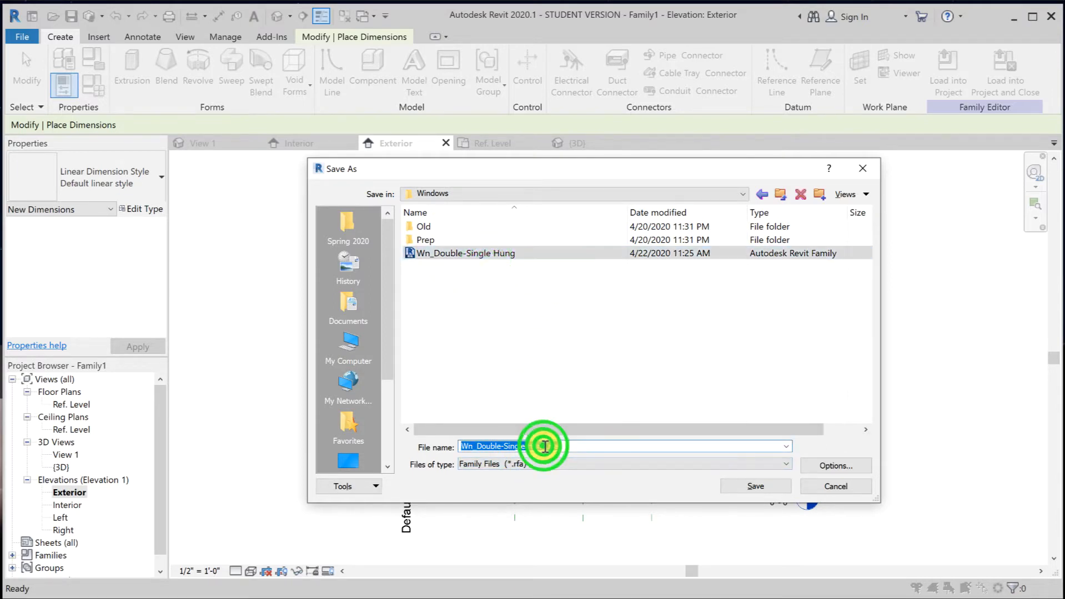
left_click(544, 447)
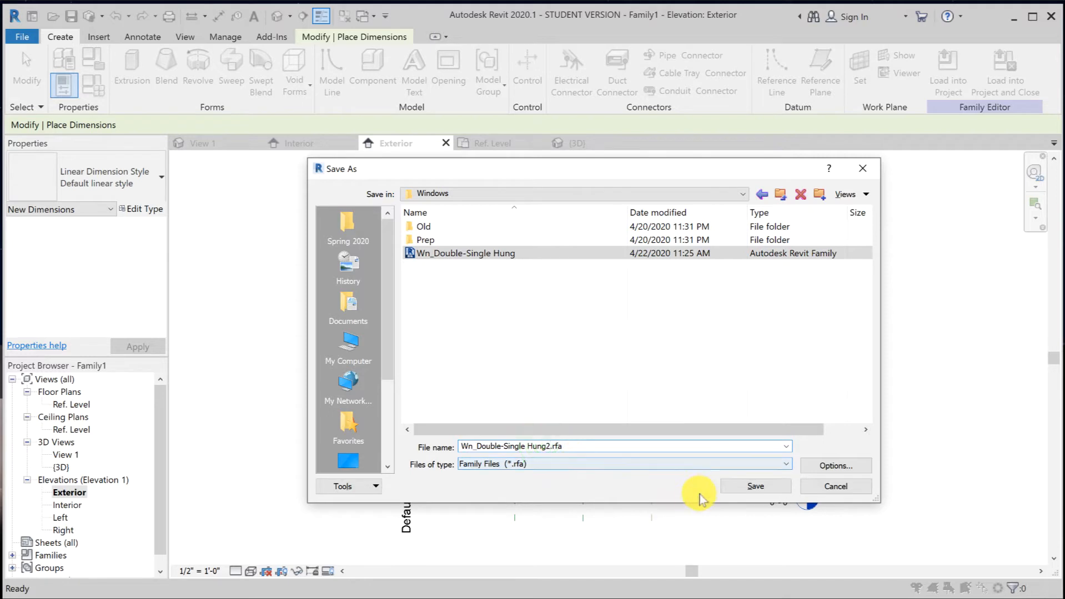
left_click(743, 487)
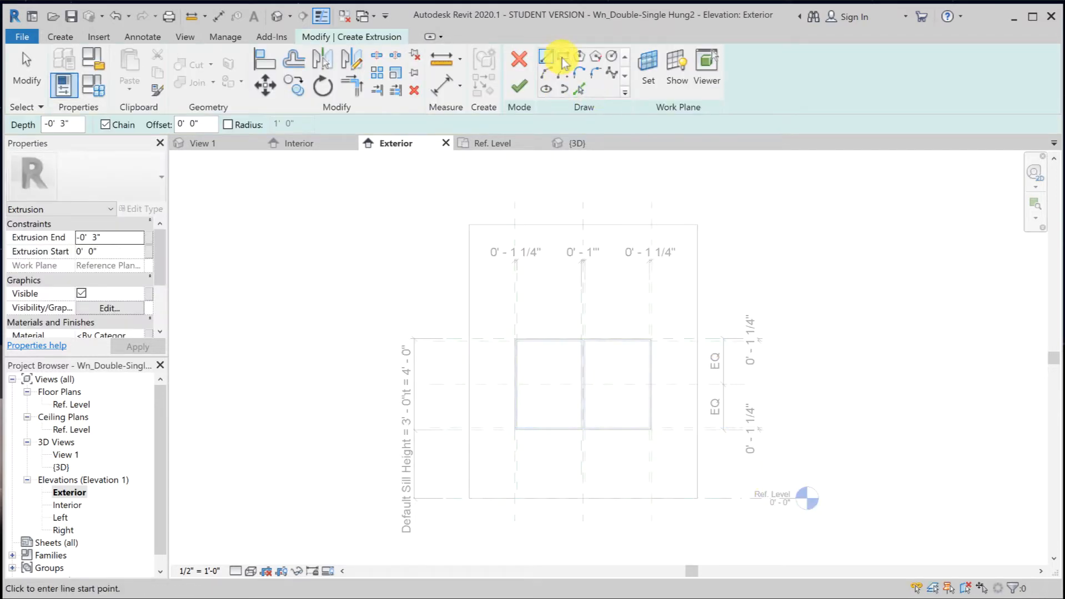
Sketch two extrusion rectangles over the upper halves of the panes, about 3'-5" by 2'-10" on the left and 3'-3 1/2" by 2'-10" on the right.
left_click(563, 56)
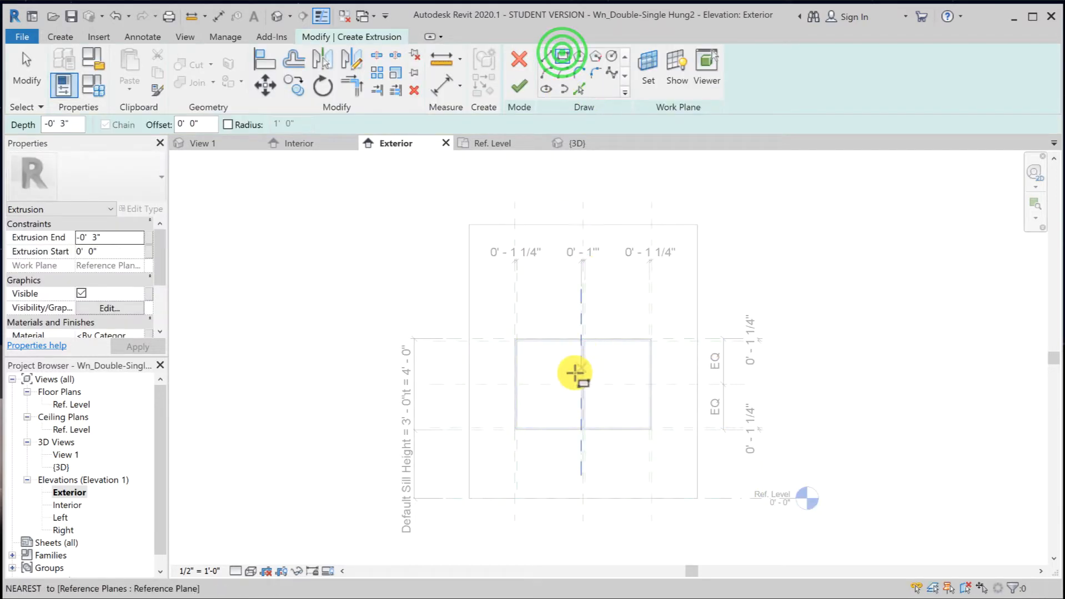
scroll(571, 371, "up", 3)
scroll(574, 373, "up", 1)
left_click(415, 268)
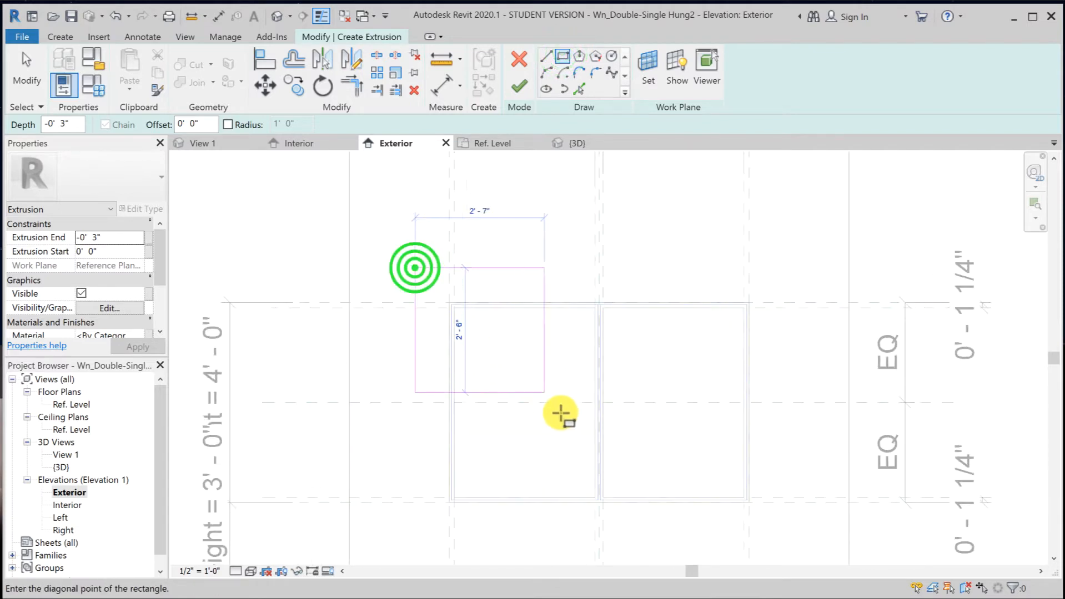
left_click(587, 409)
left_click(614, 268)
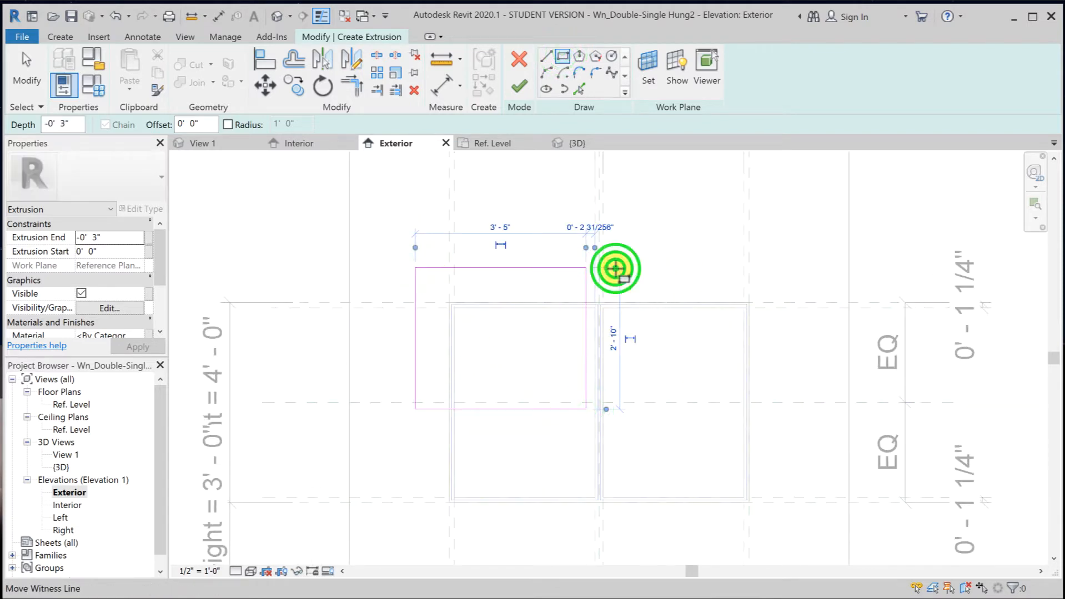
left_click(622, 267)
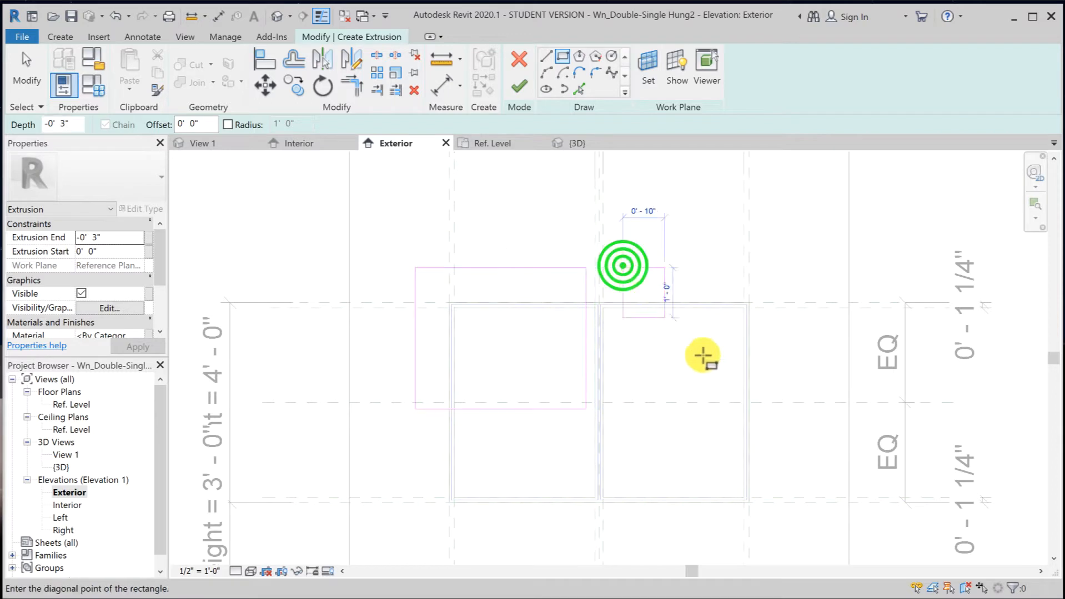
left_click(787, 413)
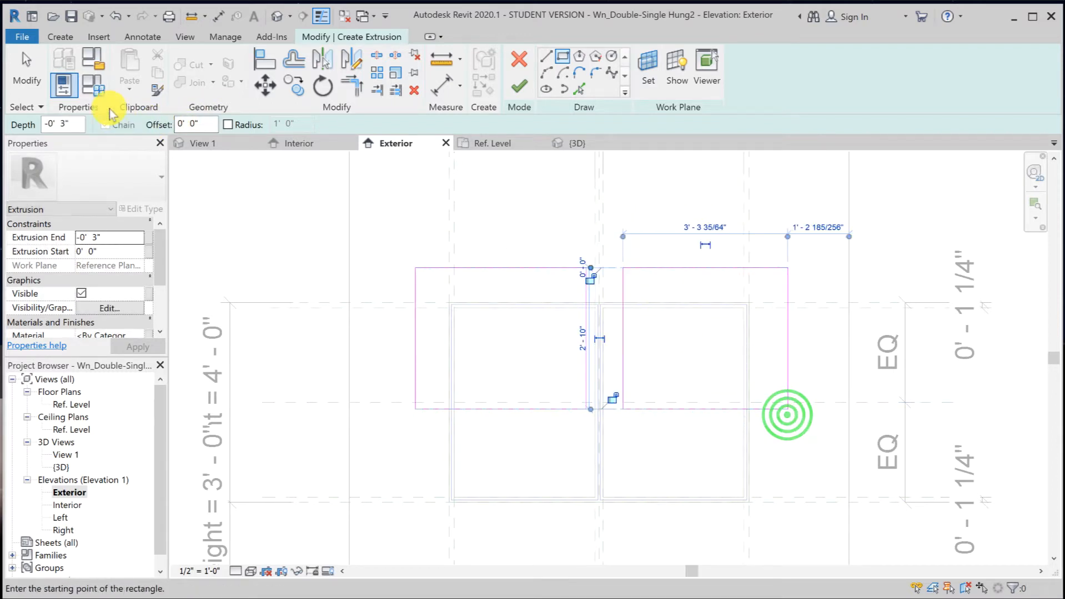
left_click(35, 84)
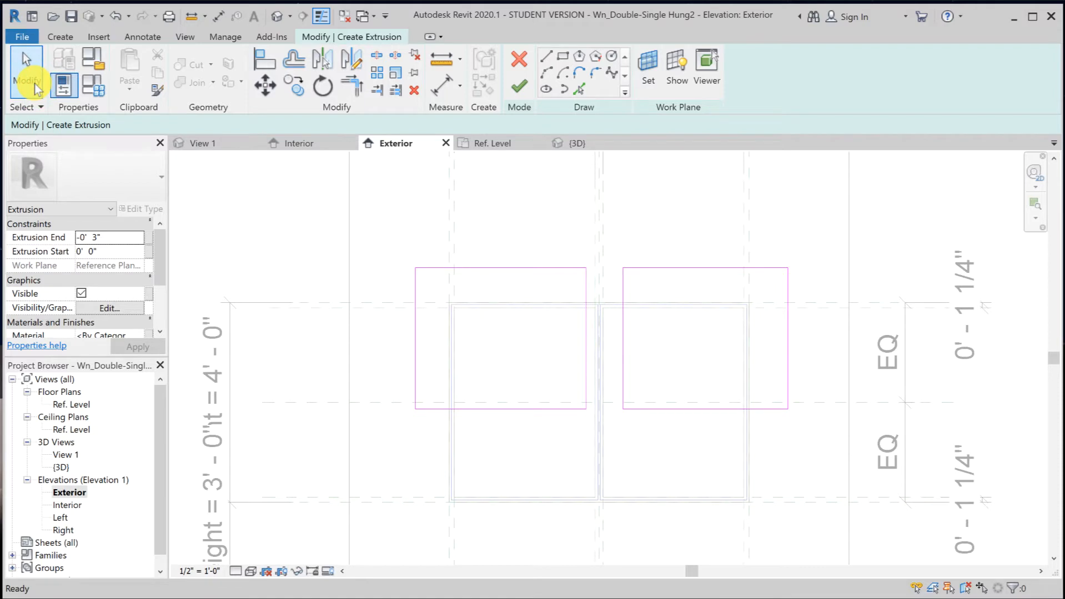
Align the left sketch rectangle's upper edge to the inner edge of the frame head and lock the alignment.
scroll(515, 352, "up", 4)
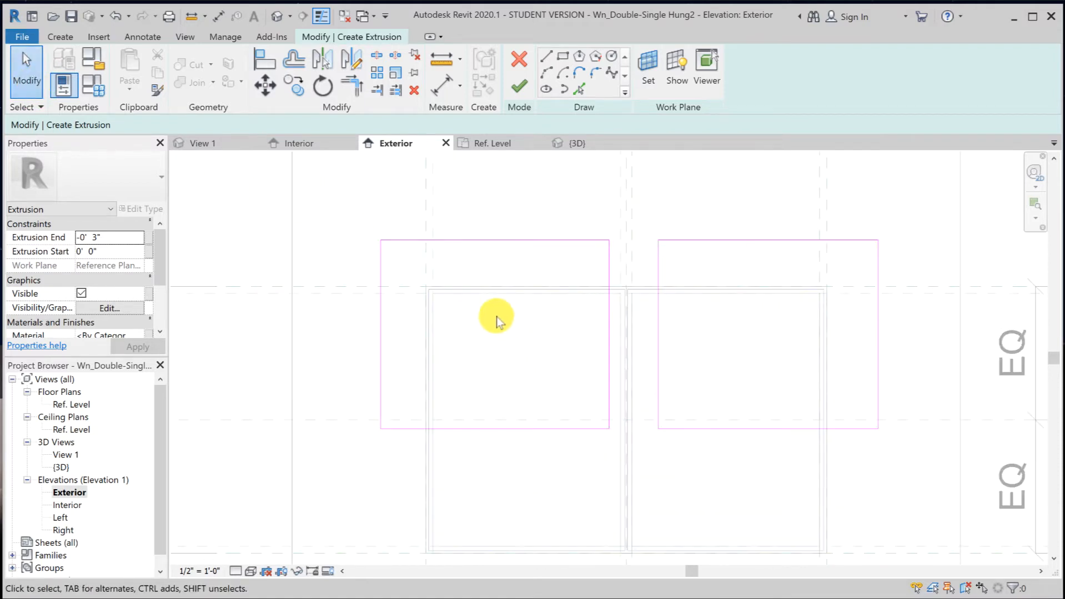
middle_click_drag(483, 301, 495, 315)
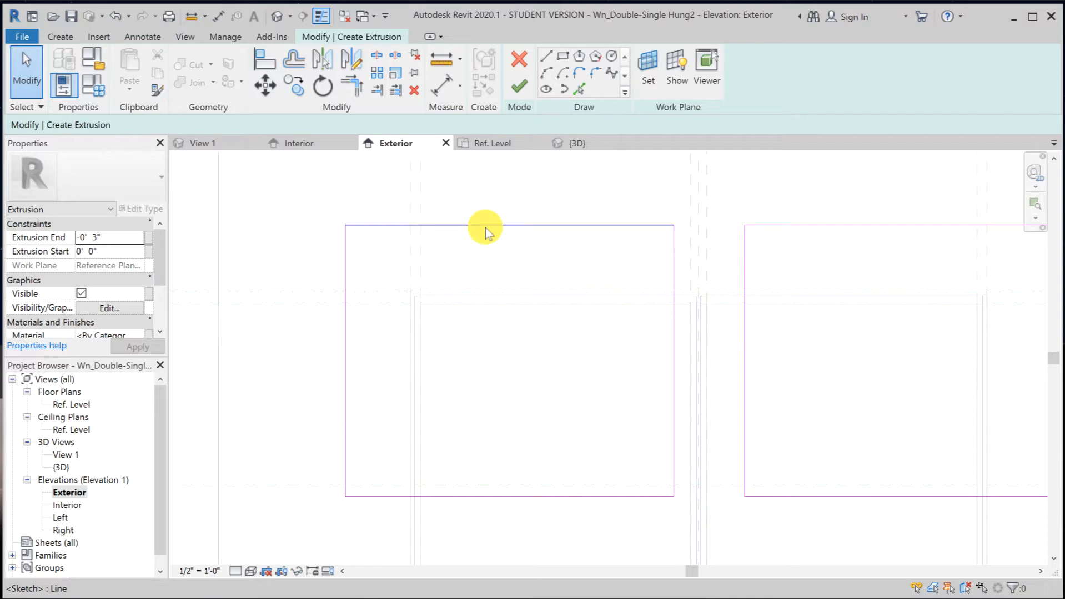
key("a")
key("l")
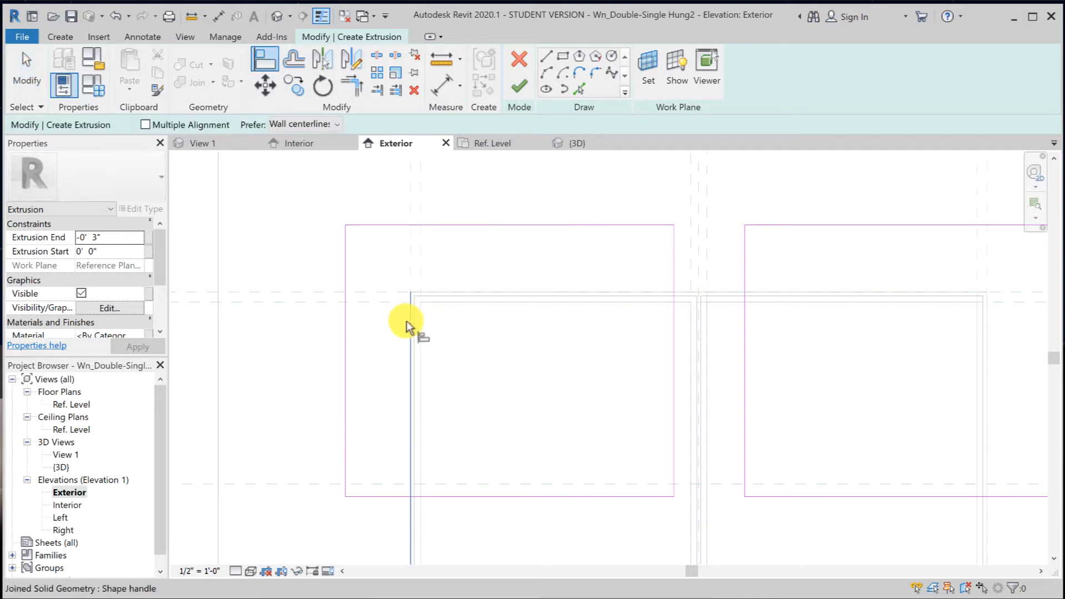
scroll(407, 319, "up", 2)
scroll(406, 312, "up", 3)
middle_click_drag(407, 312, 423, 363)
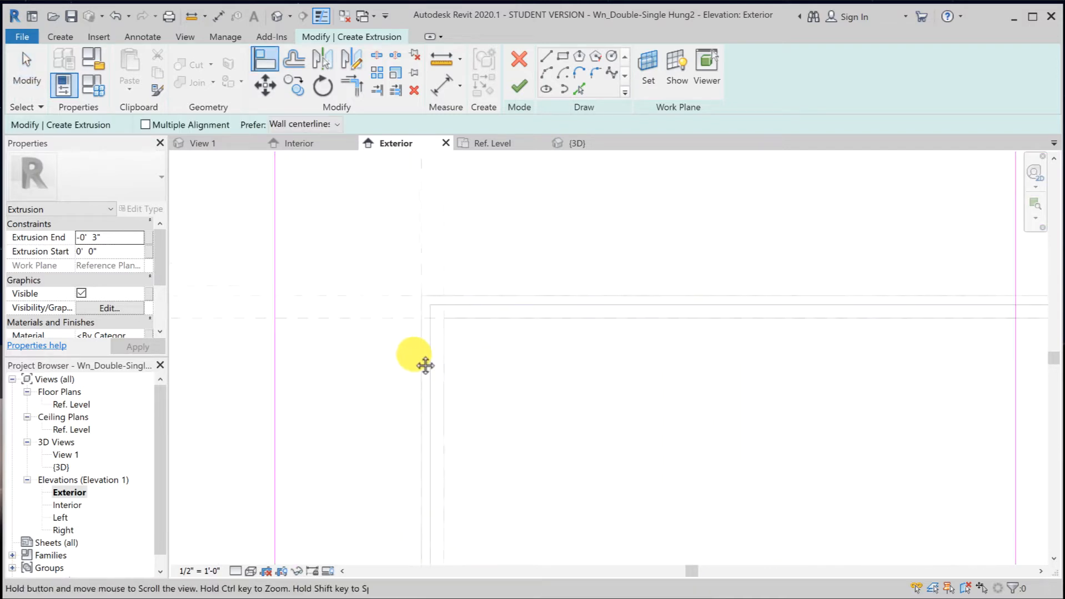
left_click(547, 313)
middle_click_drag(550, 380, 555, 483)
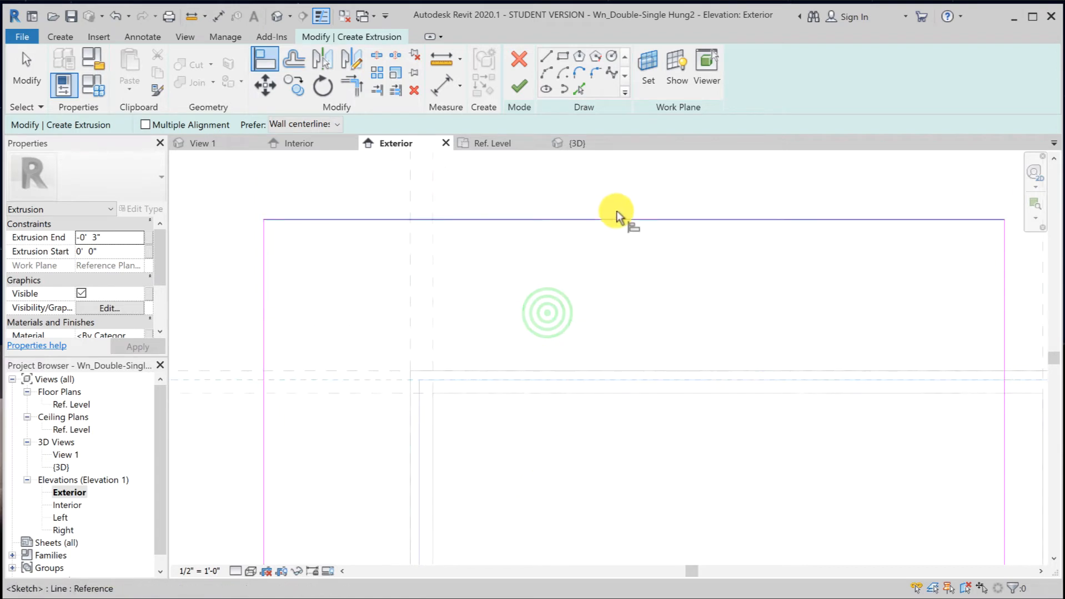
left_click(614, 220)
left_click(644, 393)
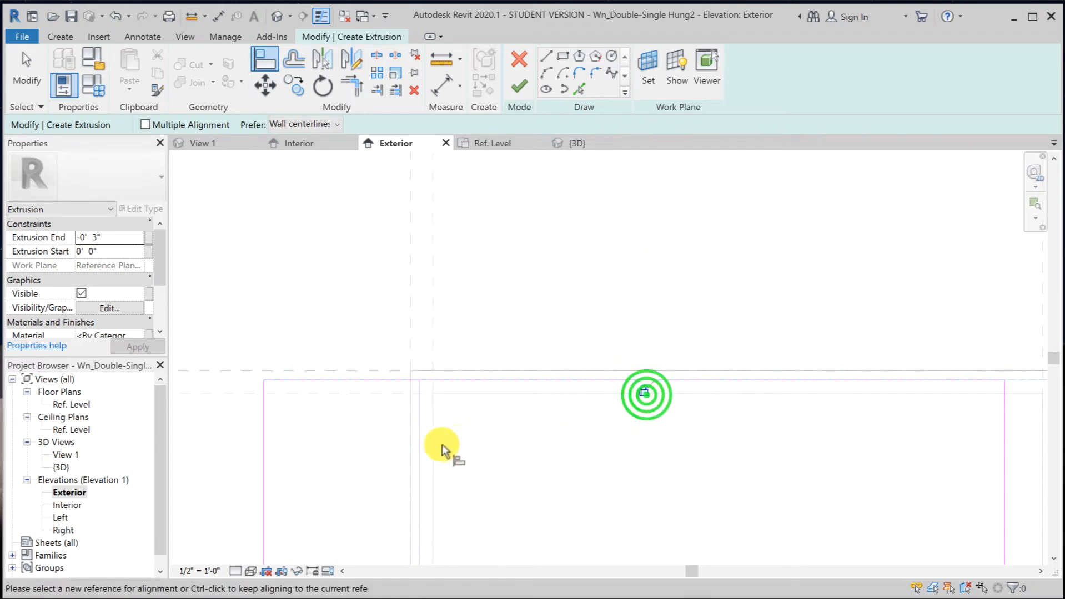
Align and lock the left rectangle's outer side to the frame jamb and its inner side to the centre mullion's near face.
left_click(420, 447)
left_click(263, 459)
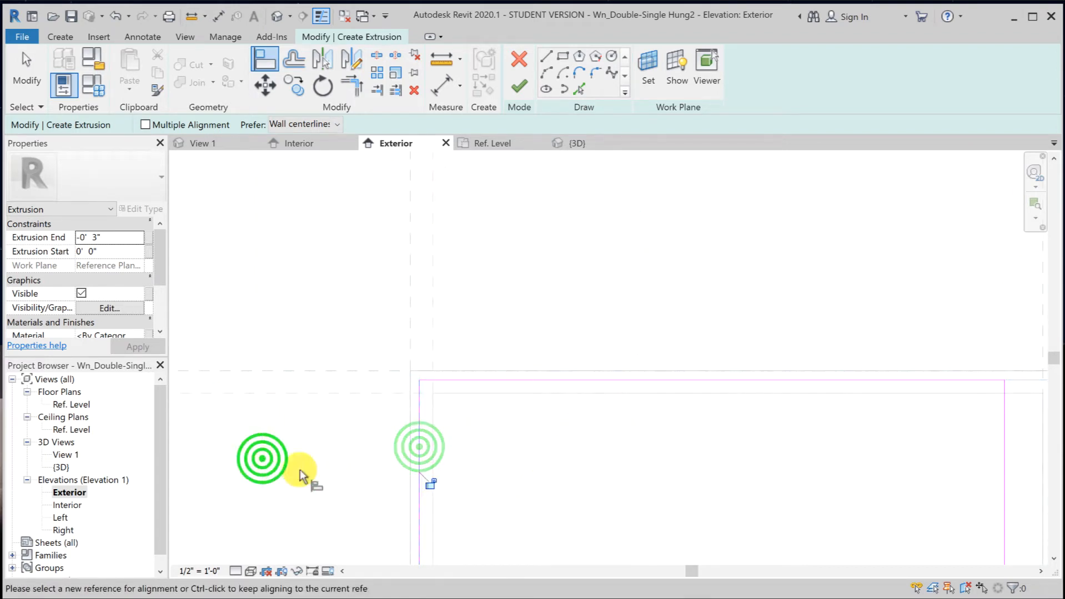
left_click(426, 485)
scroll(677, 475, "down", 1)
middle_click_drag(636, 450, 465, 389)
scroll(825, 406, "up", 1)
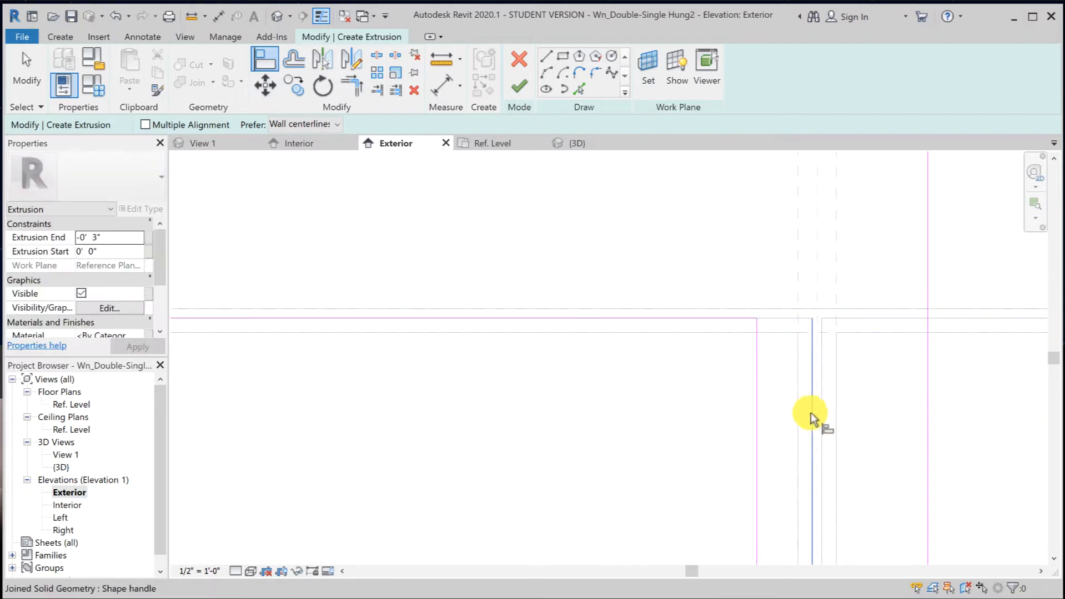
left_click(807, 414)
left_click(759, 420)
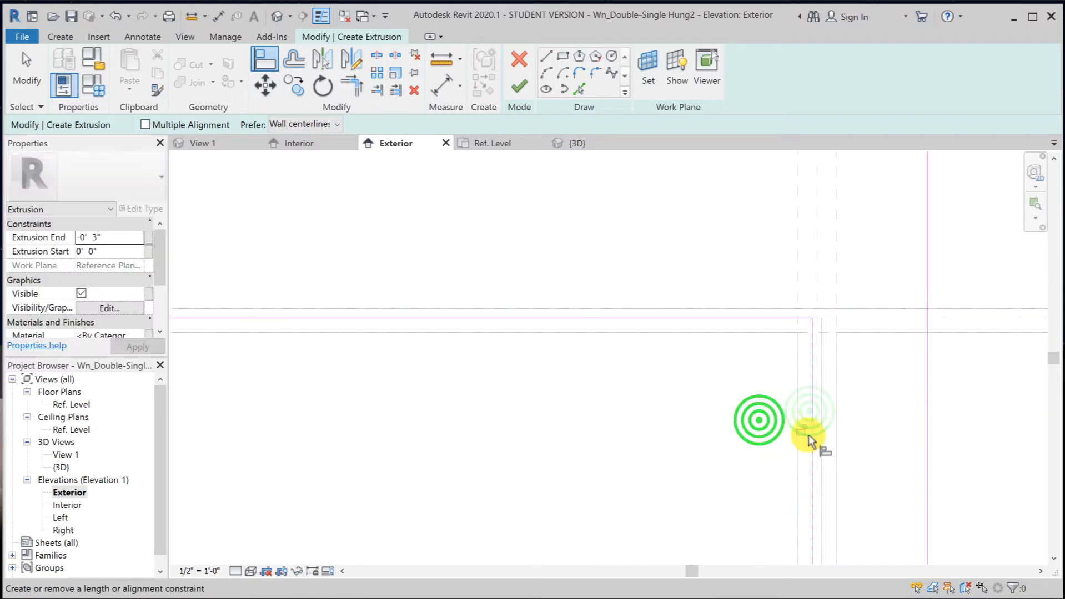
left_click(800, 429)
Align the right rectangle's inner side to the centre mullion's right face and lock it.
left_click(823, 426)
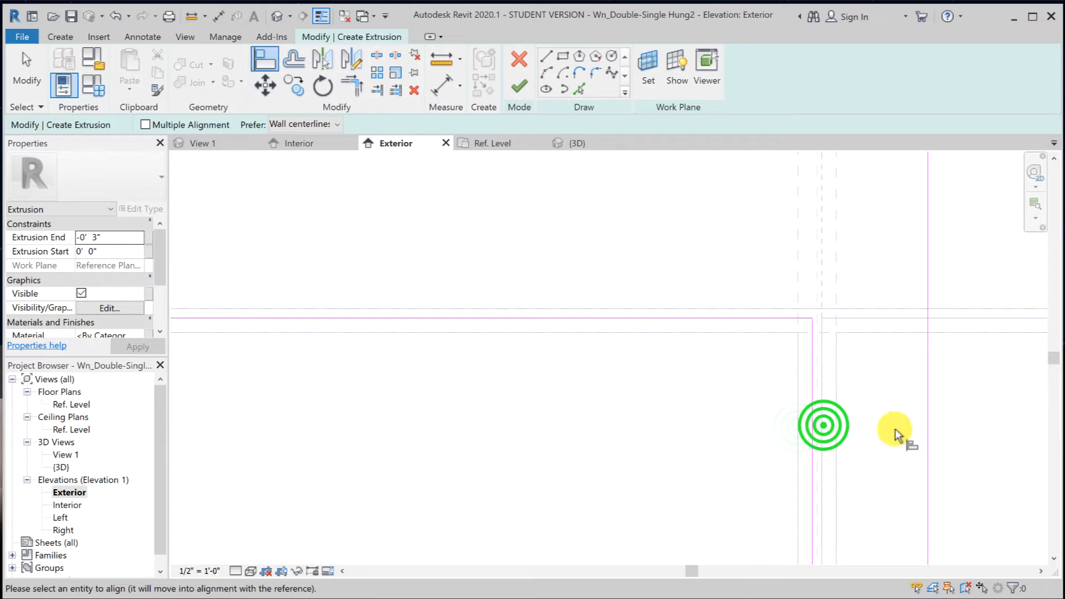
left_click(928, 426)
left_click(832, 370)
Align and lock the right rectangle's upper edge to the frame head and its outer side to the right jamb's inner edge.
left_click(874, 320)
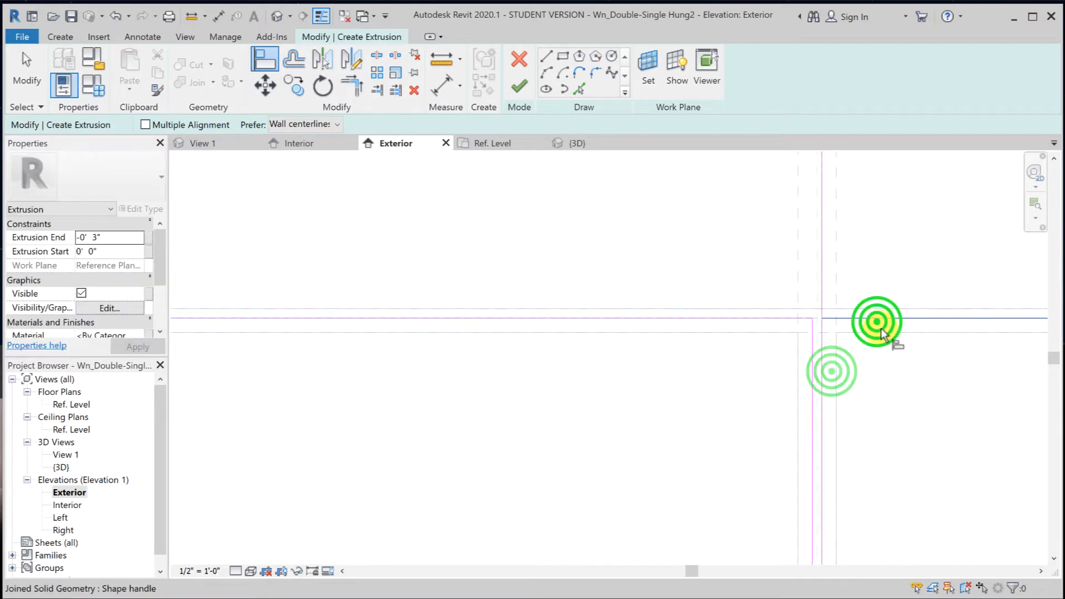
scroll(914, 398, "down", 1)
middle_click_drag(914, 398, 607, 419)
left_click(758, 225)
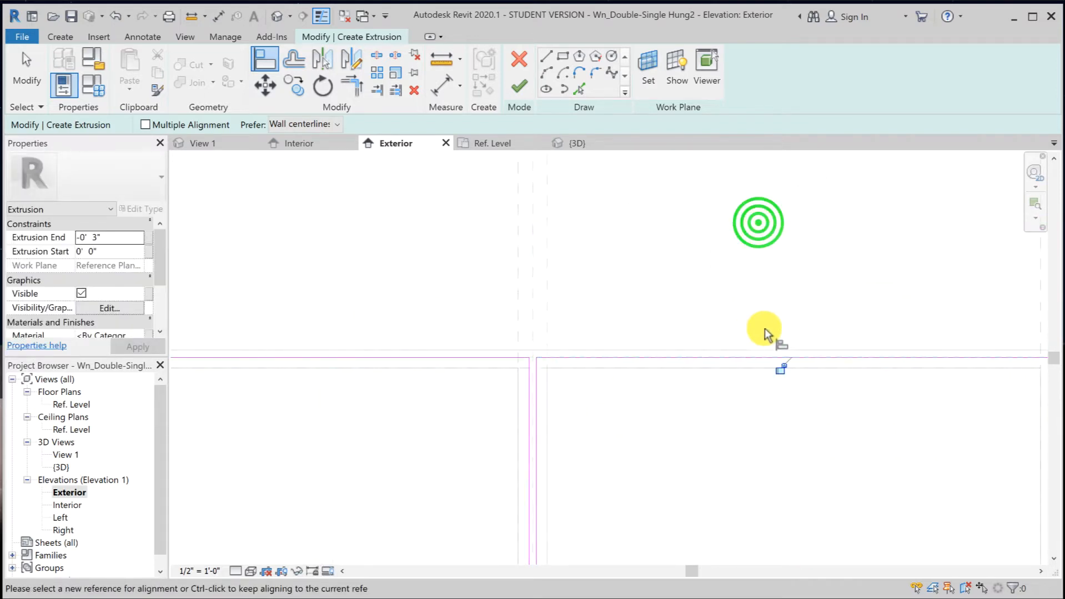
middle_click_drag(782, 378, 486, 381)
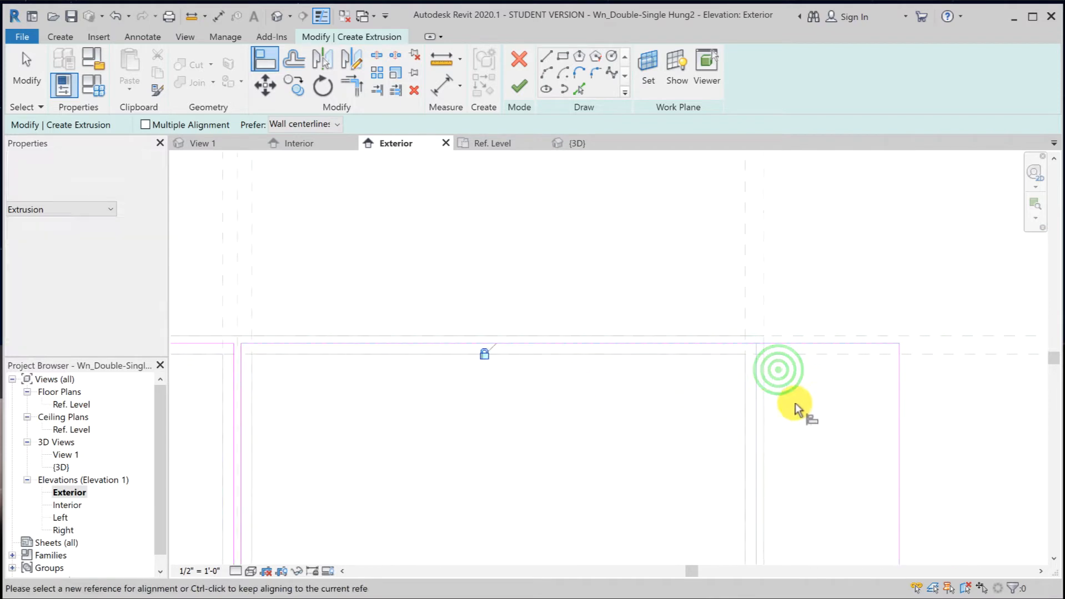
left_click(756, 408)
left_click(896, 419)
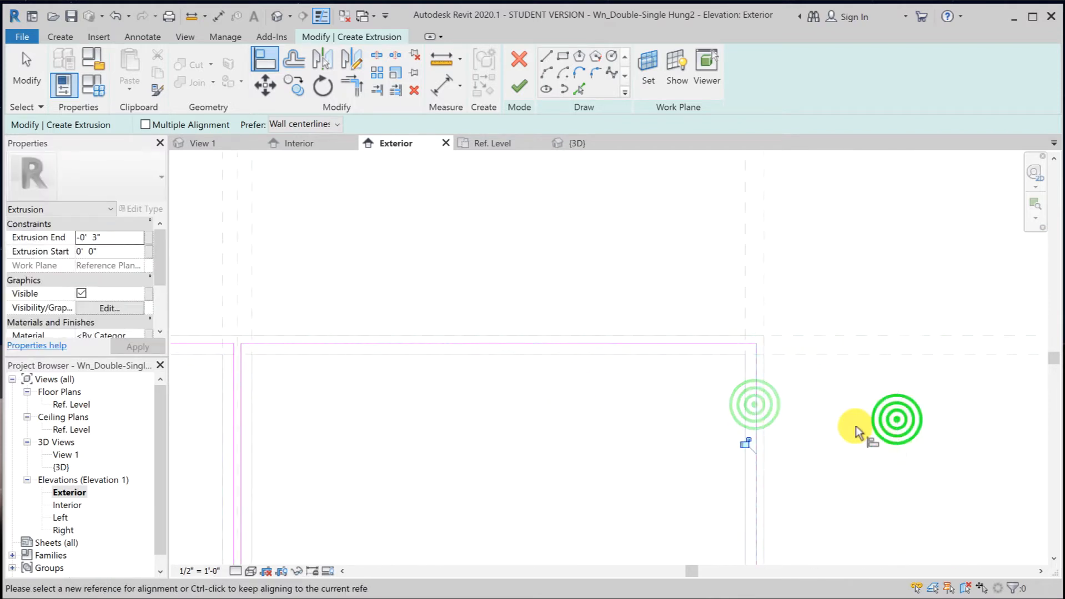
left_click(744, 441)
Place aligned dimensions from the middle reference plane to the lower edge of each sketch rectangle.
mouse_move(656, 439)
middle_mouse_down()
mouse_move(719, 297)
mouse_move(815, 311)
middle_mouse_up()
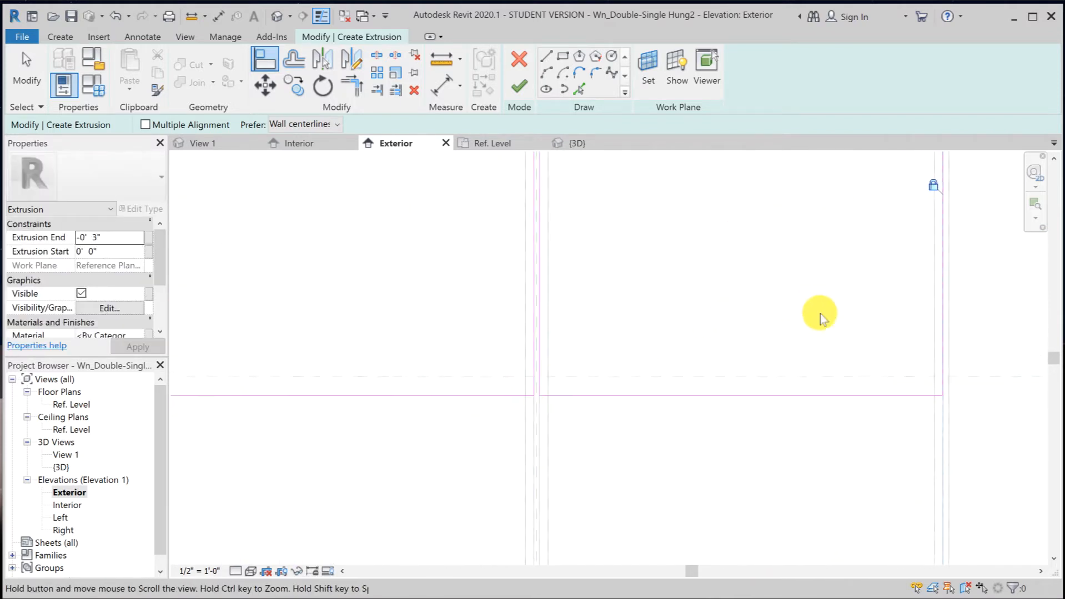
middle_click_drag(469, 357, 637, 413)
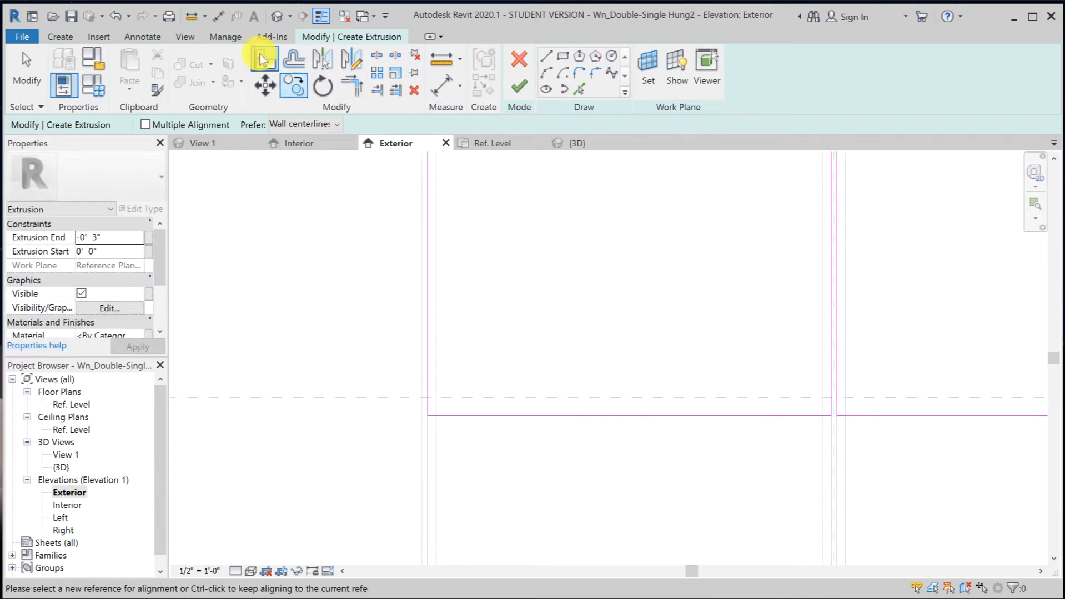
left_click(212, 12)
left_click(611, 392)
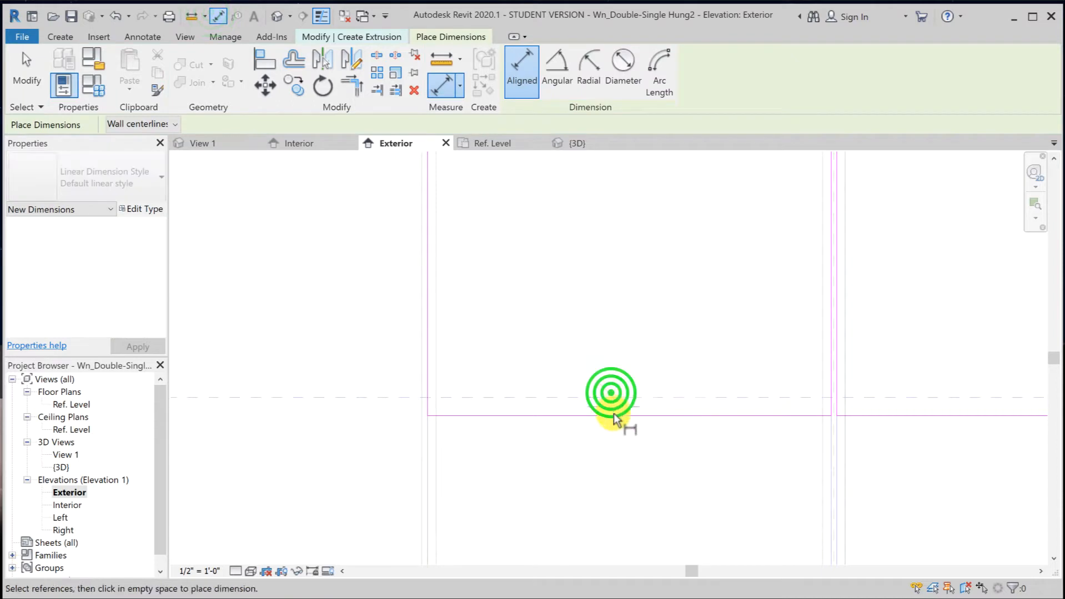
left_click(612, 415)
left_click(611, 469)
left_click(949, 397)
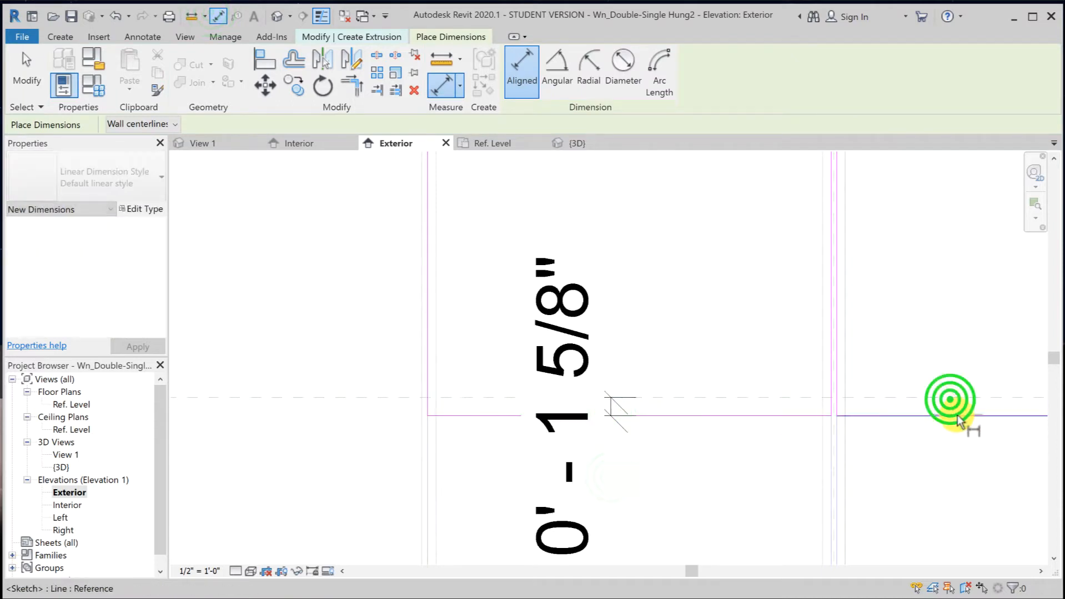
left_click(956, 415)
left_click(968, 479)
middle_click_drag(898, 475, 728, 469)
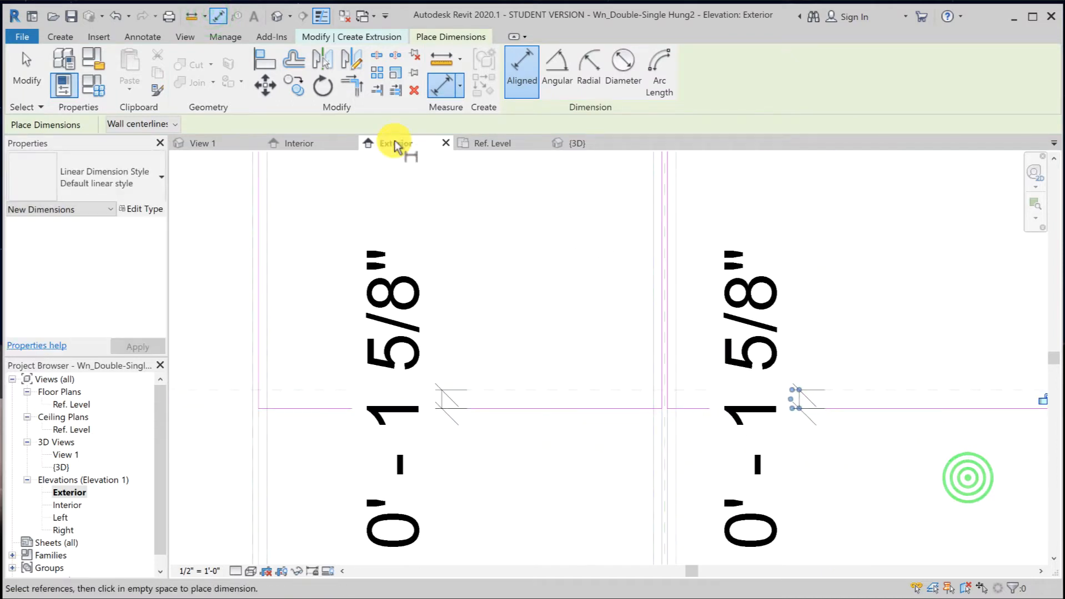
Set the left rectangle's lower edge 1" below the middle reference plane.
left_click(27, 69)
left_click(488, 410)
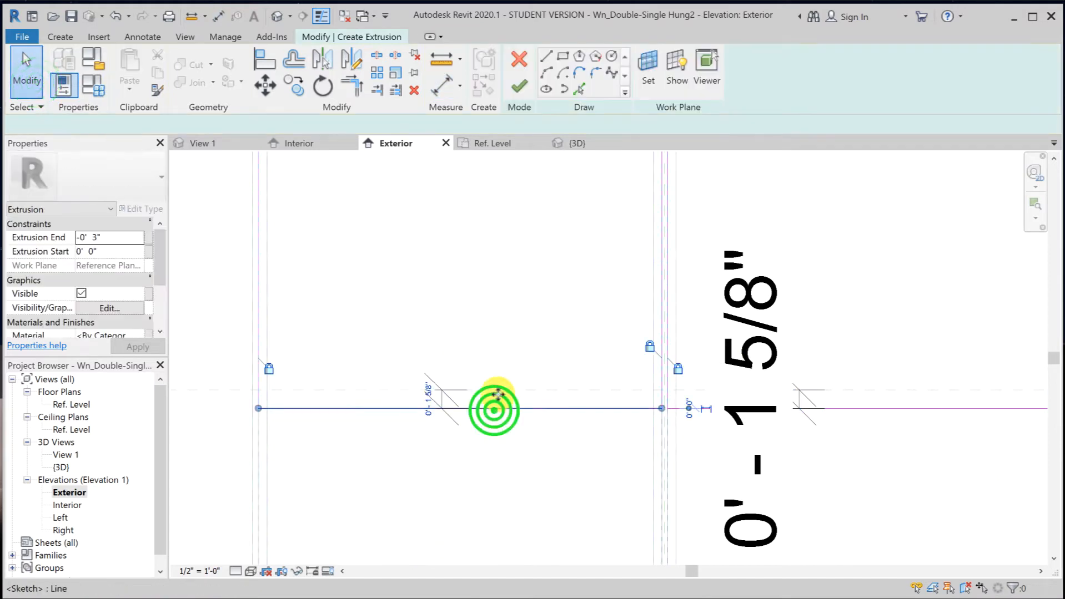
left_click(424, 397)
left_click_drag(440, 402, 333, 400)
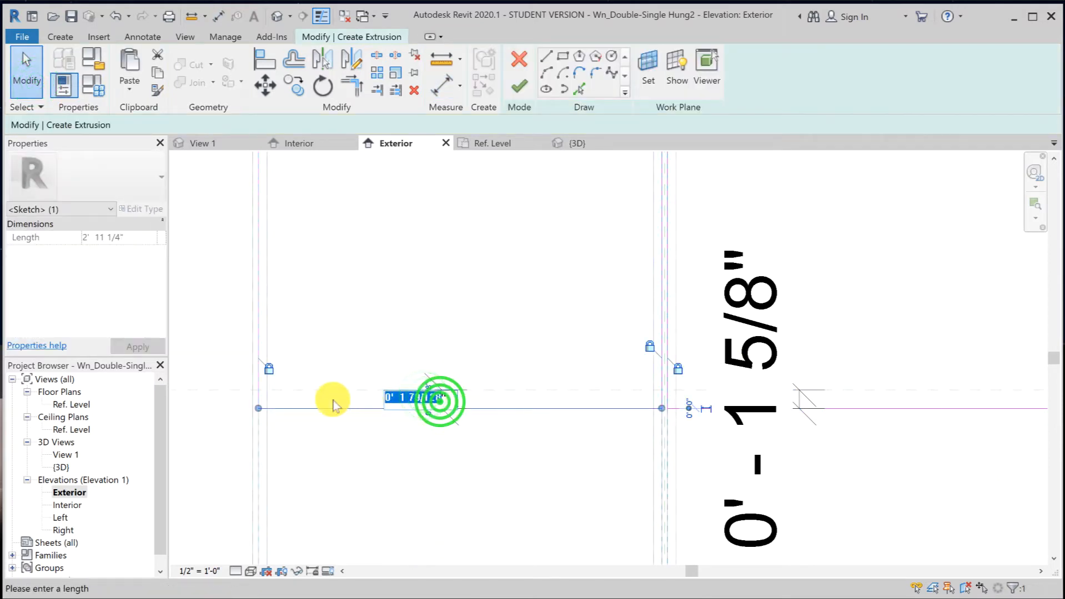
left_click(464, 285)
Set the distance from the middle reference plane to the right rectangle's lower edge to 1".
left_click(879, 405)
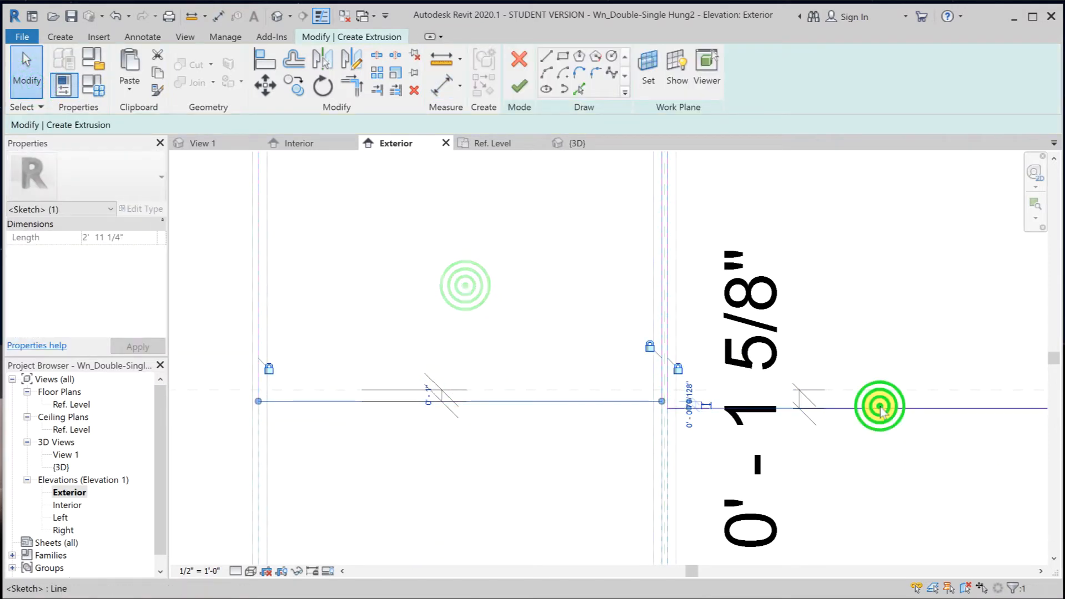
left_click(782, 397)
left_click_drag(798, 398, 707, 402)
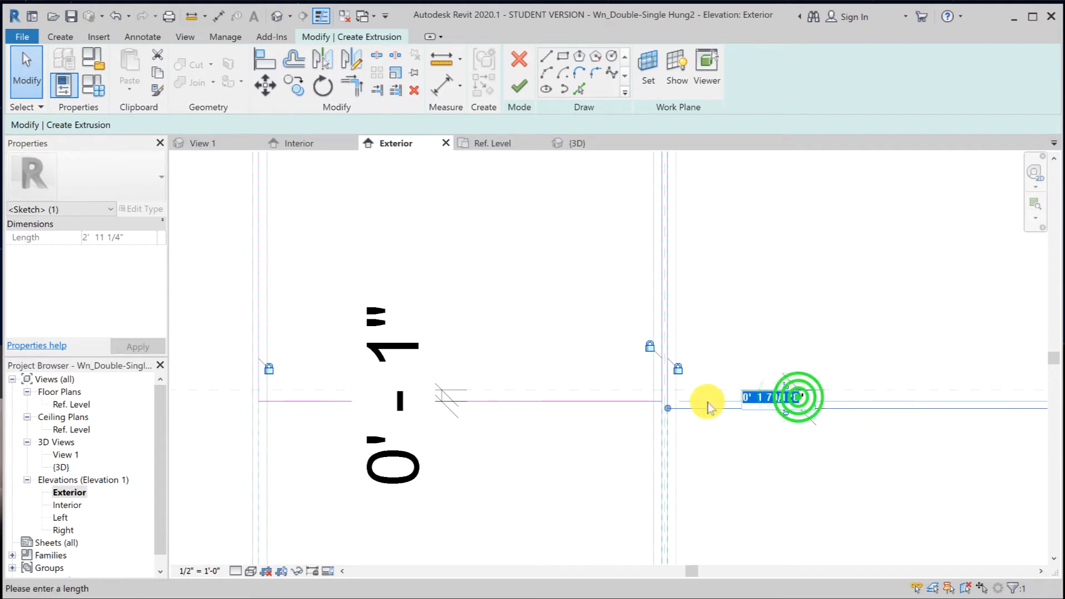
type("1")
left_click(834, 322)
left_click(835, 322)
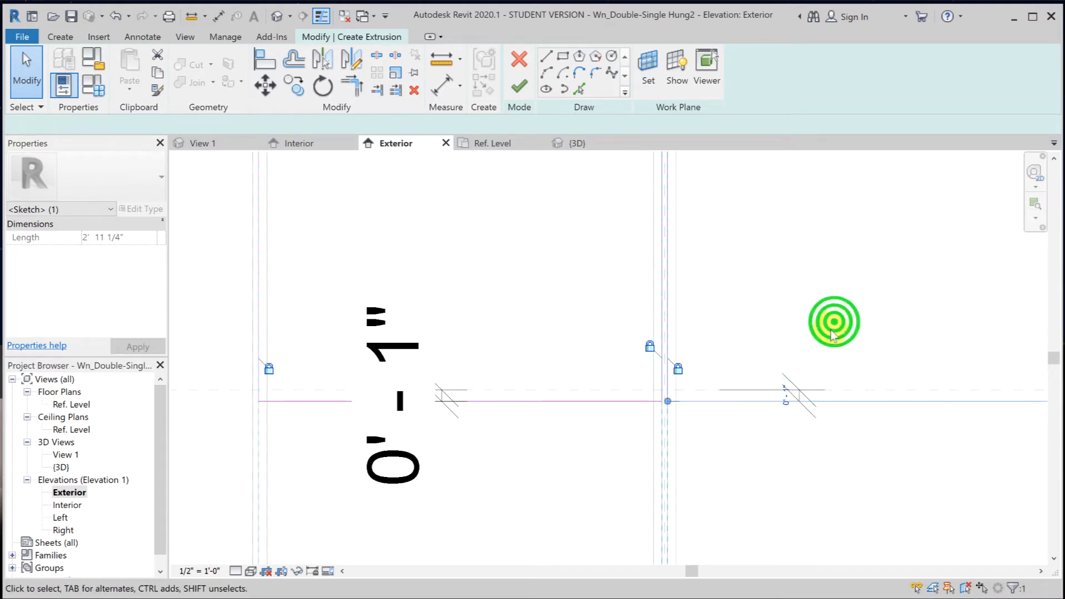
Lock both 1" dimensions between the middle reference plane and the rectangles' lower edges.
left_click(797, 387)
scroll(755, 422, "down", 2)
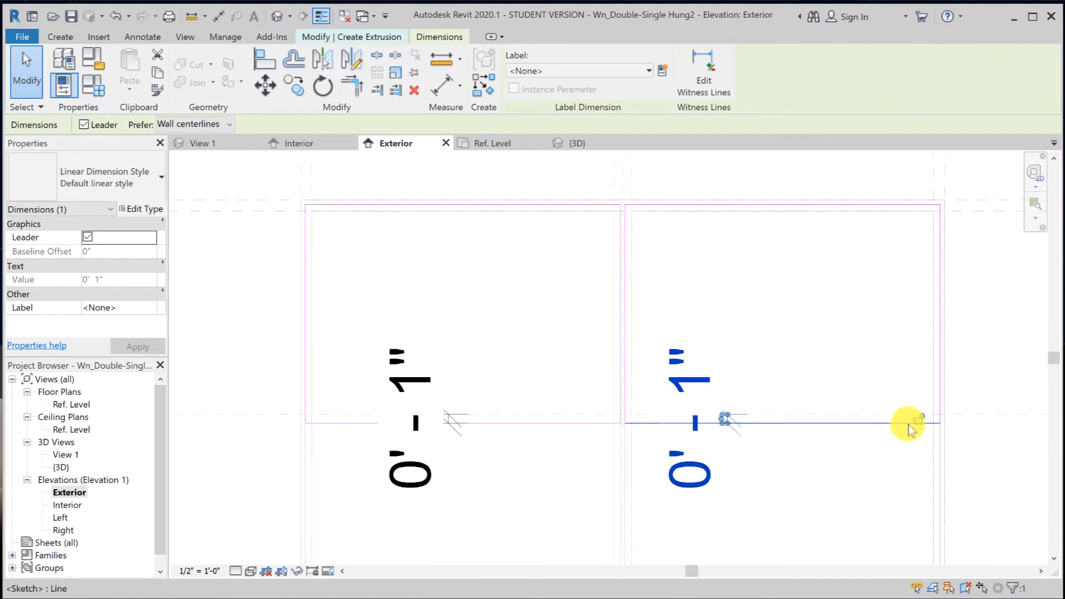
left_click(916, 421)
left_click(452, 415)
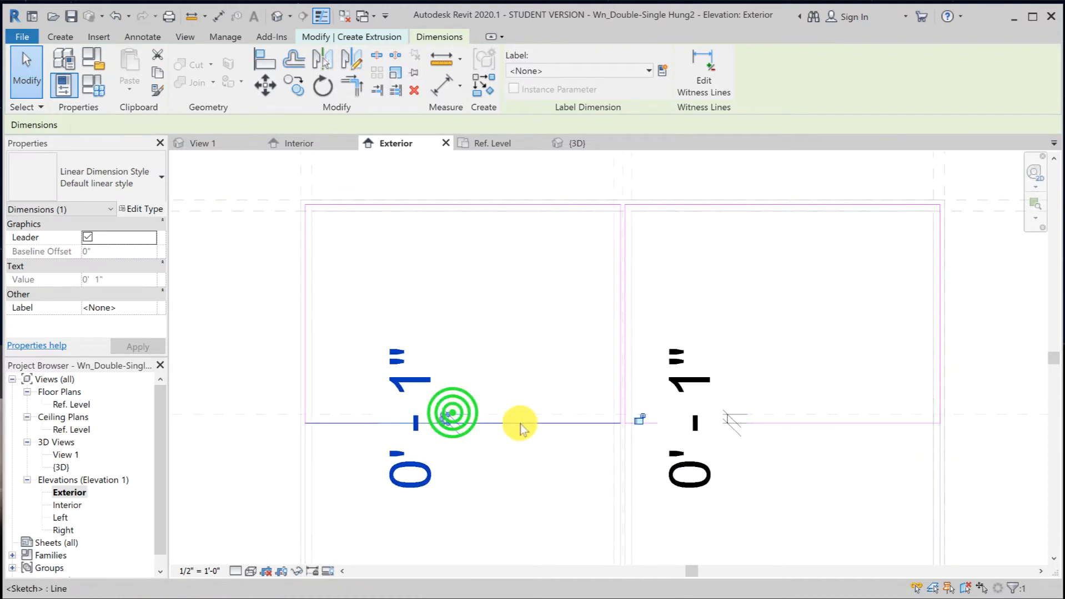
left_click(631, 417)
left_click(549, 349)
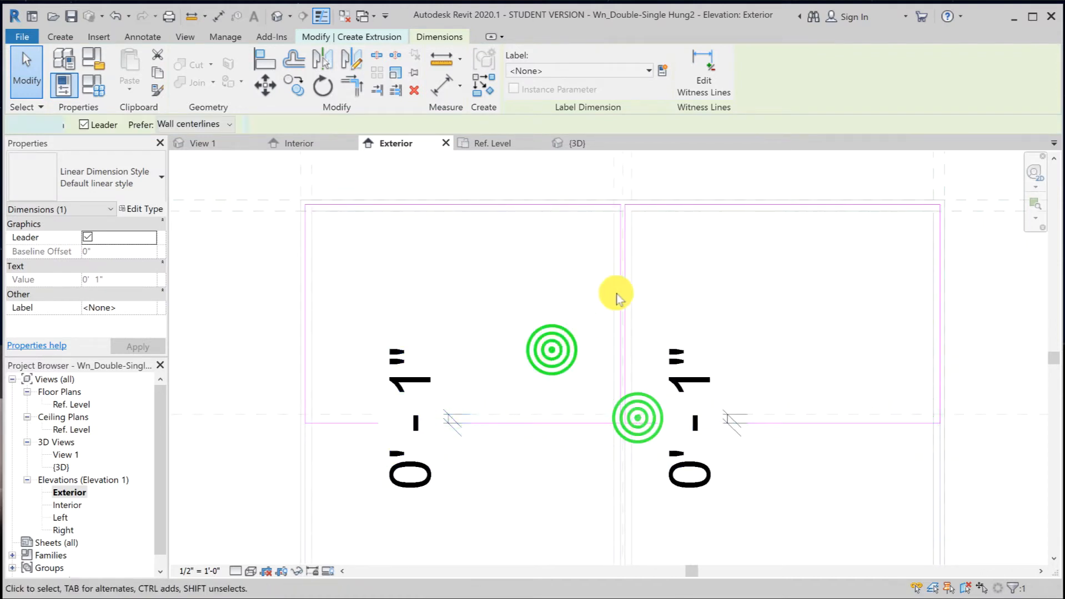
left_click(624, 261)
left_click(496, 280)
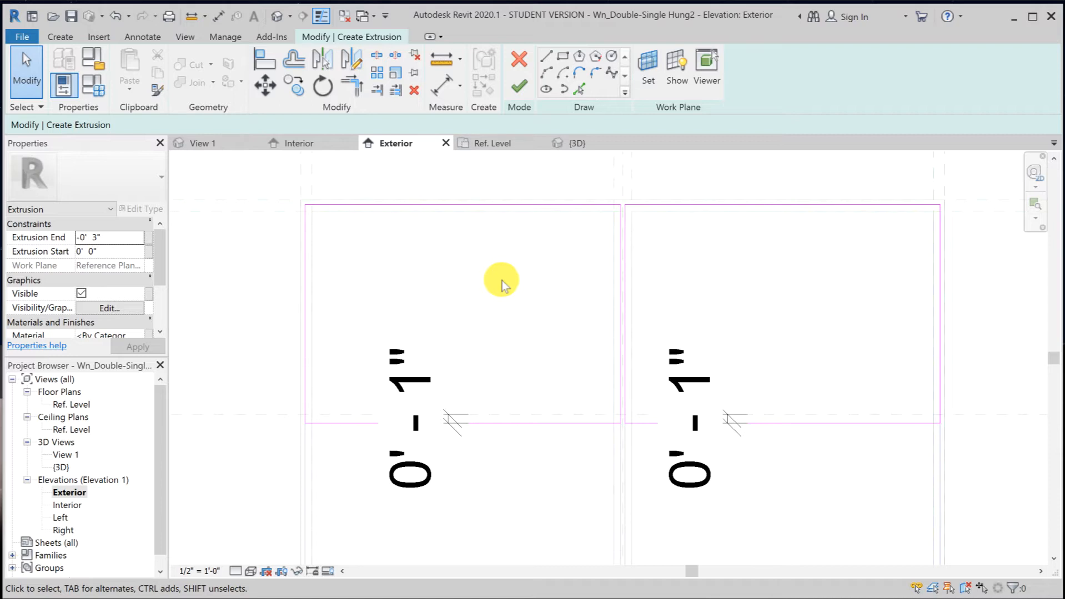
Draw inner rectangles inside both sash outlines using the Rectangle tool with a 2" inward offset.
left_click(563, 56)
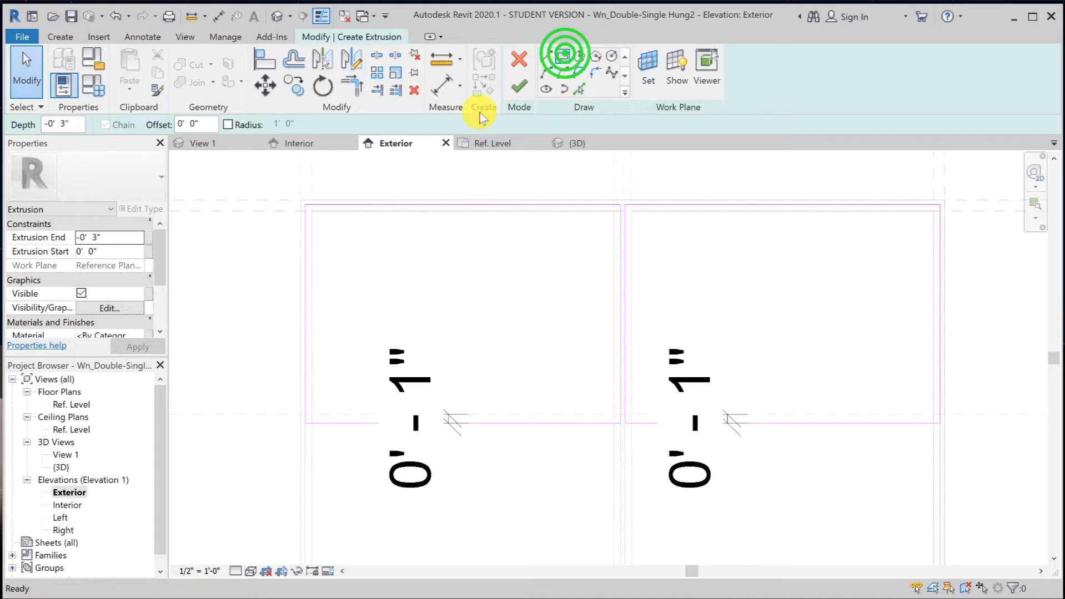
left_click(193, 124)
type("0 2")
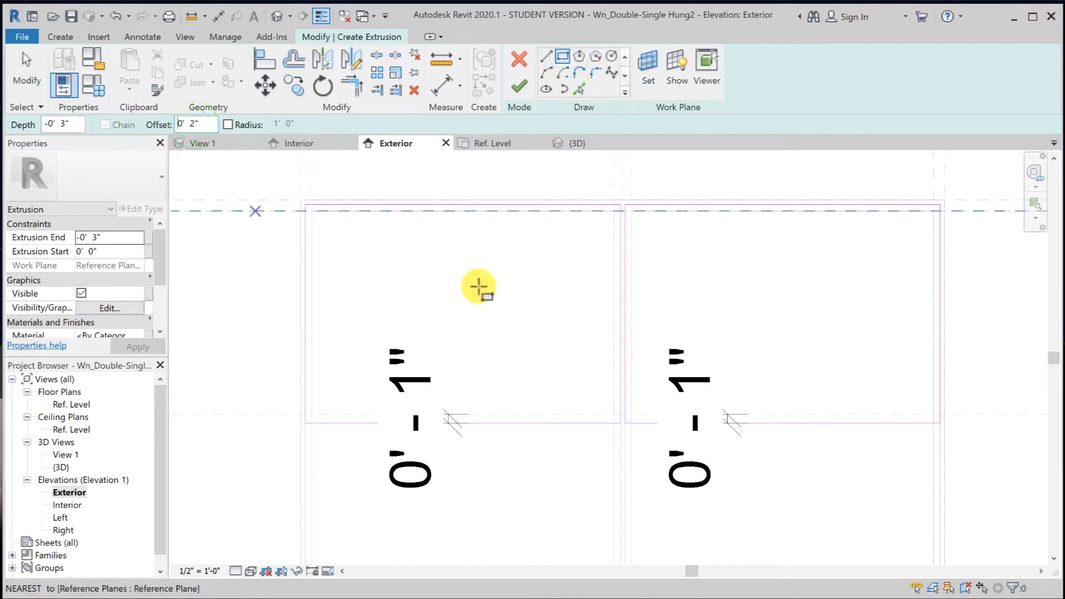
left_click(305, 204)
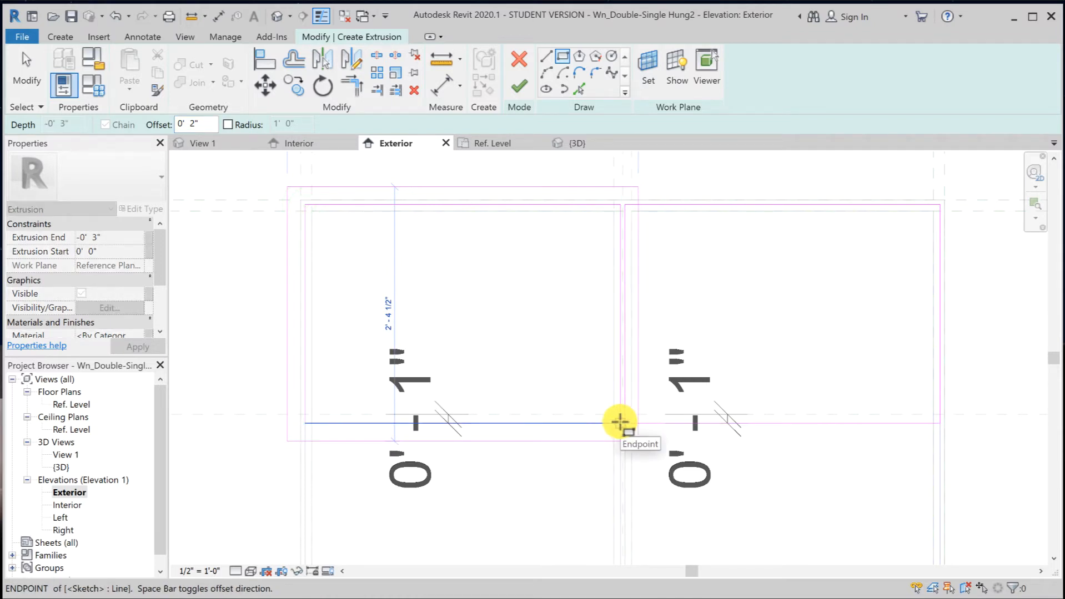
key("space")
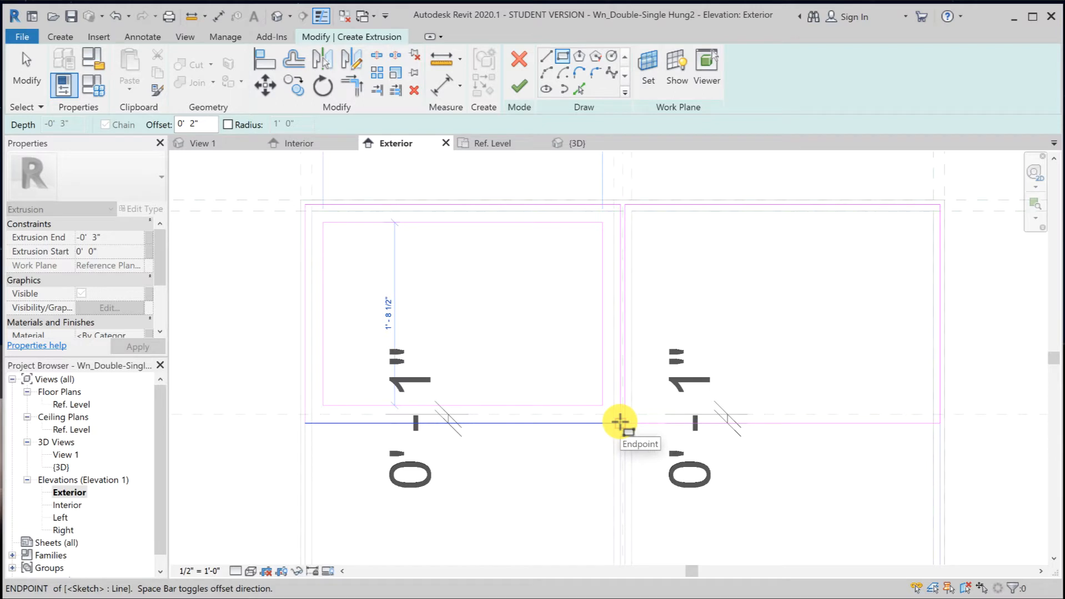
left_click(620, 423)
left_click(626, 202)
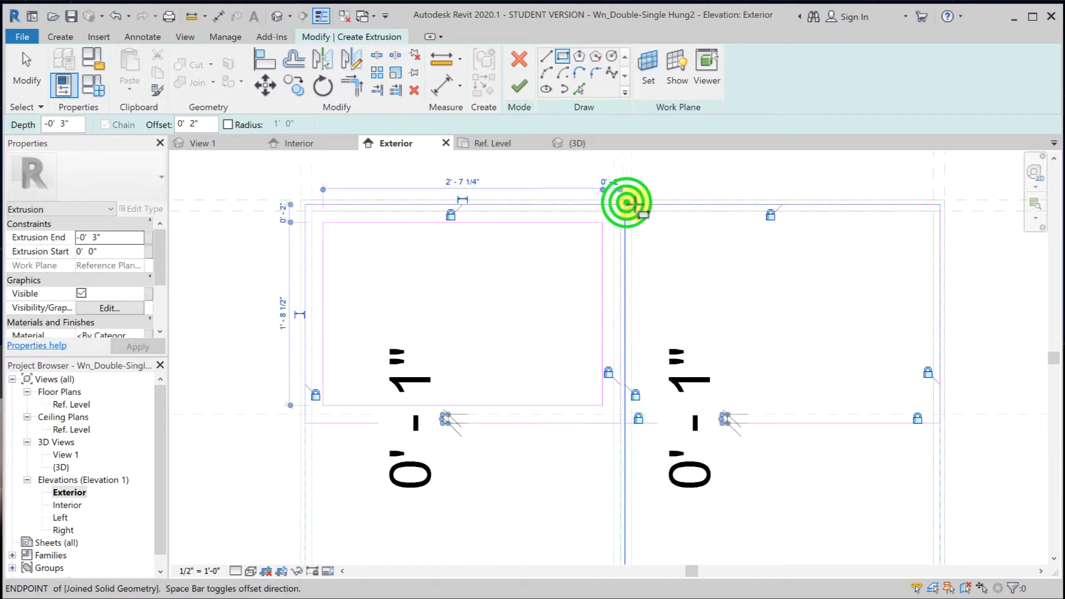
left_click(940, 426)
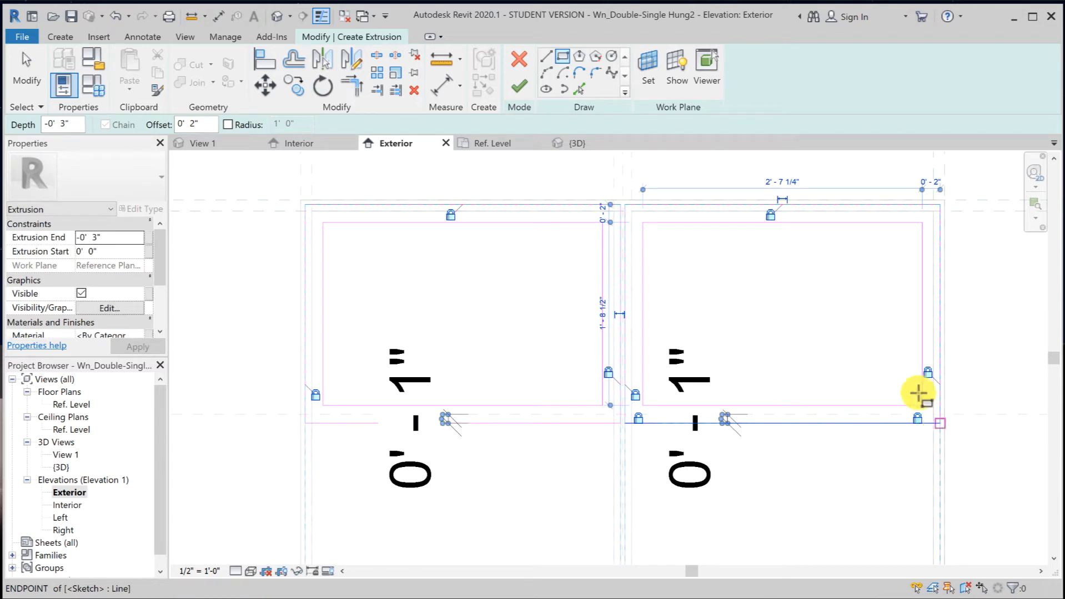
Add an aligned dimension between the left sash's outer and inner top edges and lock it.
left_click(219, 17)
scroll(368, 194, "up", 5)
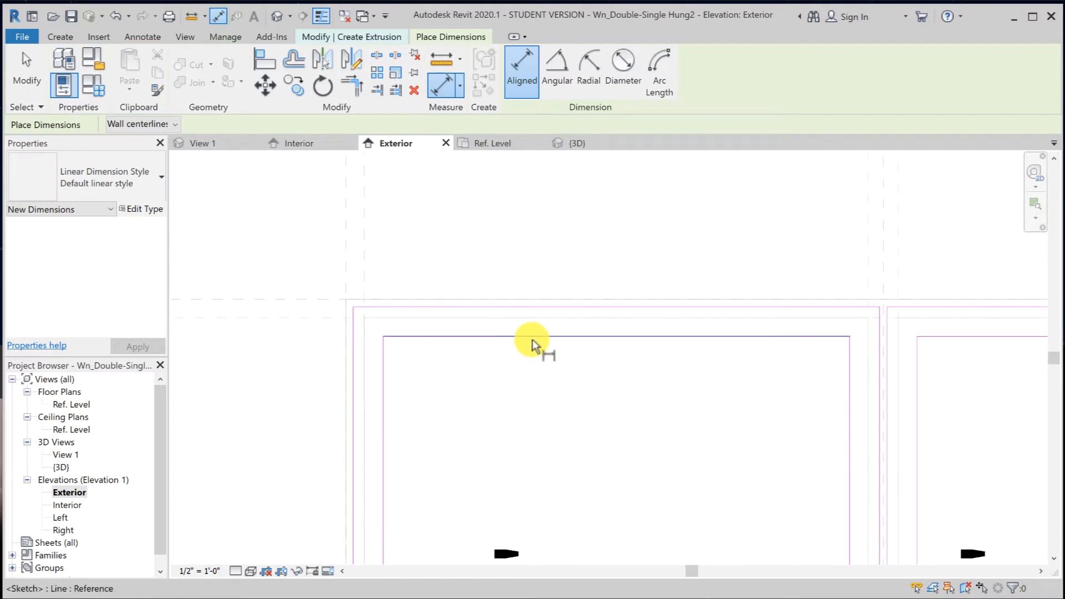
left_click(532, 339)
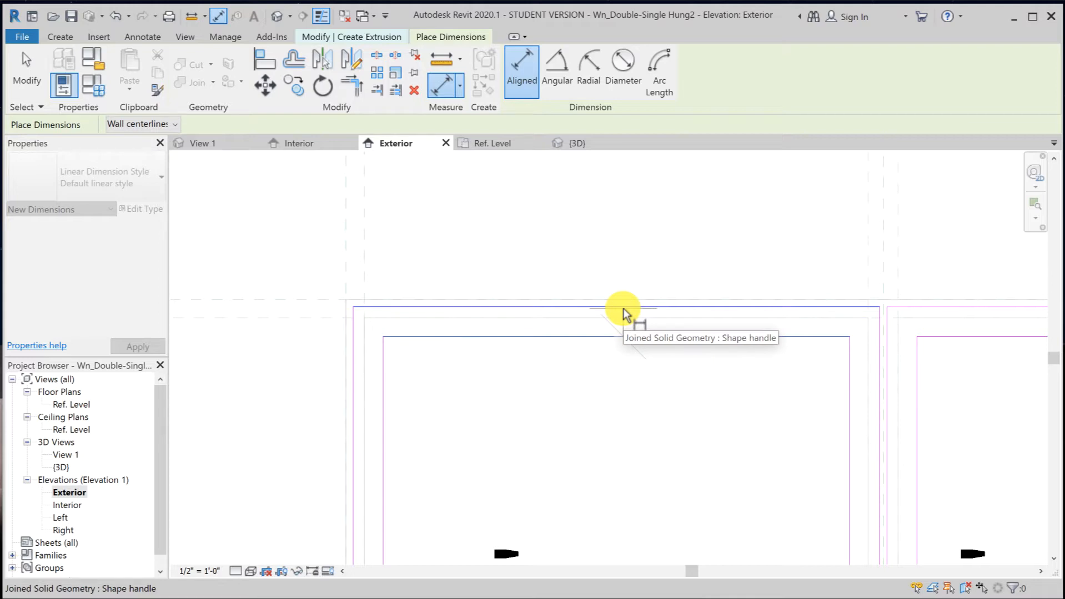
key("Tab")
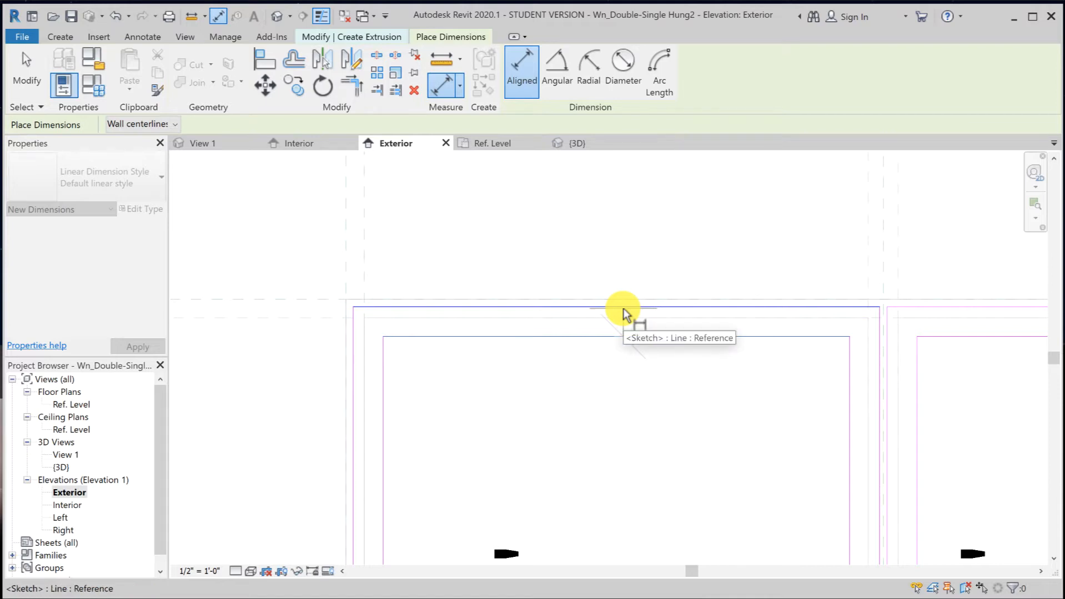
left_click(623, 308)
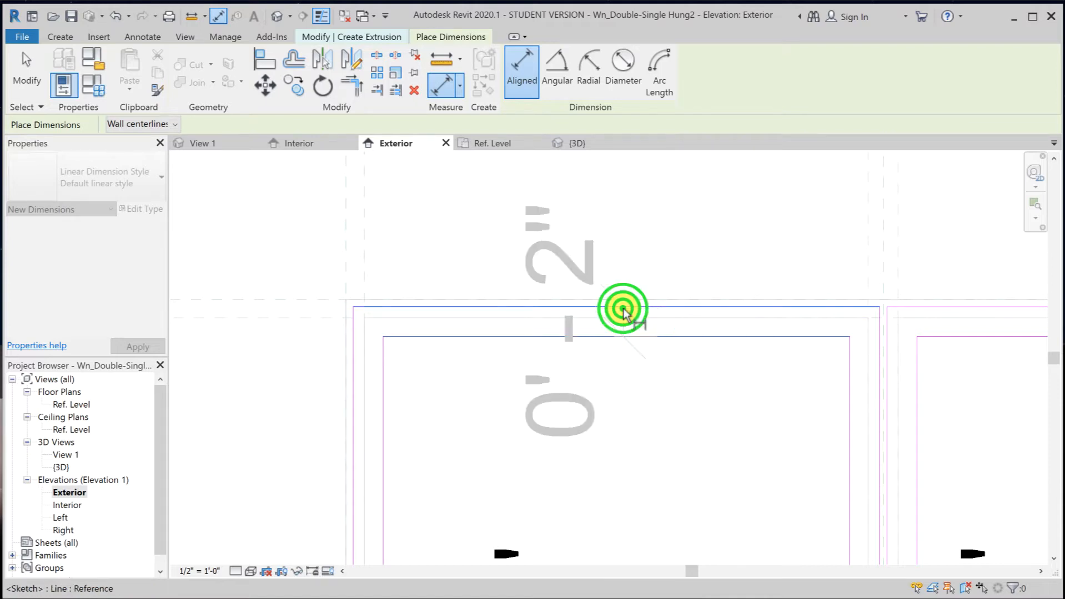
left_click(621, 245)
left_click(938, 322)
Dimension the gap between the left sash's outer and inner right edges and lock it.
middle_click_drag(887, 374, 761, 280)
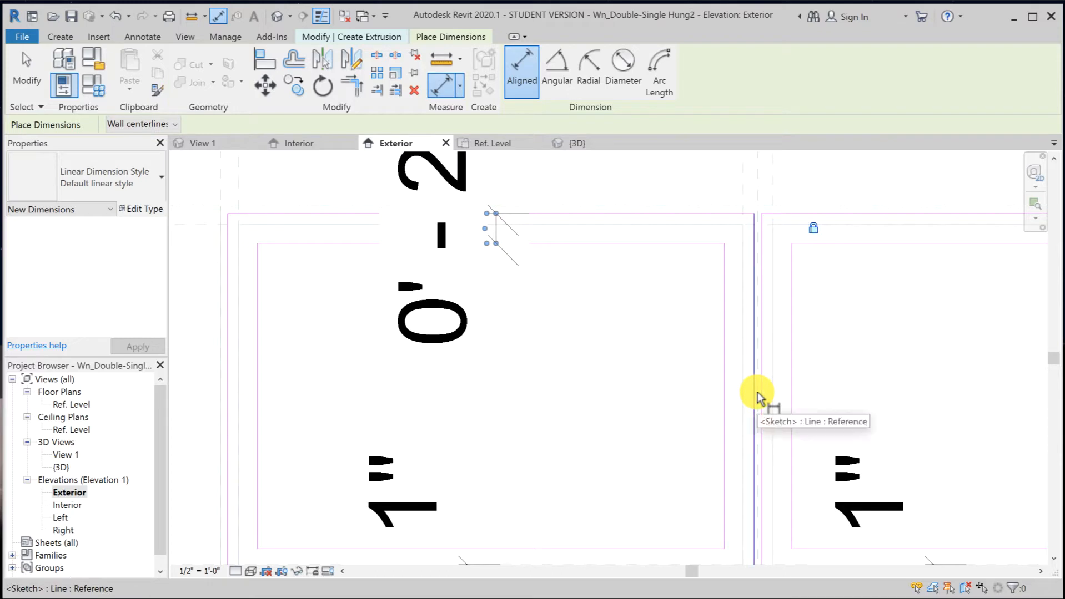
left_click(756, 392)
left_click(724, 398)
left_click(642, 399)
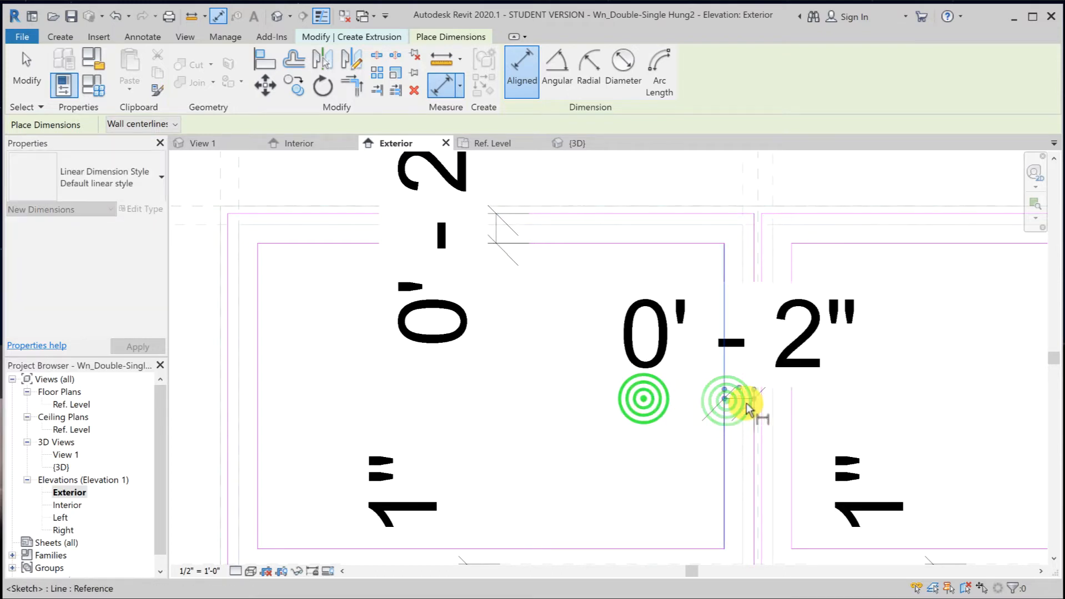
scroll(737, 392, "down", 1)
middle_click_drag(737, 392, 735, 285)
left_click(738, 544)
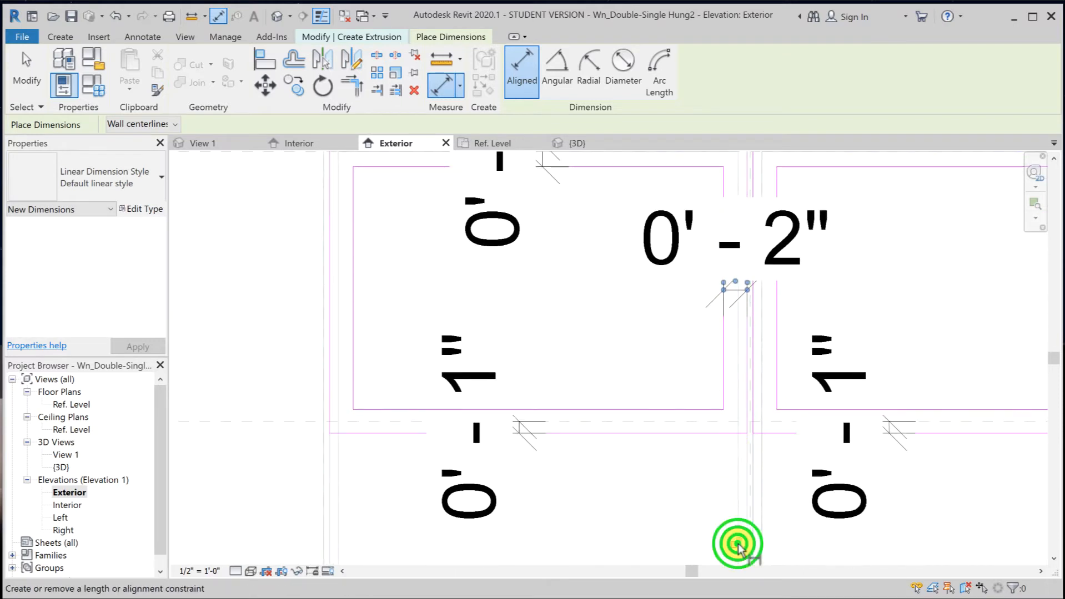
Dimension from the middle reference plane to the left sash's inner lower edge and lock it.
left_click(638, 420)
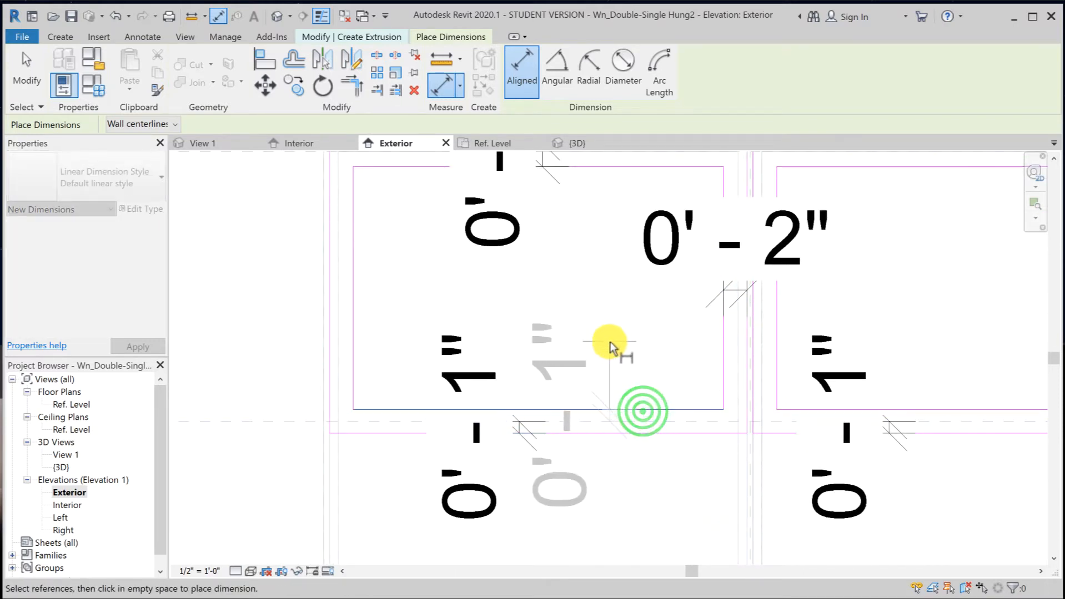
left_click(608, 341)
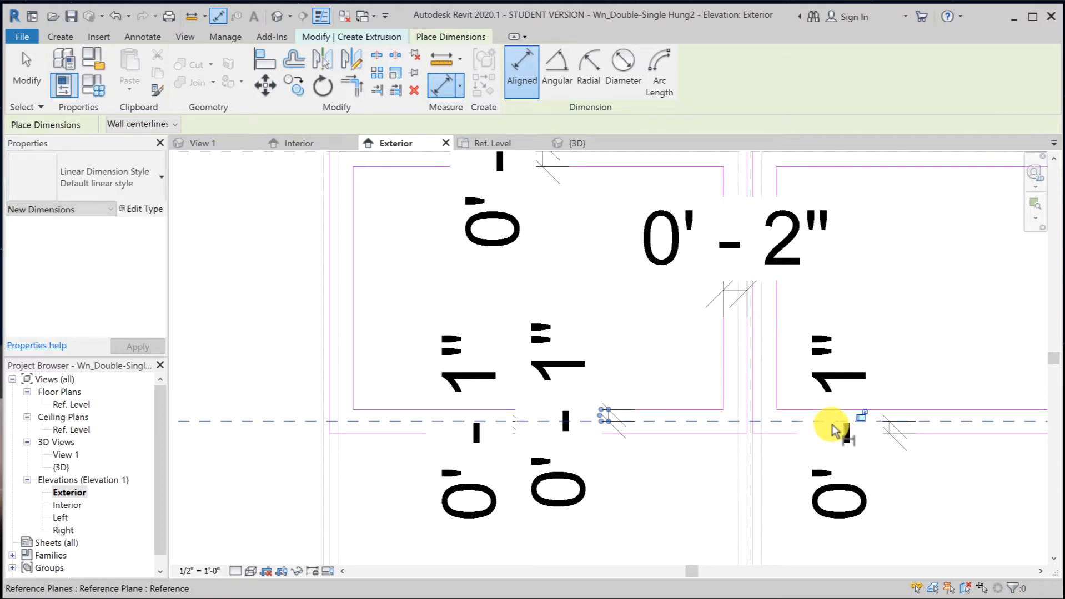
left_click(859, 414)
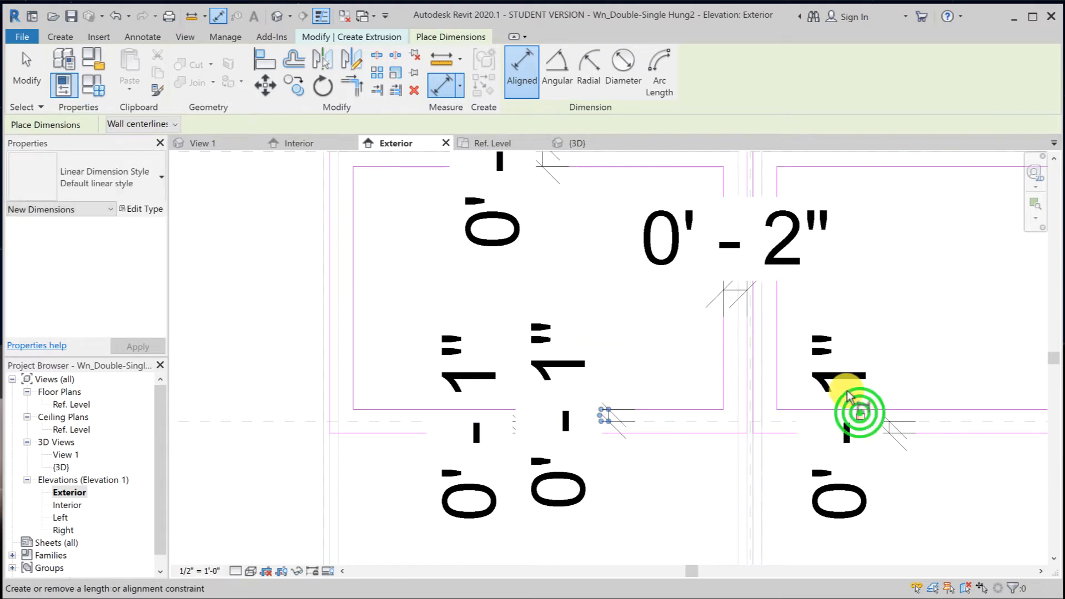
Dimension between the left sash's inner and outer left edges and lock the dimension.
left_click(353, 313)
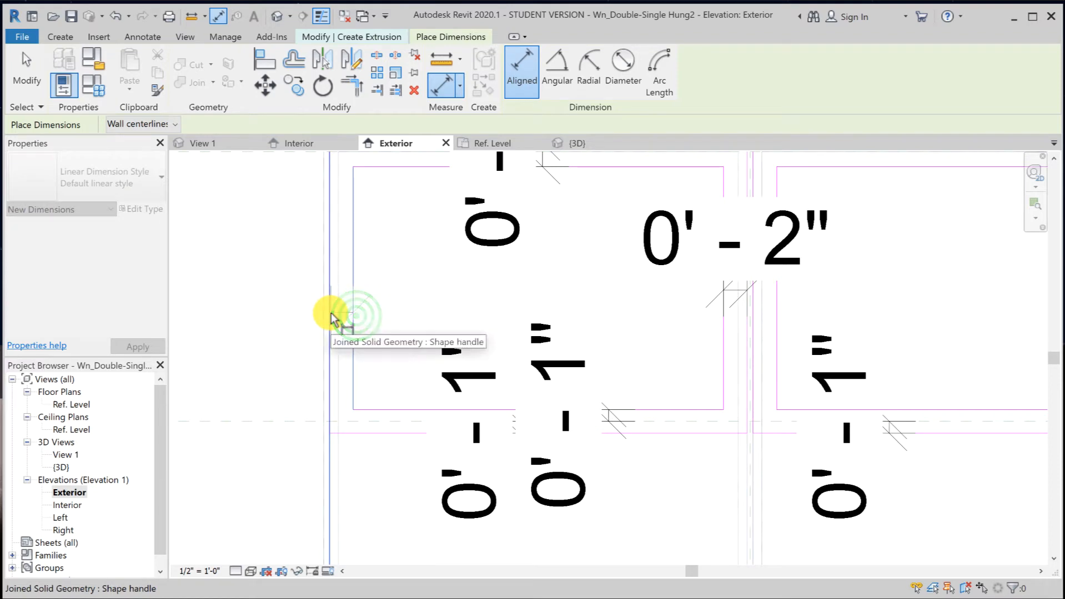
left_click(330, 314)
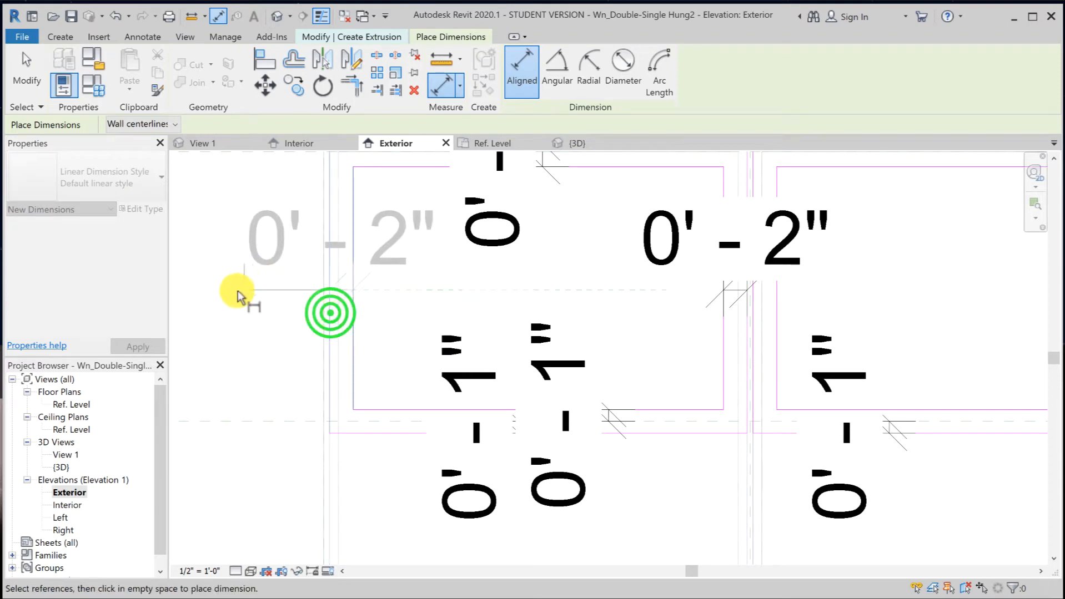
left_click(229, 287)
left_click(342, 541)
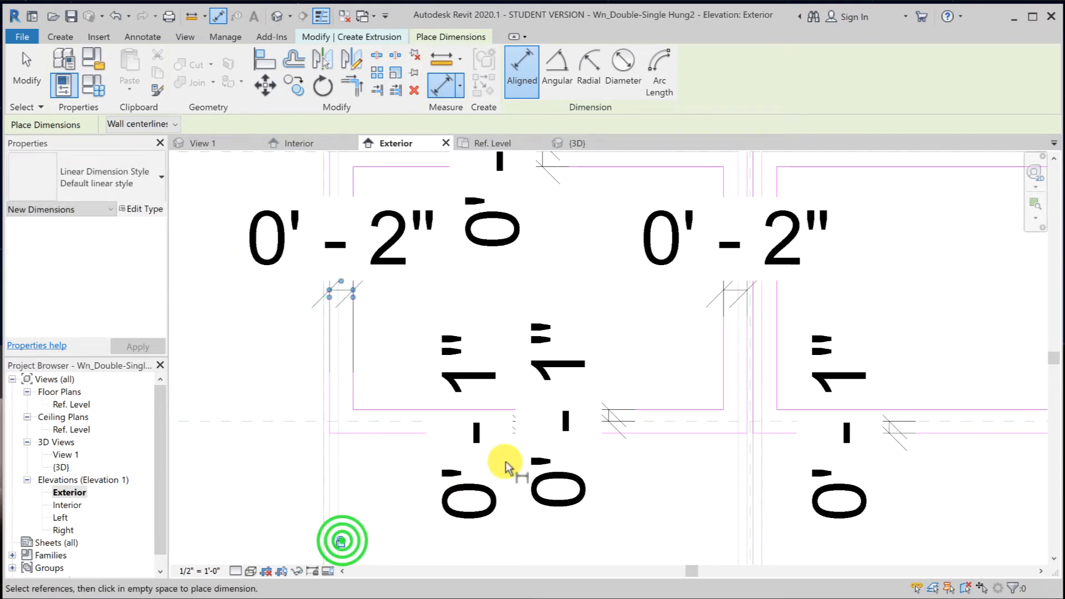
Dimension between the right sash's inner and outer top edges and lock the dimension.
scroll(570, 435, "down", 1)
mouse_move(569, 435)
middle_mouse_down()
mouse_move(435, 503)
mouse_move(451, 513)
middle_mouse_up()
left_click(802, 273)
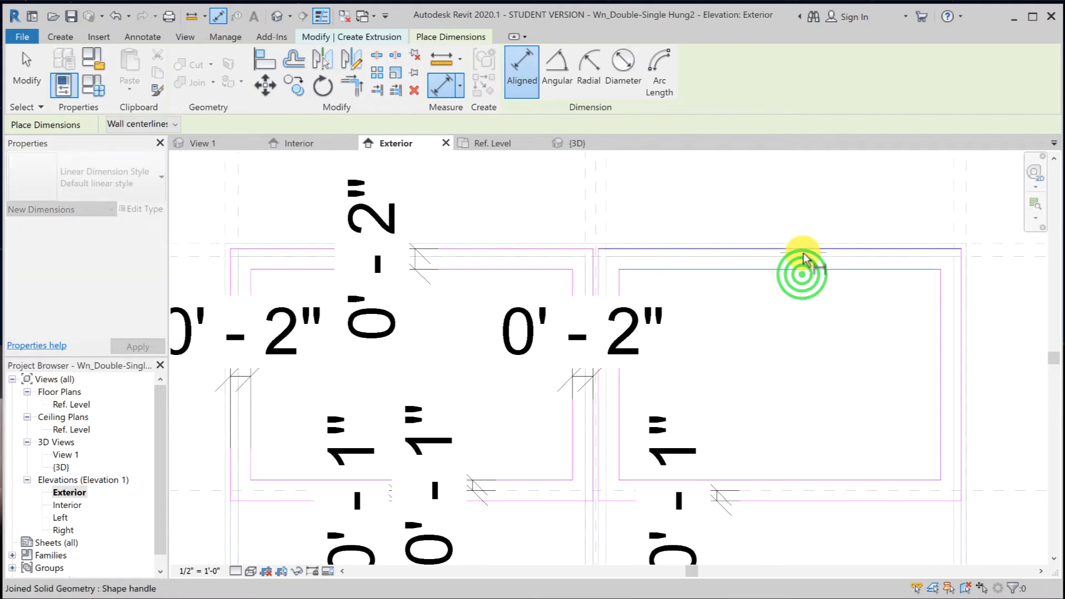
key("Tab")
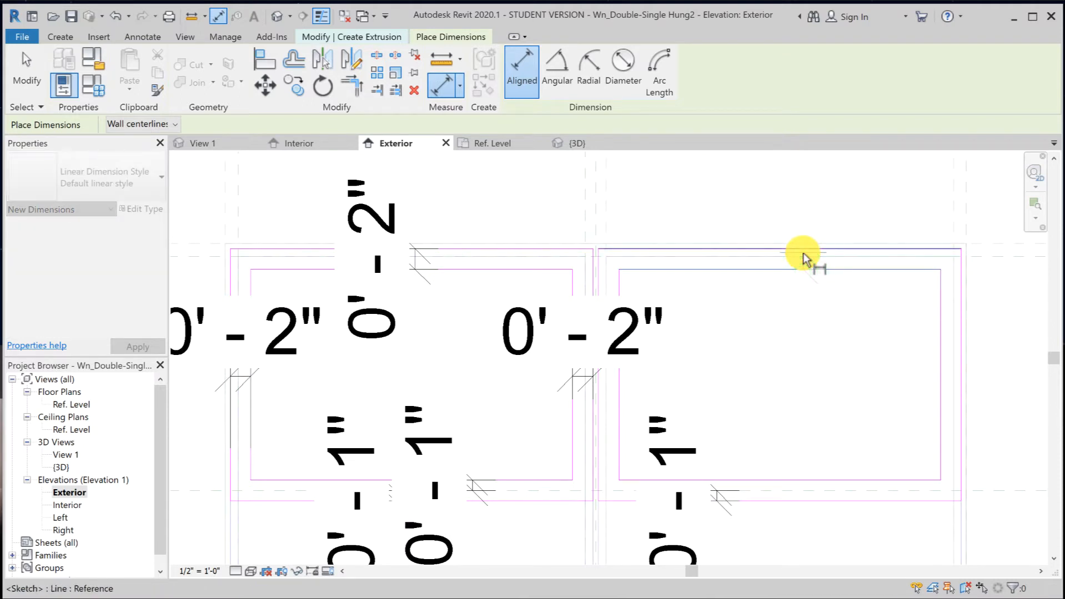
left_click(802, 253)
left_click(799, 209)
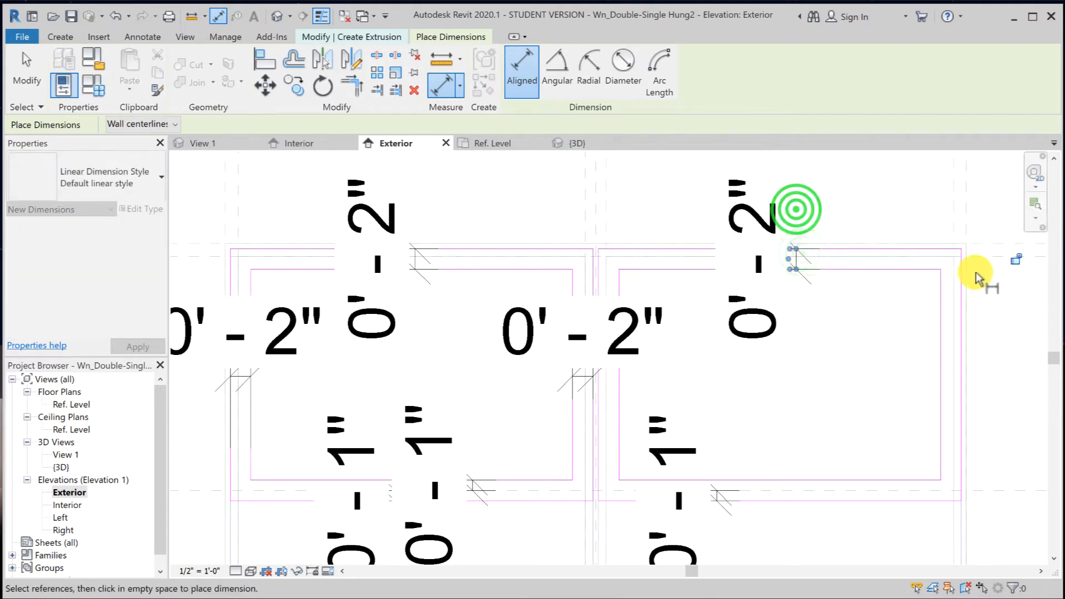
left_click(1016, 257)
Dimension between the right sash's inner and outer right edges, picking the sketch line, and lock it.
left_click(937, 339)
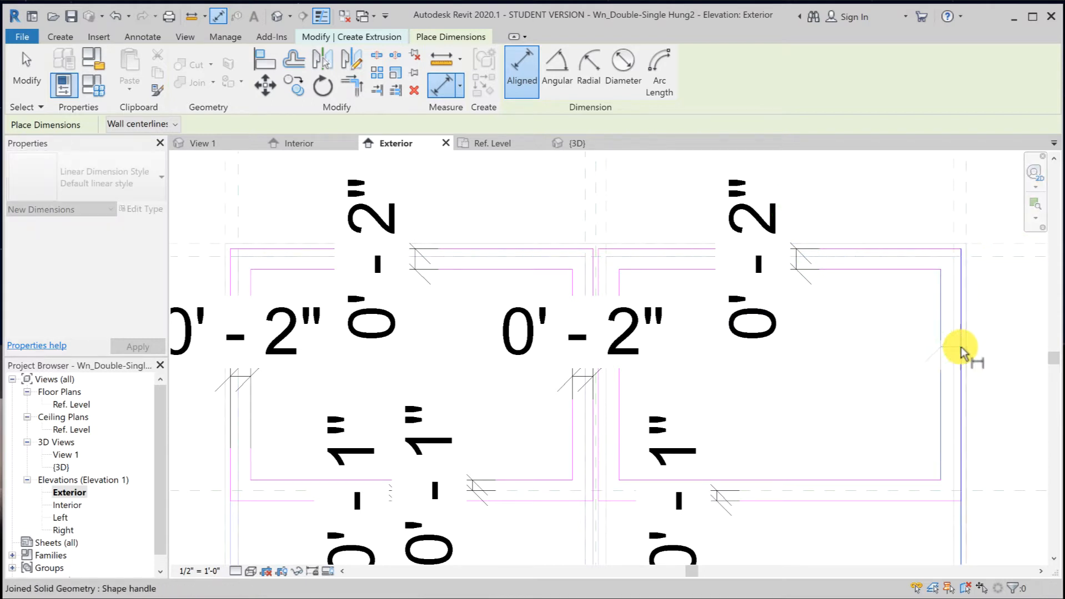
key("Tab")
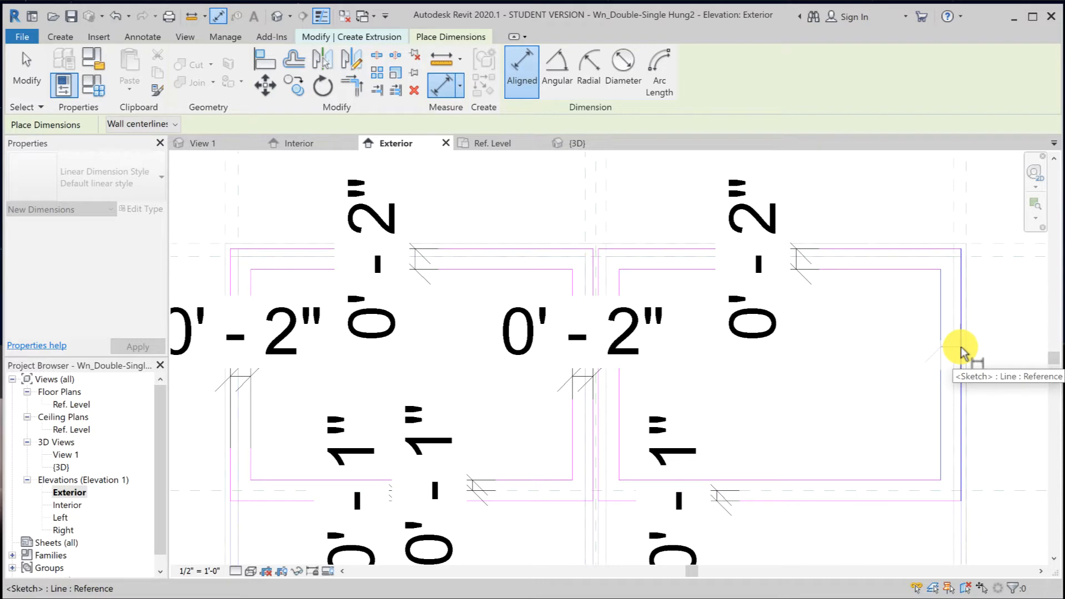
left_click(961, 347)
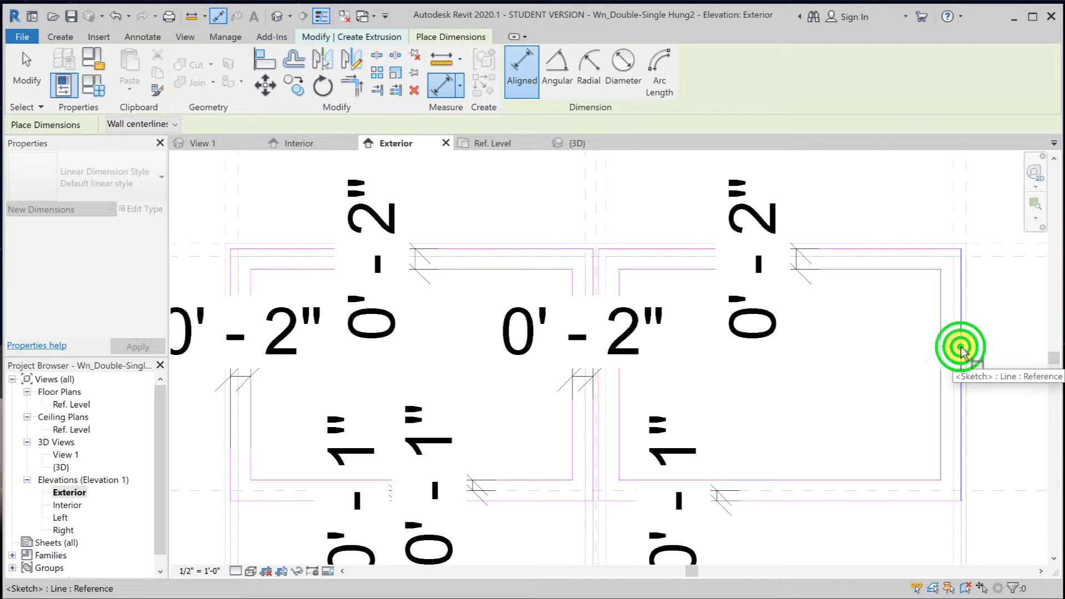
left_click(1010, 348)
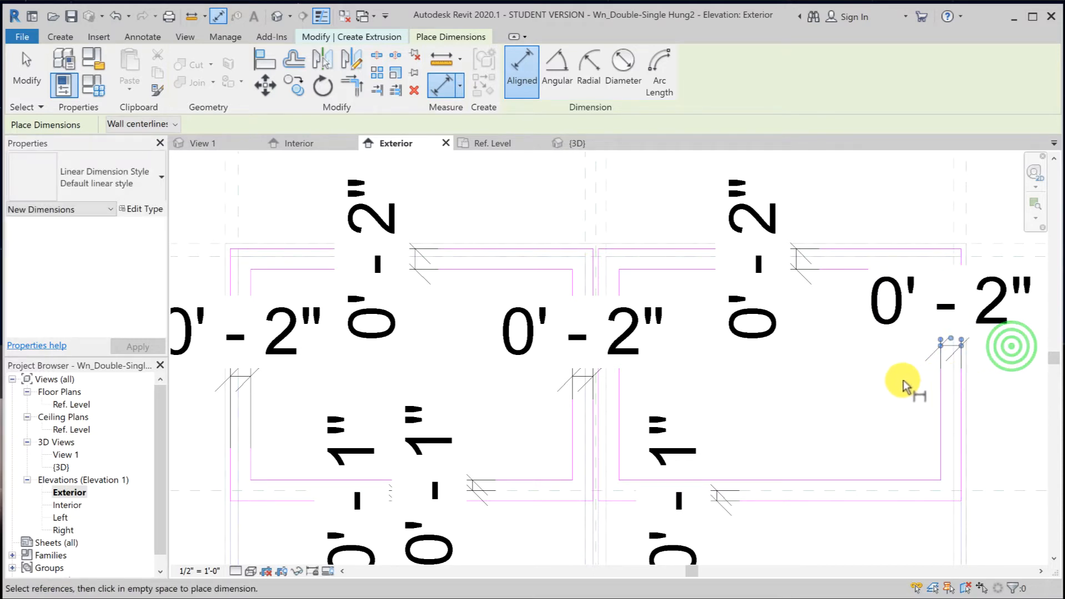
scroll(871, 364, "down", 2)
left_click(824, 448)
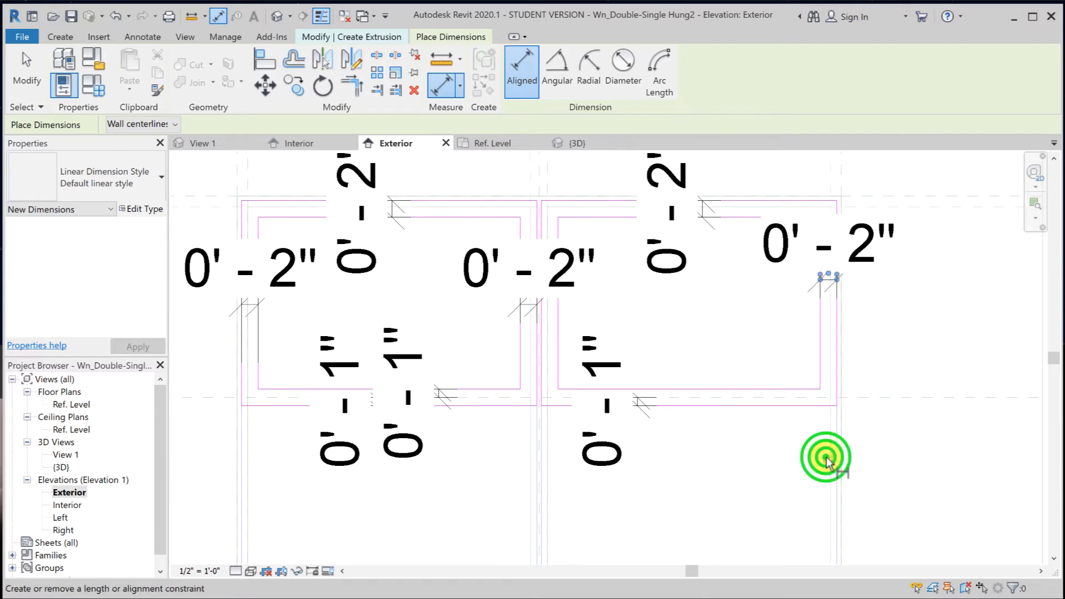
Dimension from the middle reference plane to the right sash's inner lower edge and lock it.
left_click(902, 395)
left_click(746, 384)
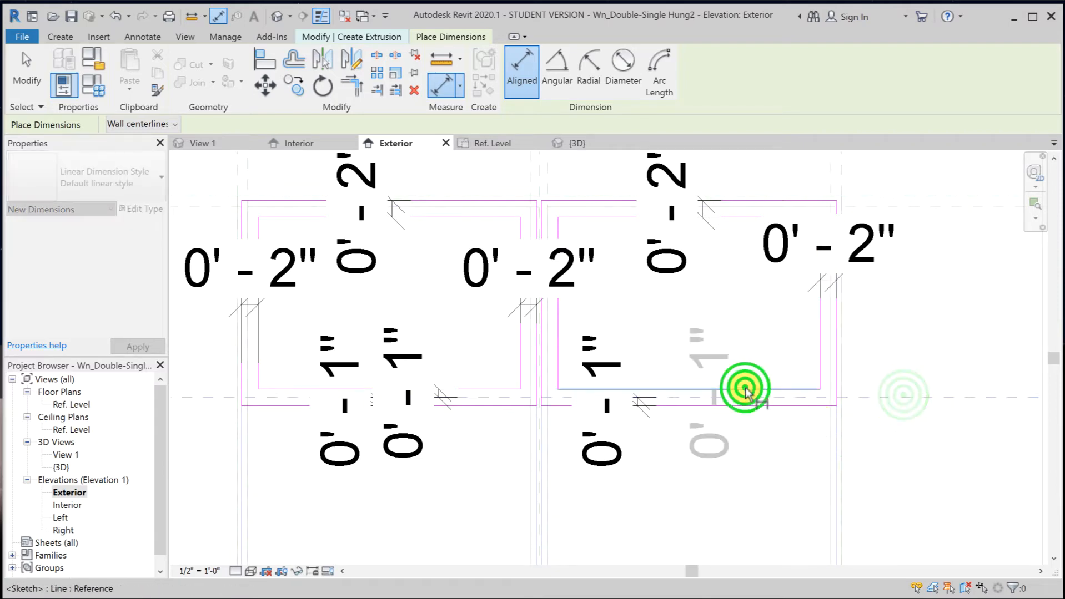
left_click(721, 325)
left_click(900, 392)
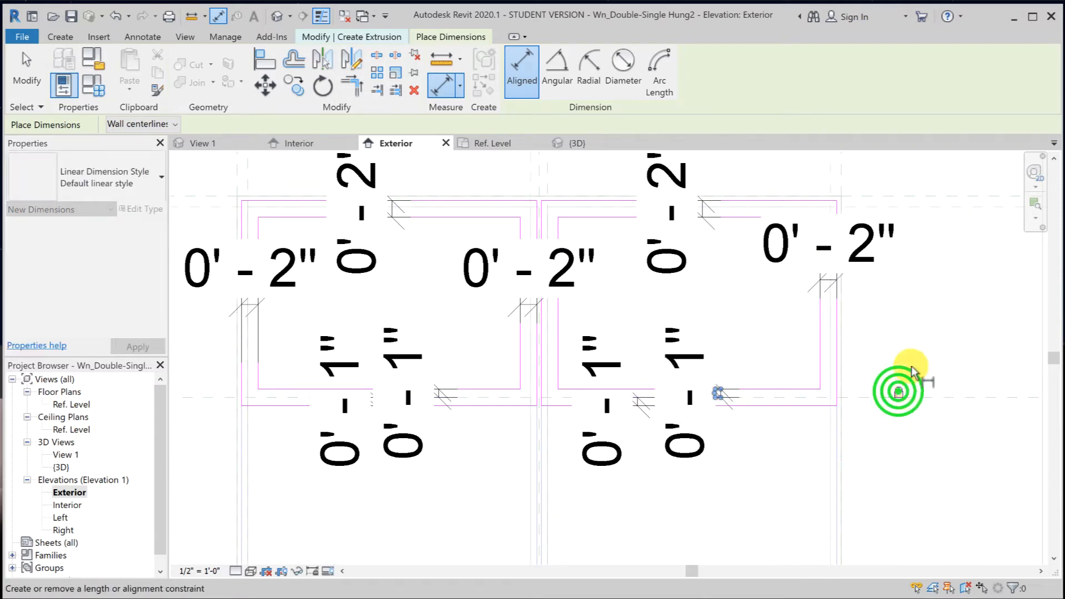
Dimension between the right sash's inner and outer left edges, picking the outer sketch line, and lock it.
left_click(558, 332)
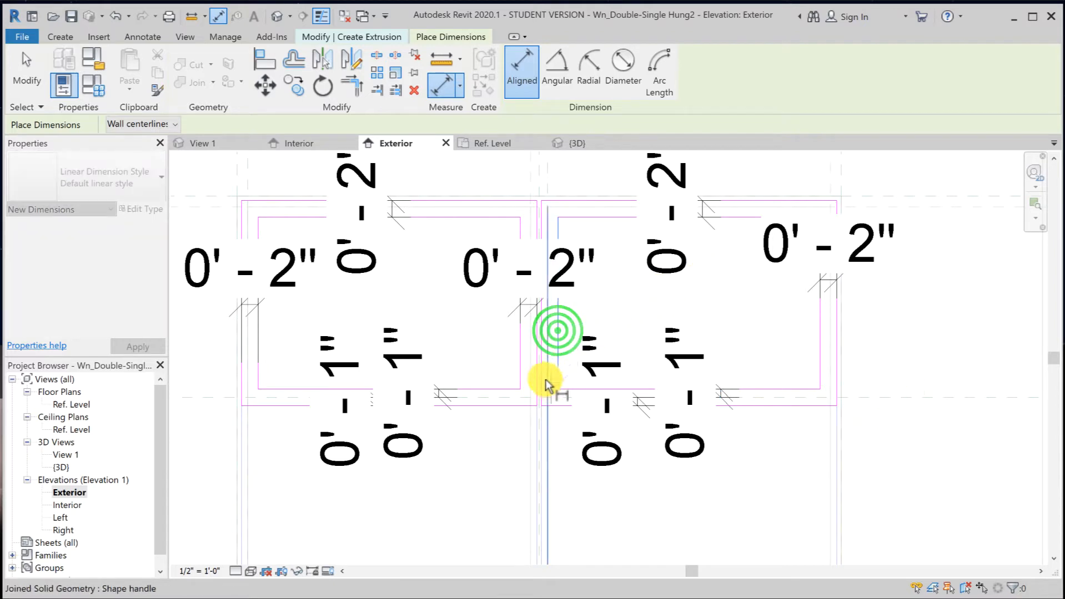
key("Tab")
key("Tab")
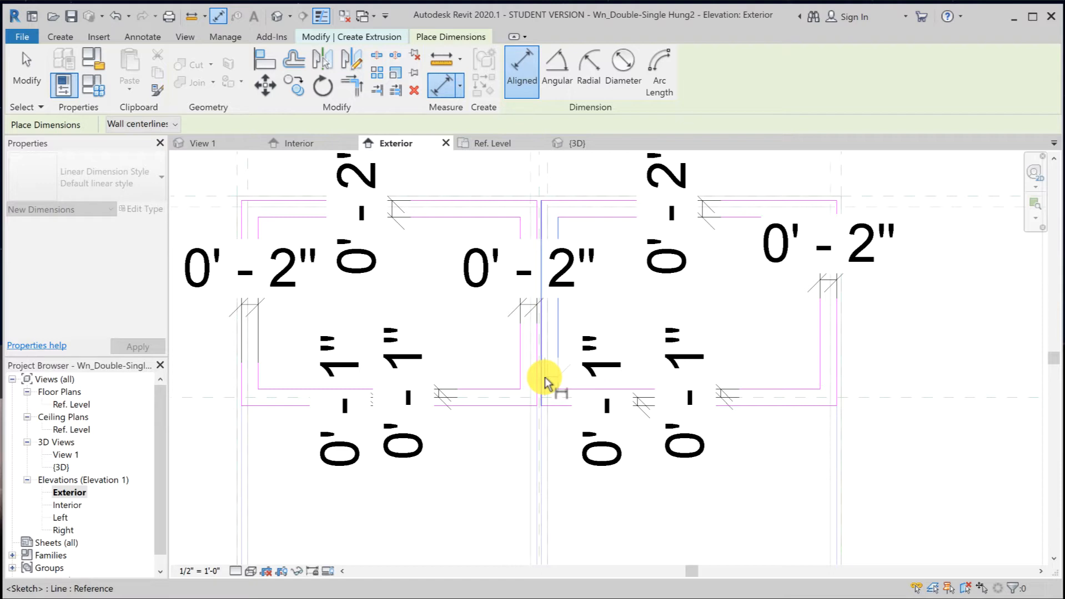
scroll(540, 316, "up", 5)
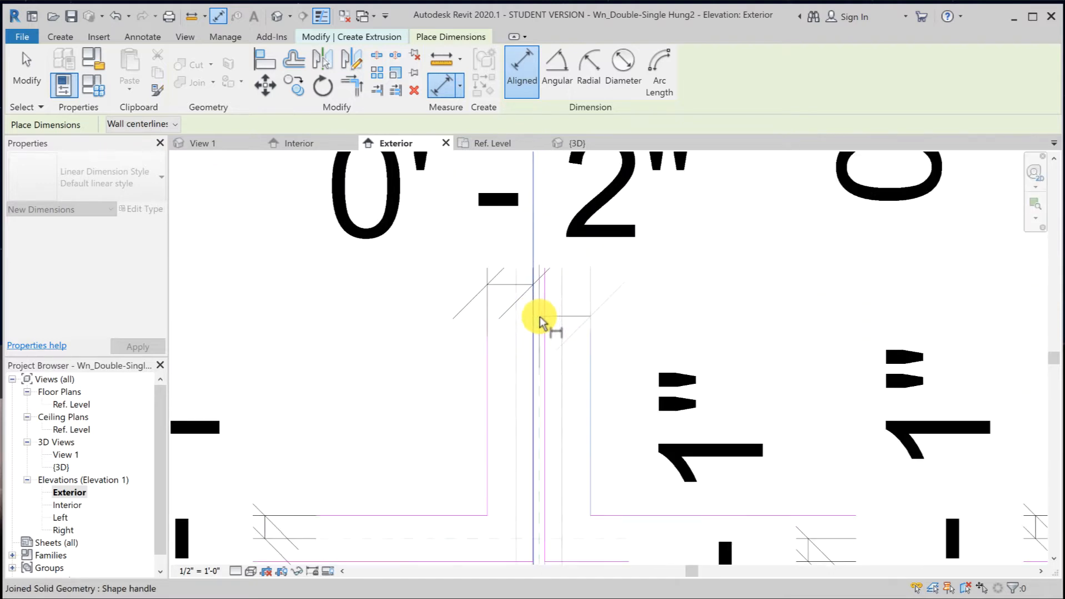
scroll(540, 316, "up", 2)
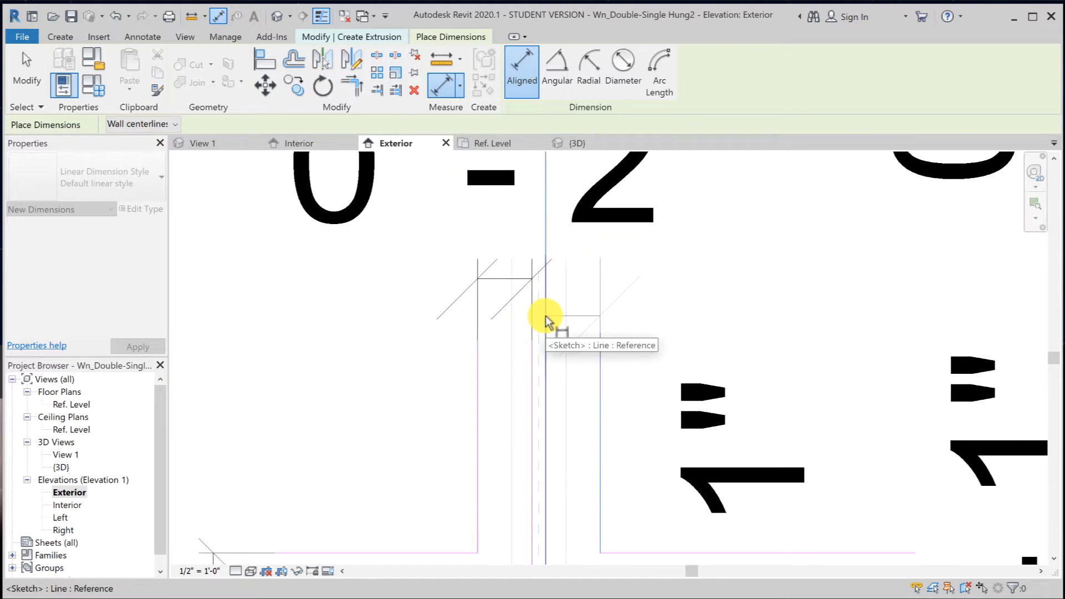
left_click(545, 316)
scroll(686, 335, "down", 1)
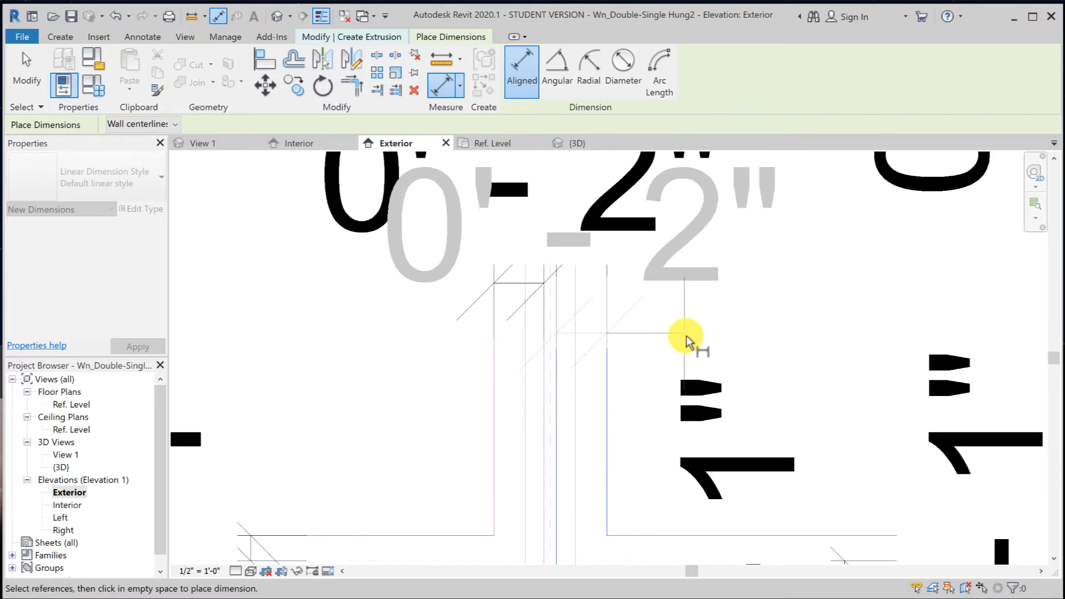
scroll(686, 336, "down", 3)
left_click(715, 326)
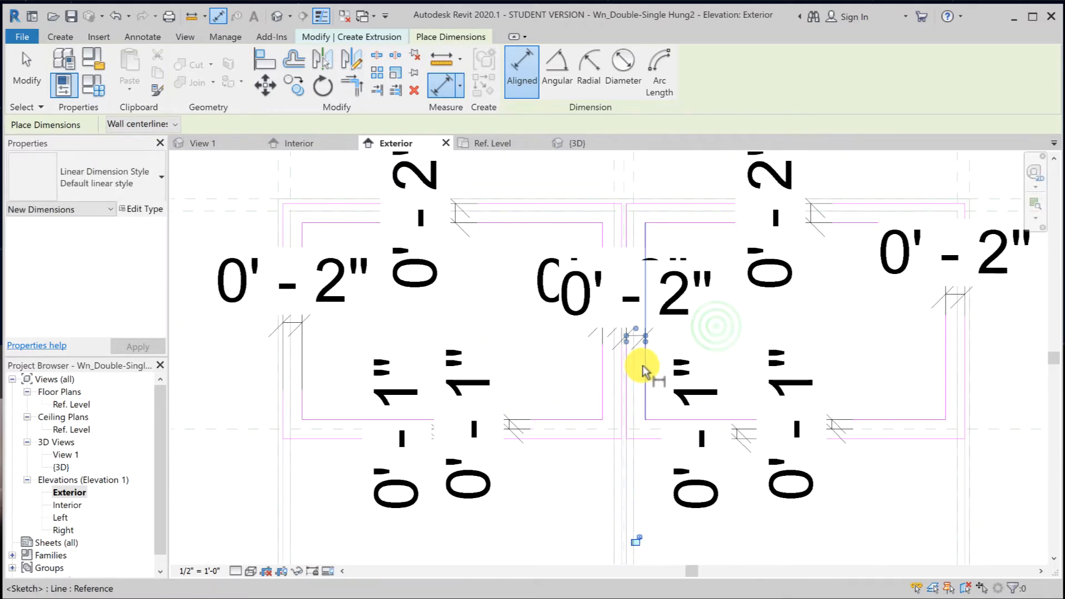
scroll(642, 365, "down", 1)
left_click(638, 513)
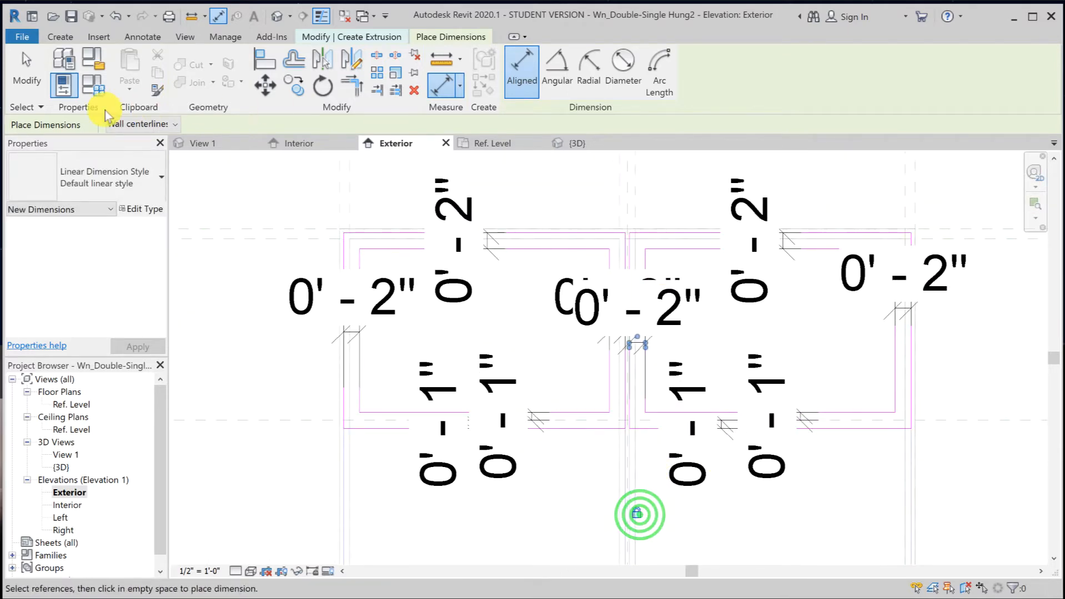
Check the lock on each dimension of the left and right upper sash profiles in the extrusion sketch.
left_click(25, 72)
left_click(753, 272)
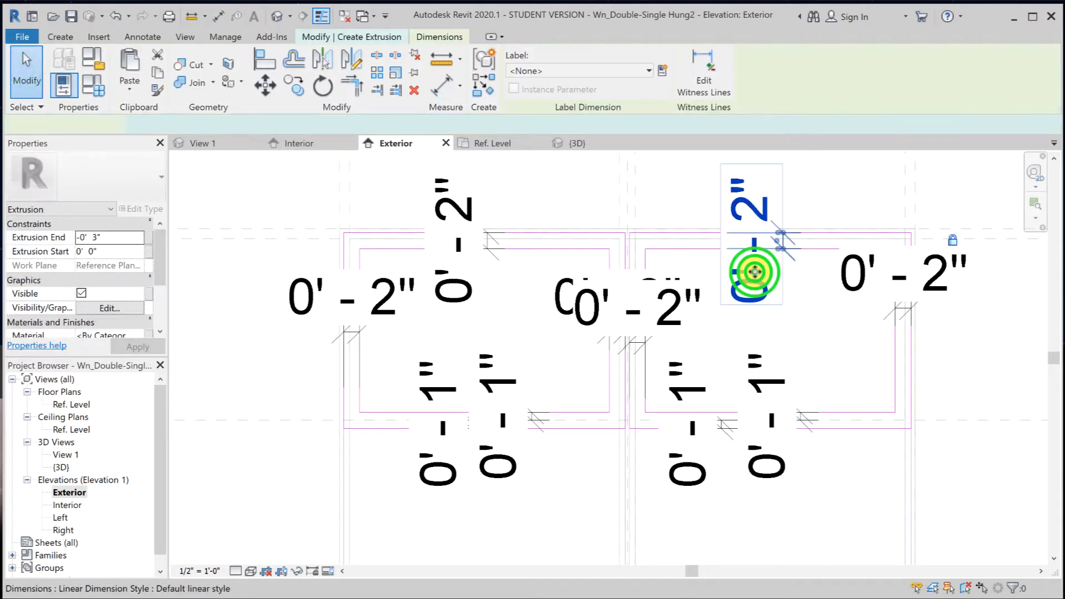
left_click(871, 285)
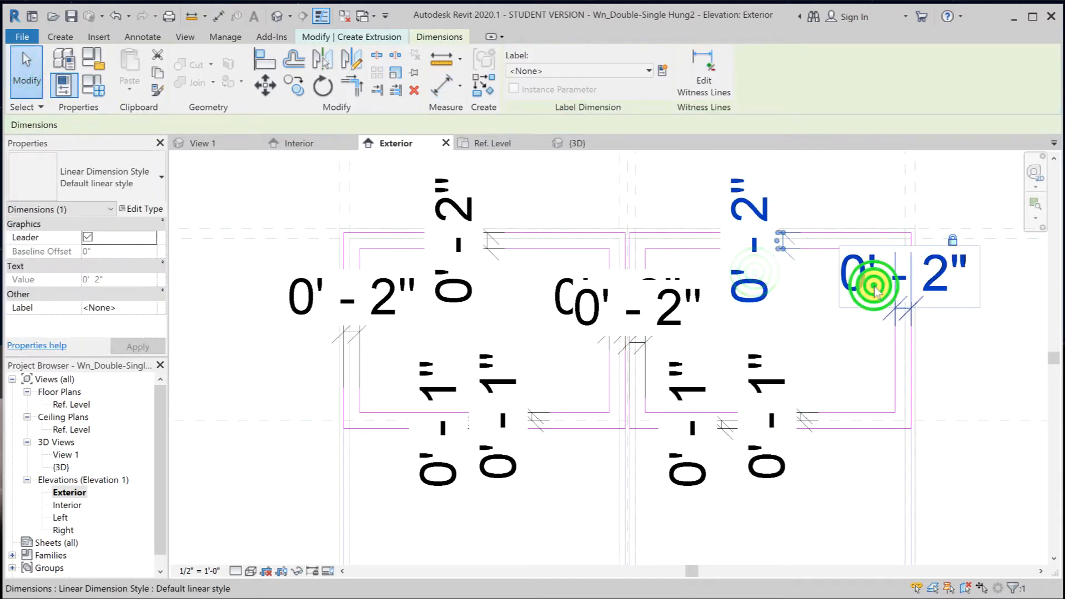
left_click(777, 391)
left_click(696, 390)
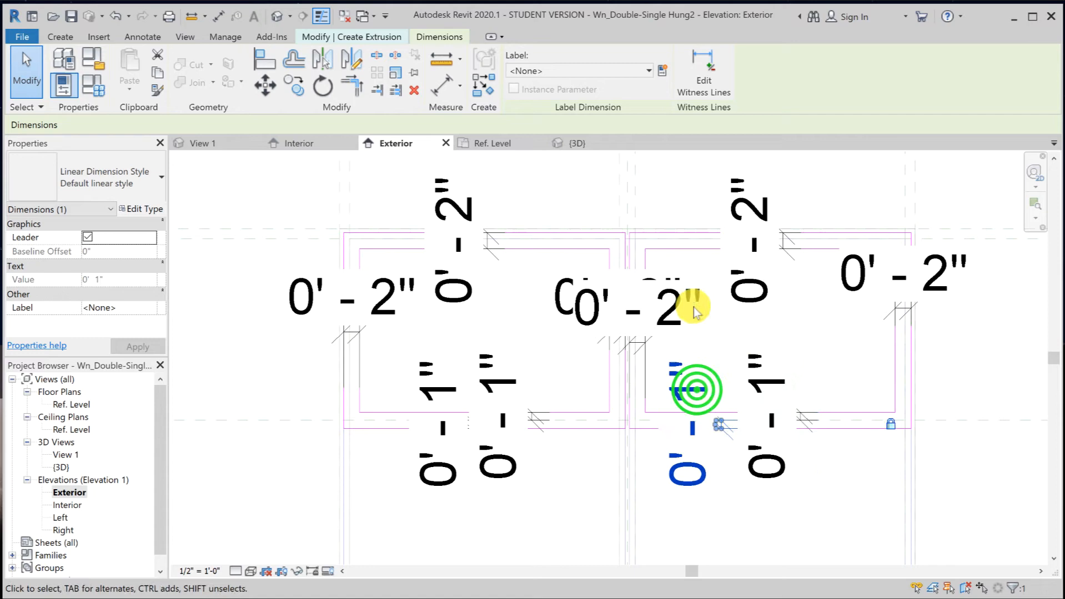
left_click(658, 311)
left_click(562, 280)
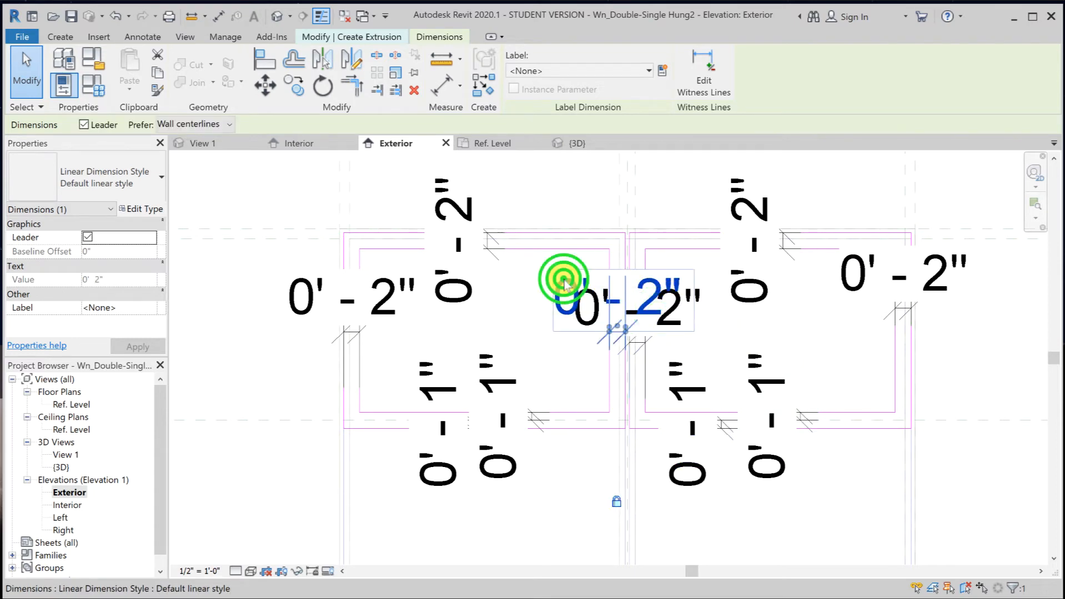
left_click(499, 455)
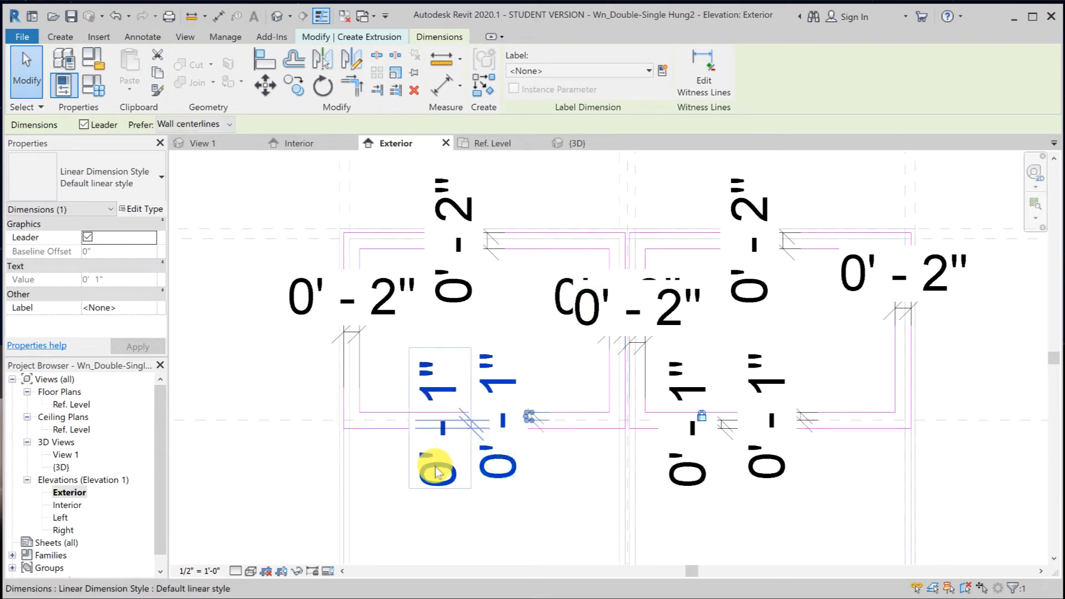
left_click(436, 469)
left_click(368, 293)
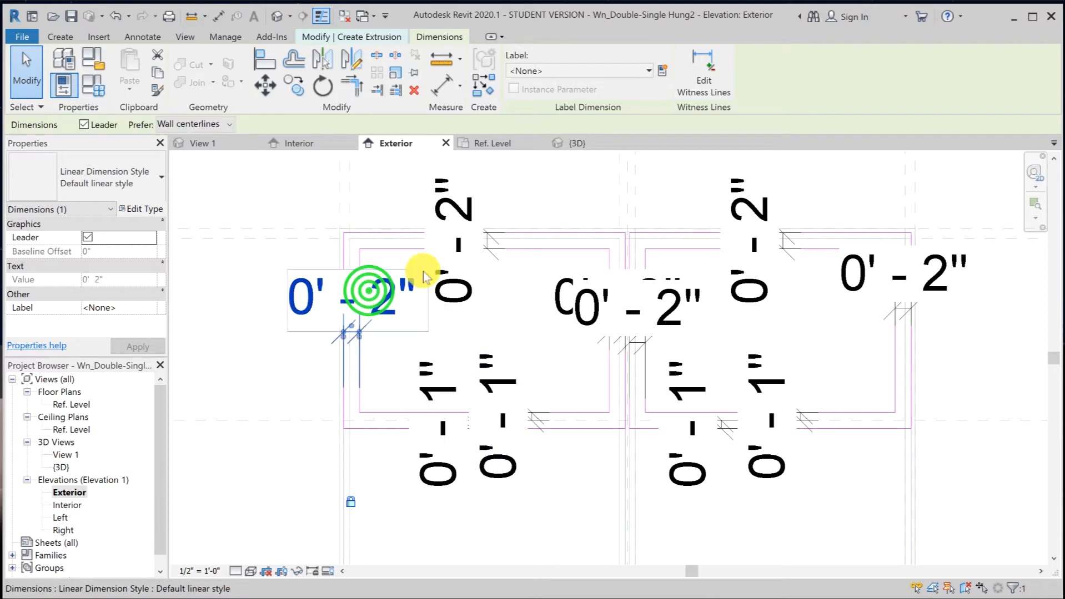
left_click(448, 283)
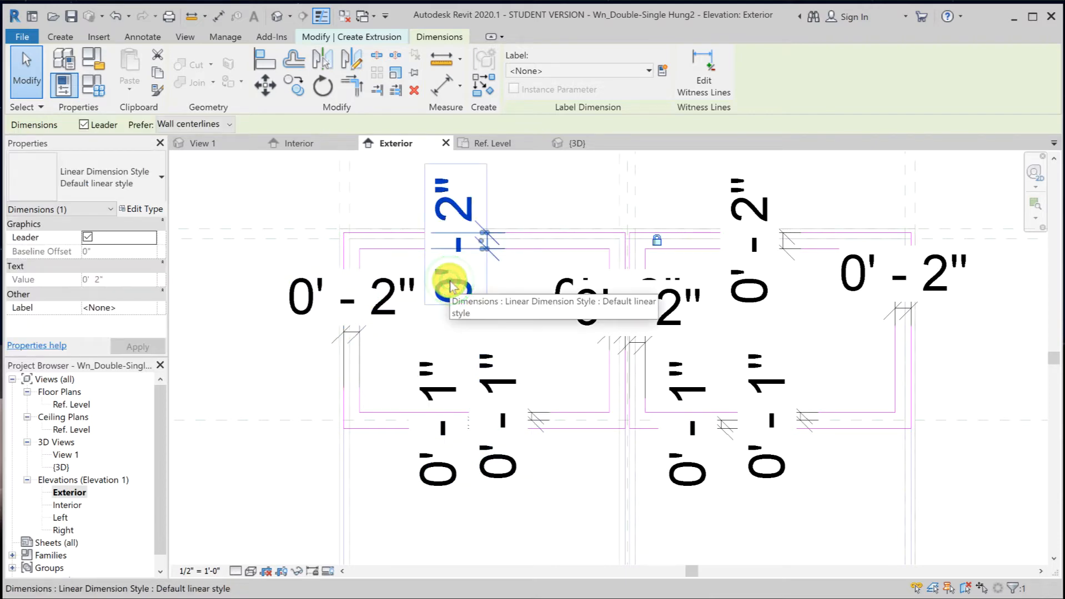
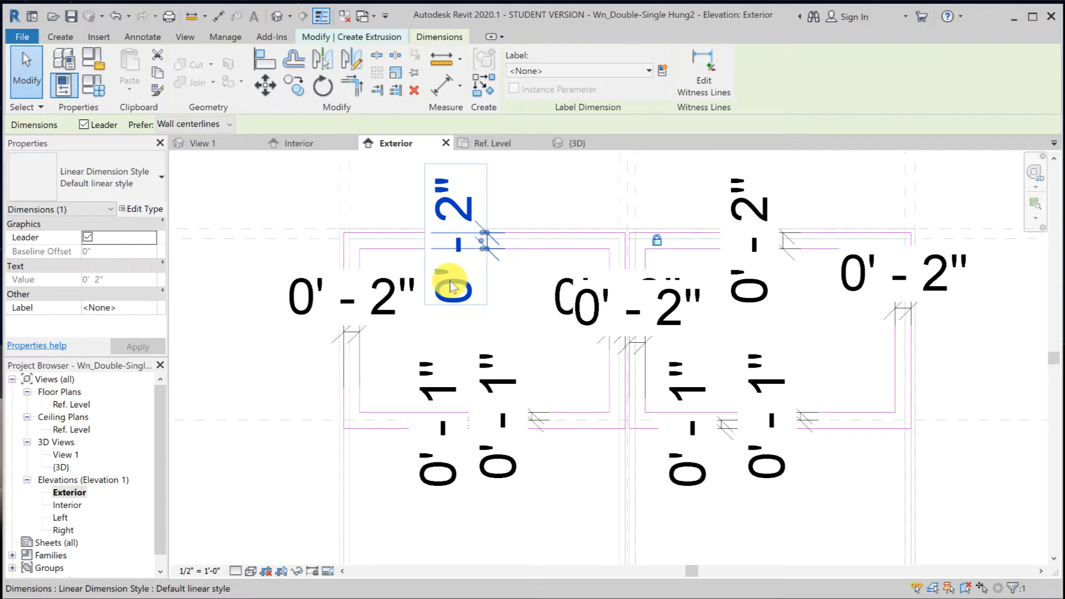
Check the extrusion sketch's work plane setting and keep Reference Plane : Exterior.
left_click(346, 33)
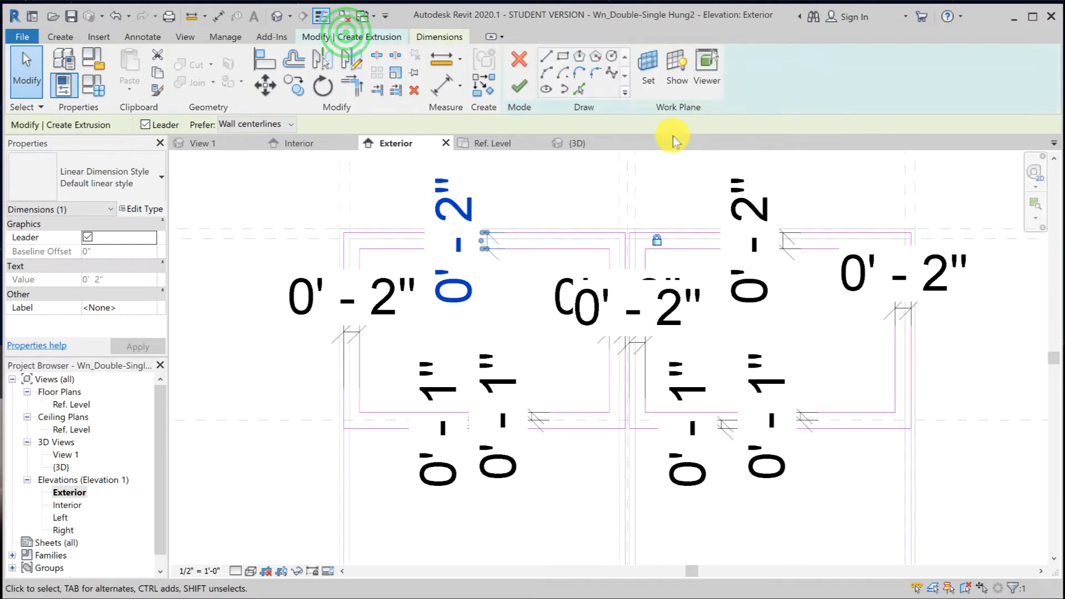
left_click(649, 75)
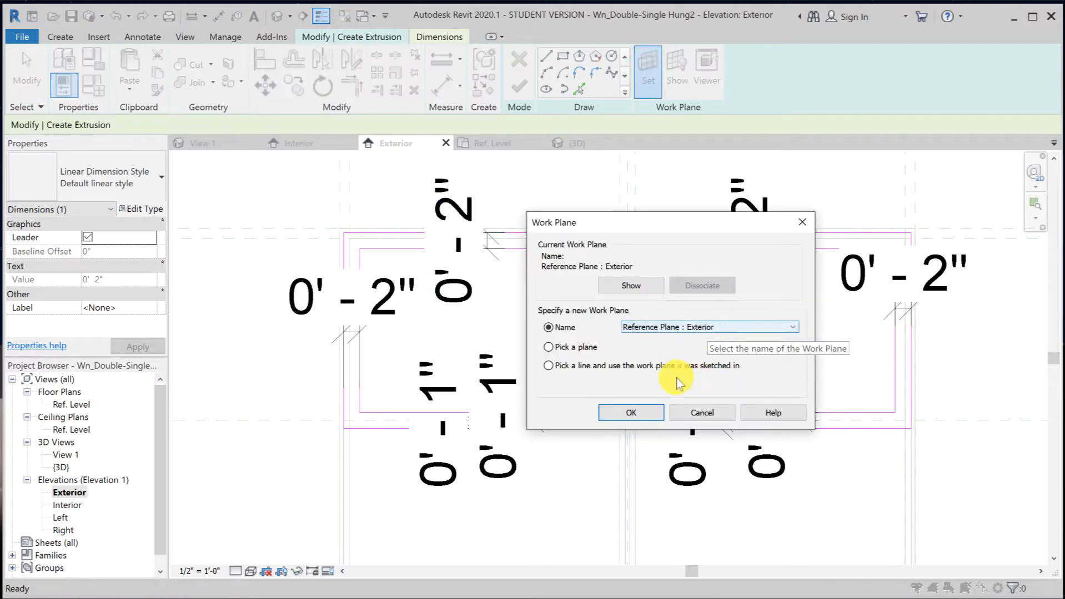
left_click(639, 411)
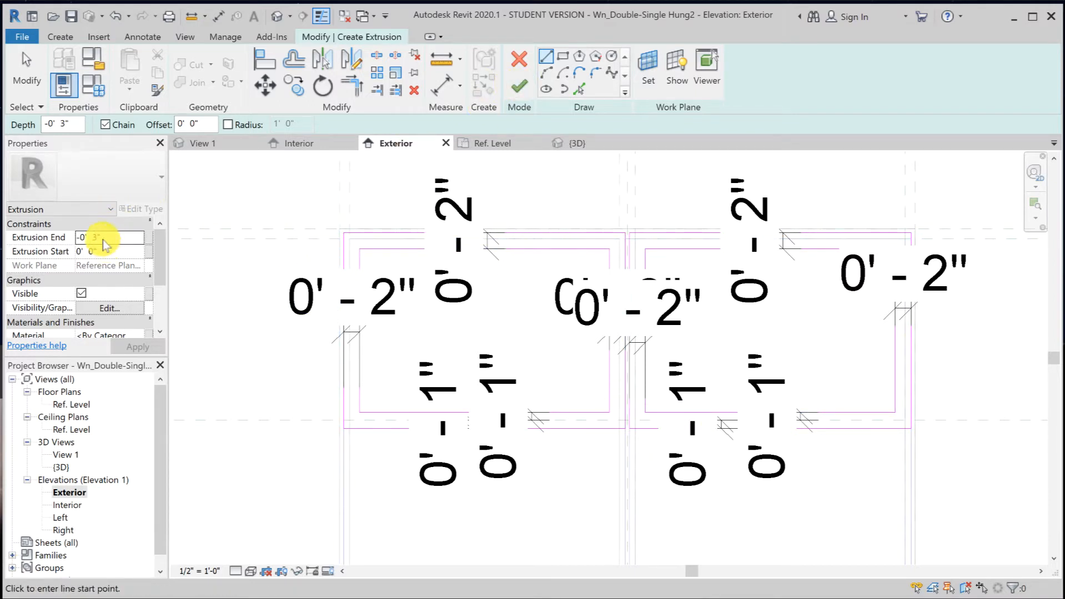
Set the upper sash's extrusion end to -0' 1 1/2", finish the sketch and deselect the extrusion.
left_click(95, 239)
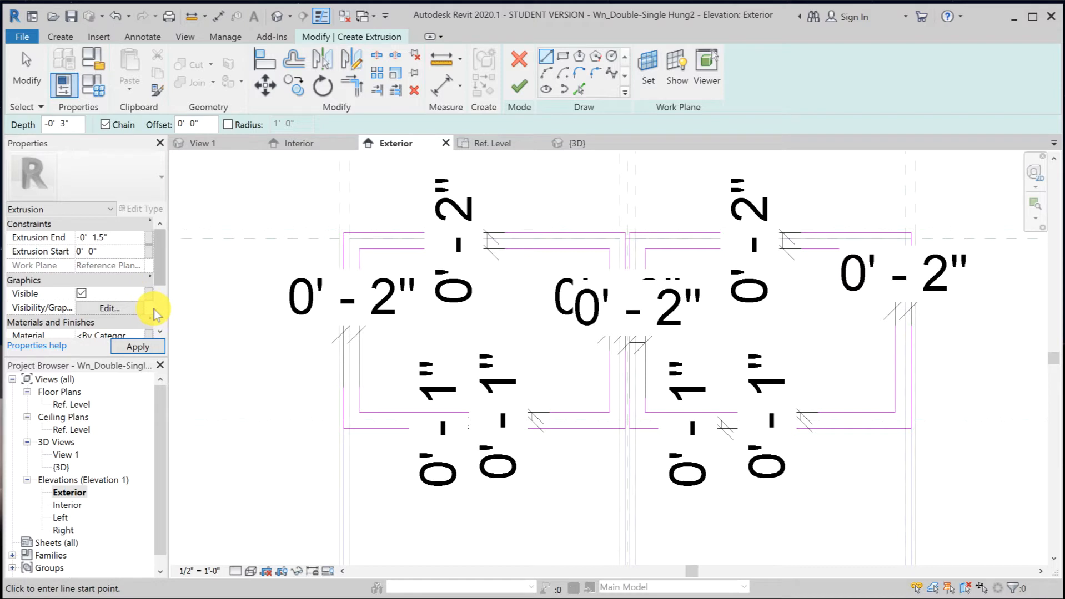
left_click(147, 350)
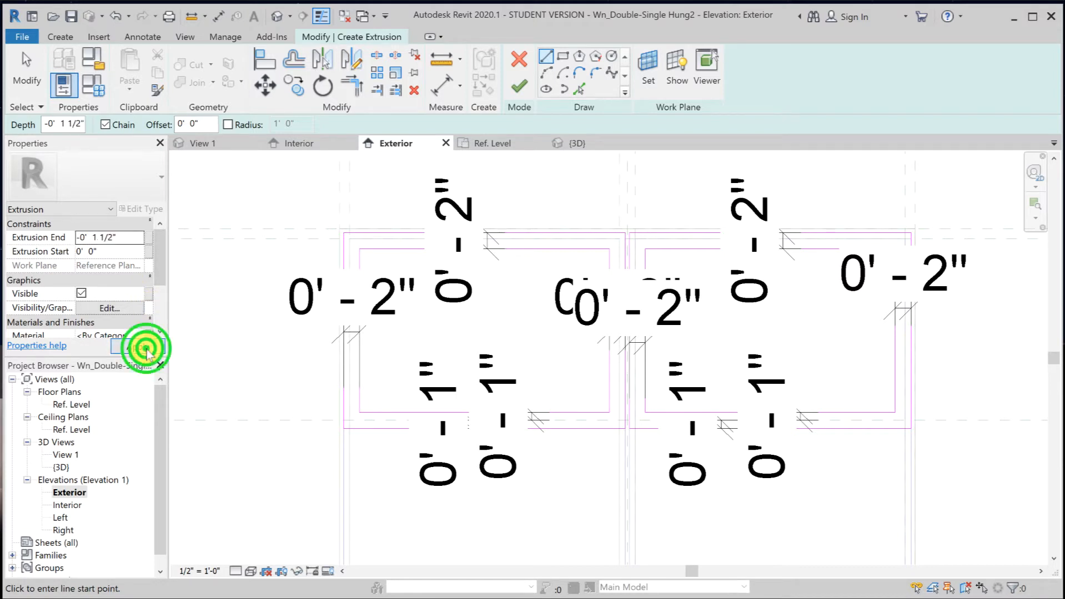
left_click(517, 85)
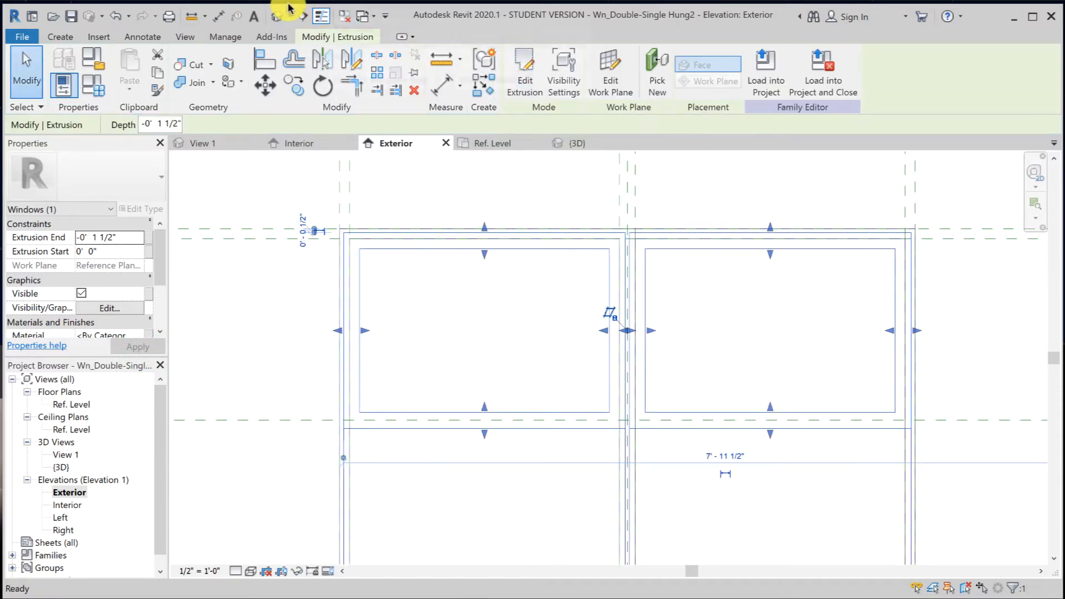
left_click(228, 262)
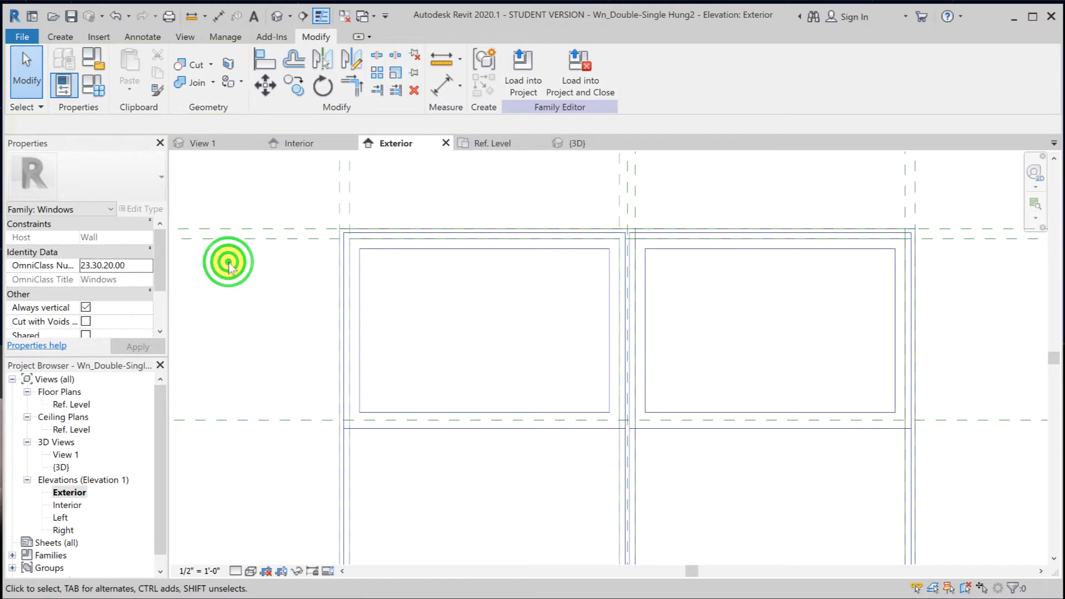
Set the Exterior elevation's visual style to Hidden Line.
left_click(250, 571)
left_click(276, 502)
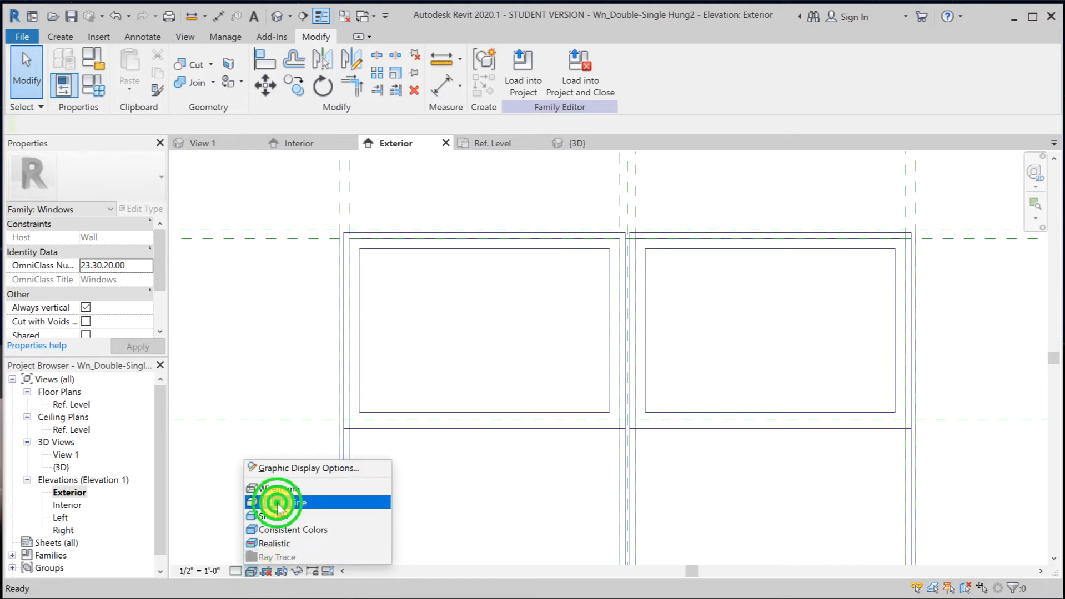
left_click(277, 358)
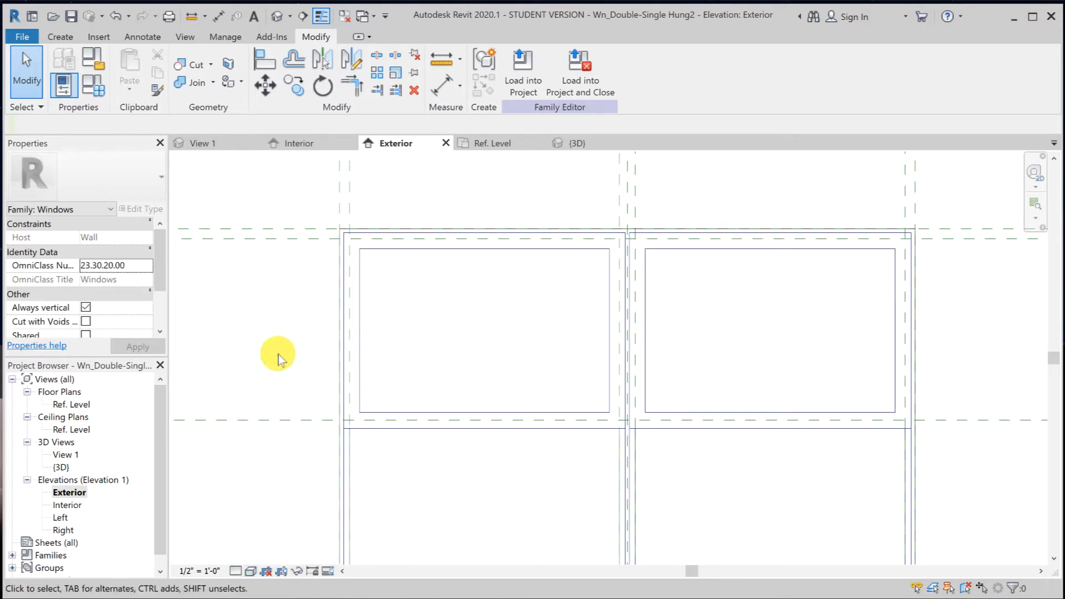
Inspect the upper sash extrusion in the 3D view and return to the whole window in the Exterior elevation.
left_click(276, 17)
scroll(375, 230, "down", 5)
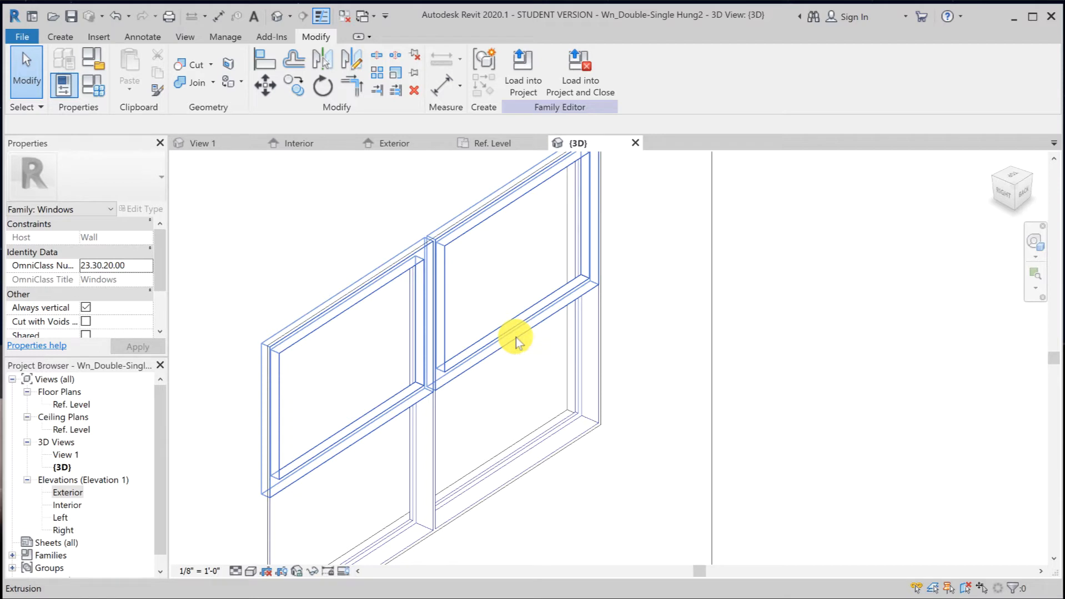
double_click(67, 492)
key("z")
key("f")
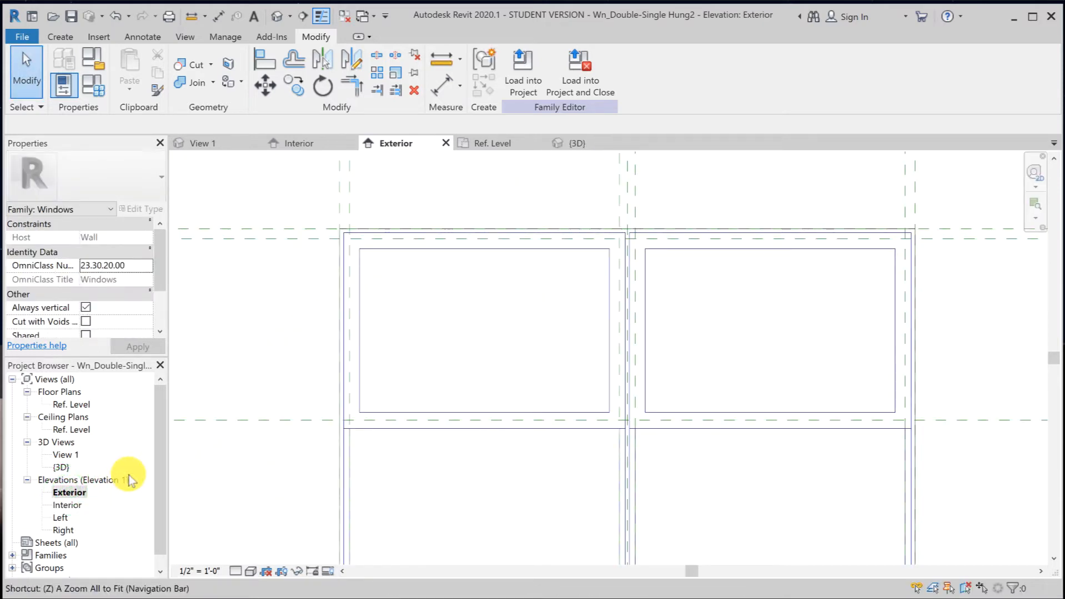
Flex the window family by applying a Width of 3' 0" and a Height of 5' 0" in the family types.
left_click(94, 82)
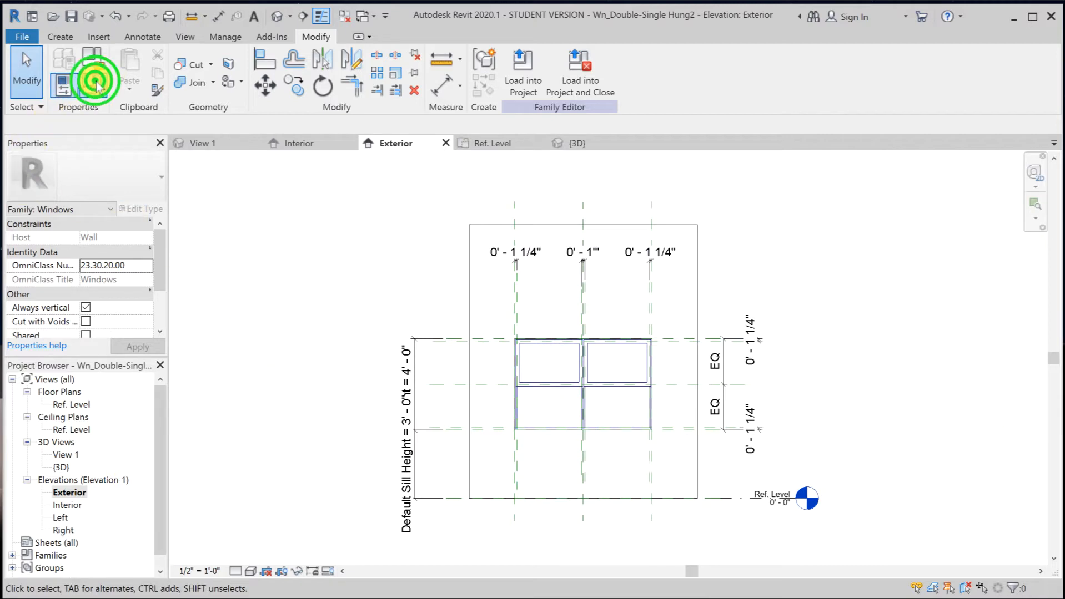
double_click(183, 270)
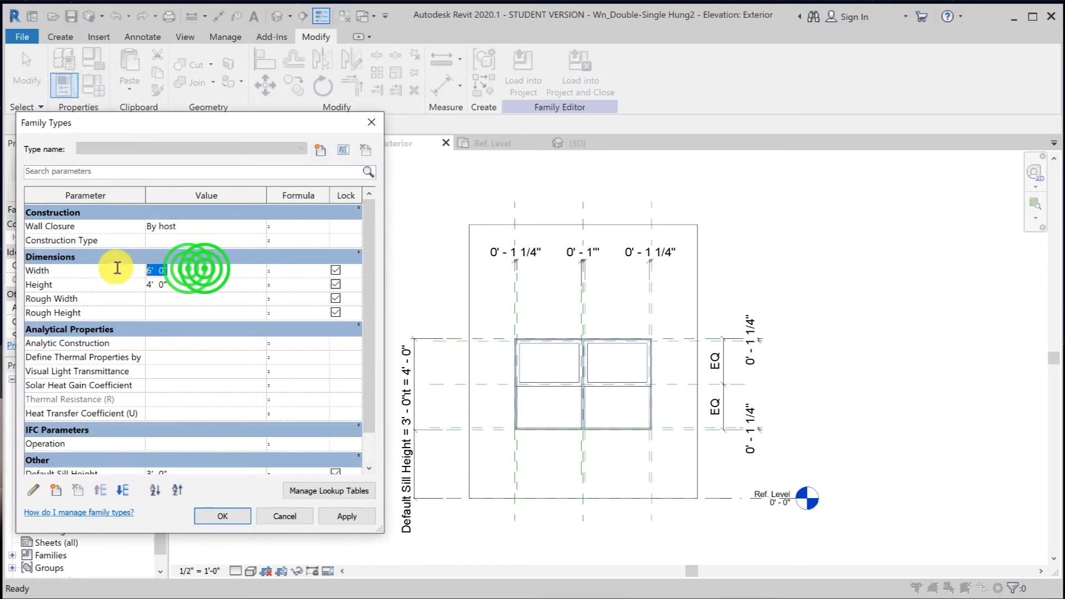
type("3")
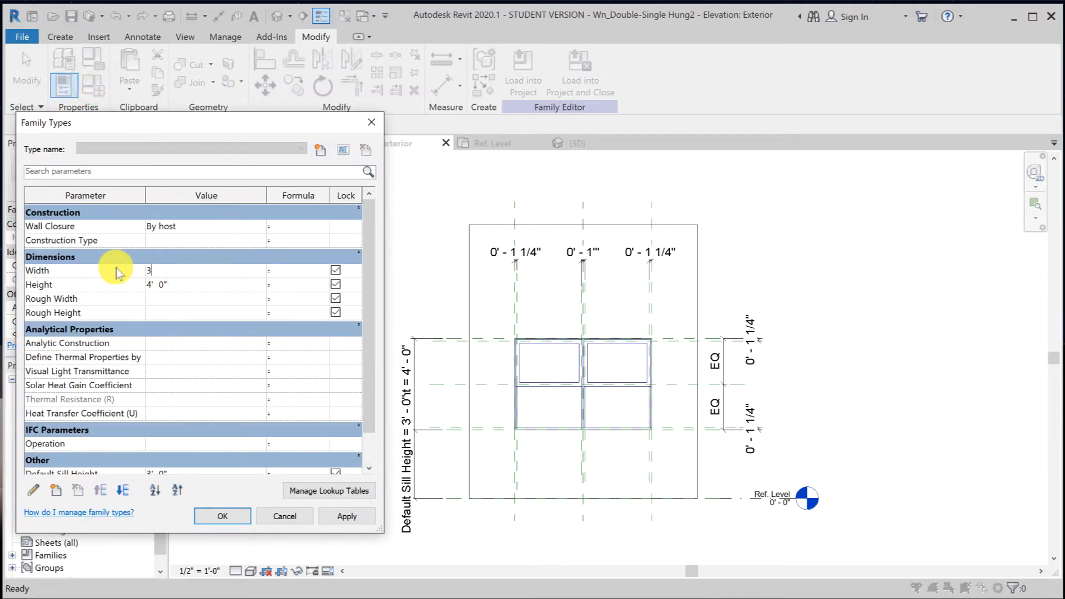
double_click(200, 284)
left_click(345, 516)
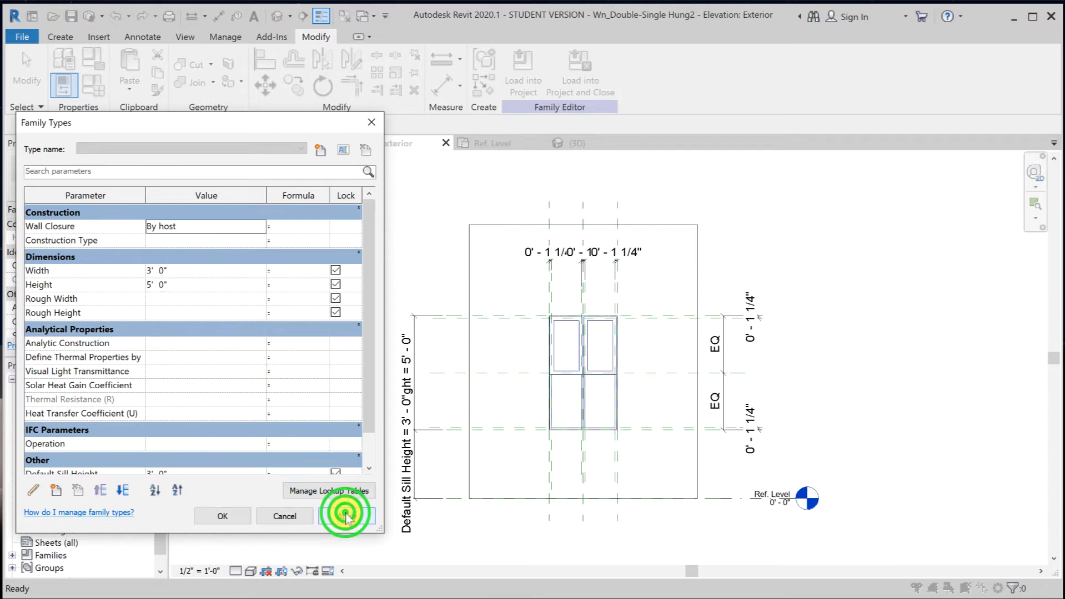
Flex the family again by applying a Width of 6' 0" and a Height of 3' 0".
double_click(194, 271)
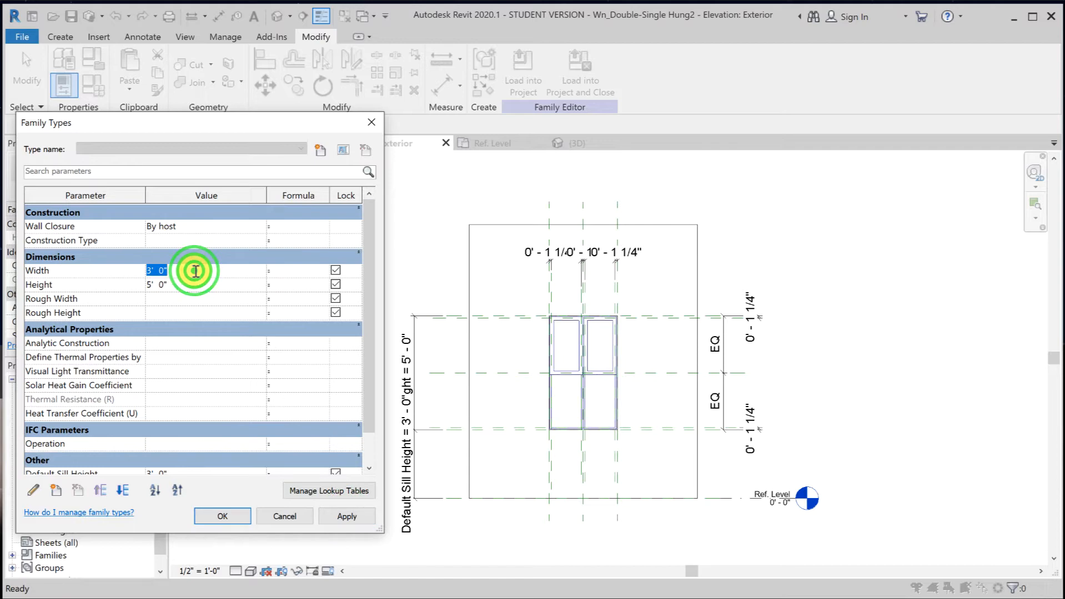
type("6")
double_click(186, 284)
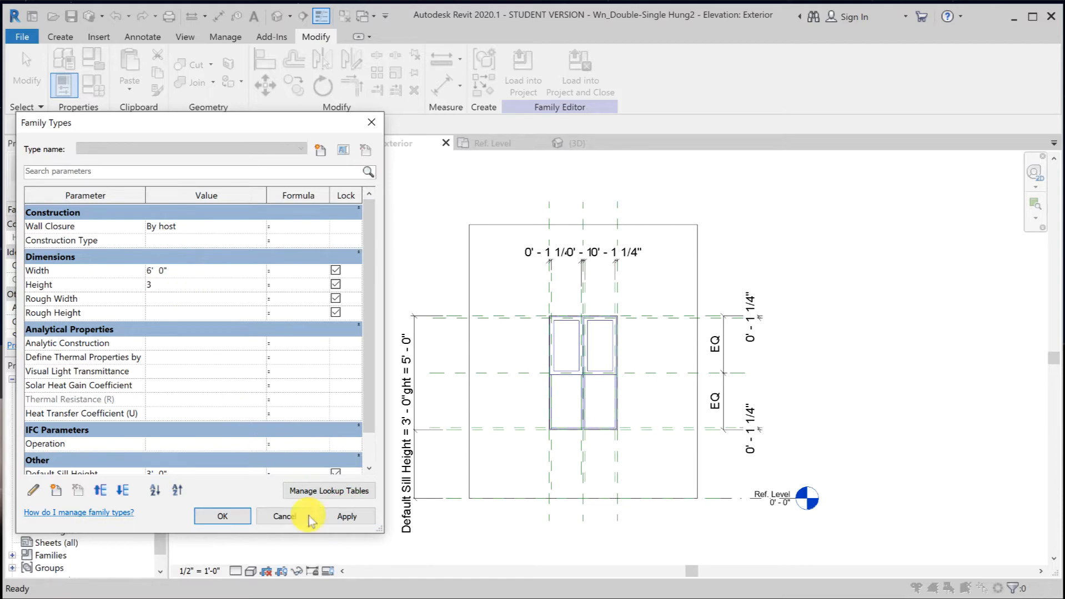
left_click(344, 517)
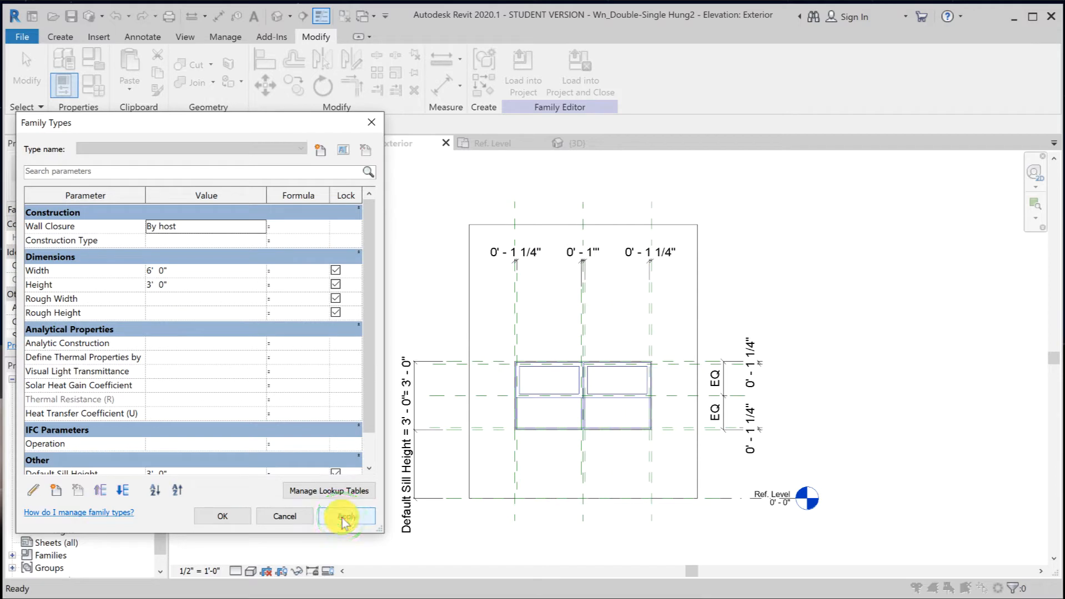
Set the family's Height to 4' 0", apply it and close the family types.
double_click(187, 285)
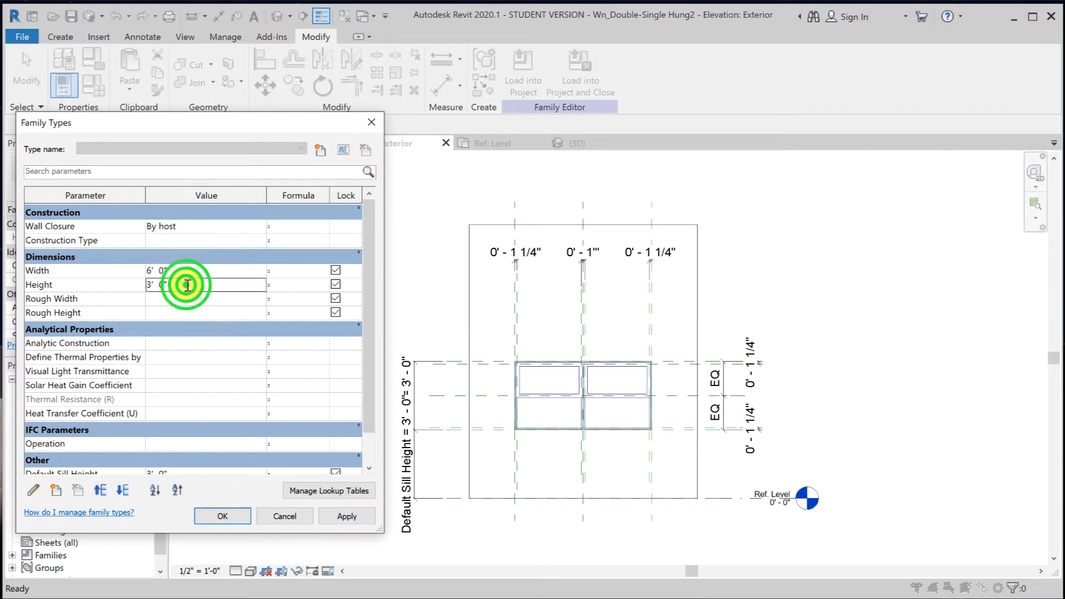
type("4")
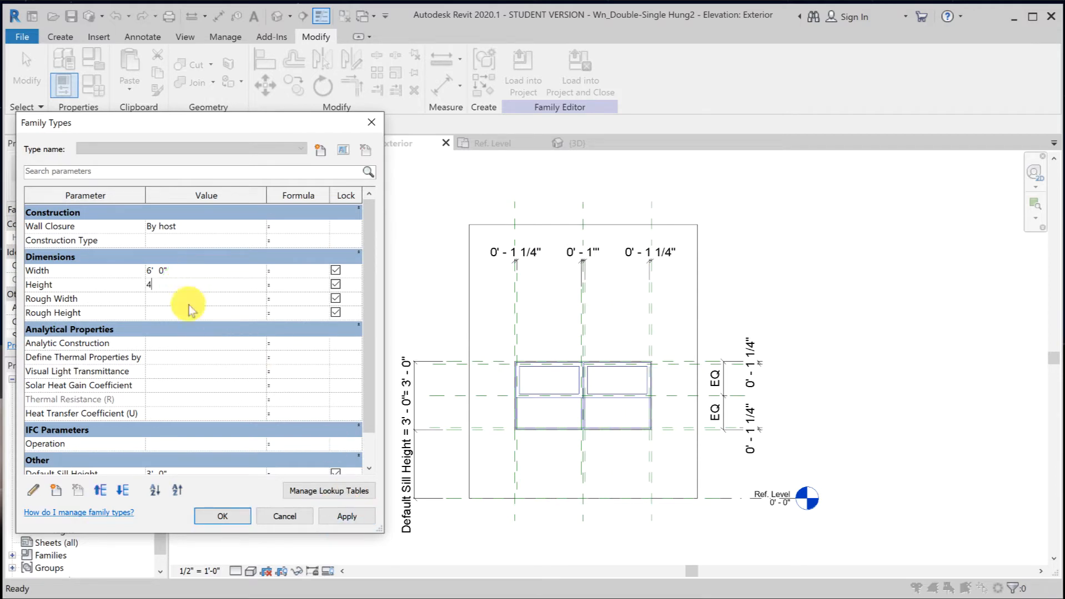
left_click(355, 515)
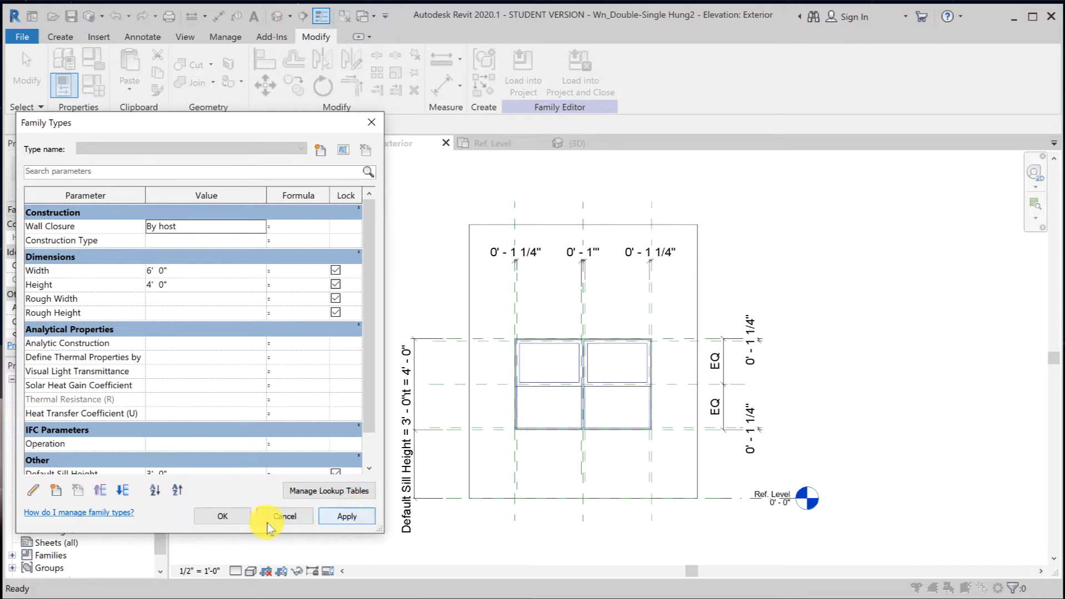
left_click(216, 518)
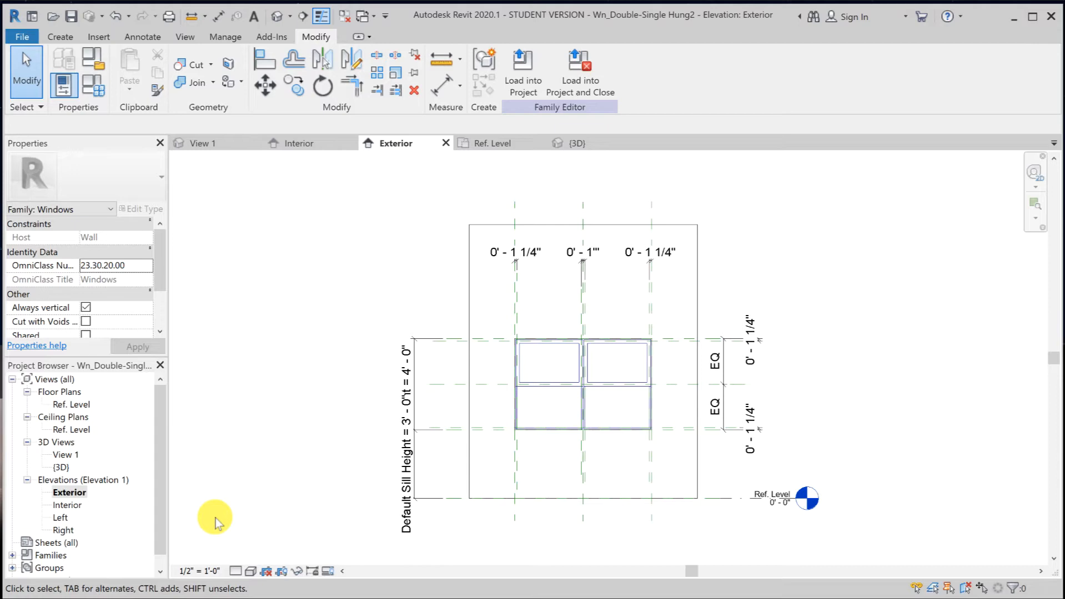
Start a new extrusion and sketch a rectangle about 1' 11" by 1' 0" inside each of the two upper sash openings.
scroll(601, 379, "up", 5)
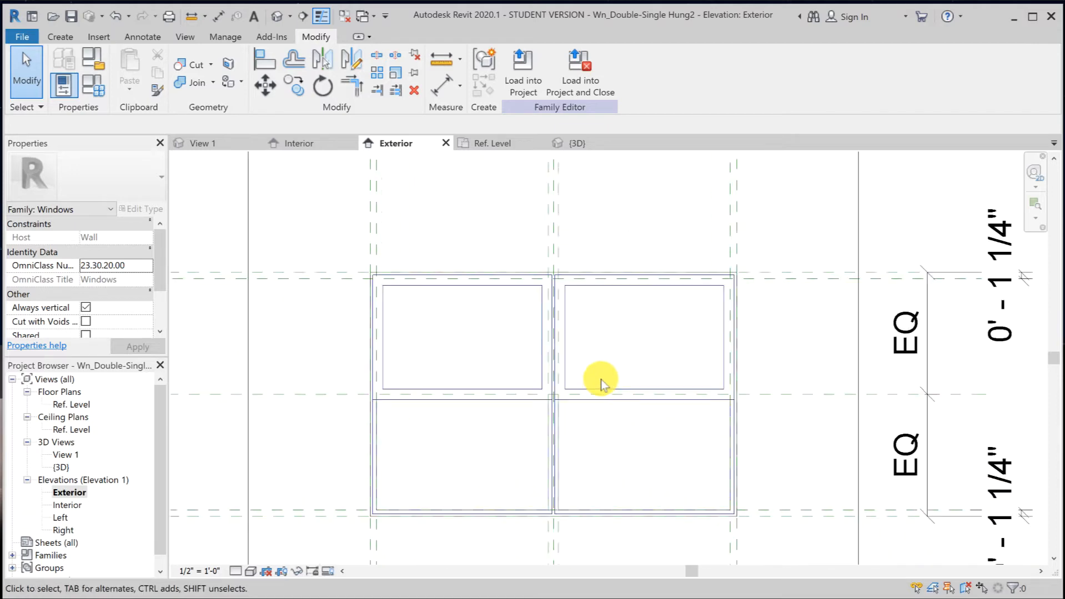
scroll(601, 379, "up", 2)
middle_click_drag(604, 372, 640, 424)
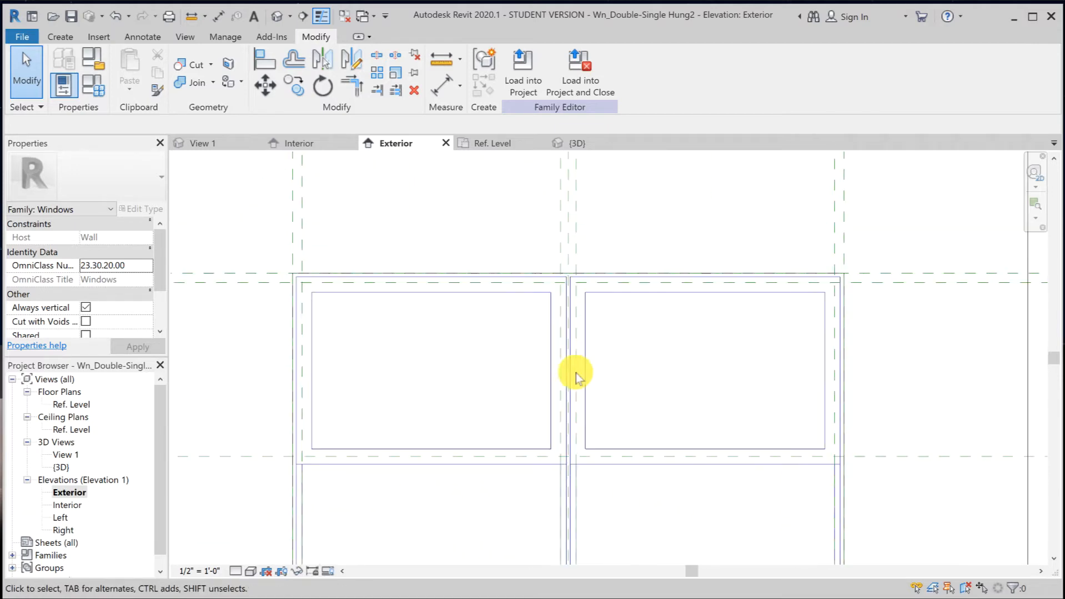
left_click(60, 36)
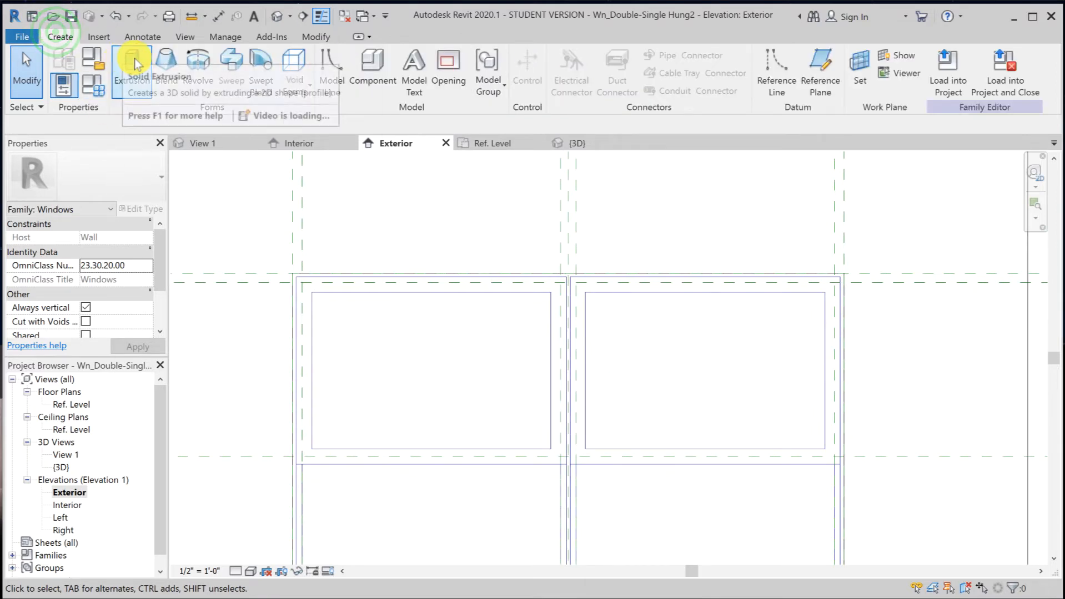
left_click(136, 64)
left_click(562, 56)
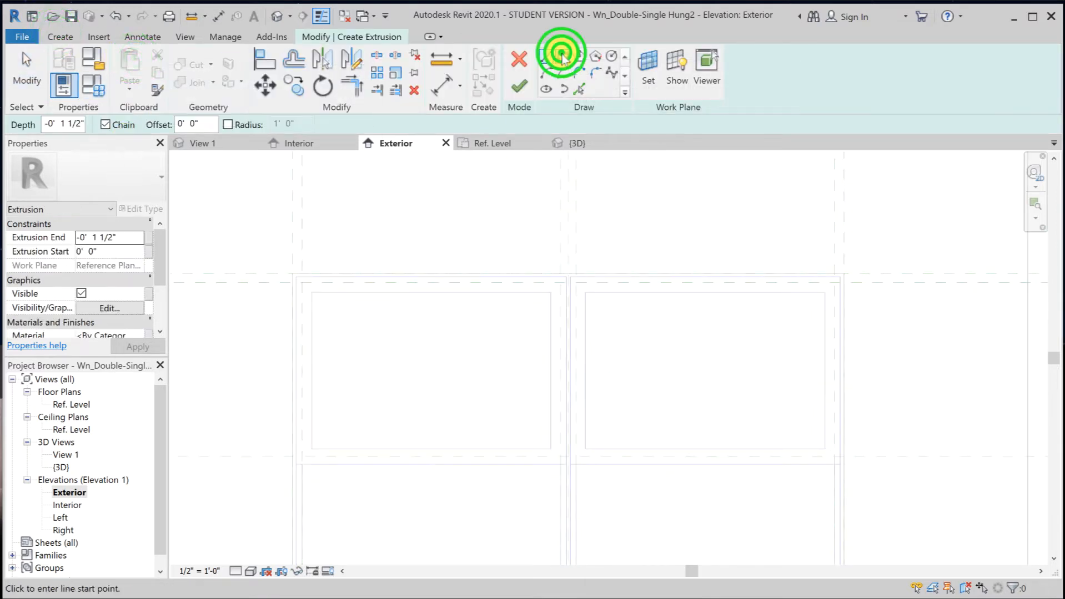
left_click(342, 320)
left_click(519, 412)
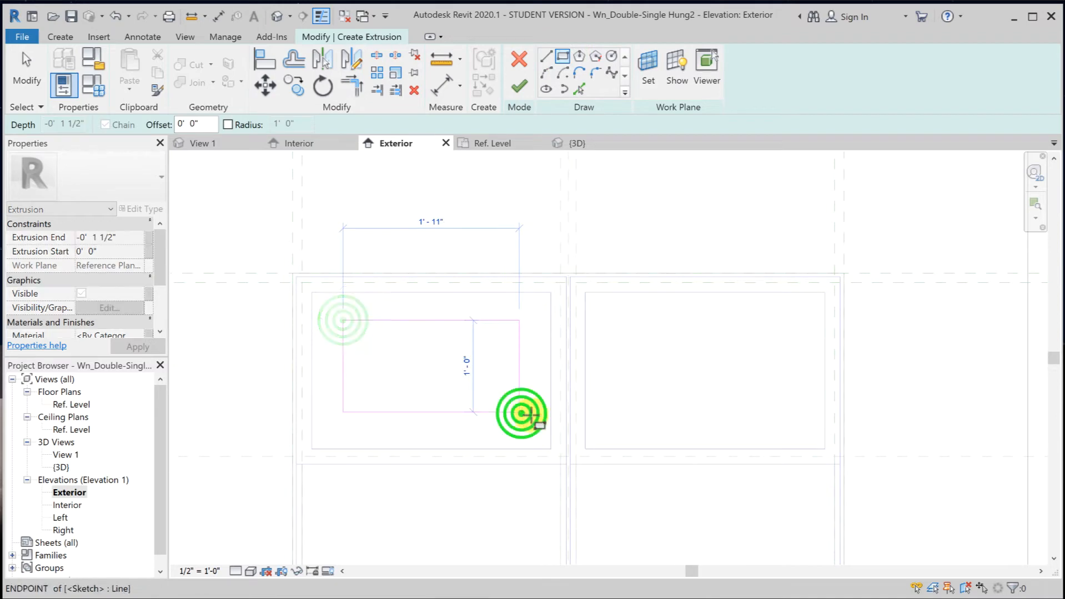
left_click(618, 321)
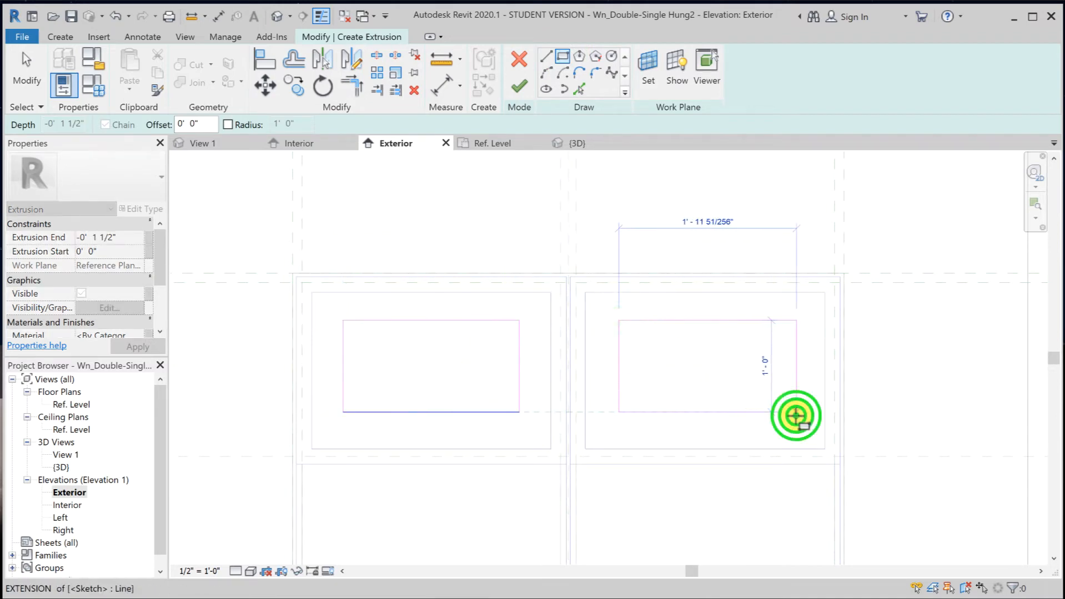
left_click(796, 415)
left_click(18, 78)
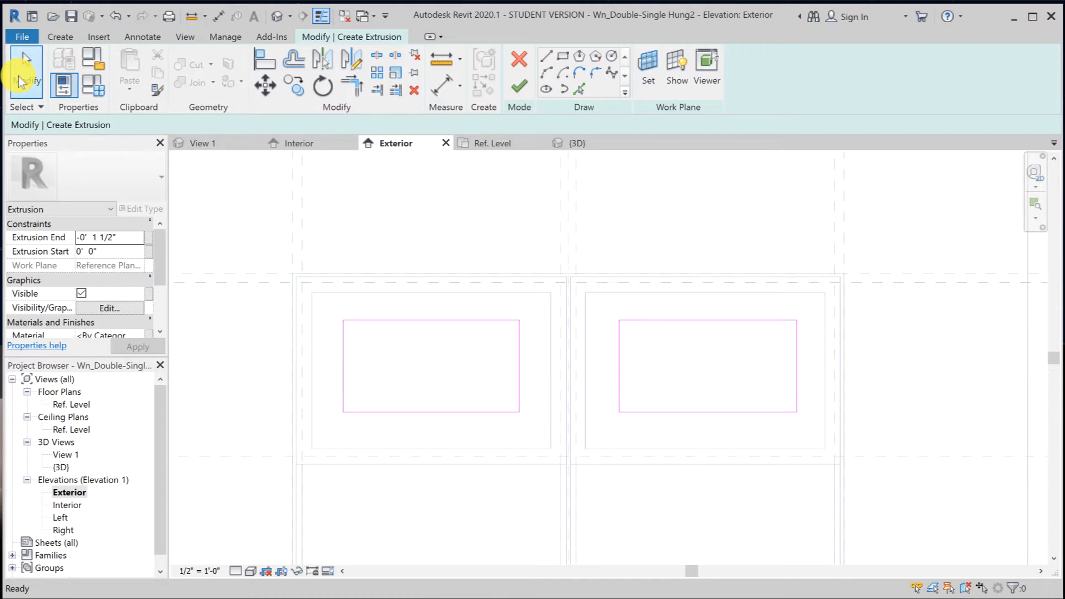
Align and lock the top edges of both sketched pane rectangles to the inner top edges of the upper sash frames.
key("a")
key("l")
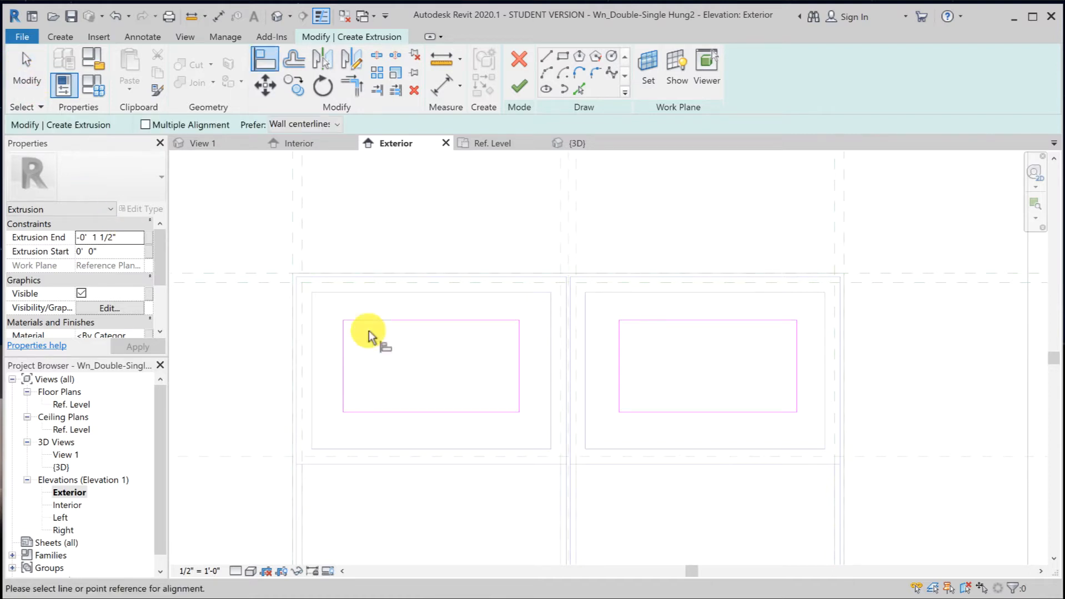
left_click(400, 291)
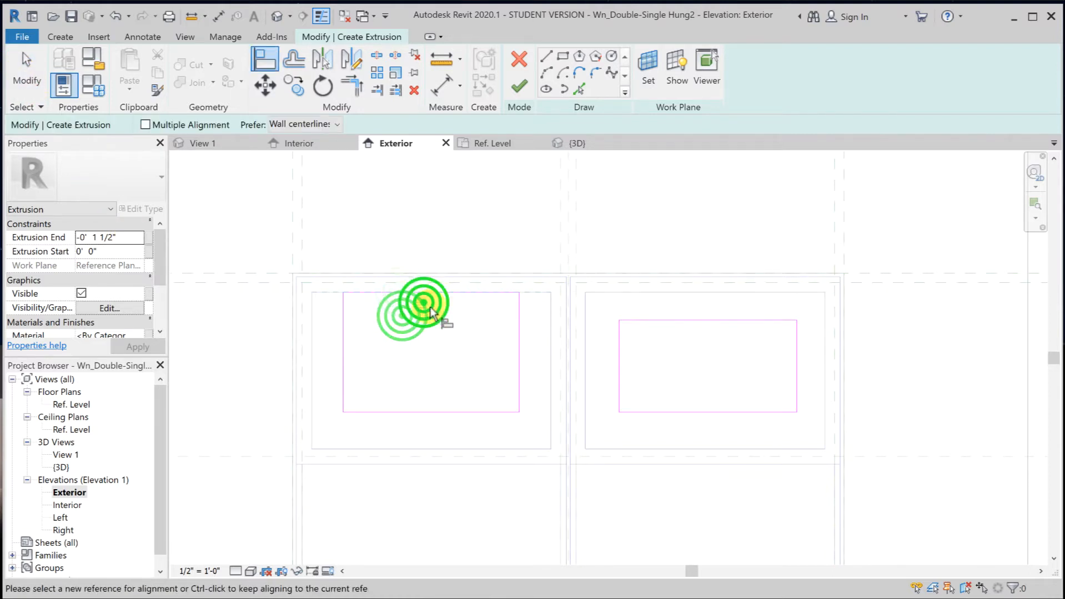
left_click(678, 314)
left_click(678, 321)
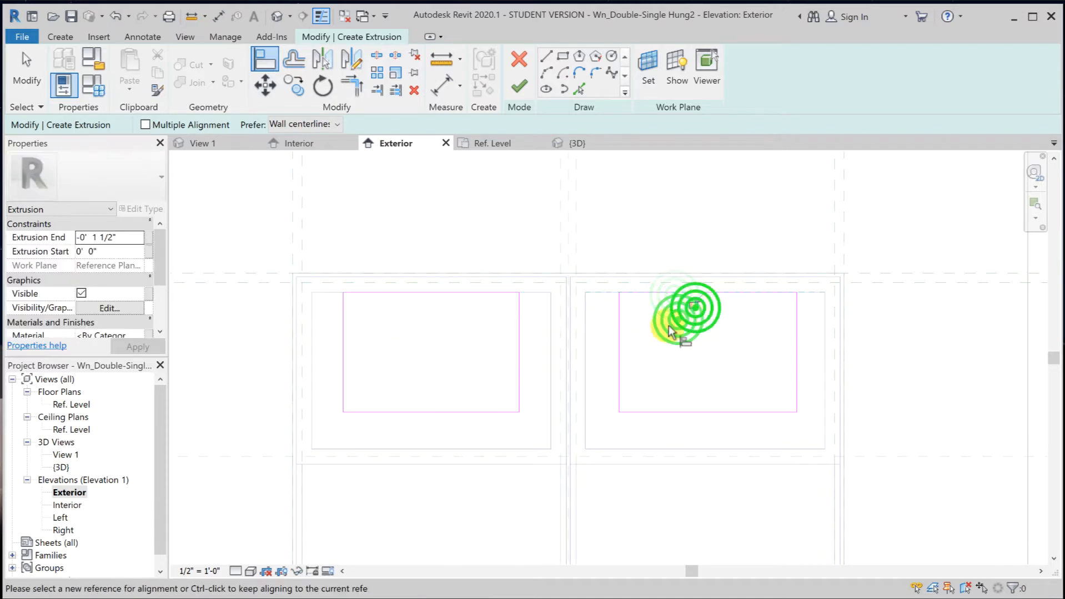
Align and lock the left, bottom and right sketch lines of the right pane rectangle to the inner edges of its sash frame.
left_click(588, 345)
left_click(621, 349)
left_click(598, 375)
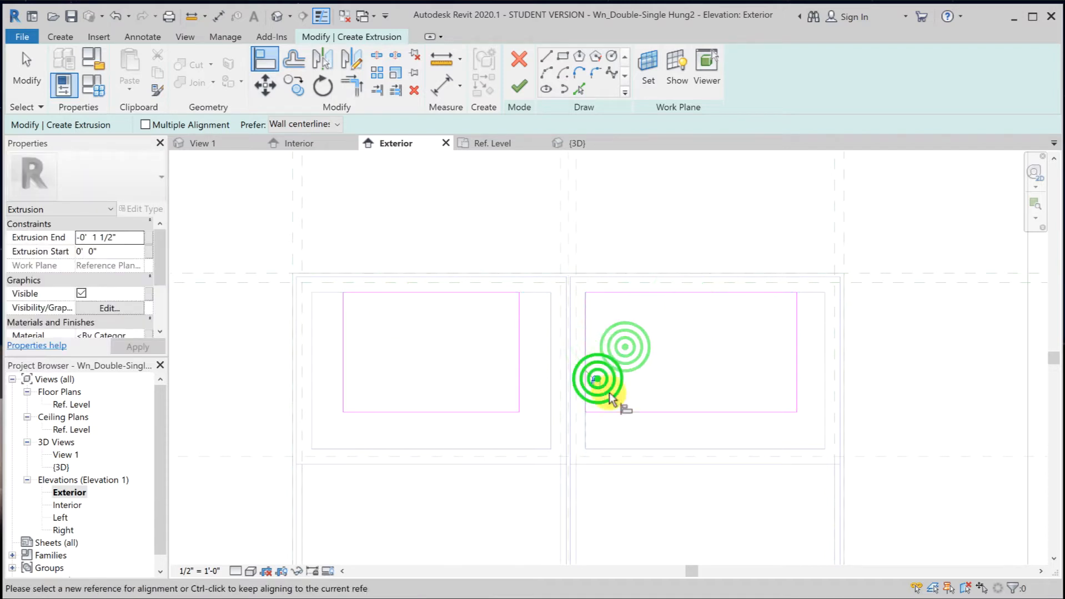
left_click(657, 446)
left_click(670, 416)
left_click(715, 437)
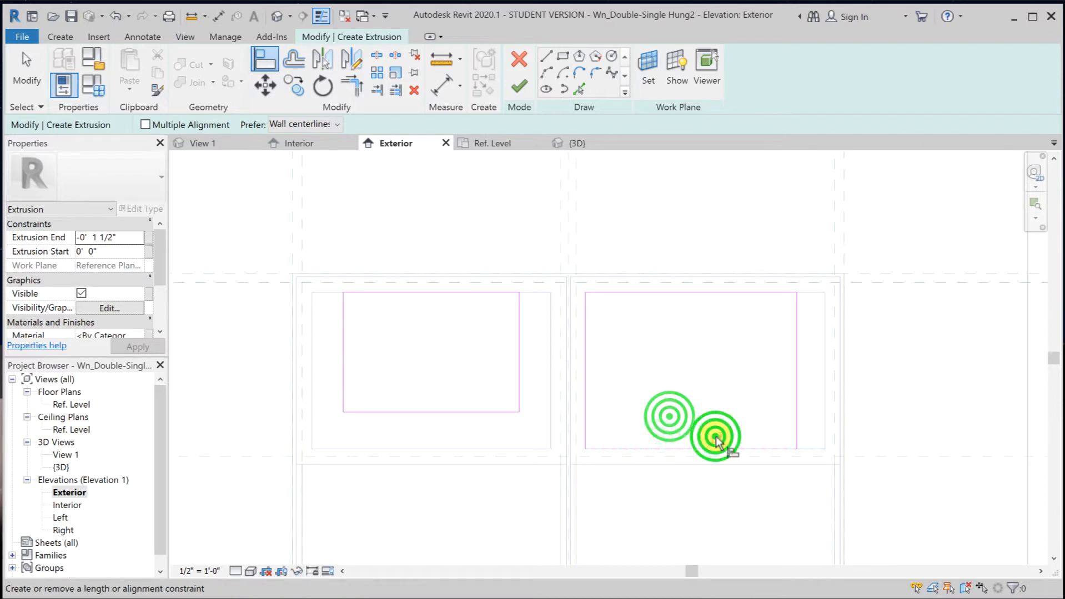
left_click(826, 351)
left_click(799, 358)
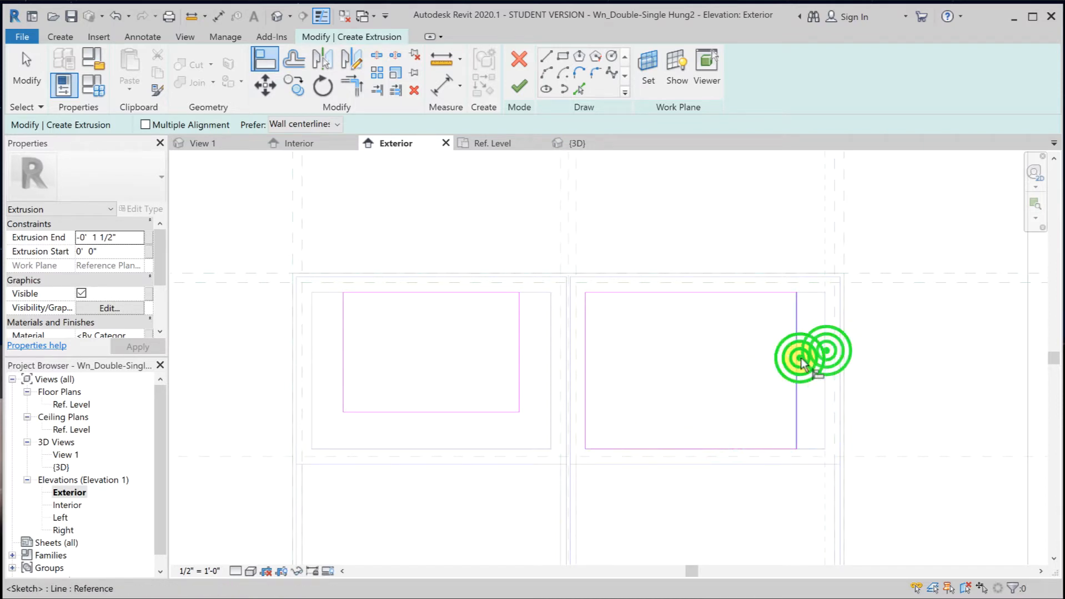
left_click(812, 362)
Align and lock the bottom, right and left sketch lines of the left pane rectangle to the inner edges of its sash frame.
left_click(506, 447)
left_click(475, 413)
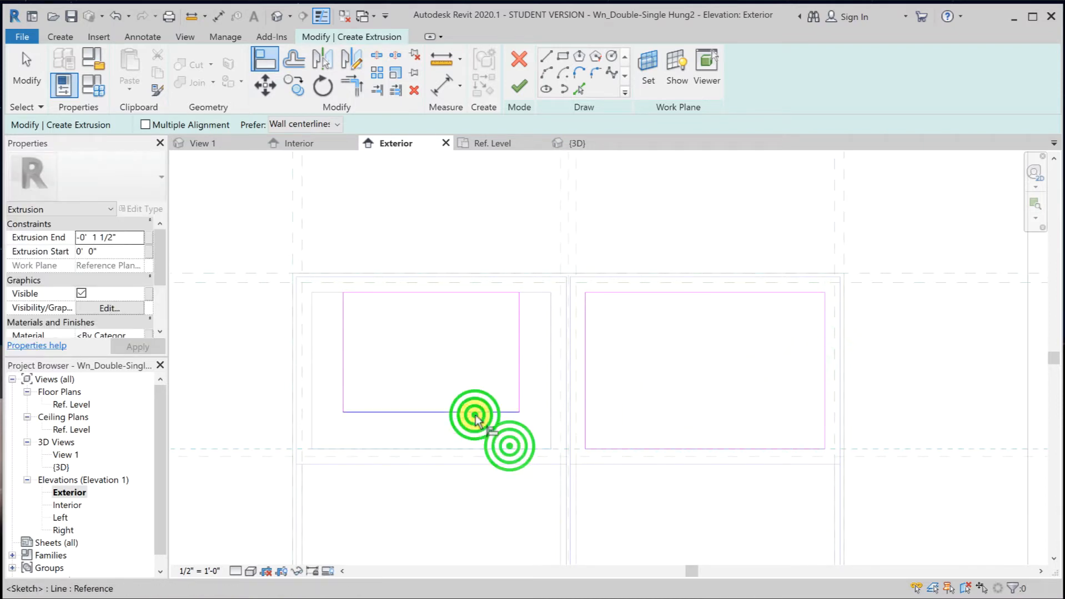
left_click(443, 437)
left_click(548, 398)
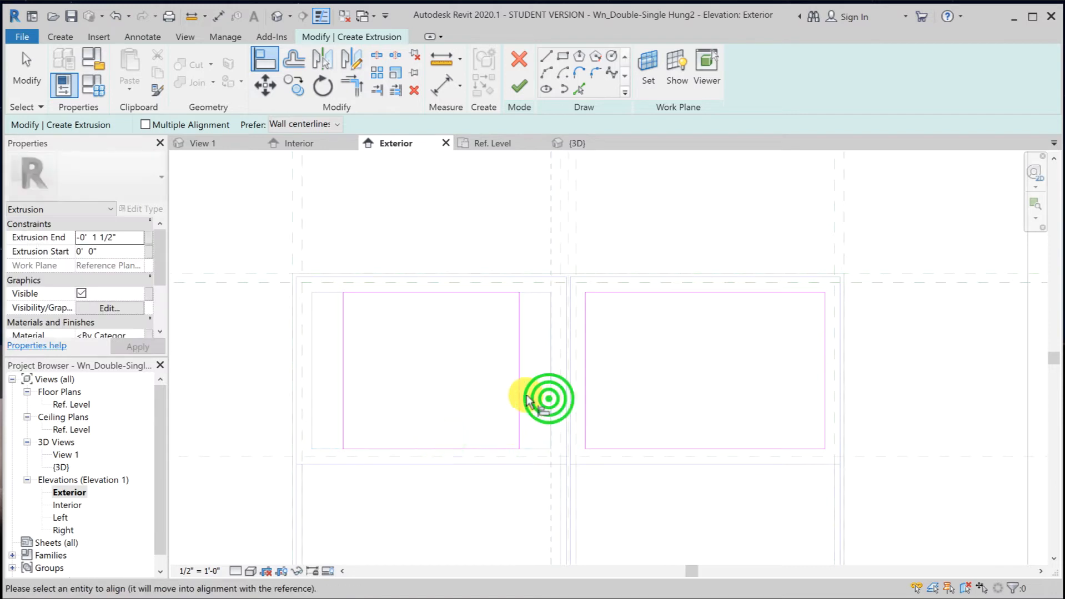
left_click(520, 394)
left_click(537, 363)
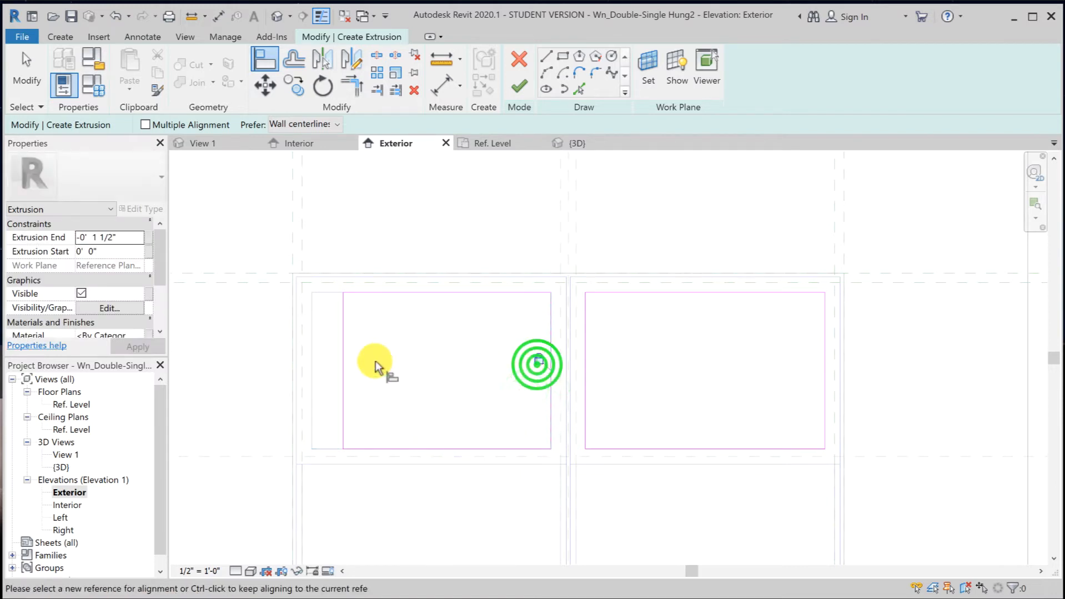
left_click(313, 367)
left_click(338, 368)
left_click(324, 382)
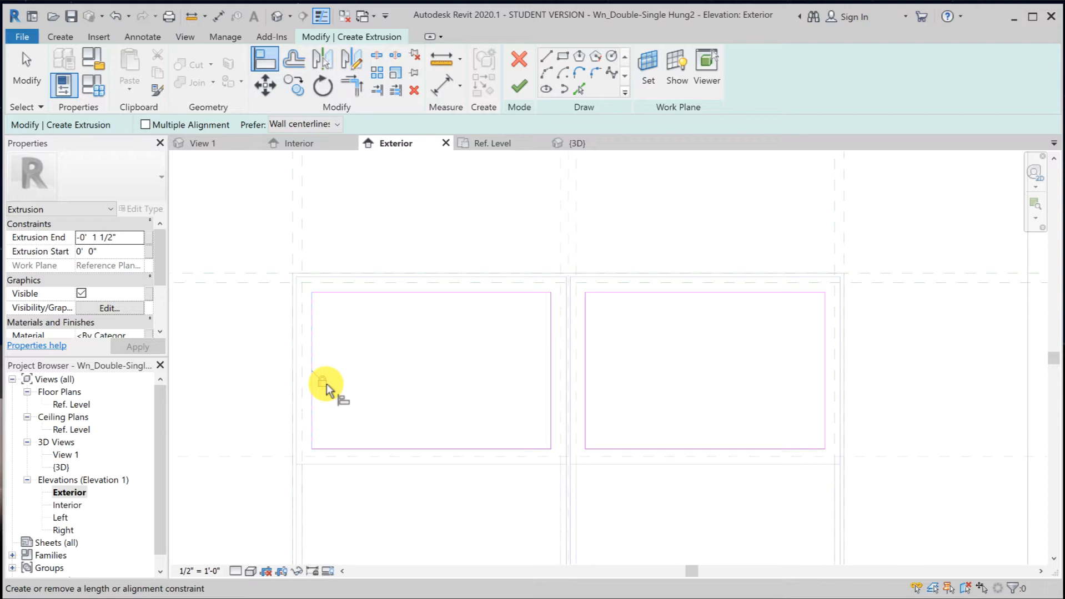
Keep Reference Plane : Exterior as the work plane and set the pane's Extrusion Start to -0' 0 1/2".
left_click(649, 75)
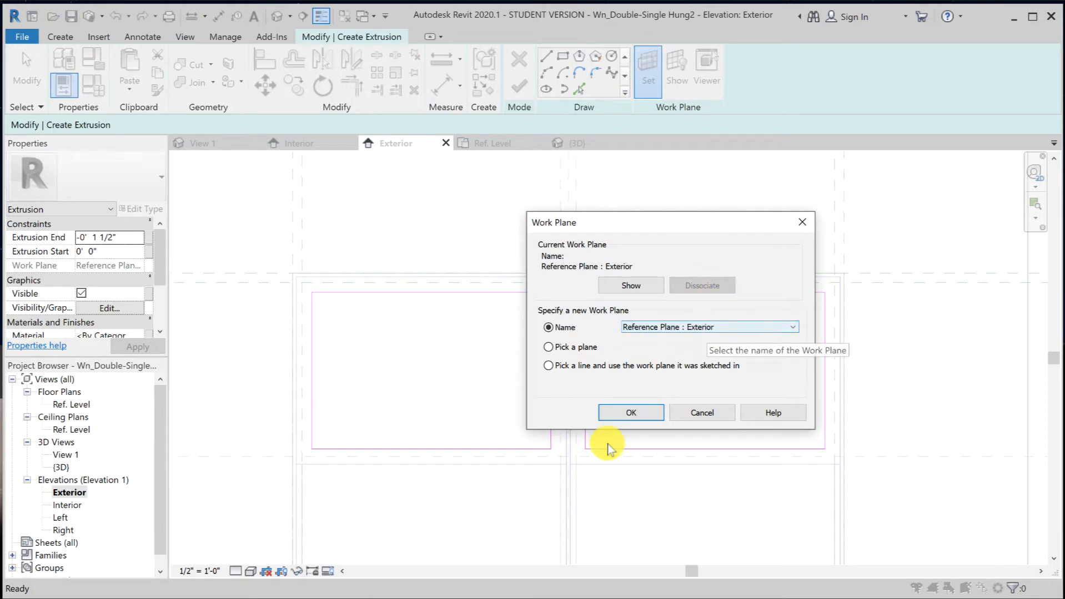
left_click(622, 415)
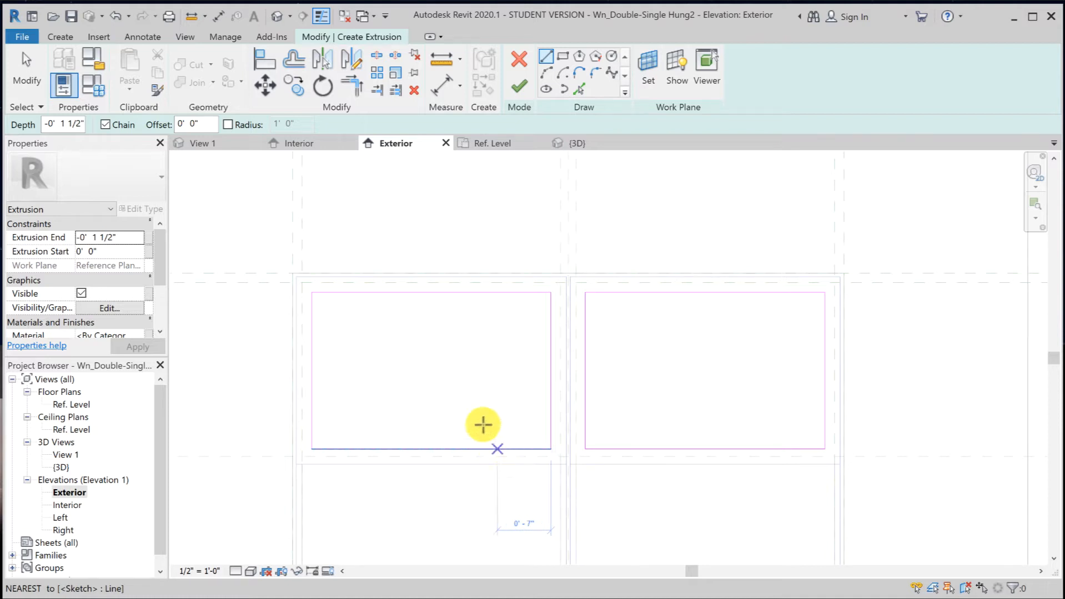
left_click(104, 252)
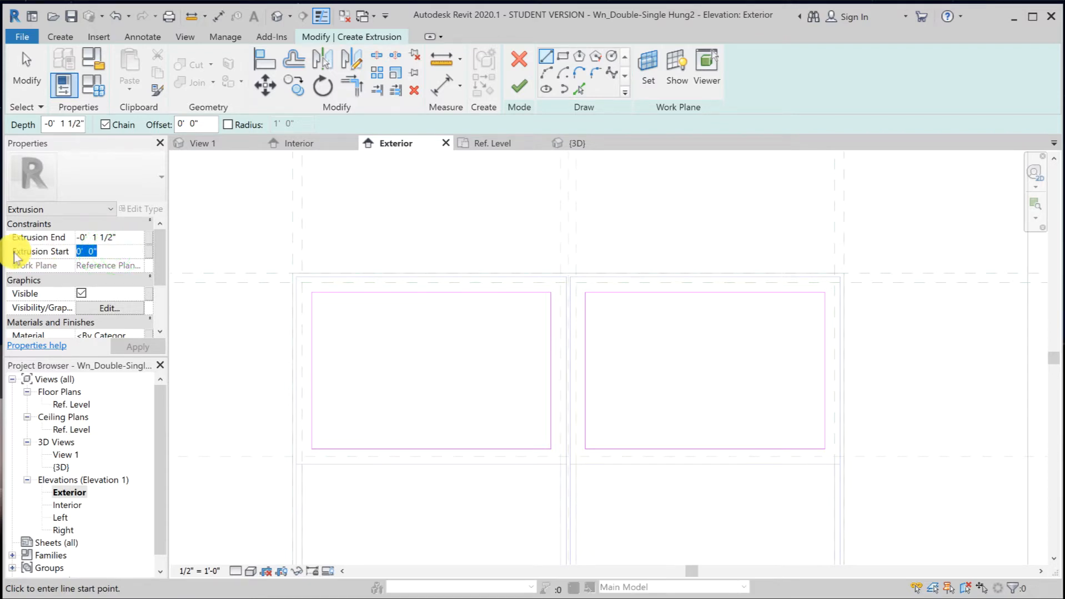
type("-.")
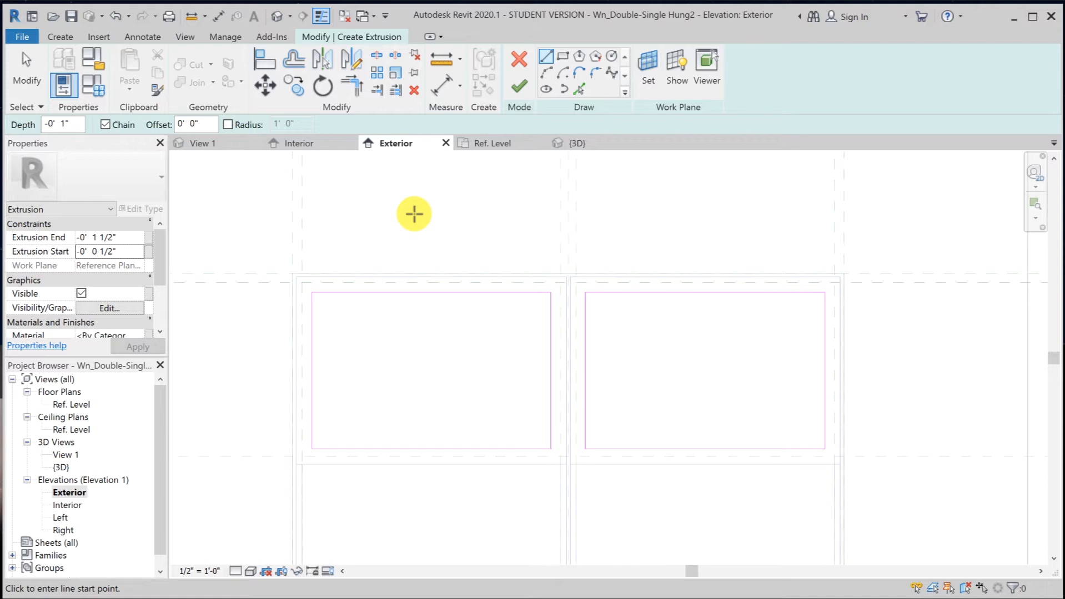
Set the pane's Extrusion End to -0' 1" and finish the extrusion.
left_click(108, 238)
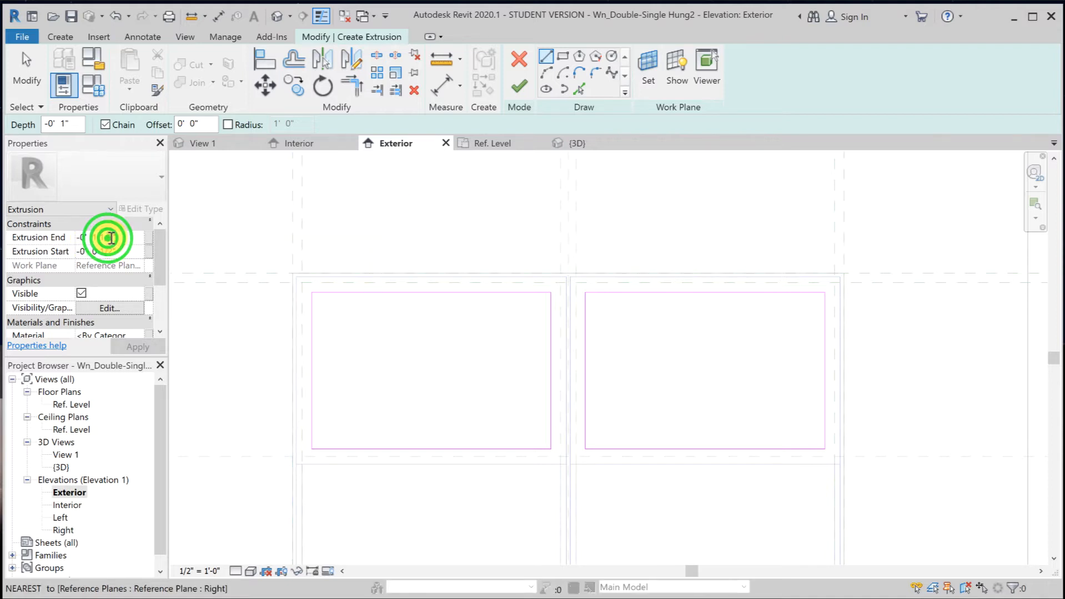
double_click(106, 238)
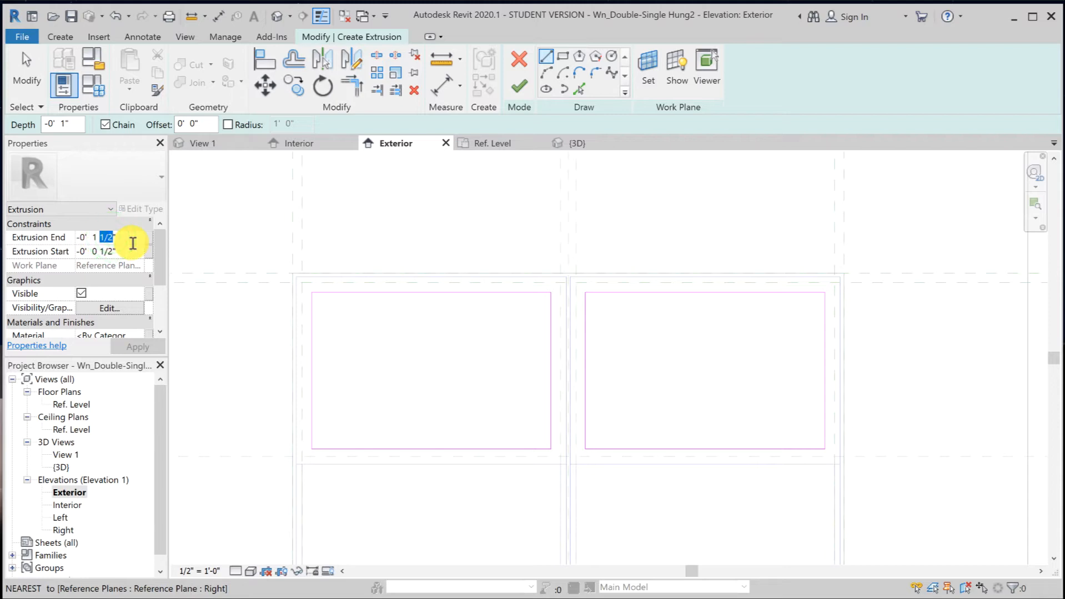
key("BackSpace")
left_click(135, 350)
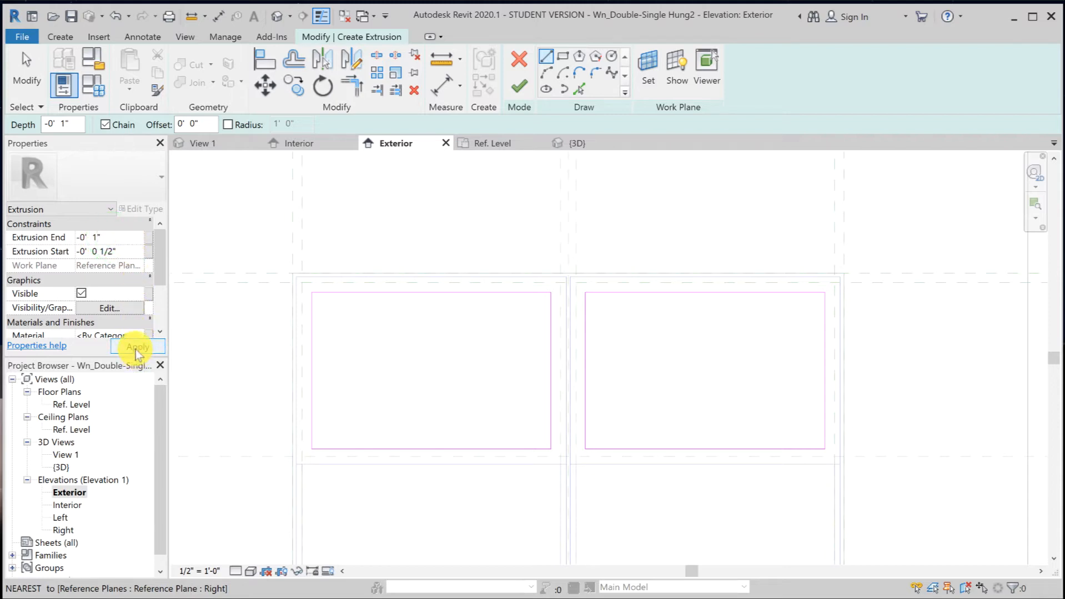
left_click(136, 349)
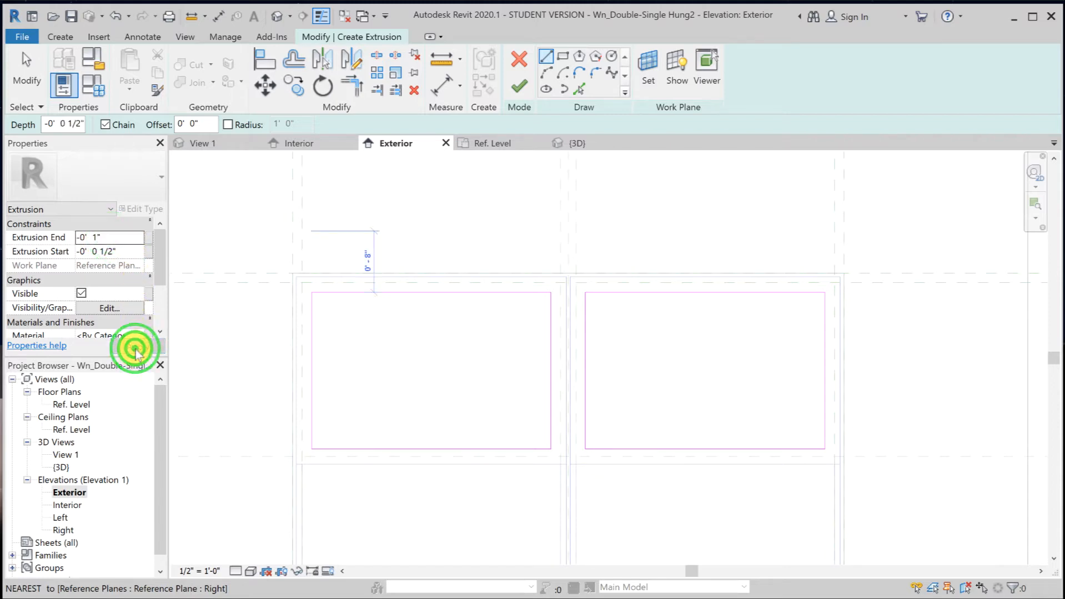
left_click(520, 86)
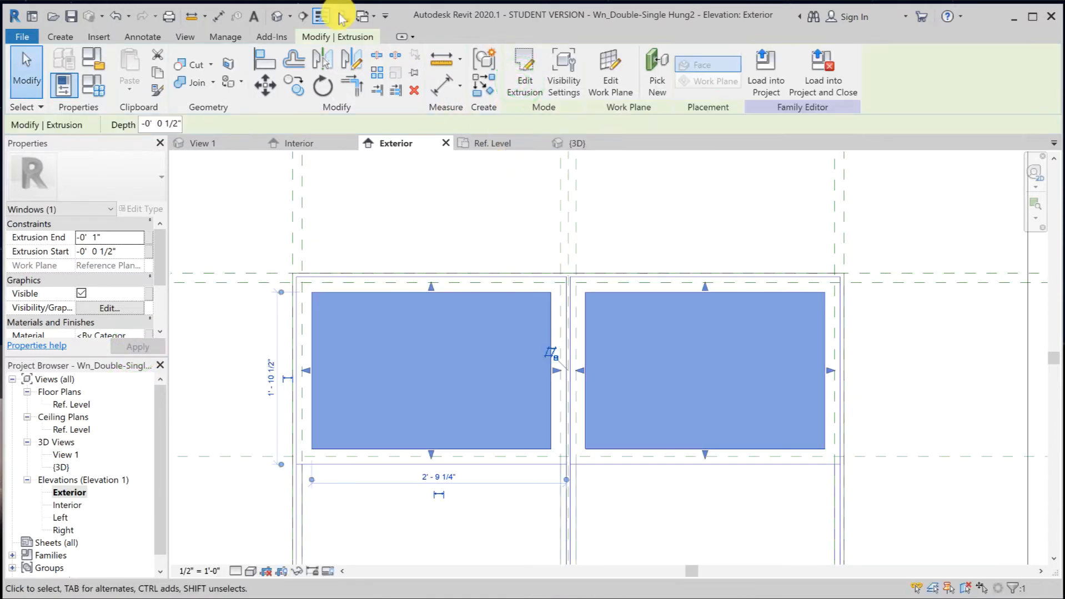
Open the default 3D view to inspect the new pane extrusion inside the upper sash frames.
left_click(276, 16)
scroll(502, 294, "up", 5)
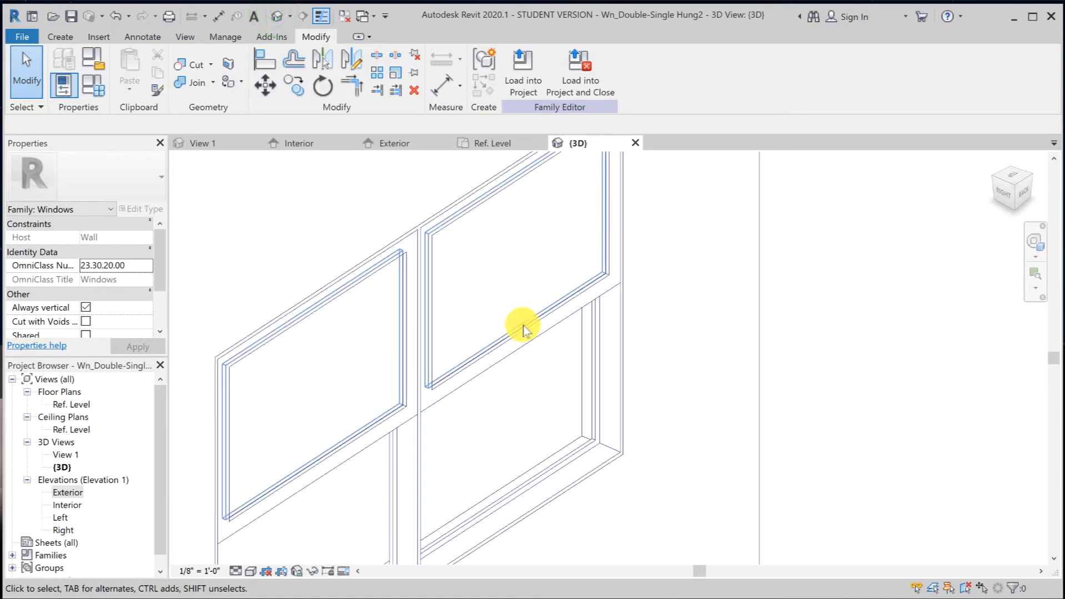
scroll(546, 333, "down", 5)
middle_click_drag(570, 333, 638, 351, "shift")
scroll(637, 348, "up", 6)
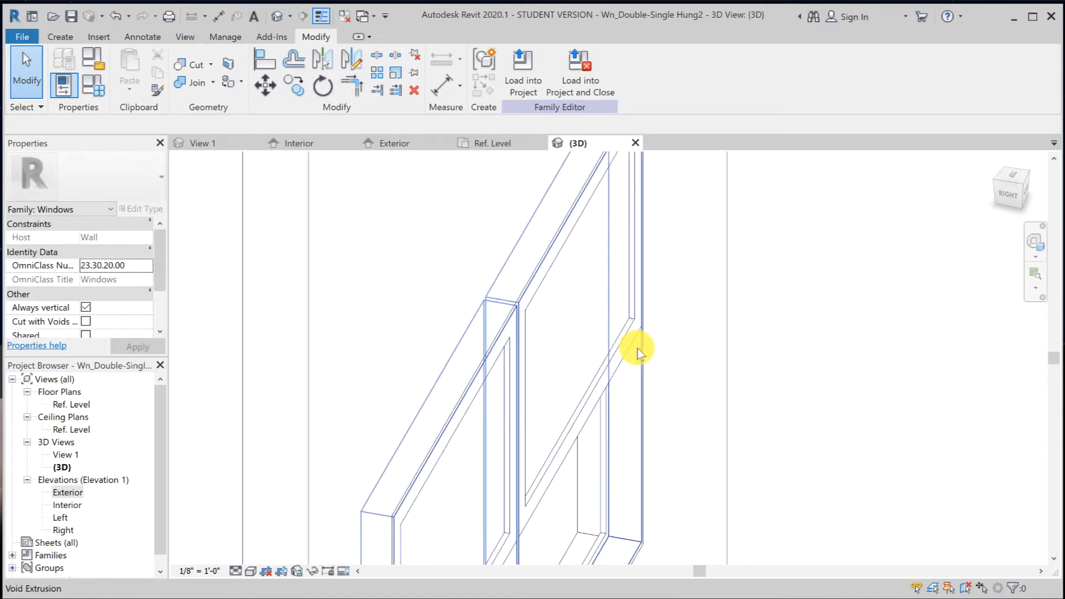
scroll(629, 316, "up", 1)
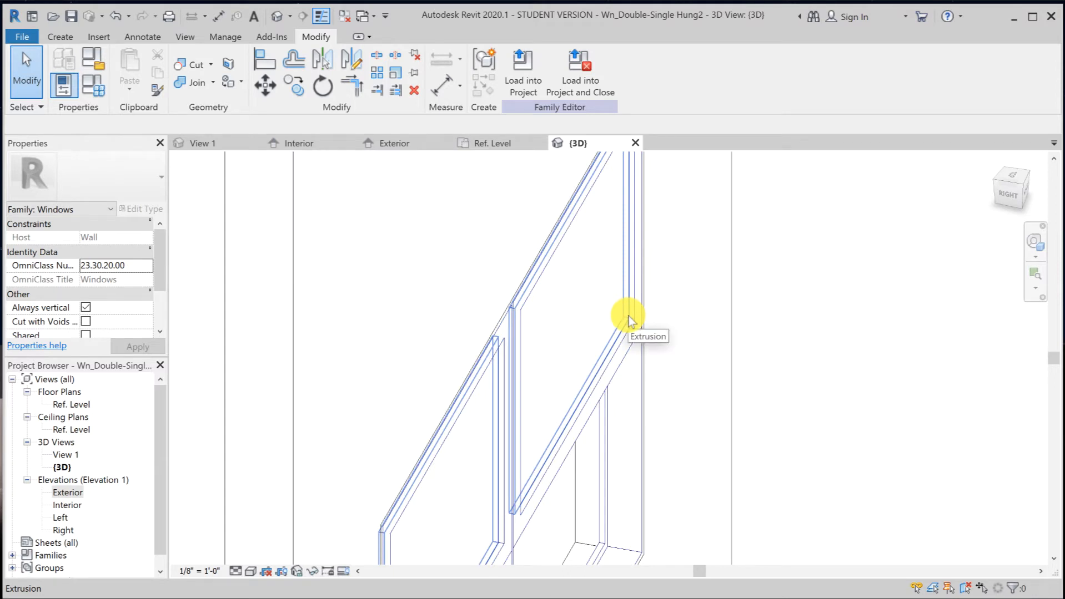
Assign the Glass material to the pane extrusion in the upper sashes.
left_click(628, 316)
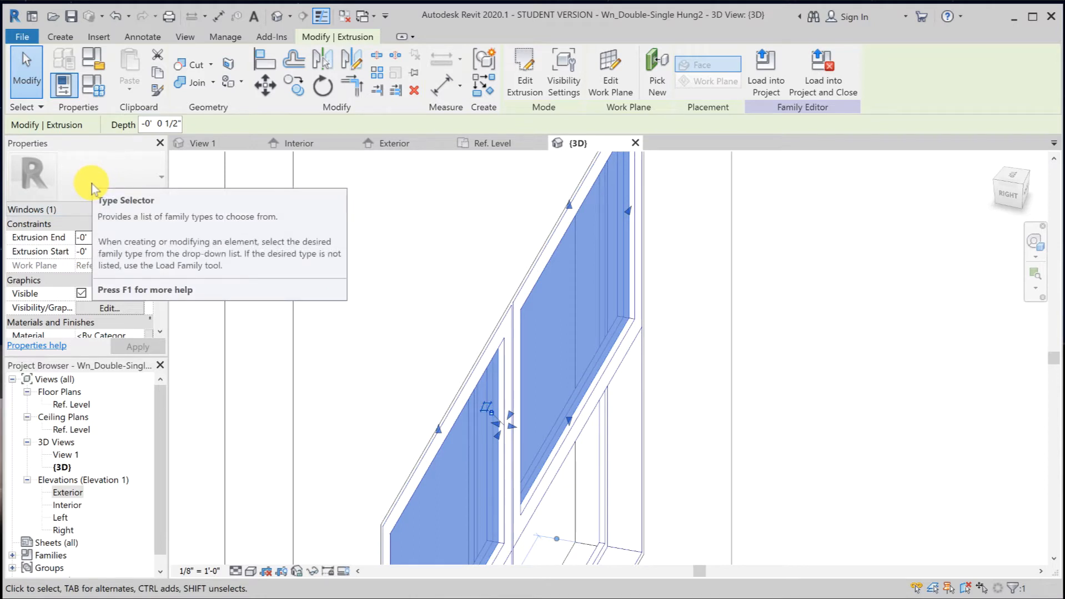
left_click(160, 268)
left_click(160, 269)
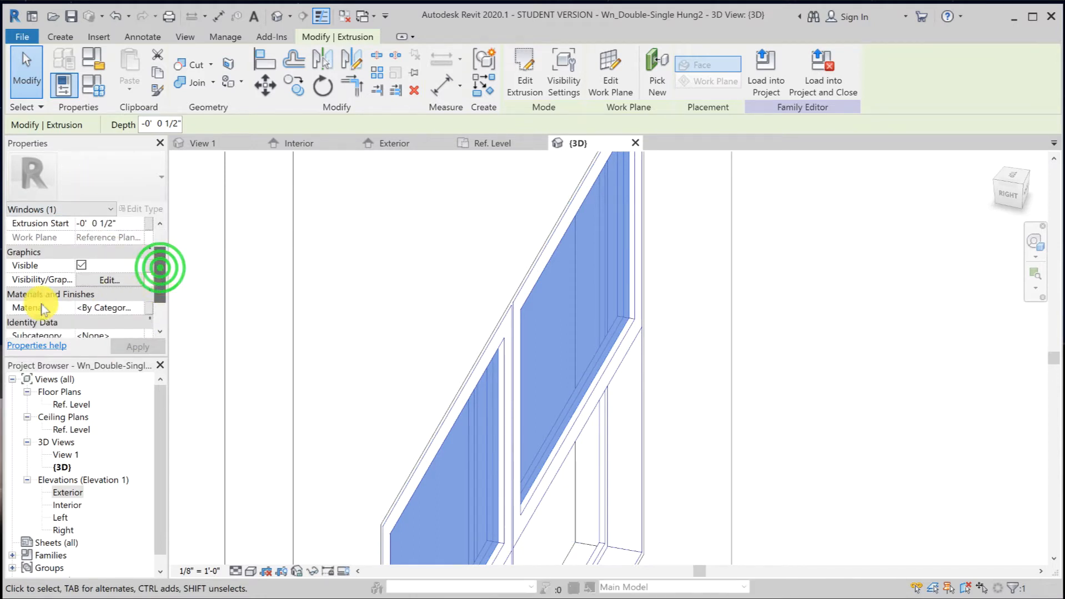
left_click(107, 308)
left_click(136, 305)
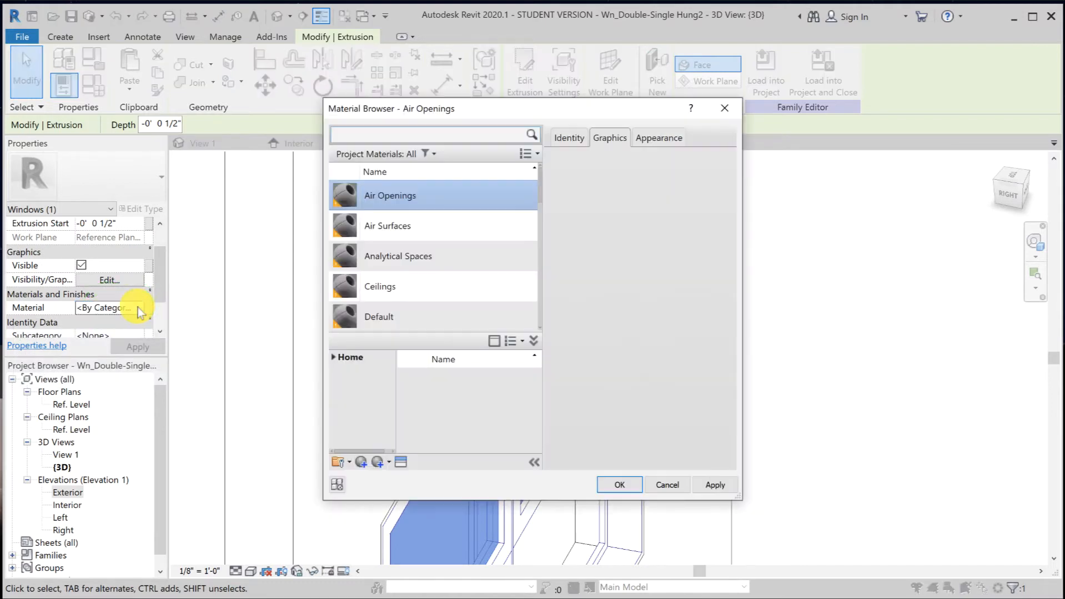
left_click(431, 131)
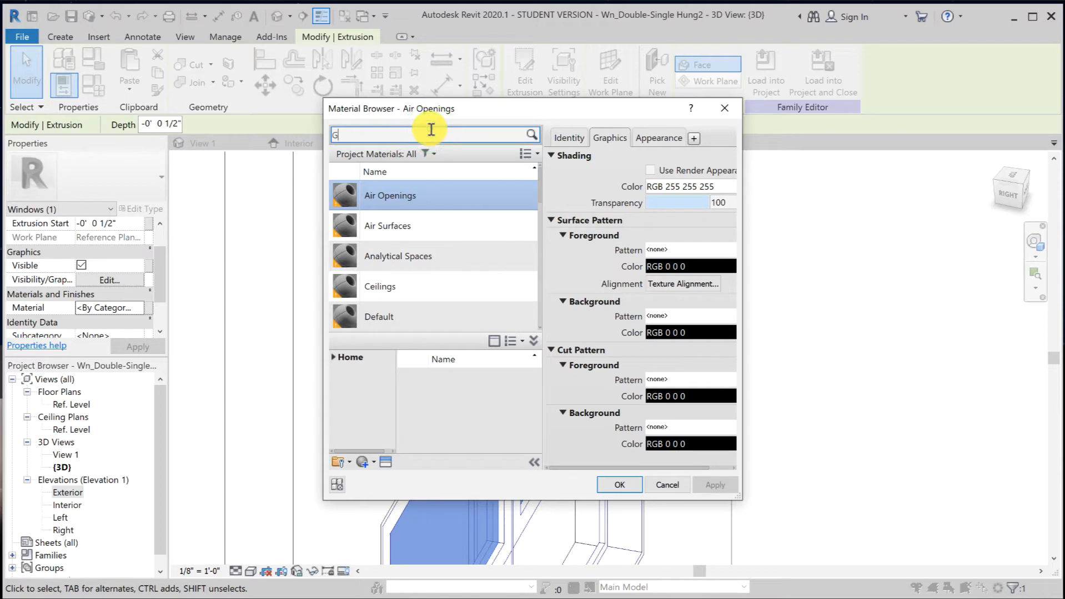
type("Glass")
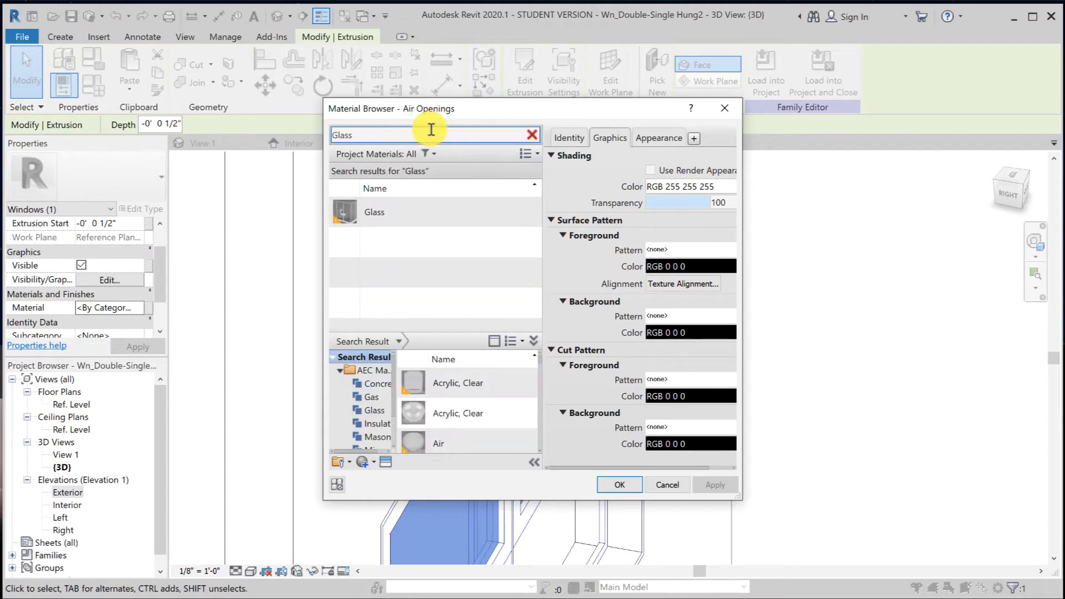
left_click(371, 206)
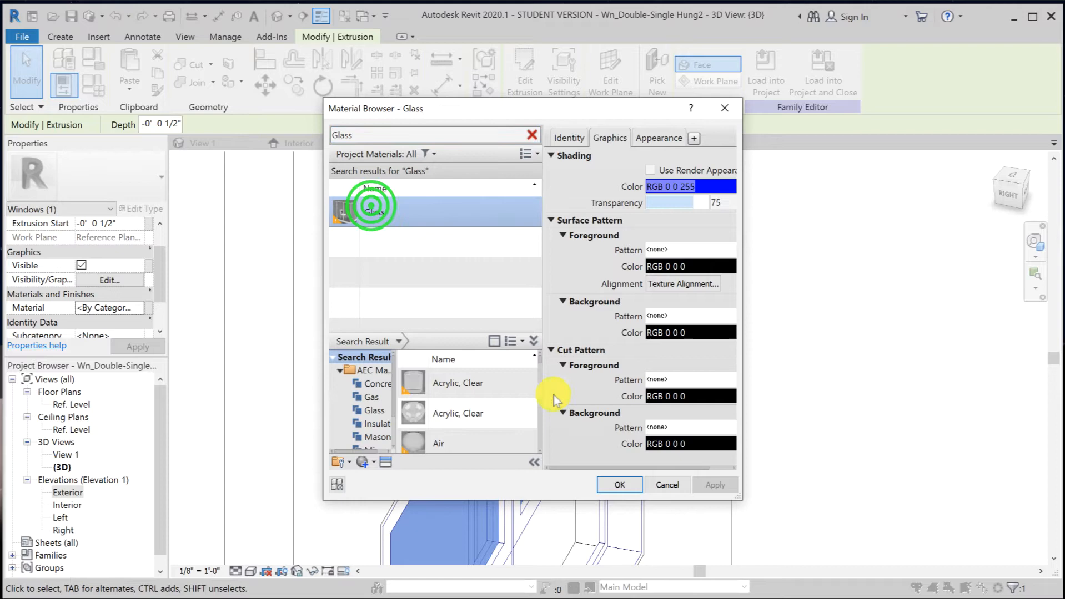
left_click(617, 484)
left_click(847, 364)
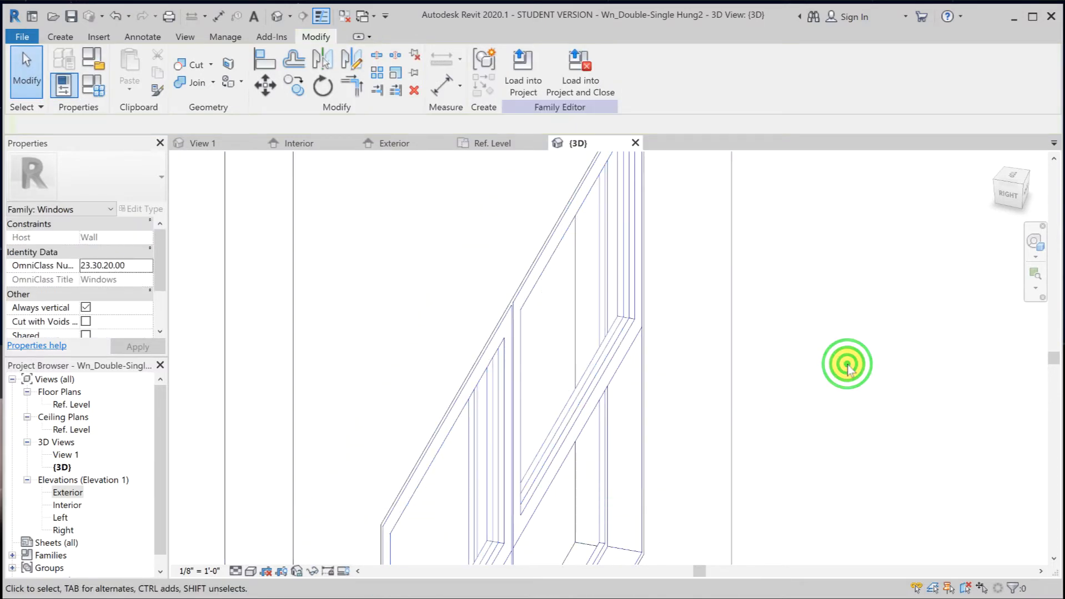
Examine the glass pane's position within the thickness of the upper sash frame in 3D.
scroll(627, 261, "up", 5)
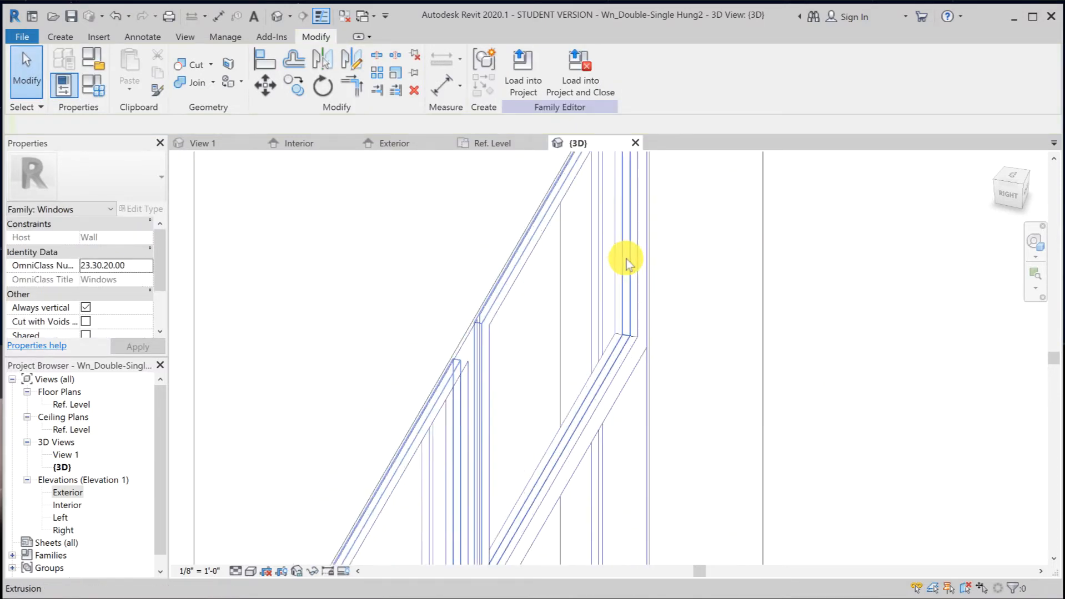
scroll(645, 328, "up", 3)
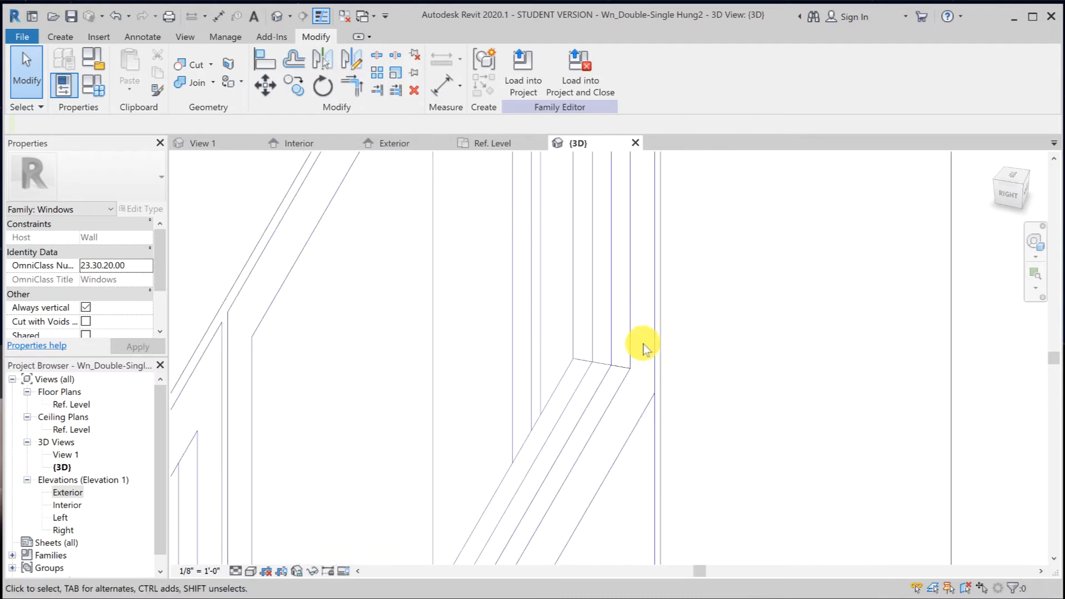
left_click(609, 362)
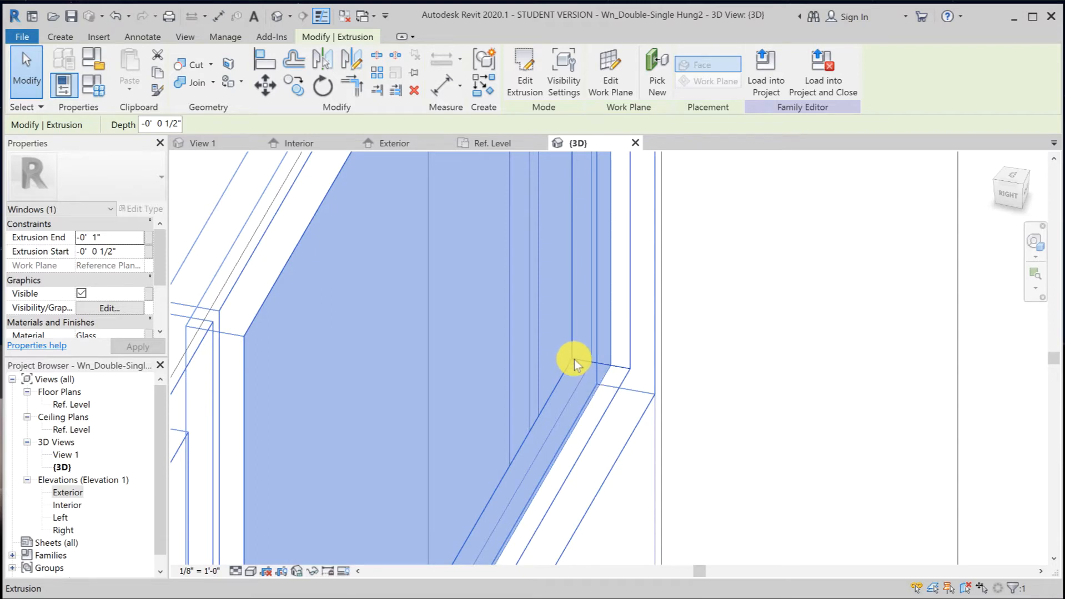
scroll(574, 359, "down", 5)
scroll(574, 359, "down", 2)
left_click(703, 373)
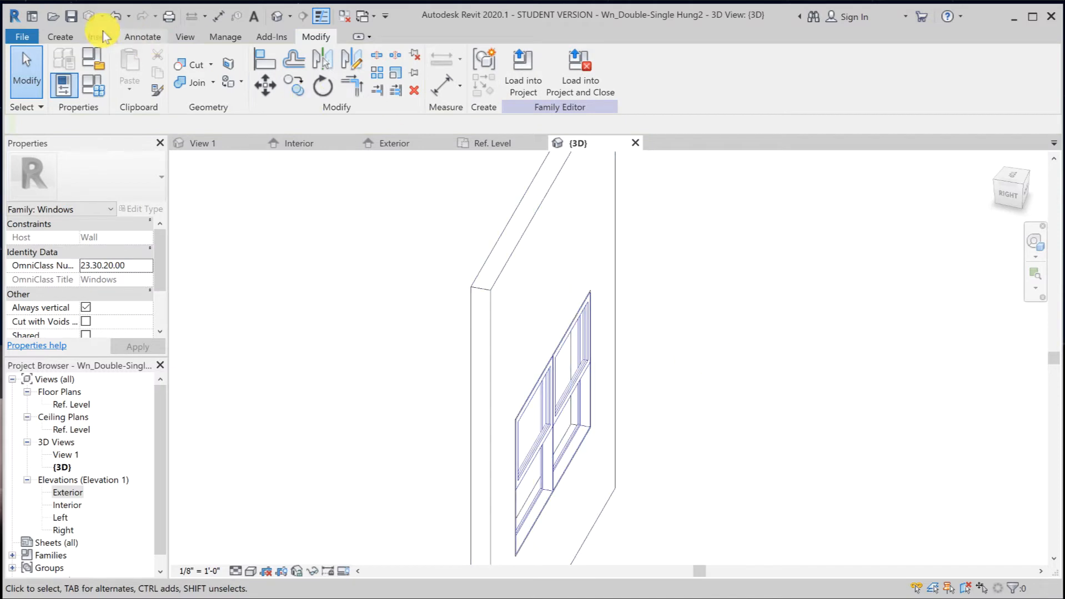
Save the window family and return to the Exterior elevation.
left_click(67, 15)
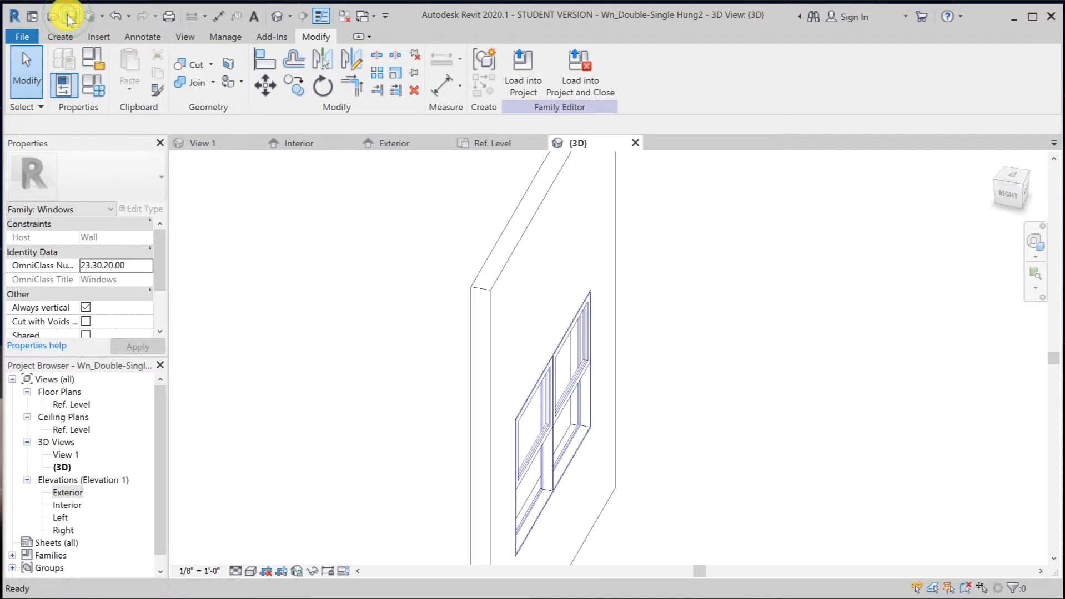
double_click(61, 493)
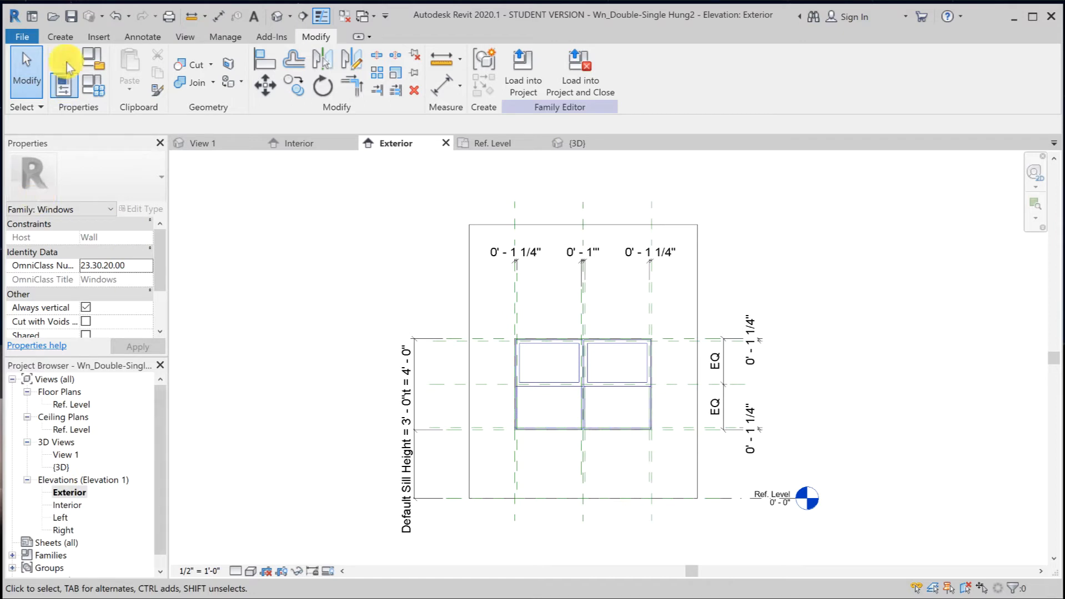
Start a new extrusion and sketch two freehand rectangles, one roughly over each lower window opening, the right-hand one about 3'-2" by 2'-11".
left_click(58, 38)
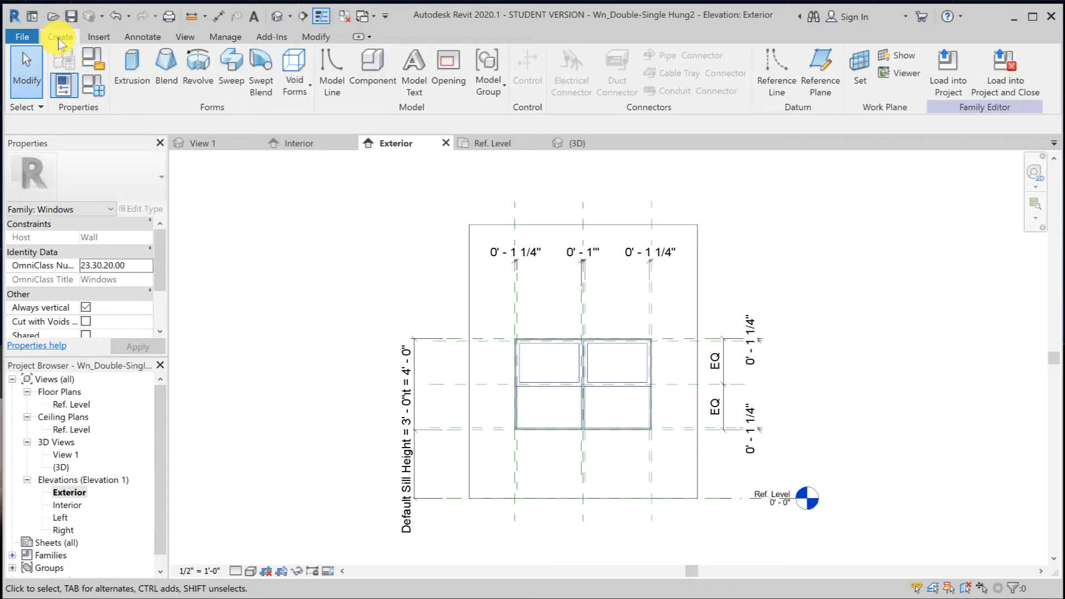
left_click(133, 61)
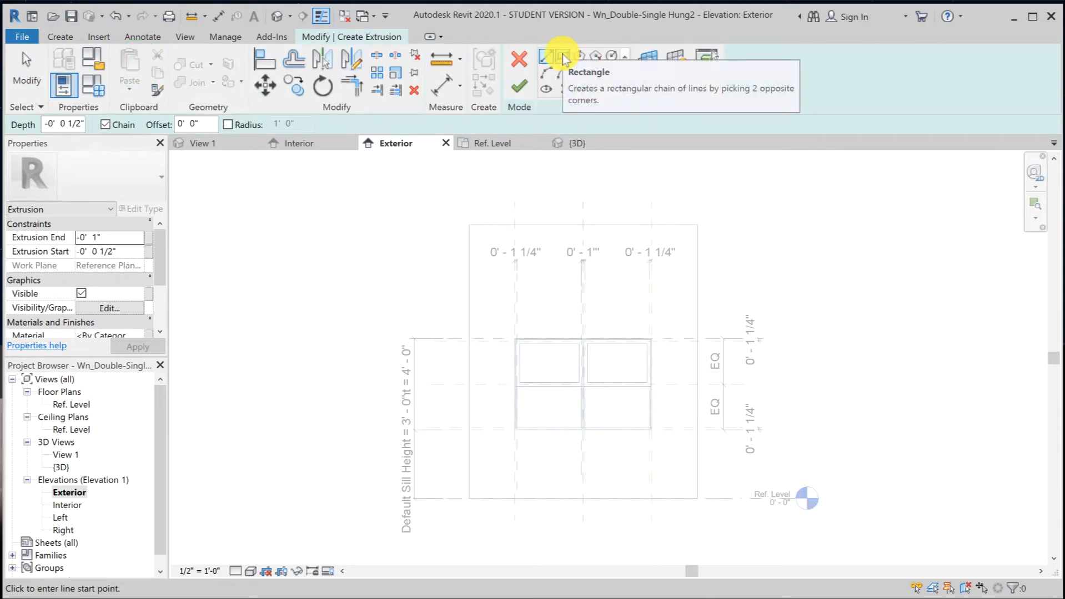
left_click(562, 57)
scroll(585, 392, "up", 5)
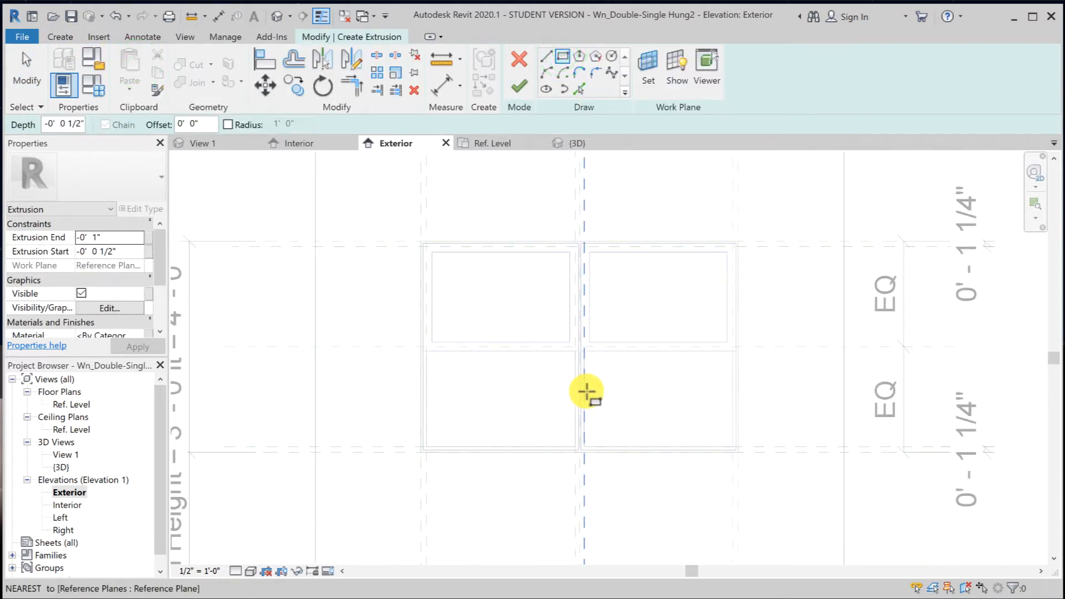
left_click(327, 300)
left_click(540, 472)
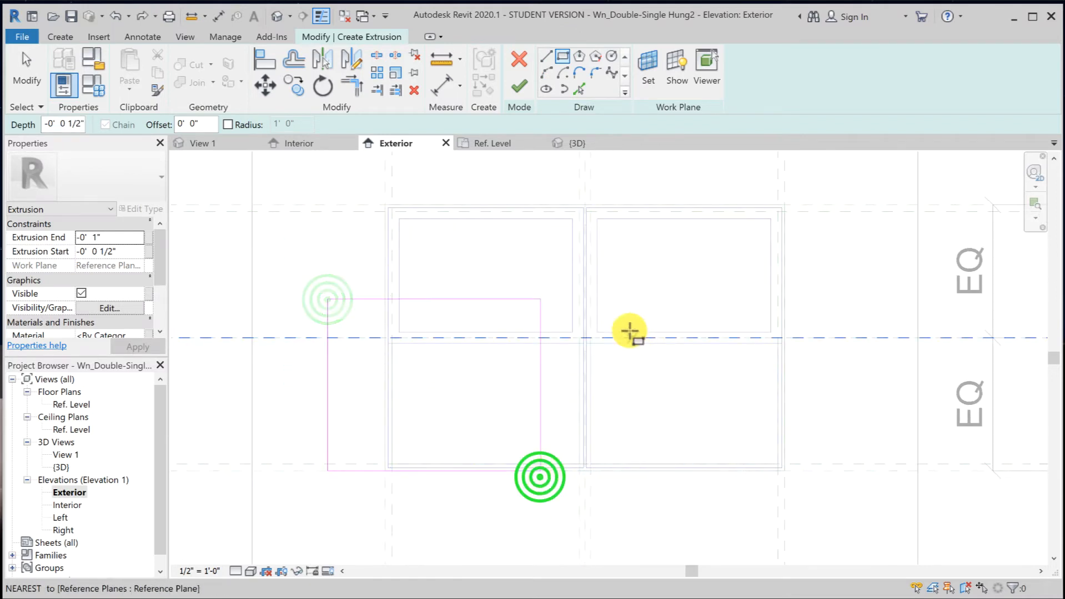
left_click(612, 295)
left_click(826, 471)
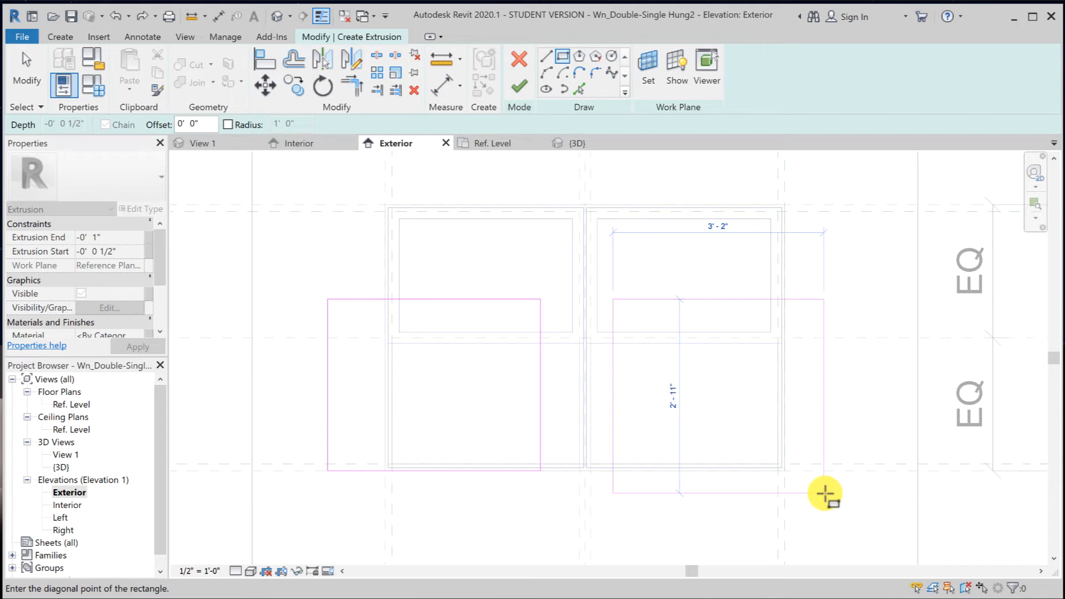
left_click(824, 492)
left_click(31, 70)
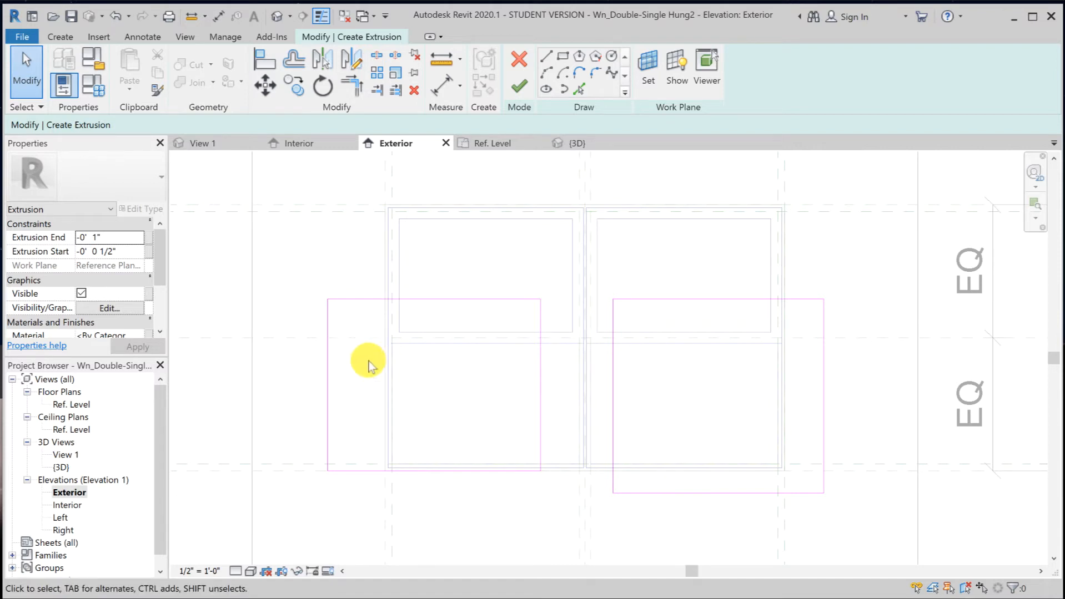
Align the left rectangle's left and bottom edges with the window frame's inner faces and lock both alignments.
scroll(369, 447, "up", 3)
middle_click_drag(369, 447, 501, 289)
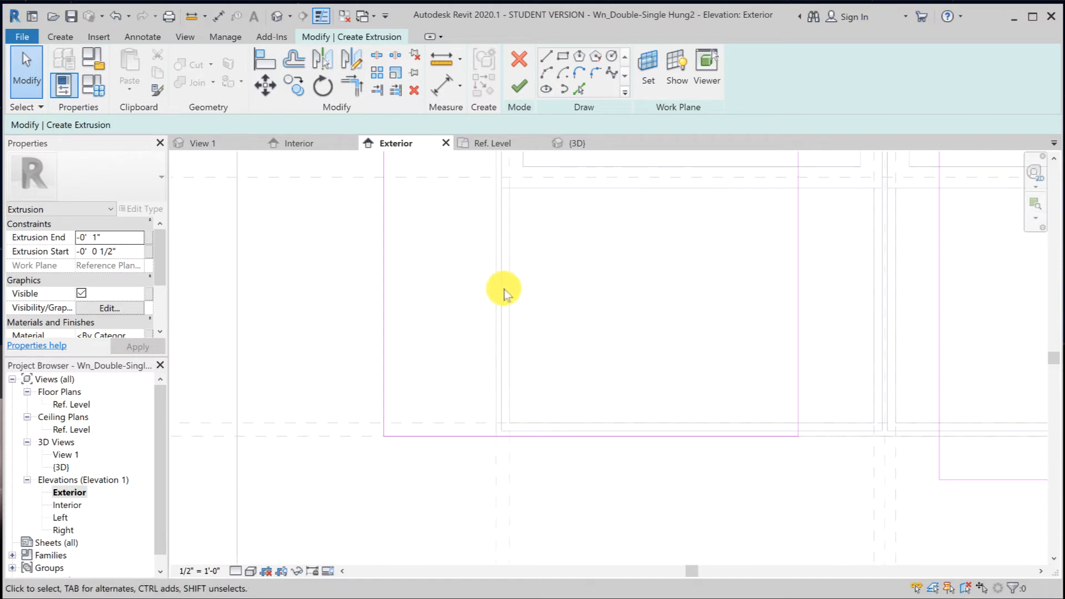
key("a")
key("l")
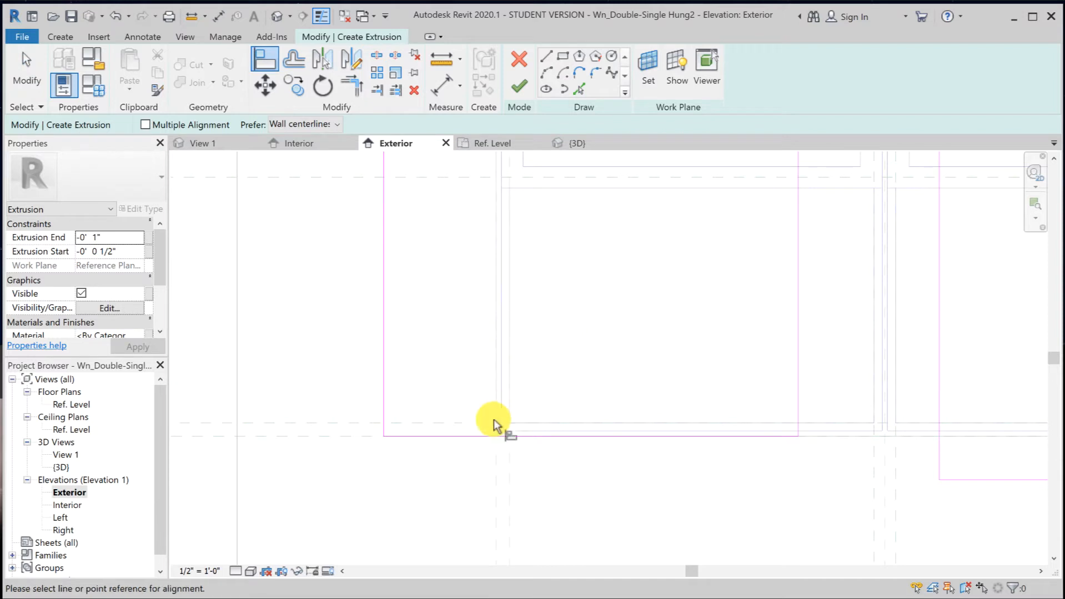
scroll(551, 445, "up", 3)
scroll(498, 309, "up", 1)
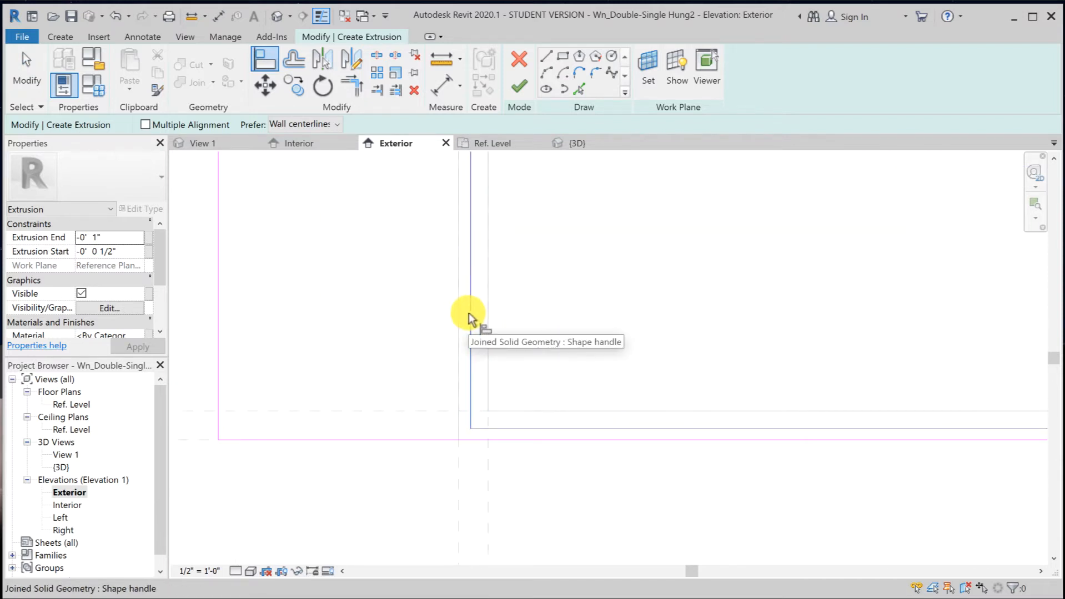
left_click(469, 312)
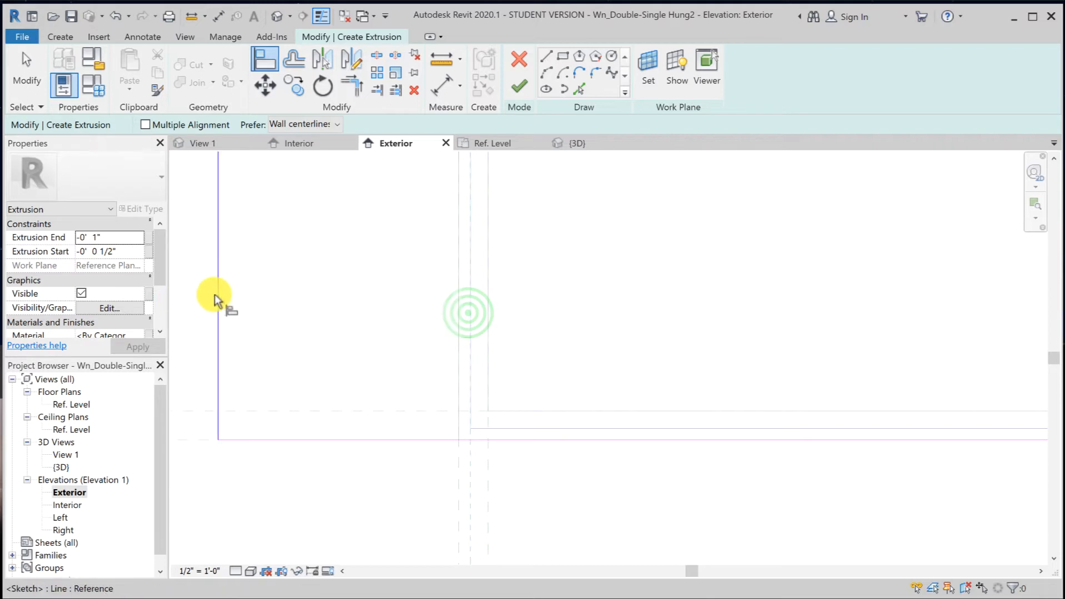
left_click(216, 294)
left_click(476, 306)
left_click(573, 427)
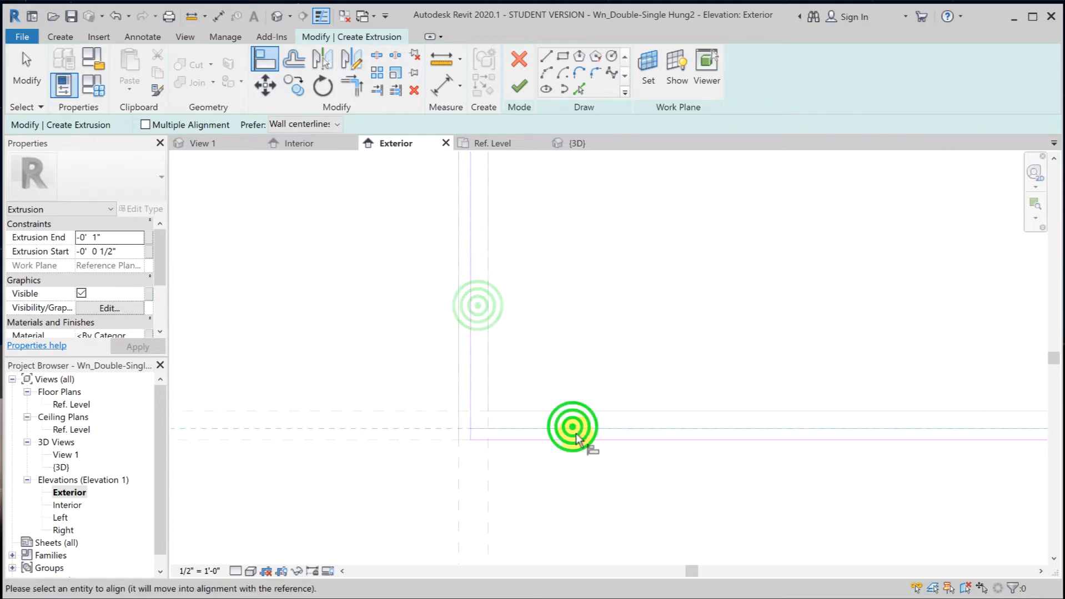
left_click(584, 442)
left_click(773, 418)
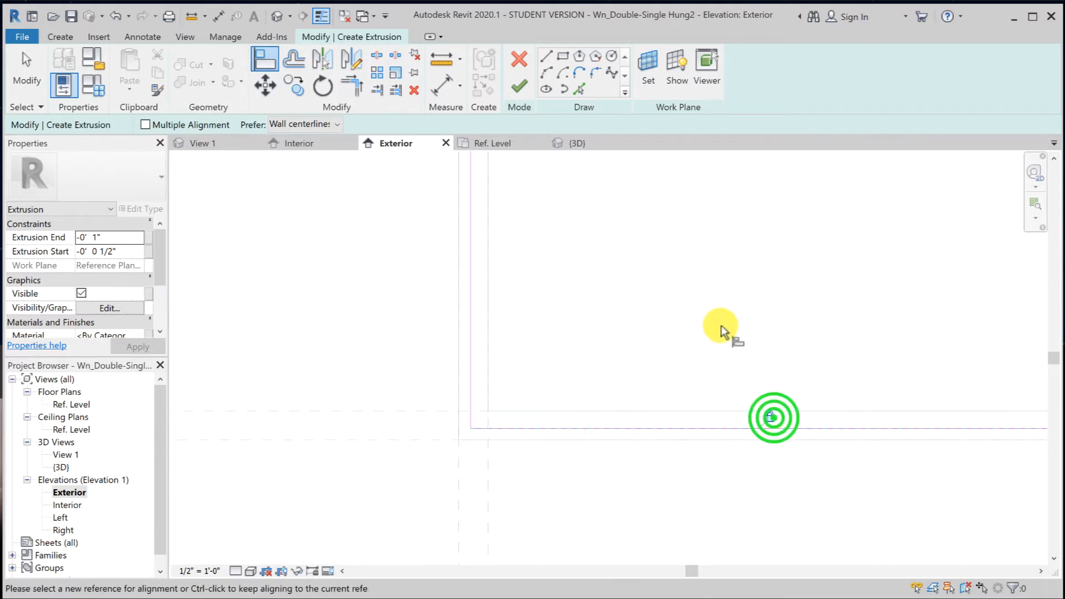
Align the left rectangle's right edge with the adjacent face of the central mullion and lock it.
scroll(721, 327, "down", 1)
middle_click_drag(766, 345, 663, 382)
middle_click_drag(837, 406, 678, 420)
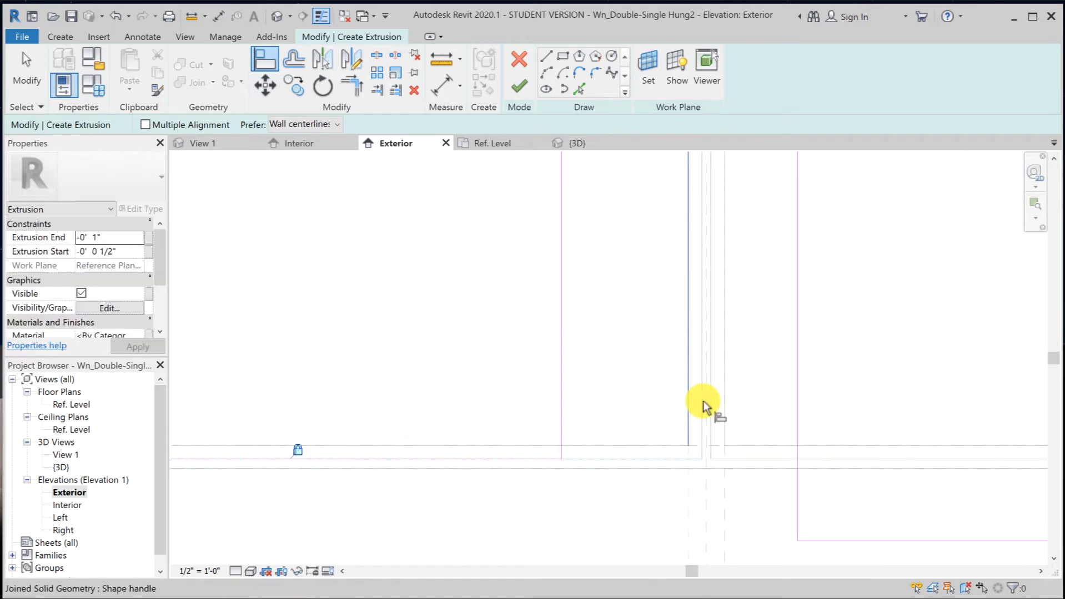
left_click(703, 400)
left_click(560, 403)
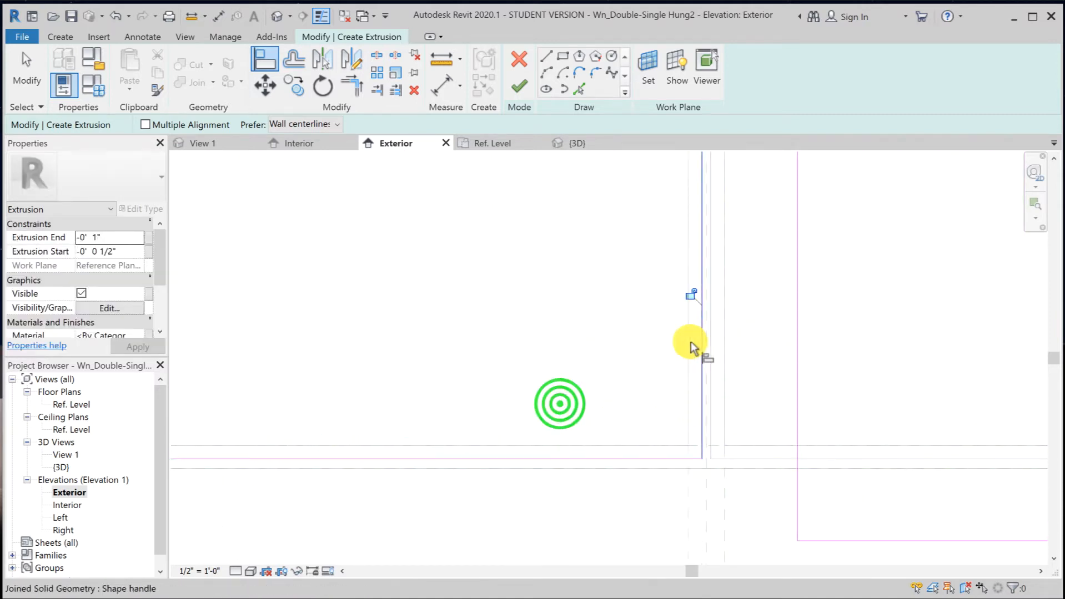
left_click(689, 294)
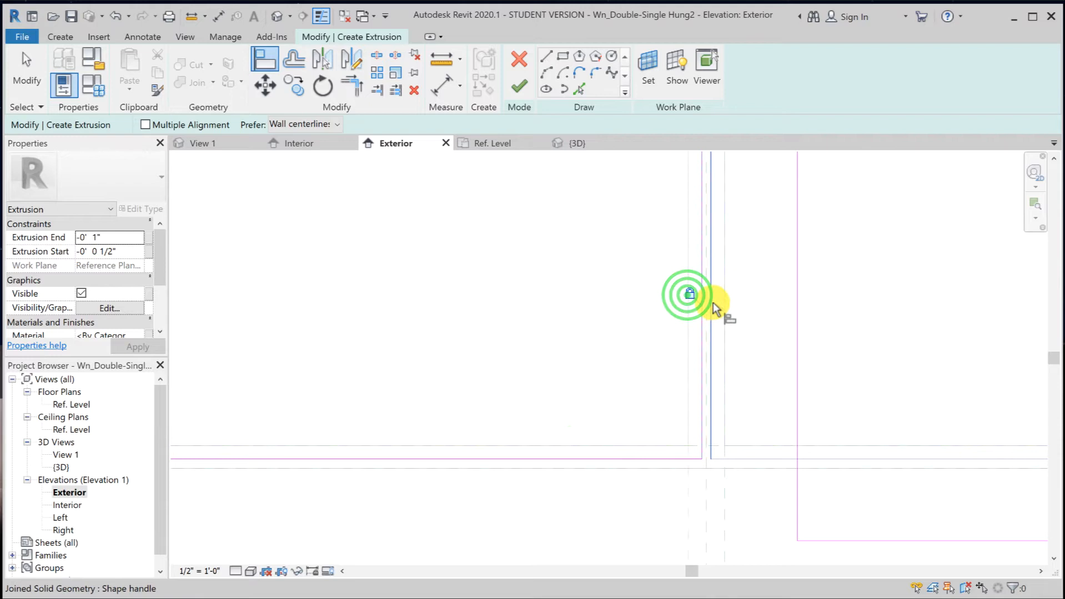
Align and lock the right rectangle's left edge to the central mullion and its bottom edge to the frame's inner bottom face.
left_click(796, 317)
left_click(723, 358)
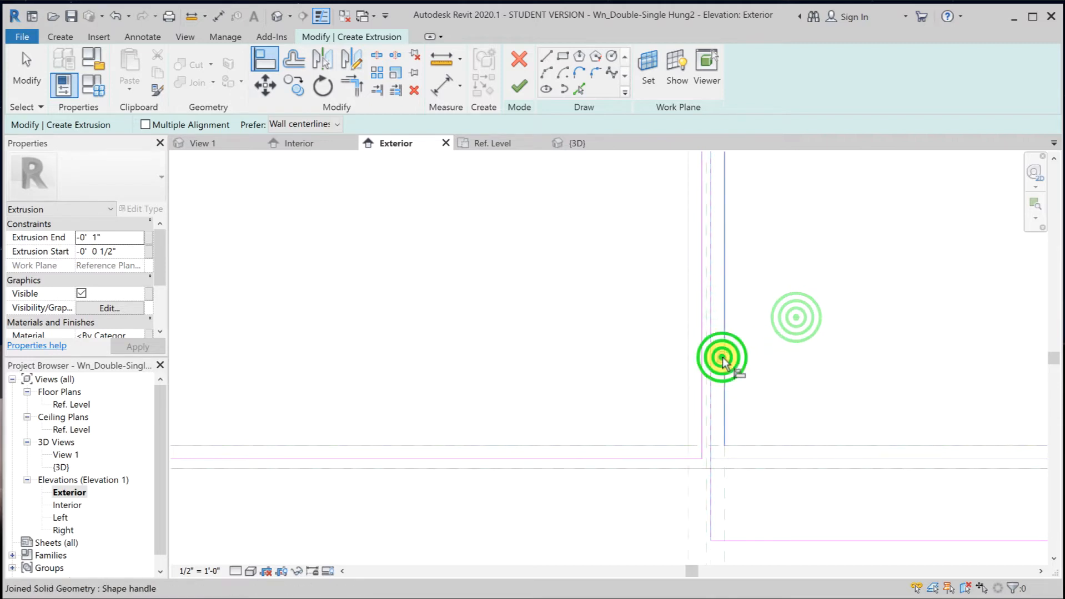
left_click(794, 455)
left_click(815, 540)
left_click(890, 447)
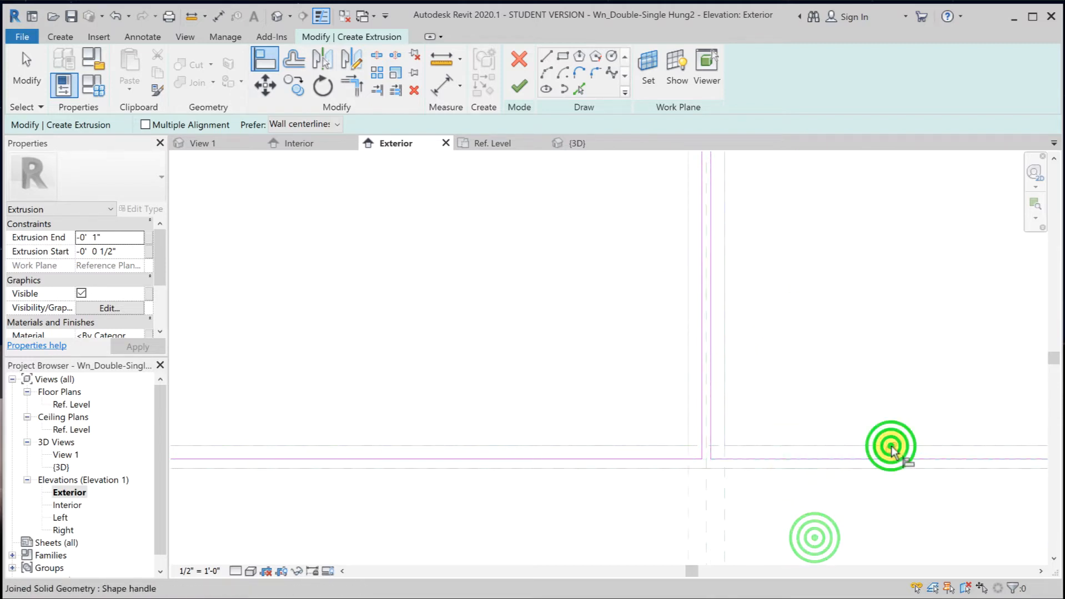
Align the right rectangle's right edge with the inner face of the window frame's right side and lock it.
middle_click_drag(855, 349, 412, 421)
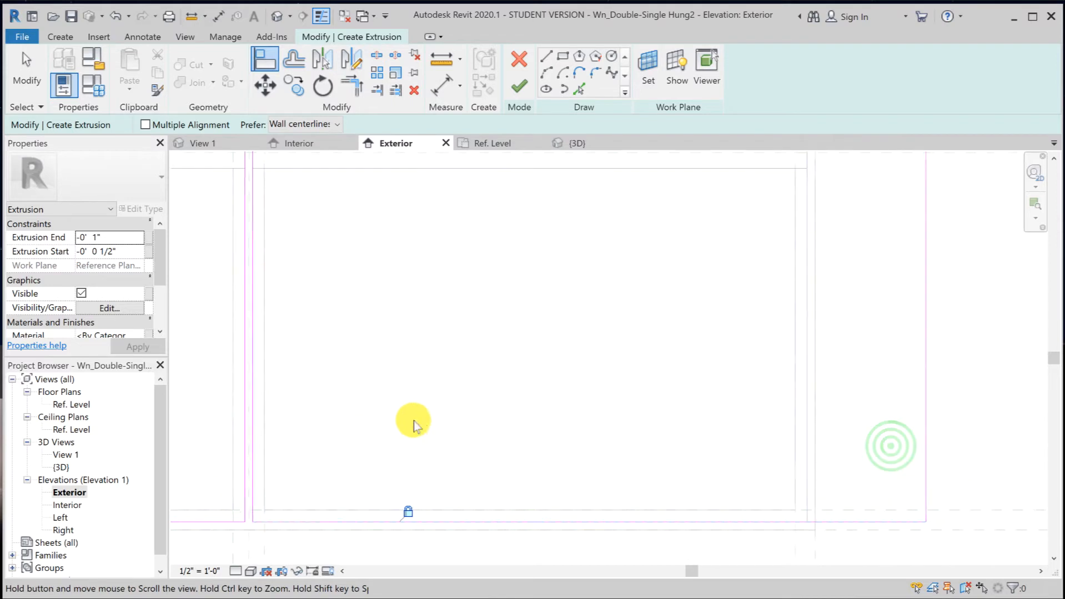
left_click(803, 375)
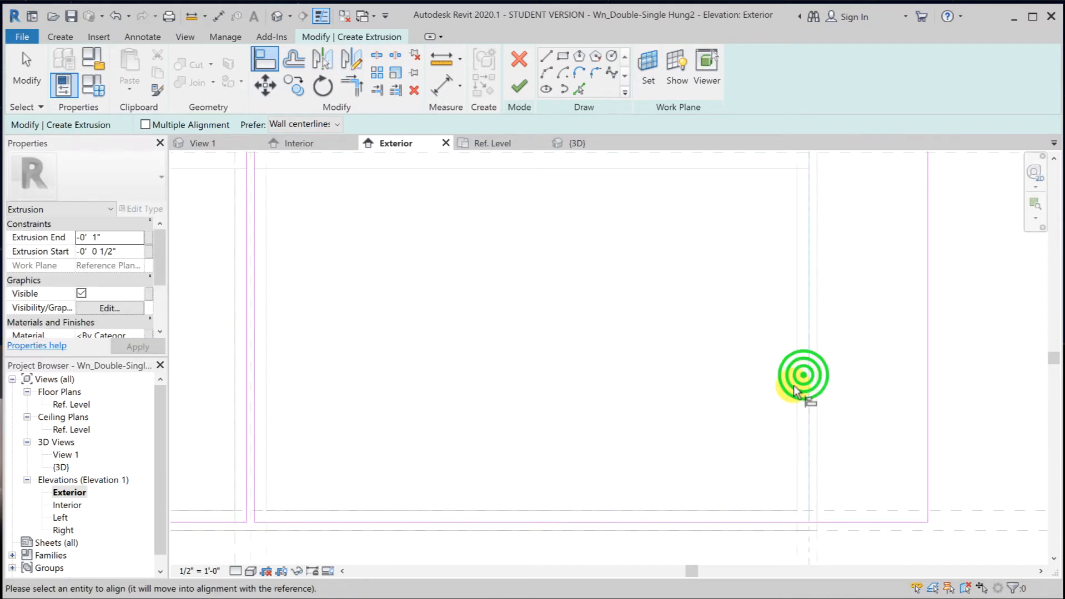
left_click(926, 391)
left_click(796, 328)
Add an aligned dimension between the horizontal mid-height reference plane and the right rectangle's top edge.
scroll(688, 365, "down", 2)
middle_click_drag(687, 365, 715, 448)
middle_click_drag(692, 363, 744, 437)
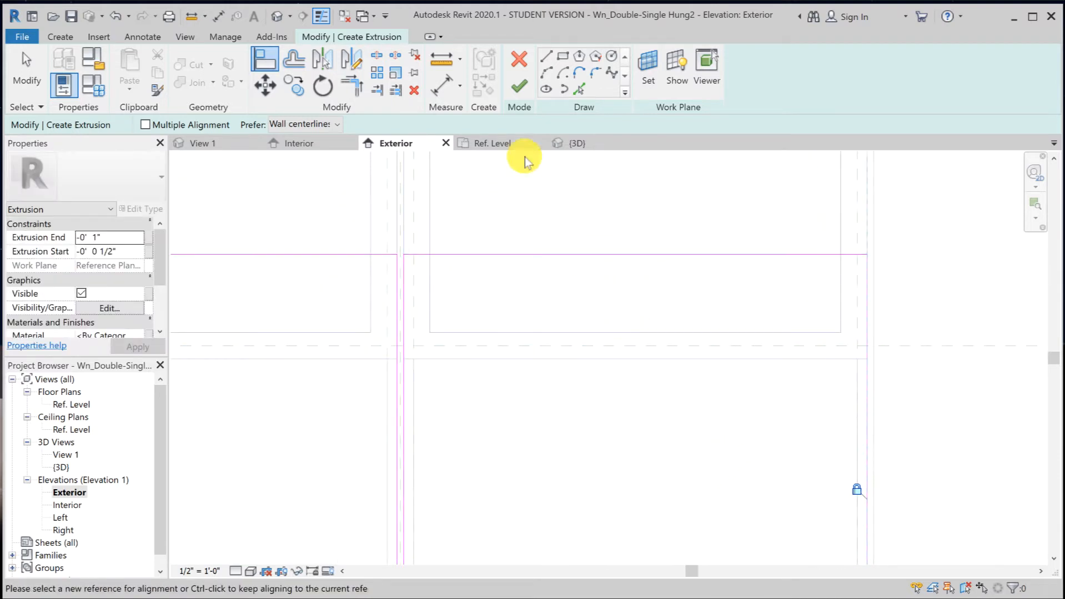
left_click(218, 18)
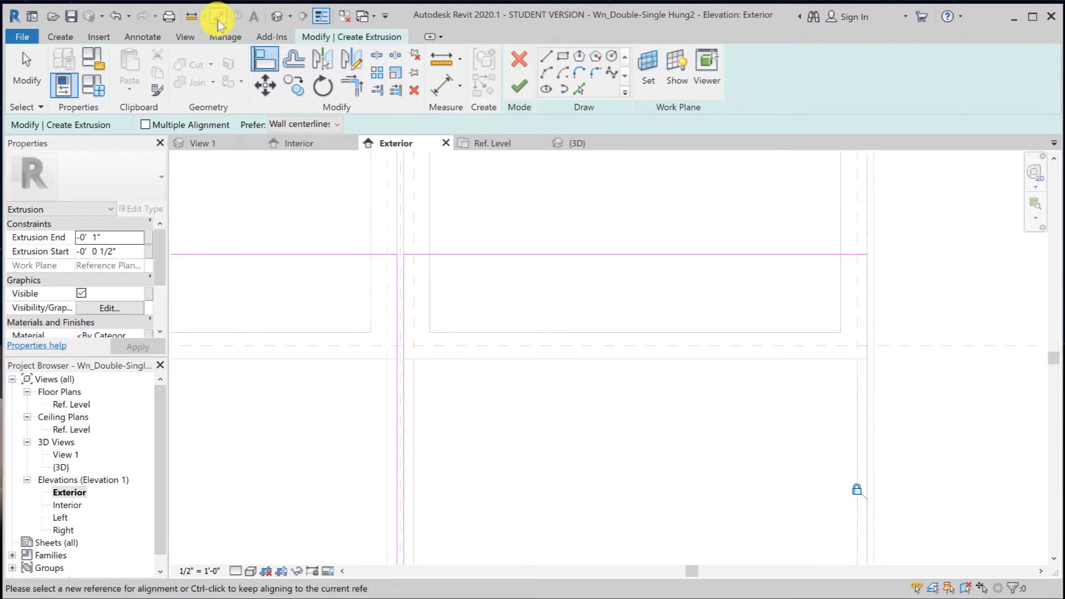
left_click(653, 347)
left_click(669, 254)
scroll(650, 295, "down", 1)
middle_click_drag(651, 300, 711, 318)
left_click(972, 307)
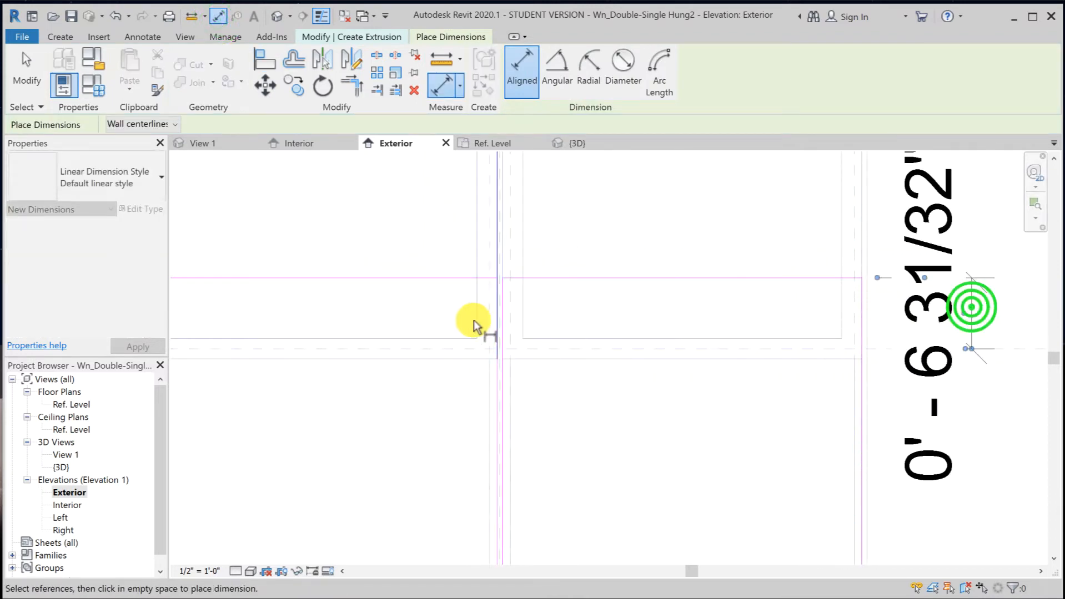
Add an aligned dimension between the mid-height reference plane and the left rectangle's top edge, placing it left of the window.
left_click(440, 347)
middle_click_drag(387, 312, 637, 357)
left_click(607, 328)
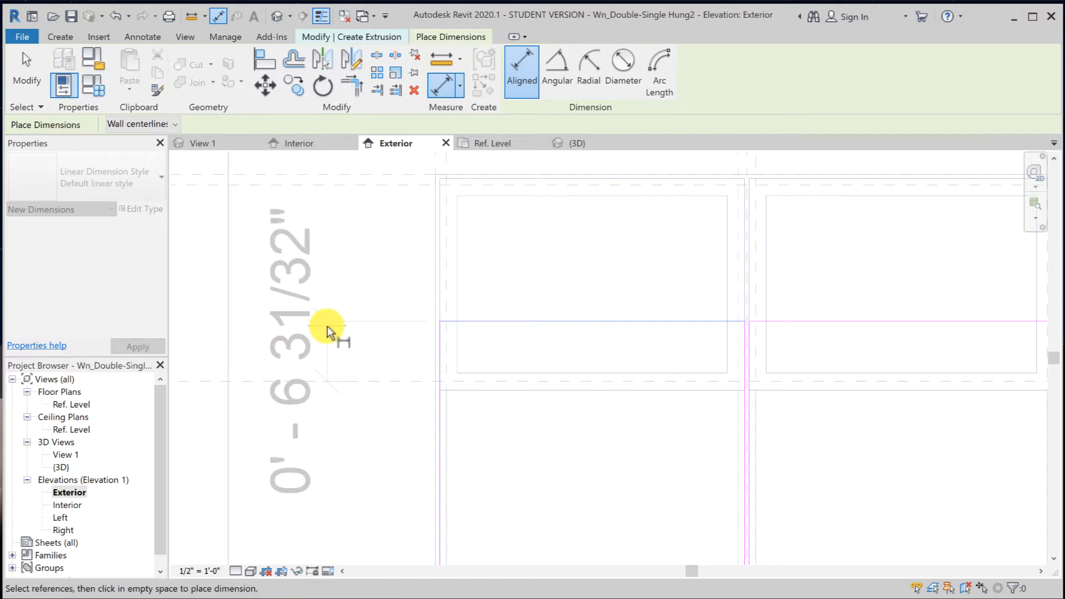
left_click(327, 326)
left_click(27, 71)
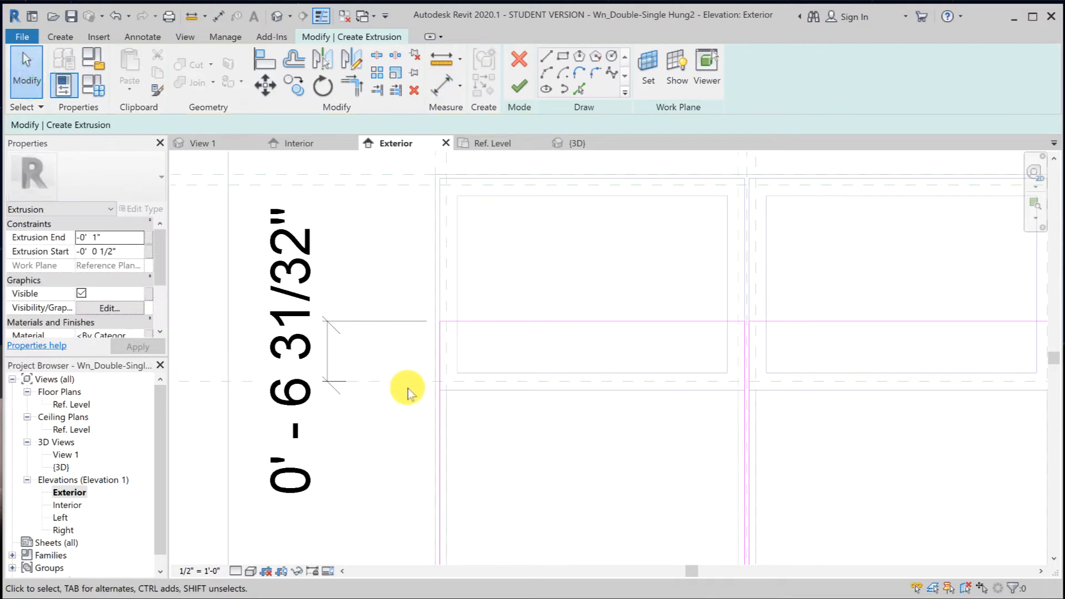
Set the distance from the mid-height reference plane to the left rectangle's top edge to 1".
left_click(601, 321)
left_click(317, 348)
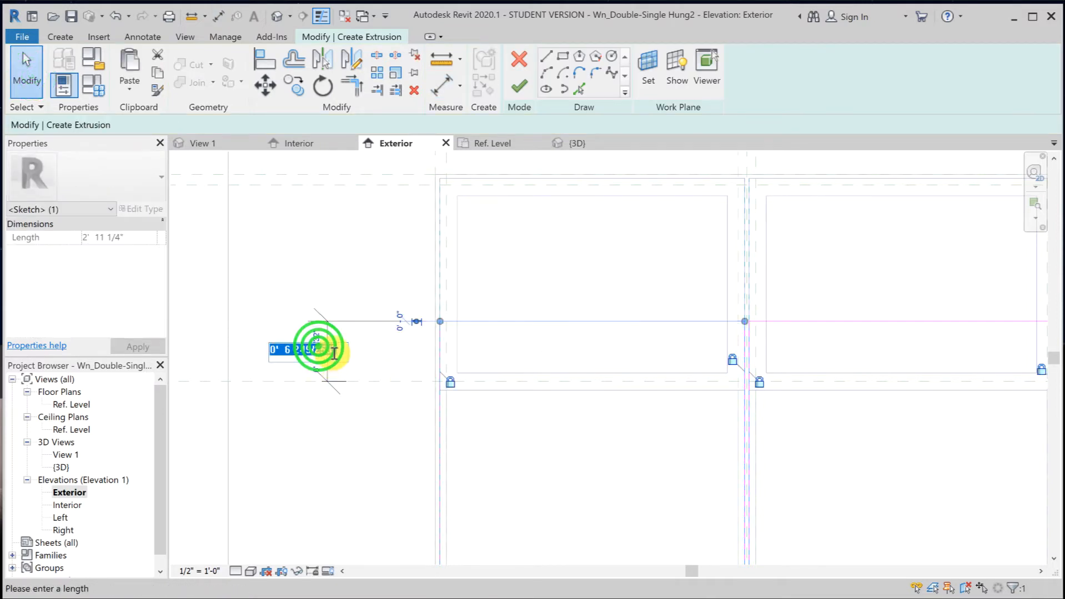
left_click(366, 275)
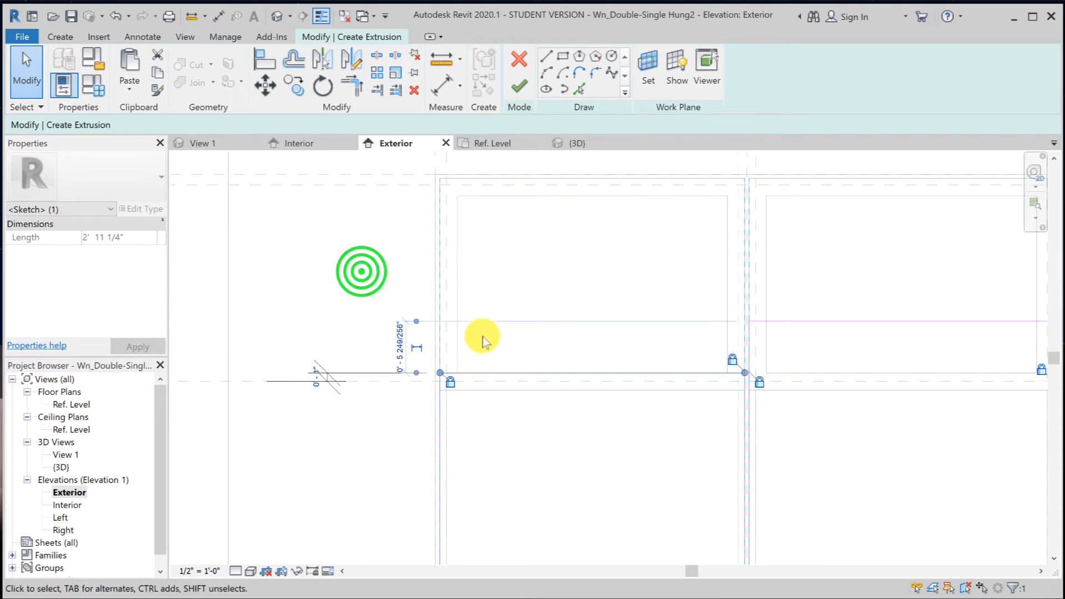
left_click(514, 282)
Set the distance from the mid-height reference plane to the right rectangle's top edge to 1".
scroll(516, 283, "down", 3)
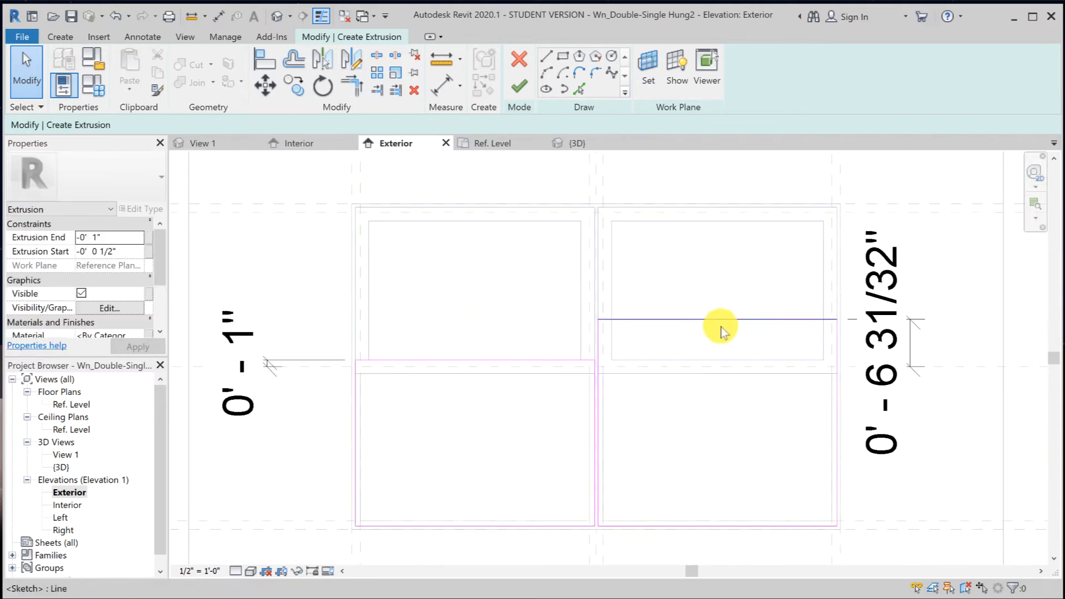
left_click(791, 320)
left_click(897, 343)
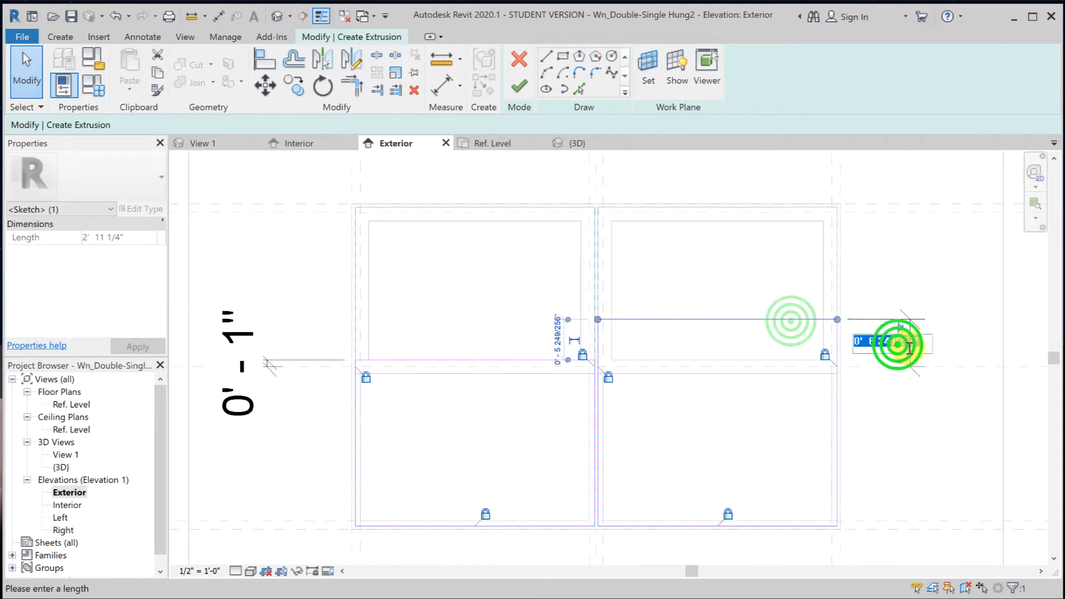
left_click_drag(914, 343, 840, 342)
type("1\"")
left_click(915, 264)
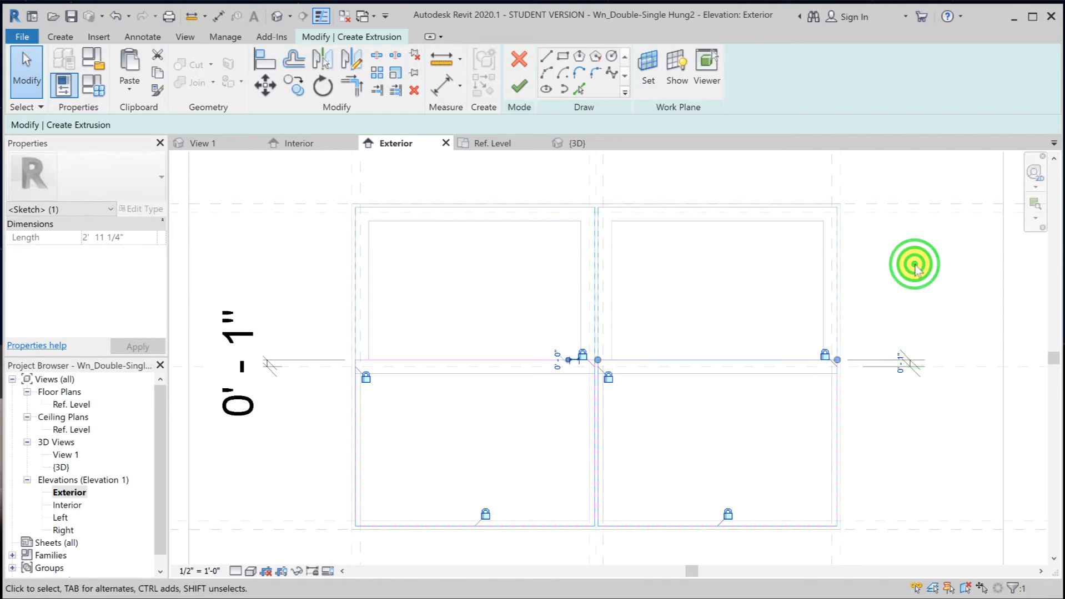
left_click(914, 267)
Lock the two 1" dimensions that tie the rectangles' top edges to the mid-height reference plane.
left_click(907, 361)
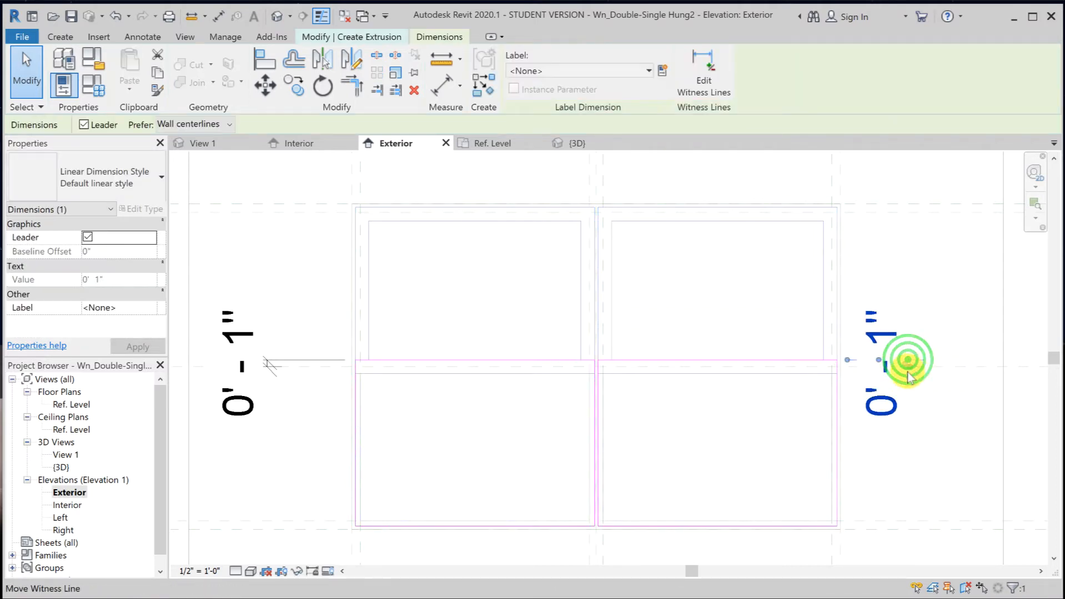
scroll(879, 387, "down", 2)
left_click(1012, 373)
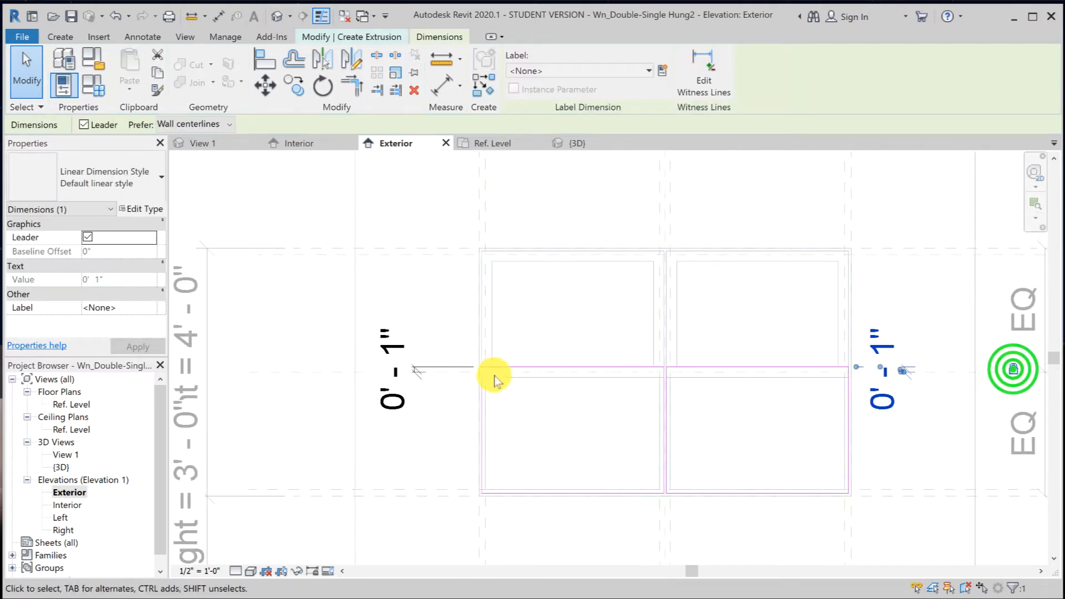
left_click(432, 363)
left_click(423, 362)
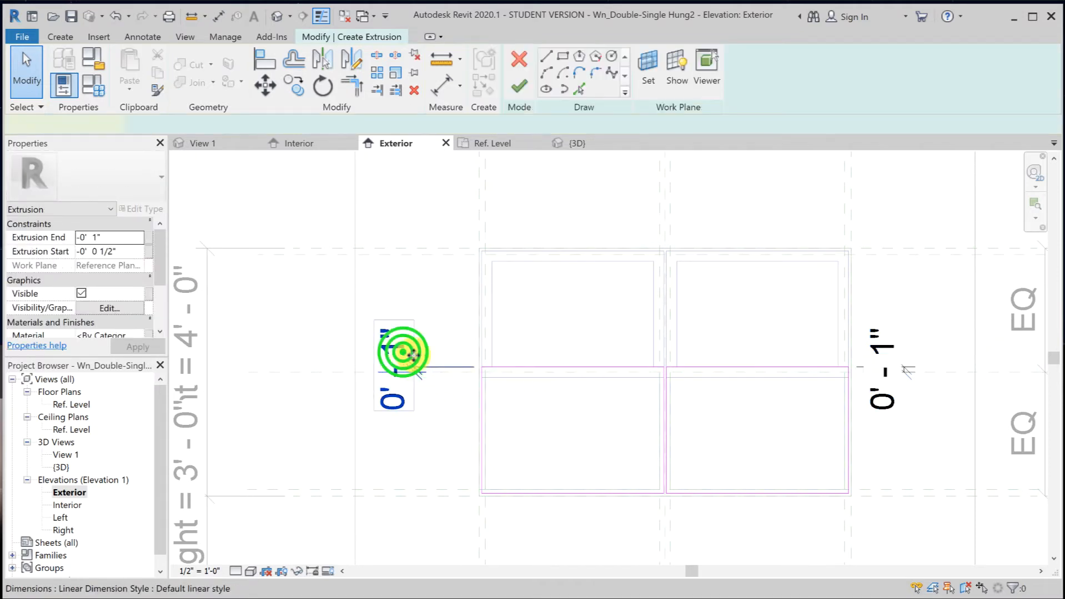
left_click(527, 369)
left_click(567, 326)
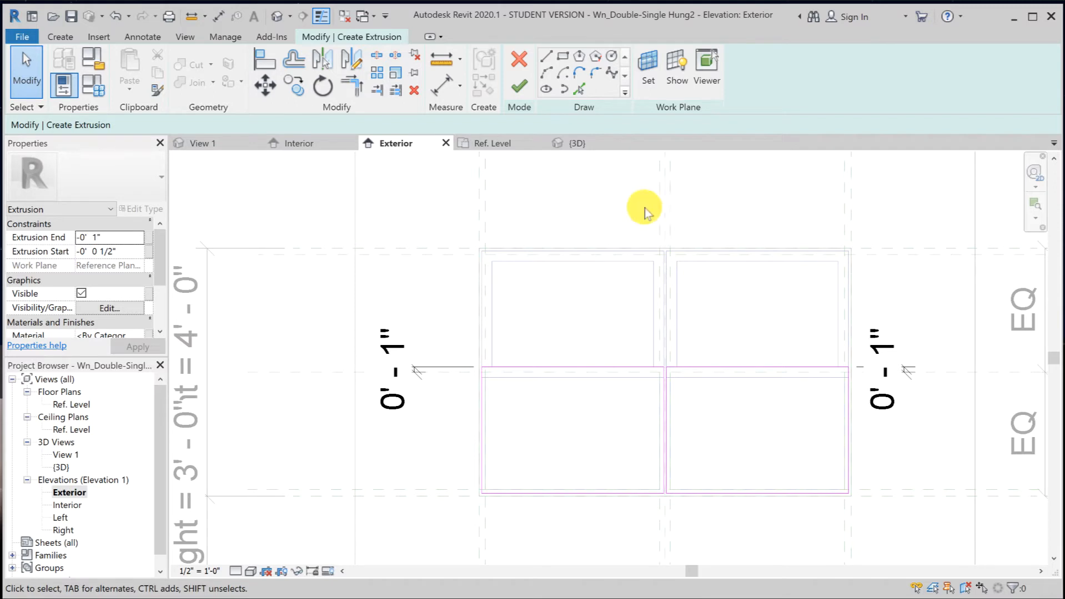
Draw a rectangle inside the left sash outline, offset 2" inward from its outer edges.
left_click(562, 56)
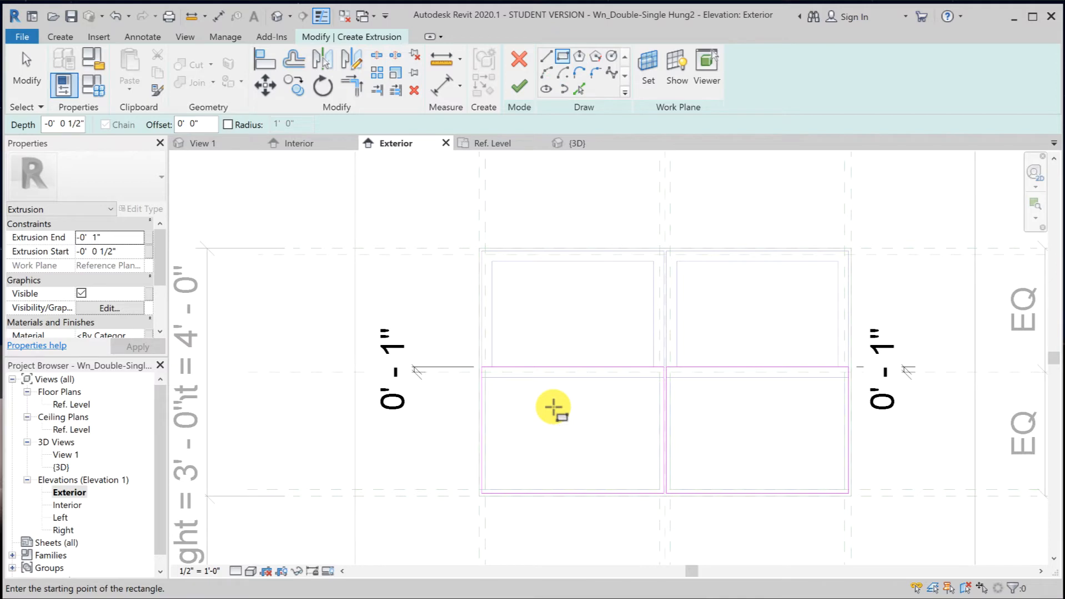
left_click(193, 124)
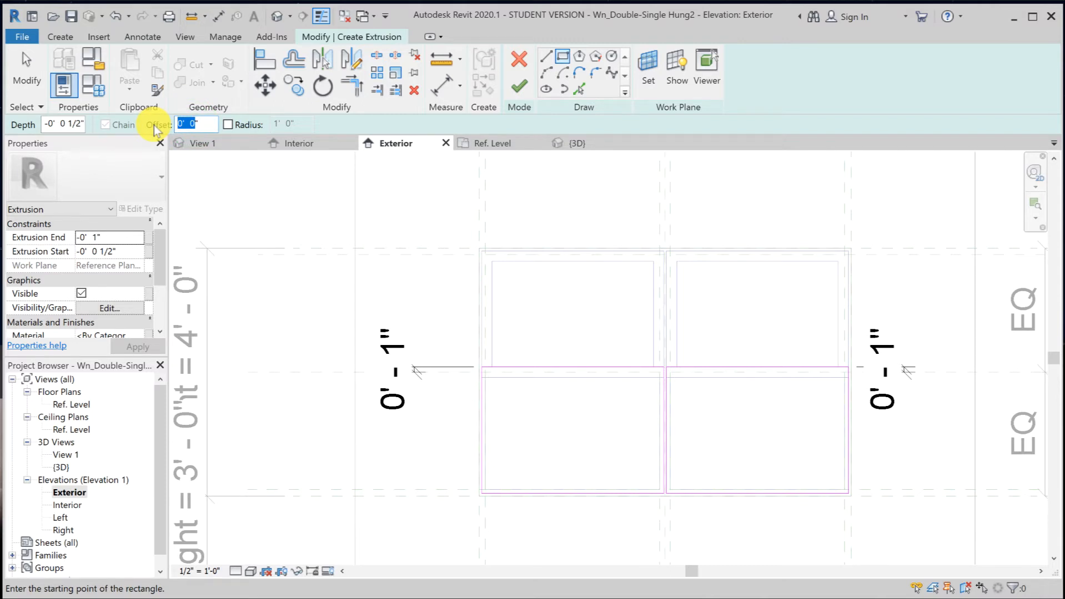
type("2")
scroll(548, 415, "up", 2)
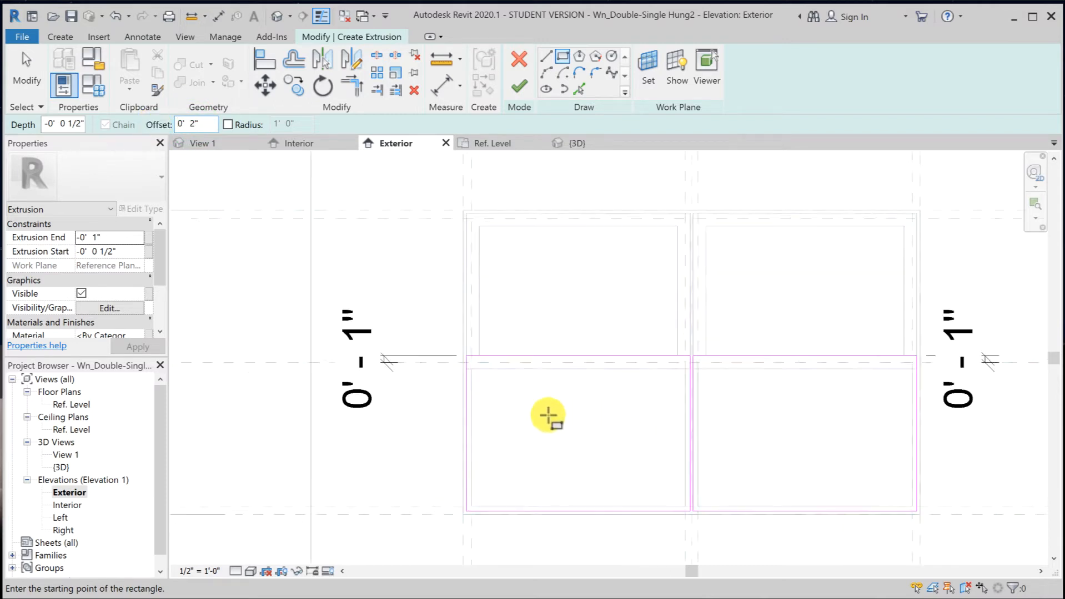
scroll(548, 415, "up", 2)
scroll(418, 332, "up", 1)
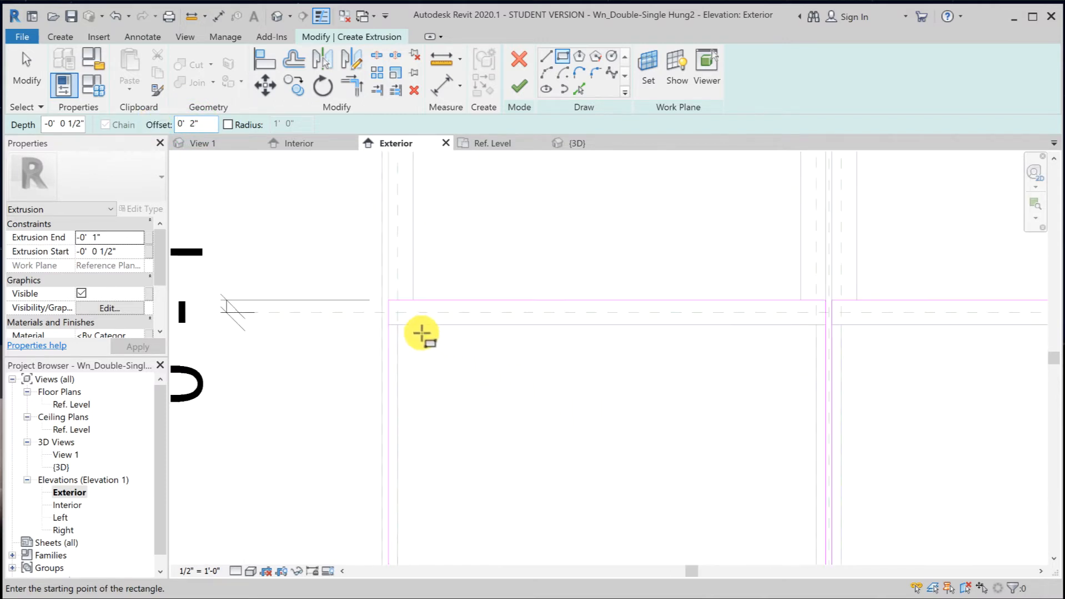
left_click(391, 300)
scroll(544, 333, "up", 3)
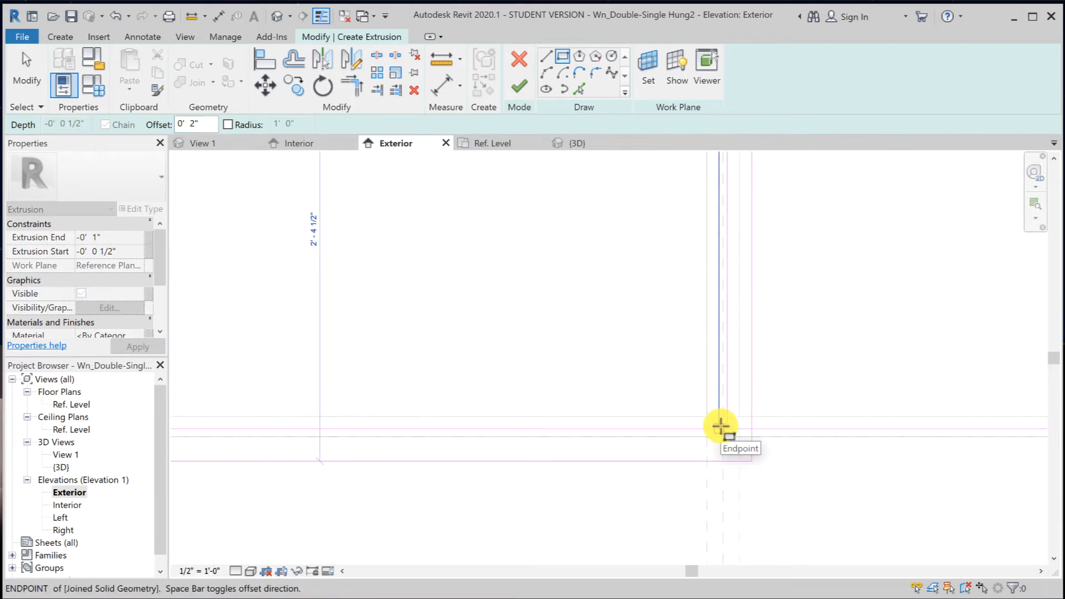
key("space")
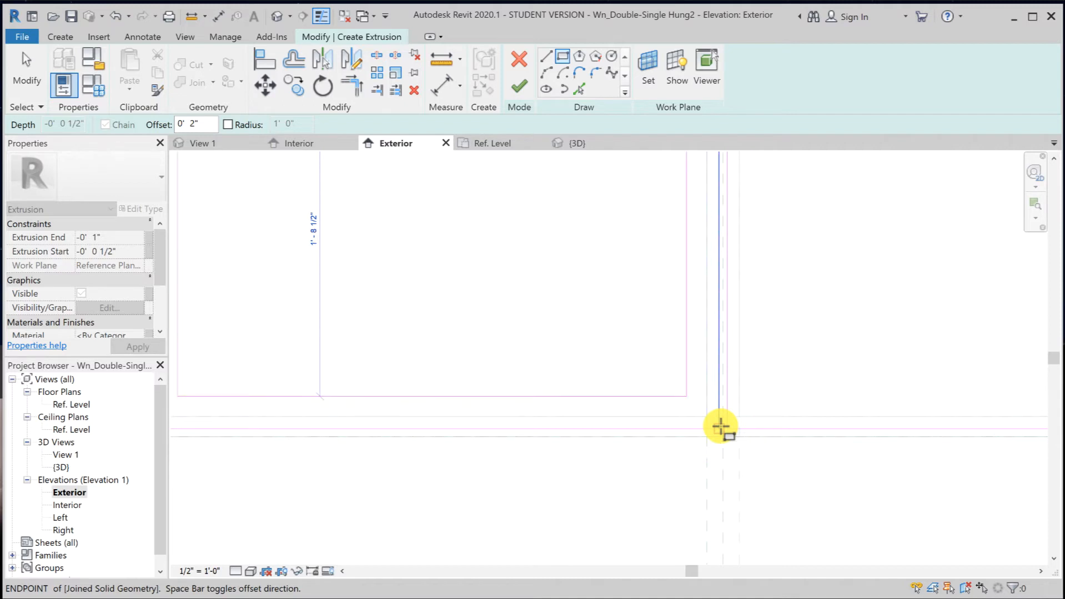
left_click(720, 427)
Draw a matching inner rectangle in the right sash, offset 2" inward from its outer edges.
left_click(730, 431)
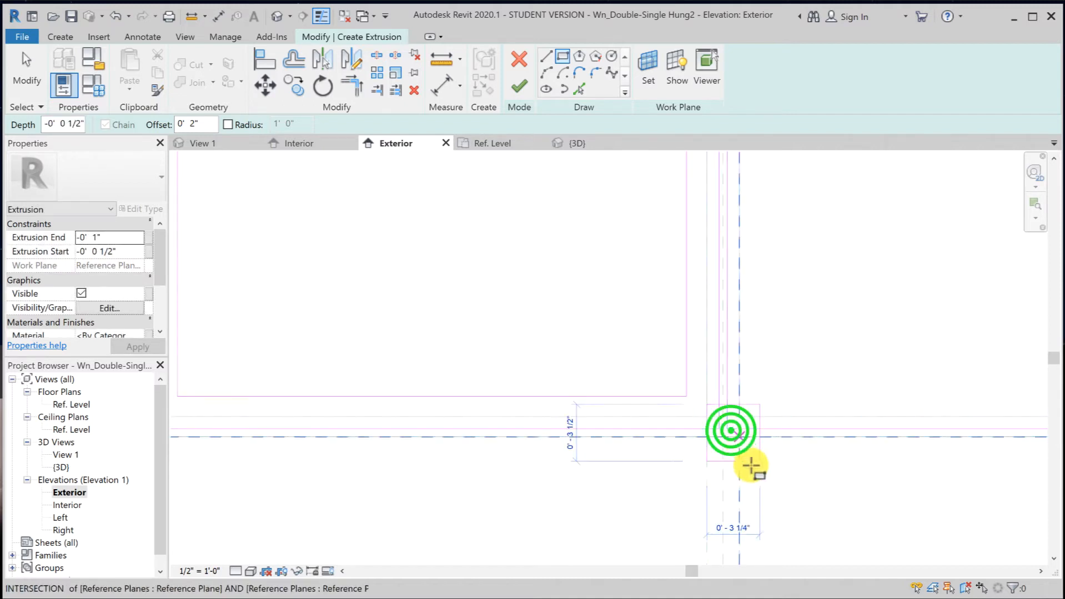
scroll(751, 468, "down", 3)
scroll(751, 473, "up", 3)
middle_click_drag(751, 473, 822, 385)
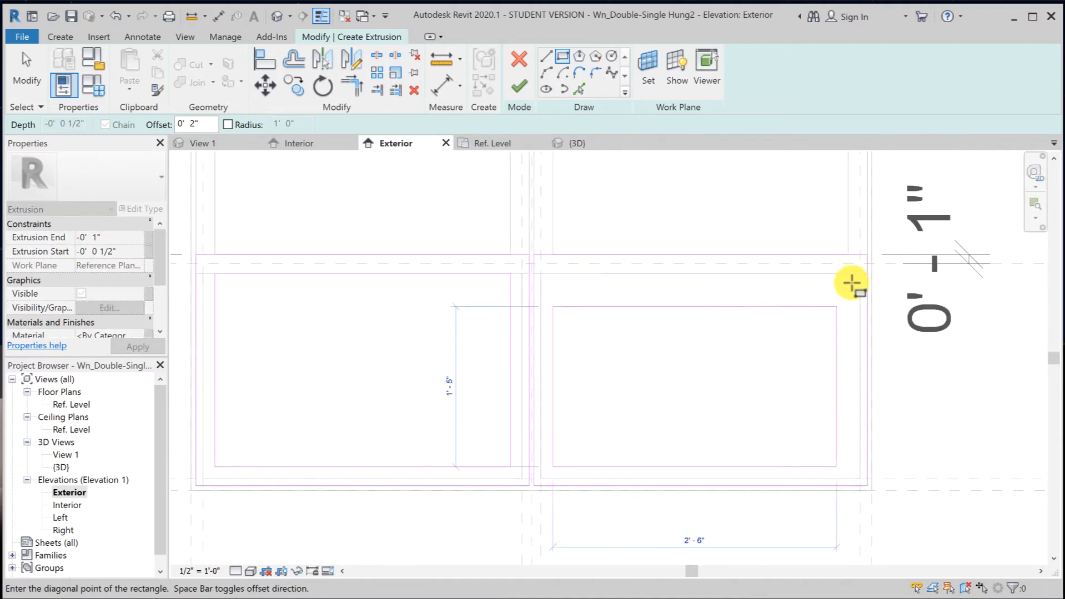
left_click(868, 251)
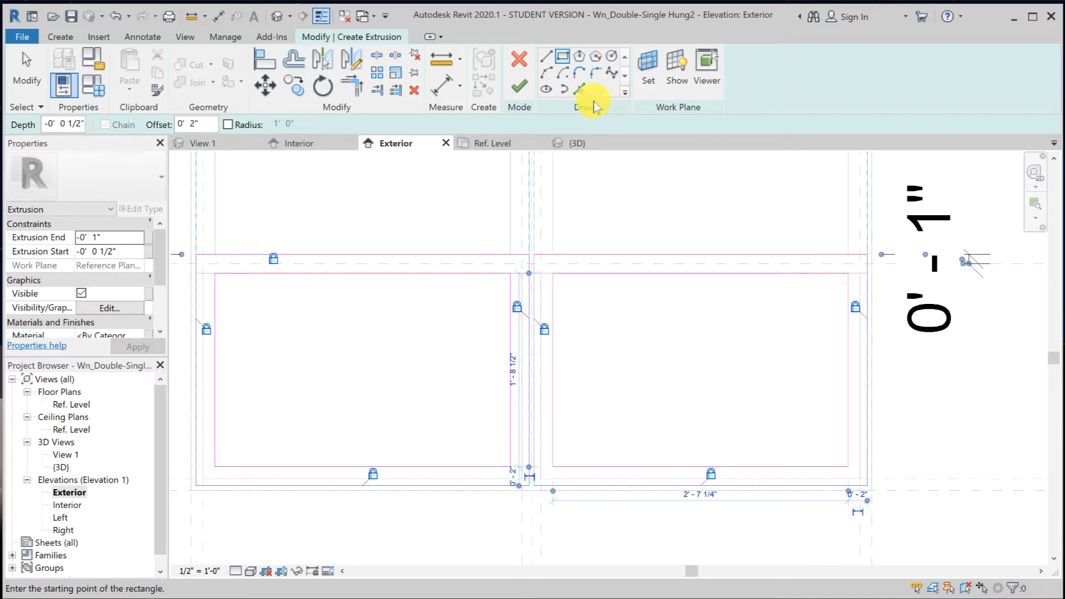
Add an aligned dimension between the left sash's inner and outer top sketch lines and lock it.
left_click(217, 16)
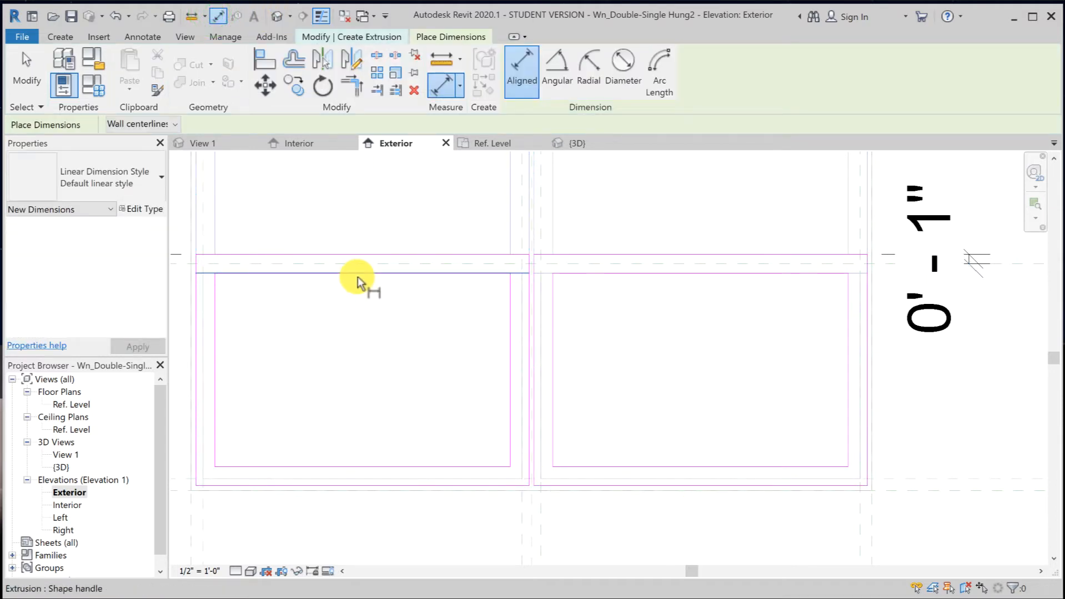
key("Tab")
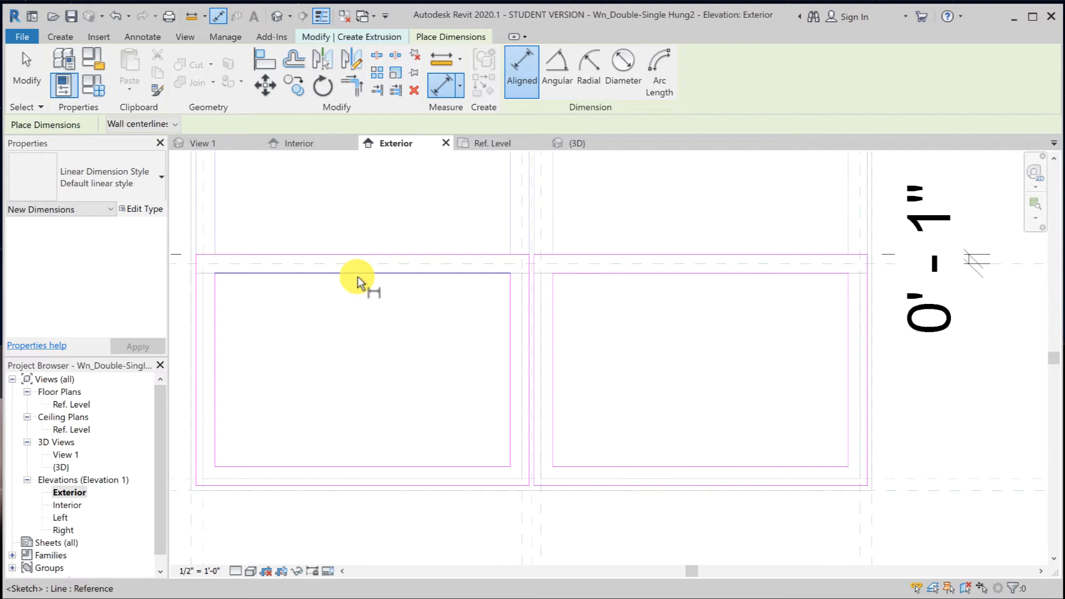
left_click(357, 276)
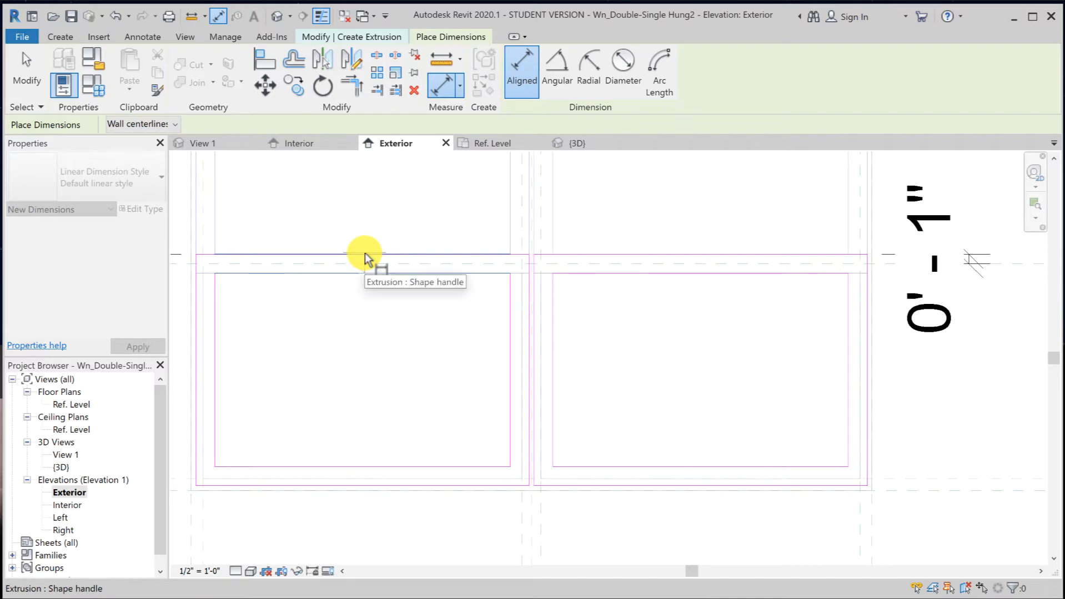
key("Tab")
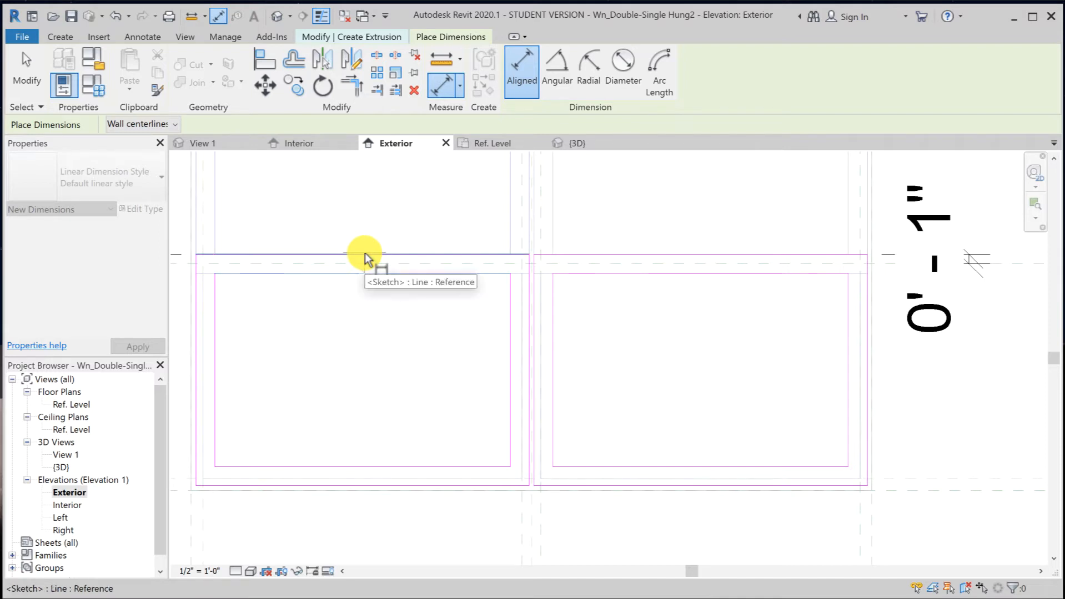
left_click(365, 254)
left_click(357, 204)
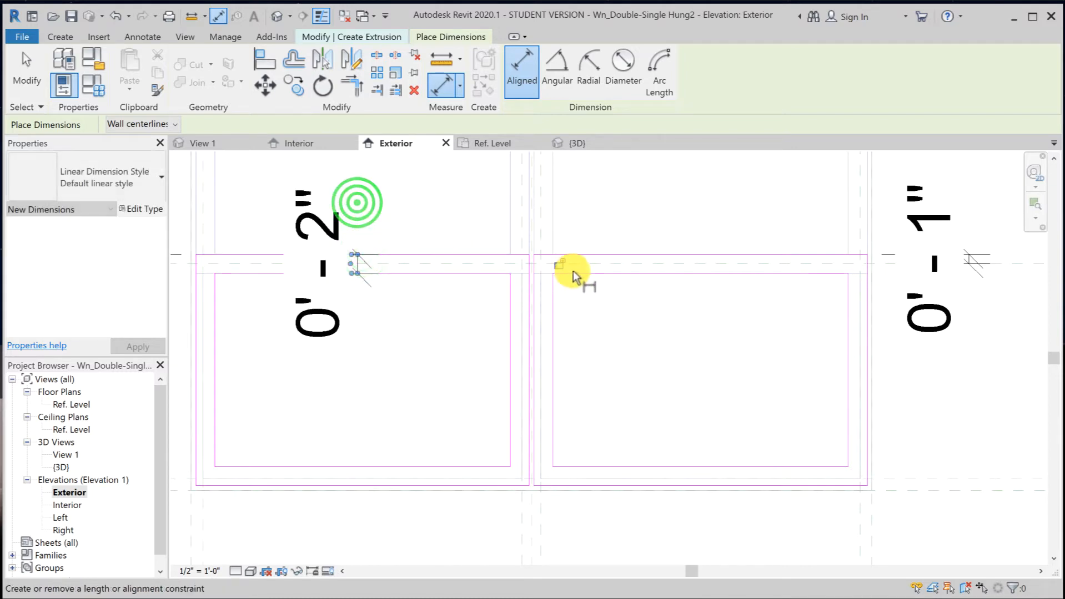
left_click(560, 265)
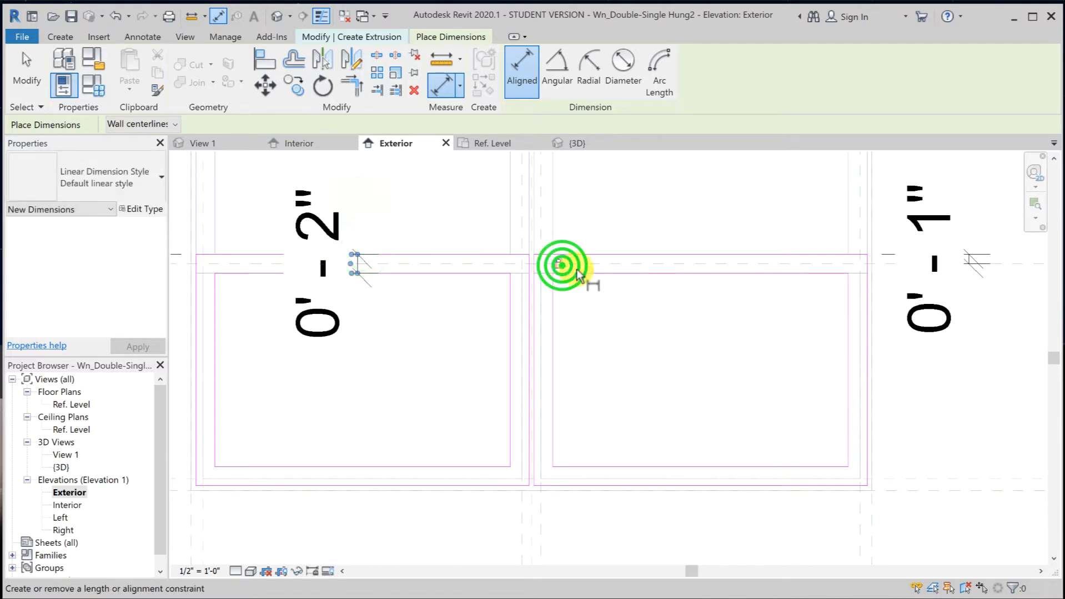
Dimension the right sash's top rail between its inner and outer sketch lines, lock it, and check the left top rail's lock.
left_click(673, 275)
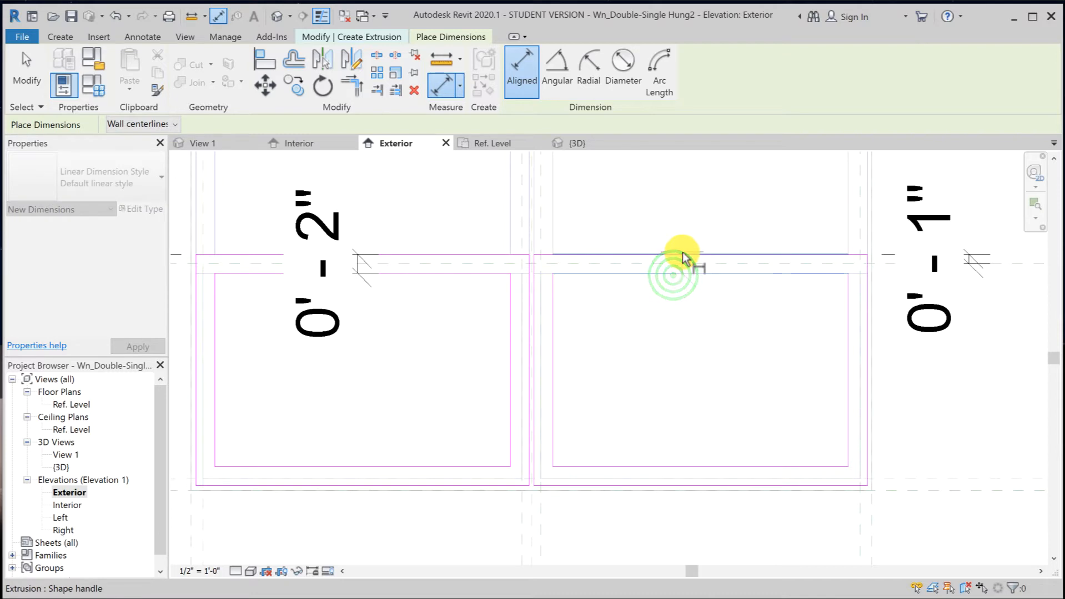
left_click(684, 257)
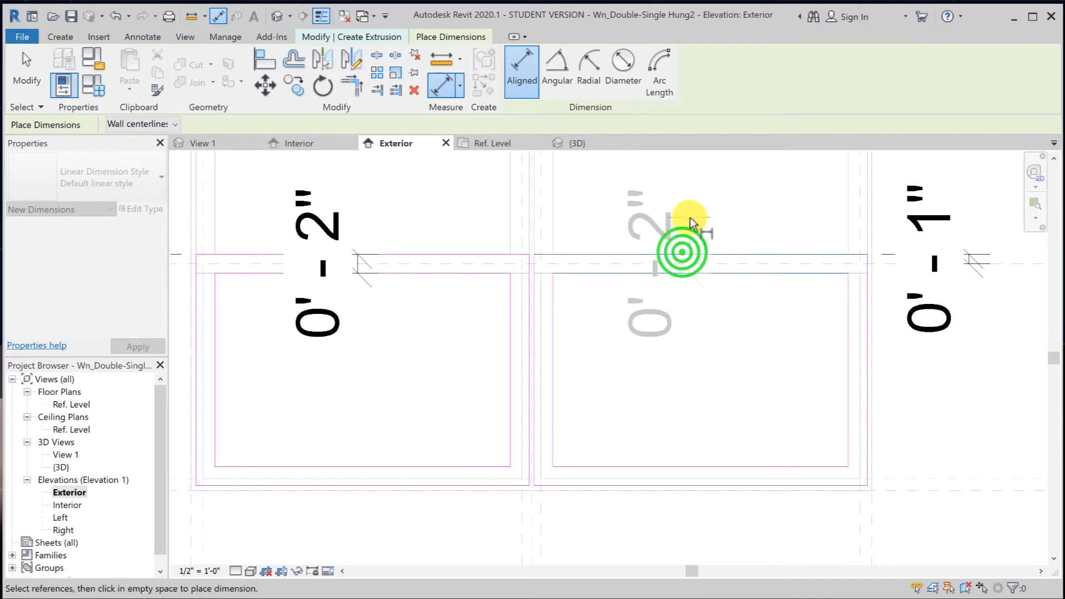
left_click(711, 213)
left_click(913, 266)
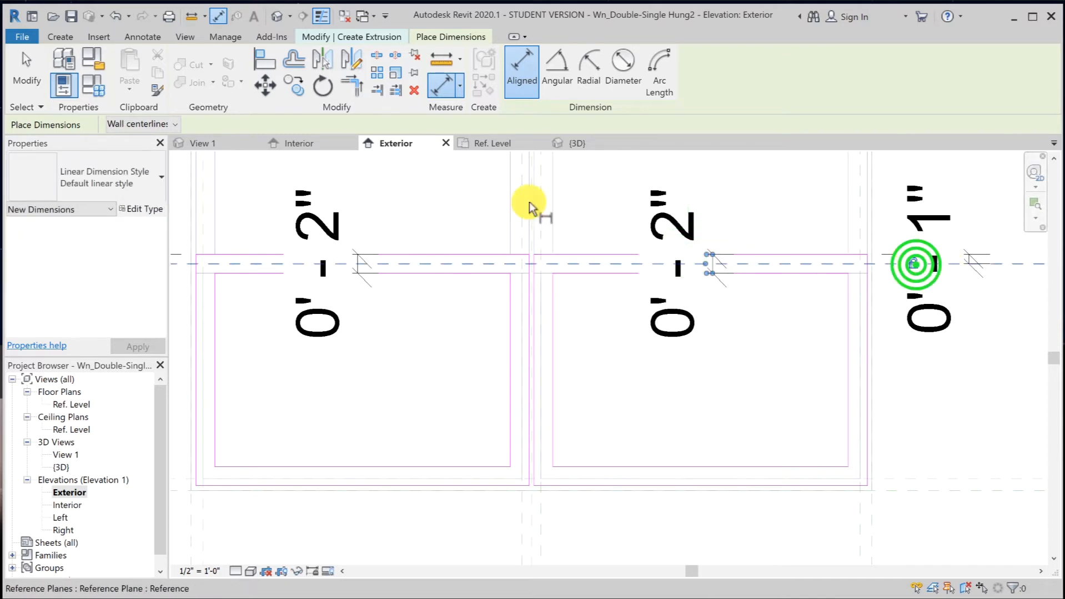
left_click(25, 77)
left_click(346, 212)
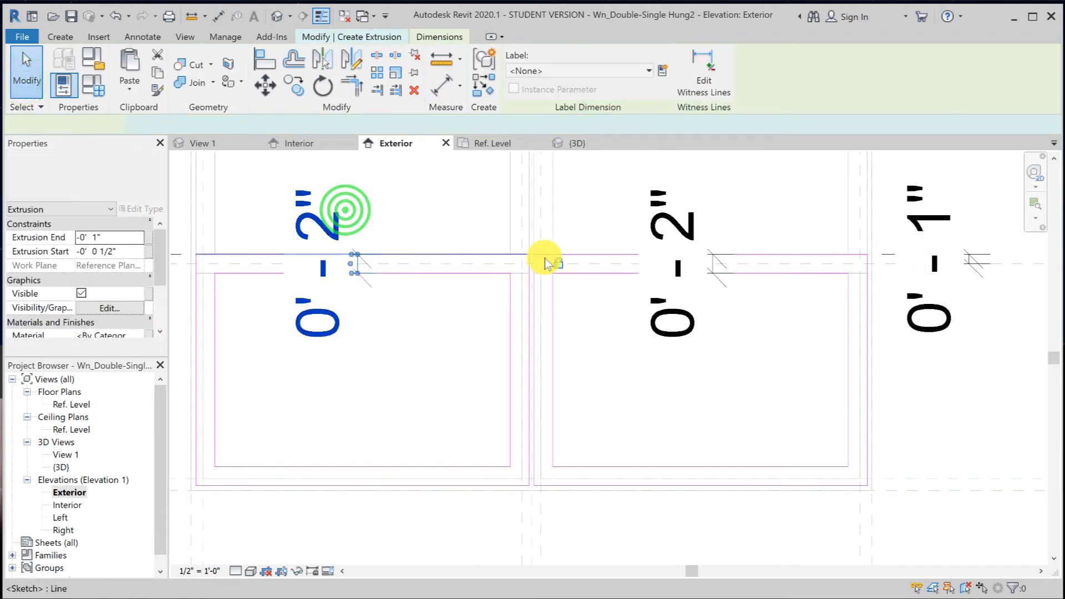
left_click(36, 67)
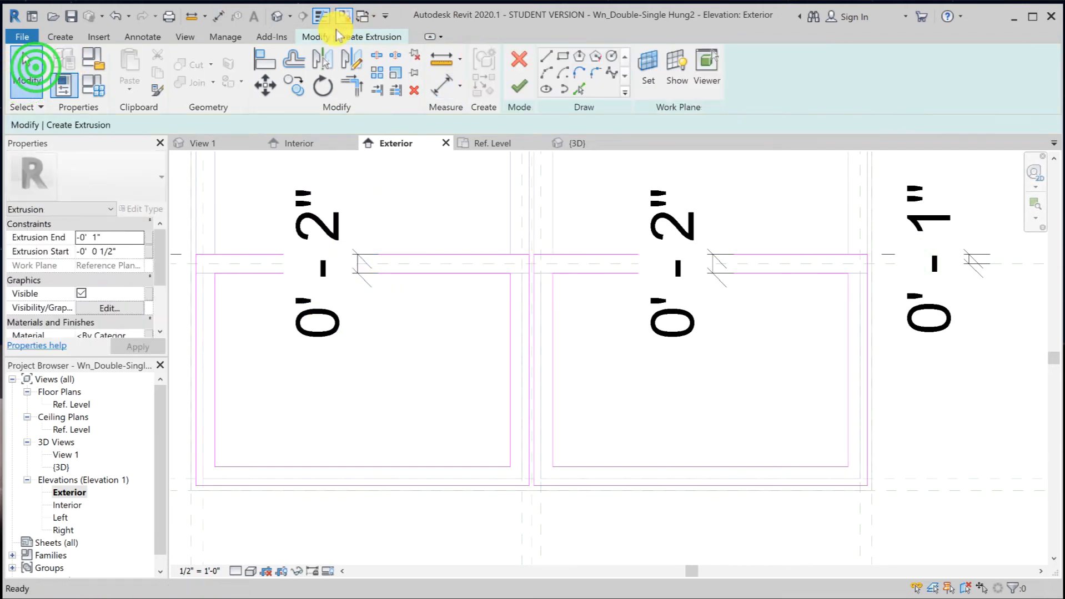
Add an aligned dimension across the right sash's right stile, from outer to inner sketch line, and lock it.
left_click(219, 19)
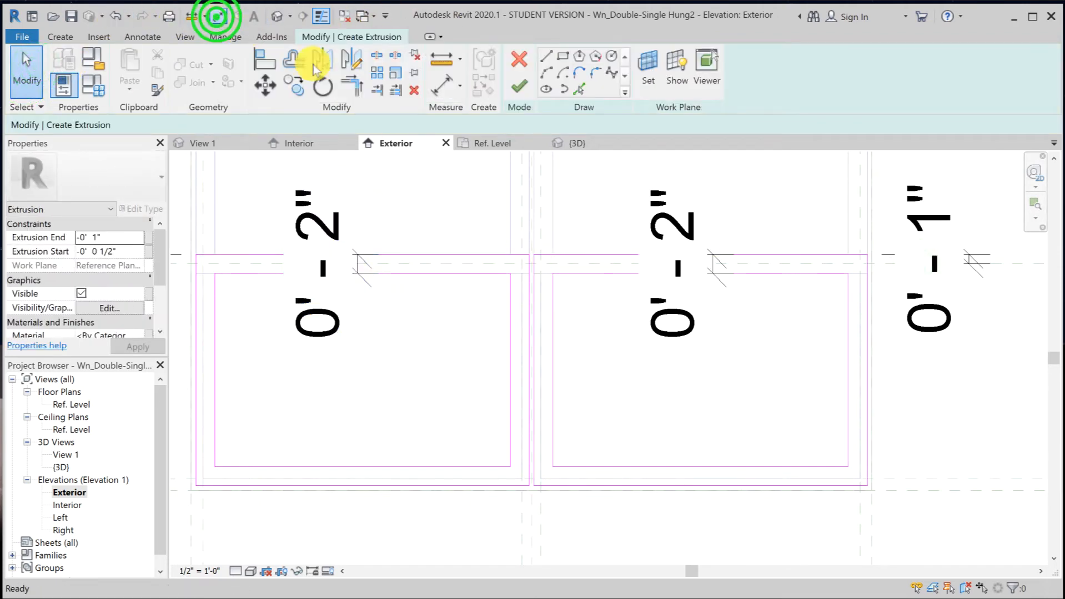
key("Tab")
key("Tab")
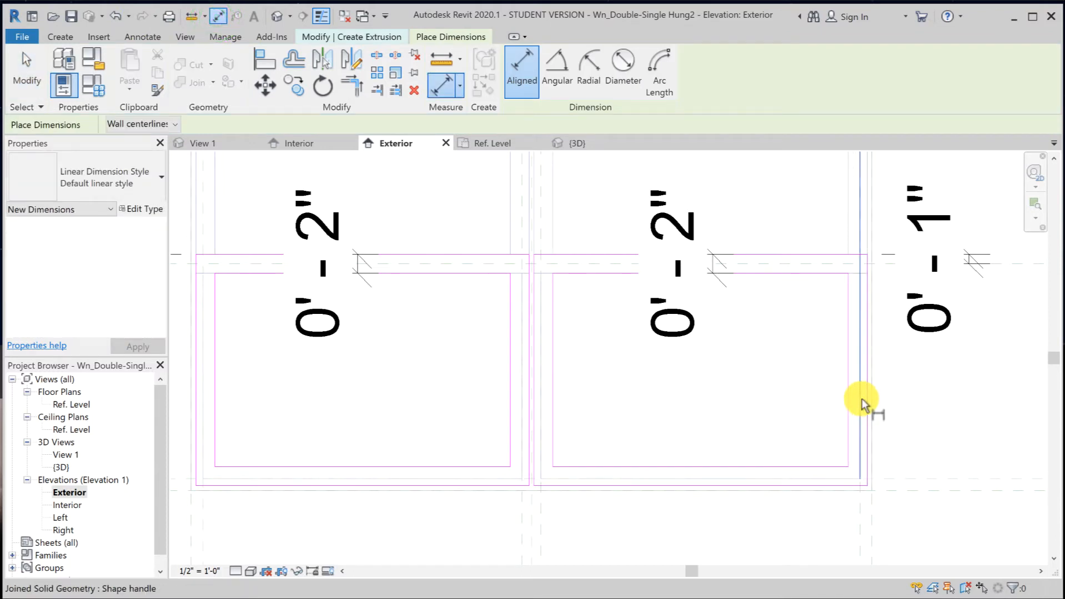
left_click(862, 398)
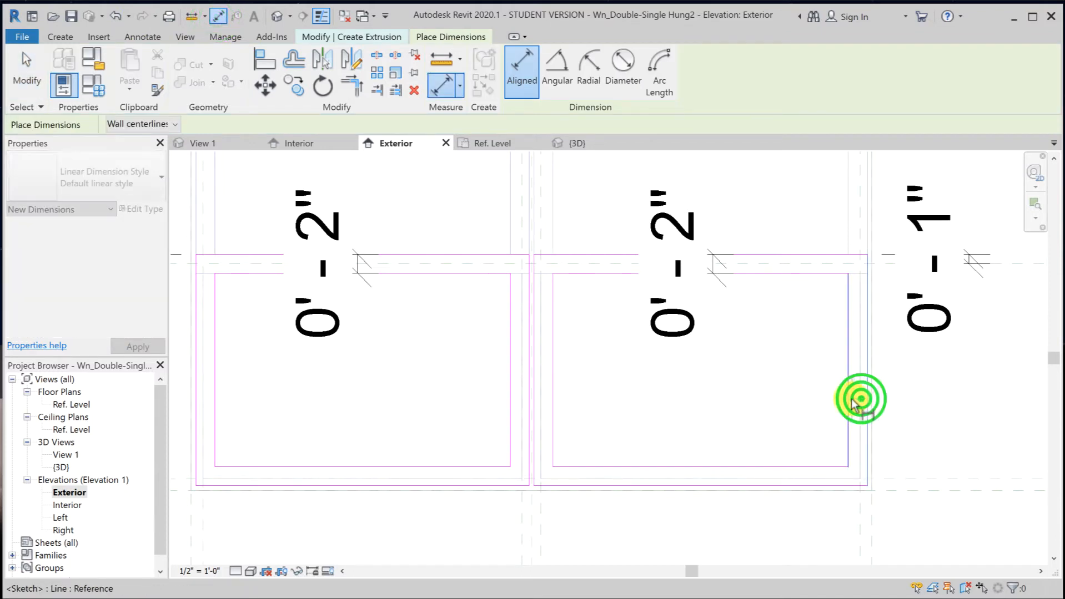
left_click(850, 398)
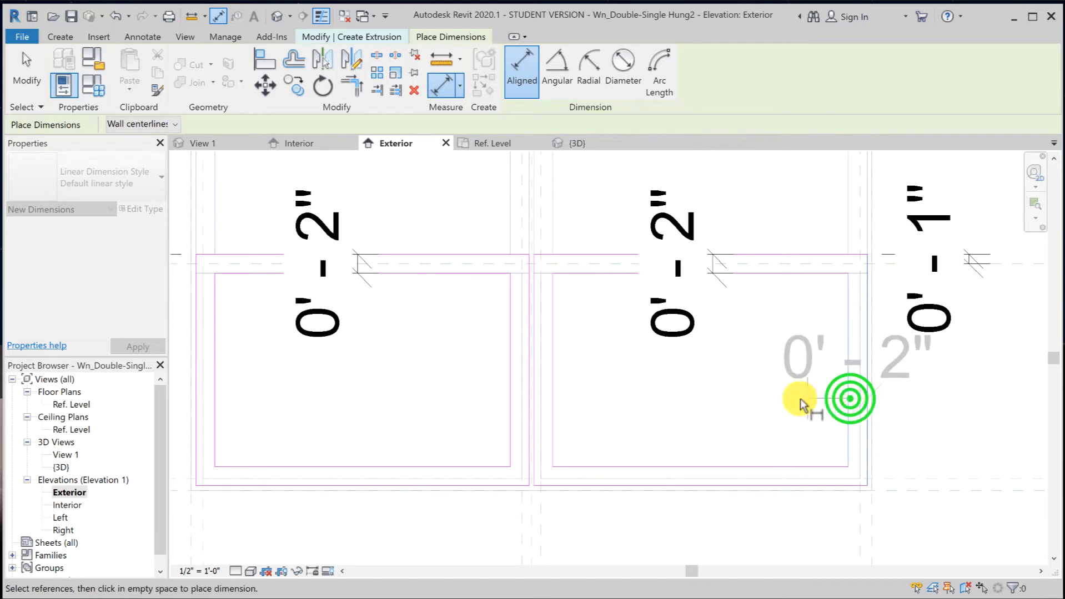
left_click(798, 398)
scroll(865, 433, "down", 3)
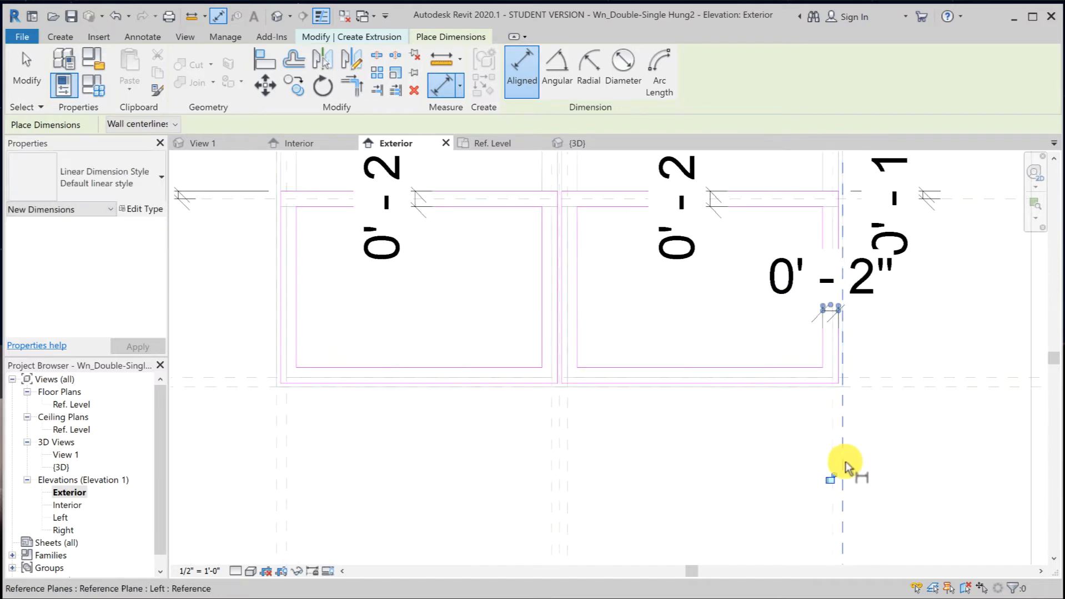
left_click(831, 483)
Dimension the right sash's bottom rail between its inner and outer sketch lines and lock the dimension.
left_click(746, 364)
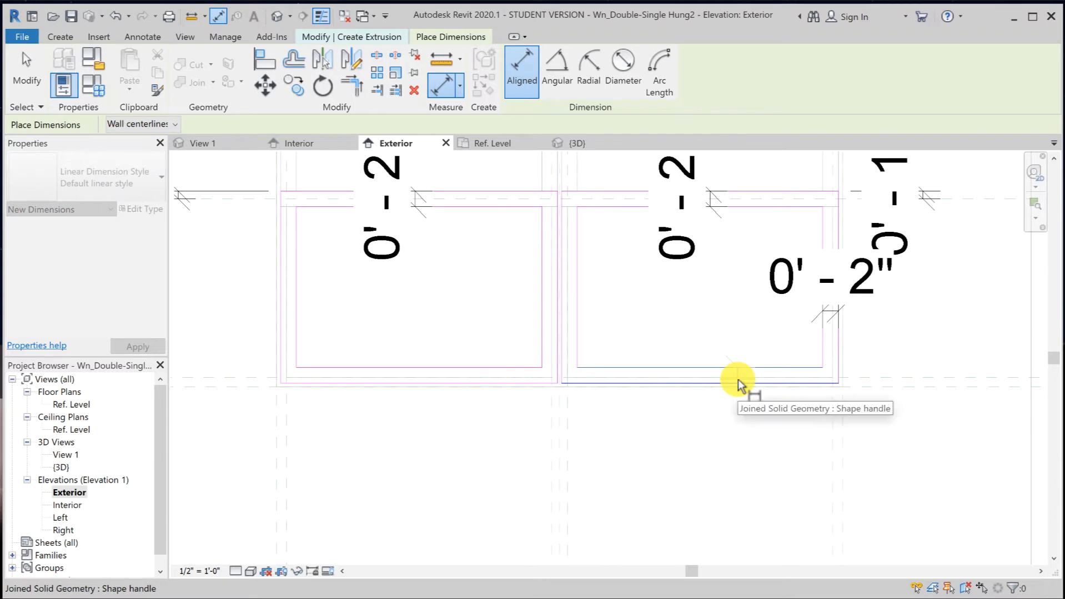
key("Tab")
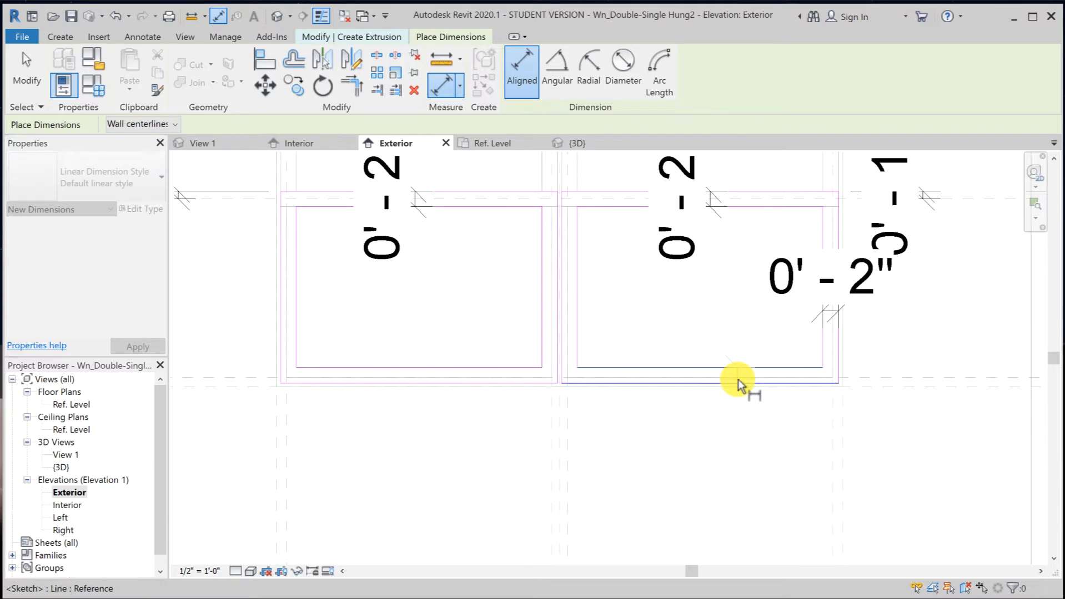
left_click(738, 379)
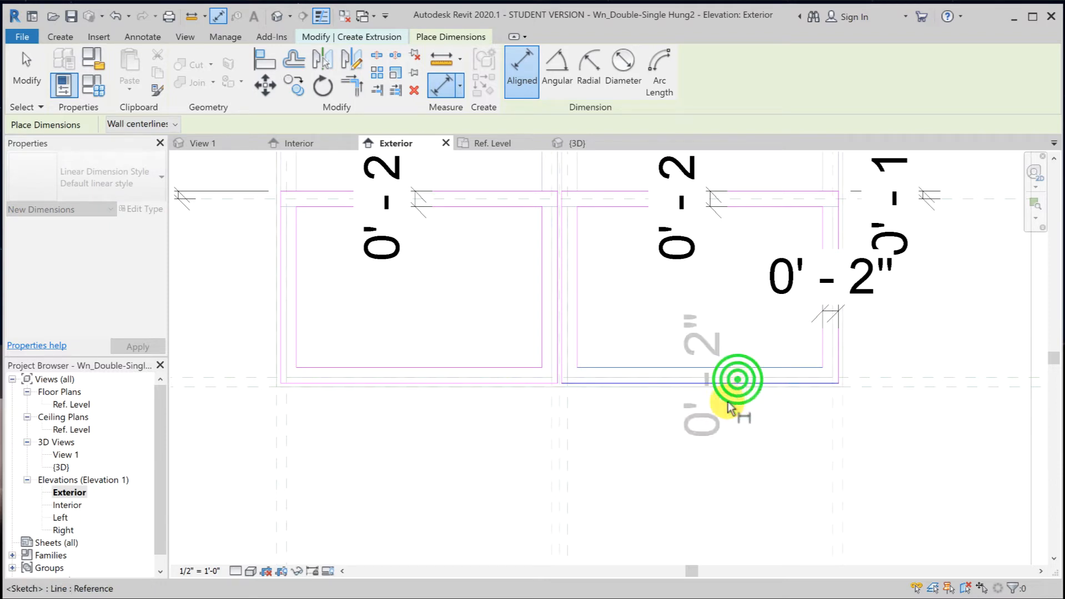
left_click(704, 449)
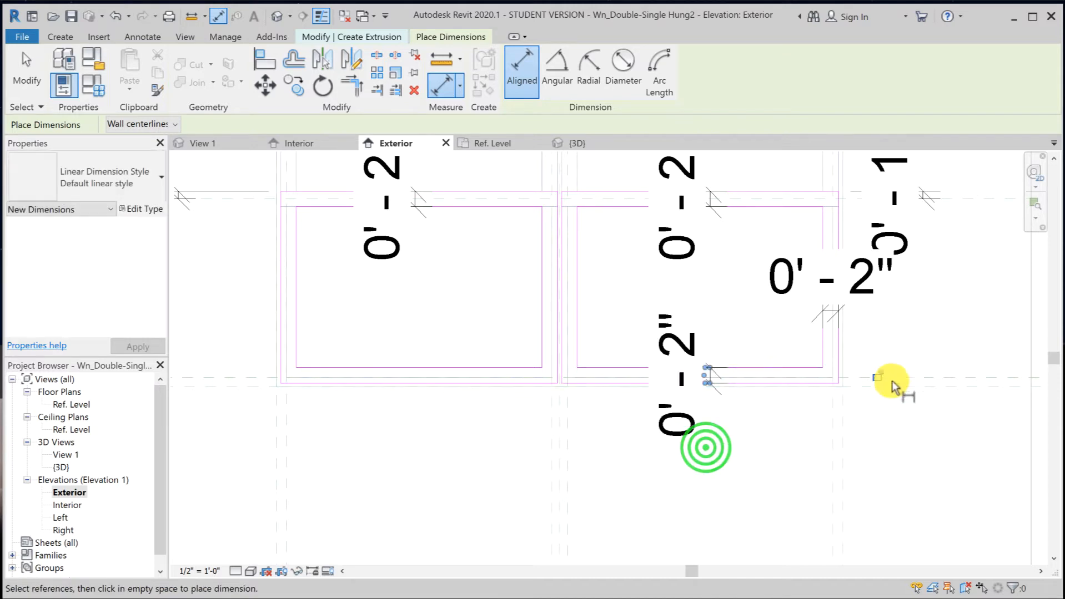
left_click(879, 375)
Dimension the right sash's left stile between its inner and outer sketch lines and lock the dimension.
left_click(577, 280)
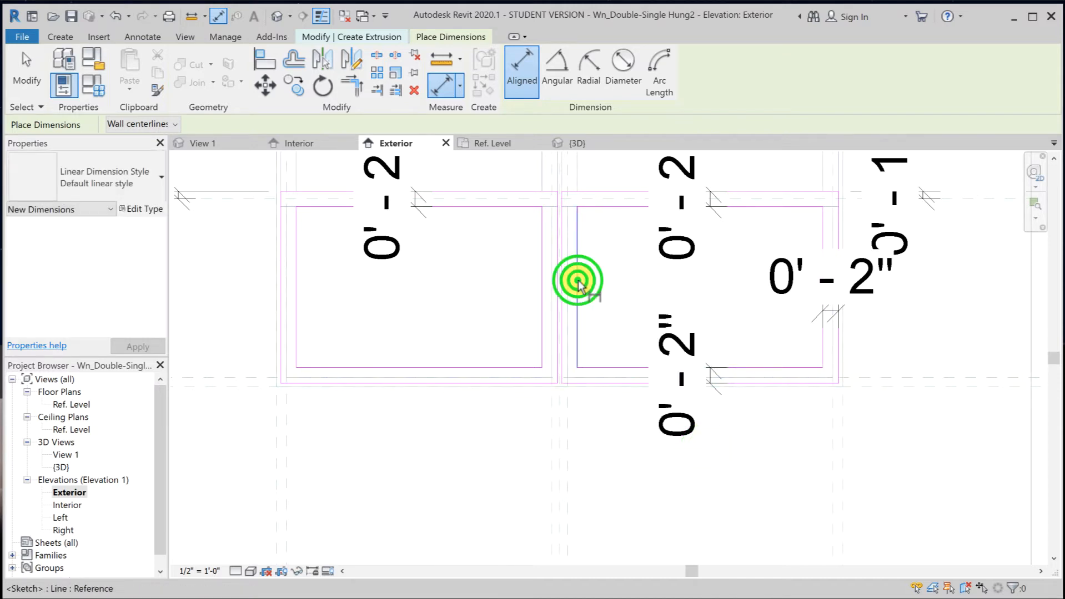
scroll(567, 294, "up", 1)
scroll(565, 292, "up", 2)
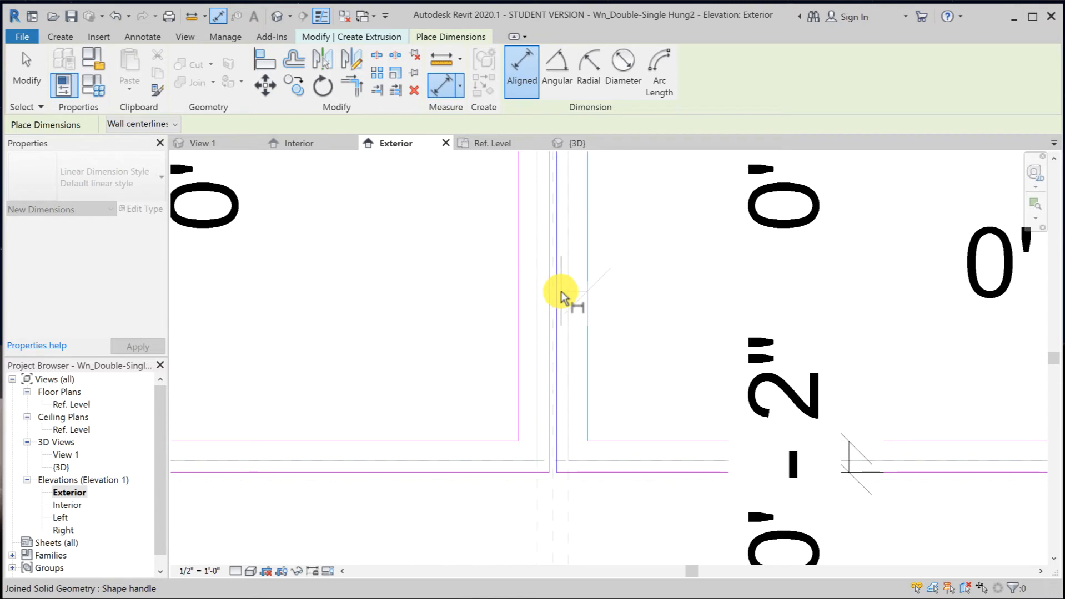
key("Tab")
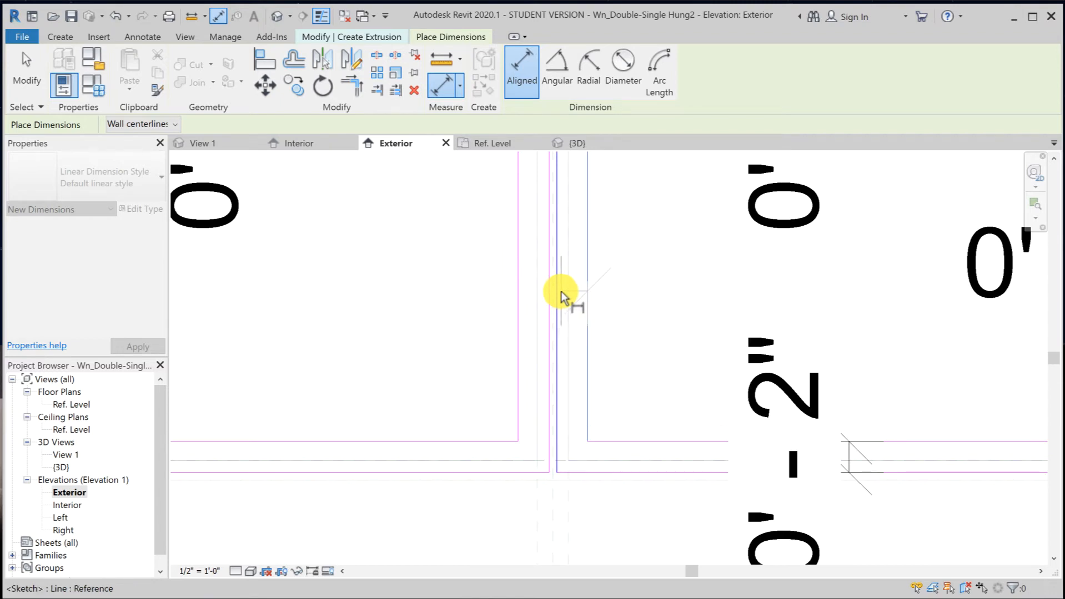
left_click(560, 291)
left_click(684, 296)
left_click(562, 289)
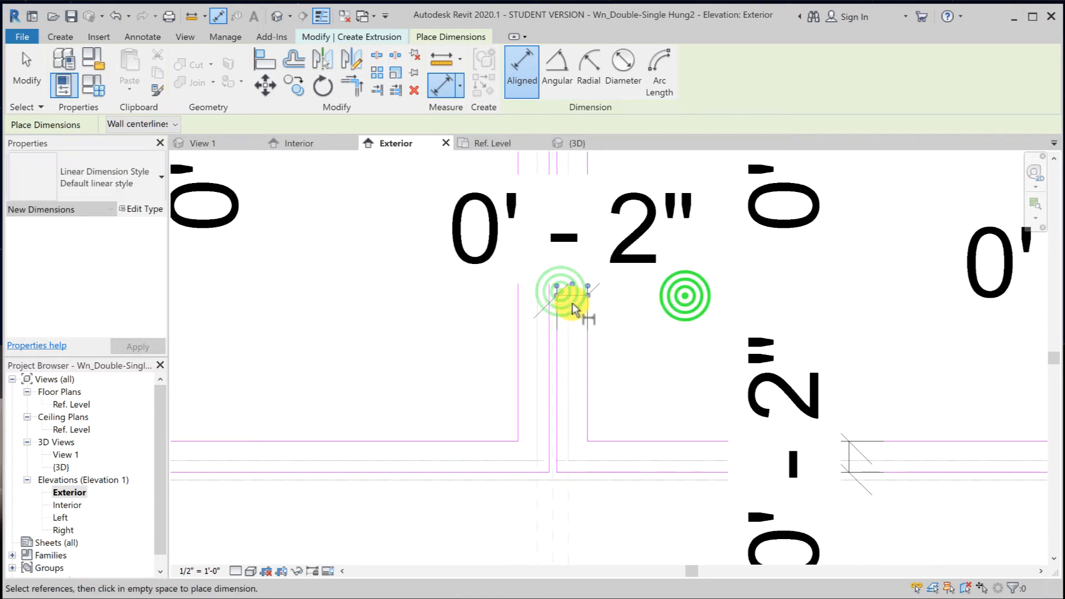
middle_click_drag(613, 356, 665, 237)
left_click(611, 477)
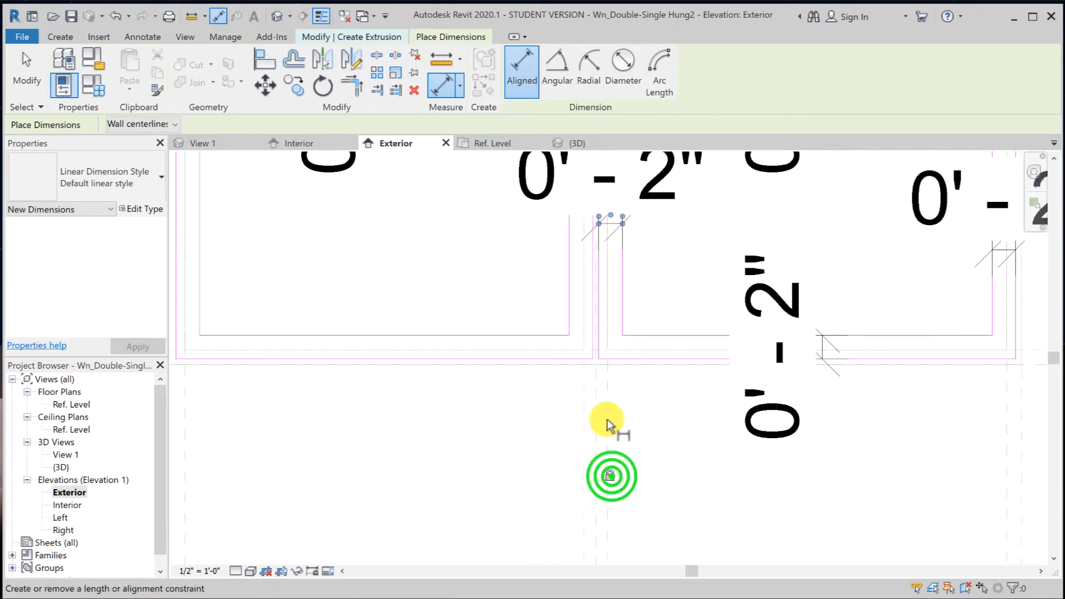
Dimension the left sash's right stile between its inner and outer sketch lines and lock the dimension.
scroll(582, 267, "up", 1)
scroll(564, 269, "up", 1)
left_click(564, 268)
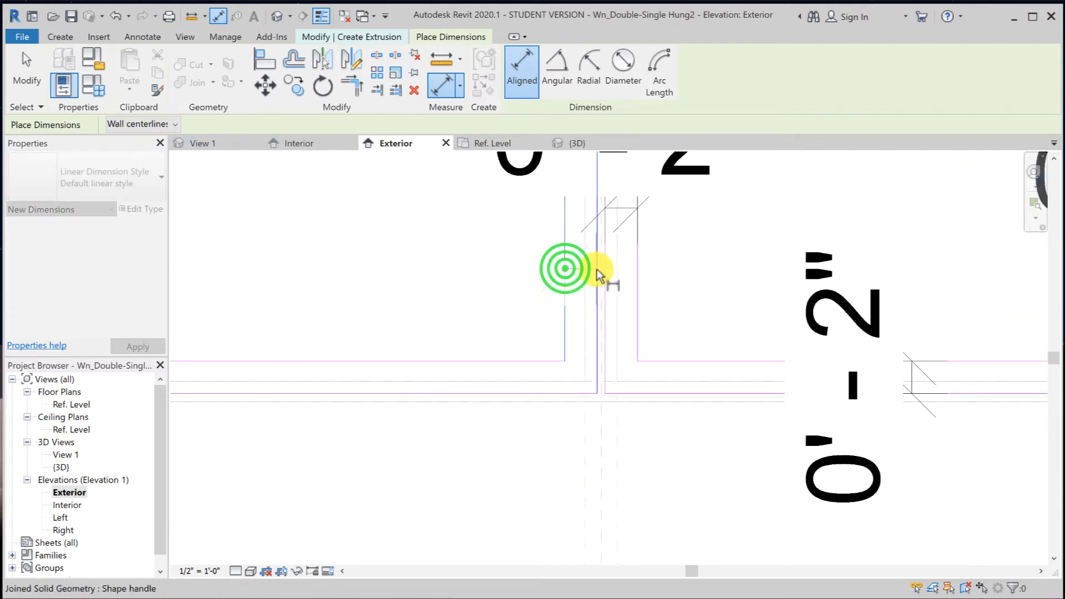
key("Tab")
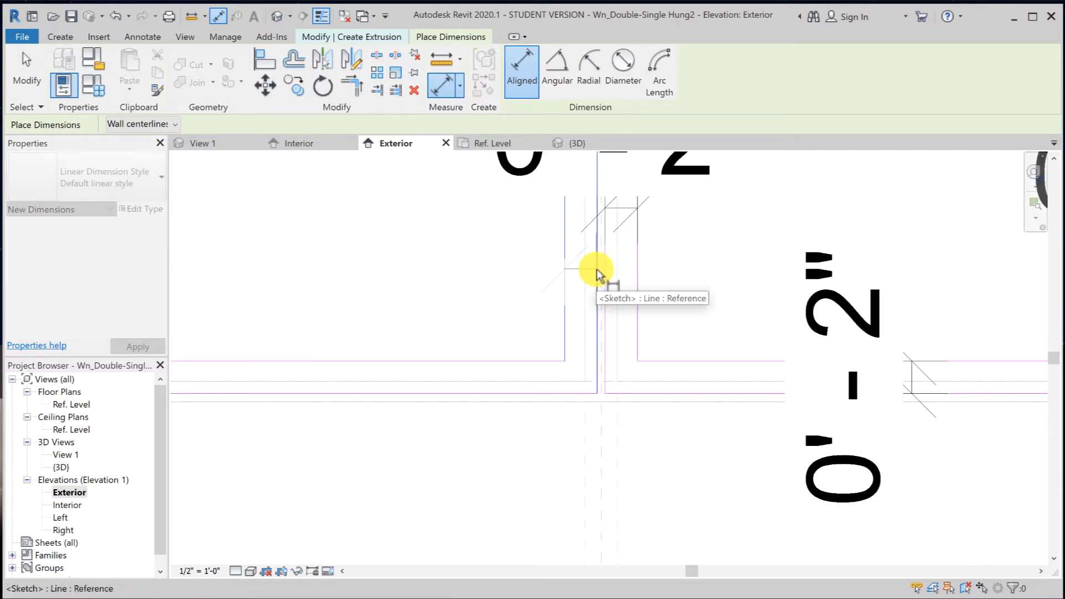
left_click(598, 275)
scroll(597, 275, "down", 2)
left_click(666, 277)
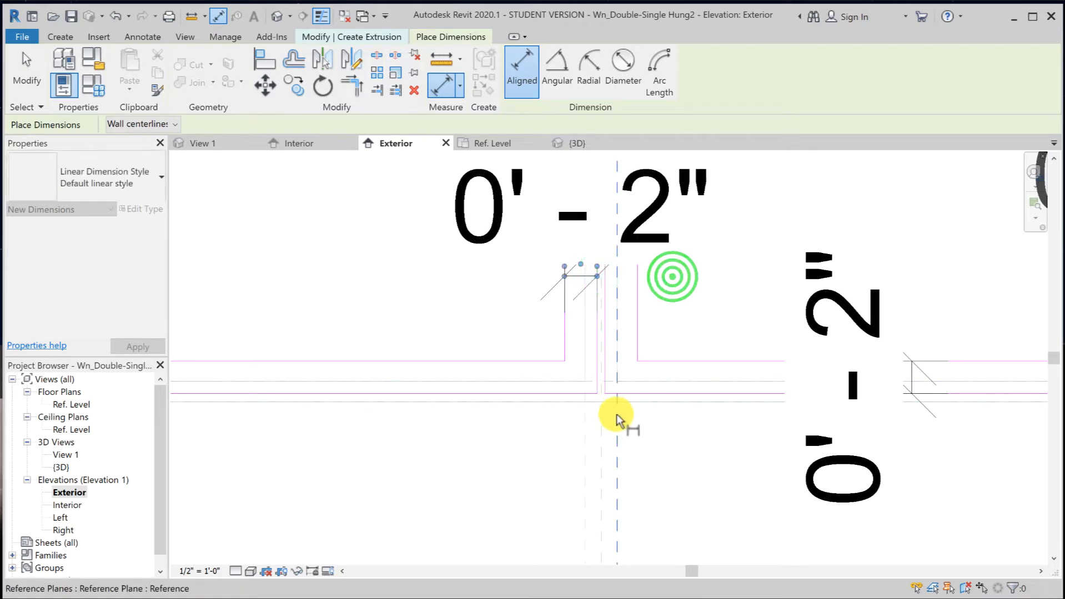
scroll(618, 417, "down", 1)
middle_click_drag(618, 416, 653, 349)
left_click(631, 469)
Dimension the left sash's bottom rail between its outer and inner sketch lines and lock the dimension.
middle_click_drag(531, 411, 557, 516)
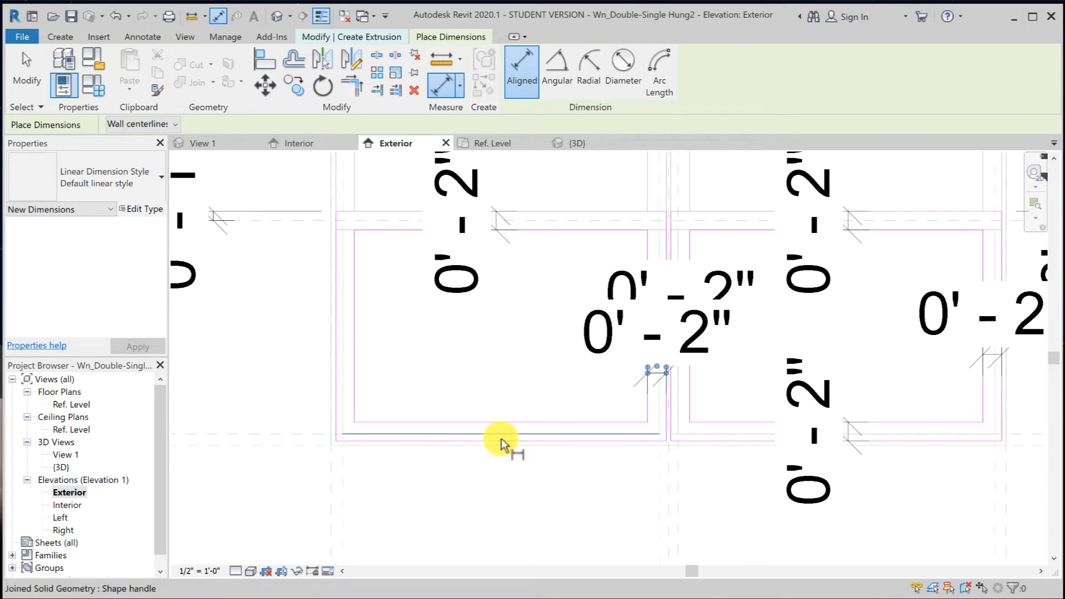
key("Tab")
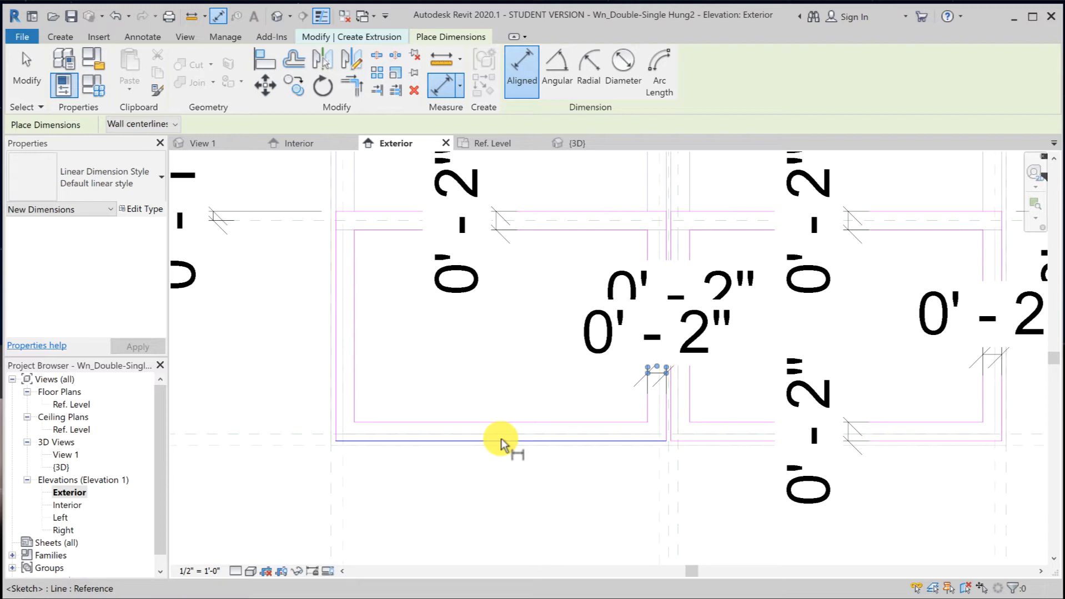
left_click(501, 439)
left_click(500, 423)
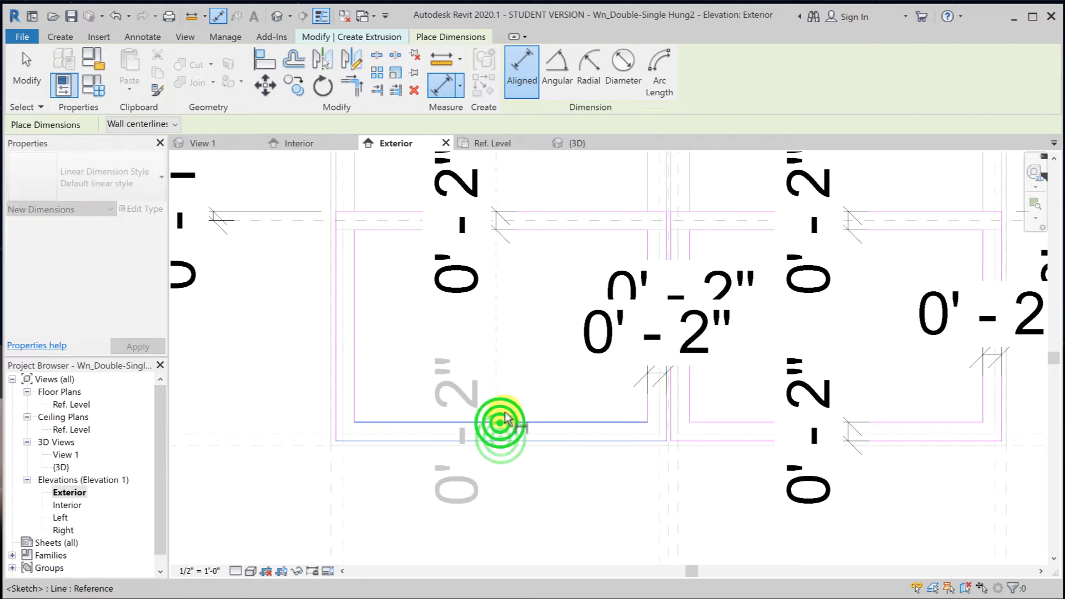
left_click(501, 382)
left_click(693, 429)
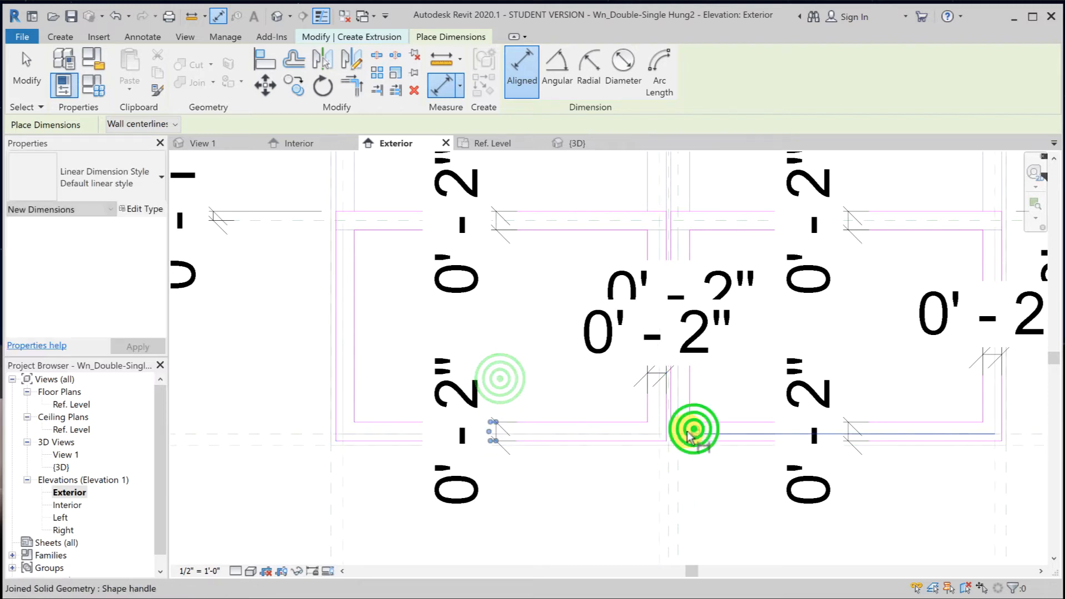
Dimension the left sash's left stile between its inner and outer sketch lines, lock it, and end the dimension command.
left_click(351, 333)
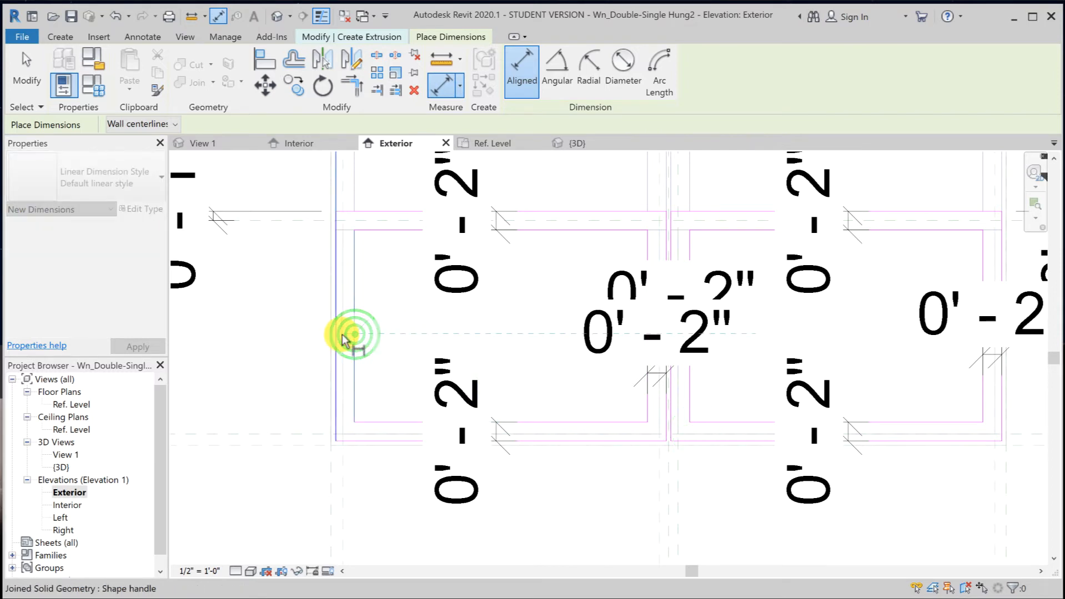
key("Tab")
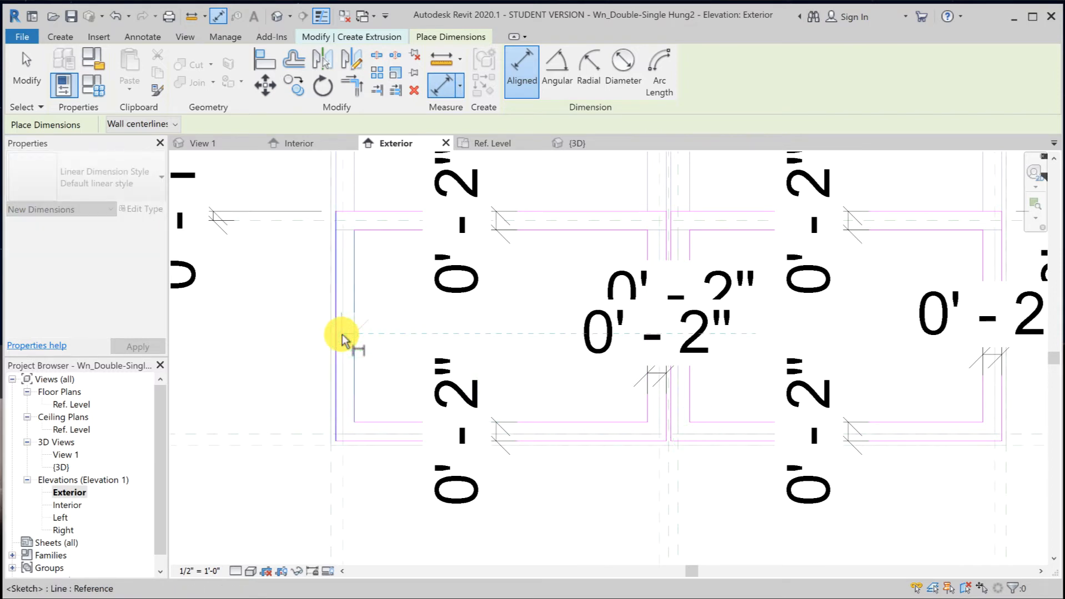
left_click(342, 338)
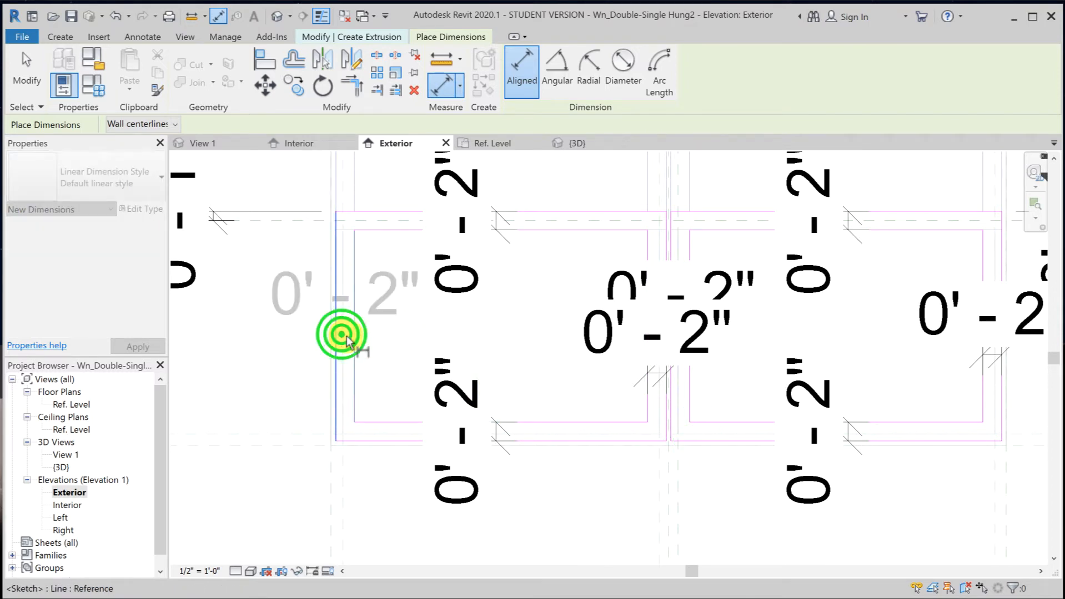
left_click(422, 335)
left_click(345, 534)
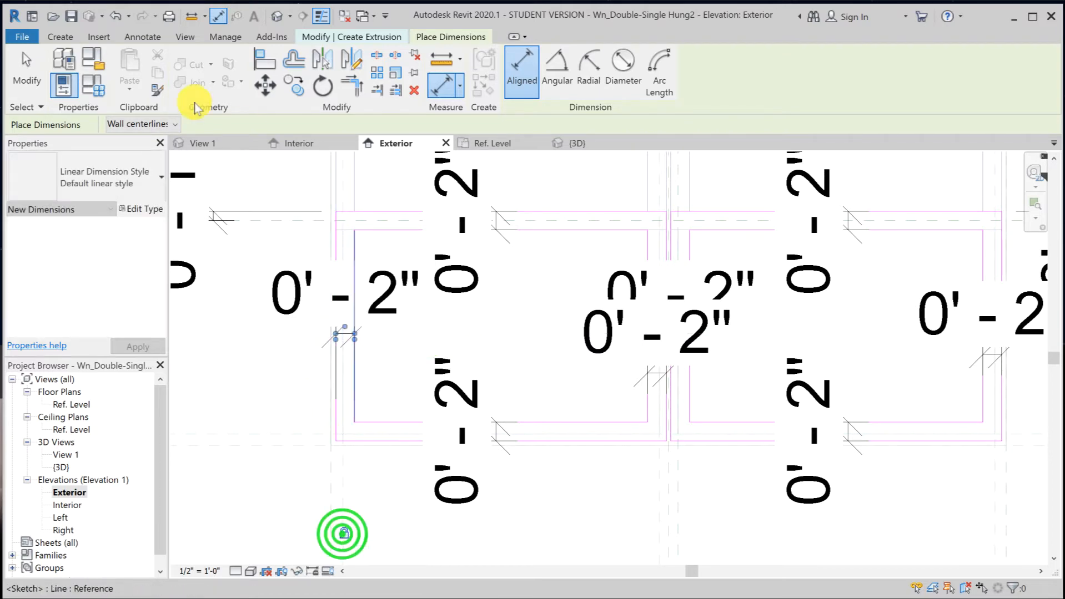
left_click(29, 81)
Unlock and delete the 2" top-rail dimensions of the left and right lower sashes.
scroll(511, 352, "down", 2)
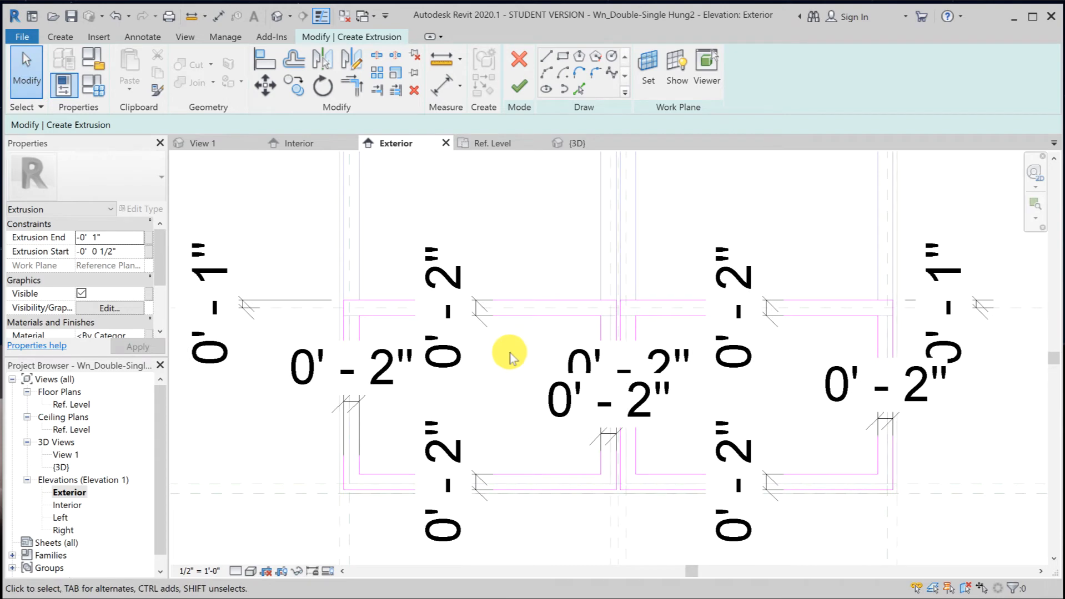
left_click(460, 272)
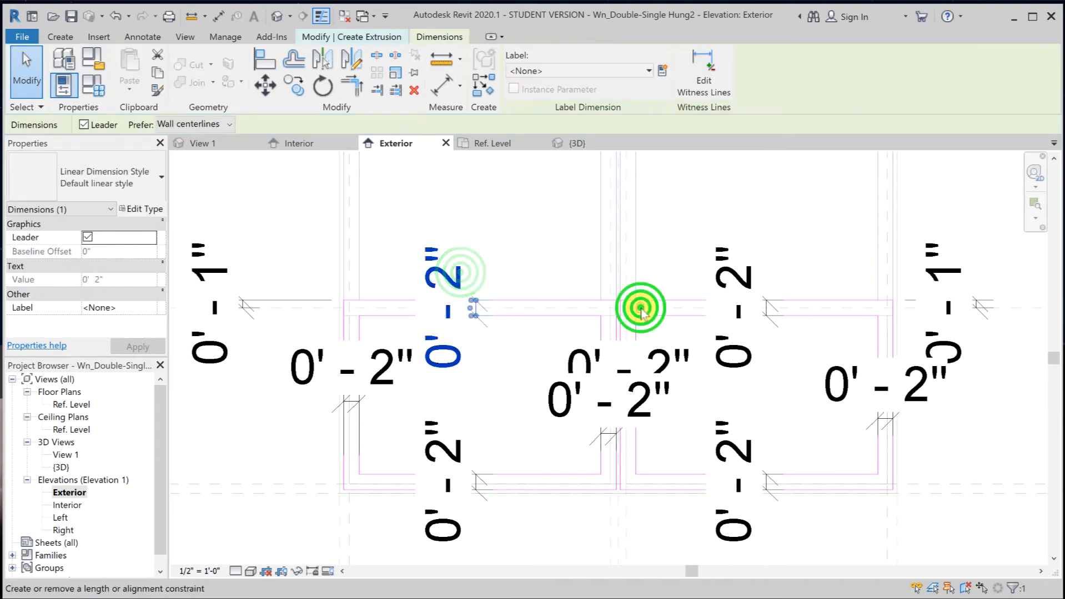
left_click(466, 276)
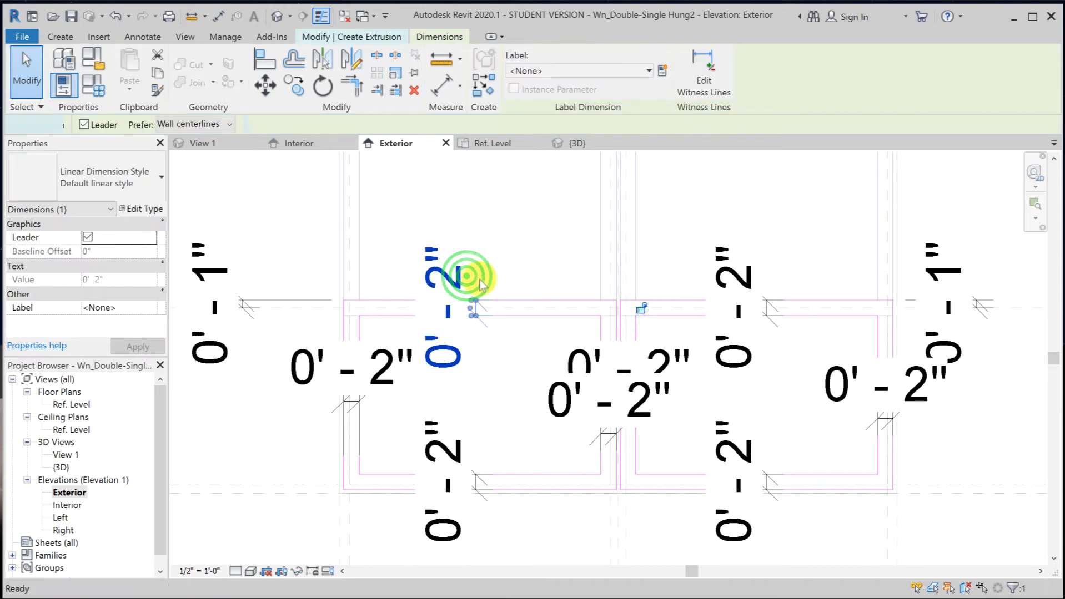
left_click(744, 267)
left_click(932, 308)
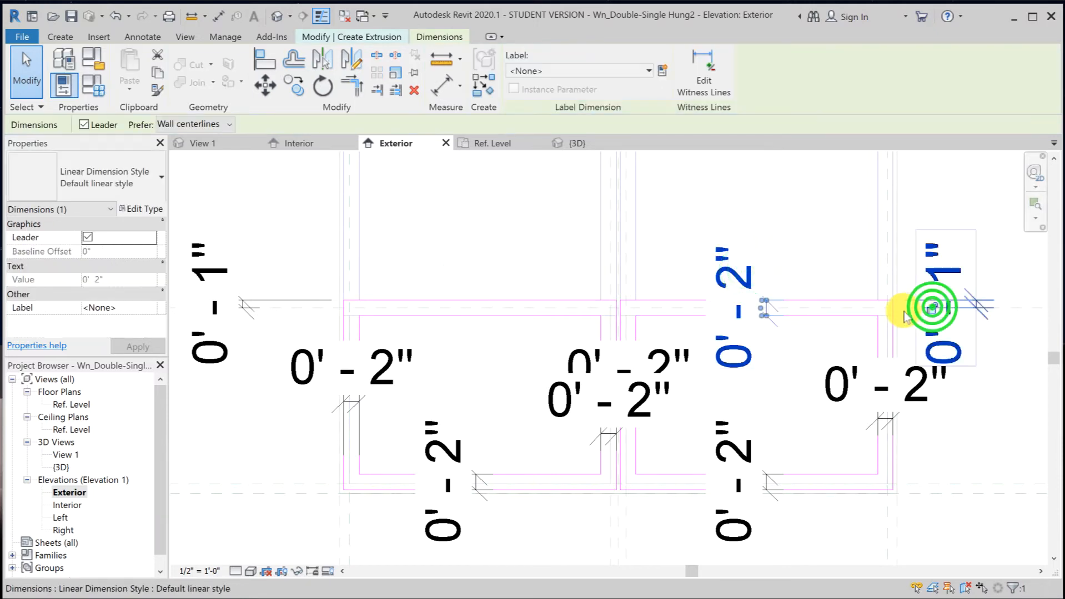
key("Escape")
Add an aligned dimension from the left sash's top-rail lower sketch line to the mid-height reference plane and lock it.
left_click(219, 14)
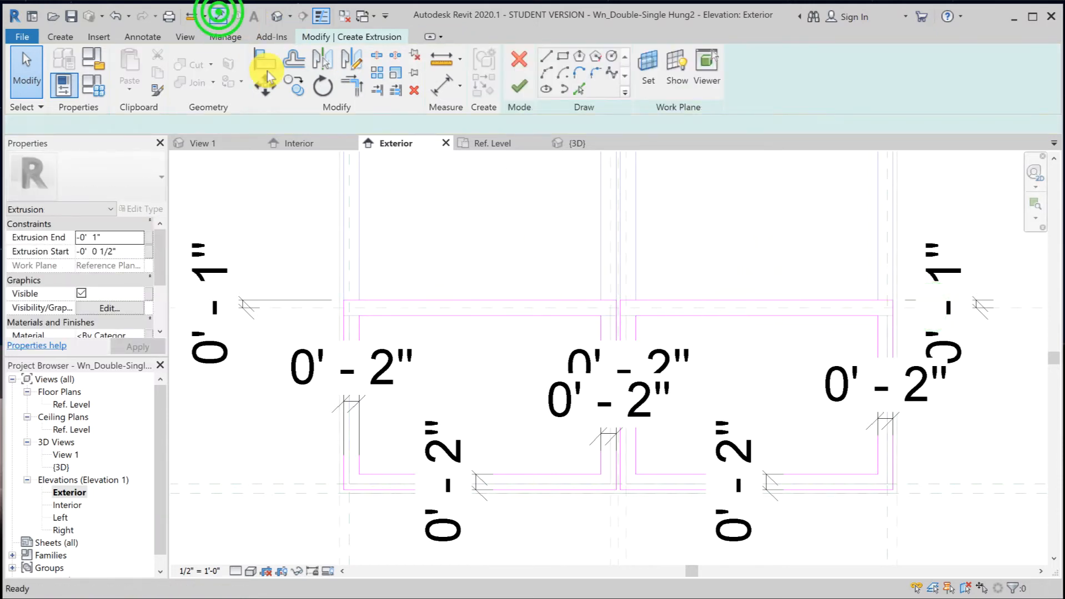
scroll(467, 319, "up", 4)
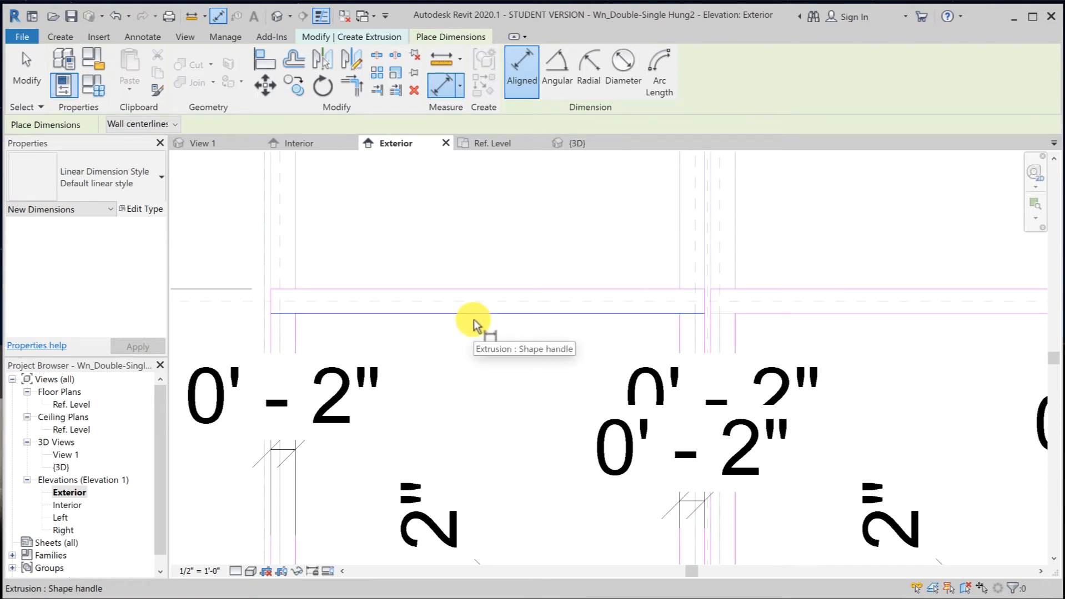
left_click(474, 314)
left_click(474, 302)
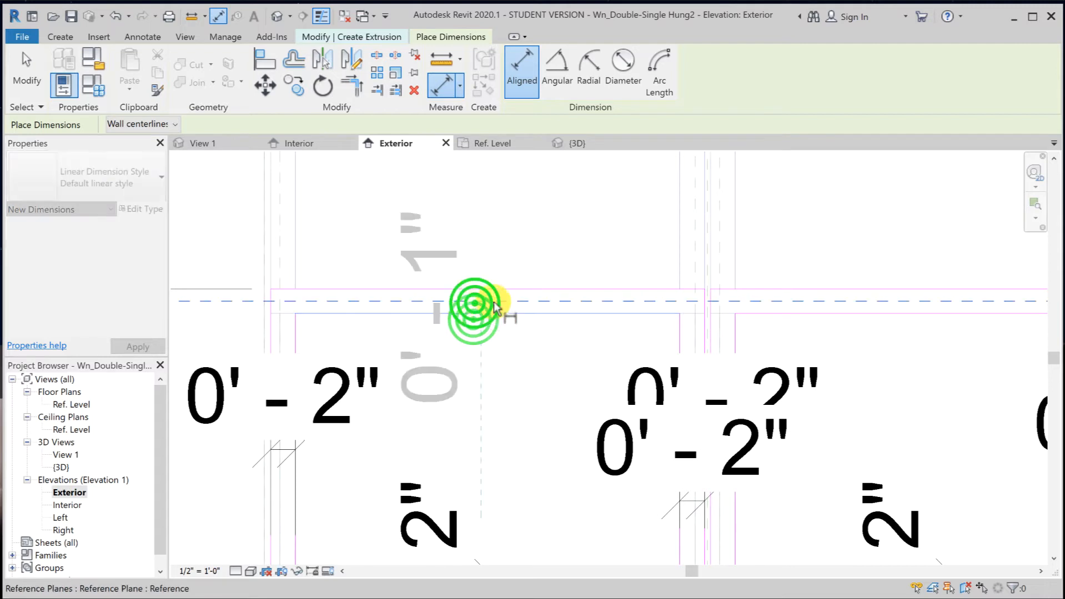
left_click(494, 248)
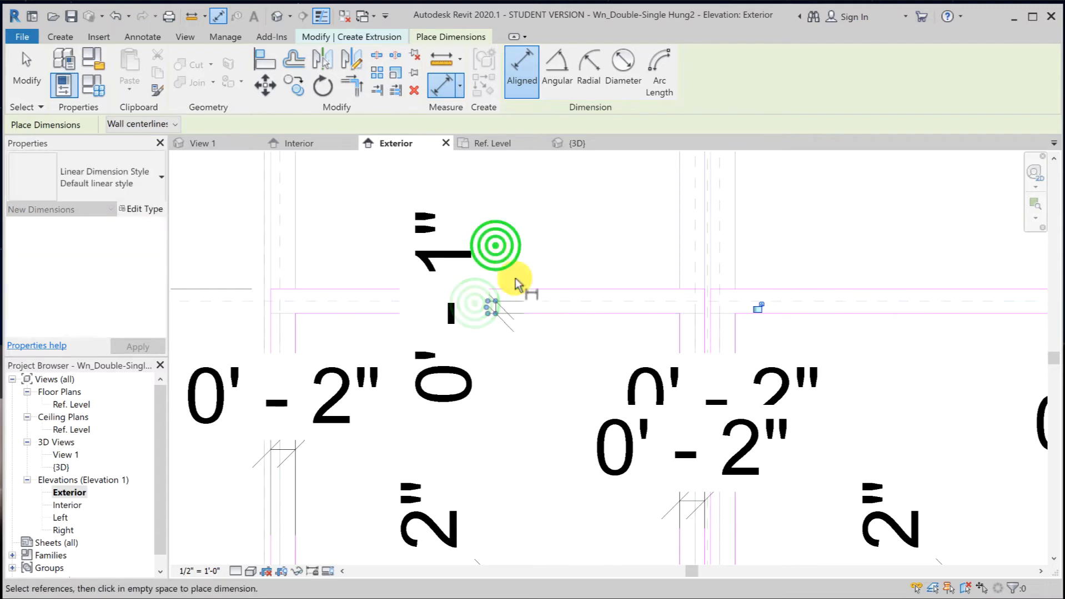
left_click(753, 306)
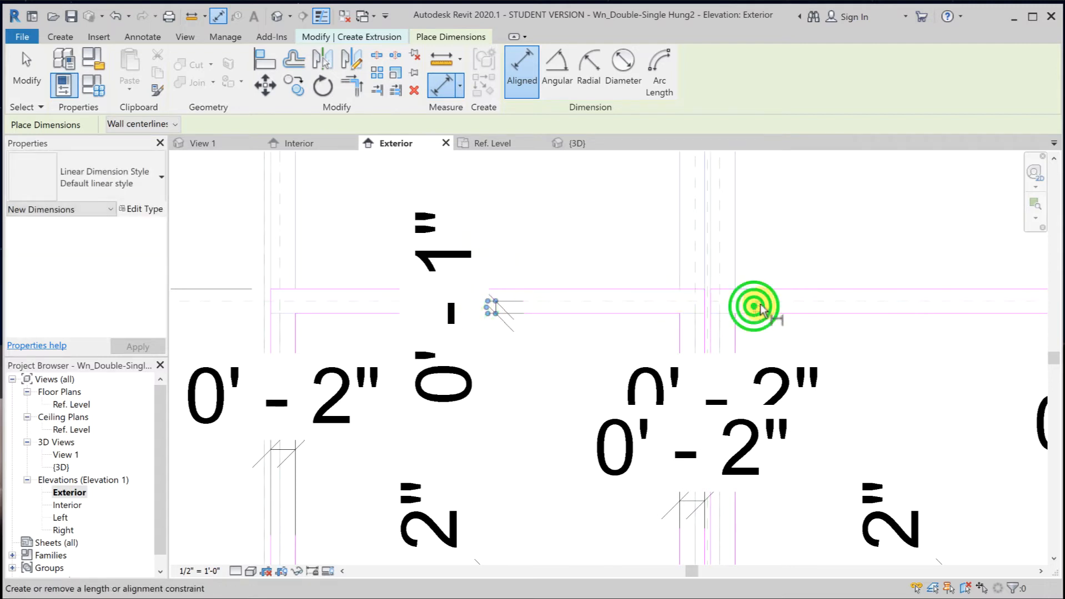
Add an aligned dimension between the right sash's top-rail lower sketch line and the mid-height reference plane.
left_click(900, 314)
left_click(916, 209)
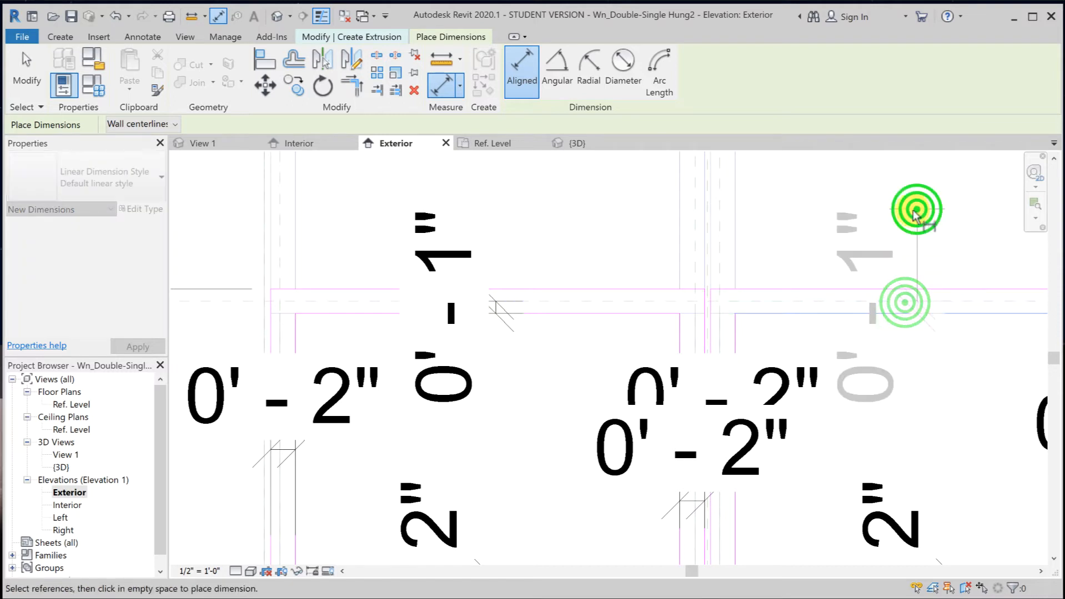
left_click(26, 72)
Recheck the lock on the left sash's 1" top-rail dimension and lock the matching dimension on the right sash.
left_click(472, 340)
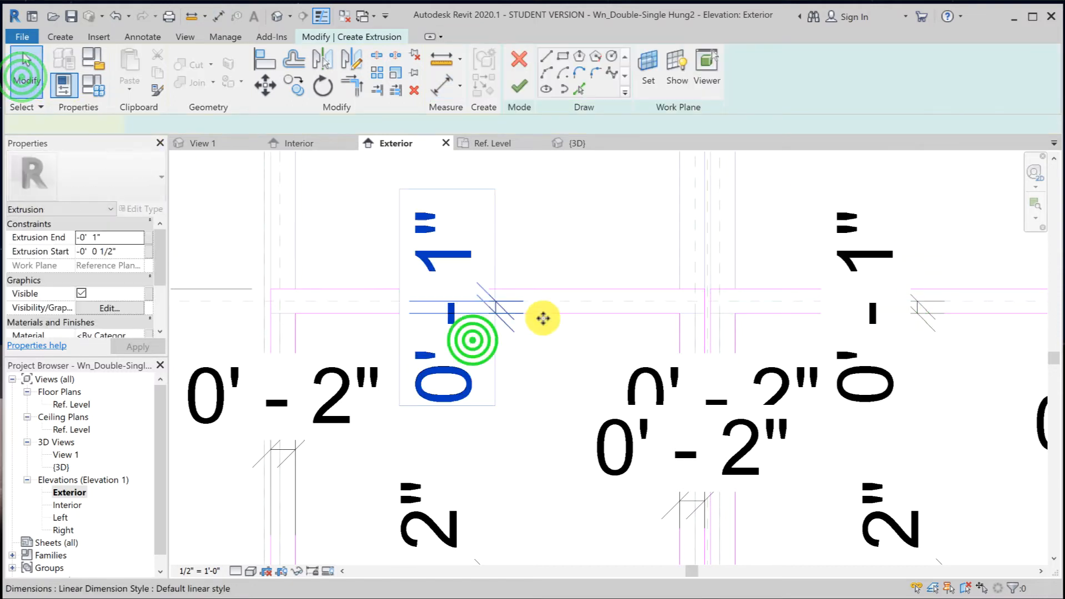
left_click(757, 307)
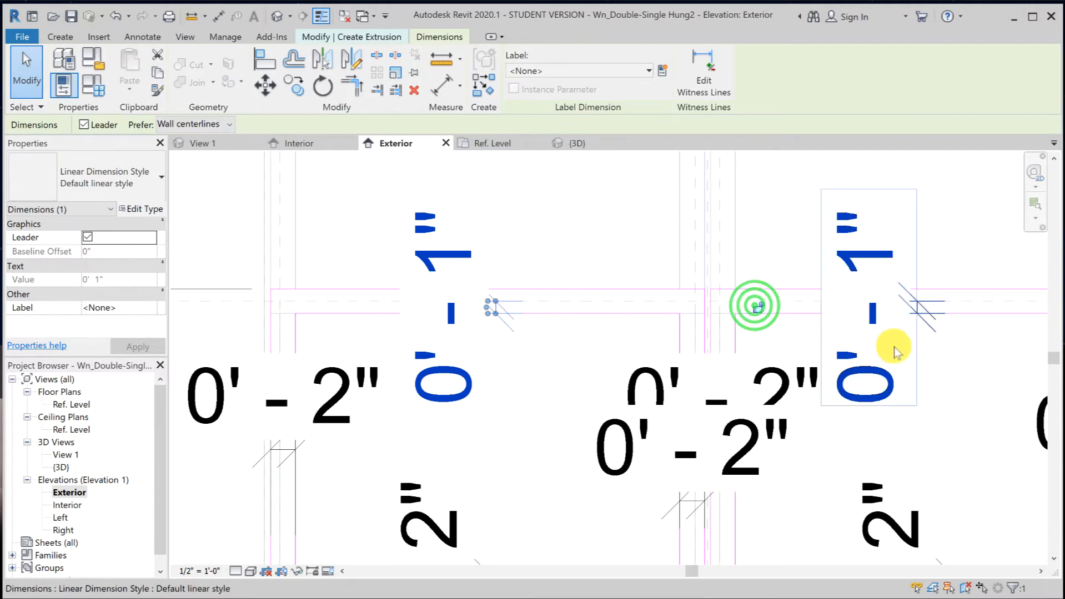
left_click(756, 305)
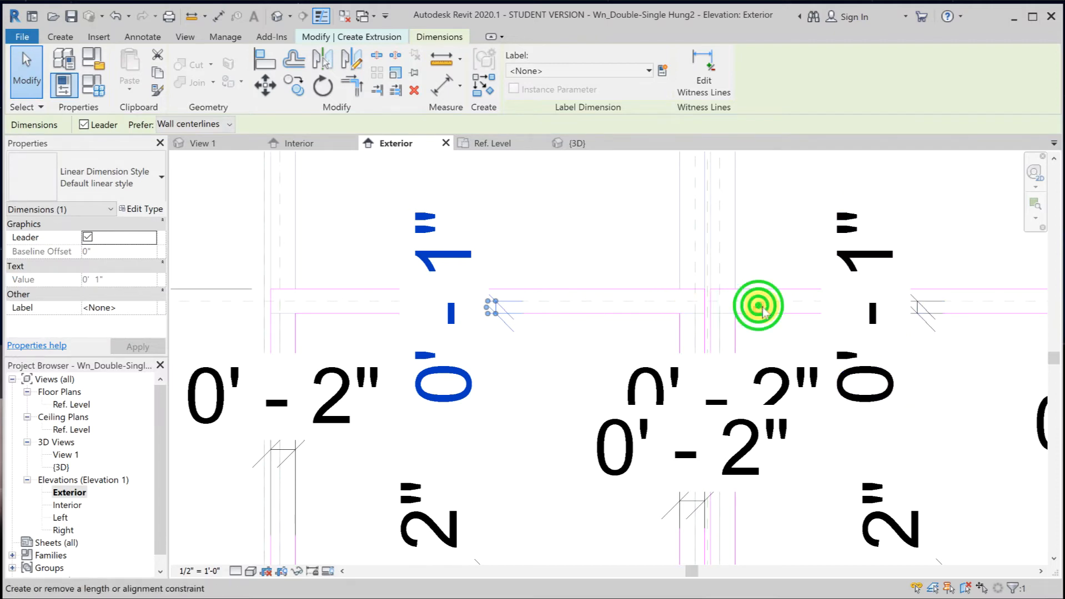
left_click(873, 351)
scroll(808, 343, "down", 1)
middle_click_drag(880, 340, 599, 335)
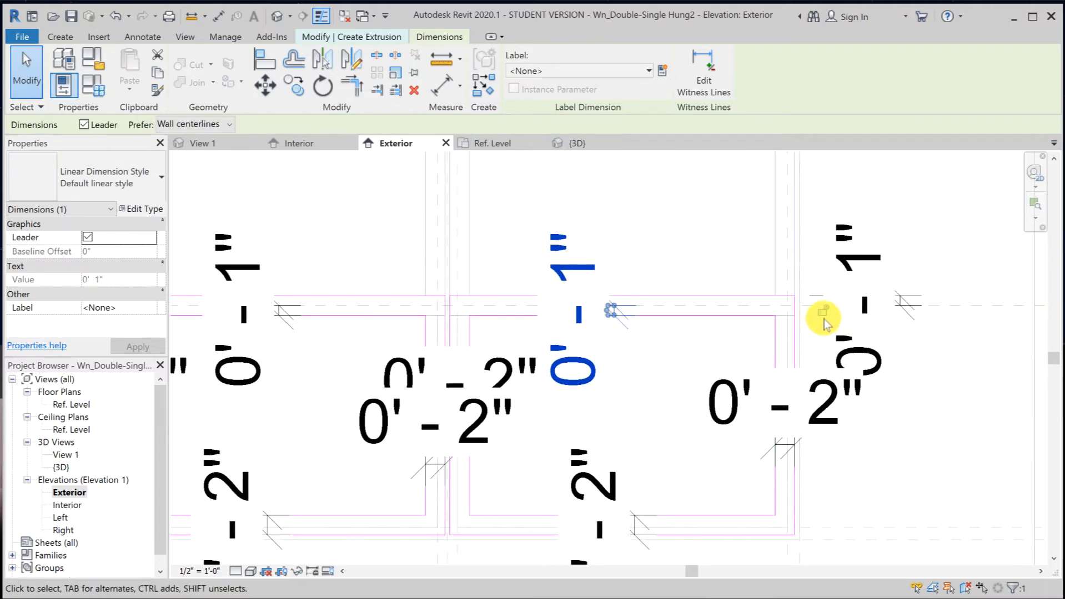
left_click(824, 313)
left_click(701, 252)
Set the extrusion start to -0' 1 1/2" and the extrusion end to -0' 3".
scroll(709, 288, "down", 2)
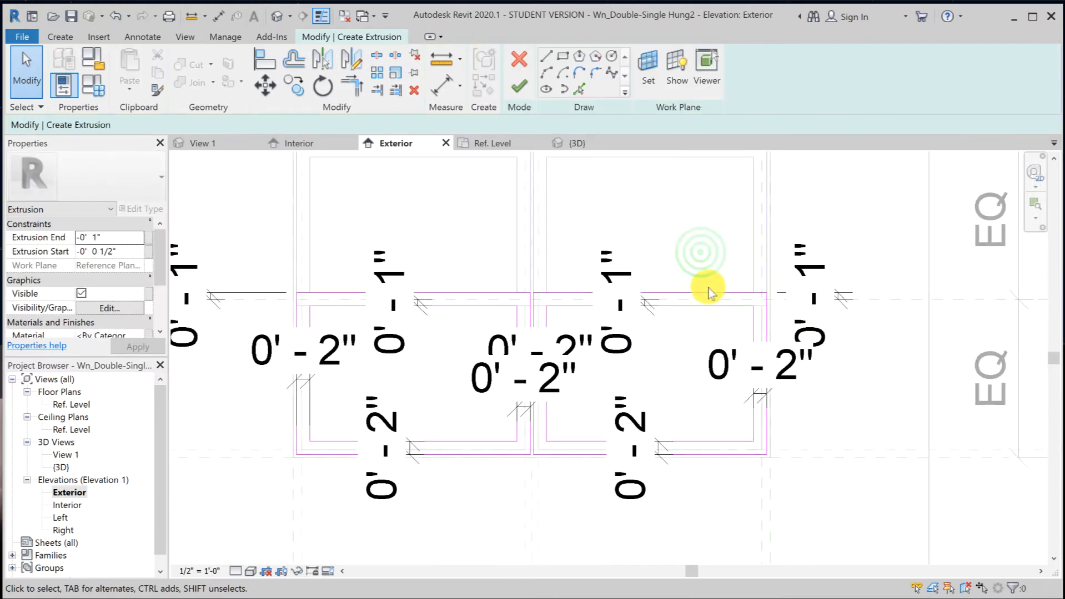
scroll(711, 300, "down", 1)
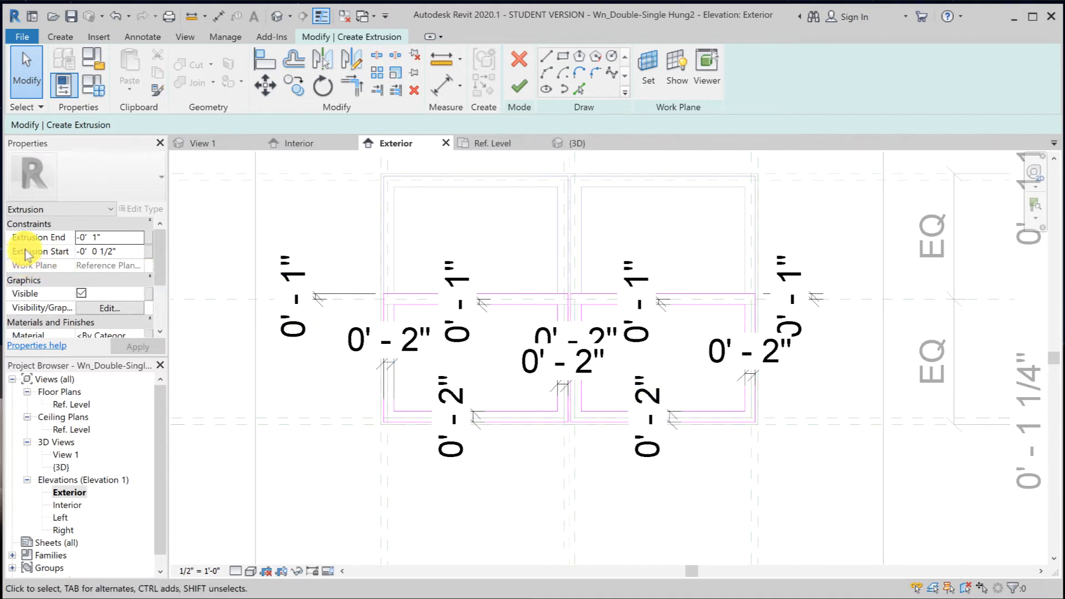
left_click(95, 252)
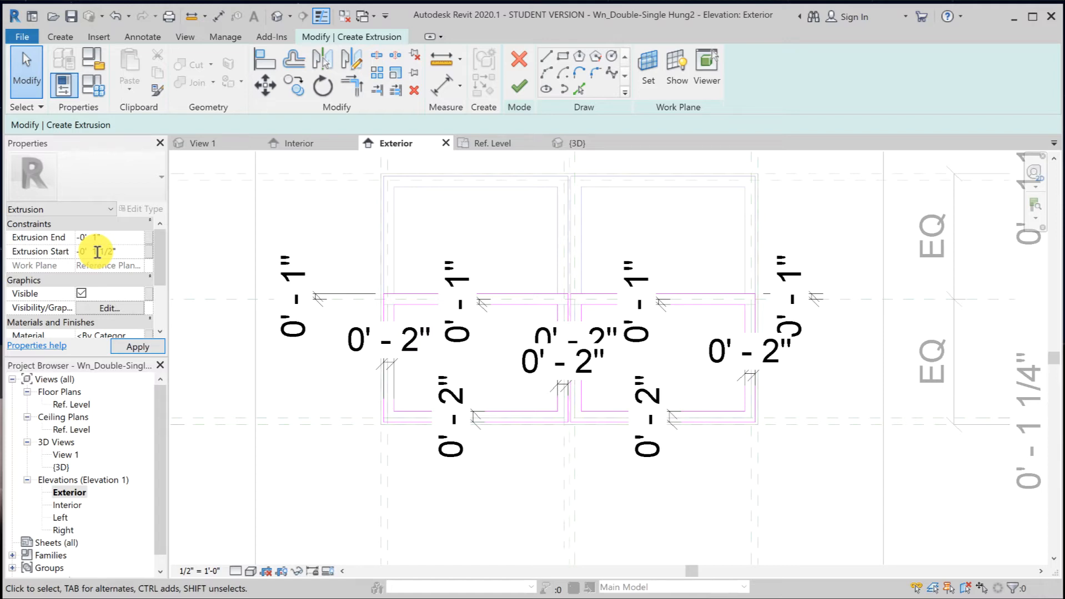
left_click_drag(89, 251, 130, 252)
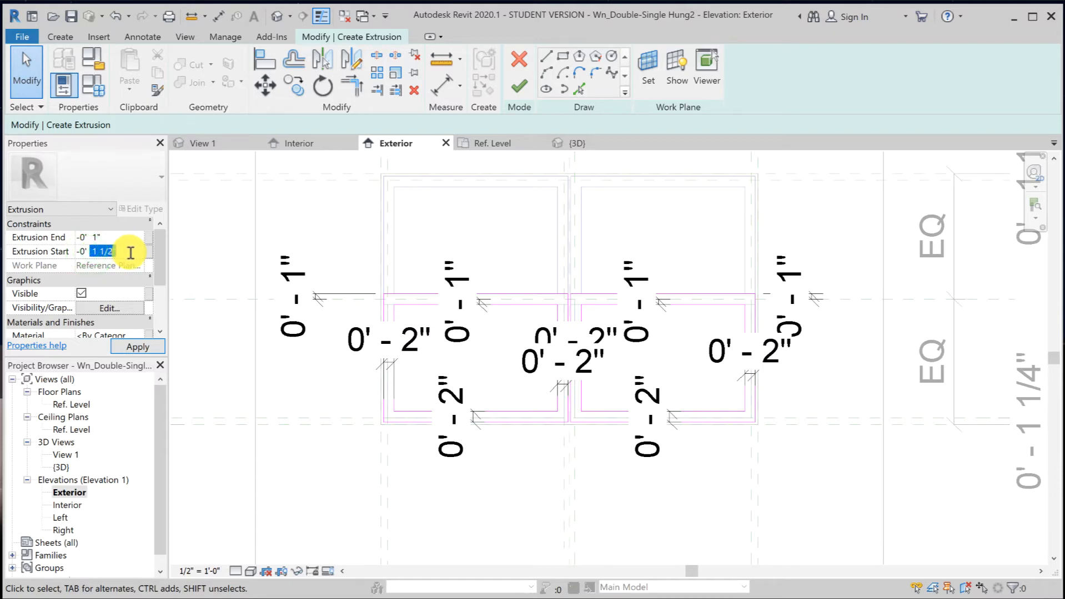
left_click(98, 237)
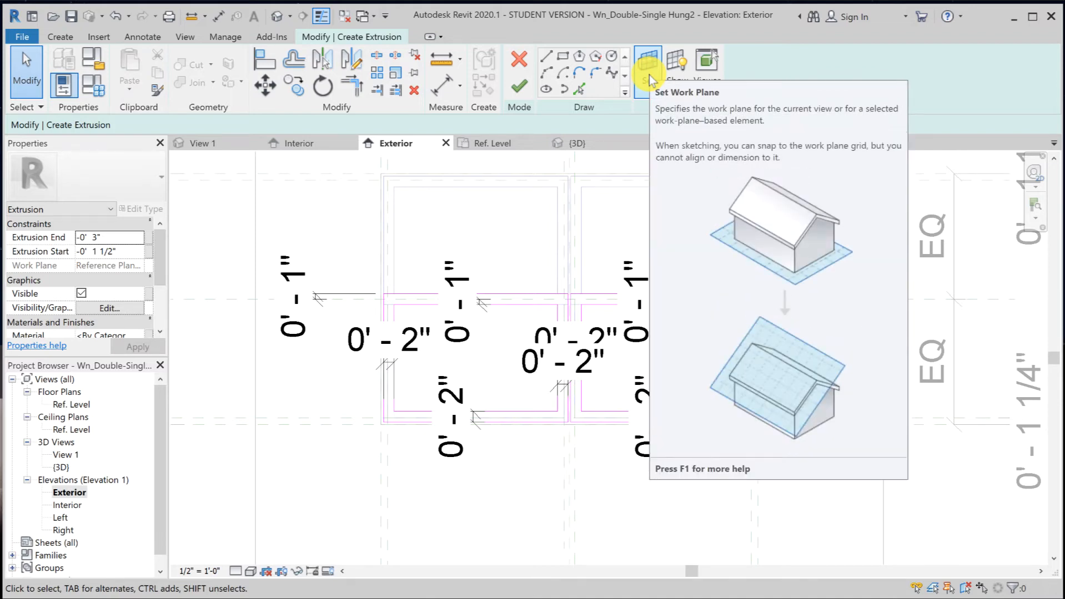
Keep Reference Plane : Exterior as the work plane and finish the lower sash extrusion sketch.
left_click(649, 75)
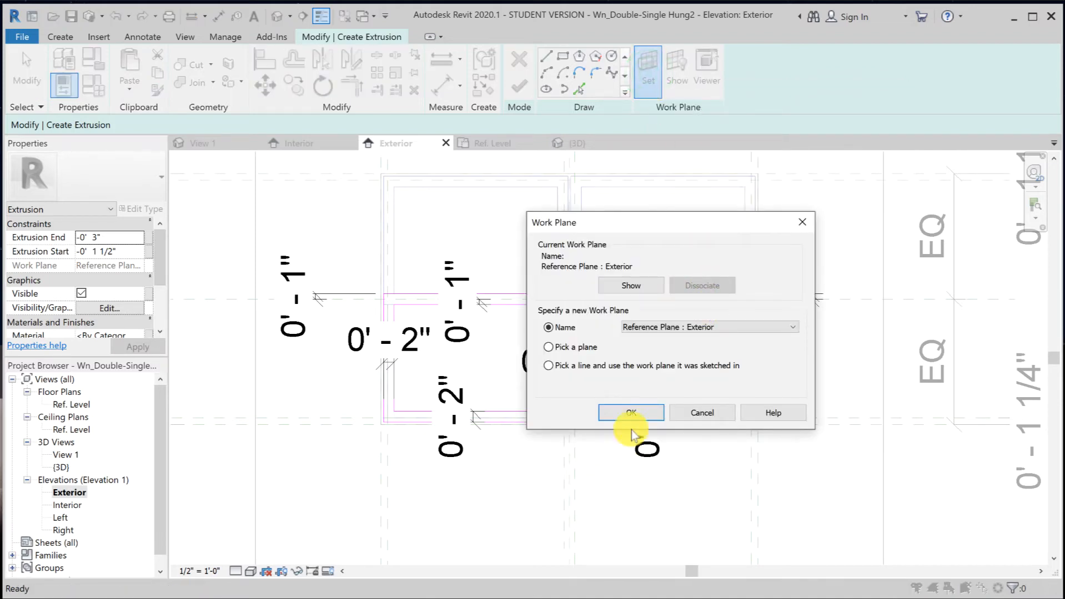
left_click(638, 414)
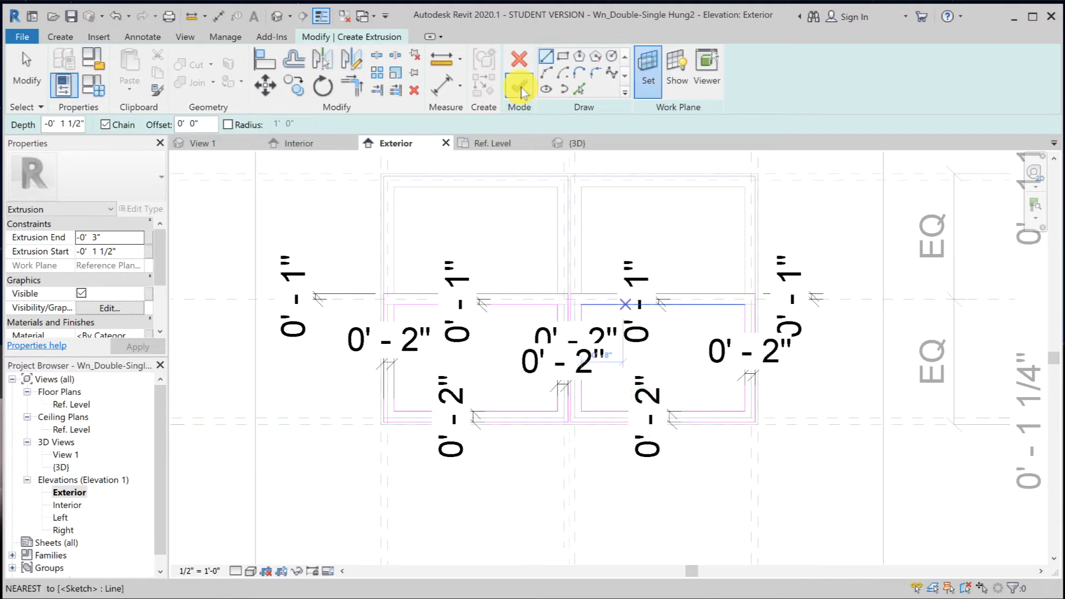
left_click(520, 86)
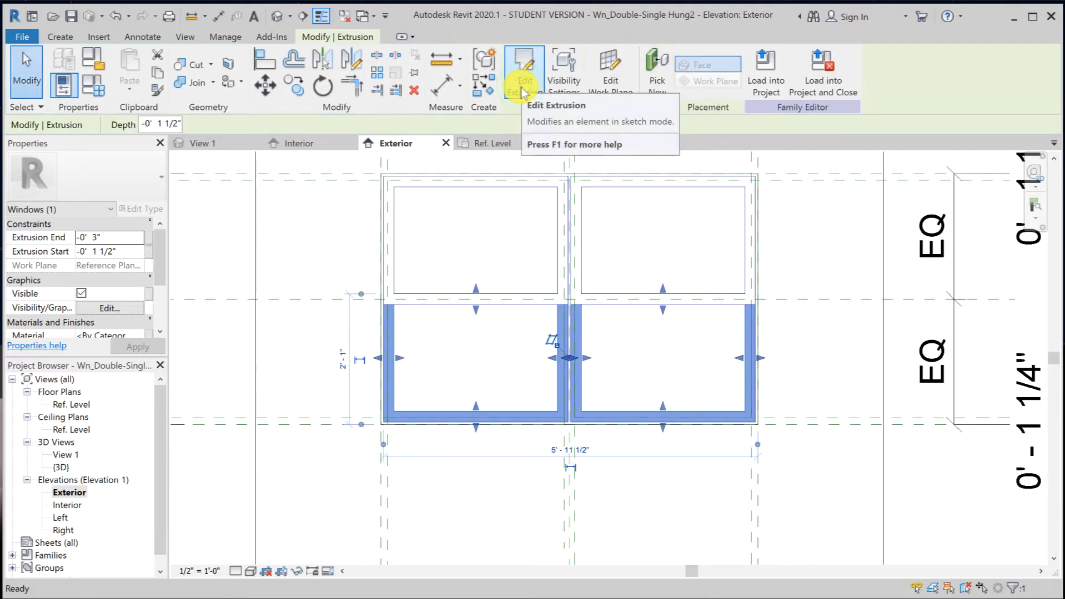
Deselect the lower sash extrusion and open the default 3D view to inspect the window.
left_click(302, 210)
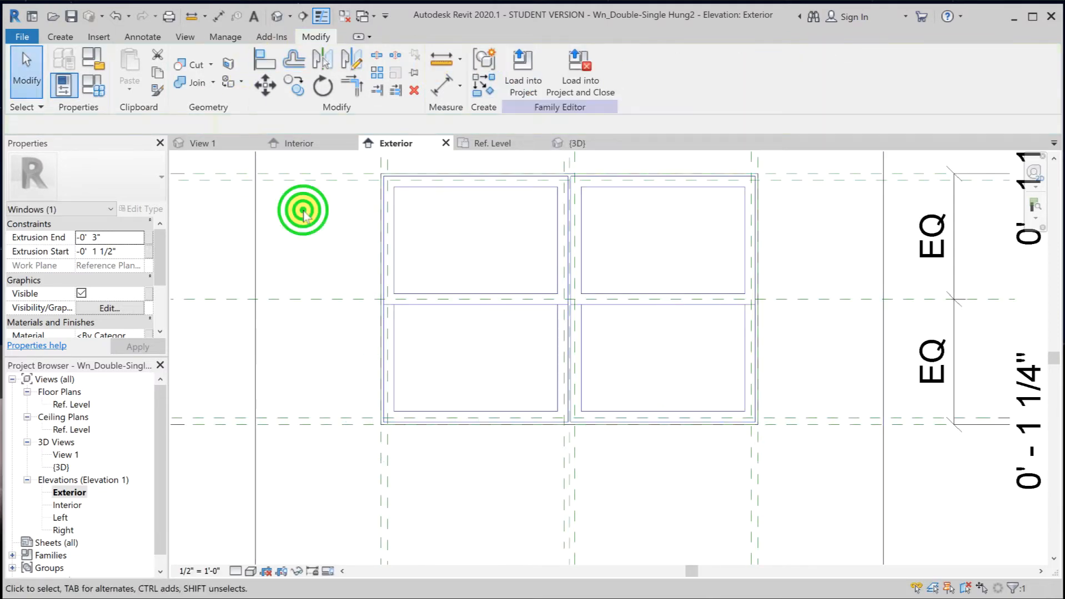
left_click(276, 16)
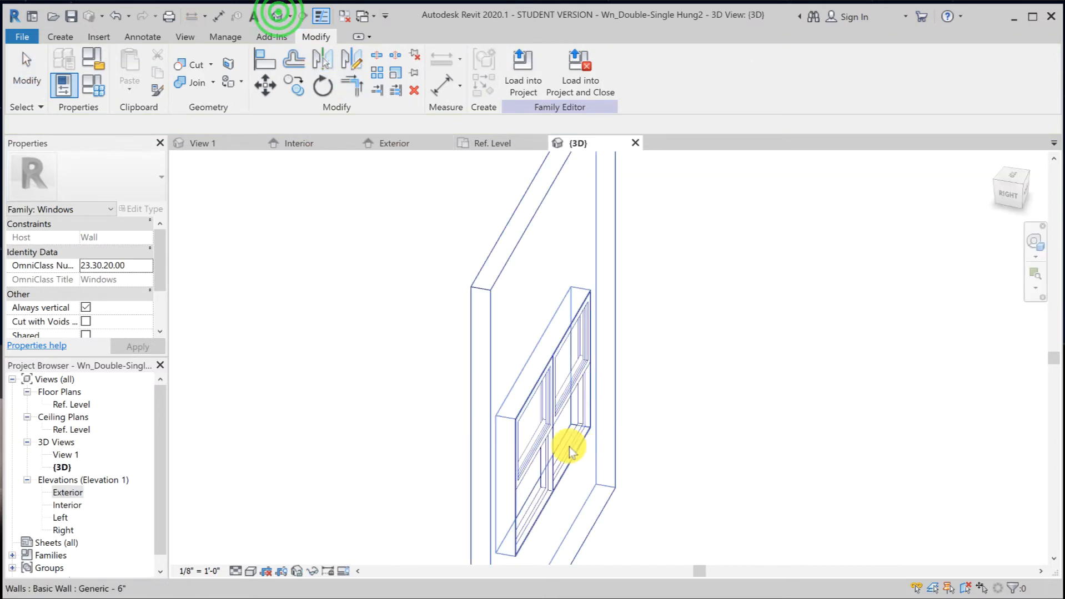
Examine the upper and lower sash frames up close from both sides in the 3D view.
scroll(561, 447, "up", 5)
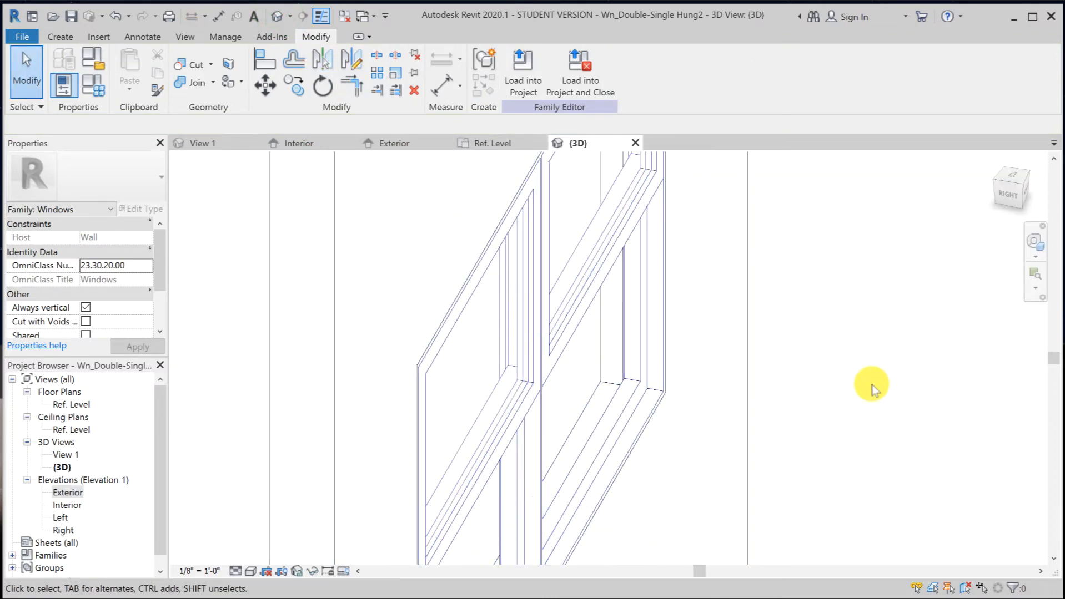
middle_click_drag(638, 408, 634, 330)
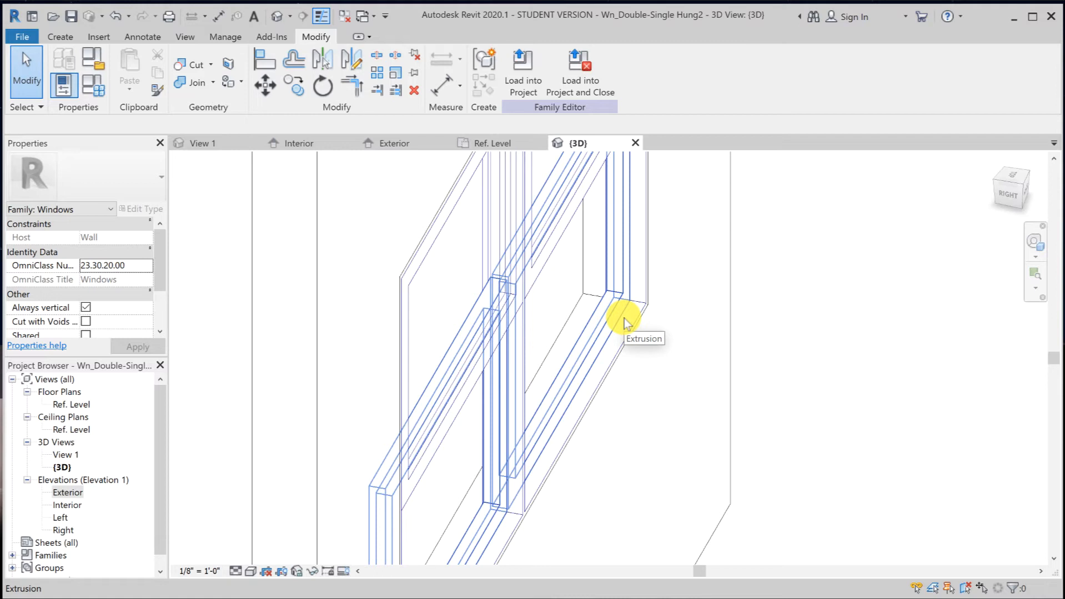
scroll(544, 201, "up", 4)
middle_click_drag(568, 204, 478, 282)
scroll(478, 283, "up", 3)
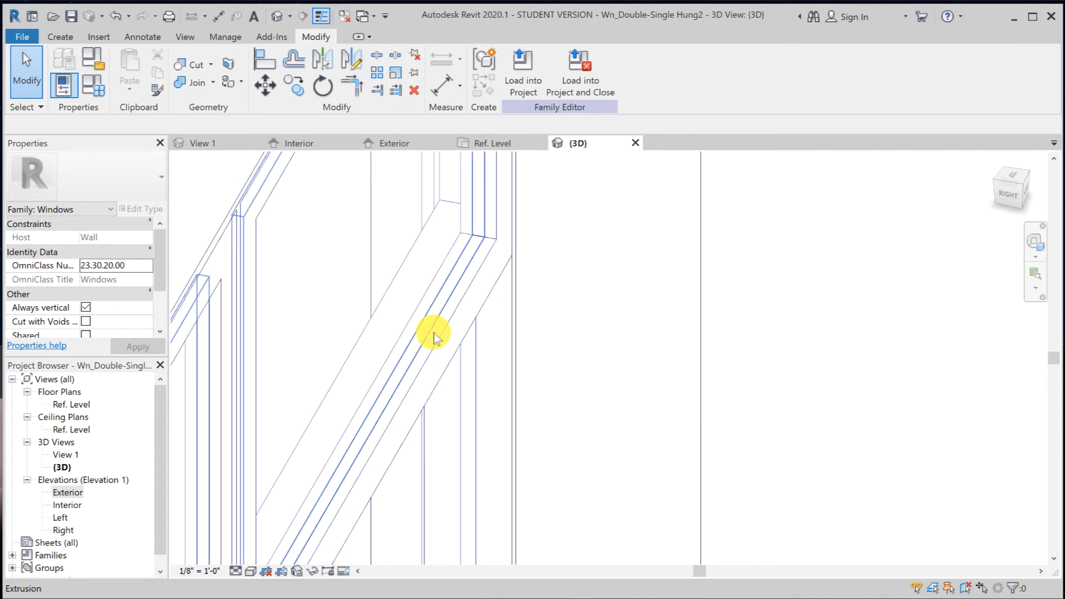
middle_click_drag(435, 336, 574, 367)
middle_click_drag(542, 398, 556, 399, "shift")
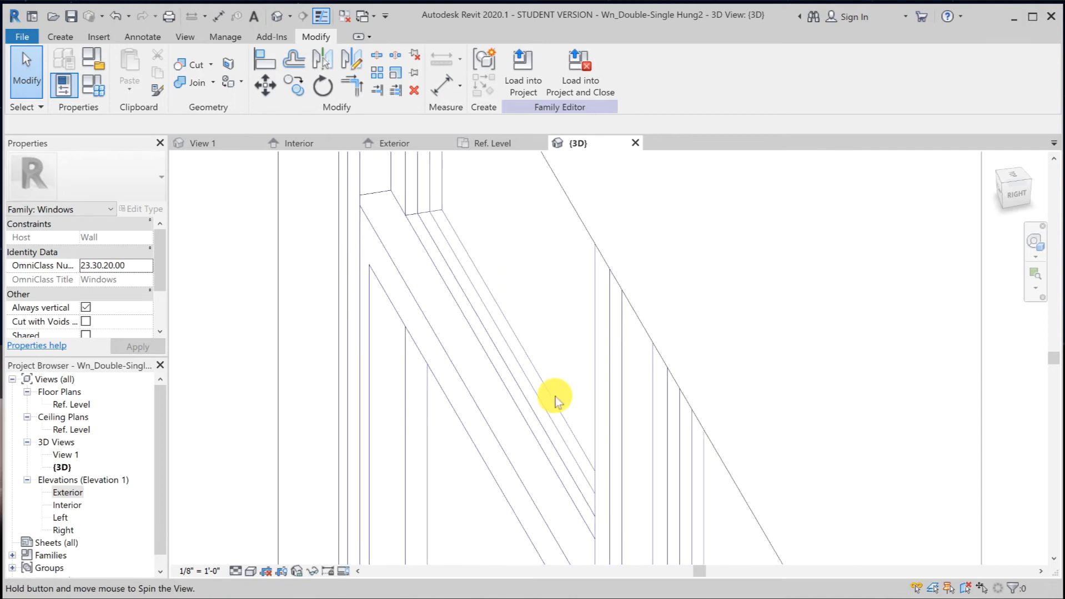
scroll(567, 401, "down", 1)
left_click(197, 380)
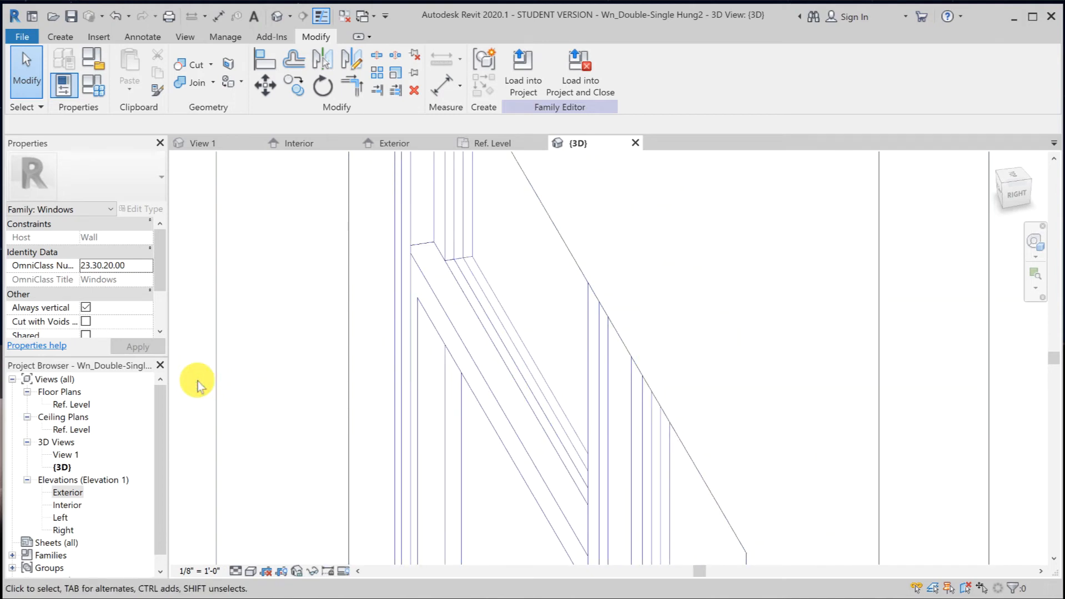
Start an extrusion in the Exterior elevation and sketch rectangles about 1'-6" by 0'-11" and 1'-10" by 1'-1" inside the left and right lower sashes.
double_click(67, 493)
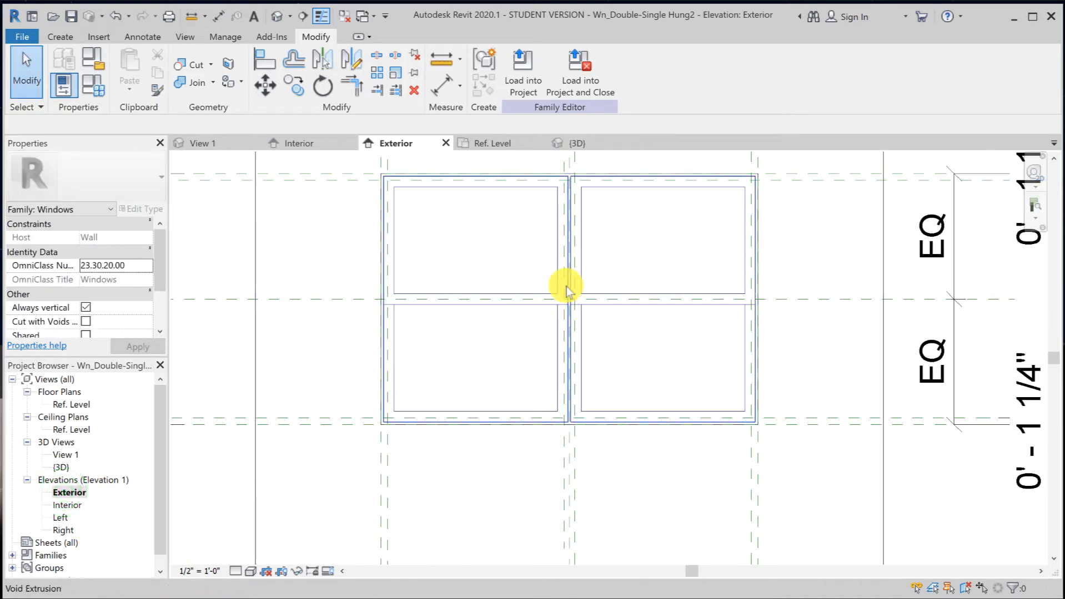
left_click(59, 37)
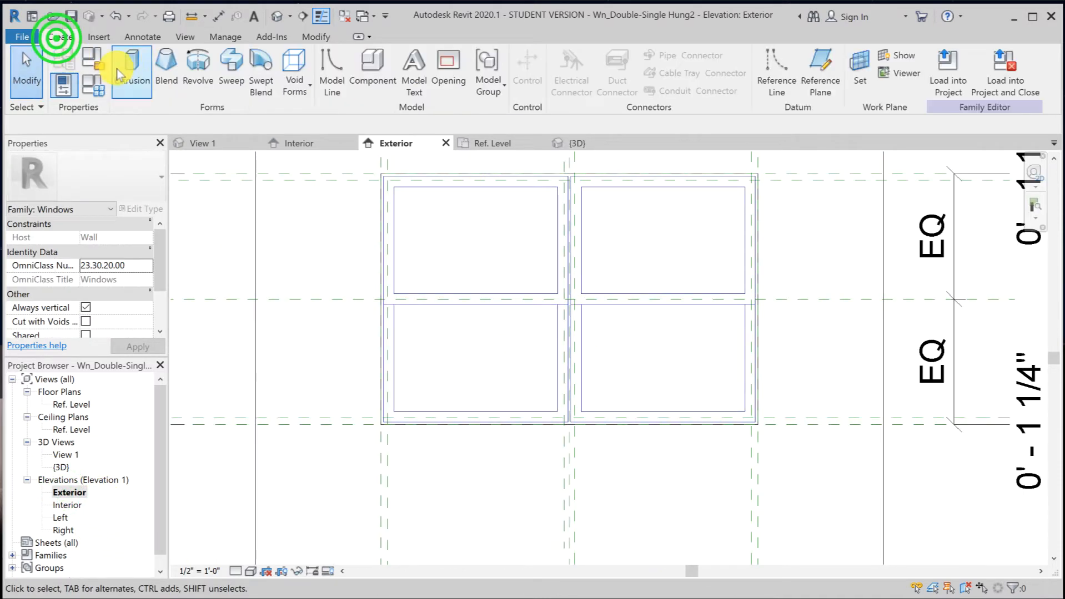
left_click(134, 61)
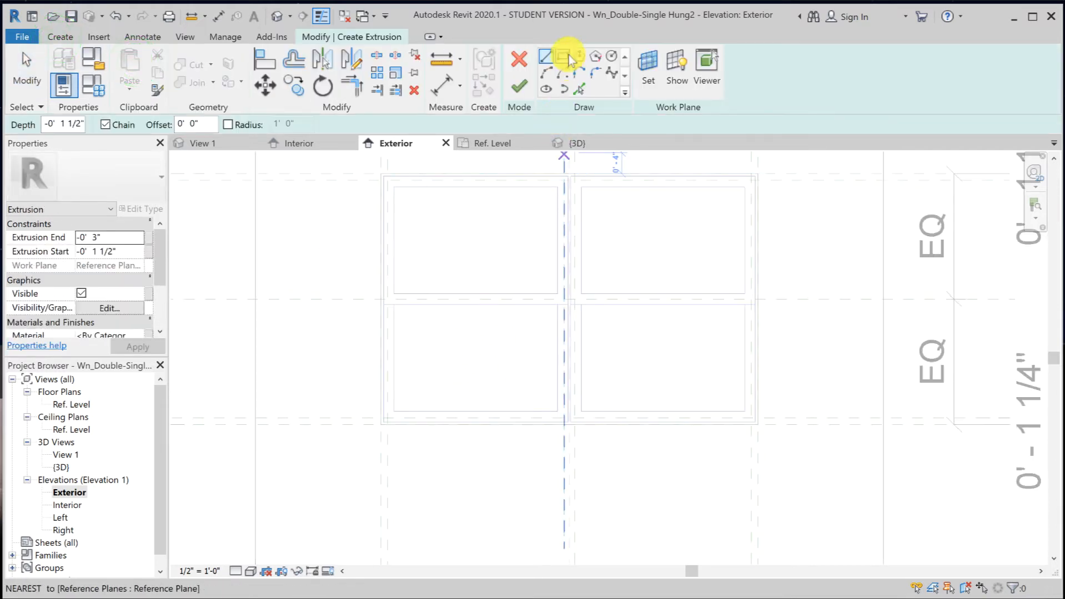
left_click(563, 56)
left_click(426, 323)
left_click(519, 380)
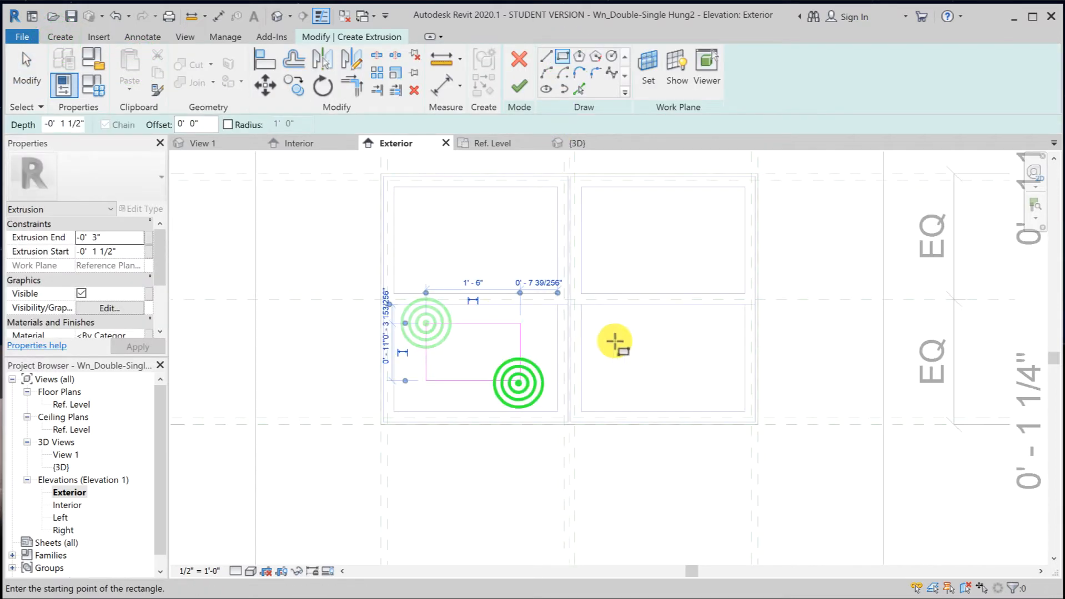
left_click(609, 324)
left_click(724, 391)
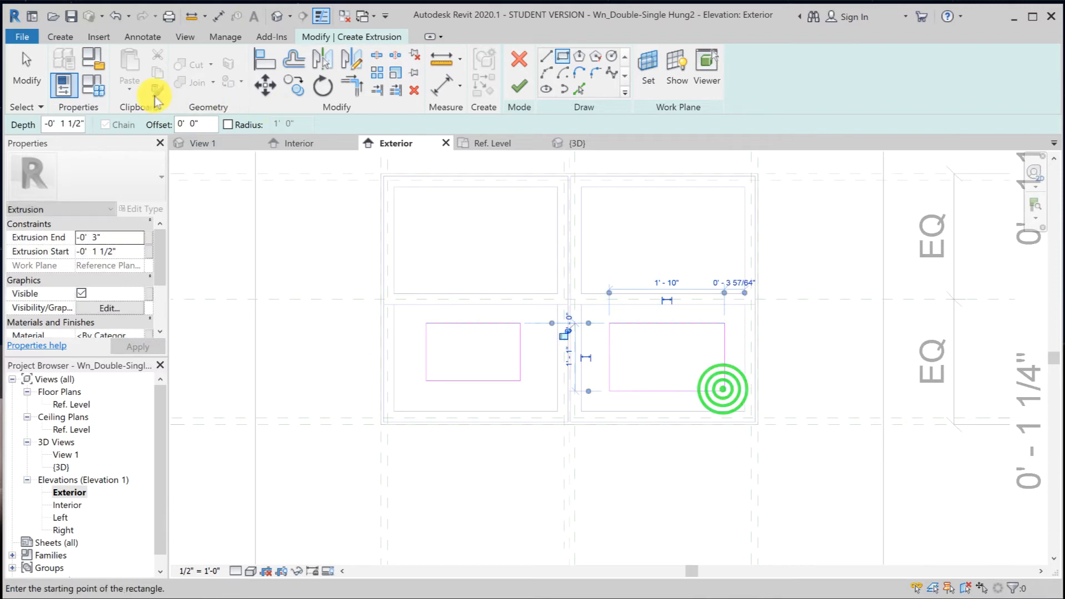
left_click(32, 82)
Align and lock the left rectangle's bottom, left and right edges to the inner edges of the lower left sash frame.
scroll(395, 295, "up", 4)
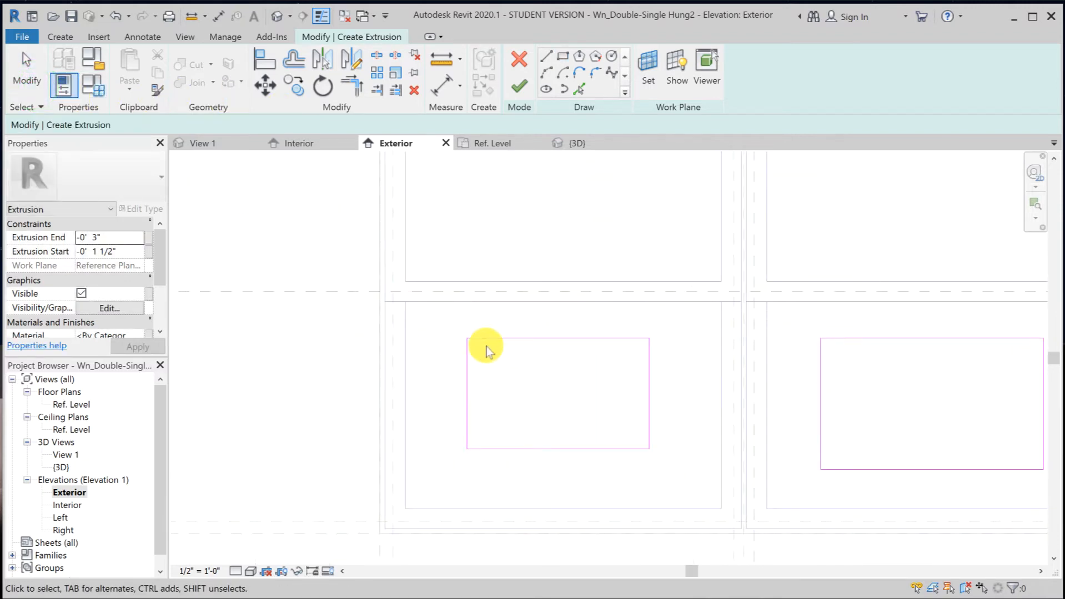
key("a")
key("l")
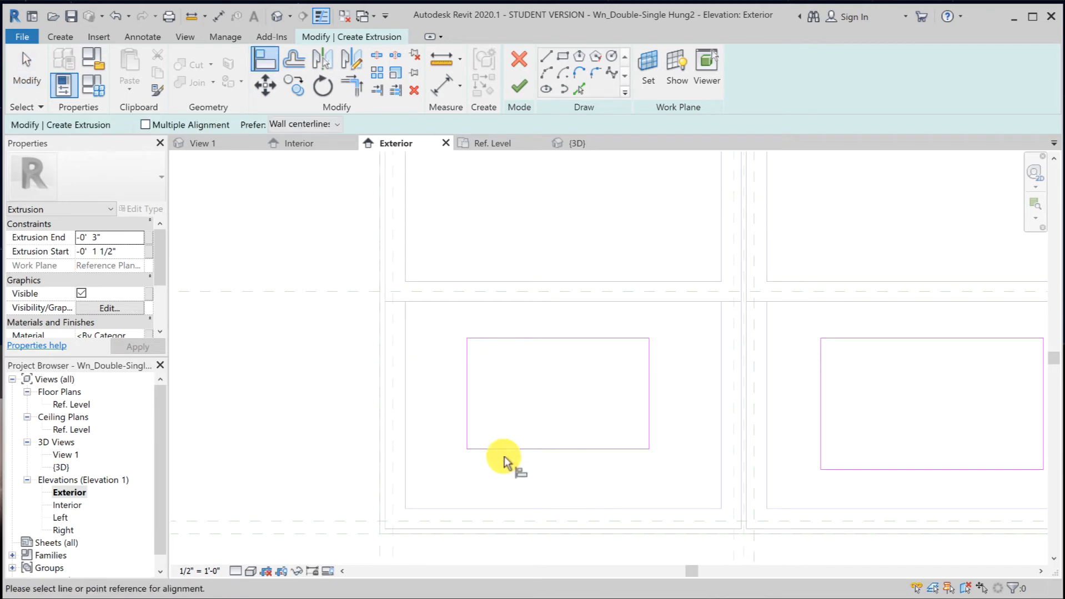
left_click(520, 508)
left_click(545, 449)
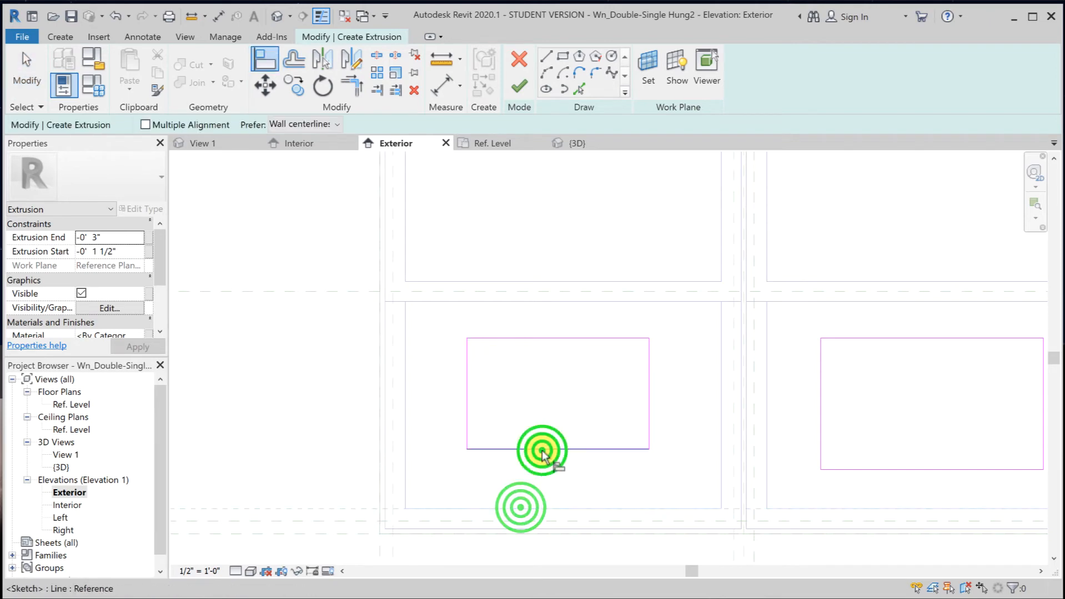
left_click(570, 495)
left_click(410, 395)
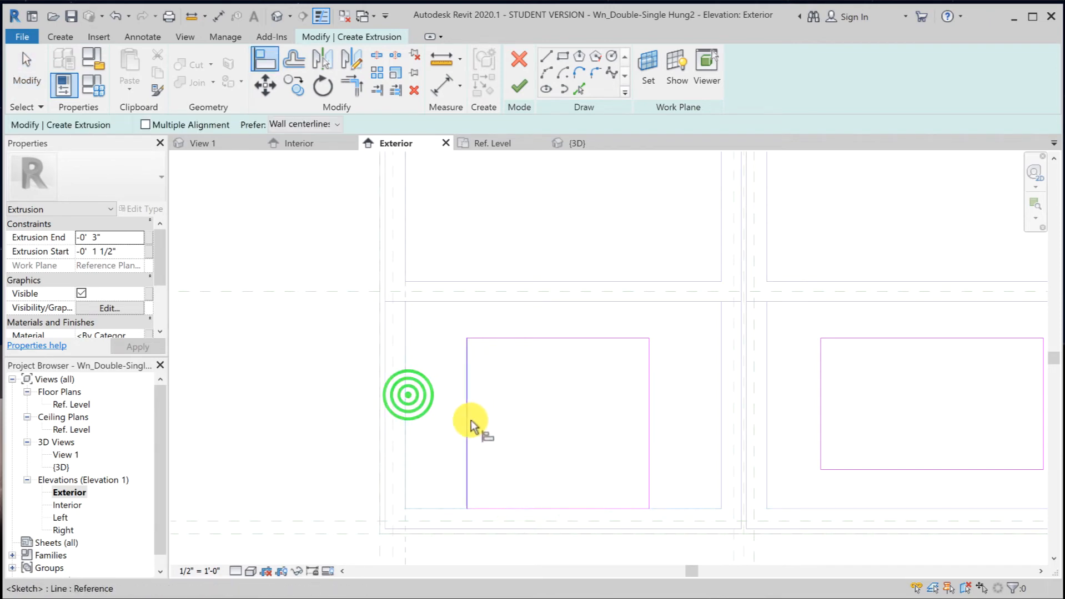
left_click(468, 420)
left_click(416, 415)
left_click(718, 402)
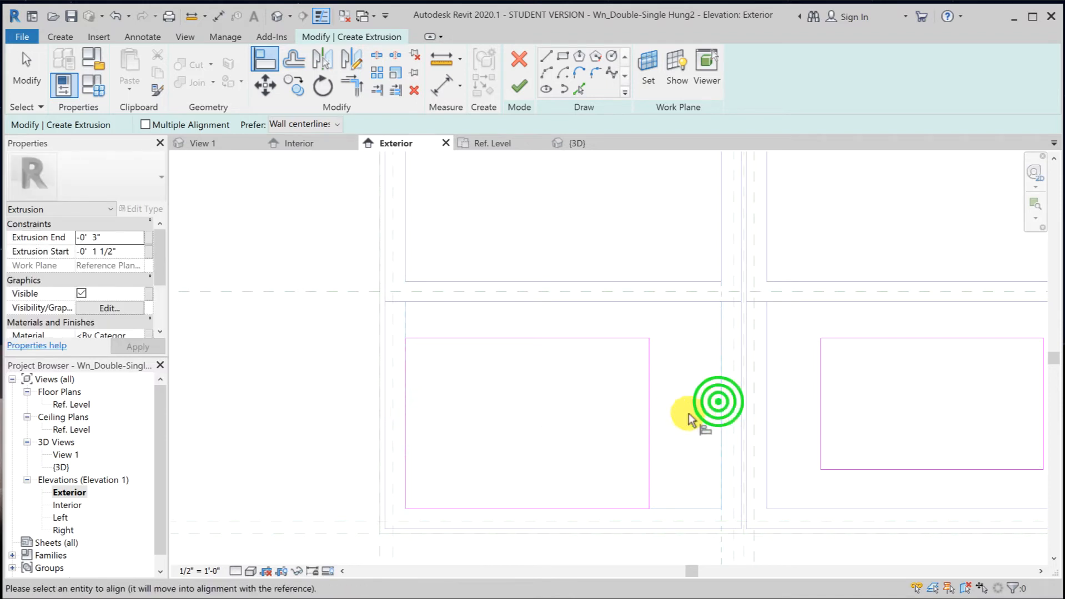
left_click(647, 421)
left_click(709, 396)
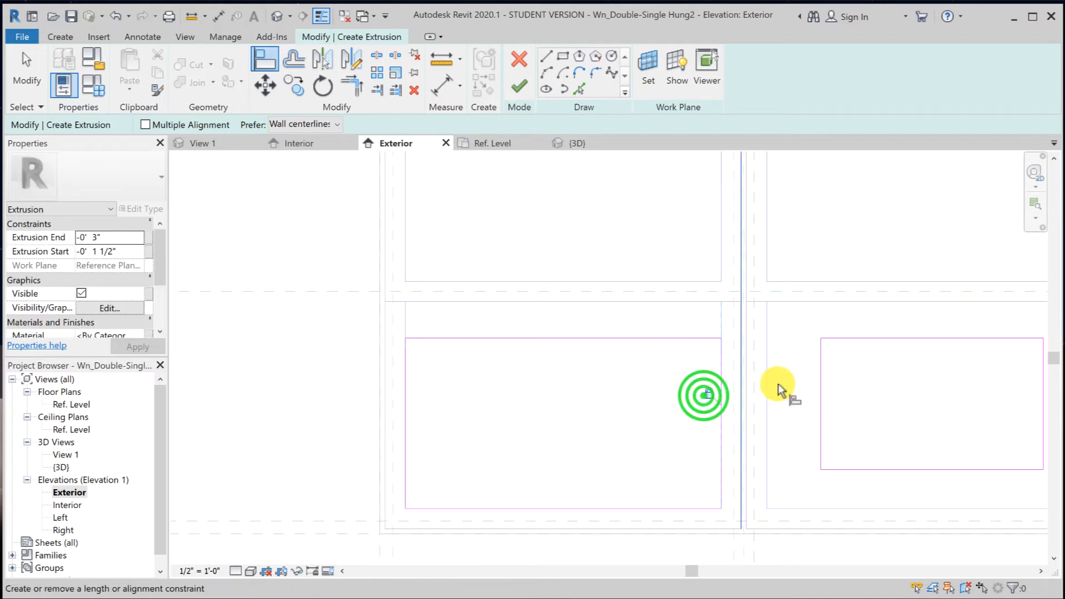
Align and lock the right rectangle's left, bottom and right edges to the inner edges of the lower right sash frame.
left_click(769, 390)
left_click(821, 395)
left_click(772, 416)
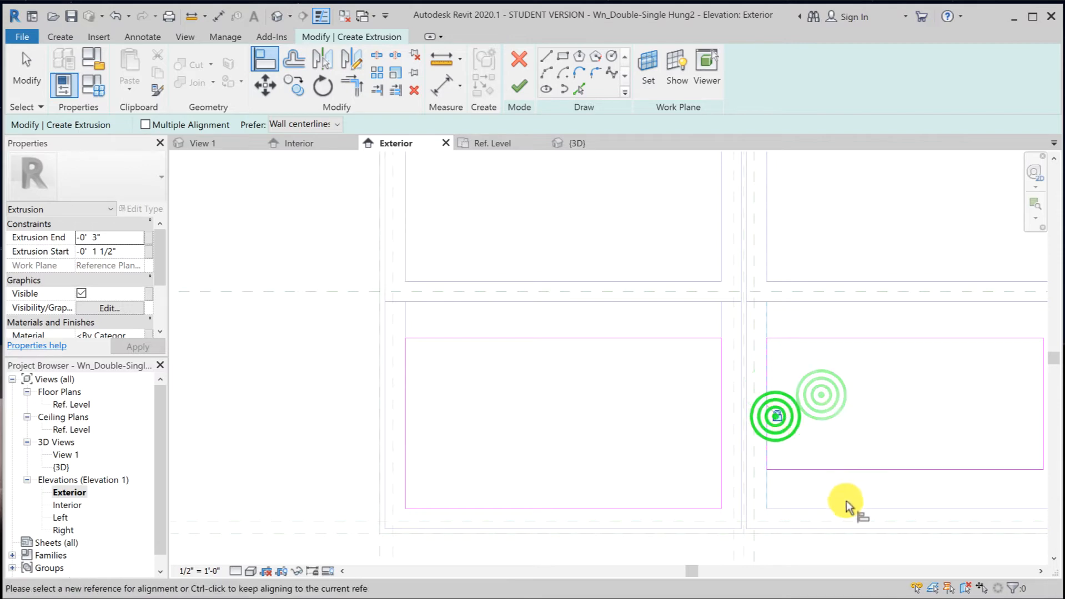
left_click(847, 510)
left_click(882, 477)
left_click(917, 497)
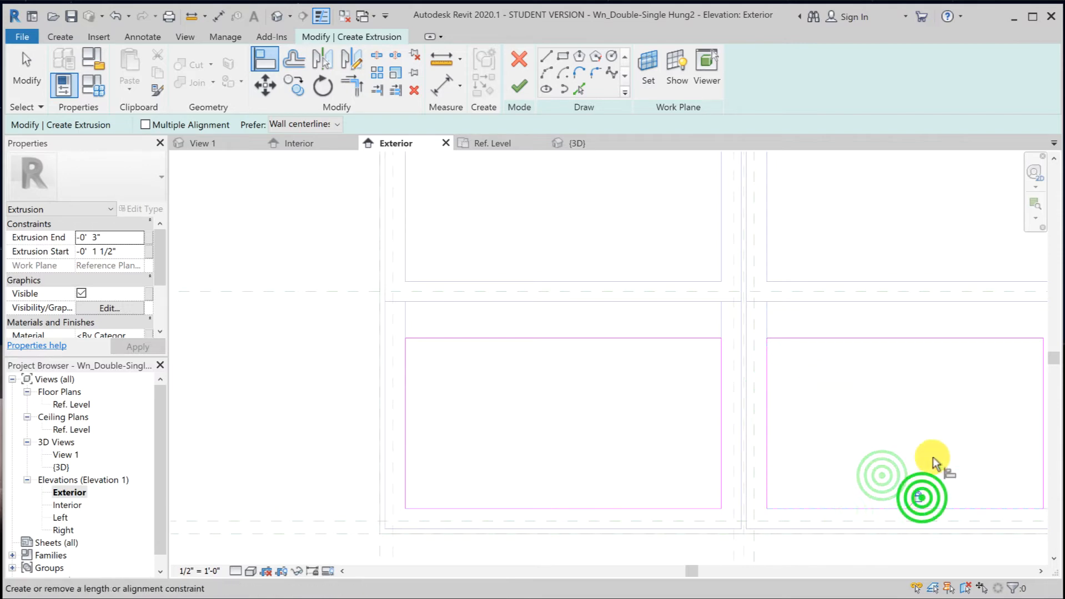
middle_click_drag(938, 461, 739, 454)
left_click(868, 445)
left_click(822, 445)
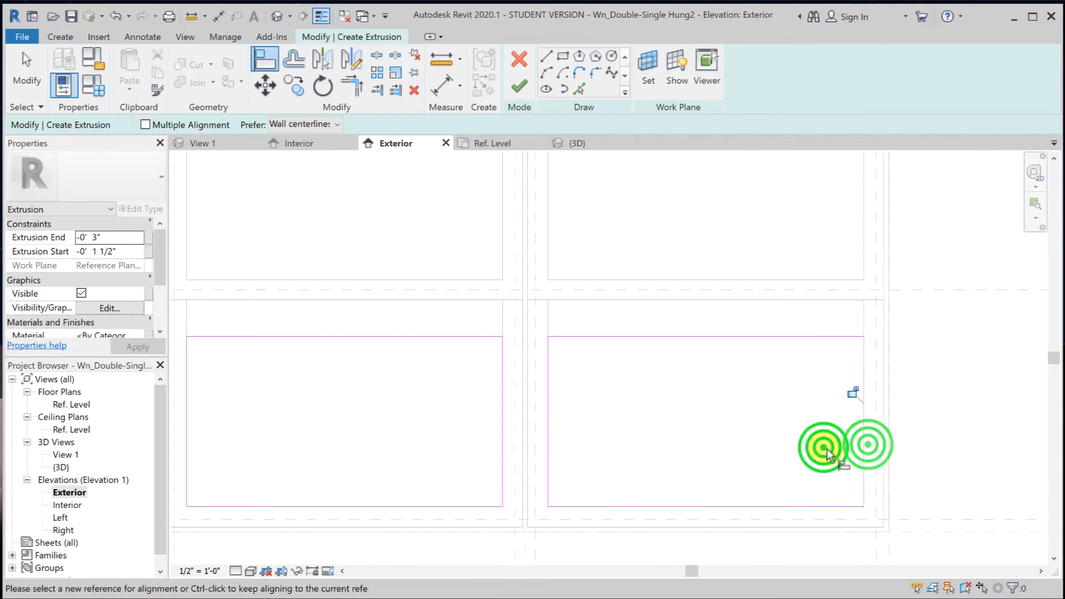
left_click(850, 394)
Align and lock the top edges of both rectangles to the lower edge of the upper sash frame's bottom rail.
scroll(758, 343, "up", 1)
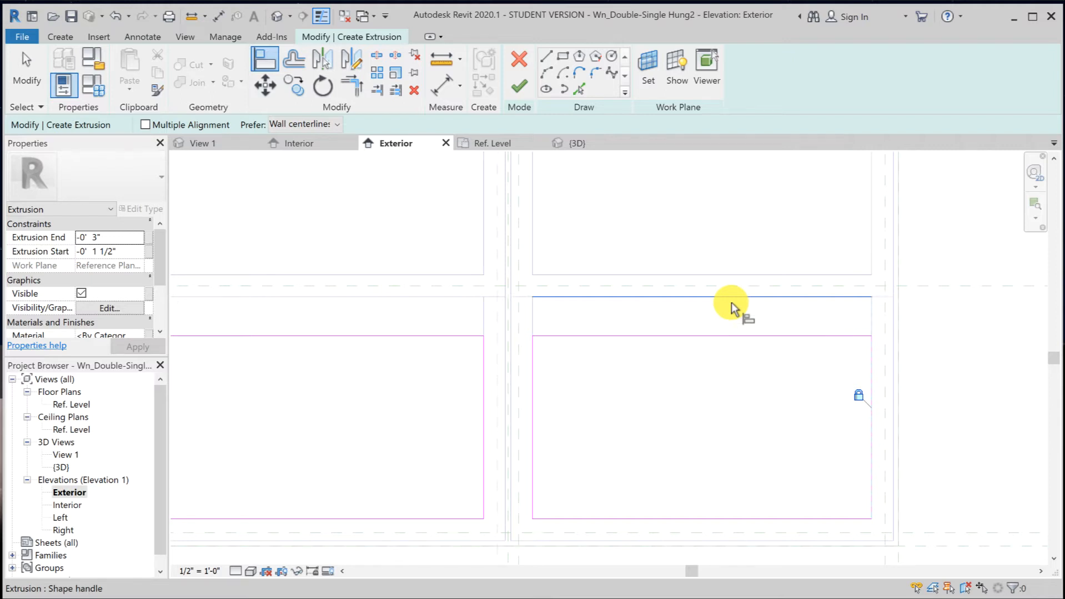
left_click(731, 303)
left_click(733, 336)
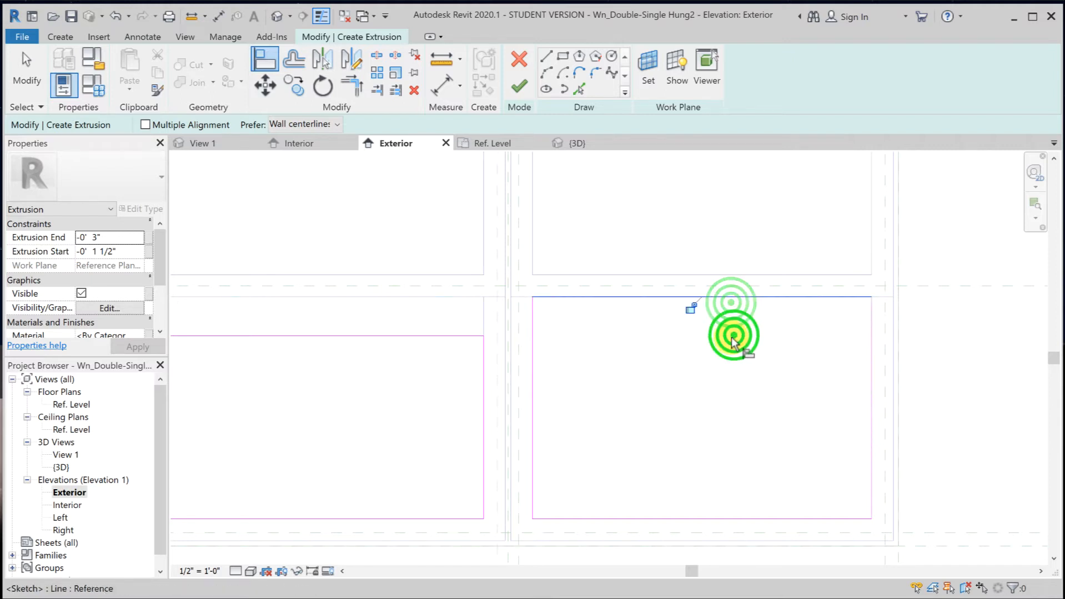
left_click(689, 310)
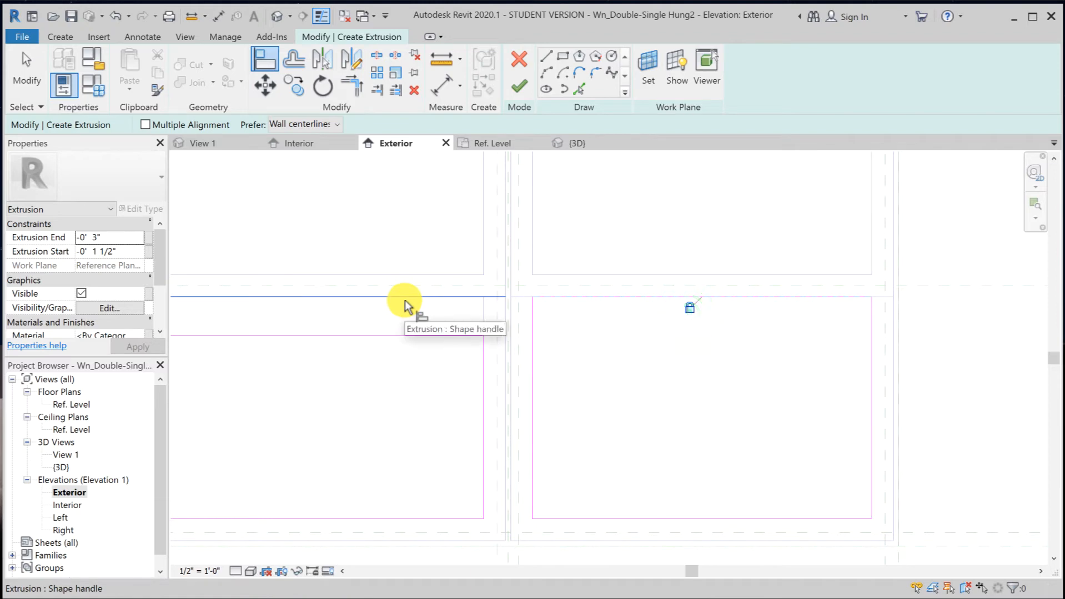
left_click(405, 301)
left_click(400, 330)
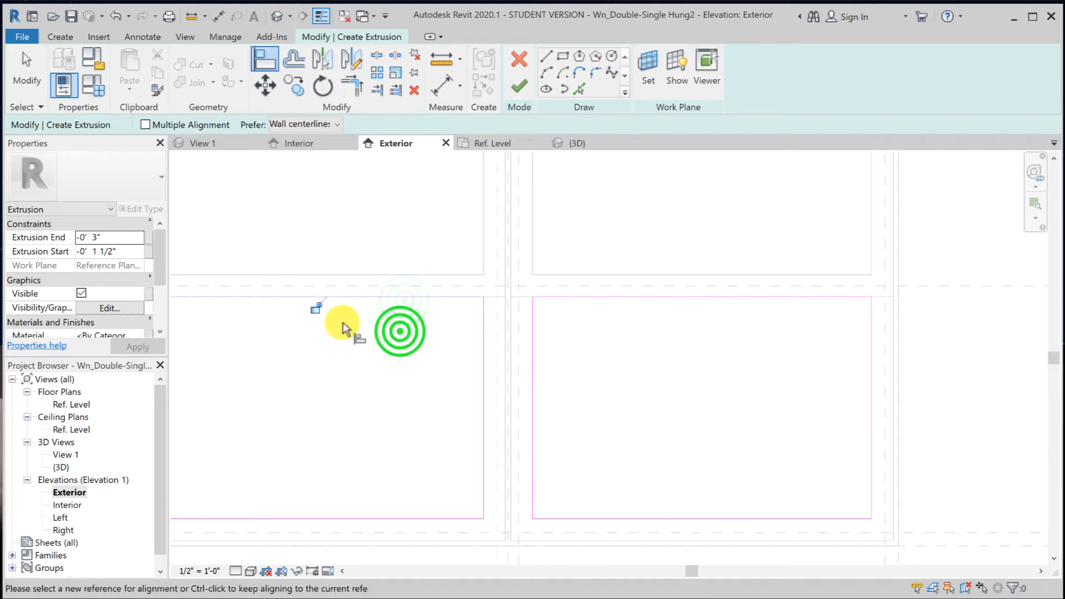
left_click(314, 310)
Set the glass extrusion's start to -0' 2" and its end to -0' 2 1/2".
scroll(409, 377, "down", 2)
scroll(483, 385, "down", 2)
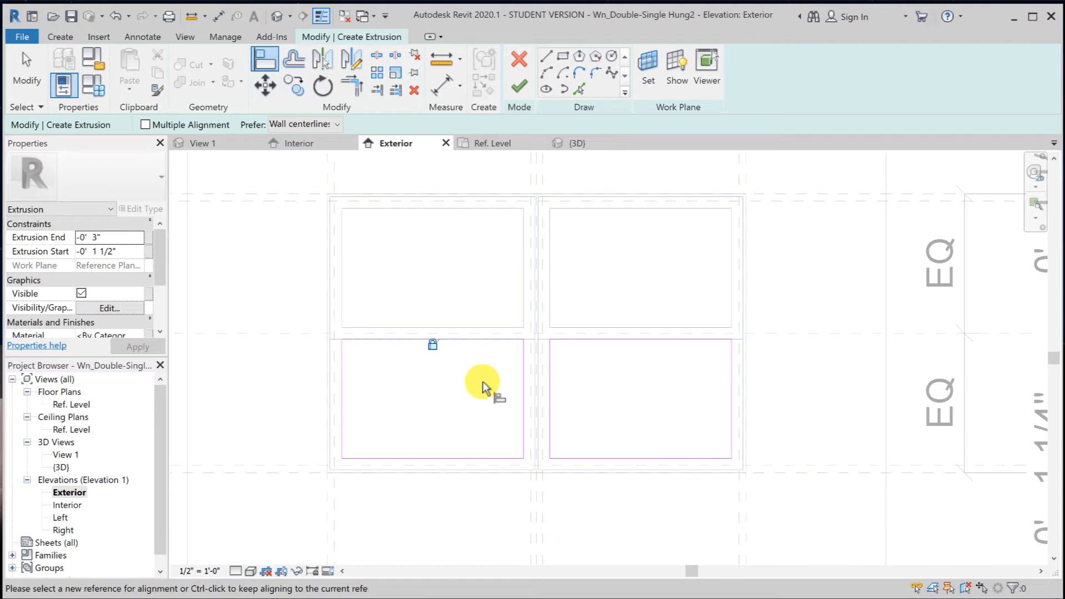
left_click(100, 253)
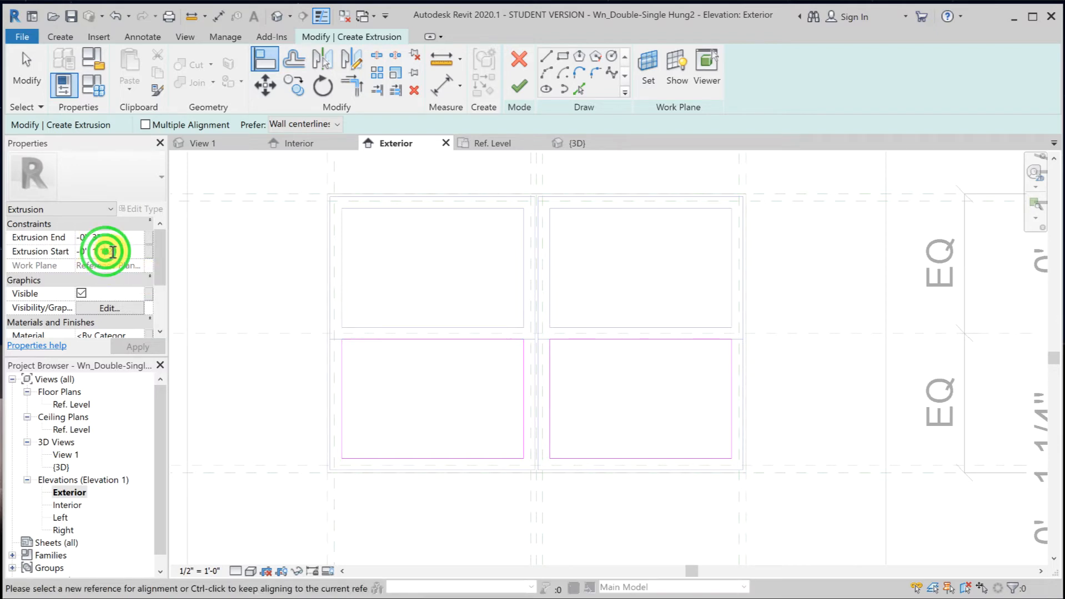
left_click(100, 253)
left_click_drag(113, 252, 94, 254)
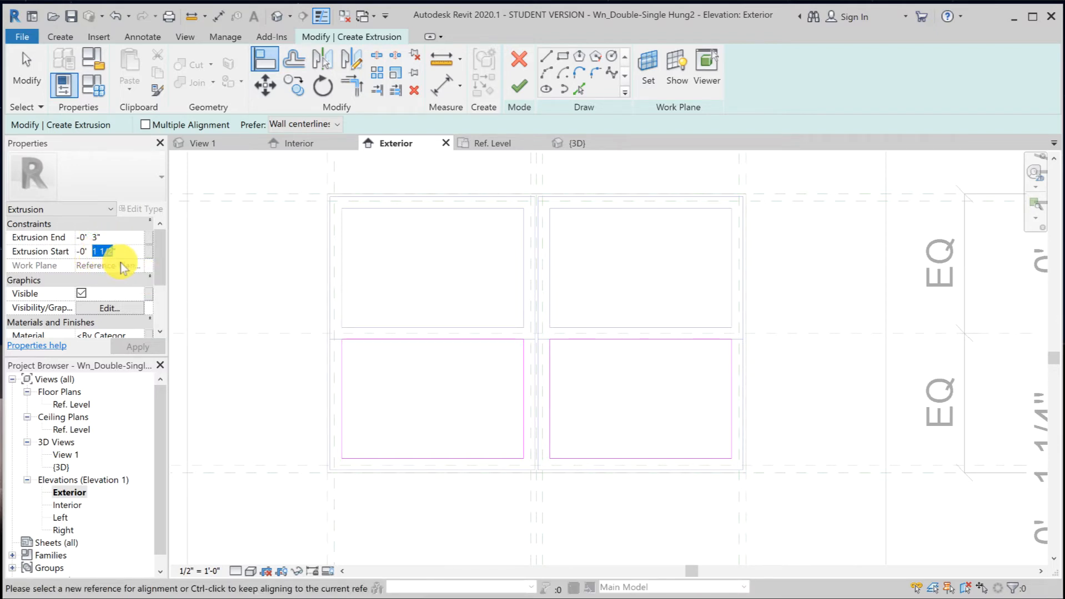
type("2")
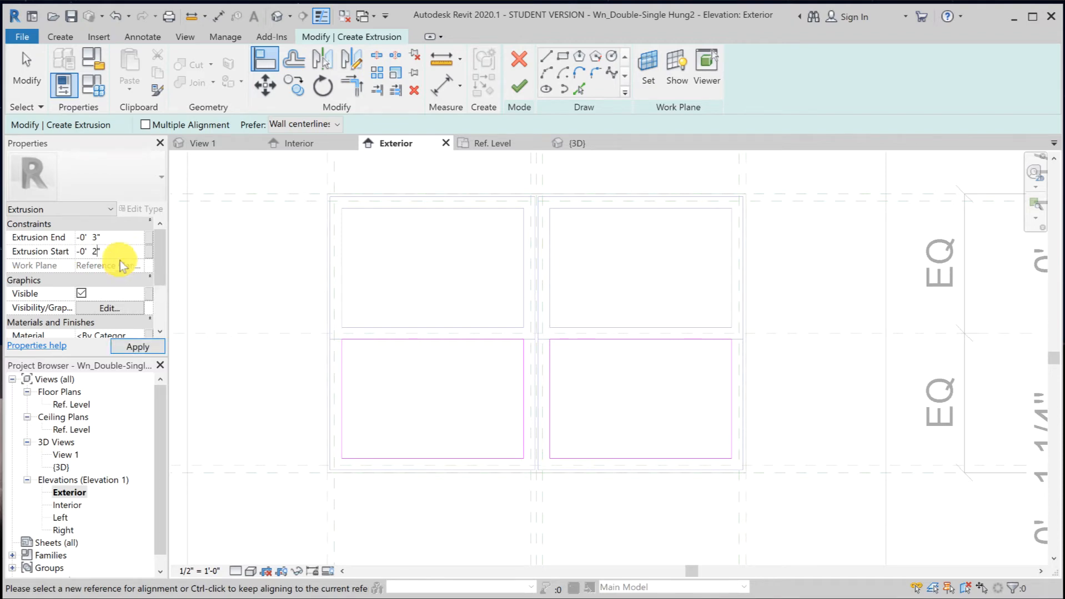
left_click(97, 243)
left_click(97, 241)
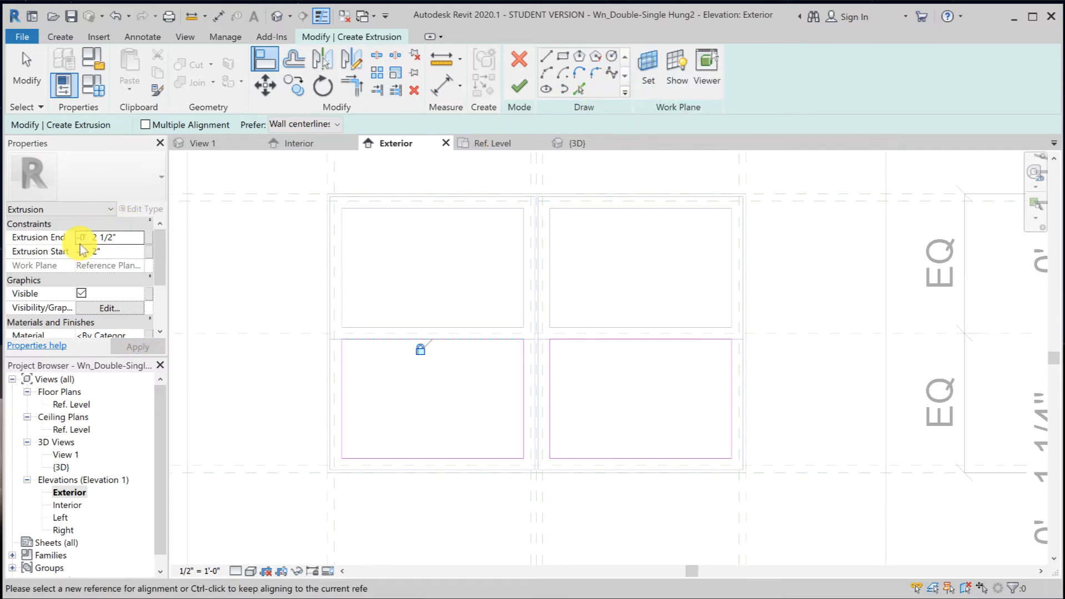
Keep Reference Plane : Exterior as the work plane and finish the lower glass extrusion sketch.
left_click(648, 80)
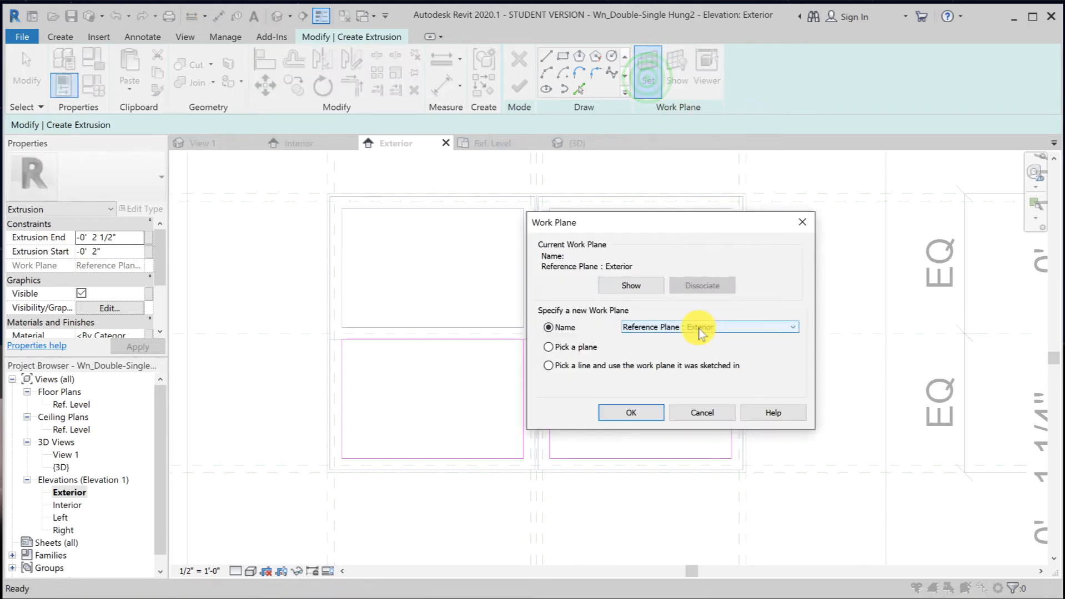
left_click(624, 410)
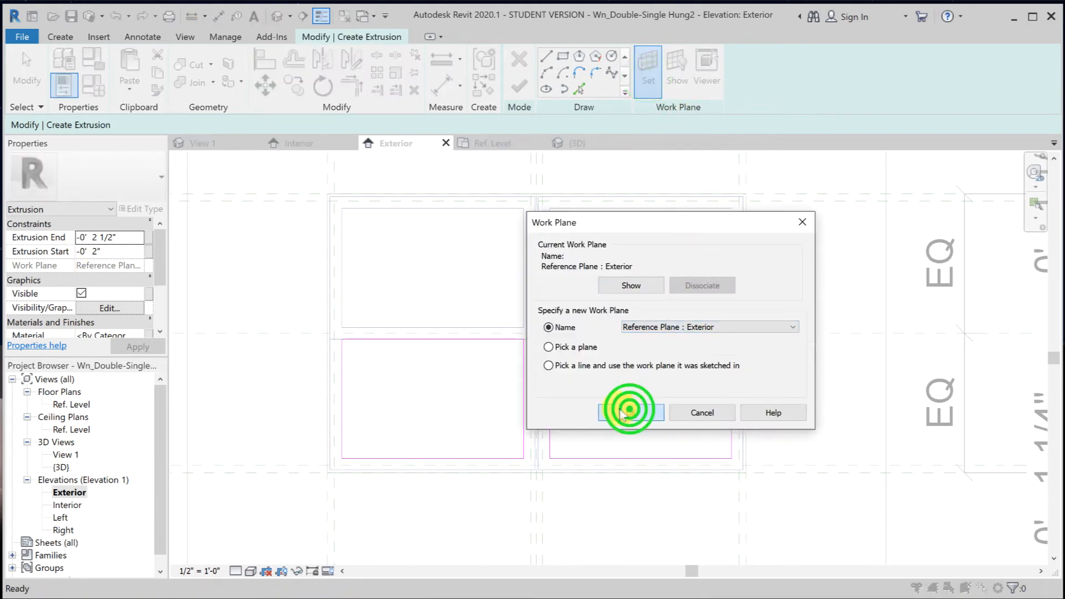
left_click(511, 87)
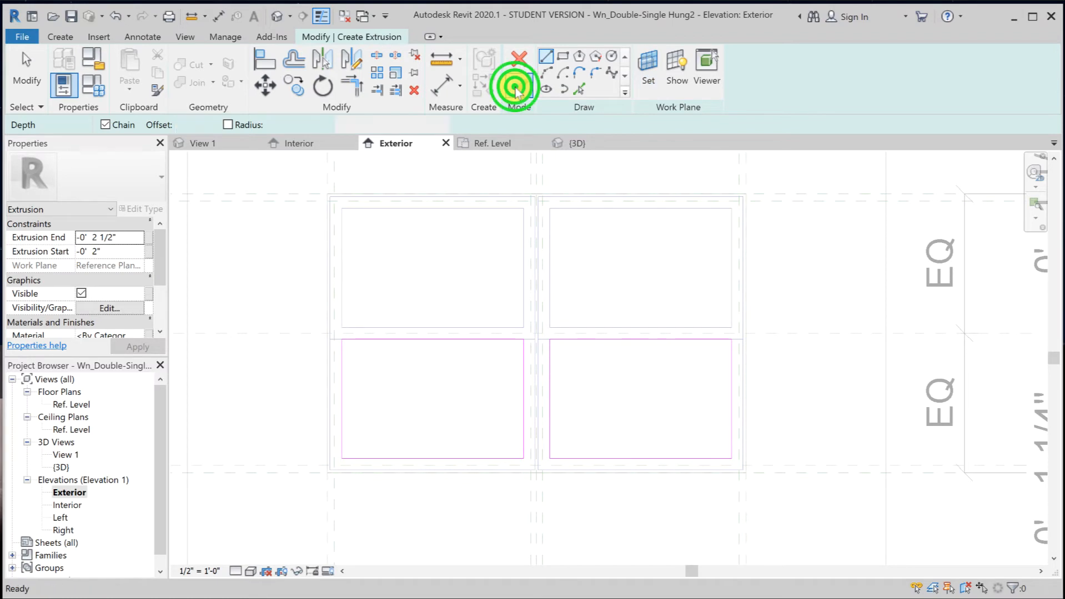
Return to the 3D view and select the upper sash frame and the lower glass extrusion to check their placement.
left_click(276, 16)
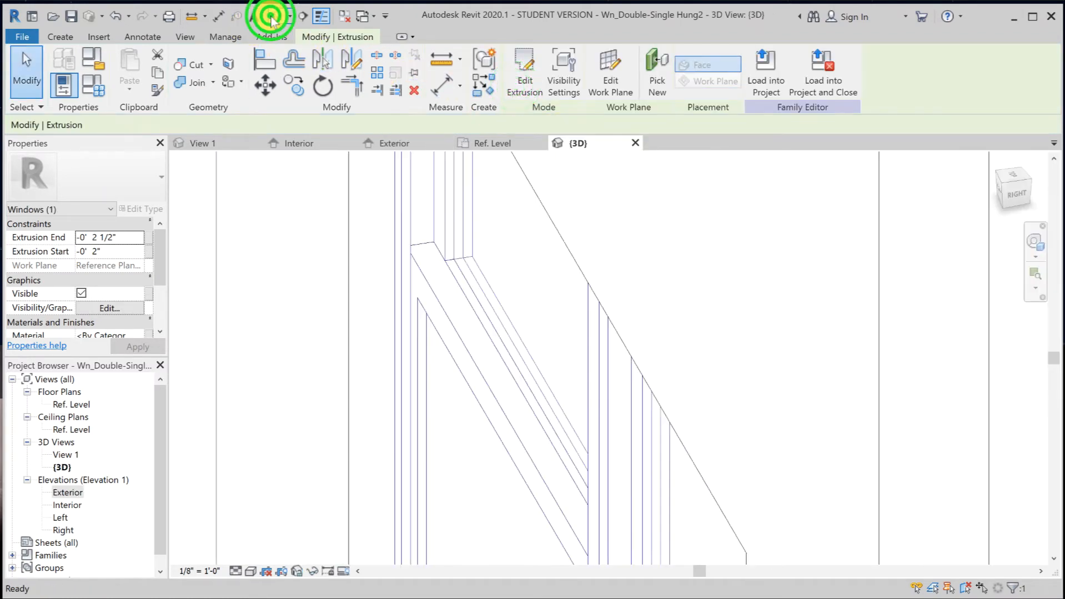
left_click(535, 404)
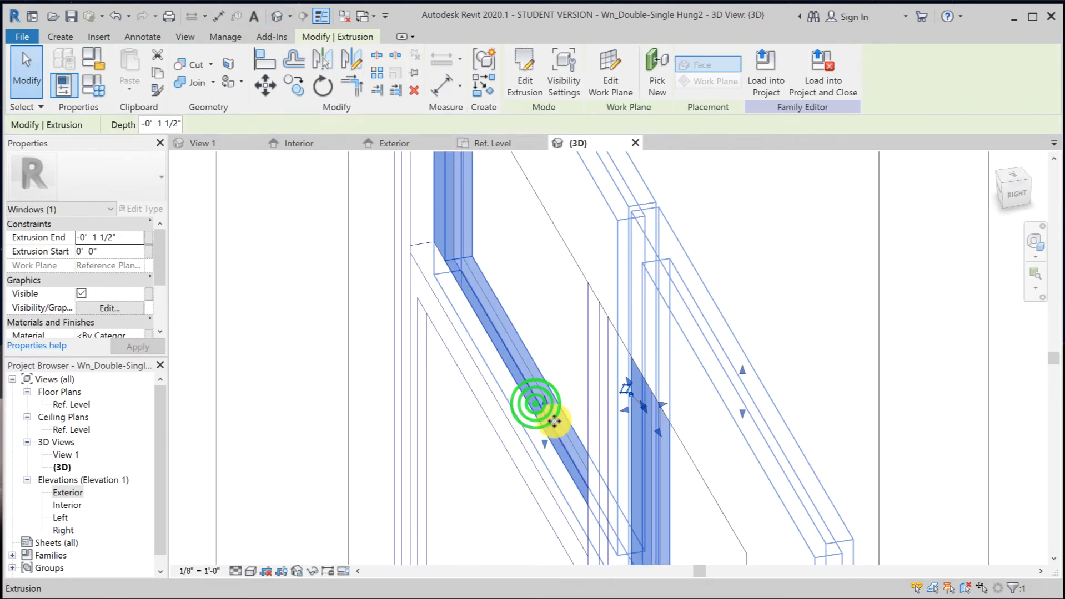
middle_click_drag(554, 421, 497, 420, "shift")
scroll(623, 431, "down", 1)
middle_click_drag(519, 336, 399, 144)
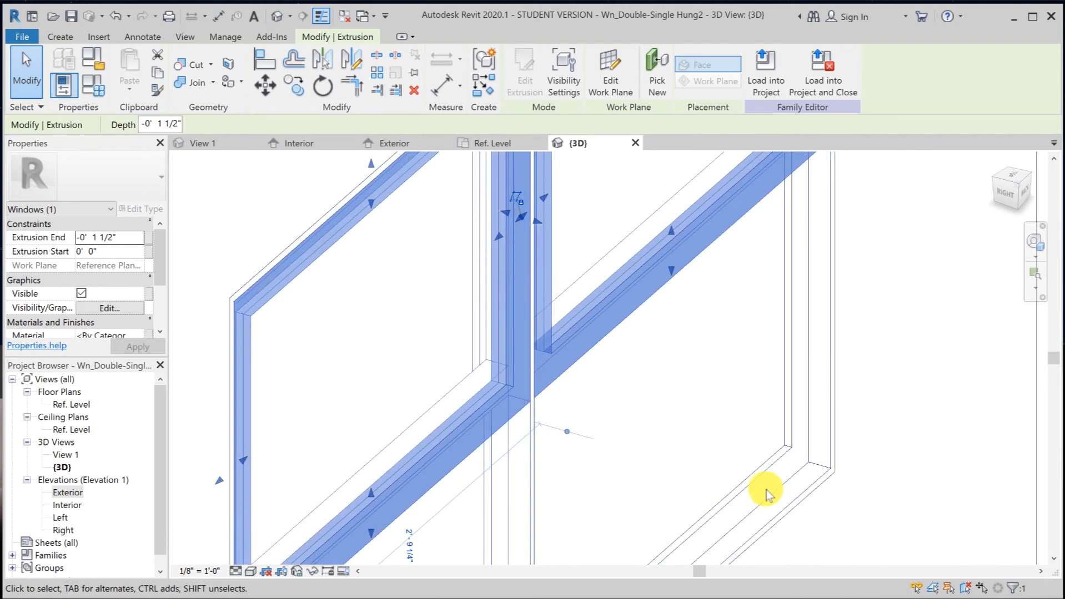
left_click(761, 460)
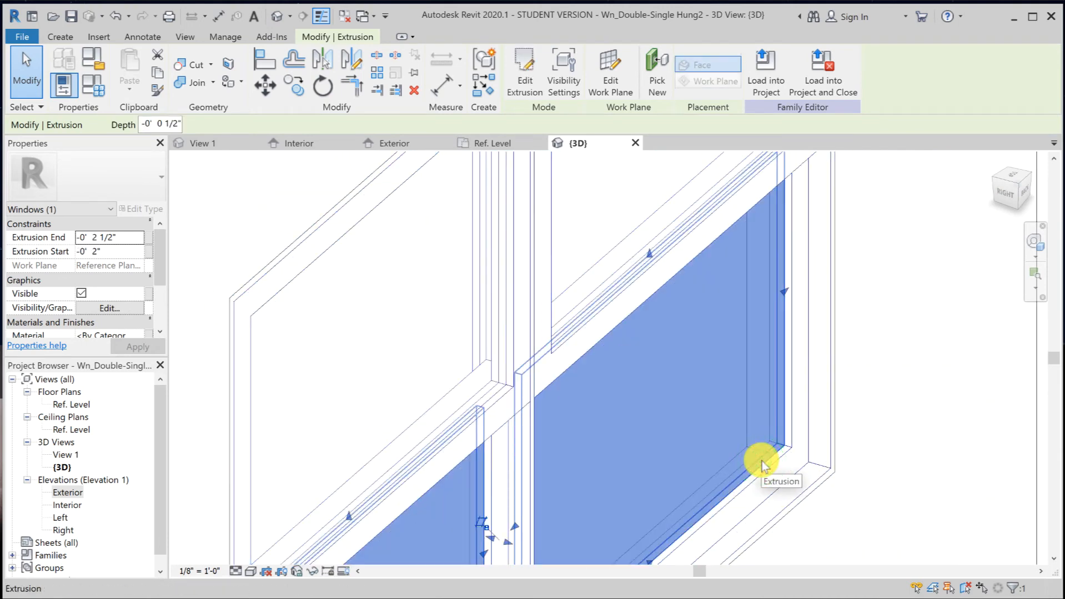
Assign the Glass material to the selected lower glass extrusion and clear the selection.
left_click_drag(162, 274, 161, 293)
left_click(124, 310)
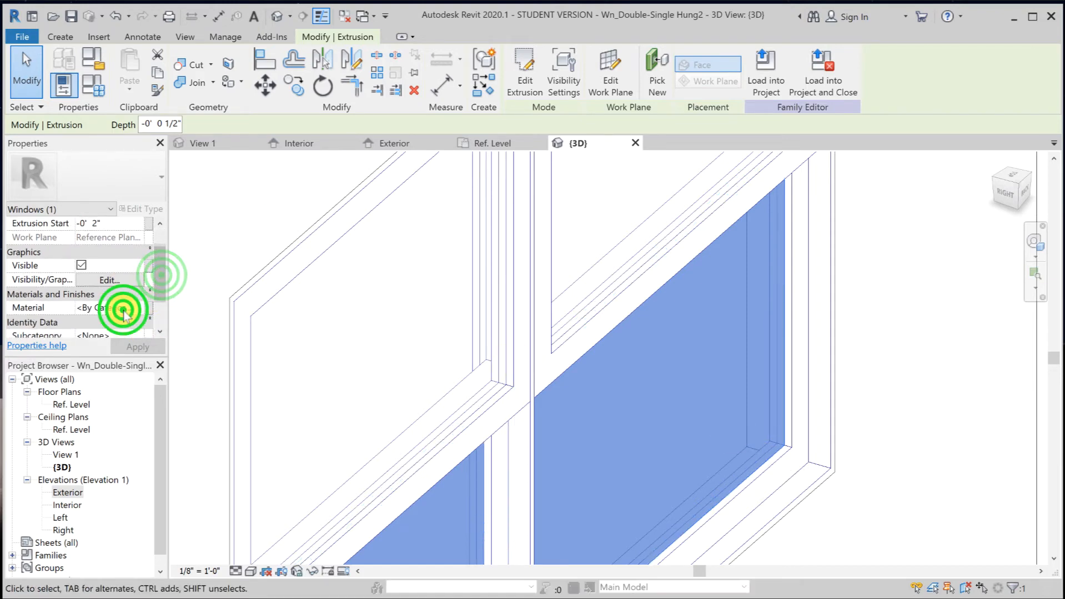
left_click(137, 309)
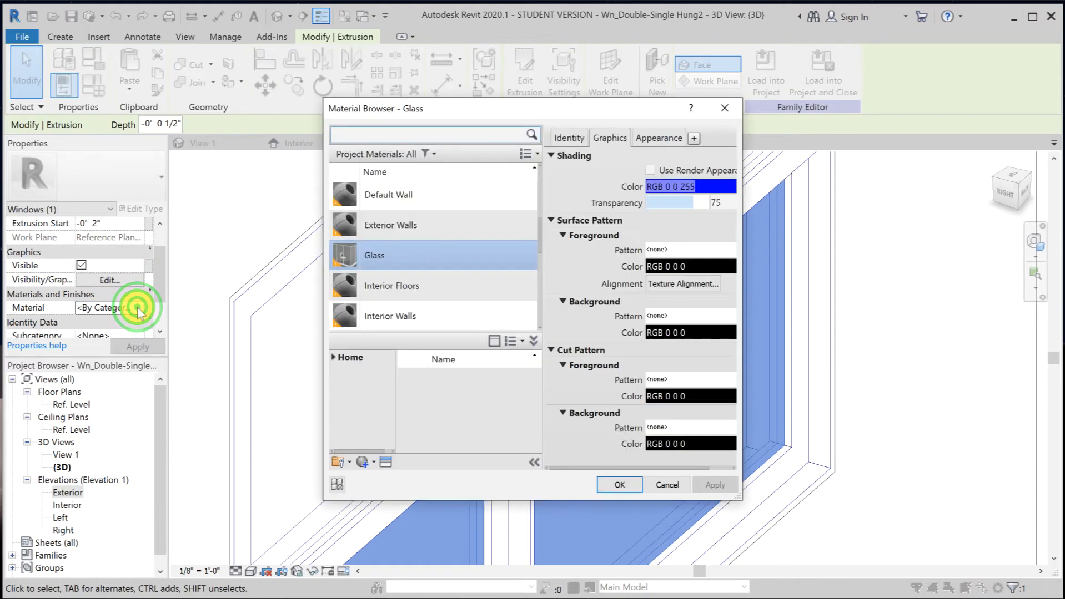
left_click(386, 258)
left_click(616, 483)
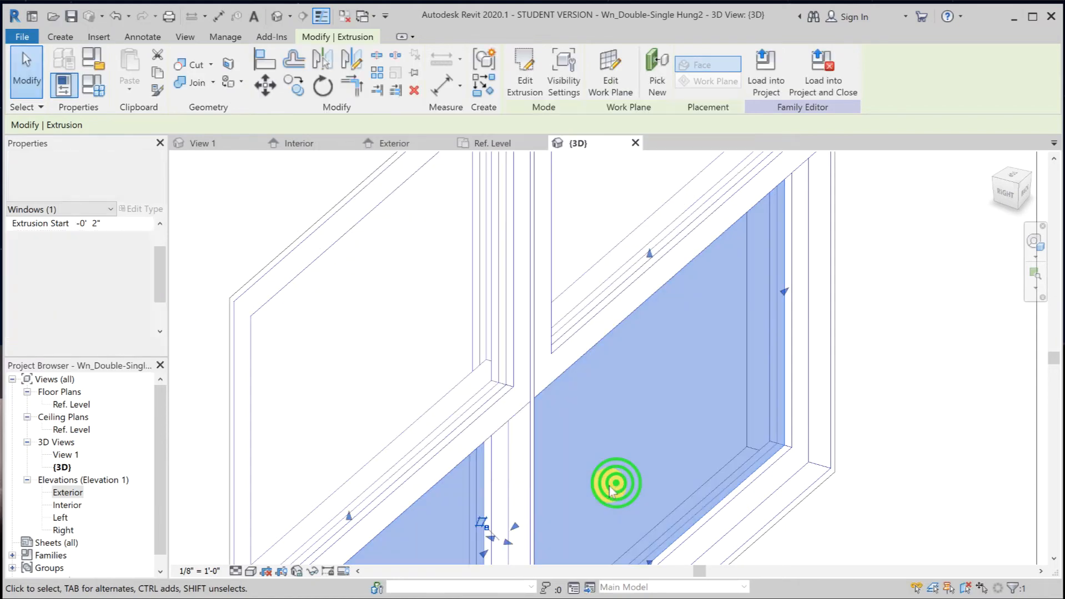
left_click(880, 501)
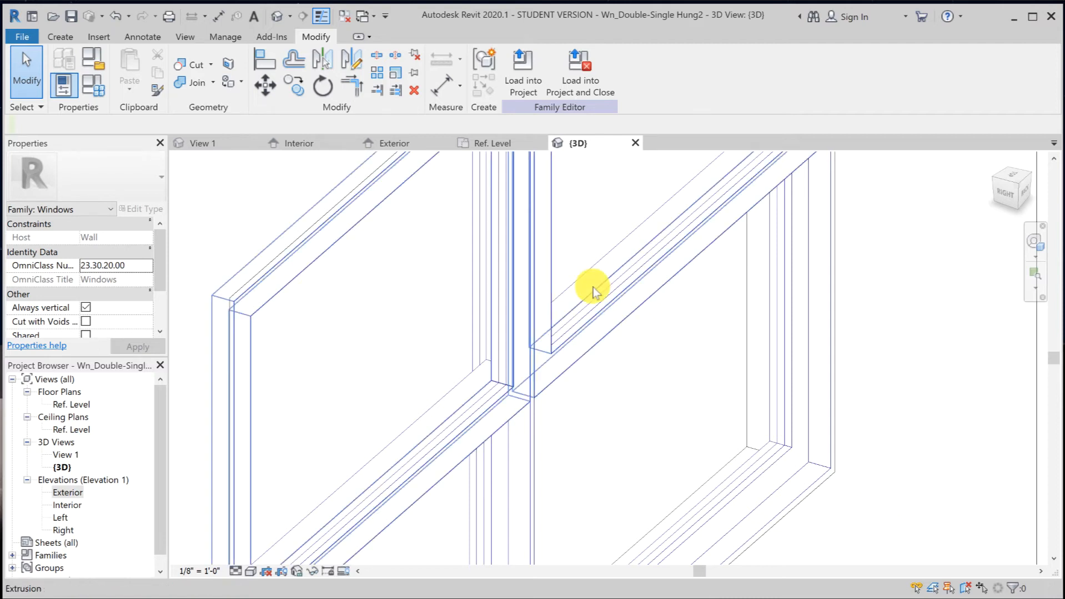
Save the window family and close all its inactive views.
left_click(70, 16)
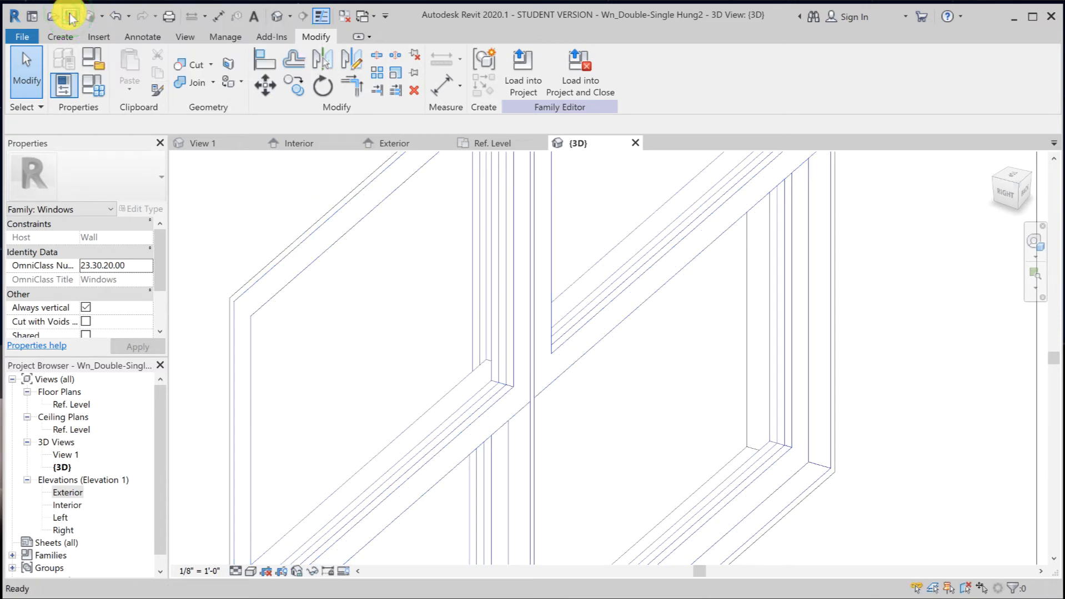
left_click(343, 17)
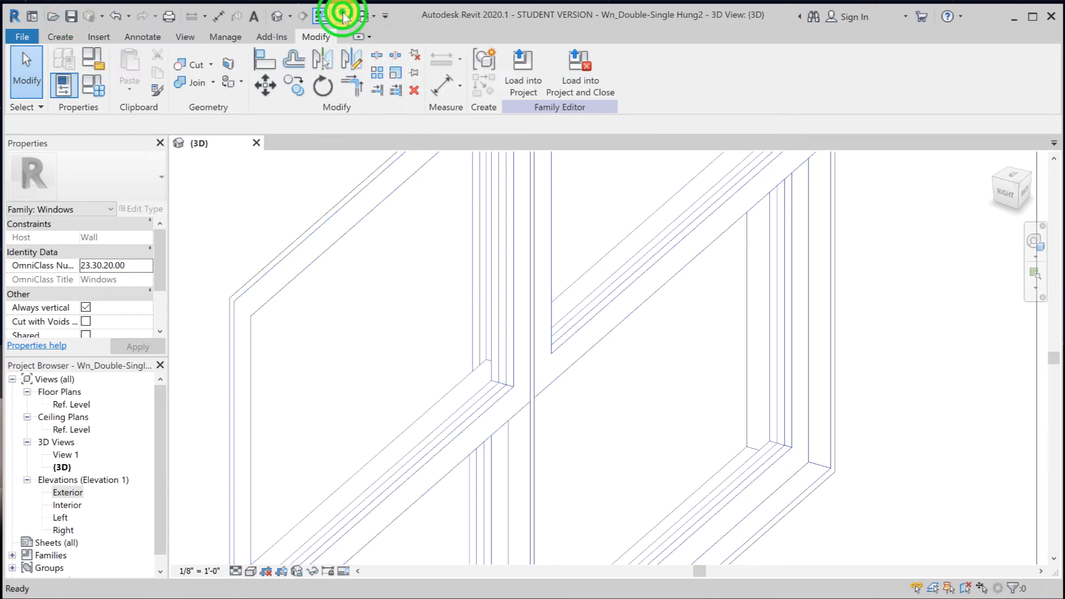
Create a new project from the Architectural Template.
left_click(14, 36)
mouse_move(71, 113)
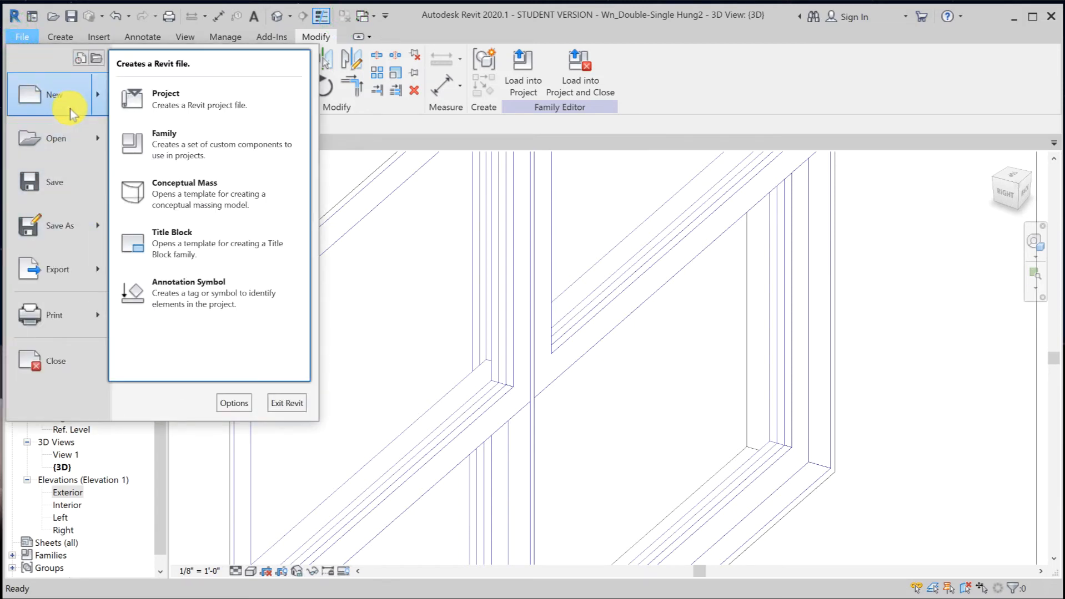
left_click(207, 106)
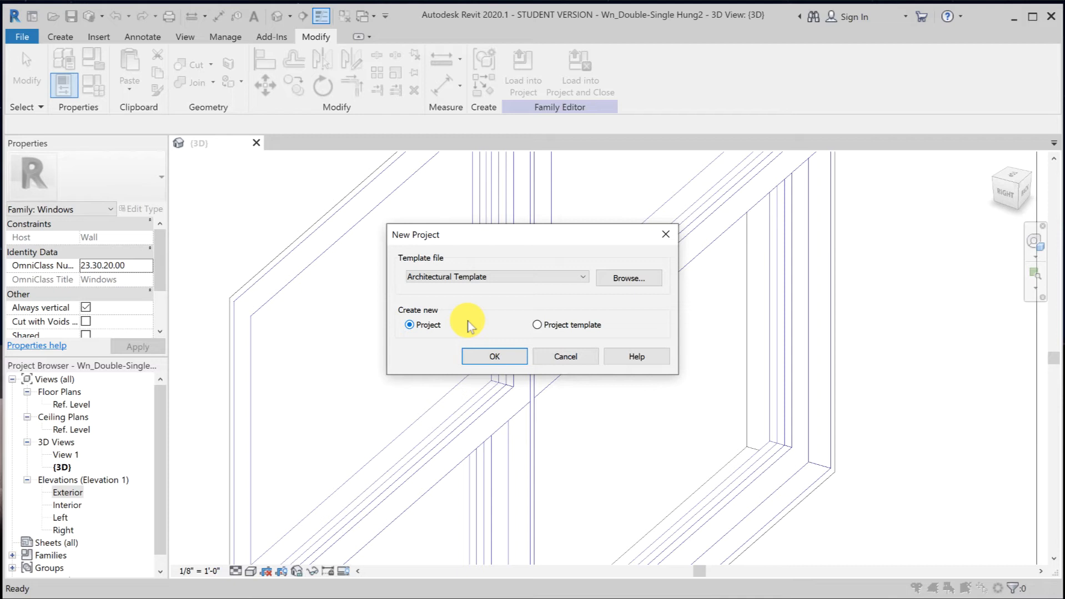
left_click(485, 361)
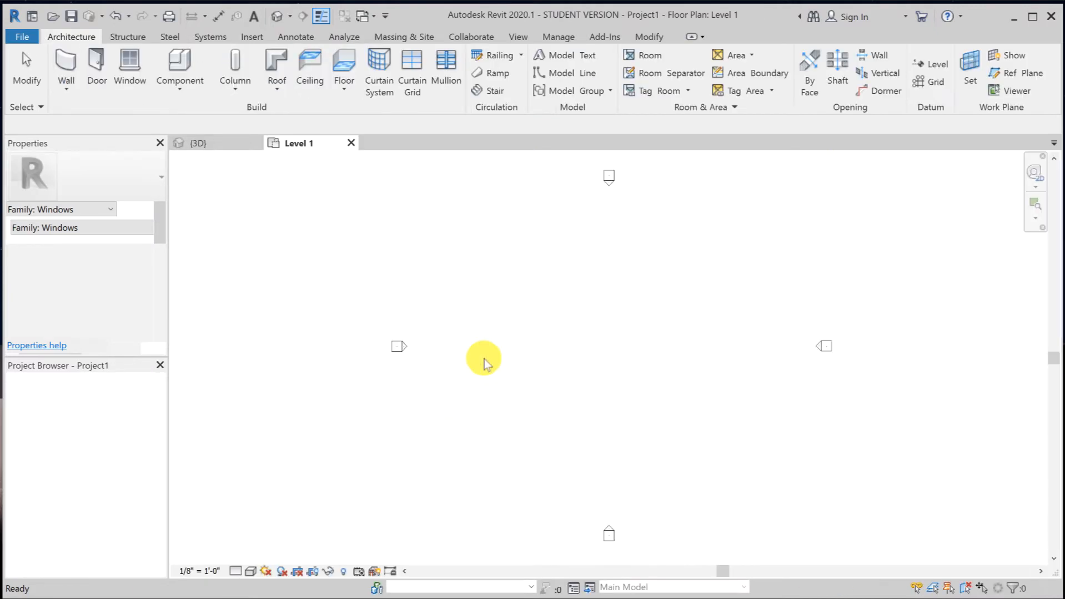
Draw a horizontal Generic - 8" wall about 16' long between the elevation markers on Level 1.
left_click(63, 59)
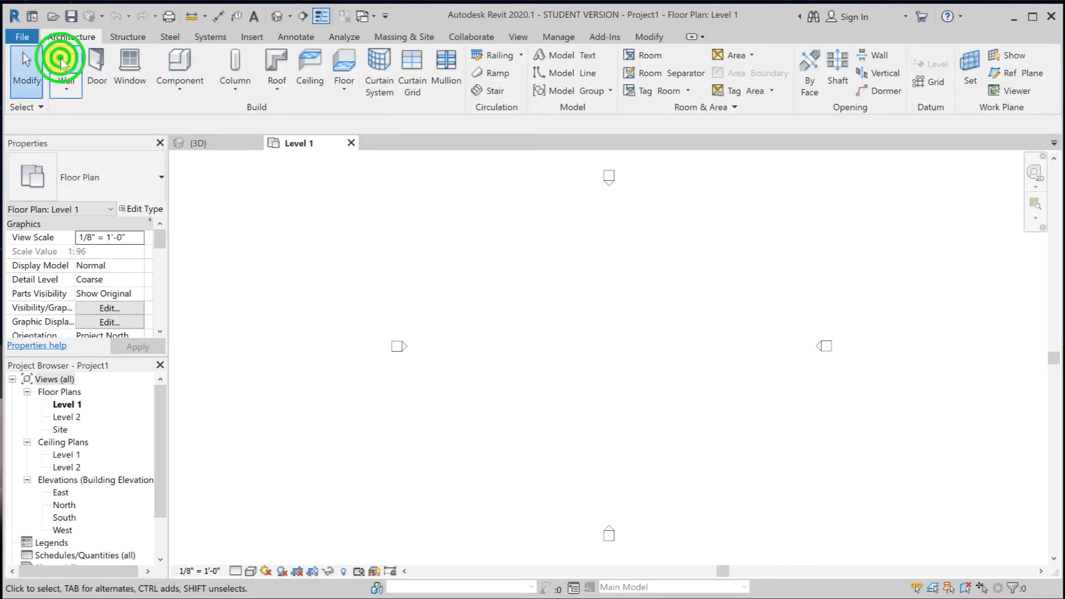
left_click(466, 348)
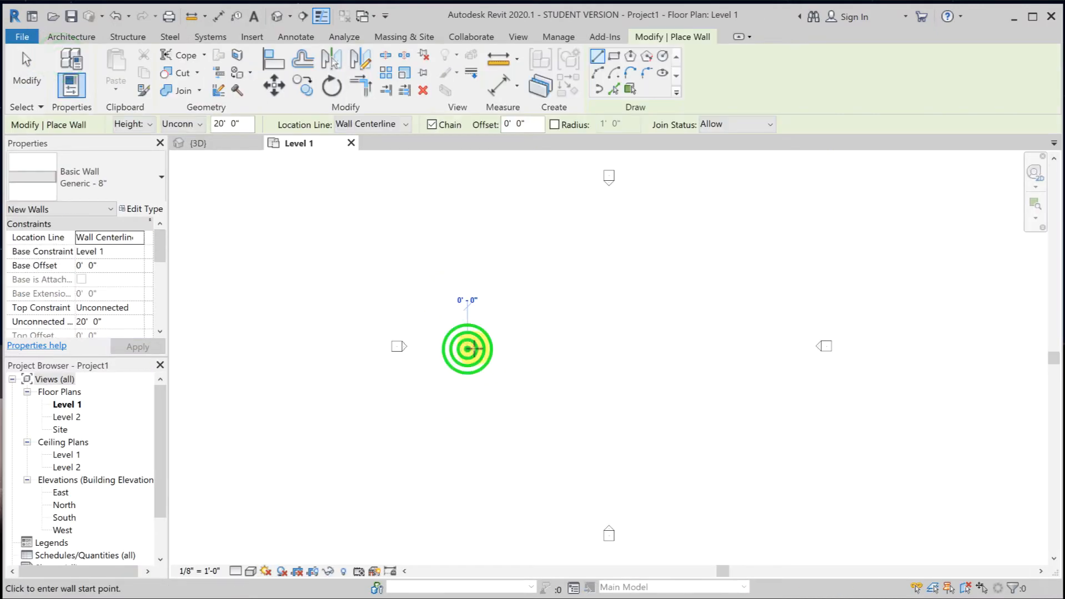
left_click(506, 348)
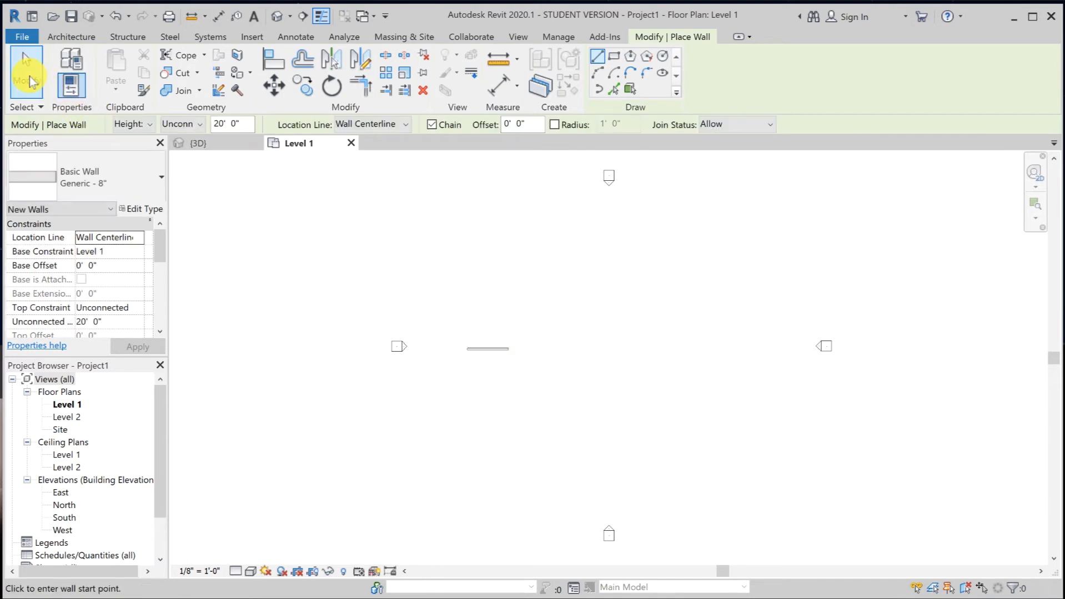
left_click(25, 73)
Draw a horizontal Exterior - CMU Insulated wall about 24' long, in line with and to the right of the generic wall.
left_click(65, 60)
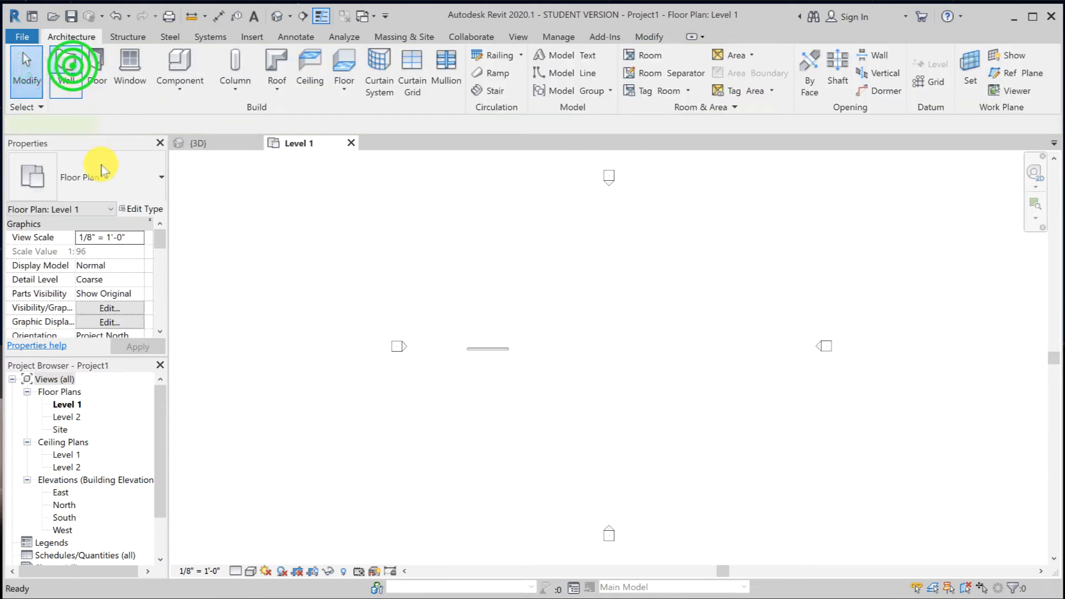
left_click(101, 167)
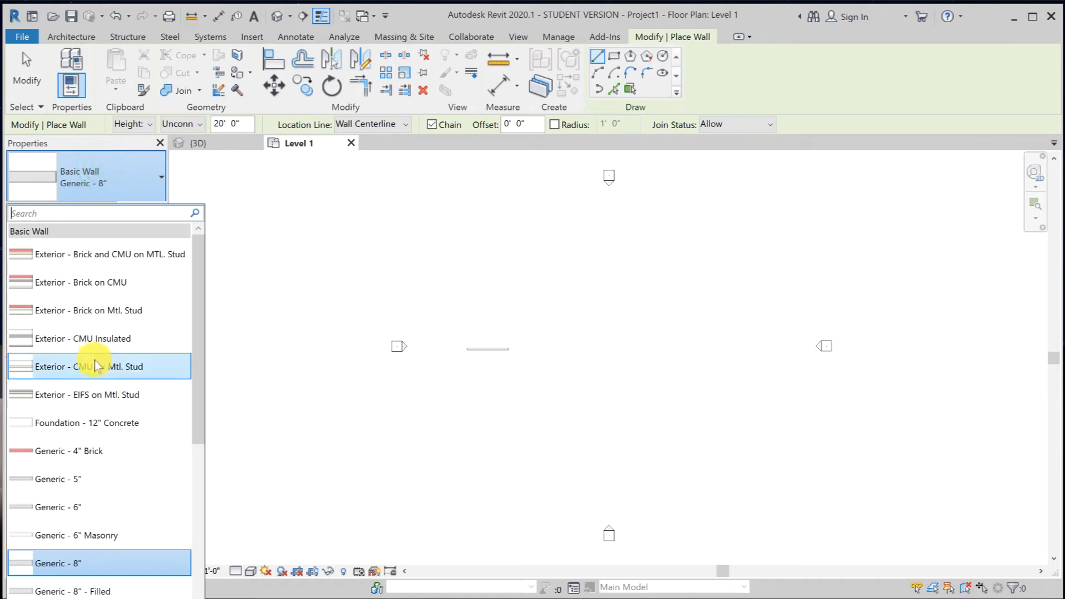
left_click(93, 339)
left_click(528, 349)
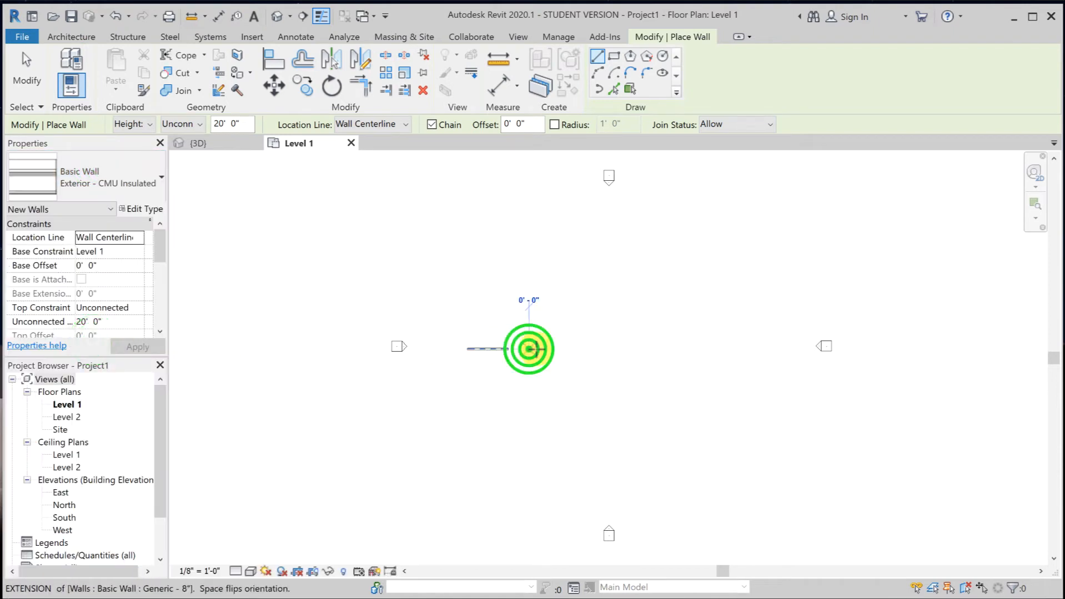
left_click(592, 349)
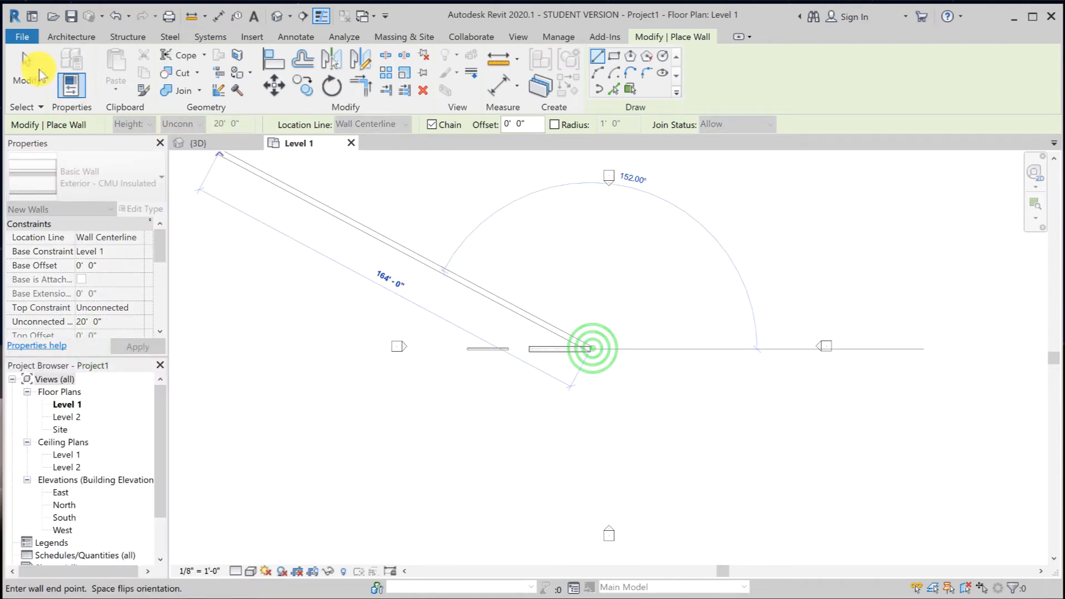
left_click(27, 61)
Load the window family into the project and place one window centred in the generic wall and one about 11' 6" along the CMU wall.
left_click(197, 144)
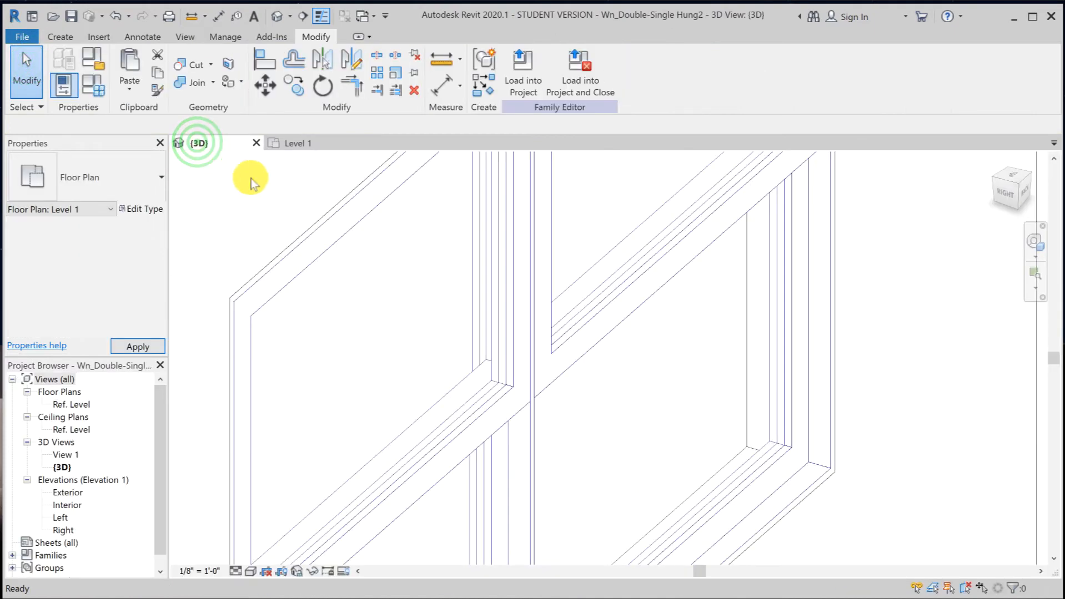
left_click(536, 71)
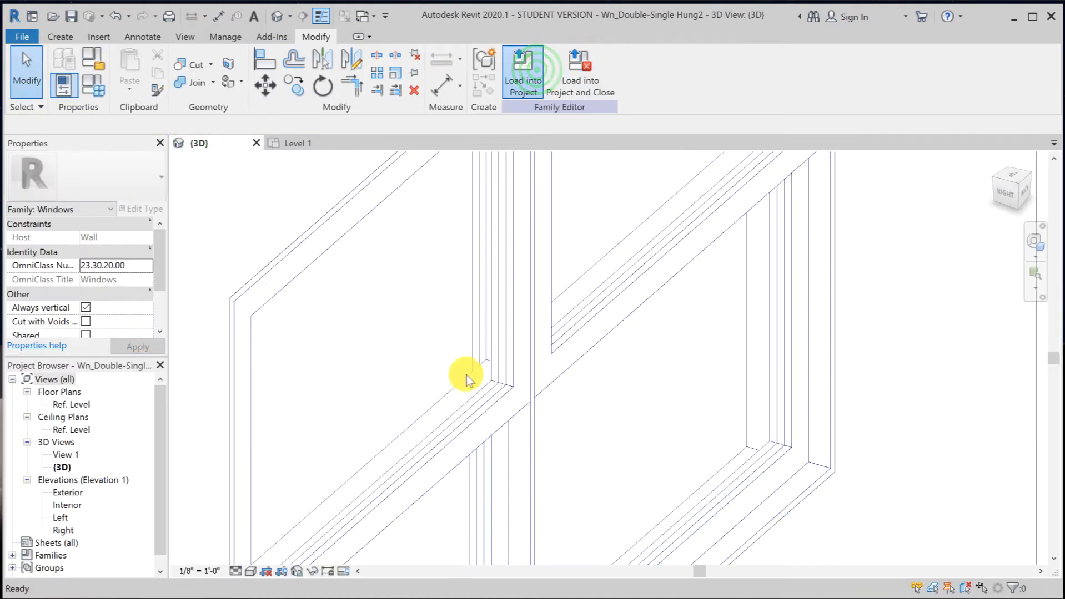
scroll(498, 358, "up", 5)
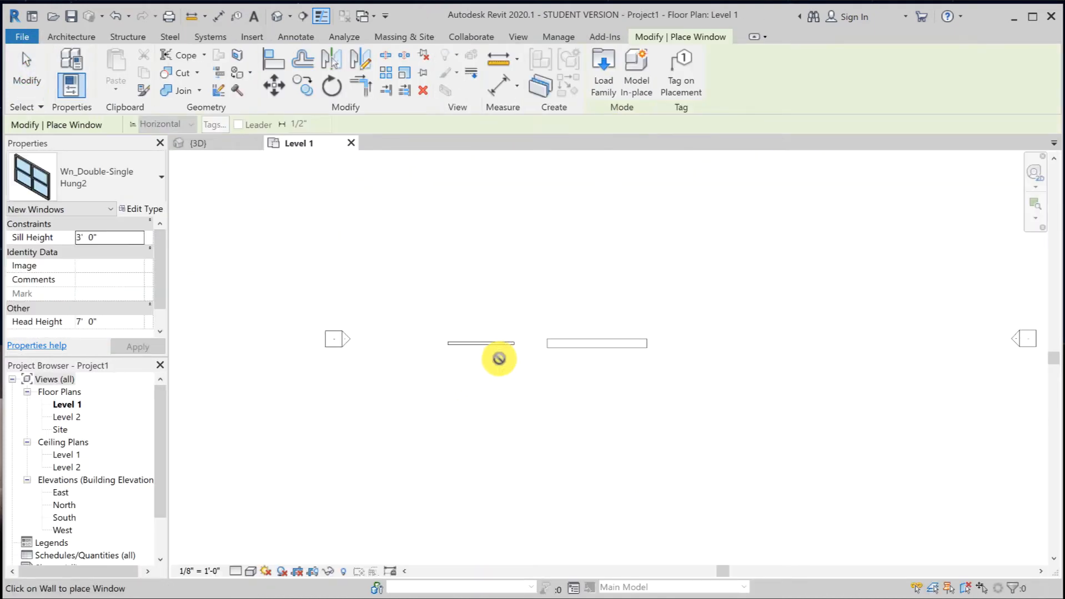
scroll(499, 358, "up", 2)
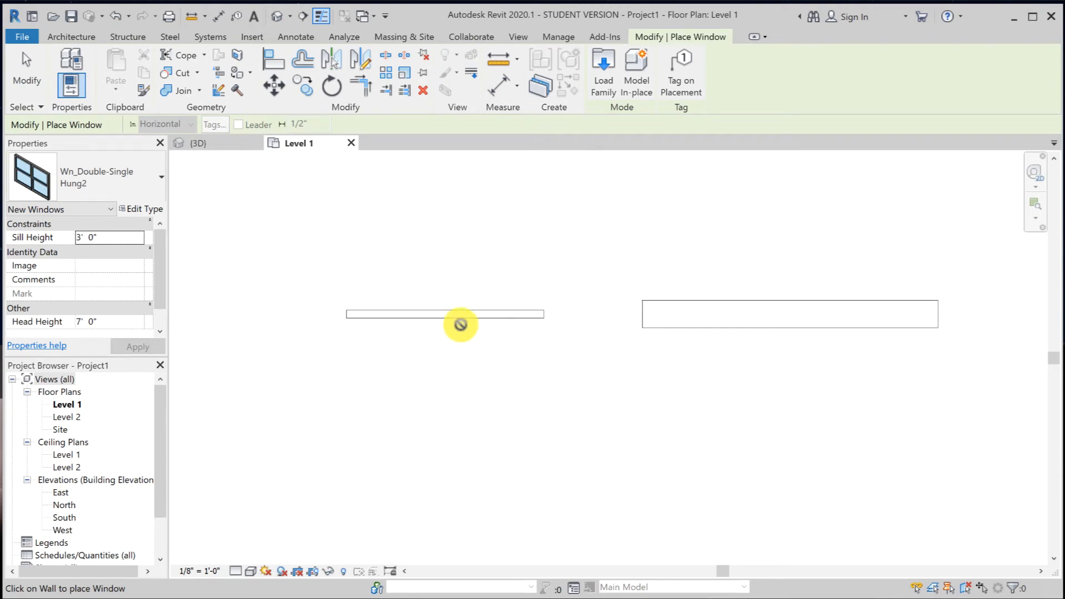
left_click(442, 316)
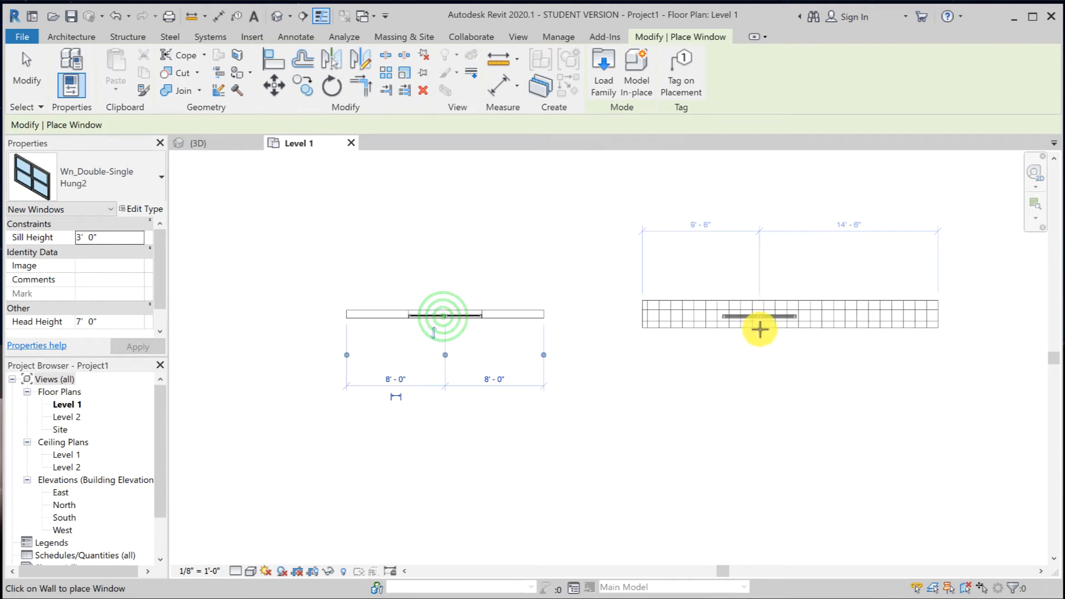
left_click(780, 326)
left_click(25, 61)
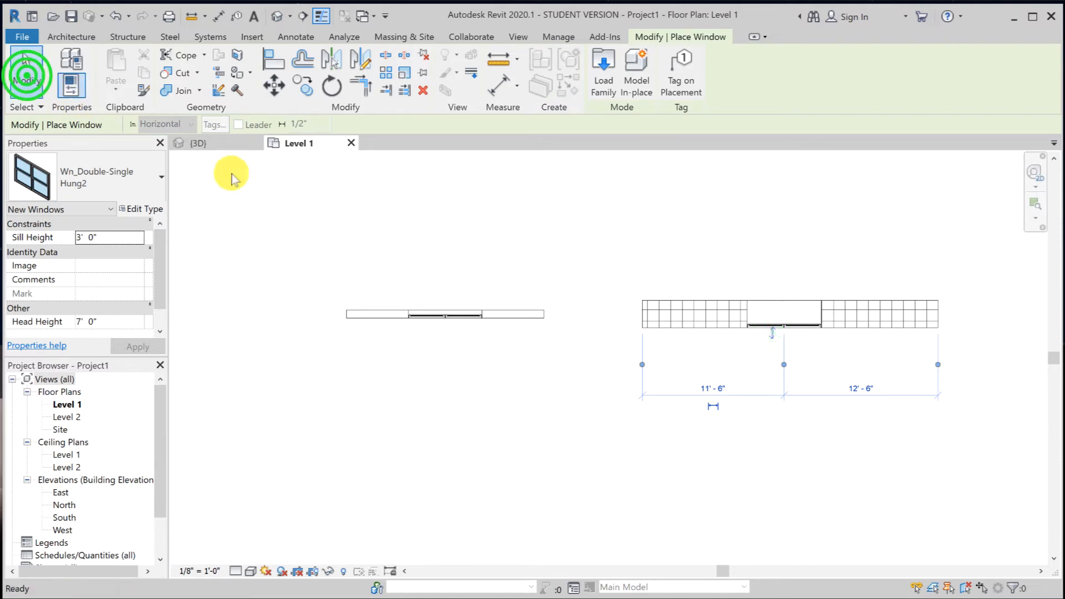
Flip the facing of the window in the generic wall.
scroll(458, 317, "up", 2)
scroll(456, 317, "up", 1)
left_click(453, 312)
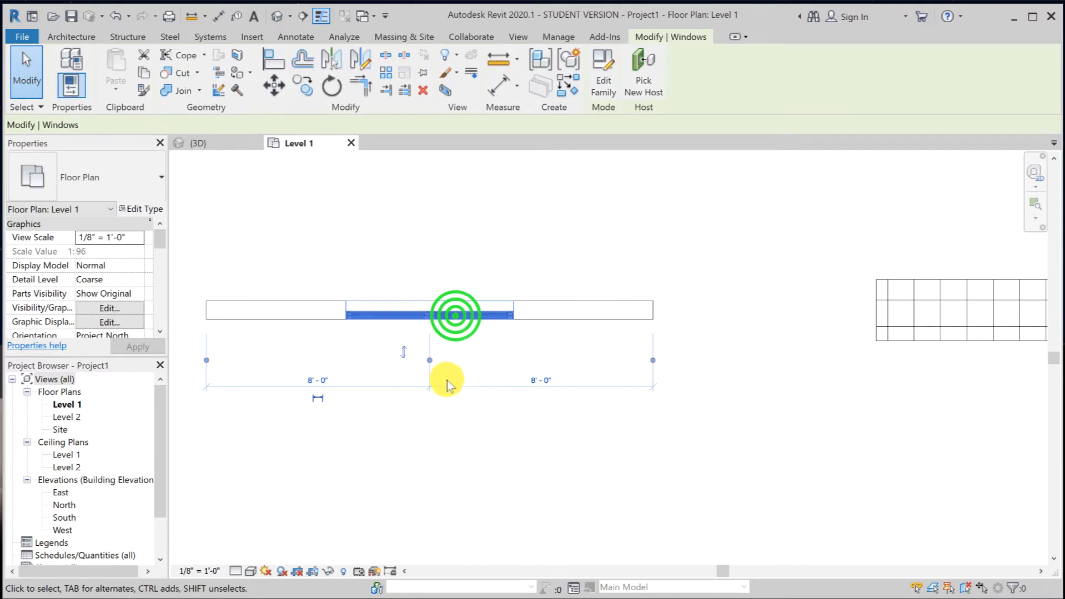
left_click(419, 419)
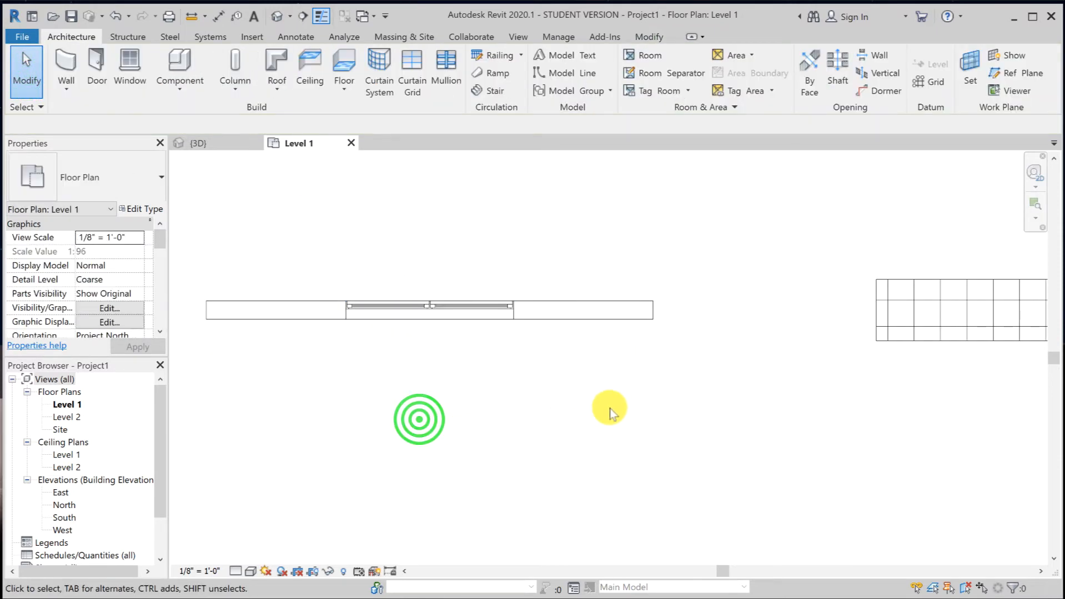
Flip the facing of the window in the CMU wall, and flip it back again.
scroll(606, 410, "down", 1)
middle_click_drag(901, 396, 588, 397)
left_click(840, 345)
left_click(765, 360)
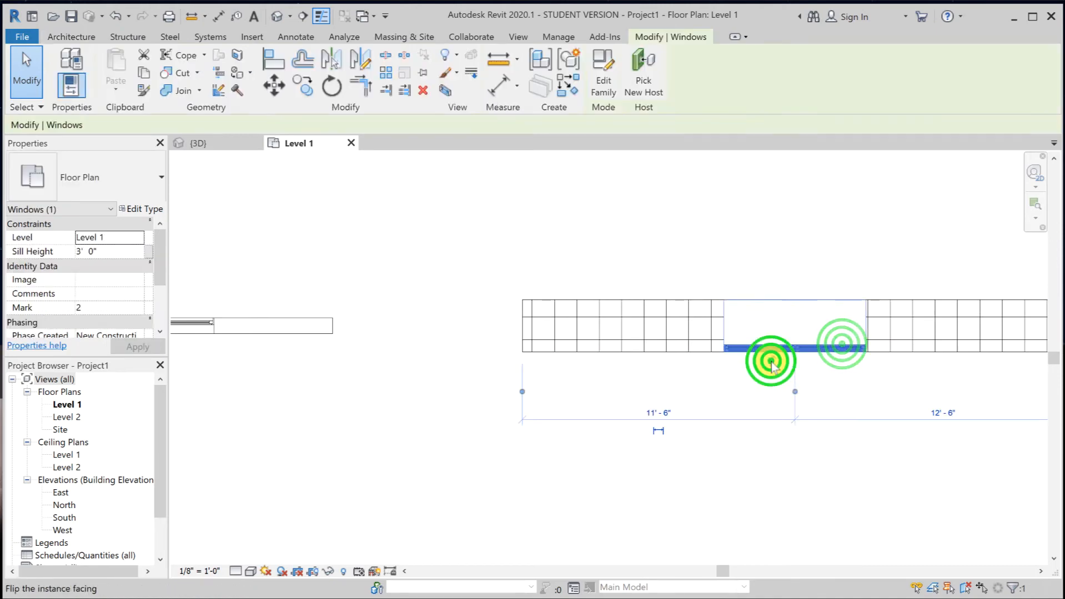
left_click(774, 296)
left_click(475, 399)
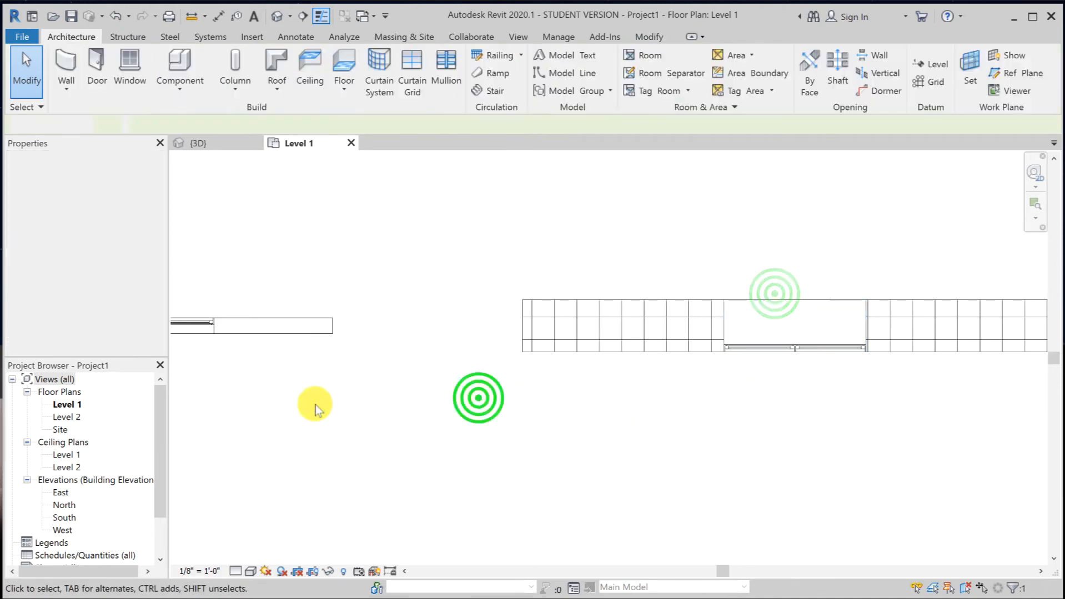
Flip the generic wall's window back to its original side.
middle_click_drag(314, 405, 588, 405)
left_click(417, 320)
left_click(397, 289)
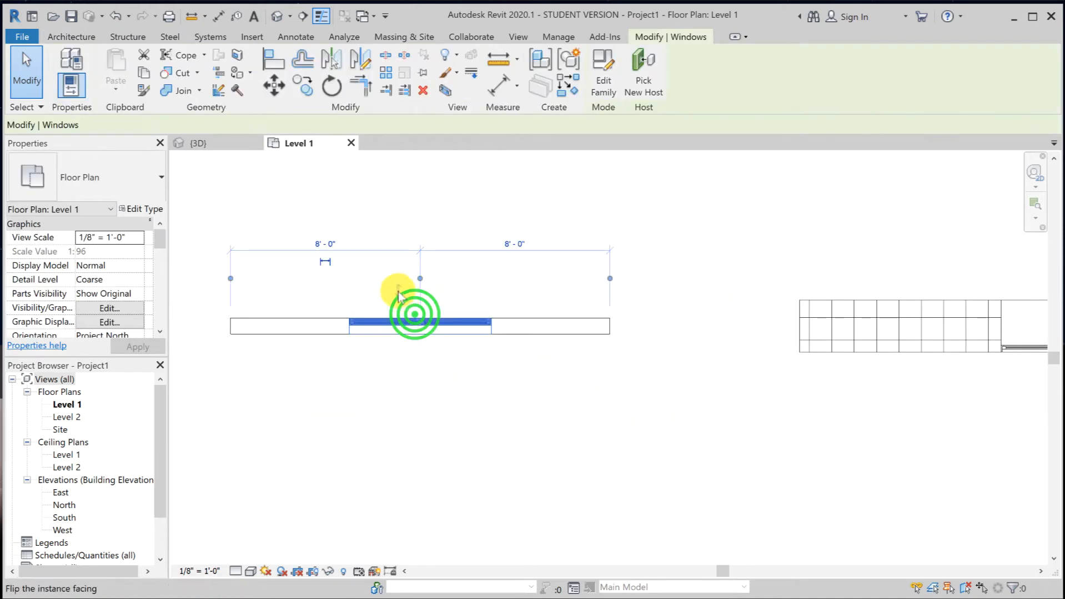
left_click(446, 408)
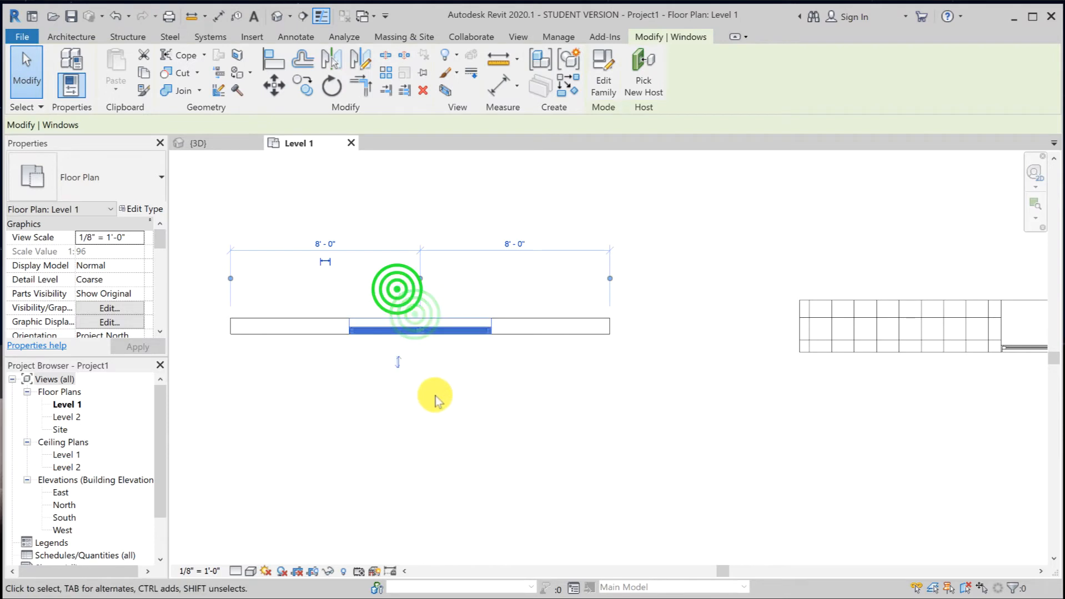
Open the project's 3D view and set the window type's Width to 8' 0" and Height to 2' 0".
left_click(273, 16)
scroll(542, 318, "up", 5)
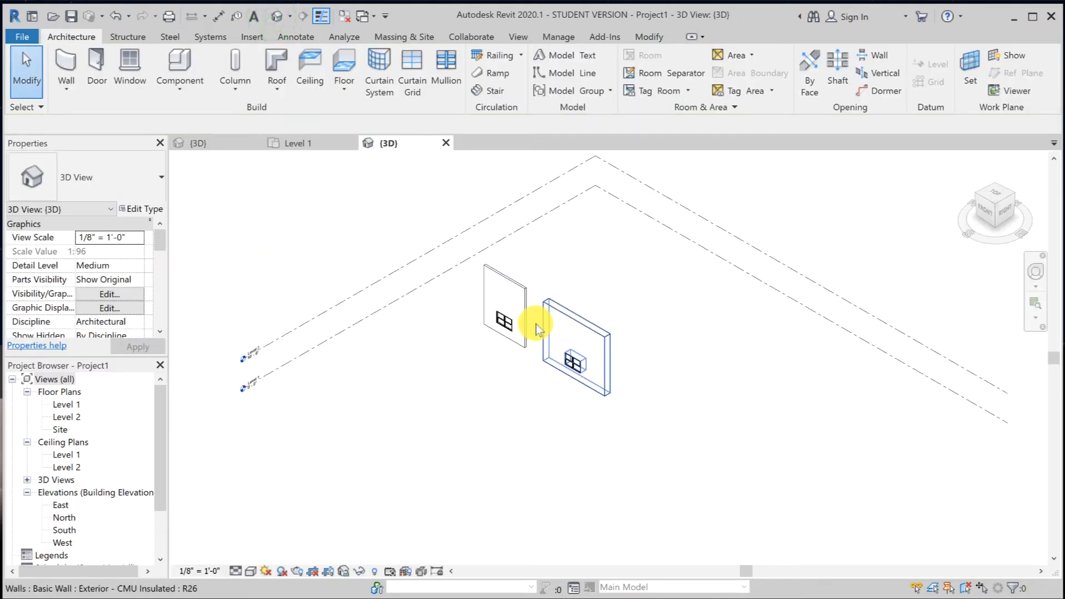
scroll(535, 329, "up", 1)
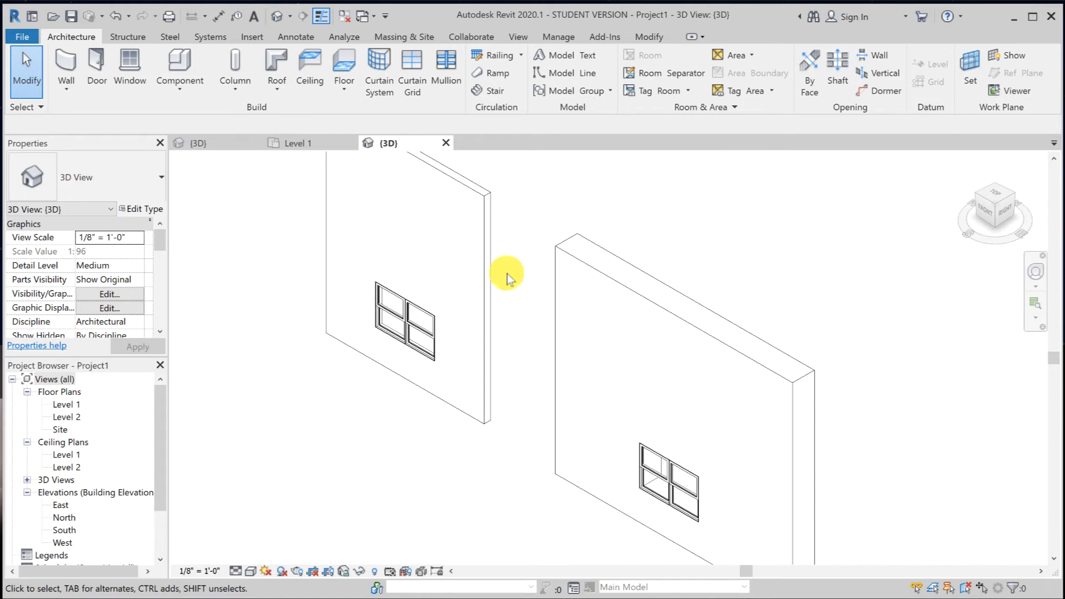
left_click(396, 309)
left_click(141, 210)
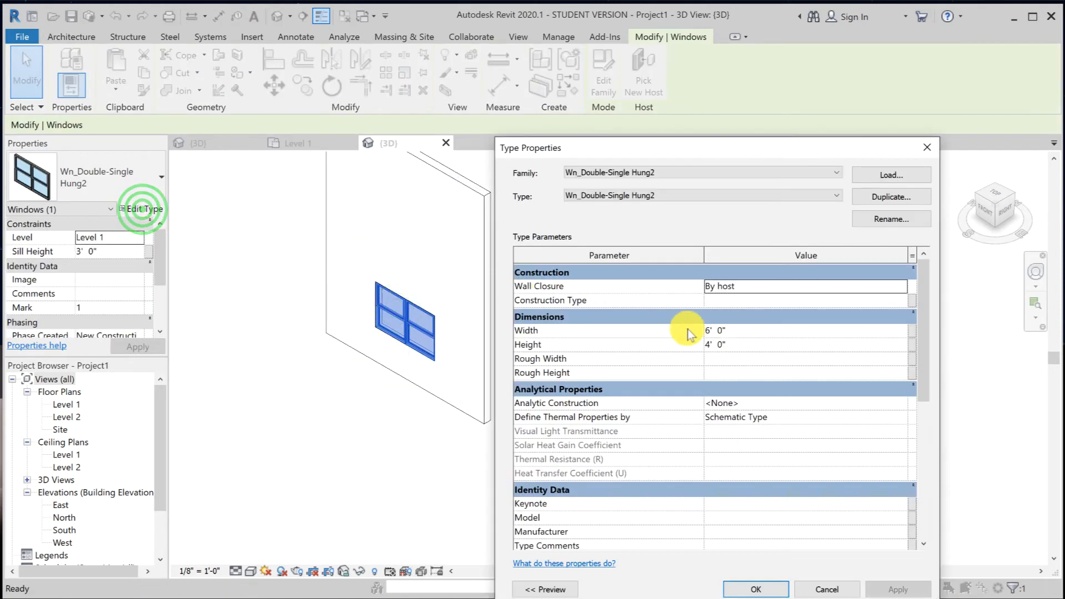
left_click(747, 331)
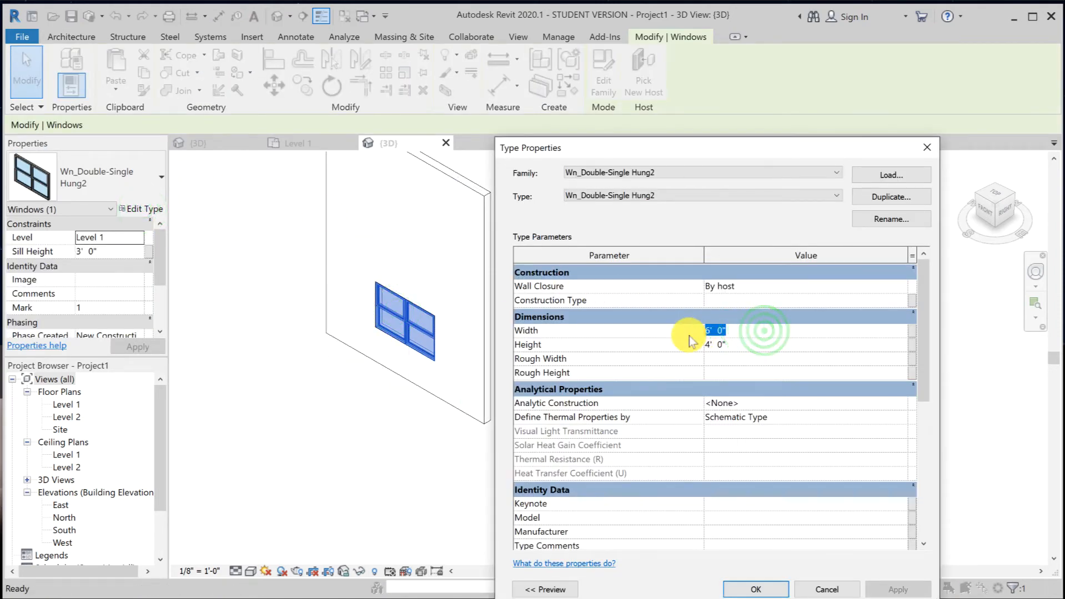
left_click(734, 345)
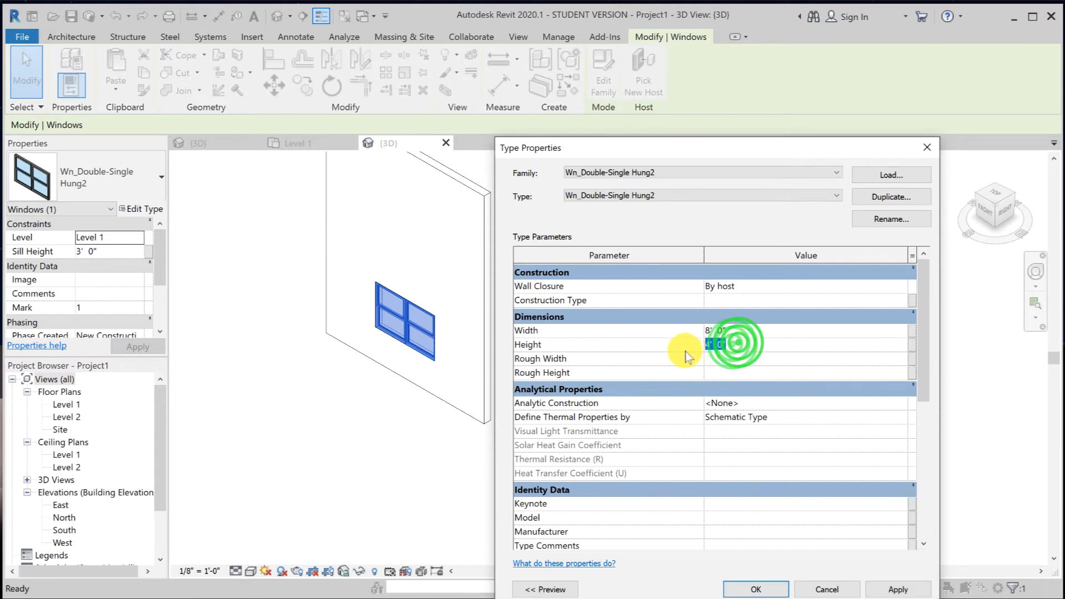
type("2")
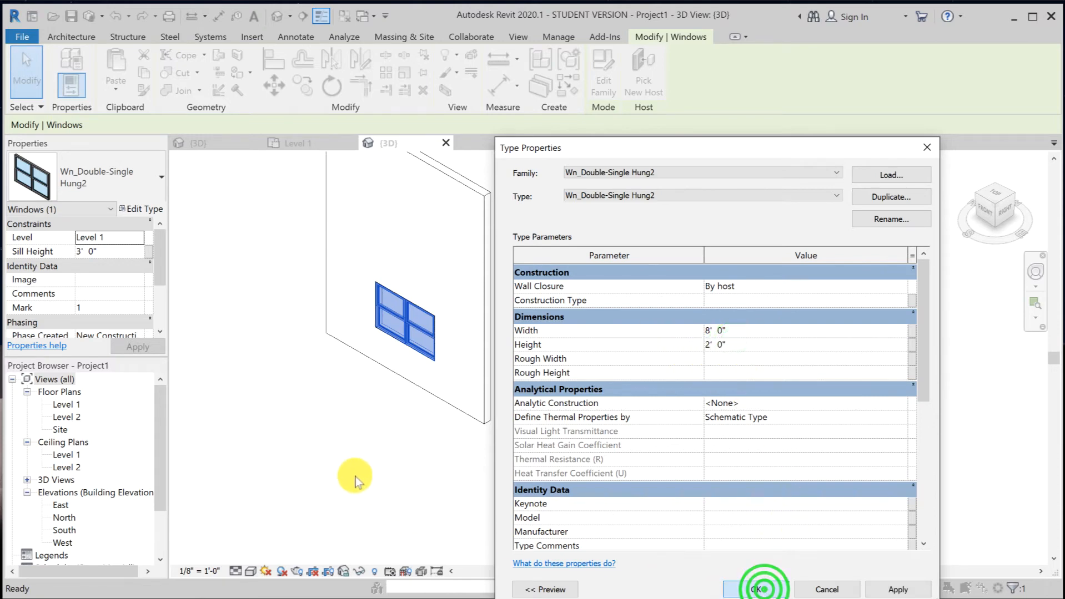
left_click(355, 477)
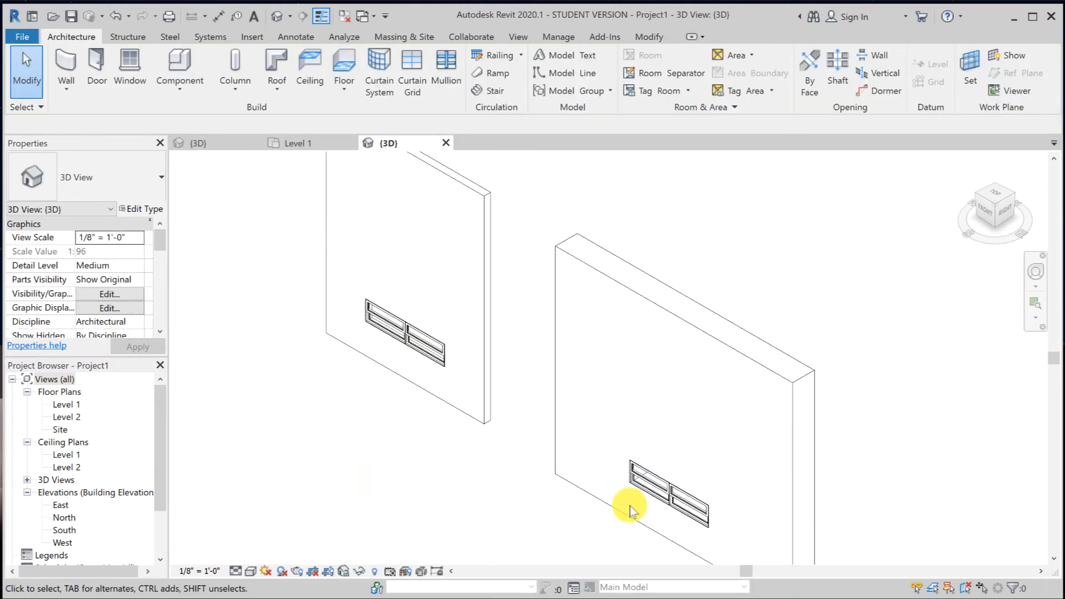
Undo the last window size change and open the project's Level 1 floor plan at the generic wall's window.
key("ctrl+z")
left_click(402, 490)
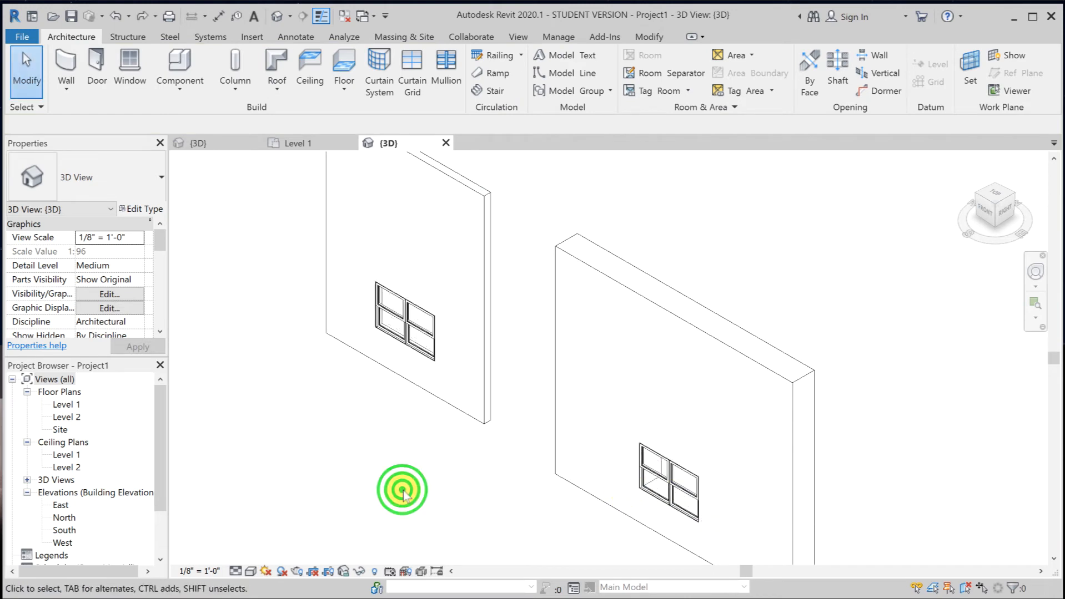
double_click(66, 405)
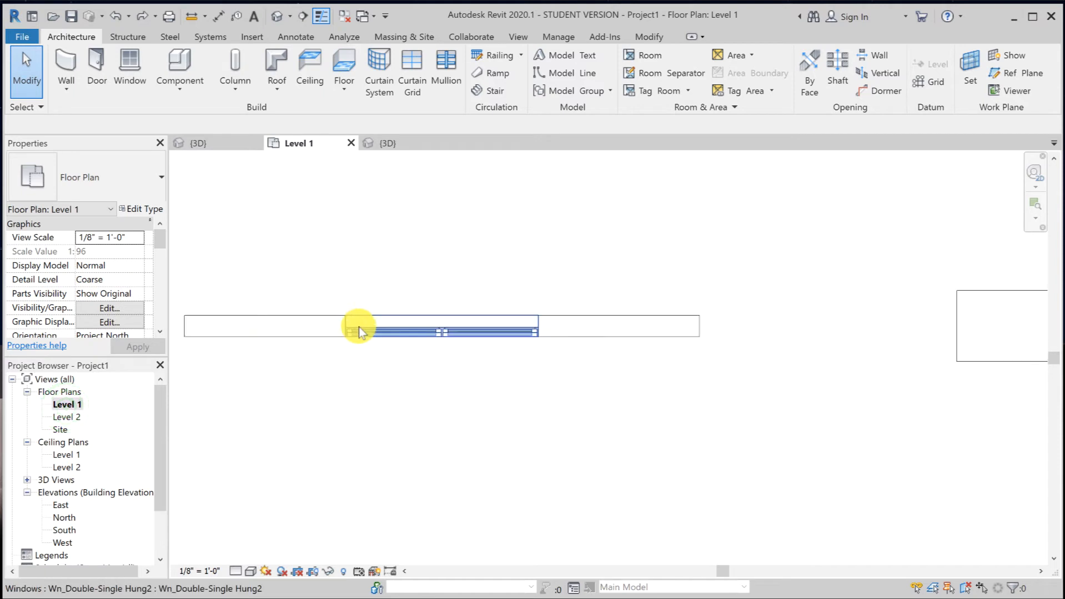
scroll(360, 328, "up", 4)
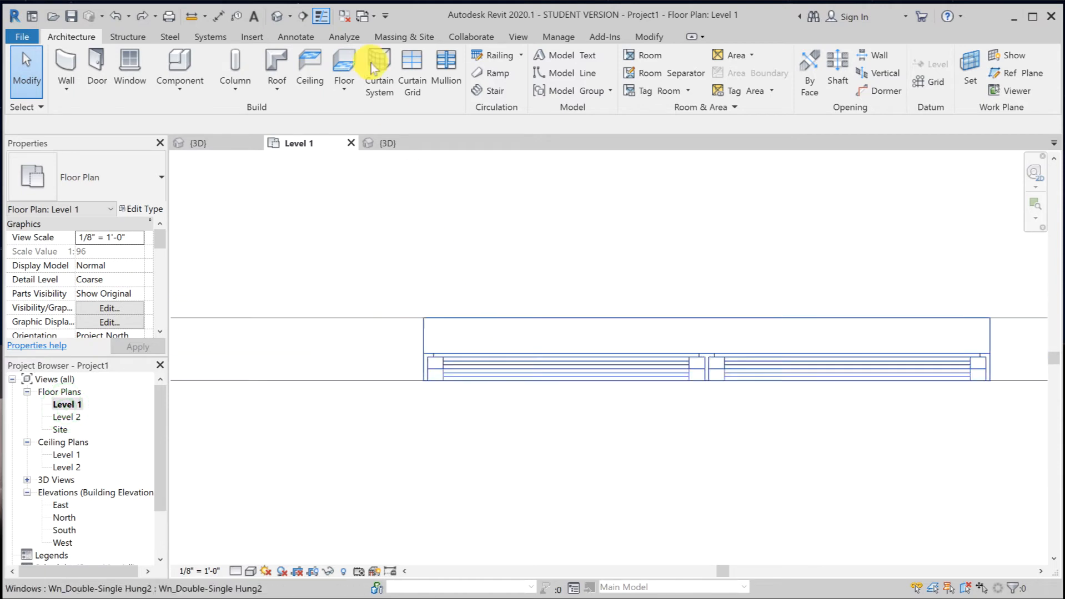
Turn off Thin Lines and set the Level 1 plan's view scale to 1/2" = 1'-0".
left_click(323, 17)
left_click(205, 571)
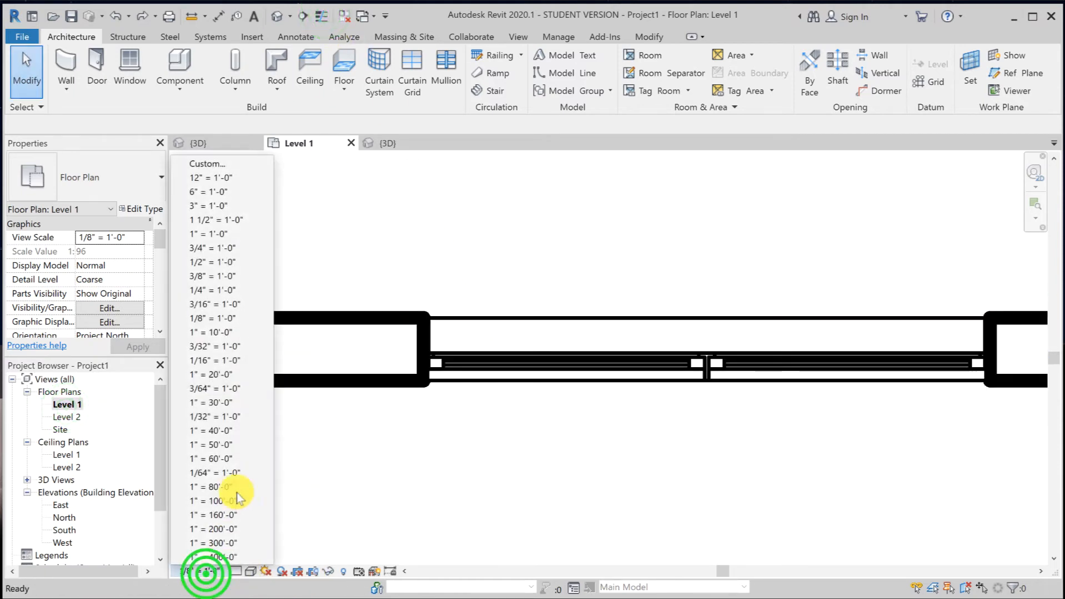
left_click(211, 262)
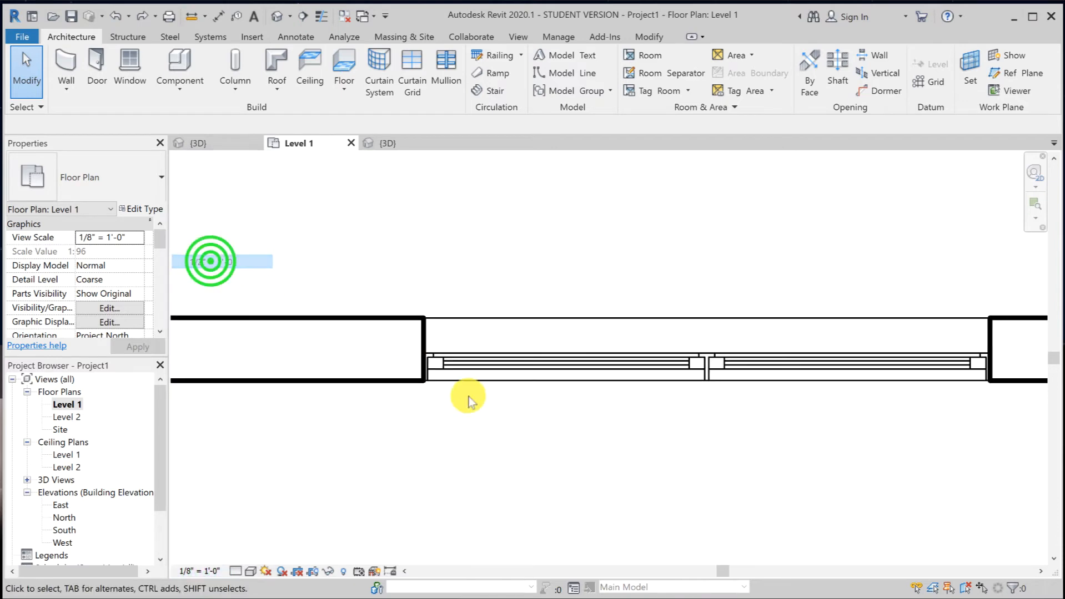
left_click(516, 428)
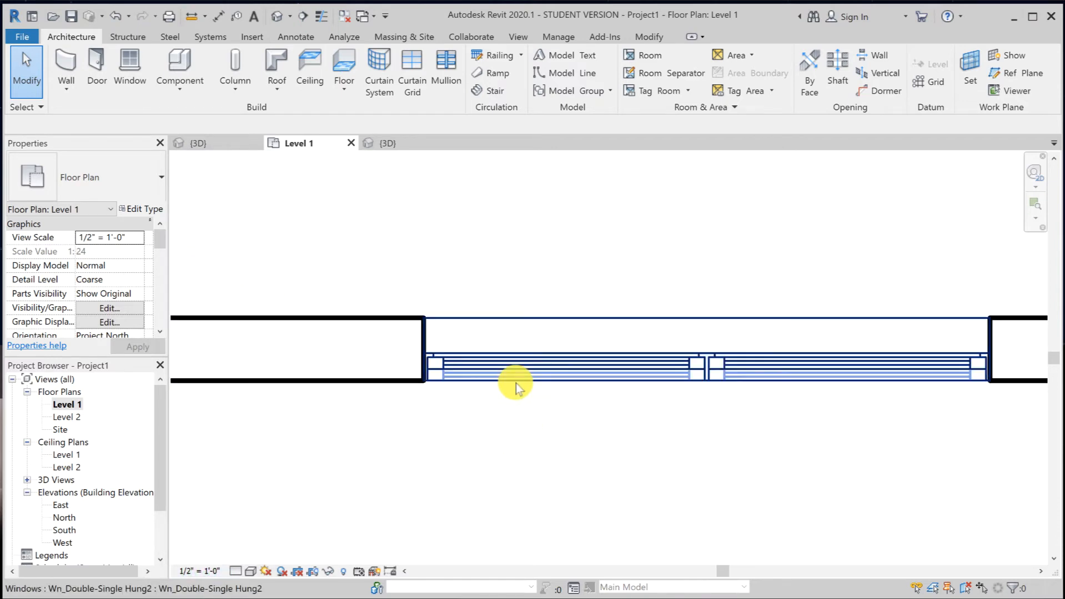
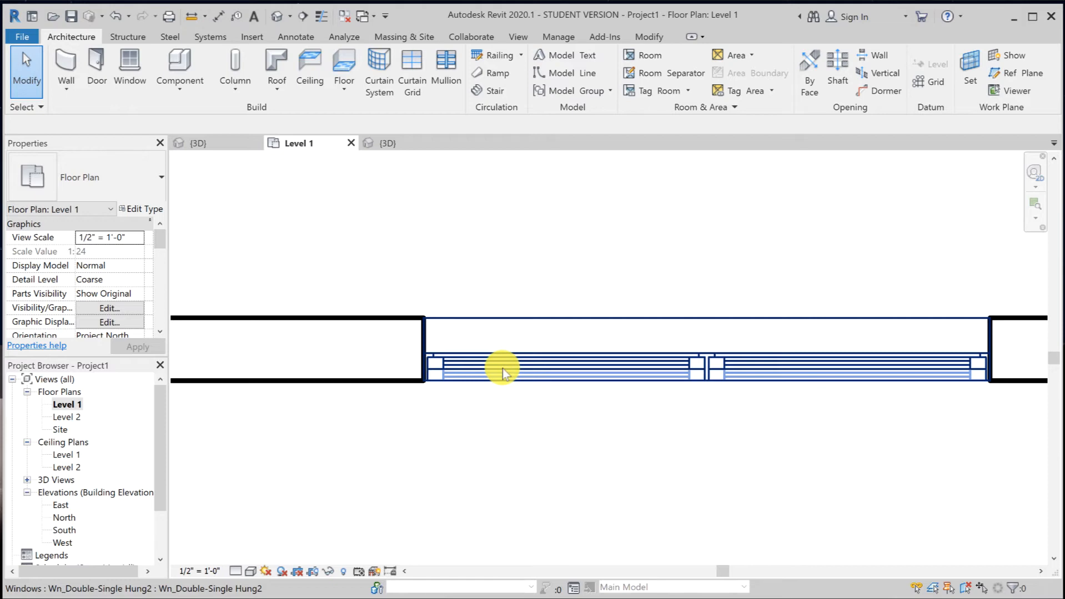
In the window family's 3D view, disable Plan/RCP and When cut in Plan/RCP visibility for the sash and glass extrusions.
left_click(205, 143)
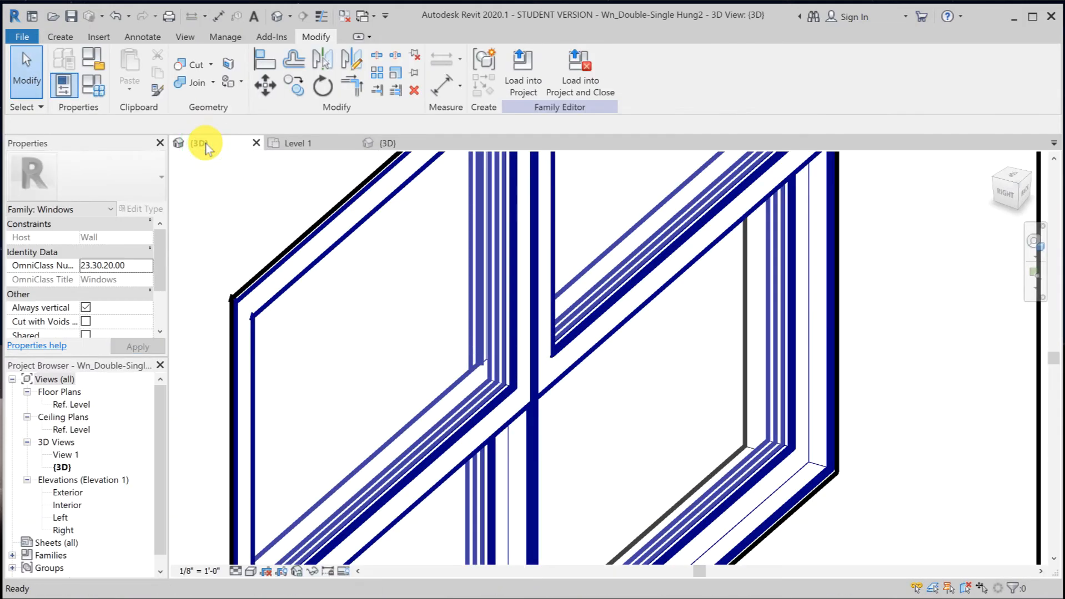
scroll(694, 335, "down", 3)
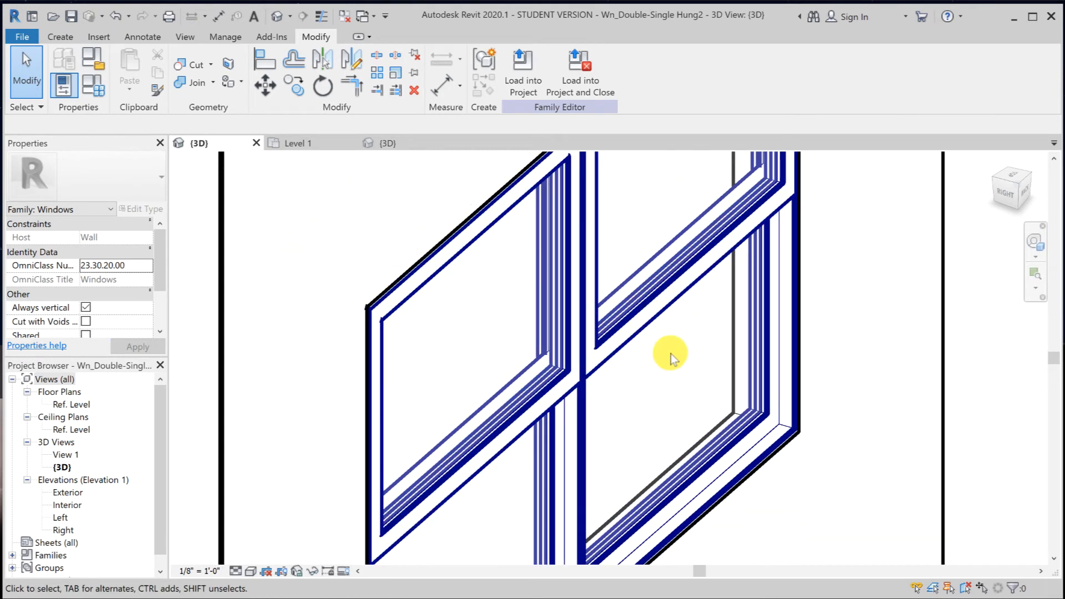
left_click_drag(679, 364, 646, 253)
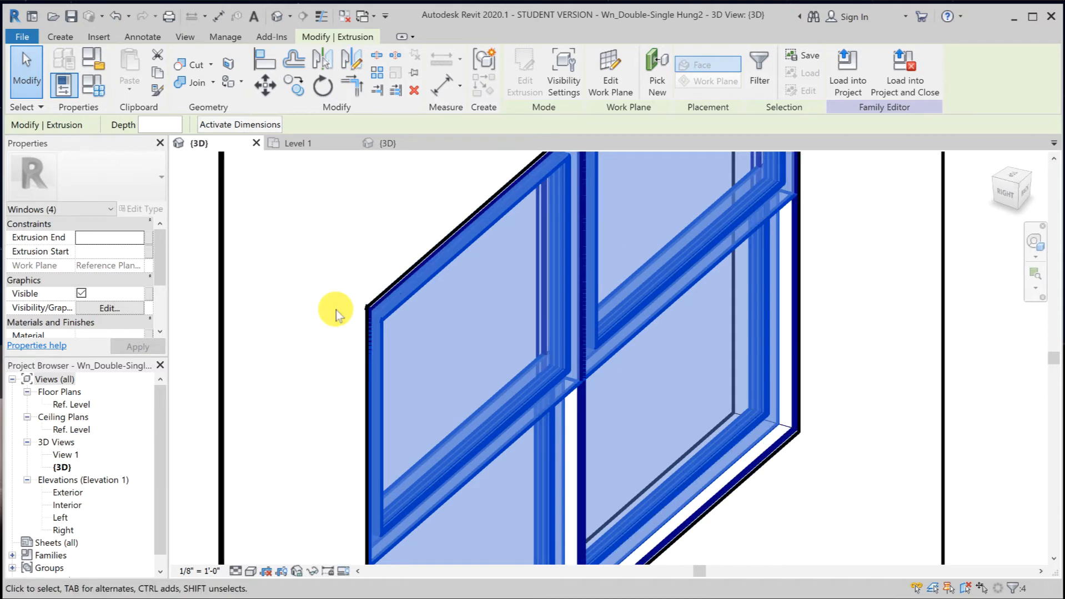
left_click(117, 306)
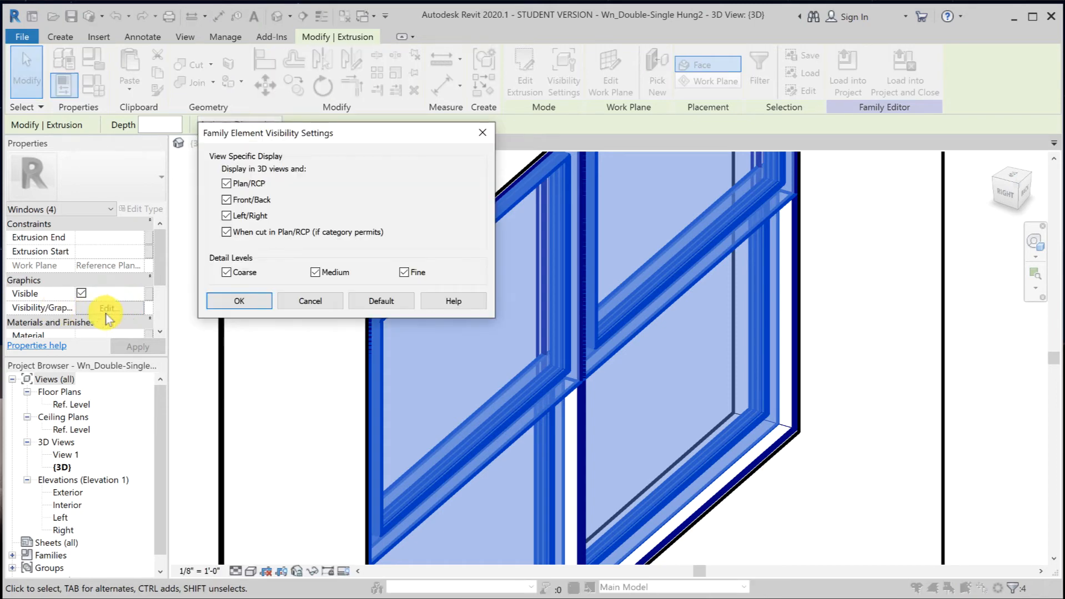
left_click(226, 183)
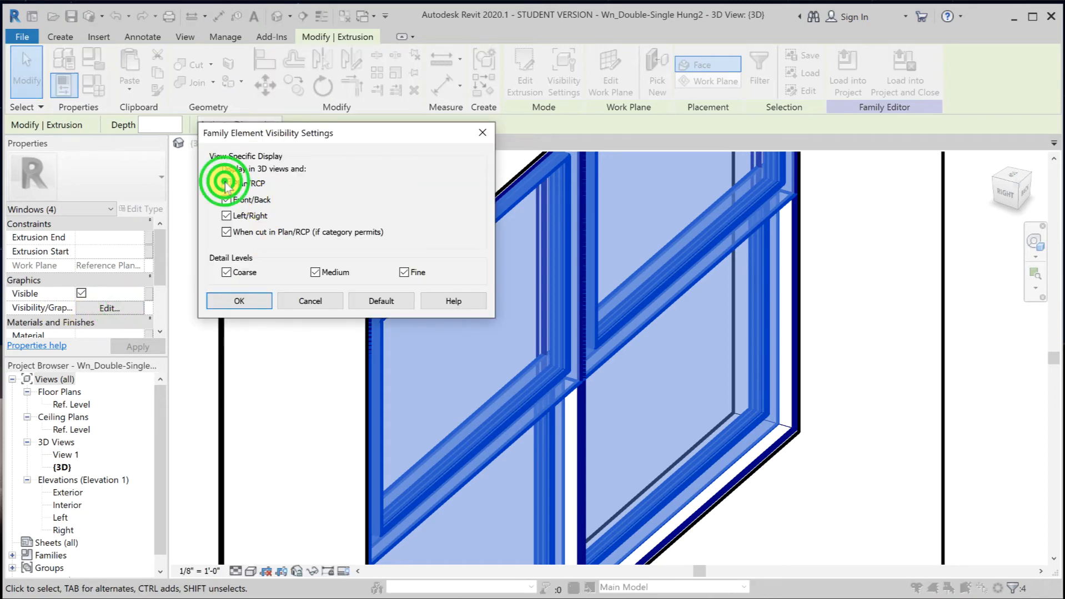
left_click(225, 233)
left_click(239, 301)
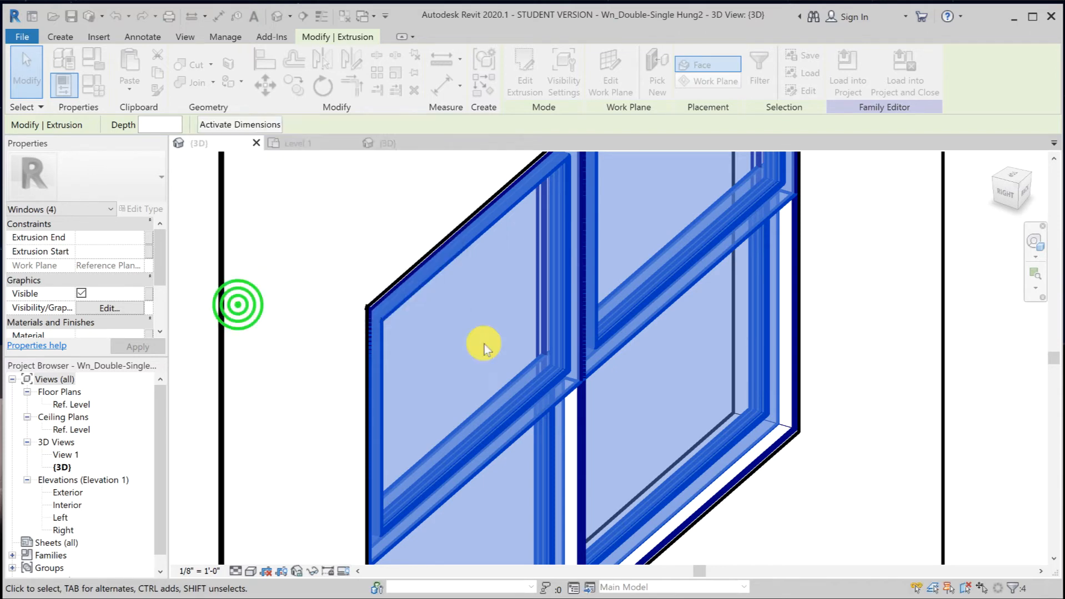
left_click(850, 387)
left_click(960, 399)
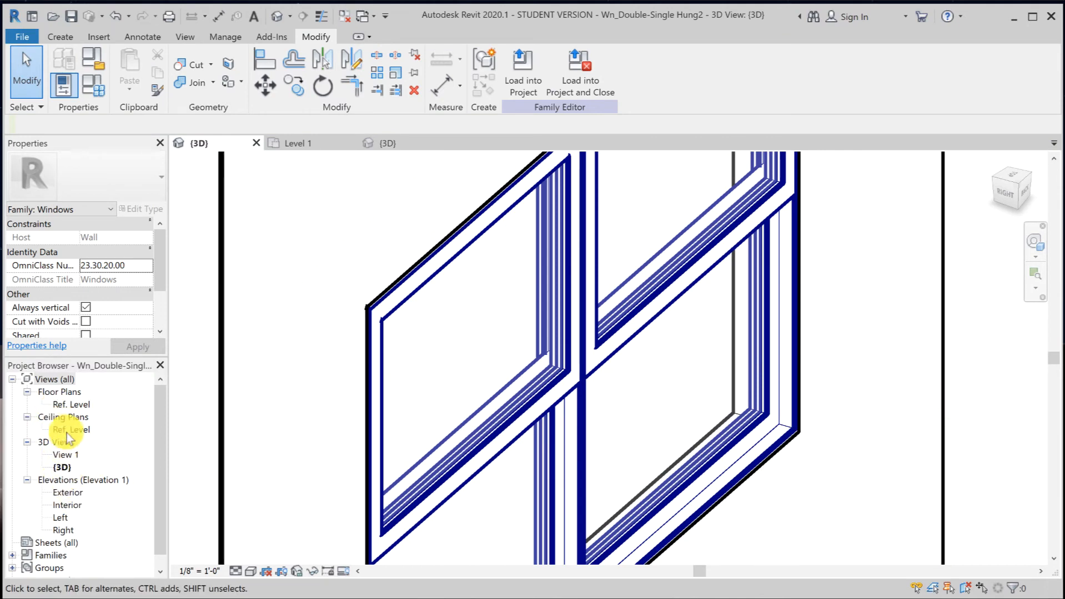
Check the family's Ref. Level floor plan and load the family into Project1, overwriting the existing version.
double_click(67, 408)
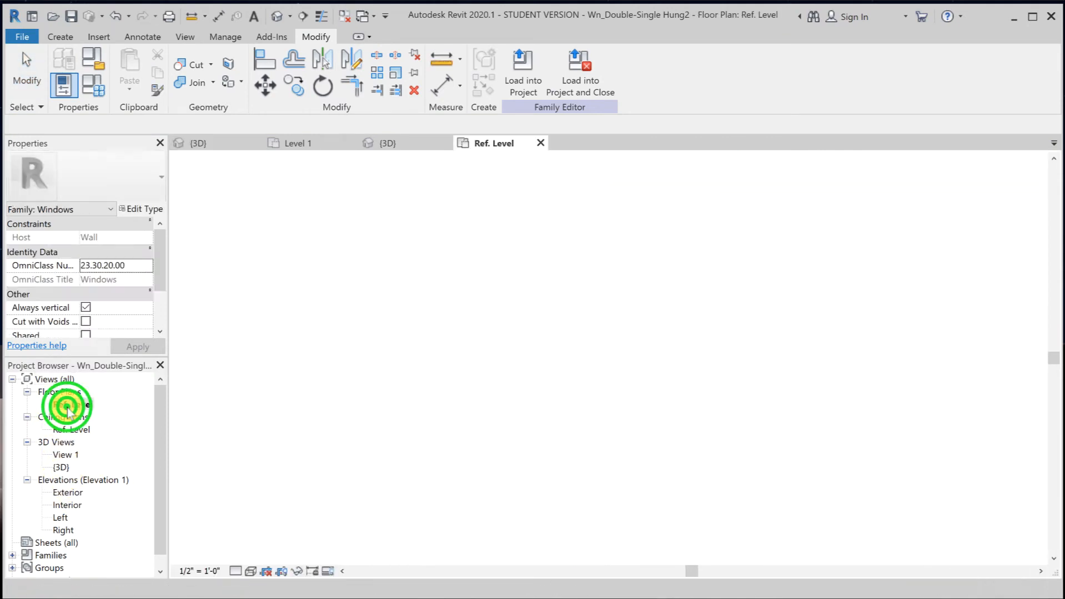
scroll(519, 381, "up", 10)
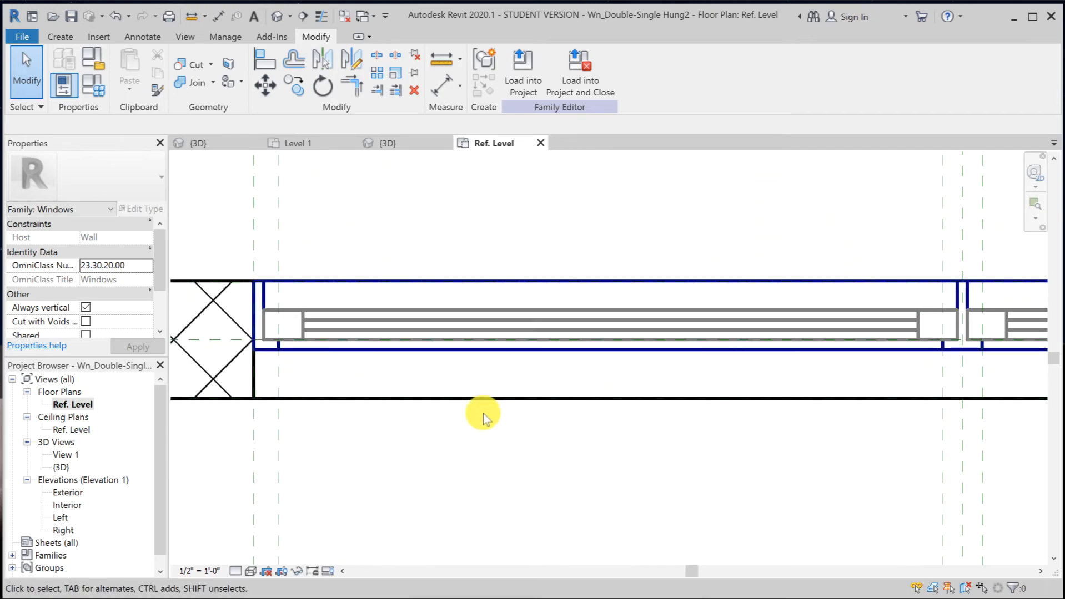
left_click(512, 78)
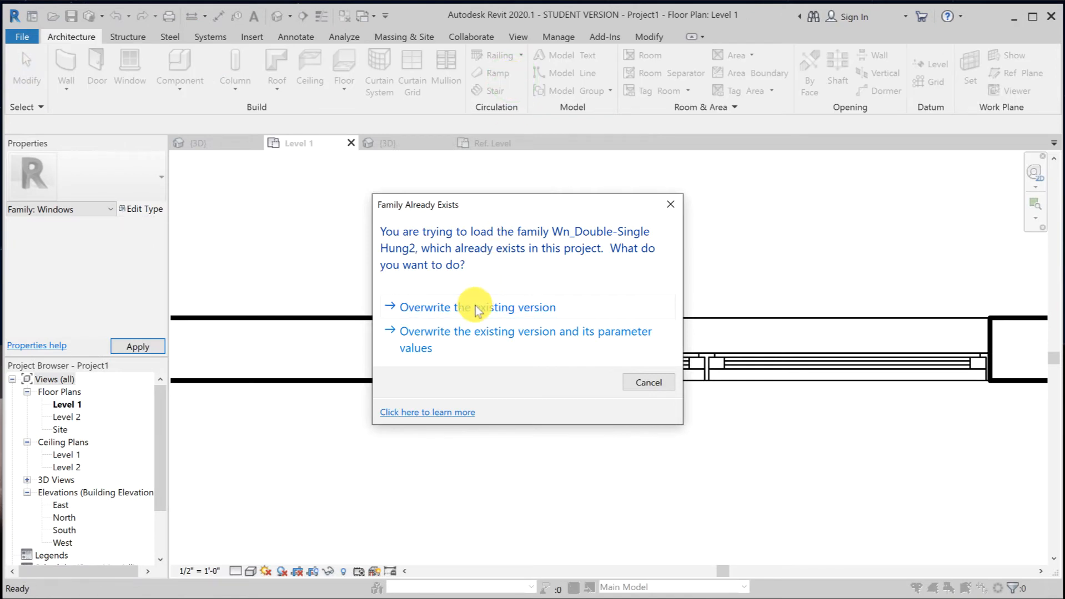
left_click(476, 308)
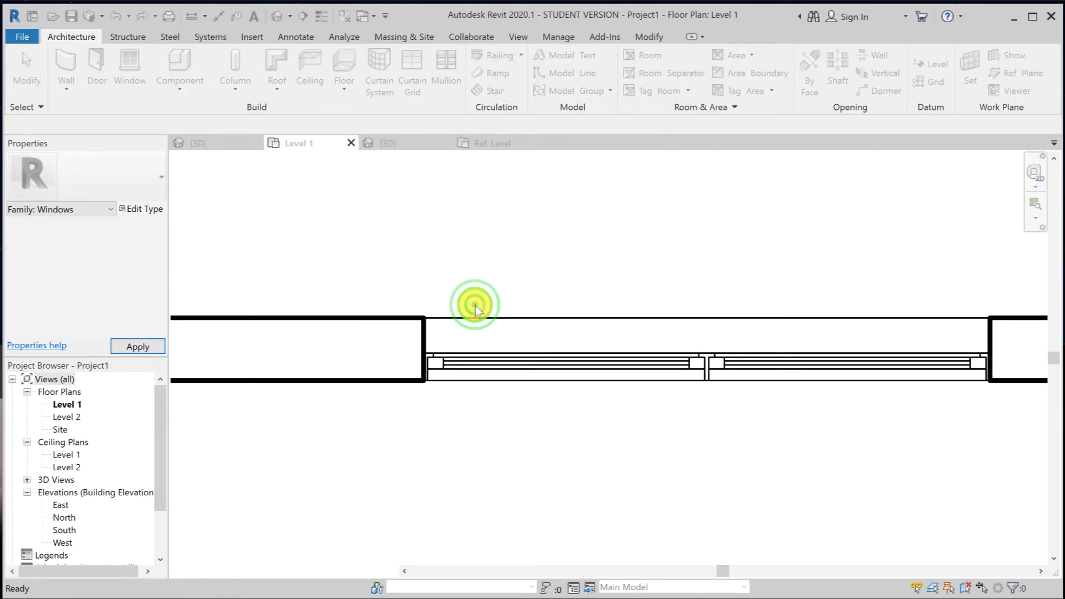
scroll(391, 386, "up", 1)
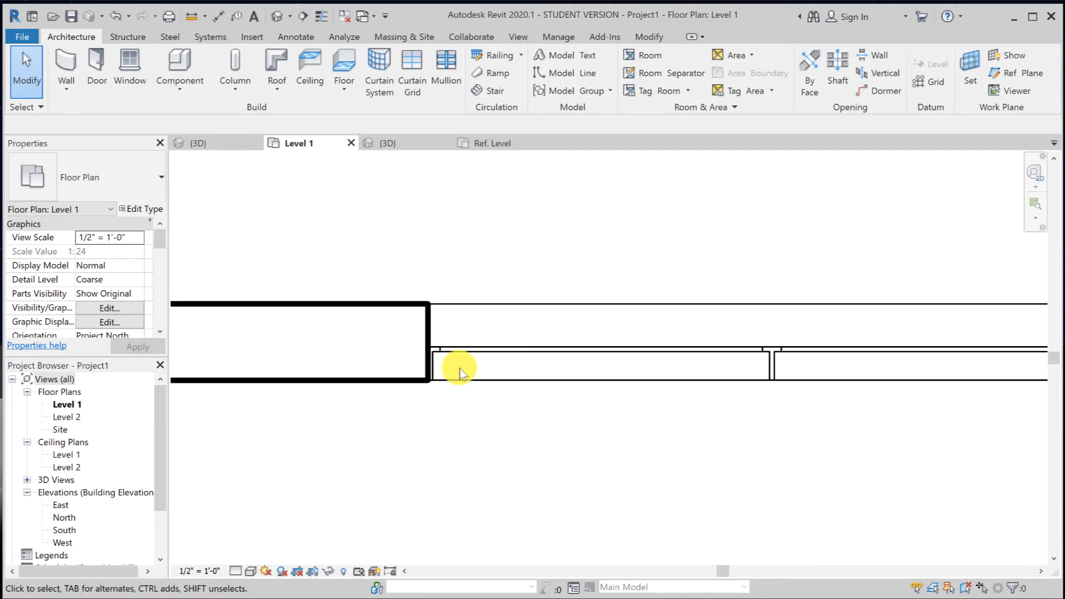
scroll(458, 369, "up", 1)
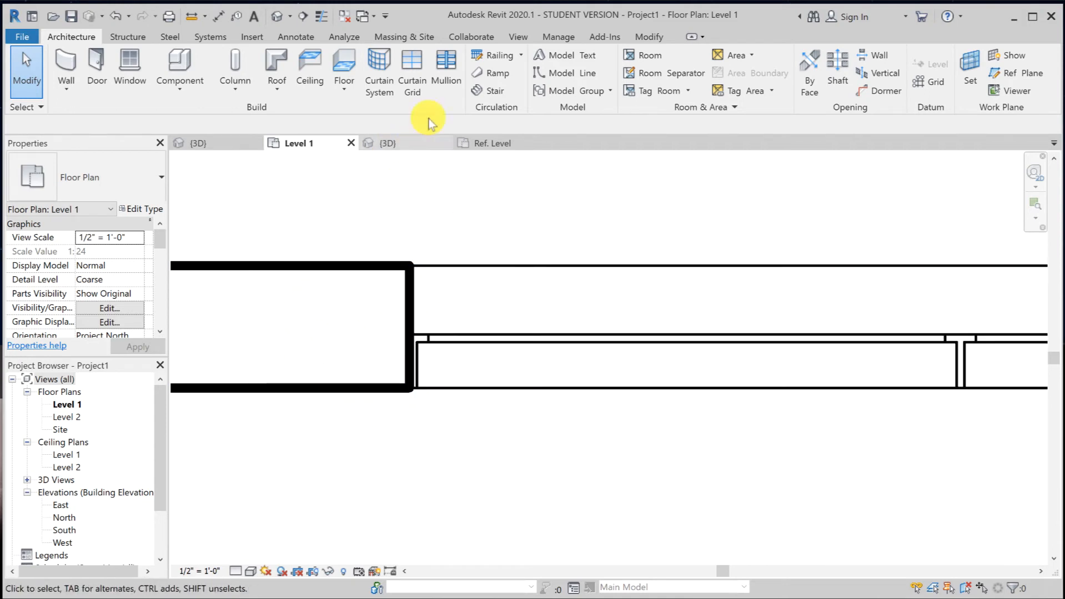
Close the inactive views and return to the family's Ref. Level floor plan.
left_click(343, 15)
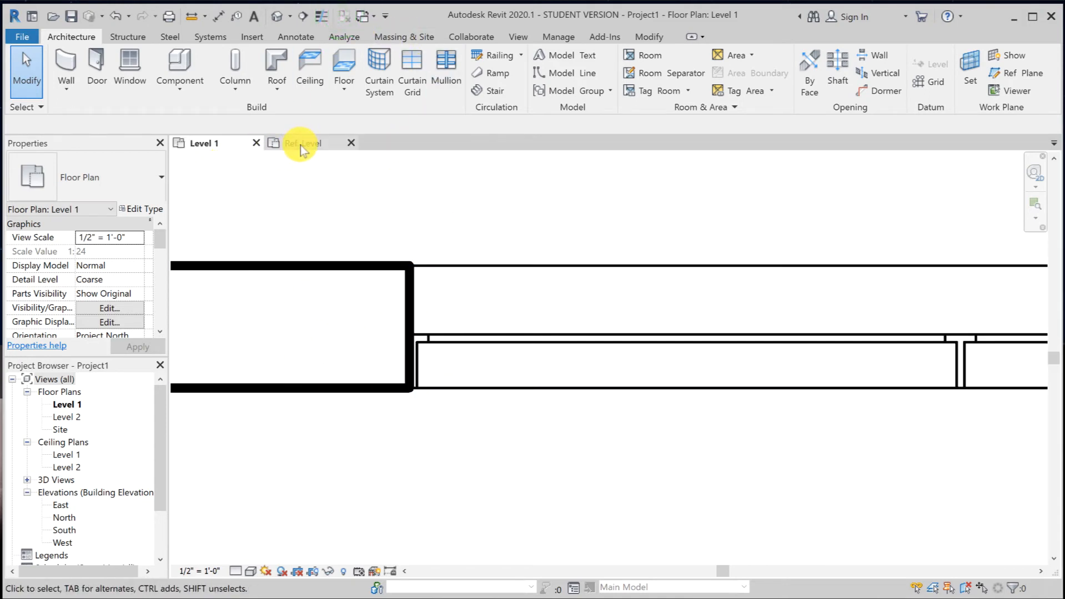
left_click(301, 148)
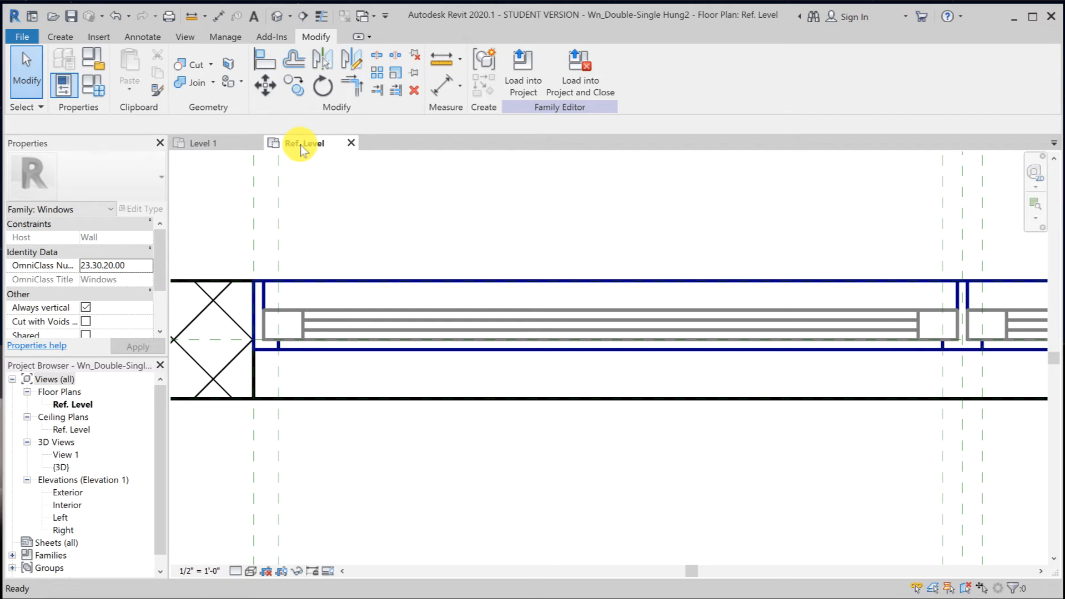
scroll(513, 493, "down", 2)
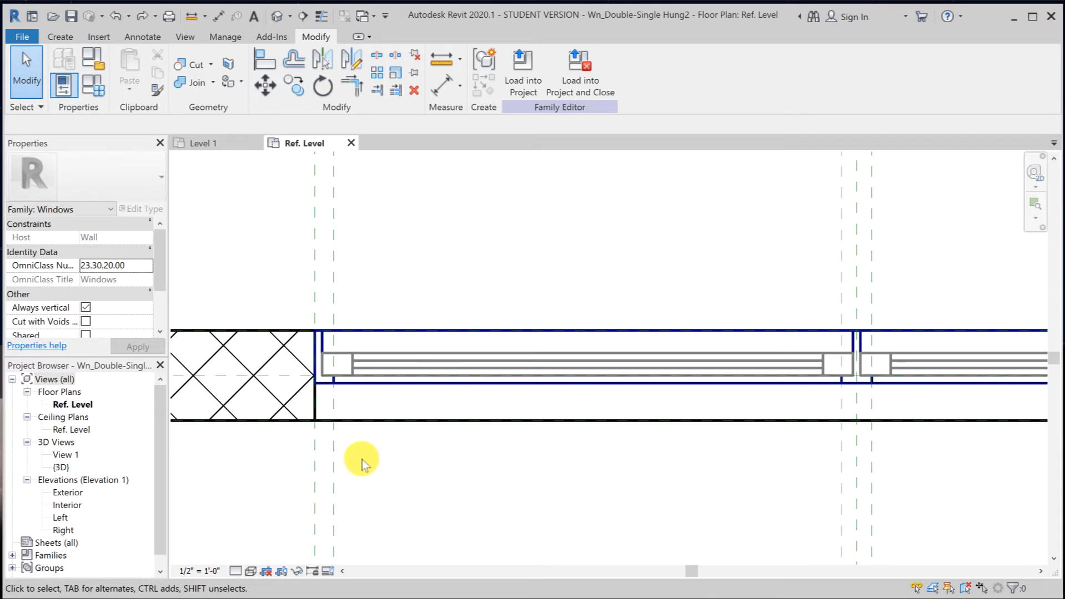
Temporarily hide the host wall and the sash and glass extrusions in the Ref. Level plan.
left_click(262, 421)
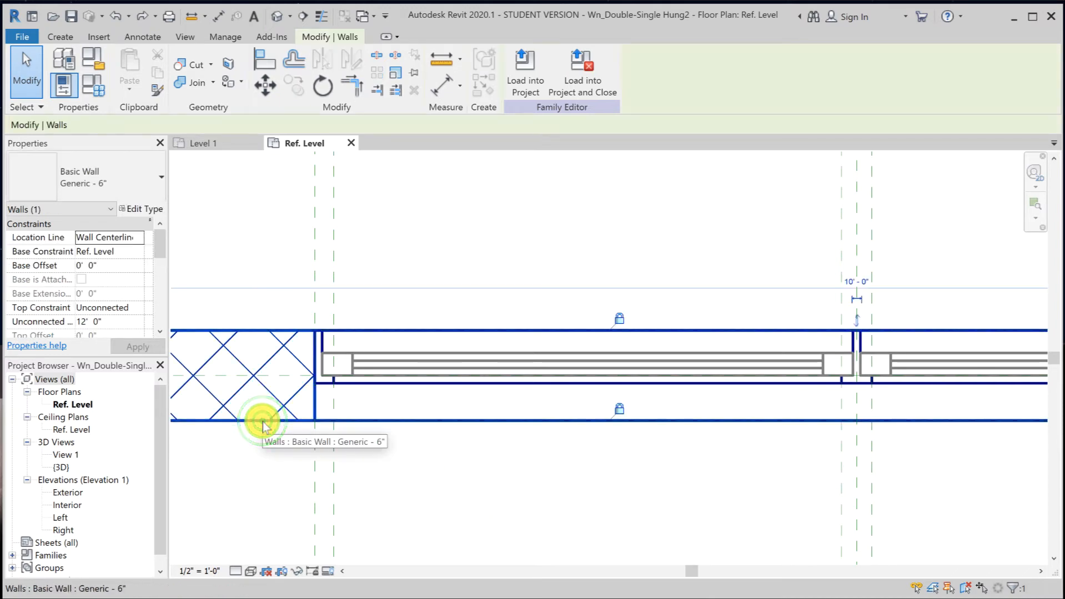
key("h")
key("h")
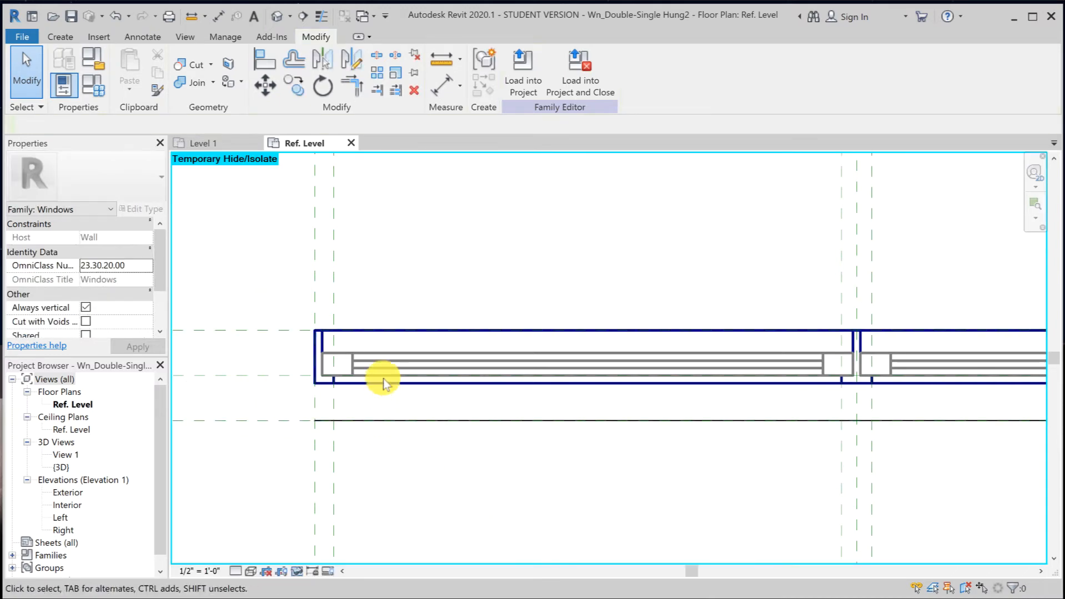
left_click(386, 378)
left_click(386, 350)
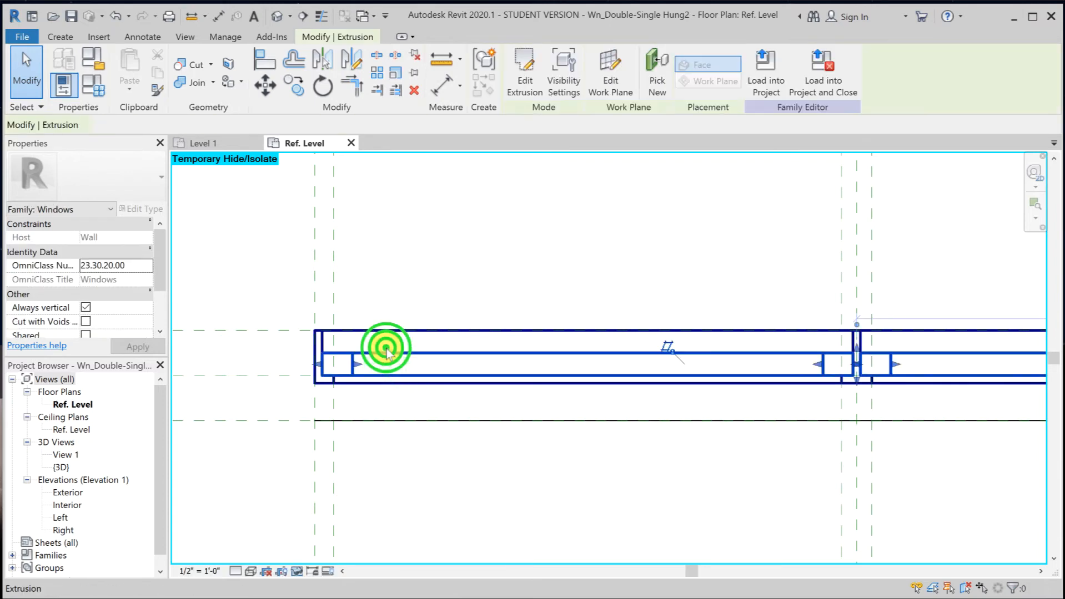
key("Escape")
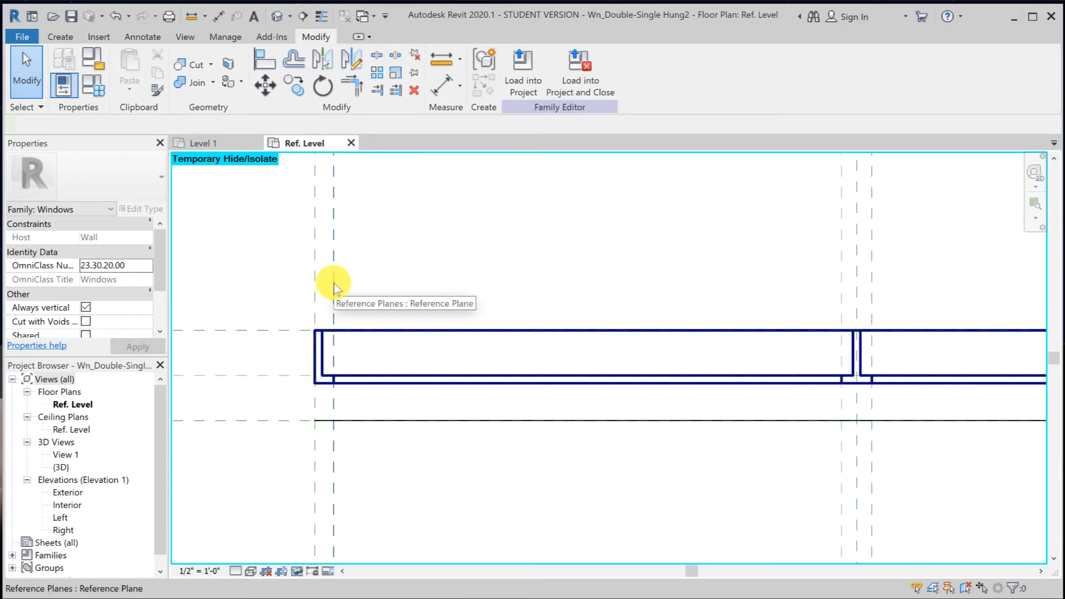
Temporarily hide all the vertical and horizontal reference planes around the window frame in the plan.
left_click(333, 283)
key("h")
key("h")
left_click(315, 283)
key("h")
key("h")
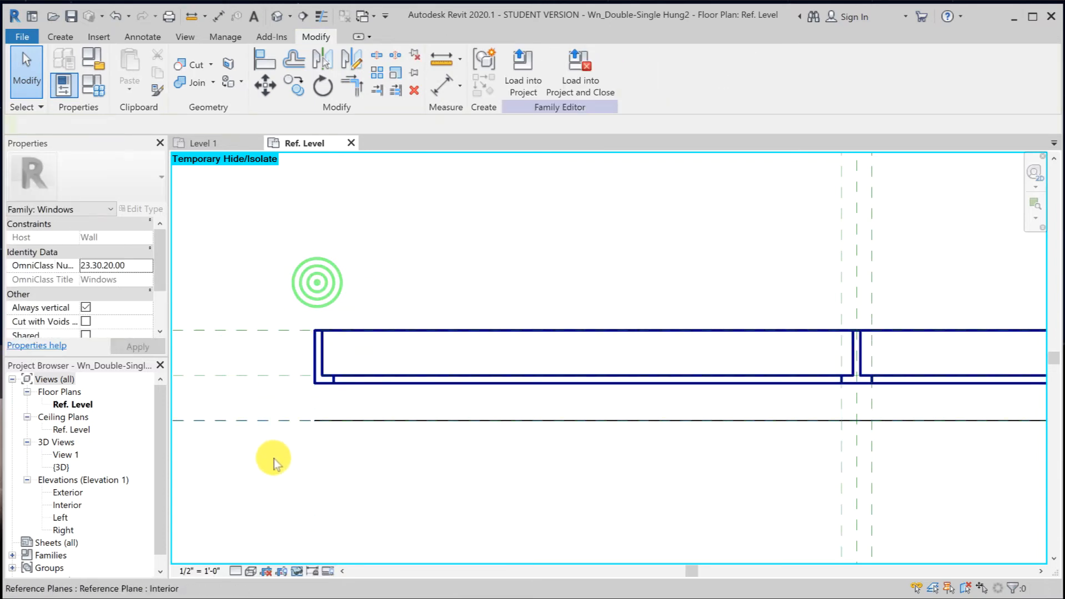
left_click_drag(273, 459, 236, 320)
key("h")
key("h")
left_click_drag(907, 269, 732, 249)
scroll(708, 252, "down", 1)
middle_click_drag(710, 251, 318, 288)
left_click_drag(930, 283, 757, 266)
key("h")
key("h")
middle_click_drag(561, 280, 743, 275)
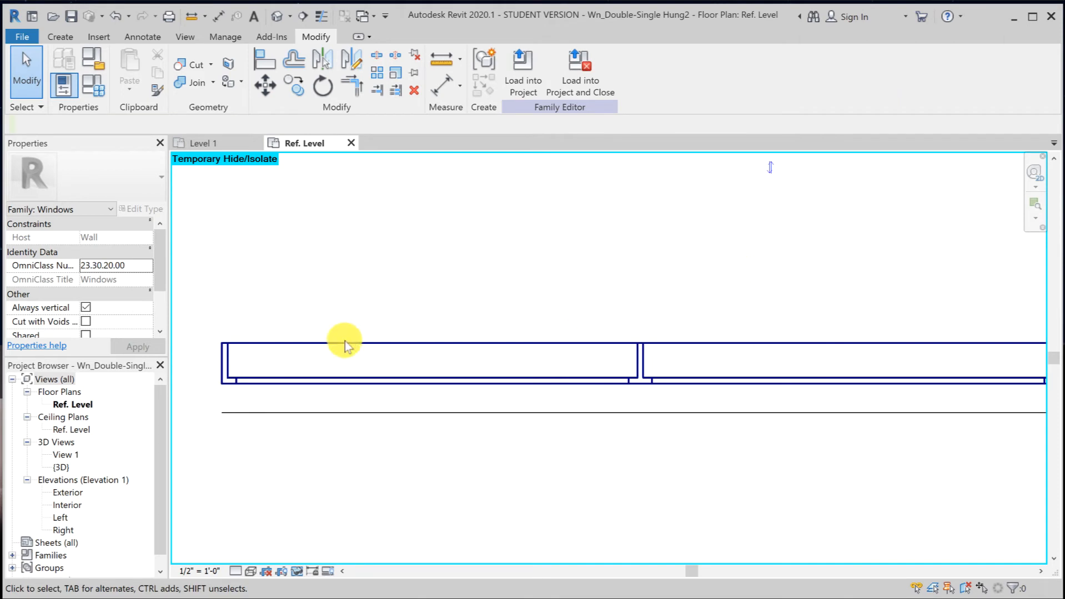
Draw an L-shaped outline about 4 1/4" wide around the frame's left jamb using symbolic lines in the Frame/Mullion [cut] subcategory.
scroll(232, 377, "up", 3)
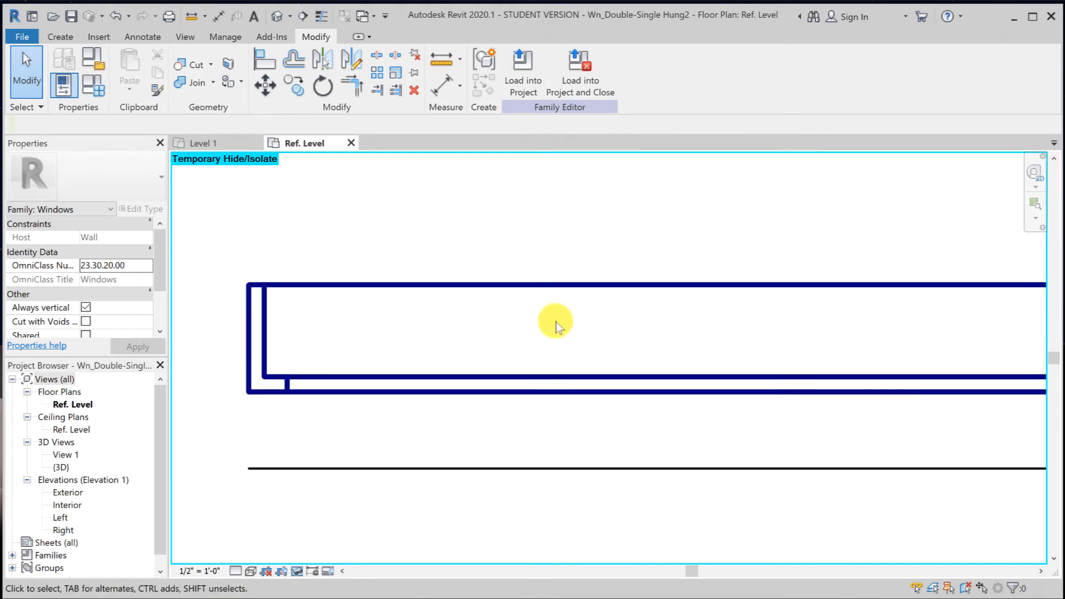
left_click(142, 37)
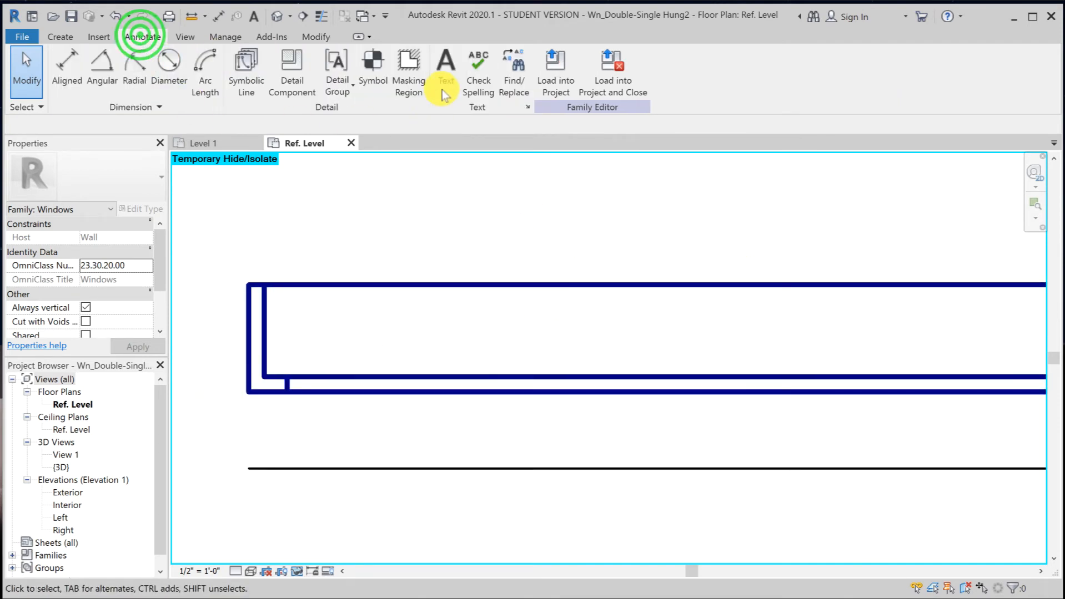
left_click(246, 81)
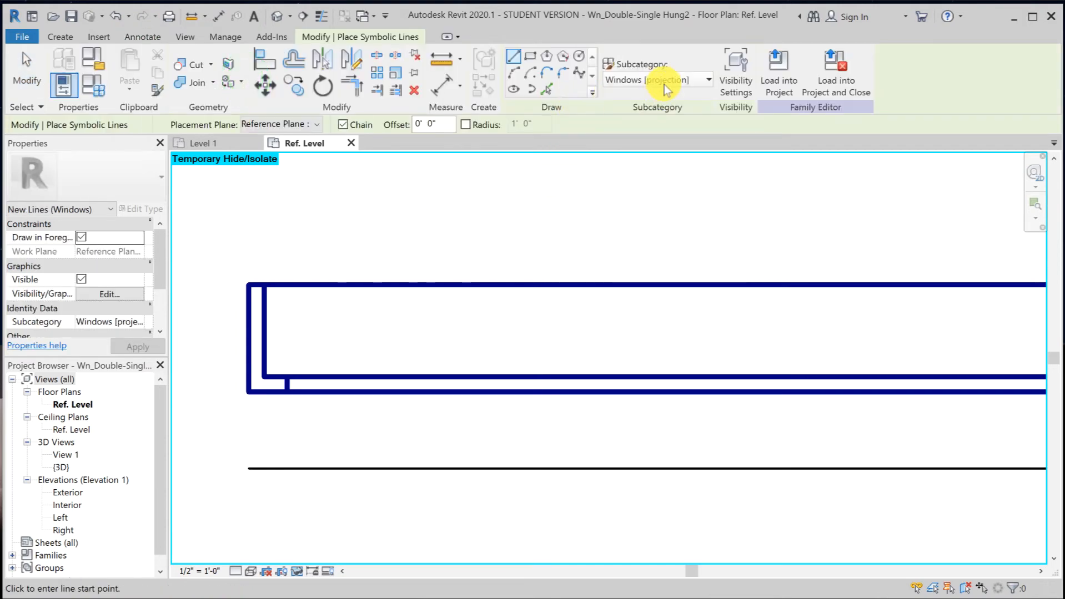
left_click(664, 80)
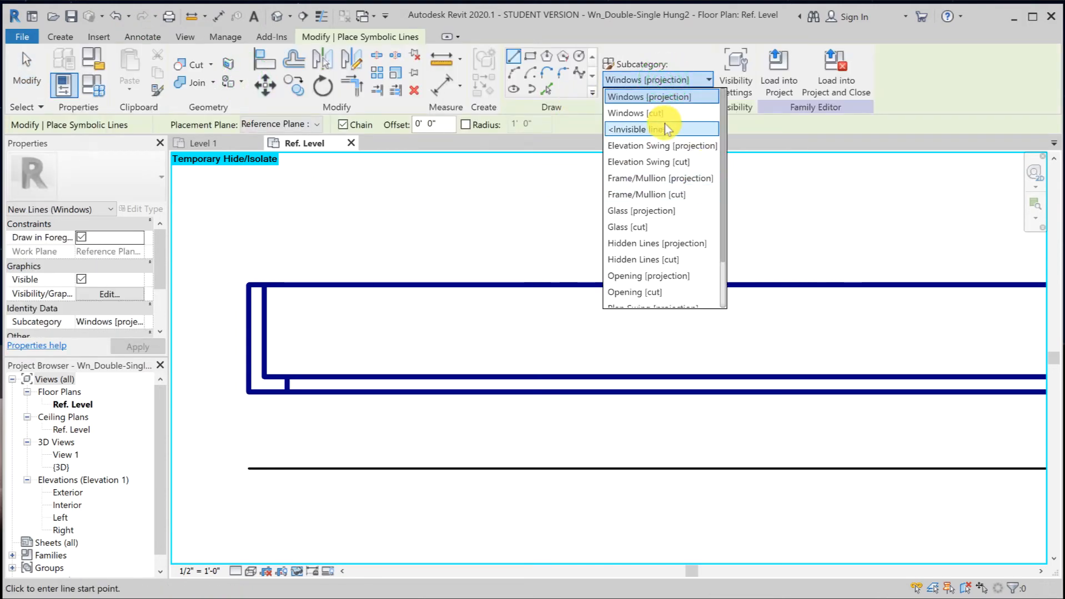
left_click(657, 195)
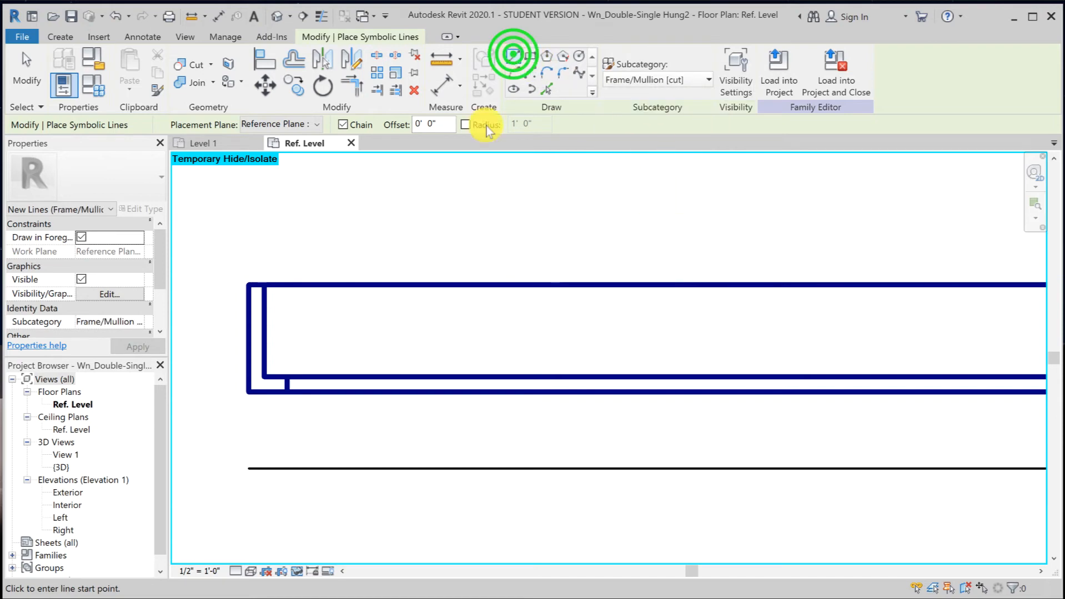
left_click(227, 251)
left_click(292, 252)
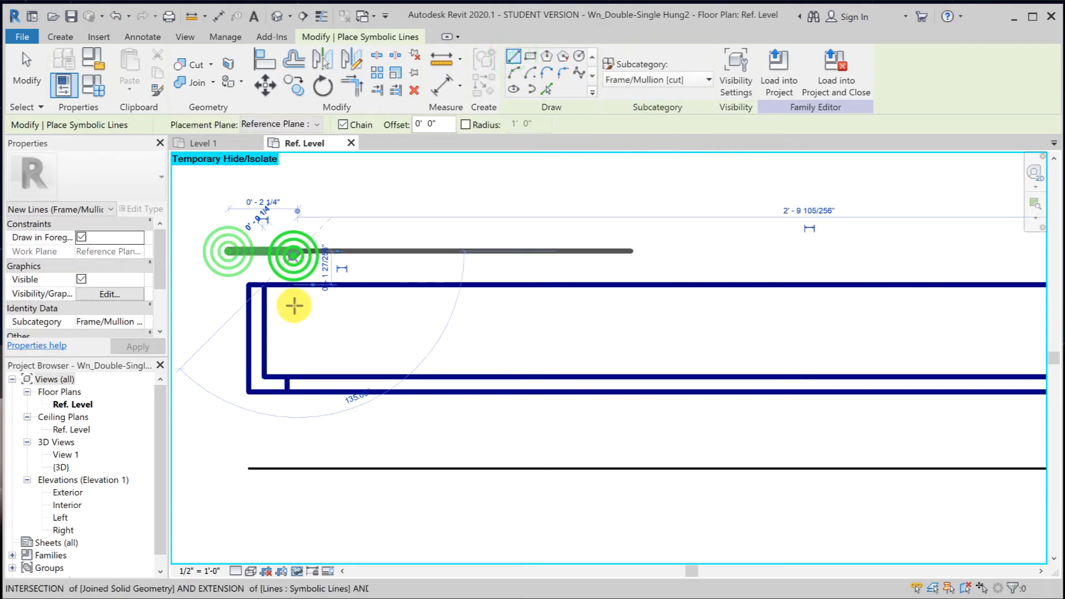
left_click(293, 344)
left_click(340, 343)
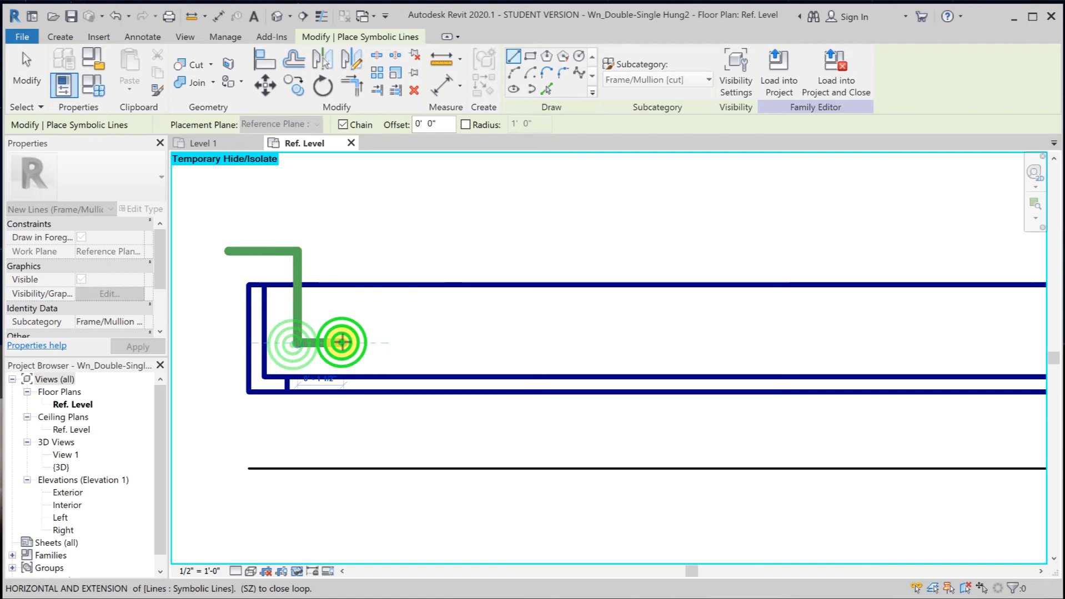
left_click(339, 420)
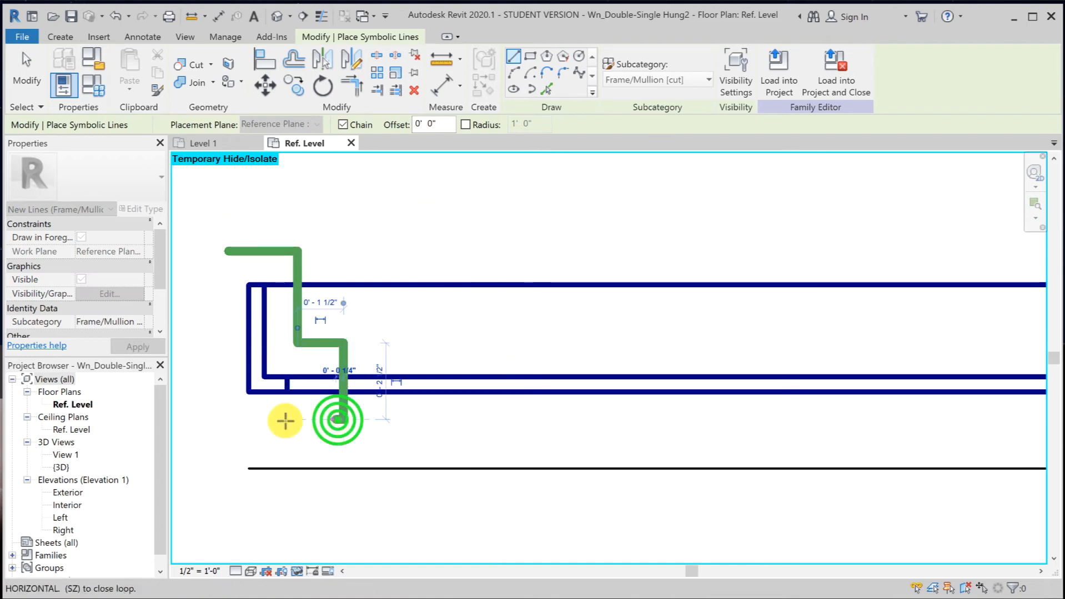
left_click(214, 420)
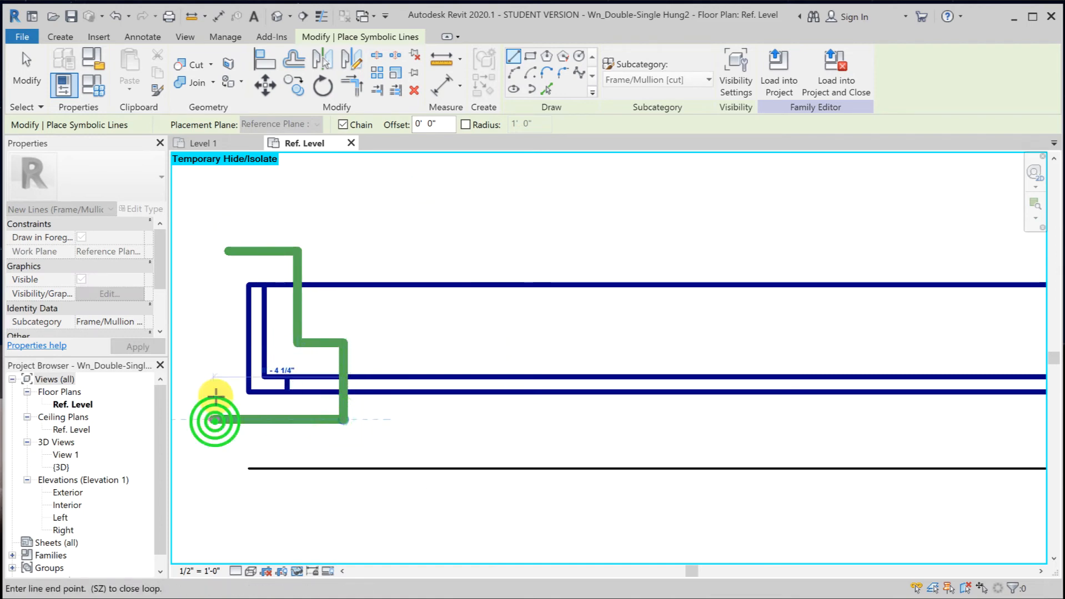
left_click(215, 251)
key("Escape")
key("Escape")
Trim the open upper-left corner of the symbolic line outline to close it.
key("t")
key("r")
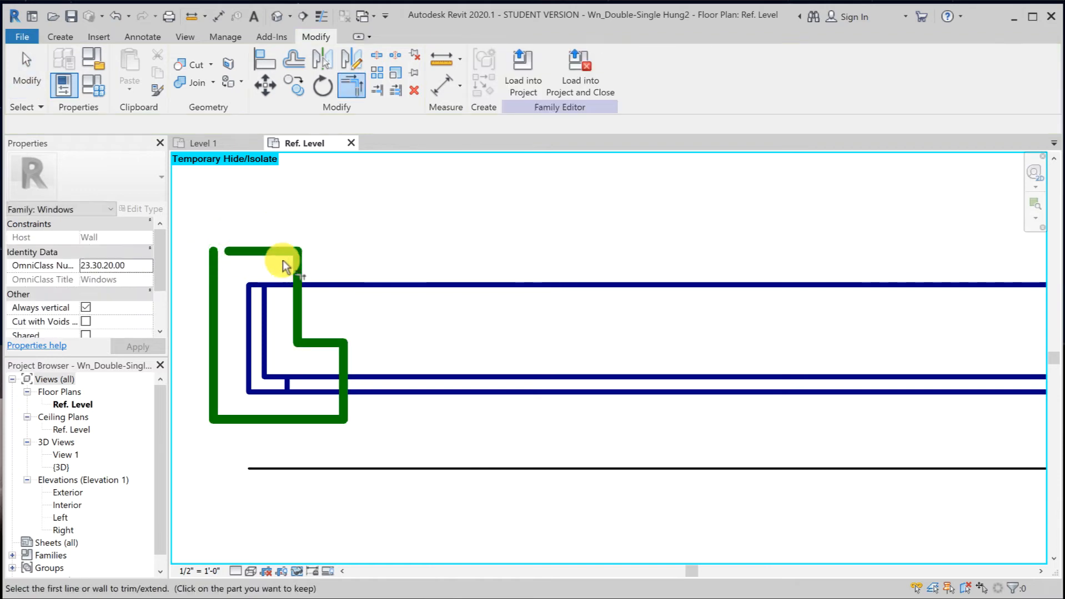
left_click(276, 251)
left_click(214, 278)
key("Escape")
key("Escape")
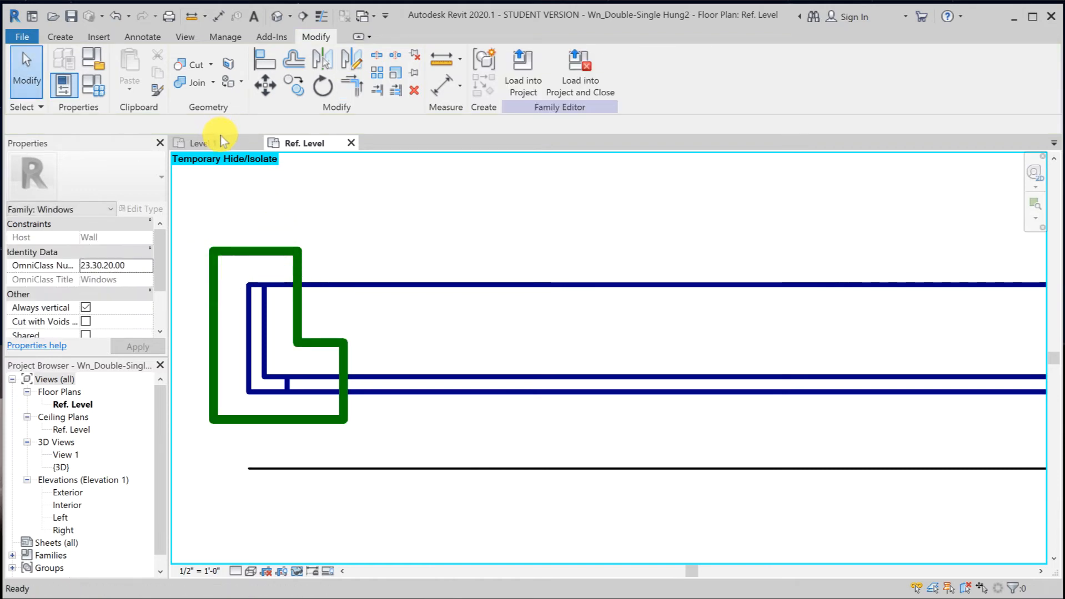
Align and lock the outline's three vertical symbolic lines to the left jamb's outer, inner and stop edges.
key("a")
key("l")
scroll(249, 340, "up", 3)
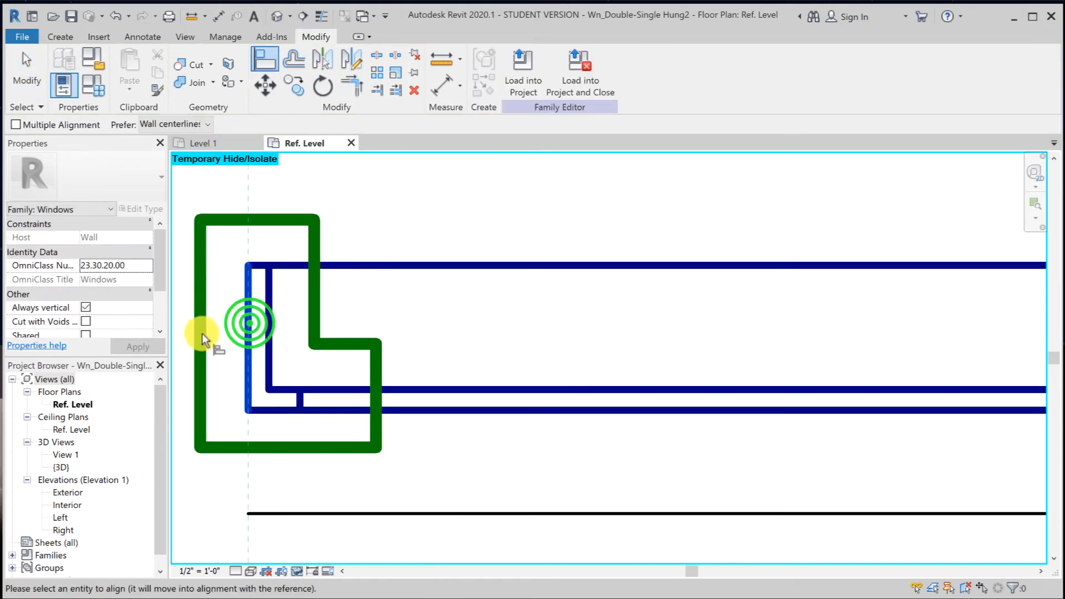
left_click(202, 334)
left_click(257, 341)
left_click(267, 328)
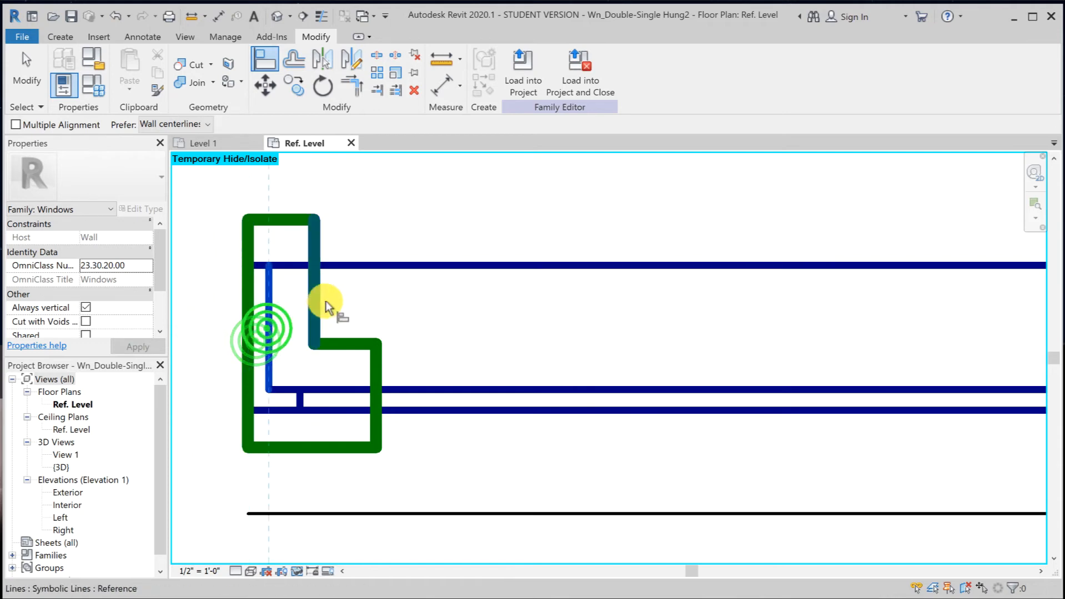
left_click(325, 300)
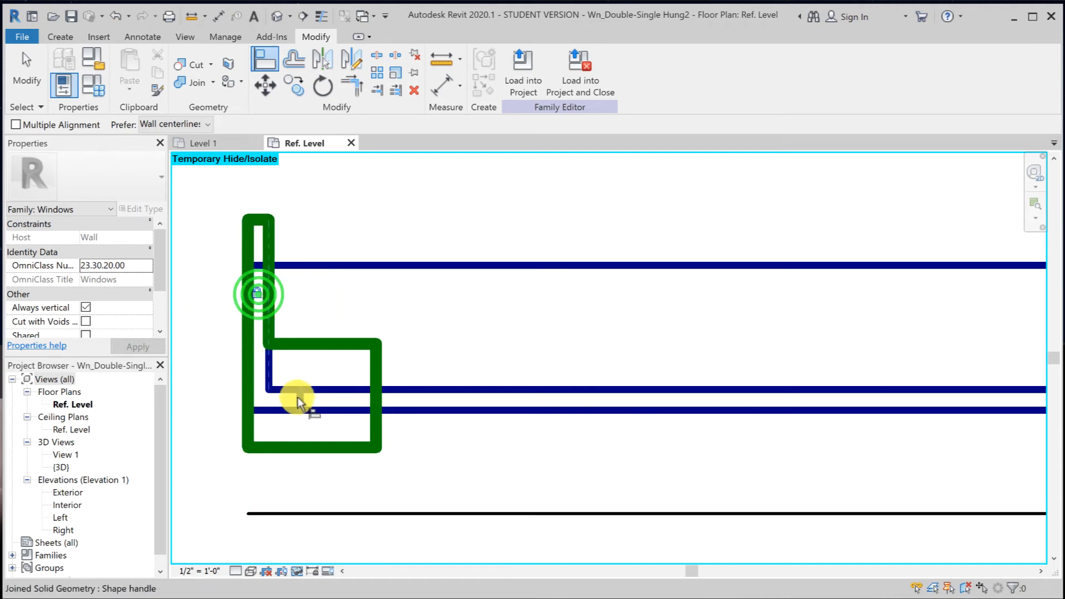
left_click(298, 397)
left_click(371, 403)
left_click(286, 388)
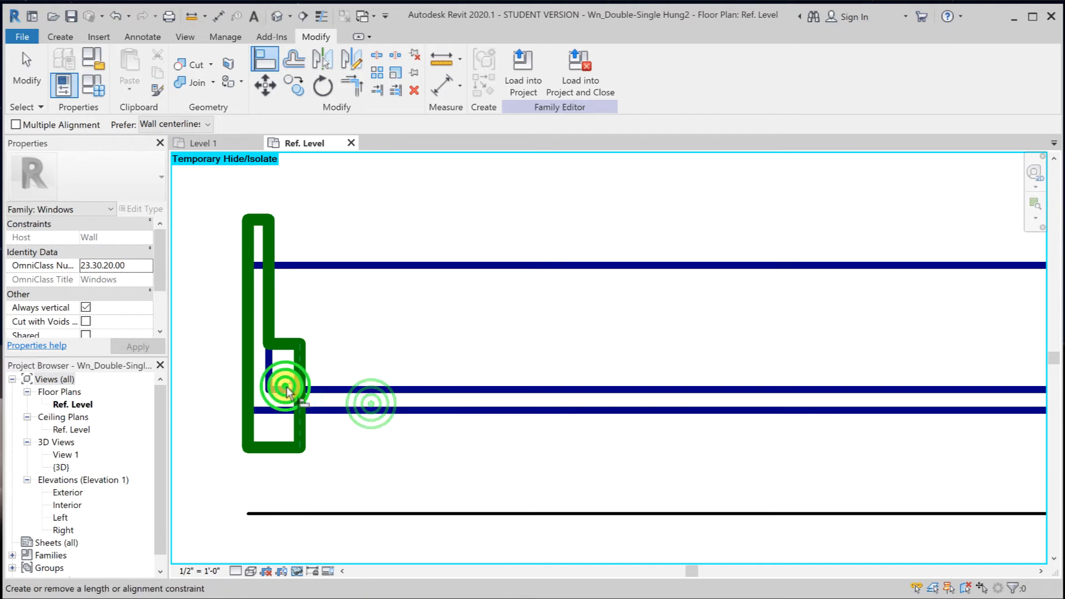
Align and lock the outline's three horizontal symbolic lines to the matching horizontal edges of the window frame.
left_click(275, 413)
left_click(272, 447)
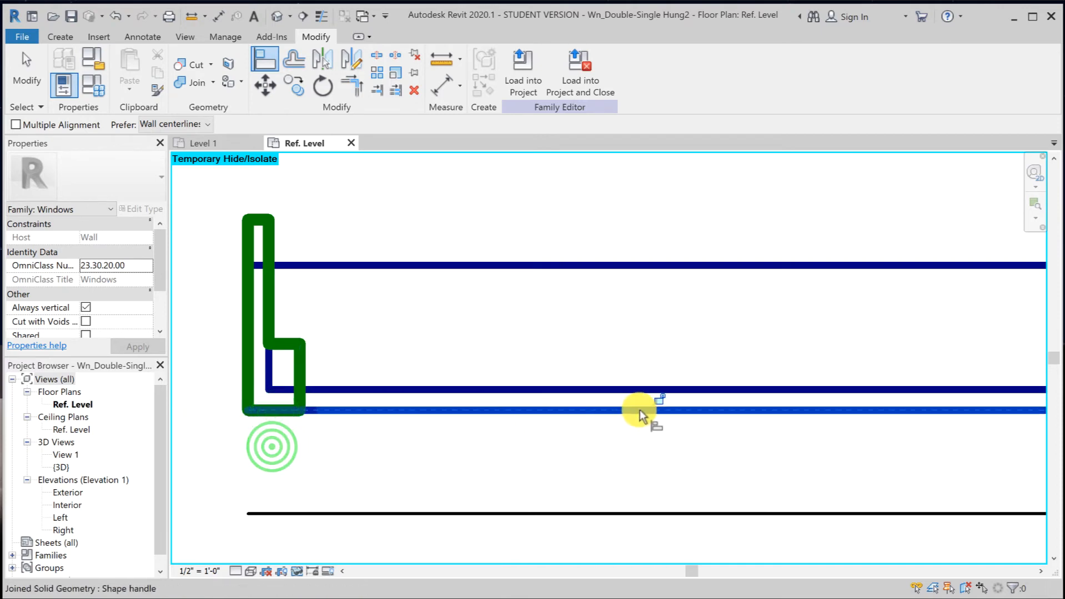
left_click(639, 410)
left_click(277, 388)
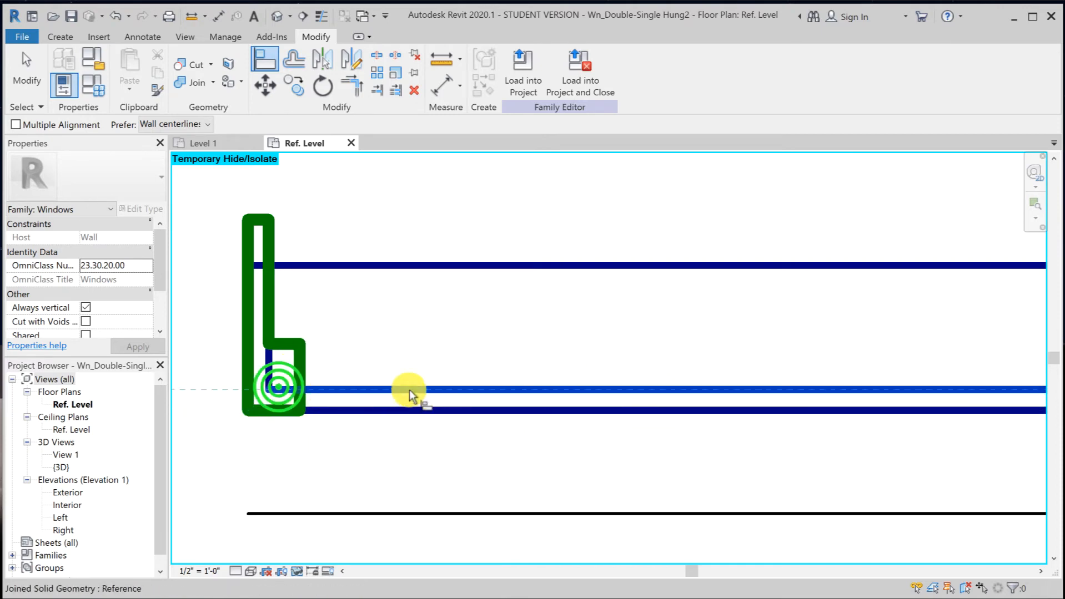
left_click(287, 351)
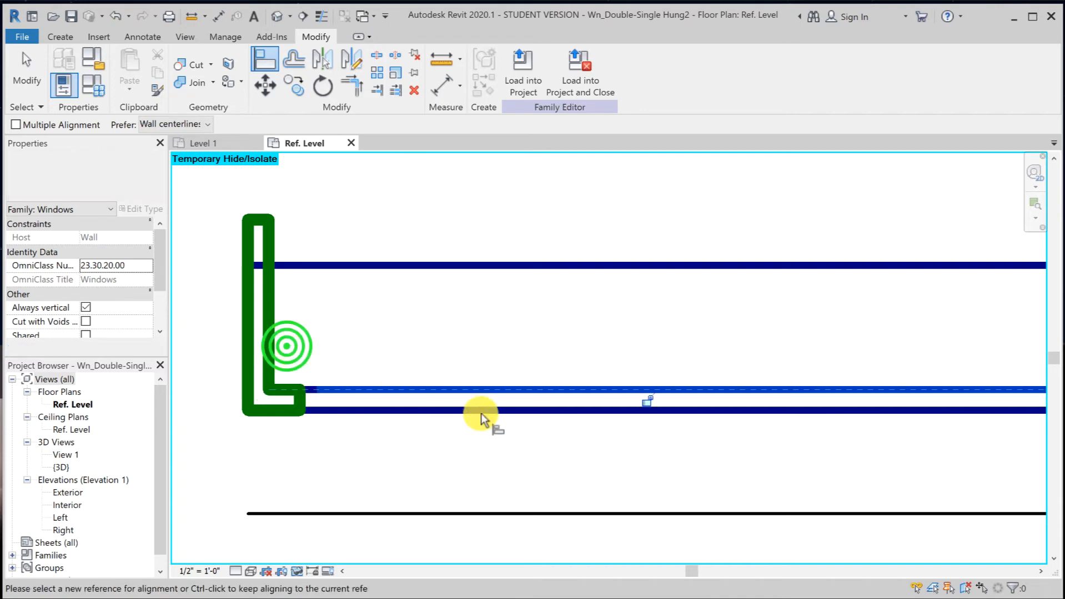
left_click(647, 409)
left_click(257, 259)
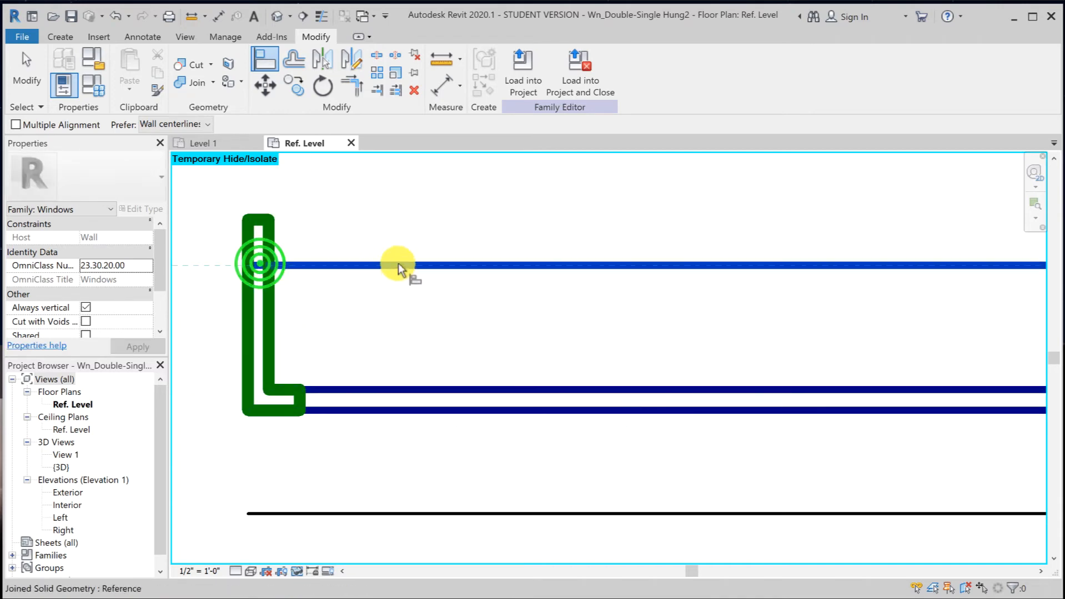
left_click(251, 224)
left_click(637, 279)
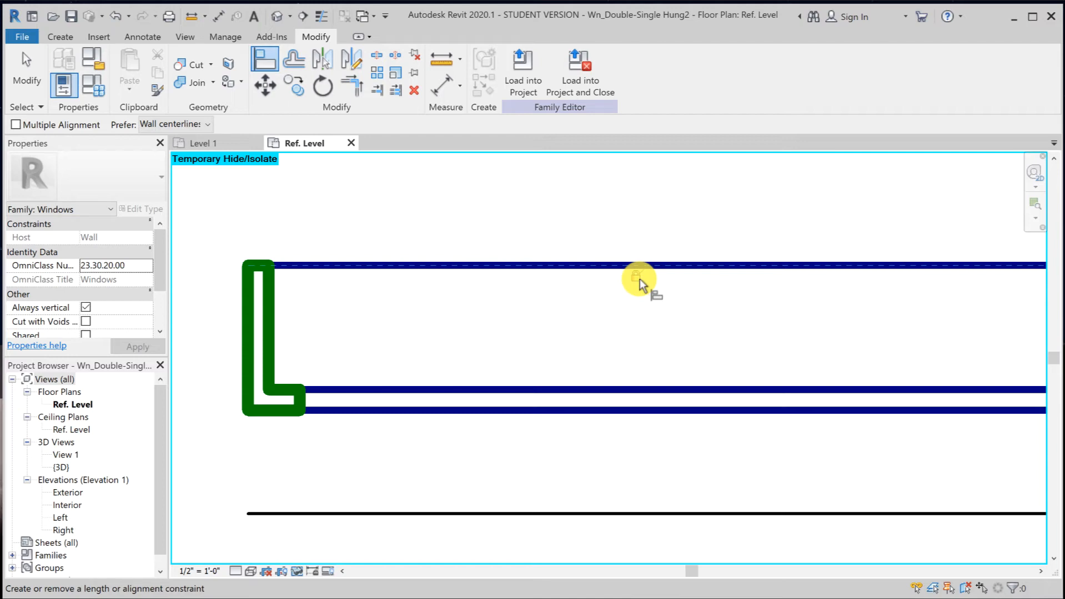
Load the family into Project1, overwriting the existing version, and check the jamb linework in the Level 1 plan.
left_click(530, 72)
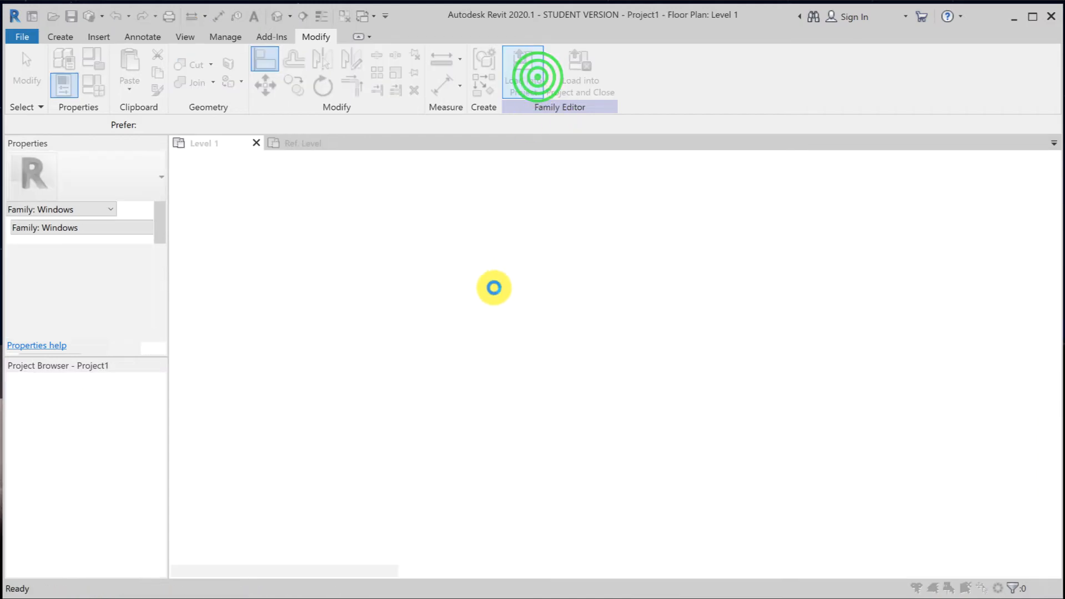
left_click(461, 310)
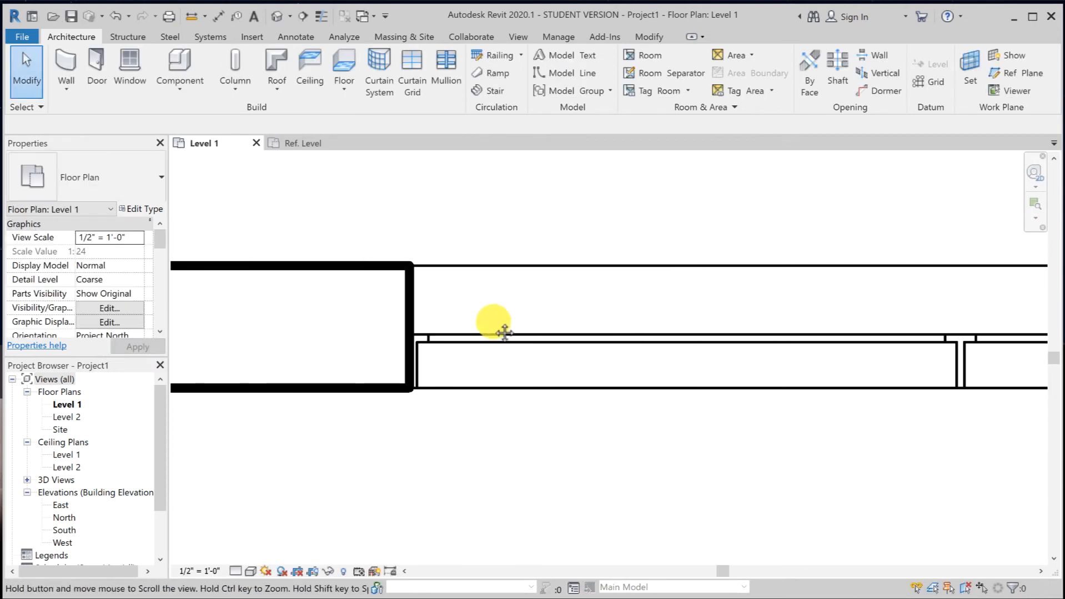
middle_click_drag(504, 333, 49, 348)
middle_click_drag(641, 339, 471, 340)
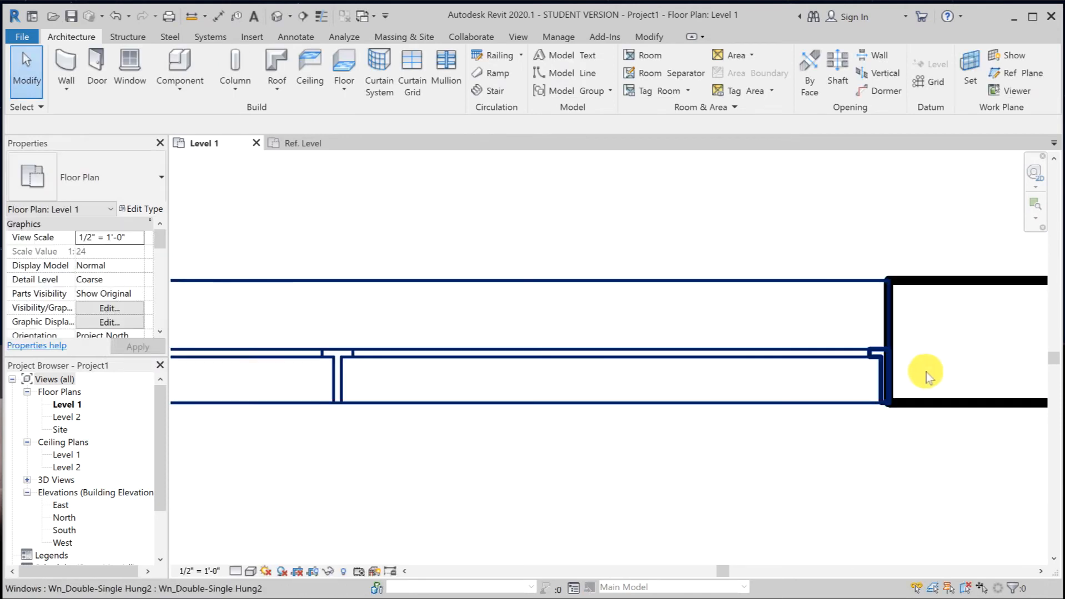
Return to the family's Ref. Level plan and draw a closed inverted-T outline around the centre mullion with Frame/Mullion [cut] symbolic lines.
left_click(312, 144)
key("a")
key("l")
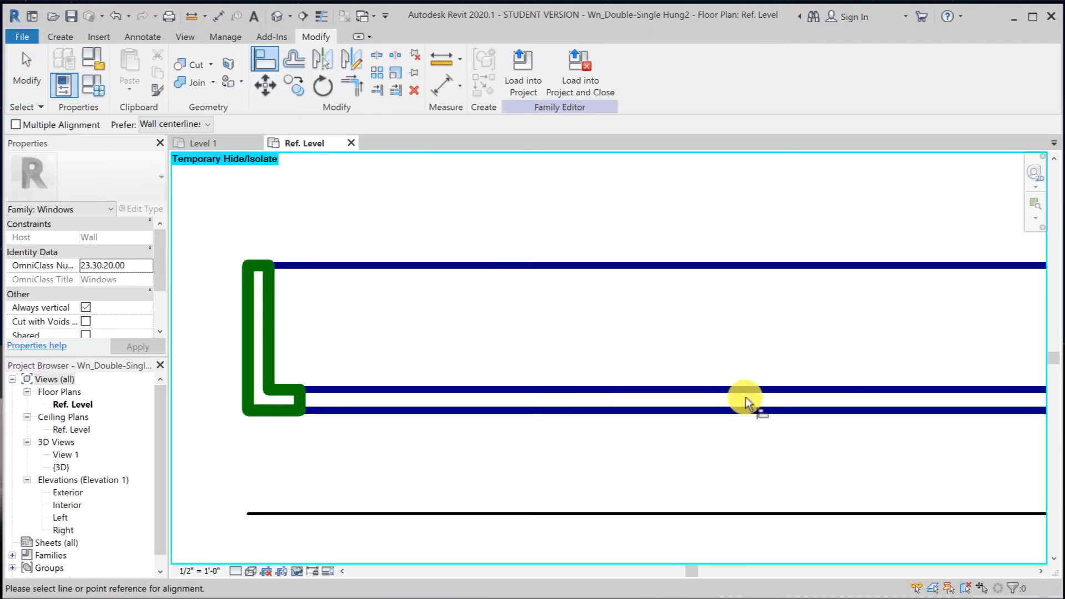
scroll(745, 397, "down", 2)
middle_click_drag(746, 397, 422, 401)
middle_click_drag(955, 395, 507, 405)
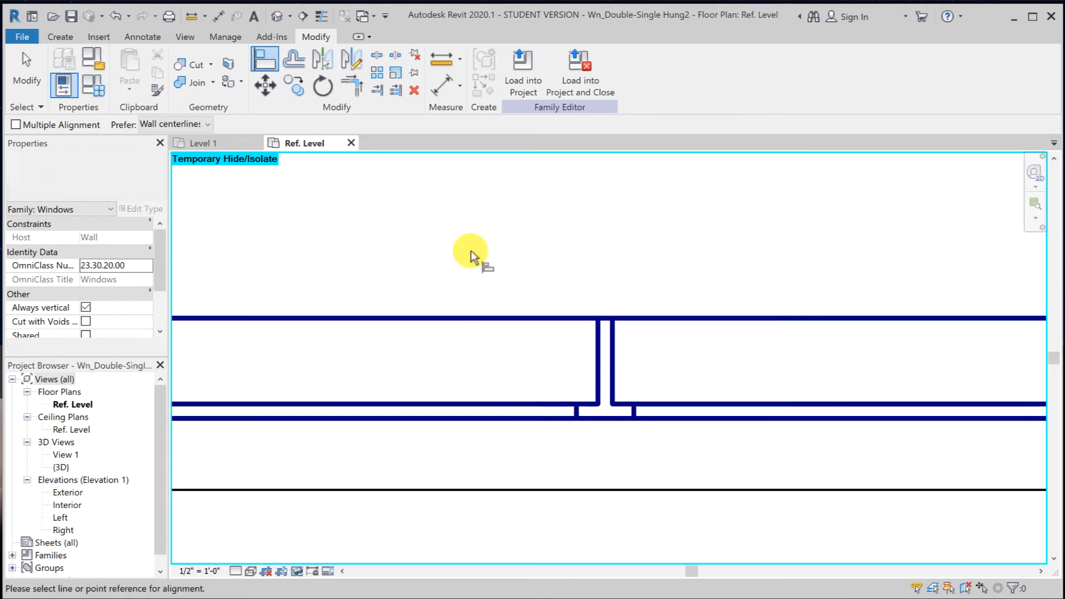
left_click(54, 36)
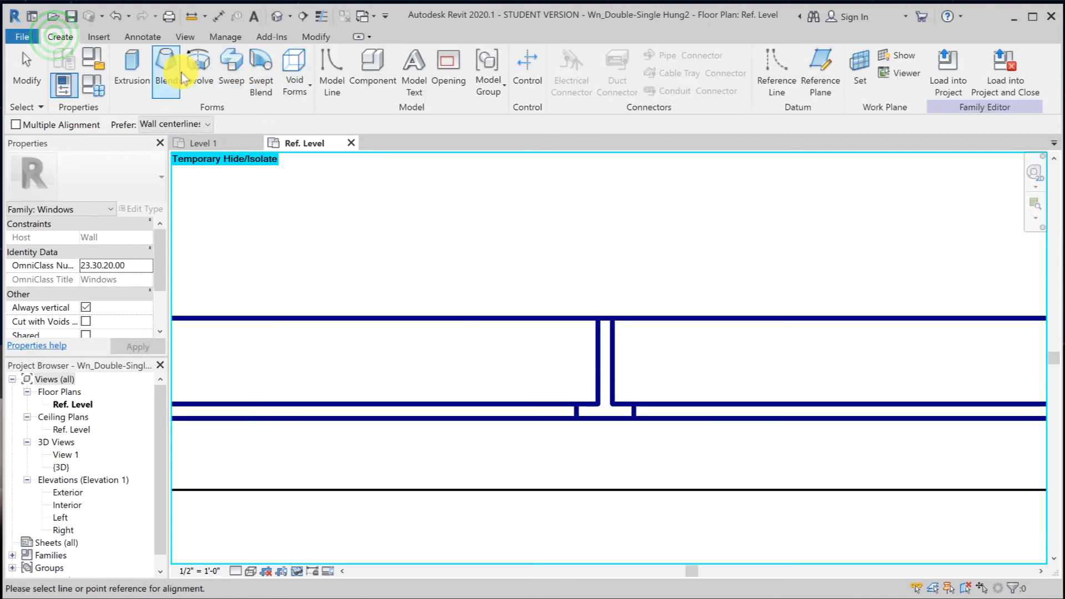
left_click(144, 37)
left_click(245, 65)
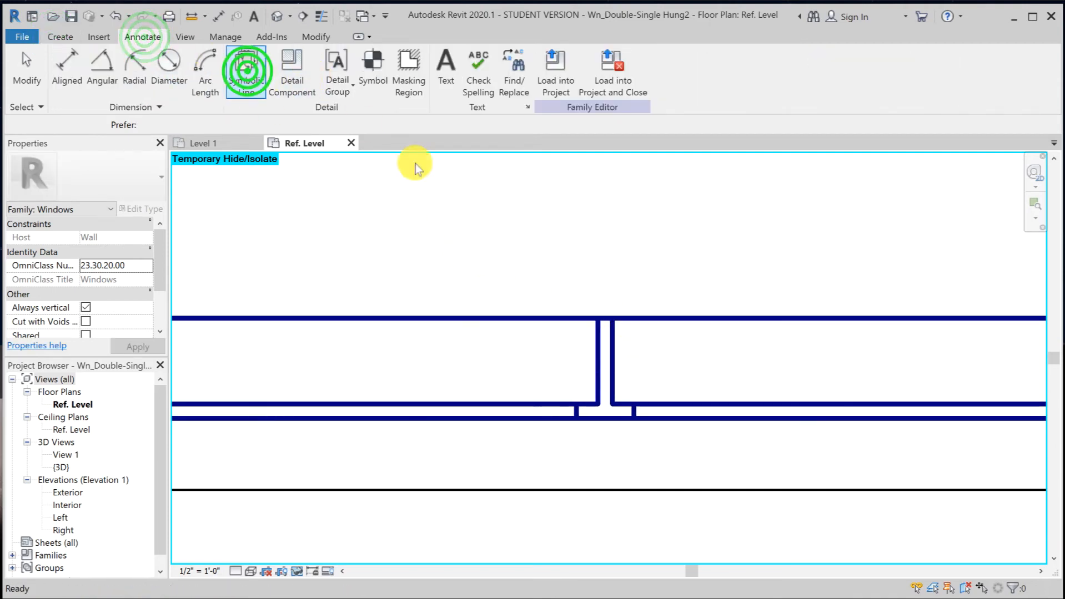
left_click(581, 390)
left_click(581, 260)
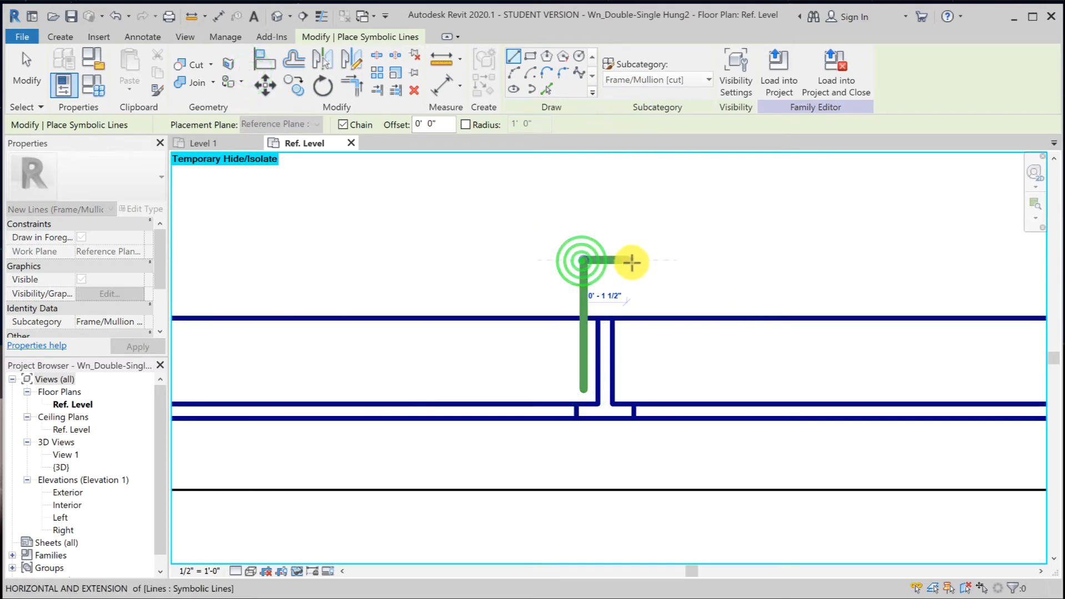
left_click(641, 259)
left_click(639, 383)
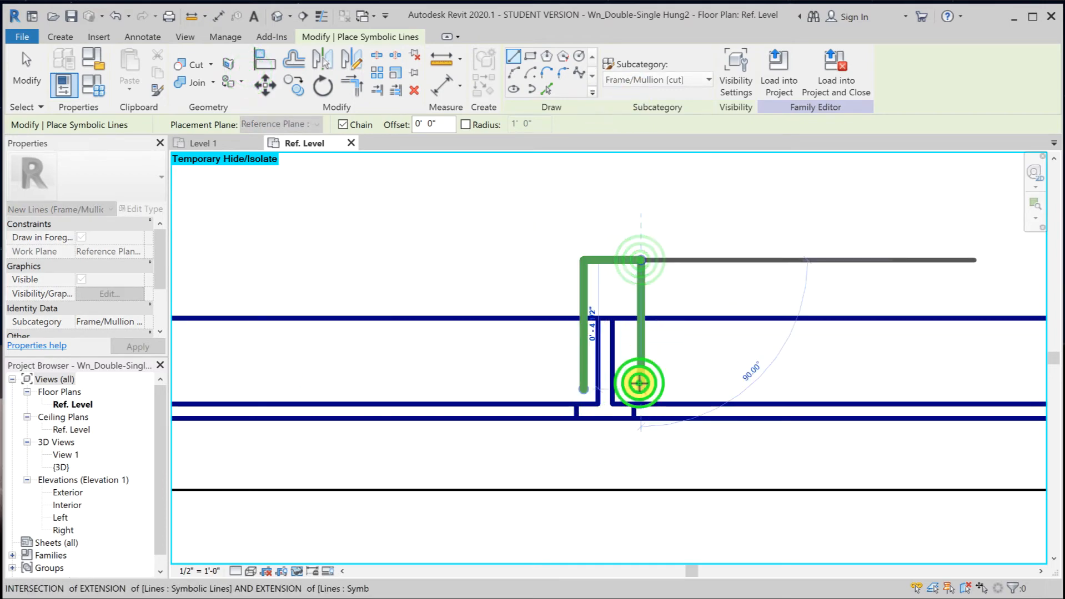
left_click(678, 387)
left_click(678, 446)
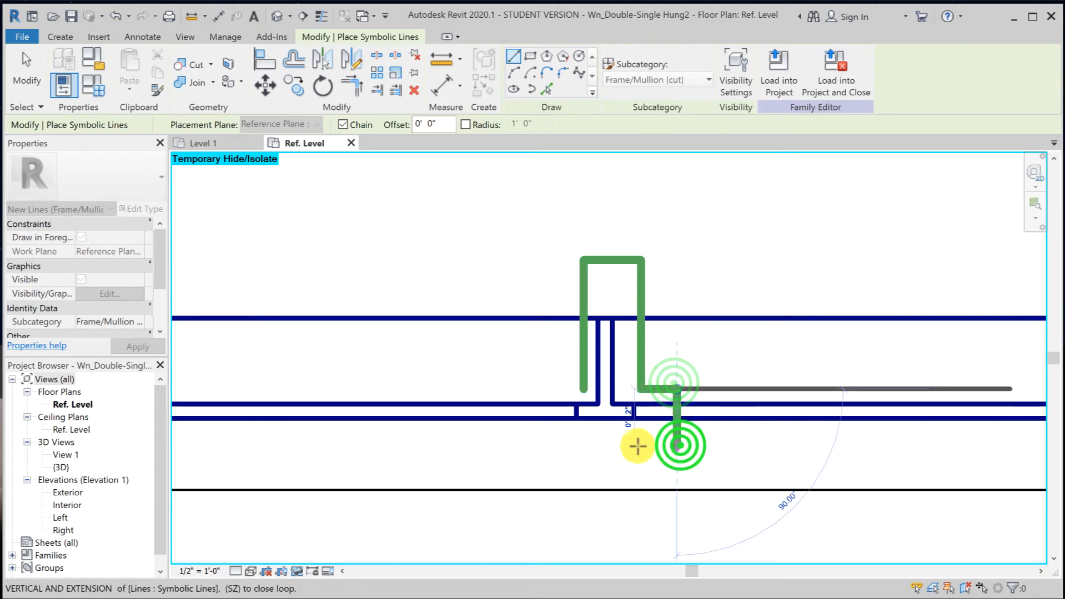
left_click(547, 446)
left_click(546, 391)
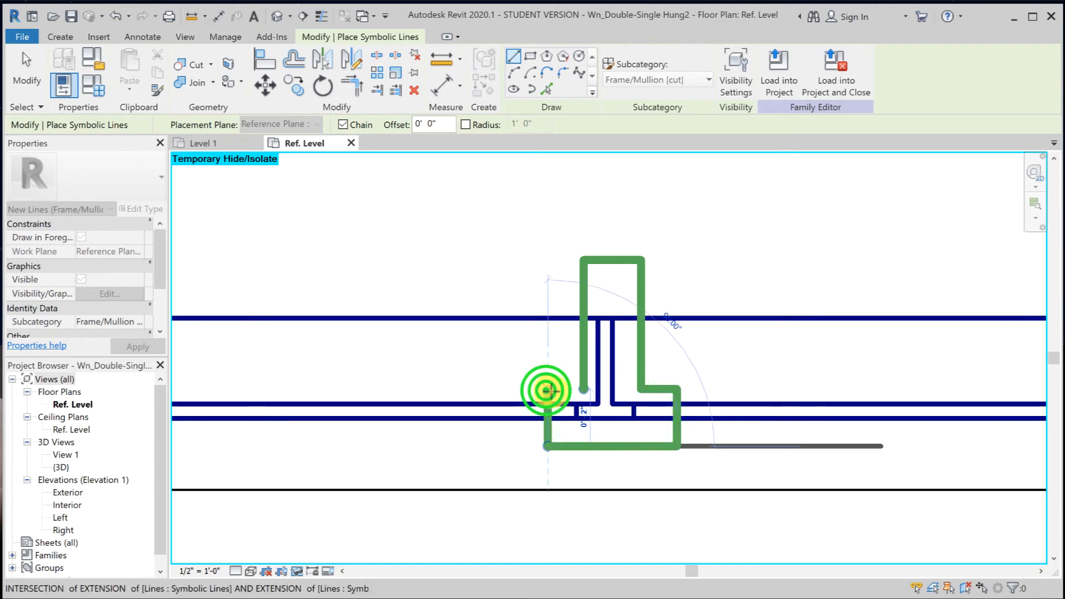
left_click(583, 389)
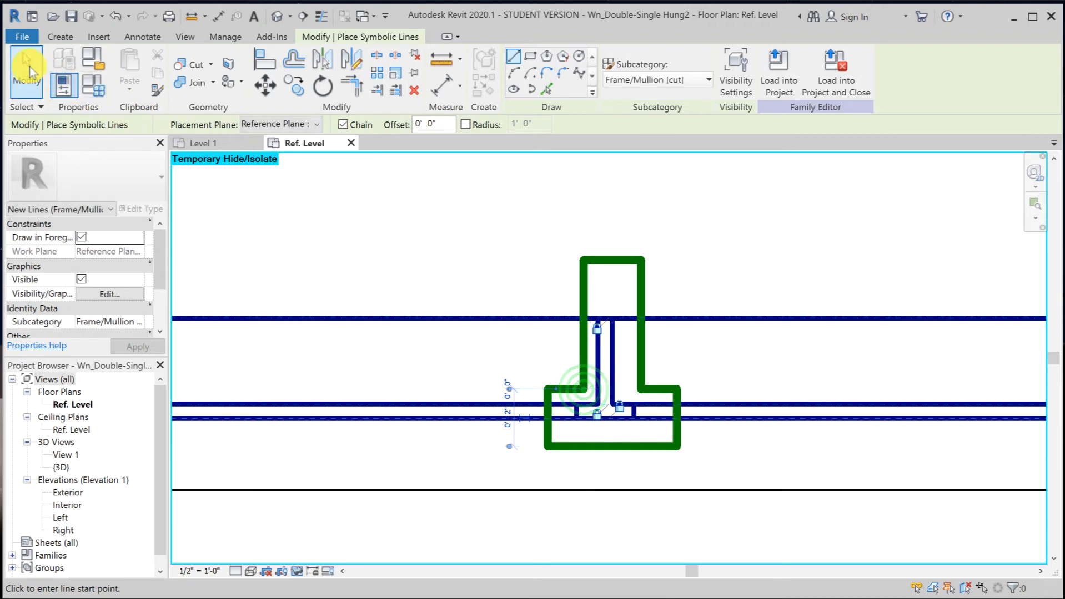
left_click(29, 70)
Align and lock the two vertical stem lines of the inverted-T outline to the centre mullion's side faces.
key("a")
key("l")
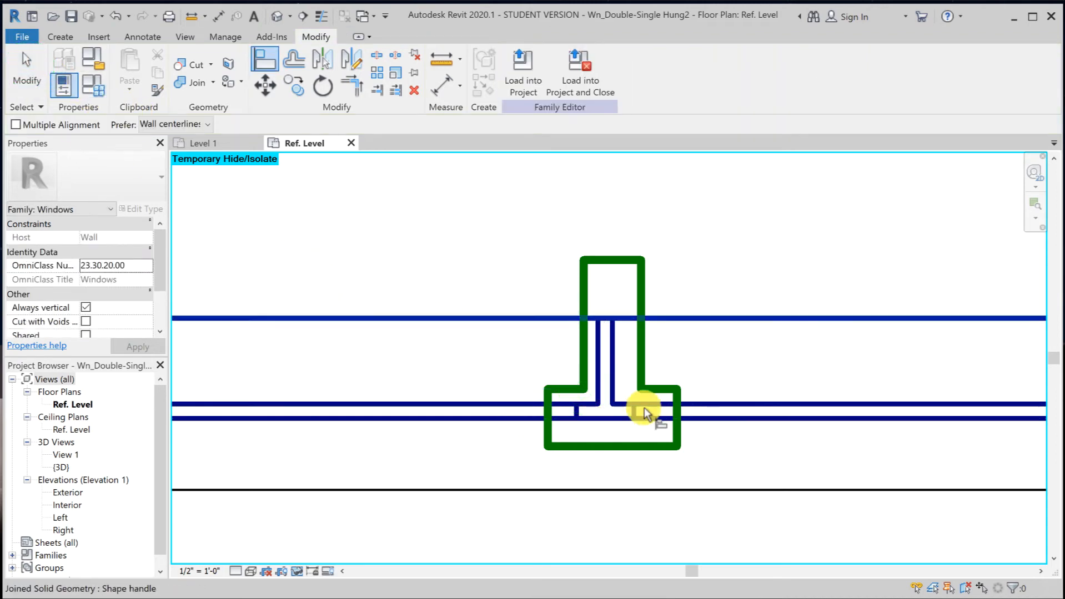
scroll(643, 408, "up", 3)
left_click(575, 350)
left_click(552, 338)
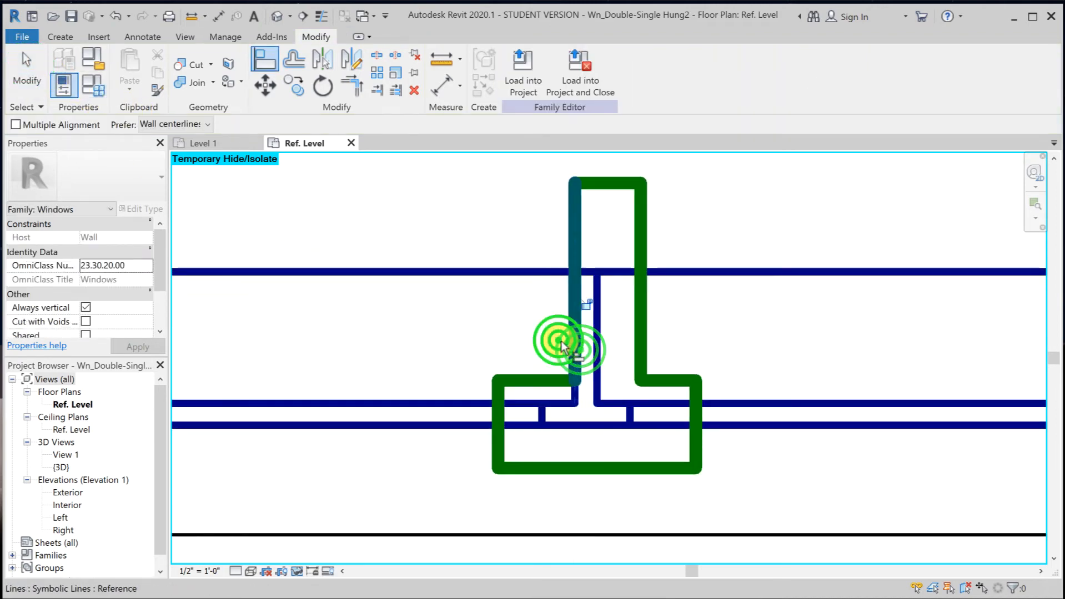
left_click(584, 305)
left_click(597, 321)
left_click(637, 324)
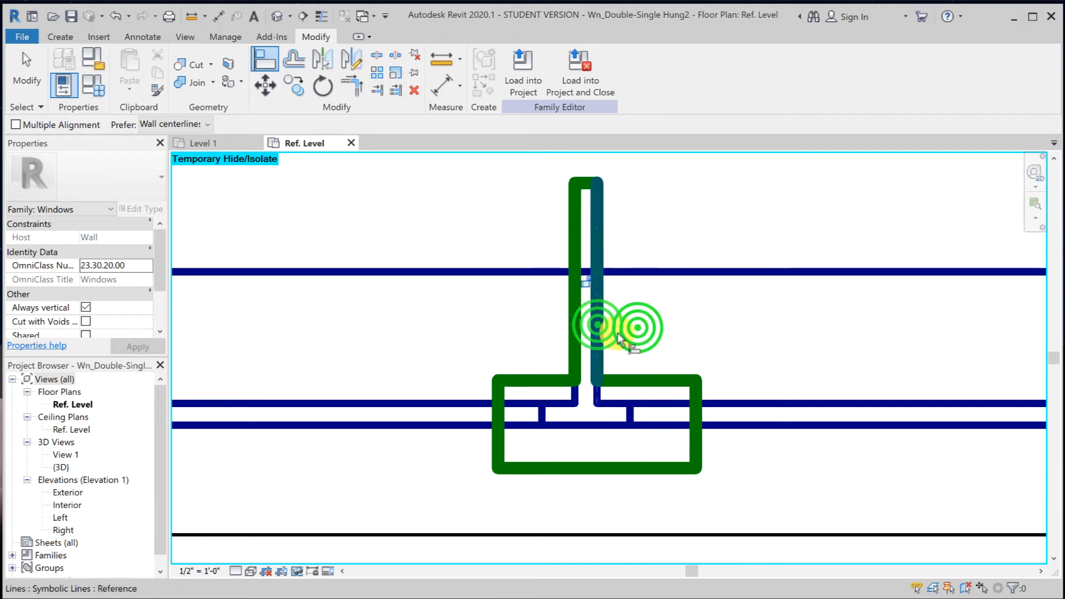
scroll(586, 286, "up", 1)
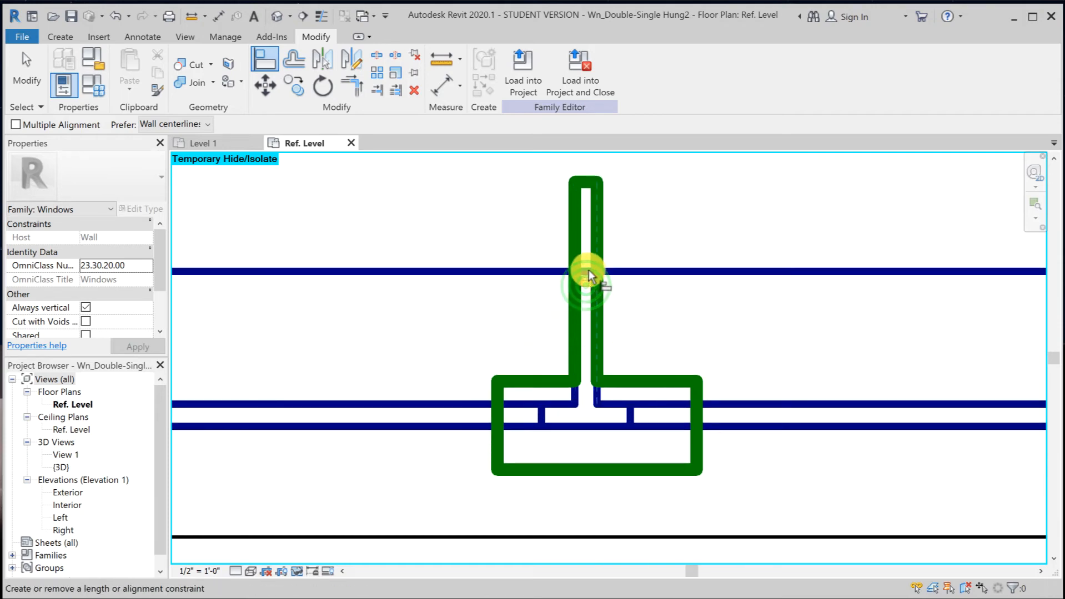
Align and lock the stem's end line to the frame's far horizontal edge and both shoulder lines to the stop's upper edge.
scroll(589, 273, "up", 3)
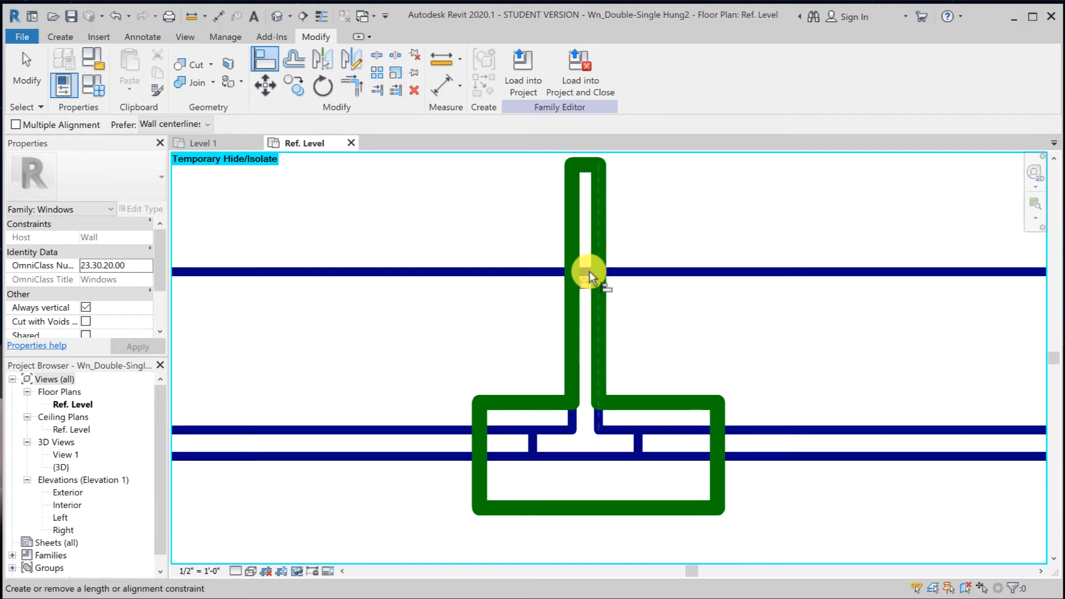
left_click(589, 272)
scroll(589, 274, "down", 4)
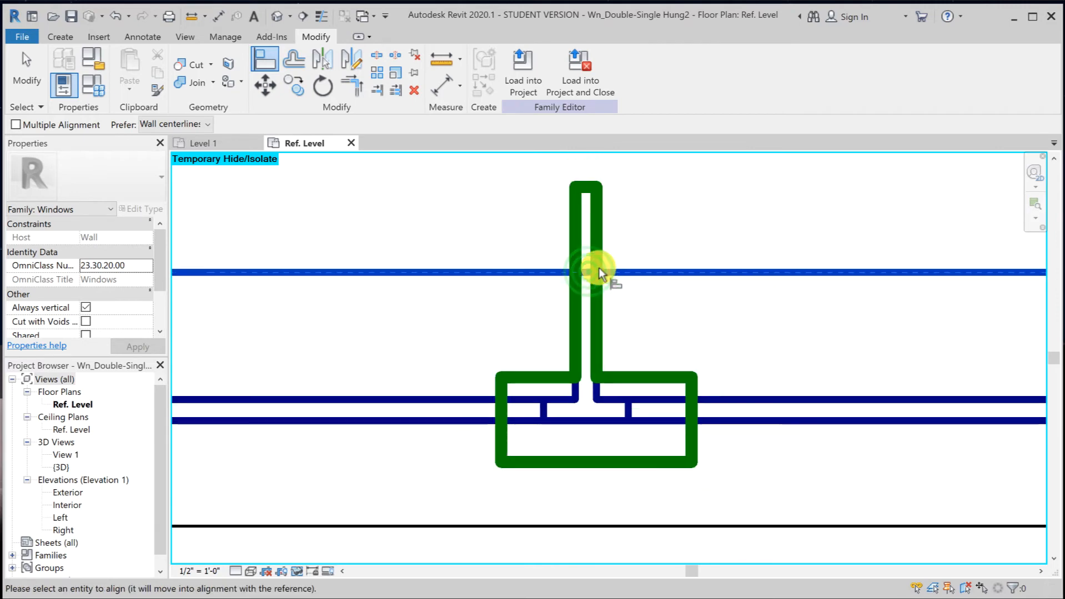
left_click(587, 190)
left_click(596, 282)
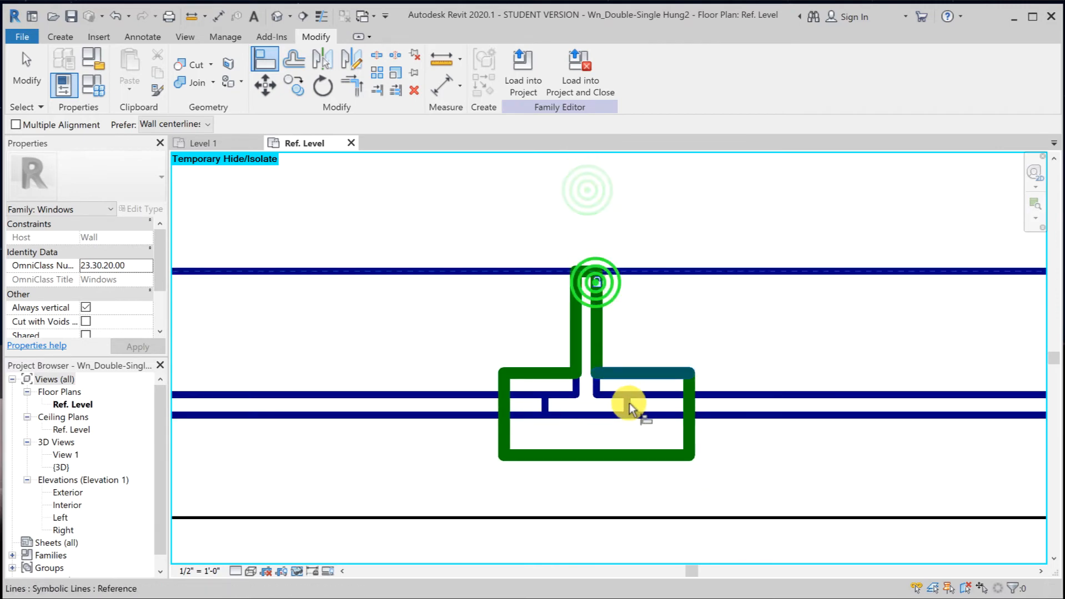
left_click(611, 396)
left_click(626, 372)
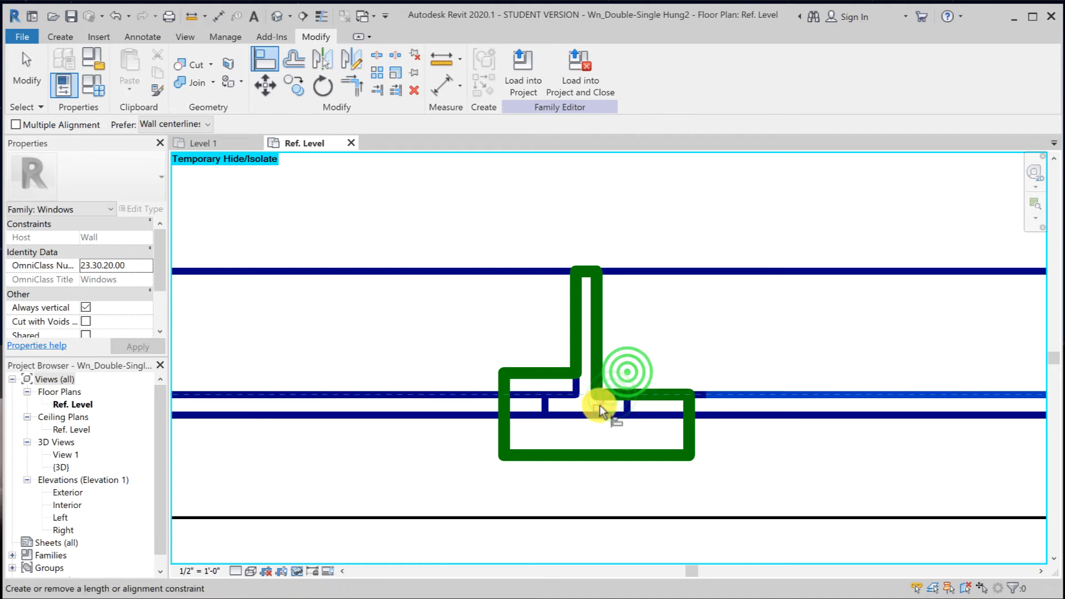
left_click(561, 397)
left_click(555, 371)
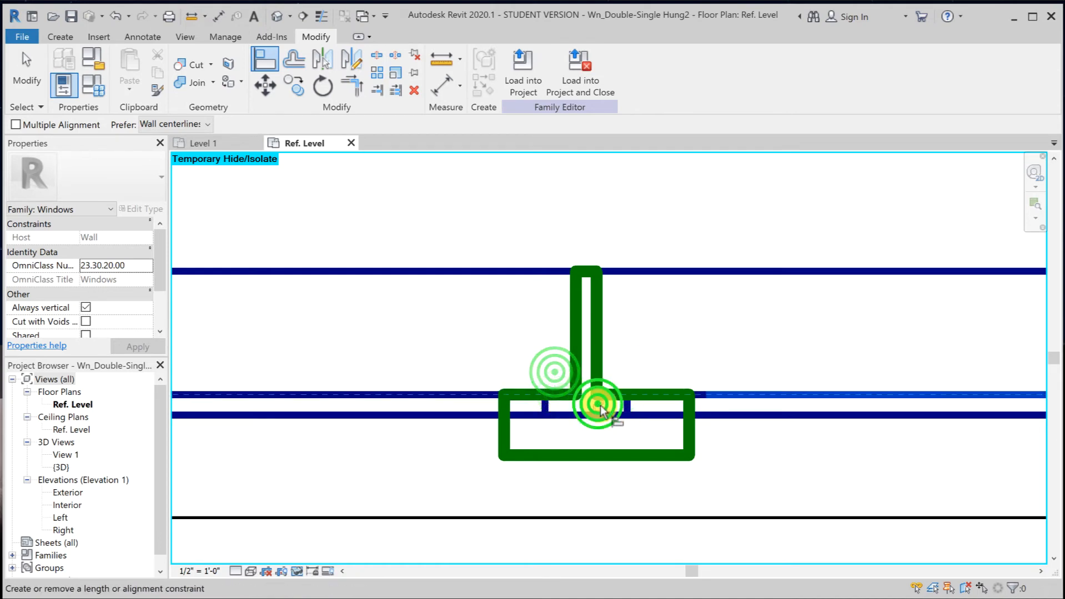
Align and lock the outline's two short flange ends to the mullion stop's ends and its base line to the stop's lower edge.
left_click(624, 405)
left_click(690, 409)
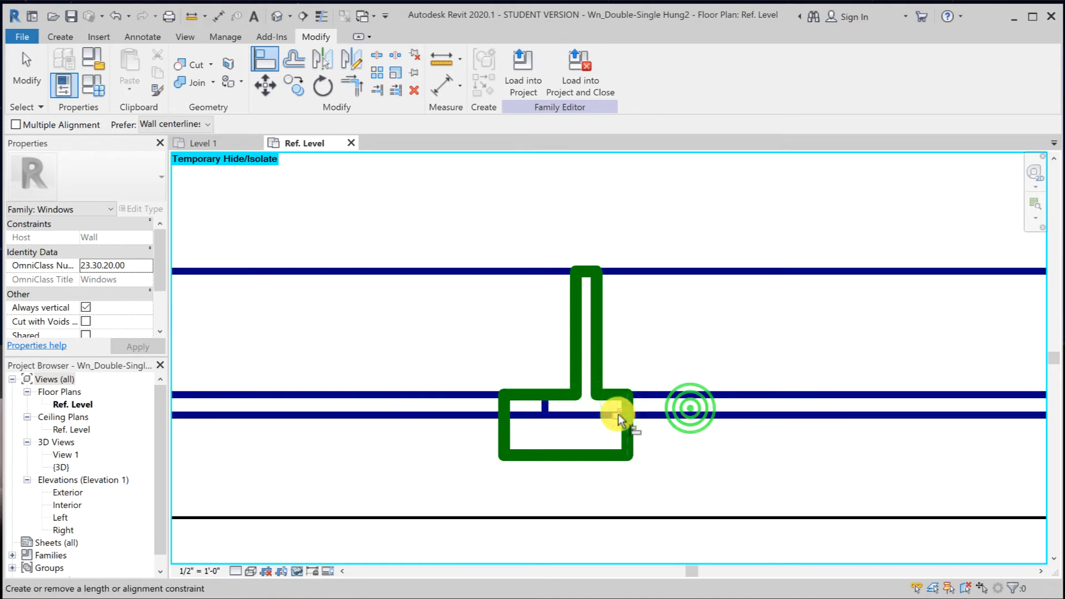
left_click(547, 406)
left_click(504, 407)
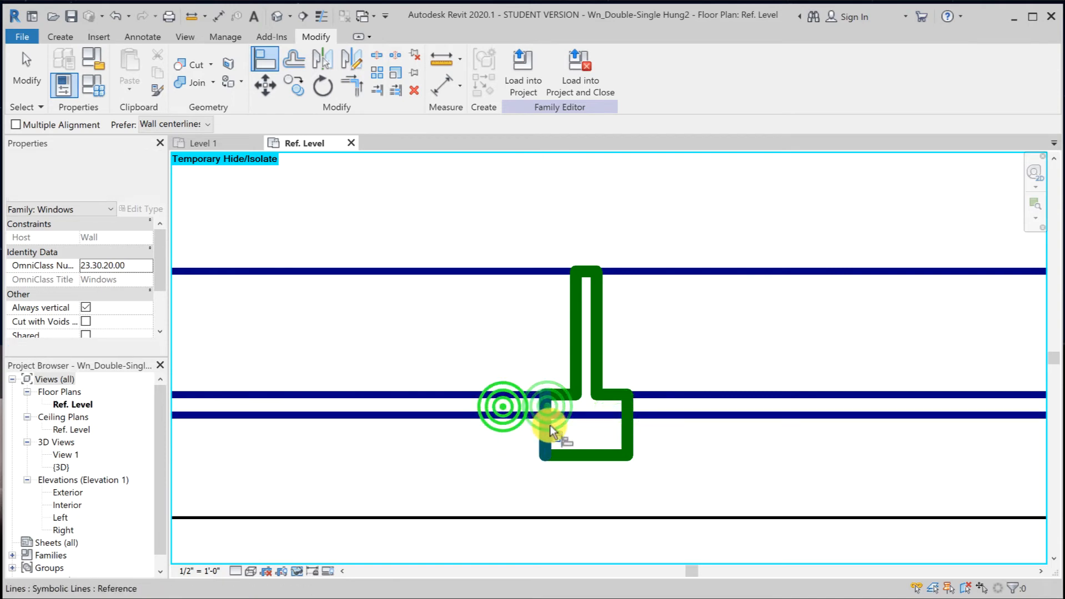
left_click(553, 435)
left_click(577, 414)
left_click(583, 447)
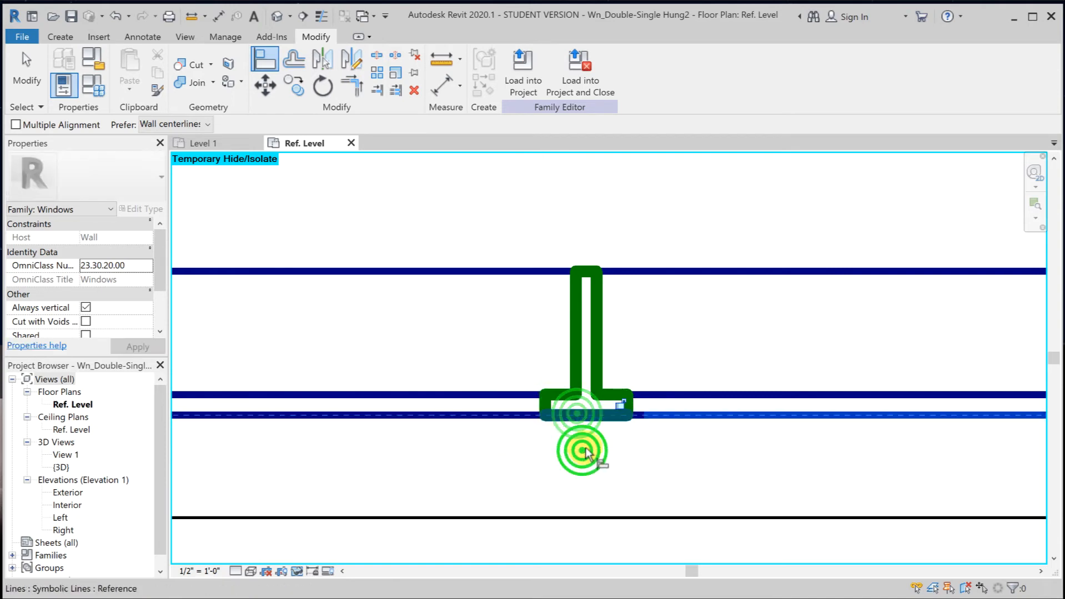
left_click(619, 405)
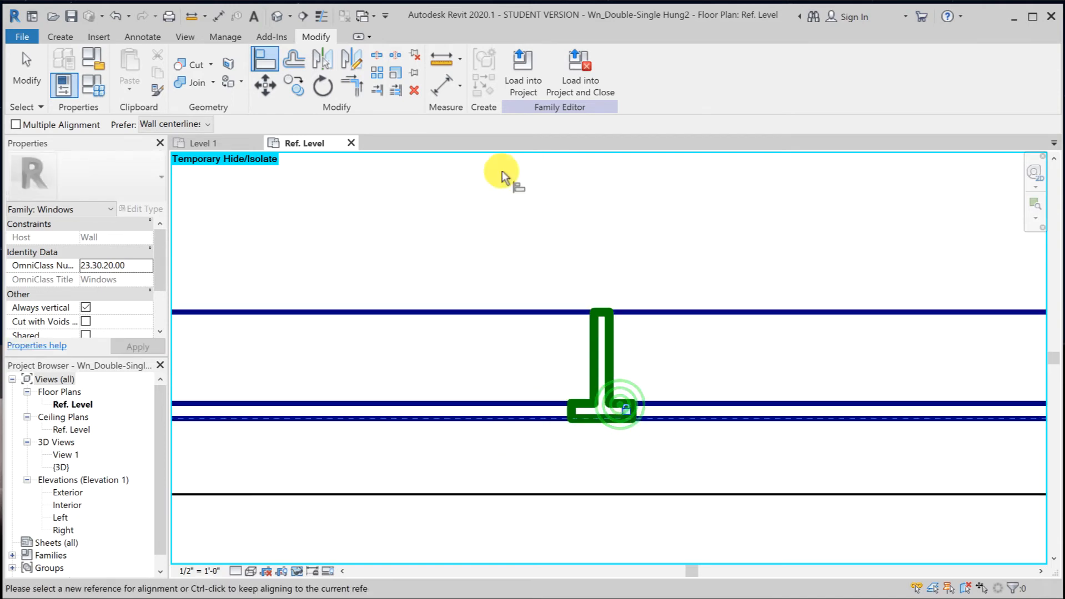
Load the family into Project1, overwriting the existing version, and return to the family's Ref. Level plan after checking the mullion.
left_click(522, 75)
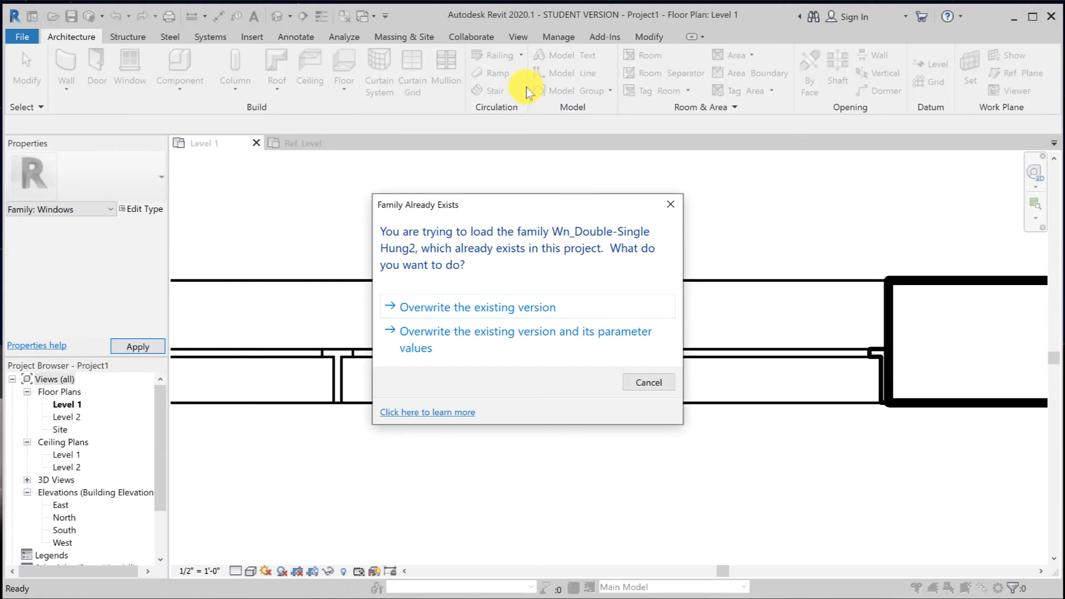
left_click(519, 310)
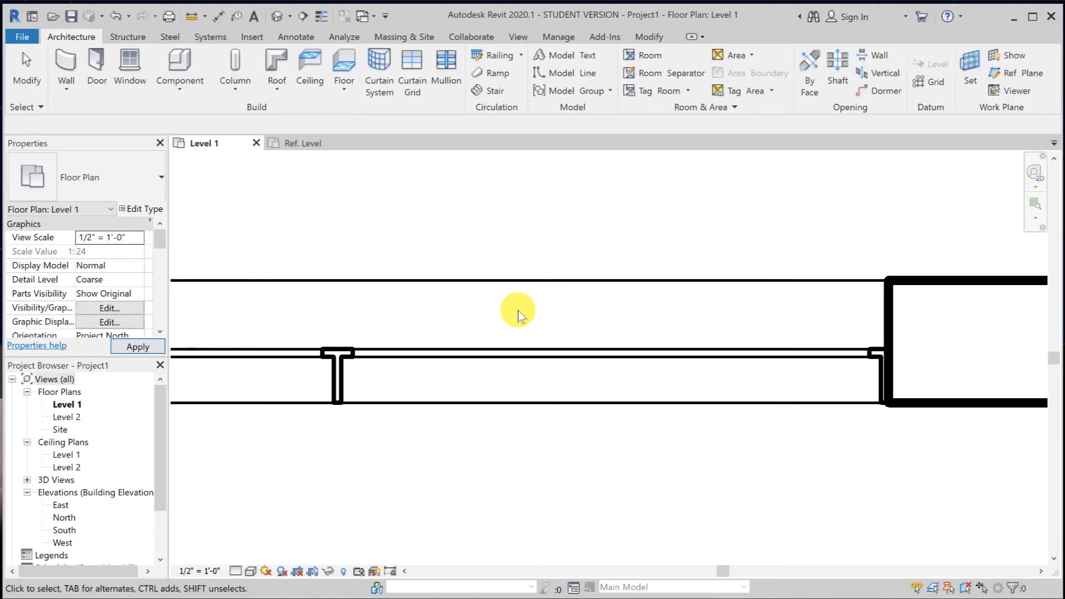
left_click(301, 142)
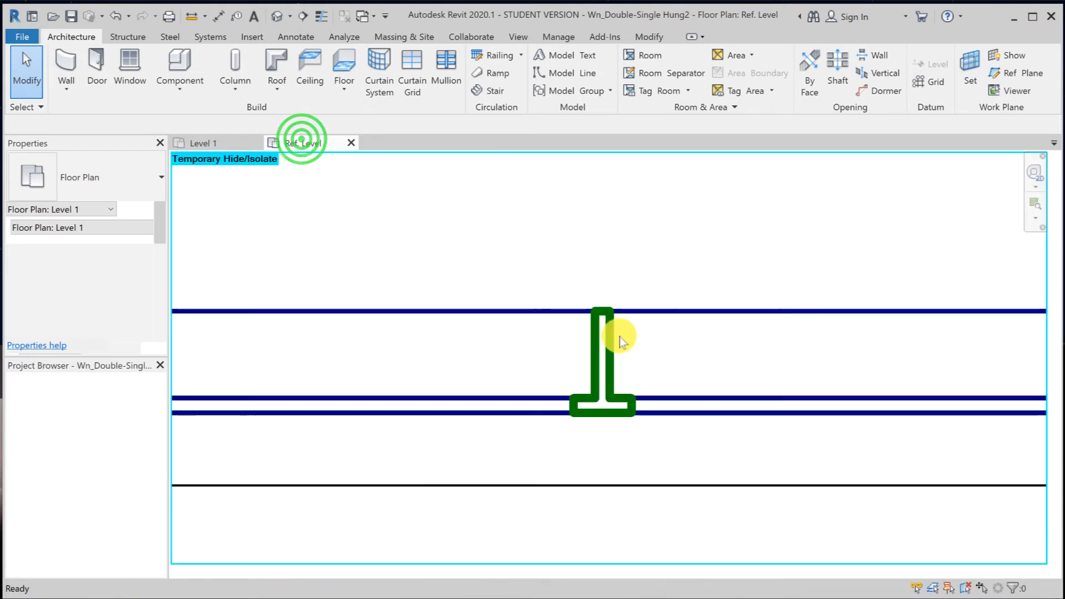
Draw a closed mirrored-L outline about 5" deep around the right jamb with Frame/Mullion [cut] symbolic lines.
key("a")
key("l")
scroll(677, 365, "down", 2)
middle_click_drag(656, 365, 476, 381)
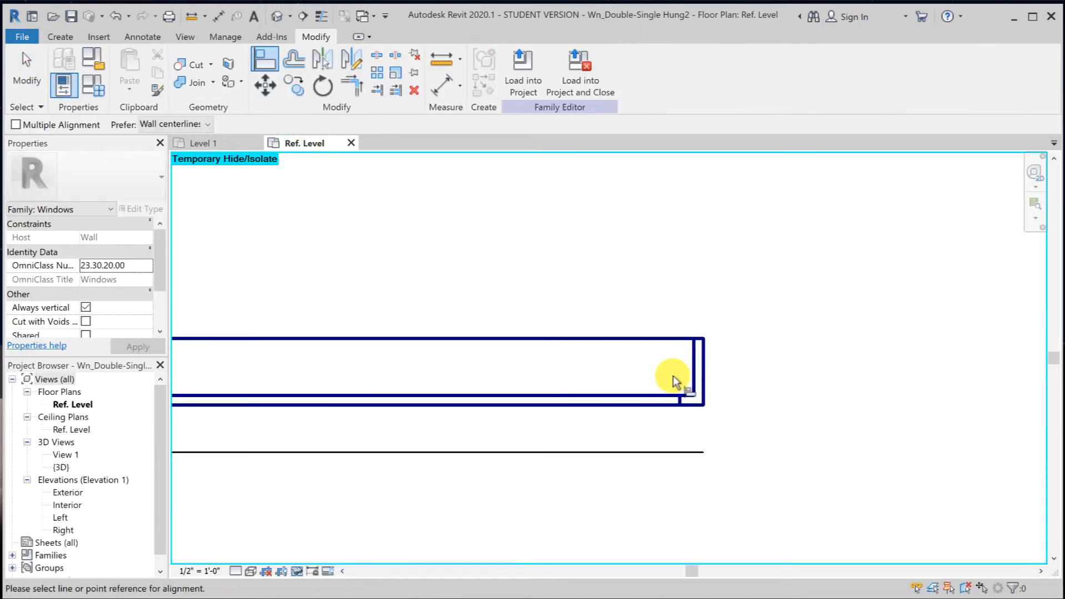
scroll(693, 381, "up", 3)
middle_click_drag(692, 382, 569, 377)
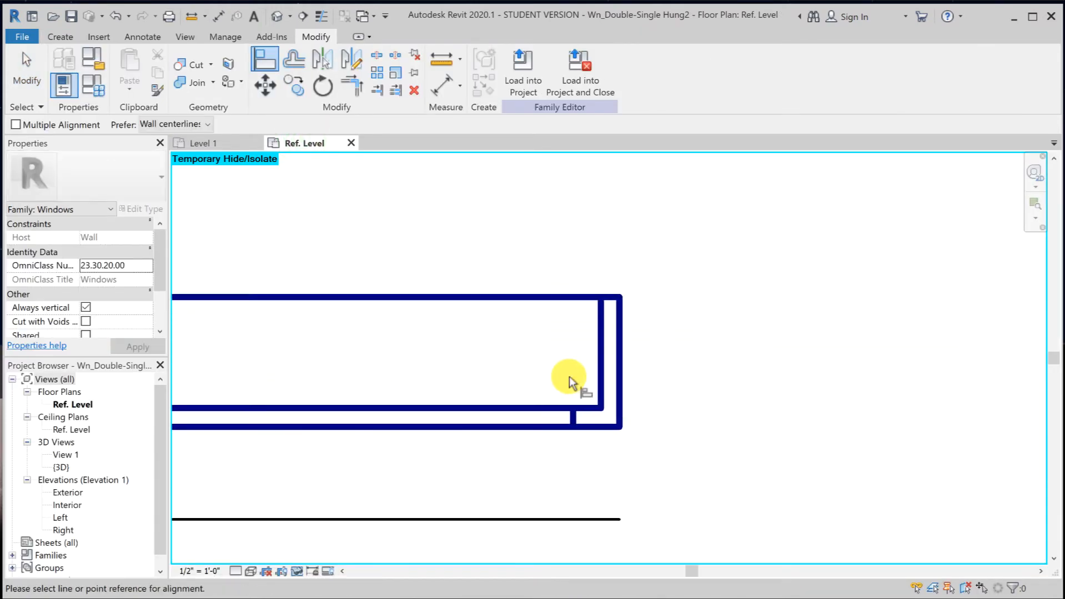
left_click(146, 36)
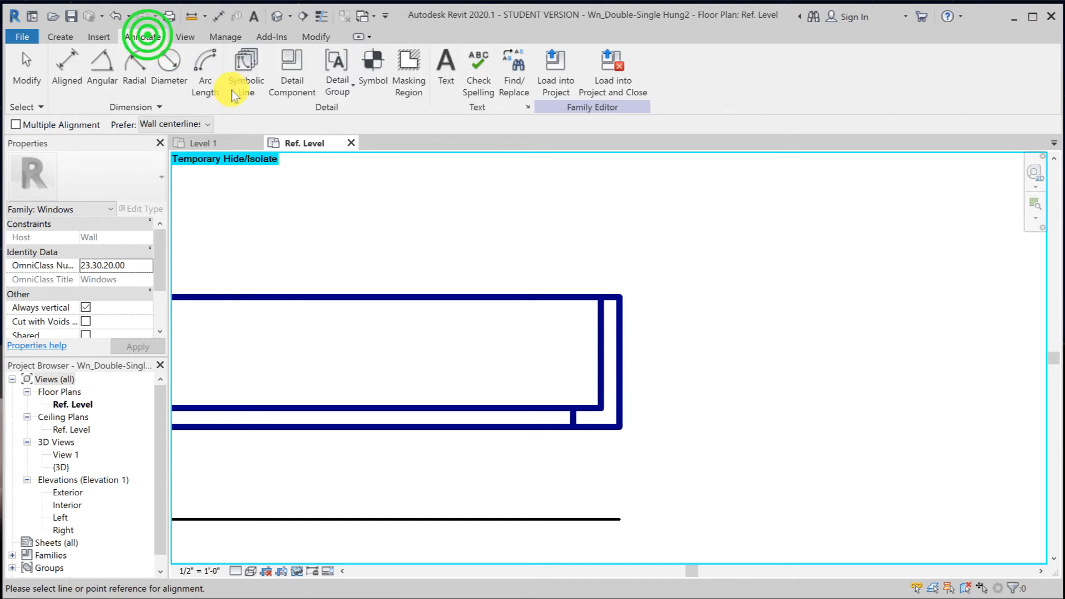
left_click(234, 92)
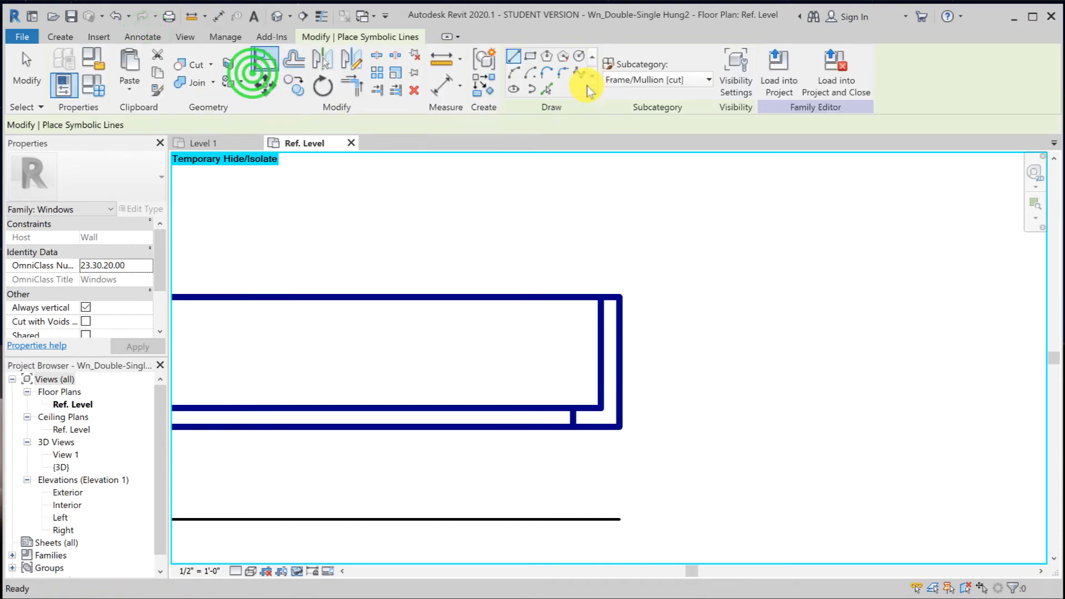
left_click(513, 58)
left_click(587, 393)
left_click(587, 262)
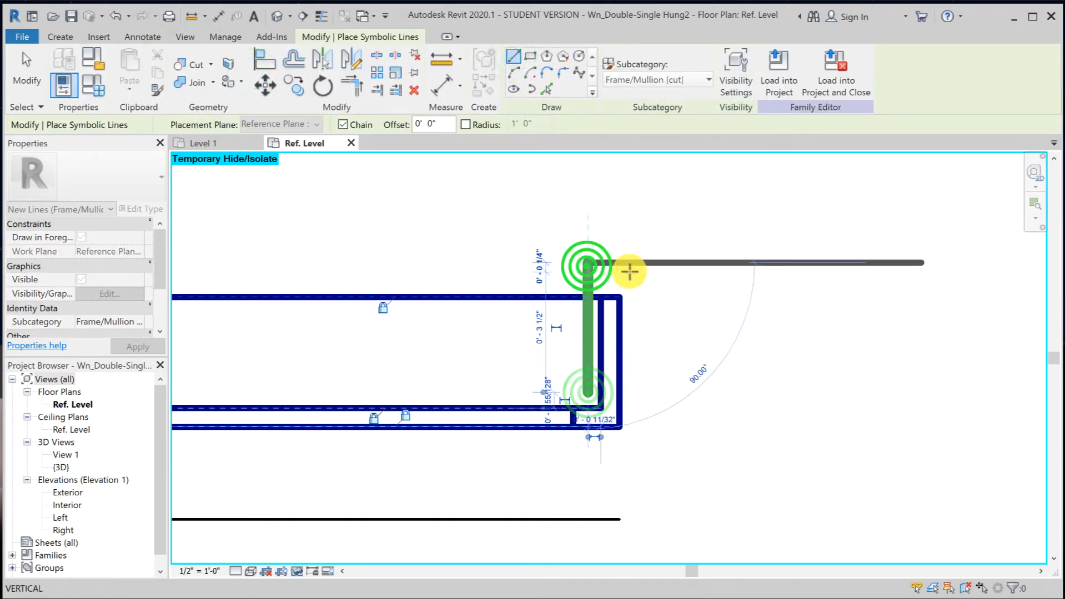
left_click(646, 264)
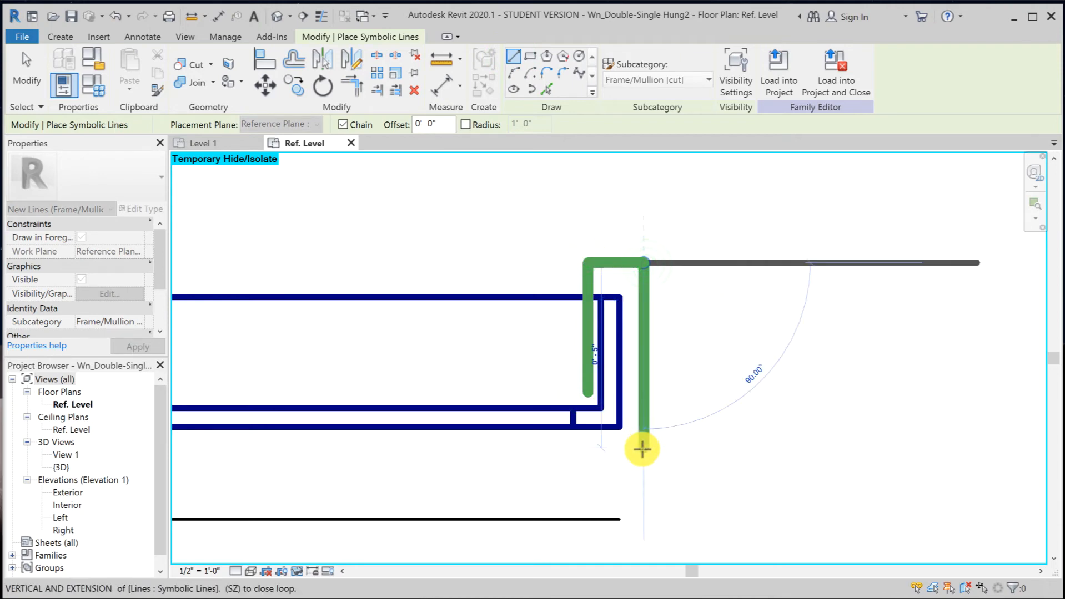
left_click(643, 448)
left_click(543, 446)
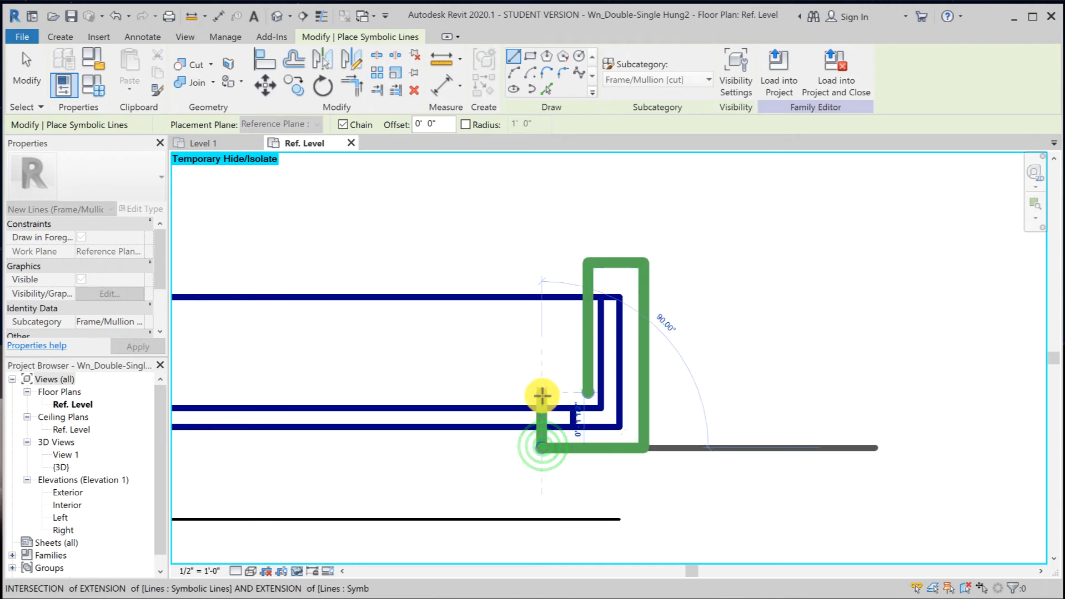
left_click(542, 395)
left_click(587, 394)
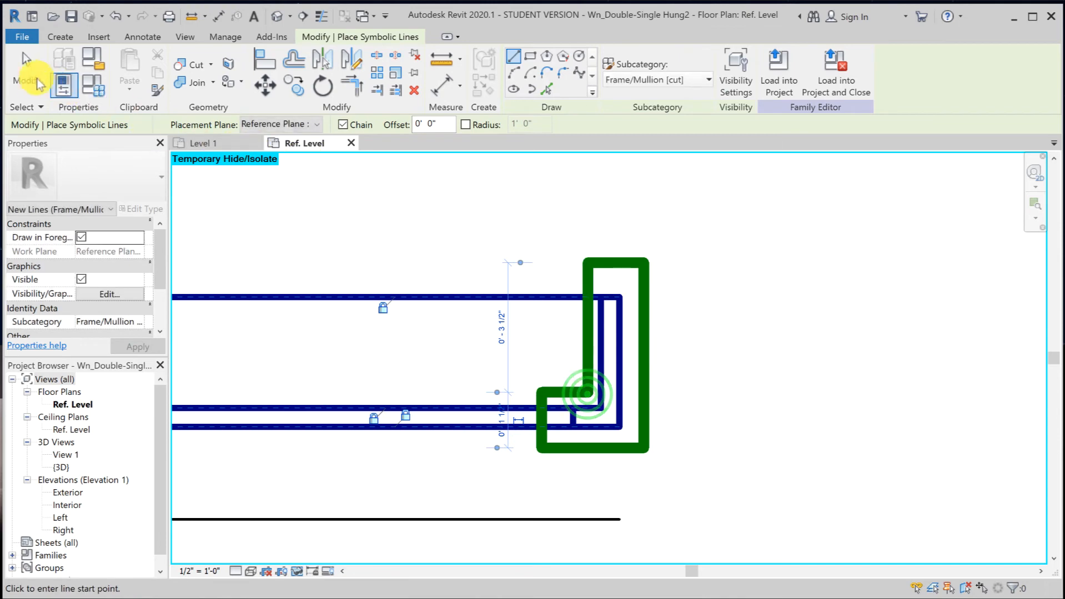
Align and lock the right jamb outline's two long vertical symbolic lines to the jamb's inner and outer faces.
left_click(29, 73)
key("l")
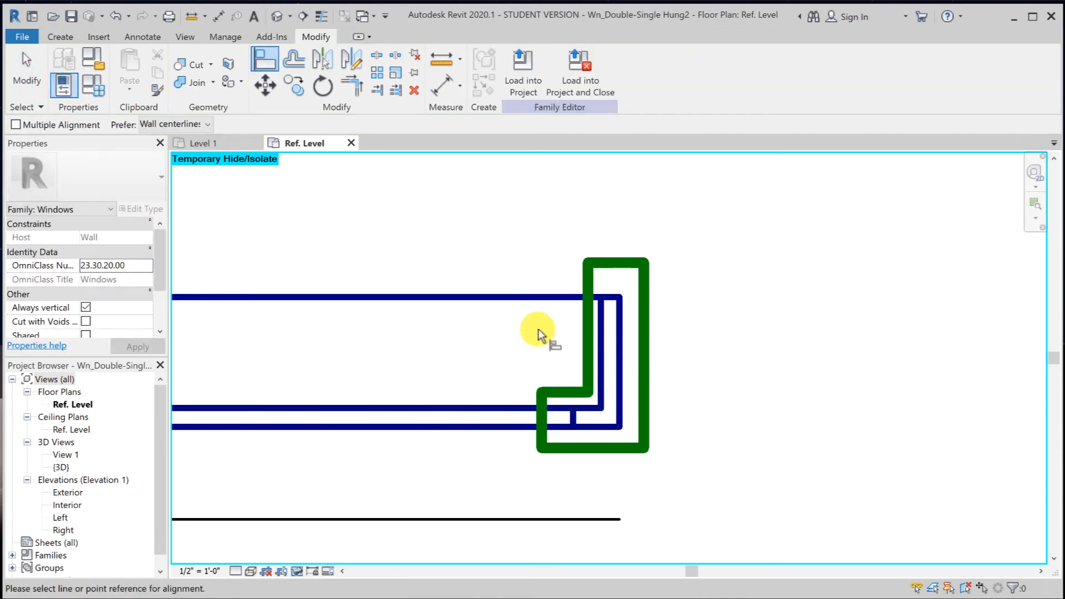
left_click(596, 347)
left_click(589, 347)
left_click(610, 347)
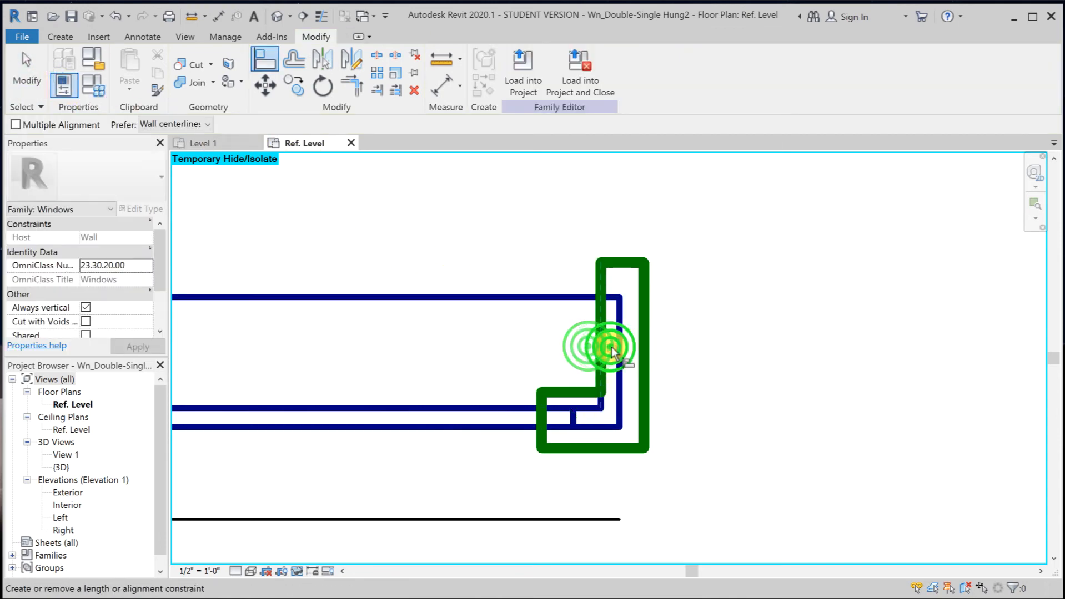
left_click(618, 363)
left_click(621, 366)
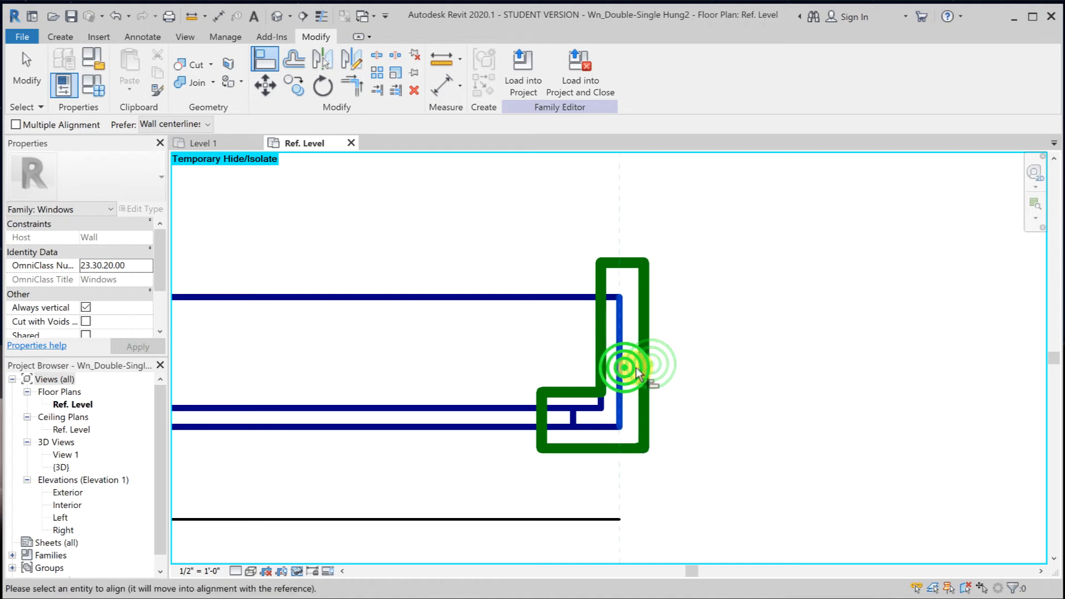
left_click(639, 367)
left_click(608, 353)
scroll(616, 325, "up", 2)
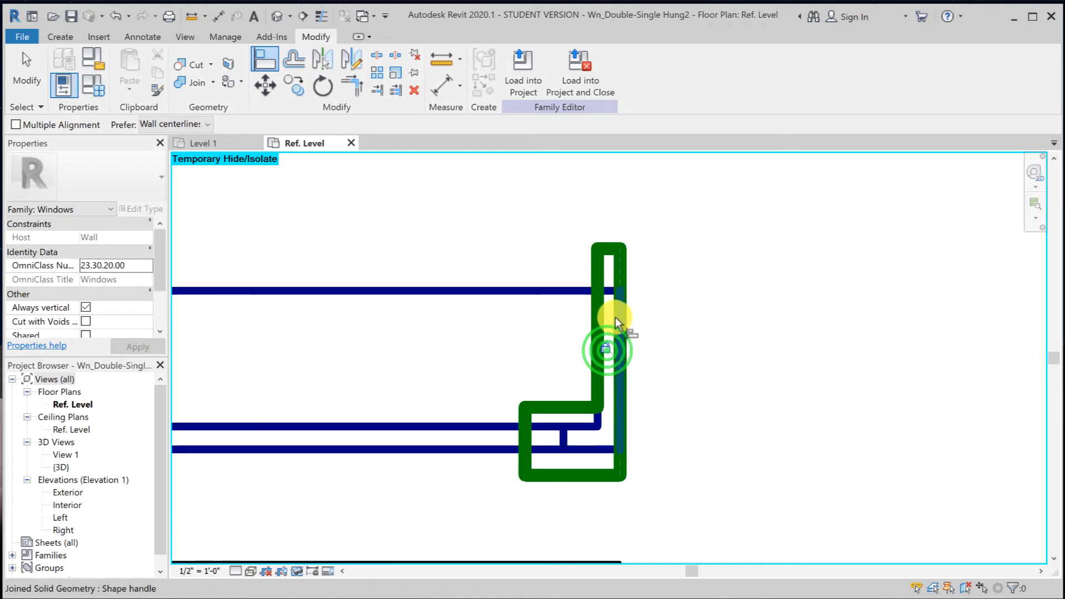
Align and lock the top edge and the lower shoulder edge of the right jamb's symbolic outline to the frame geometry.
left_click(608, 284)
left_click(609, 239)
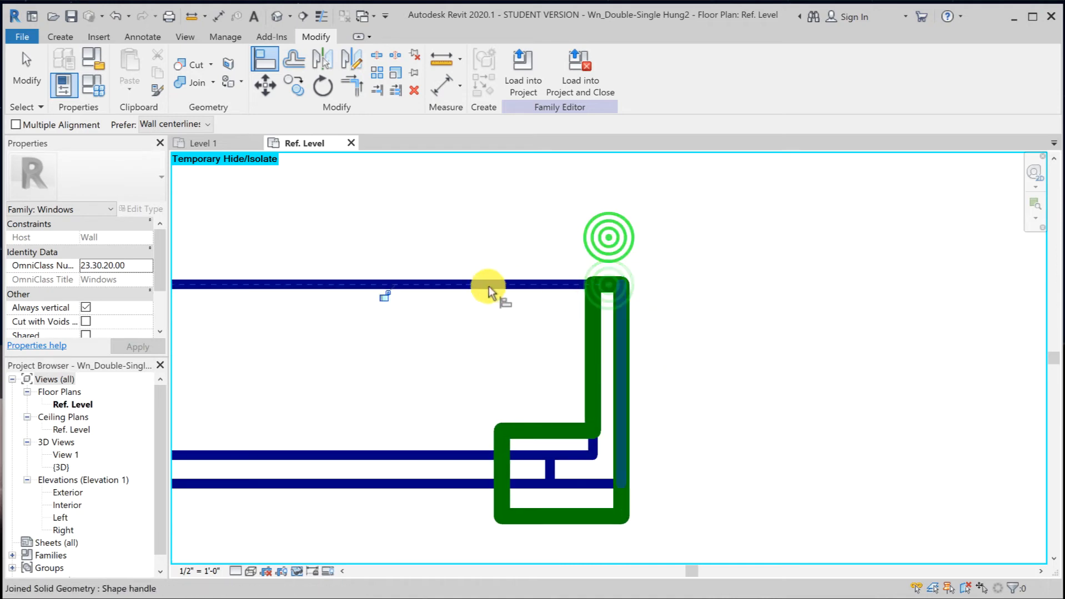
left_click(381, 297)
left_click(573, 455)
left_click(564, 433)
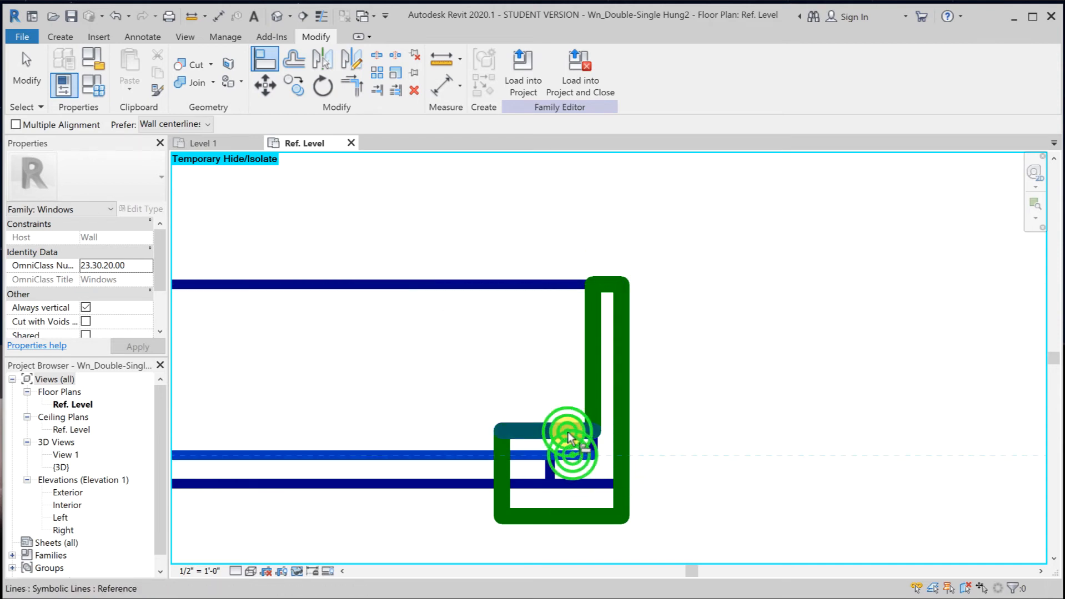
left_click(365, 468)
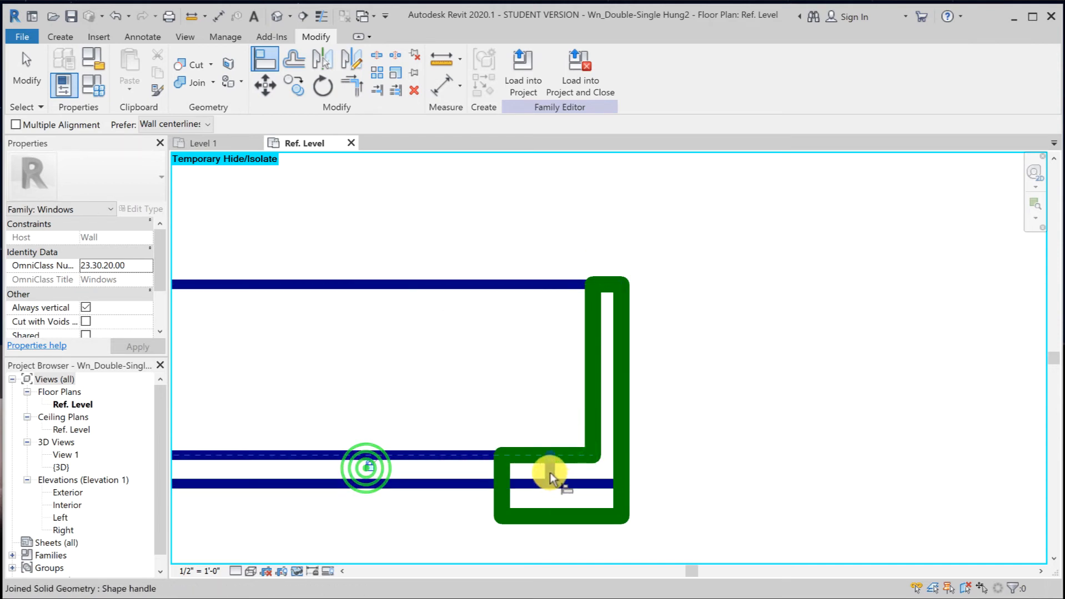
Align and lock the foot's inner end and bottom edge of the right jamb's symbolic outline to the frame geometry.
left_click(550, 472)
left_click(507, 479)
left_click(562, 490)
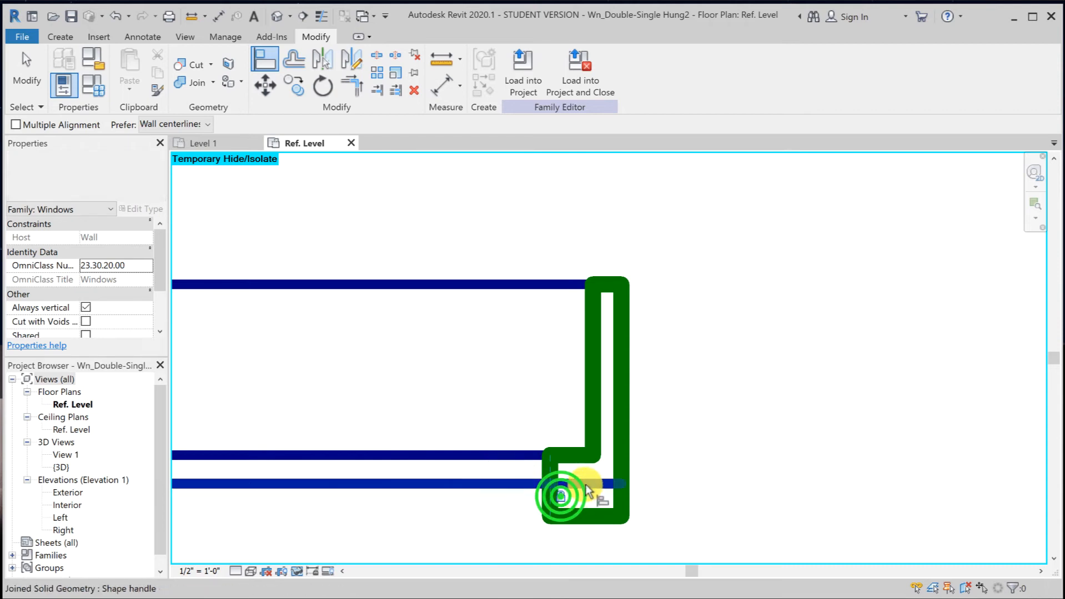
left_click(592, 518)
left_click(406, 475)
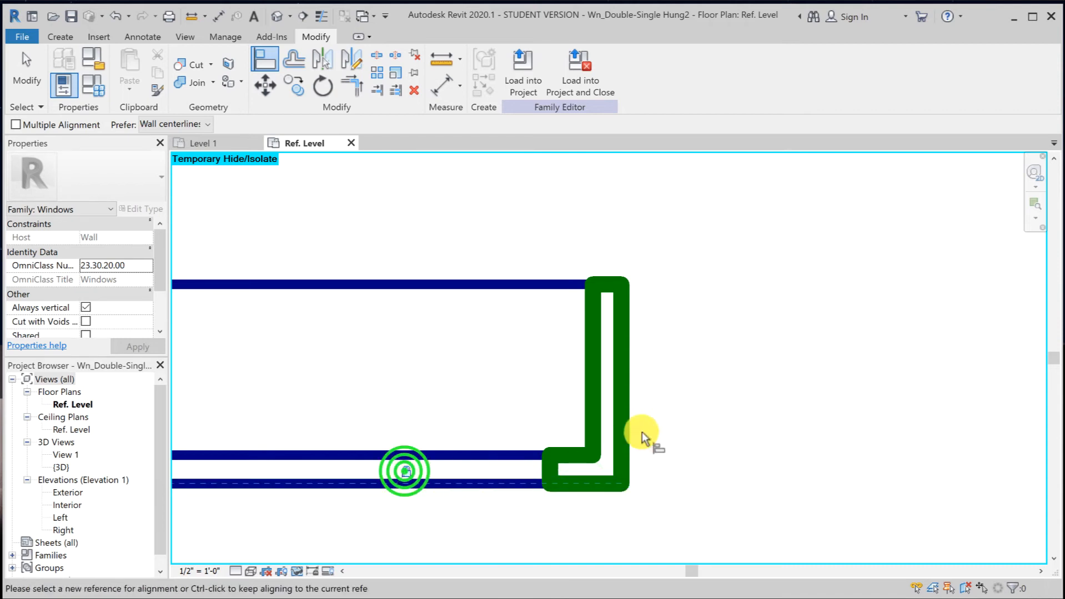
Load the window family with the aligned jamb outline into Project1, replacing the loaded version.
left_click(516, 78)
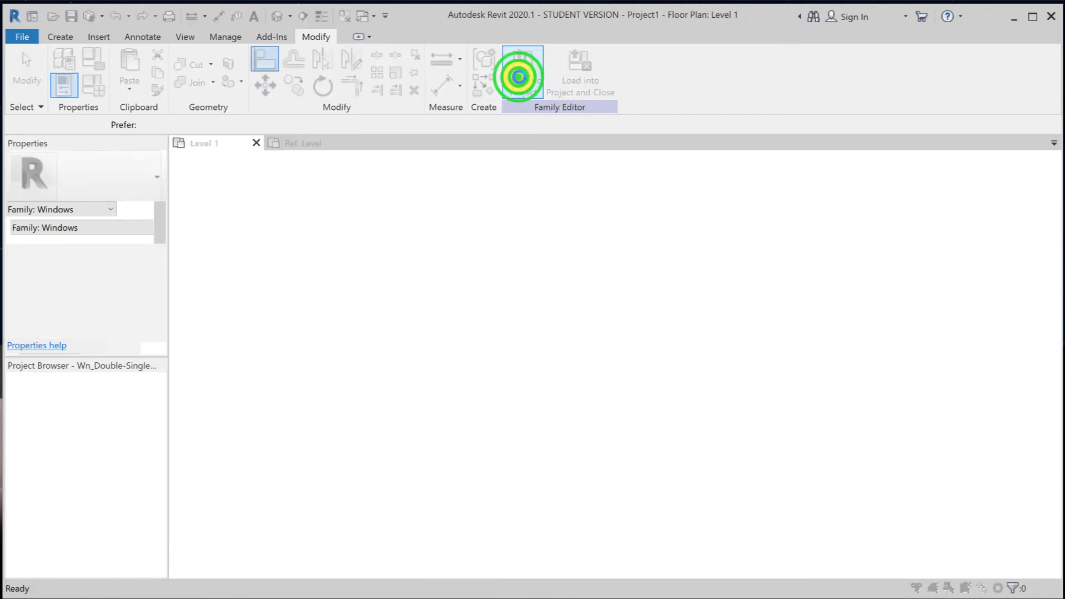
left_click(499, 309)
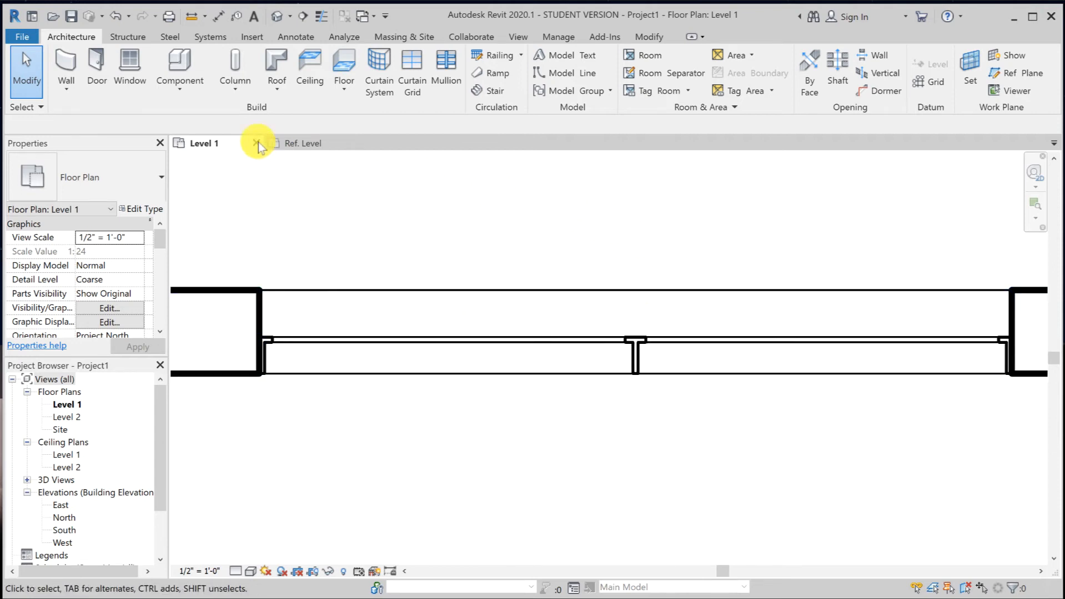
In the family's Ref. Level plan, draw a Frame/Mullion [projection] symbolic line along the upper frame edge from the right jamb to the center mullion.
left_click(303, 143)
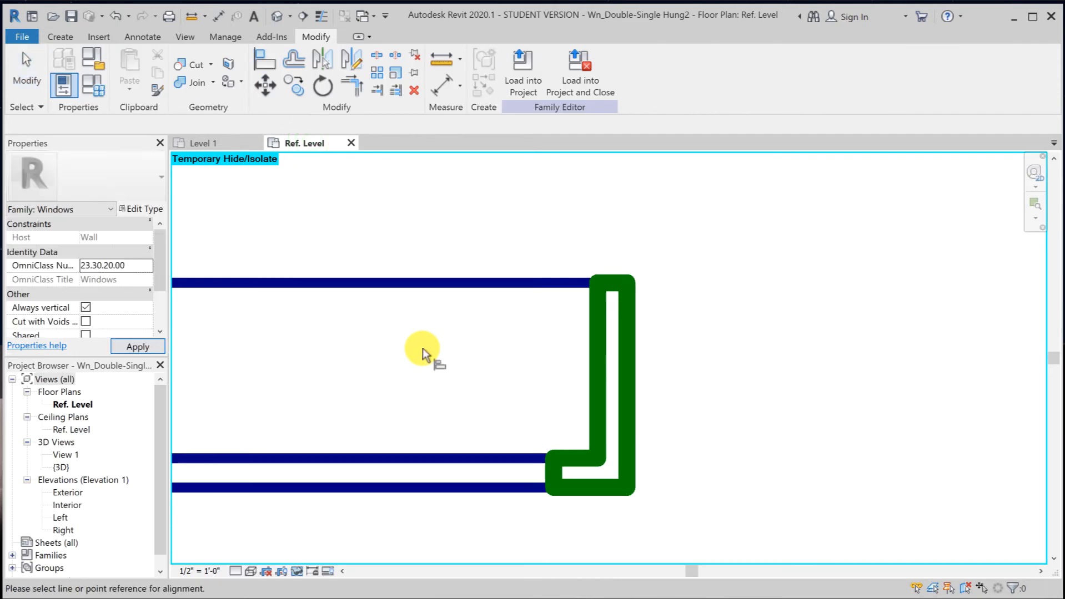
scroll(423, 347, "down", 3)
middle_click_drag(422, 347, 771, 364)
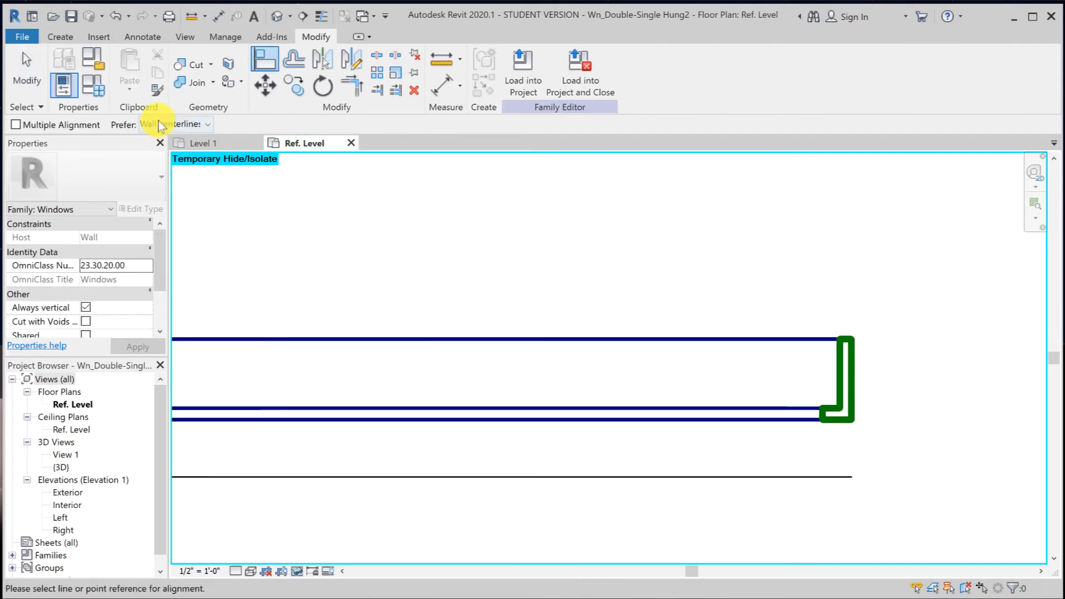
left_click(143, 38)
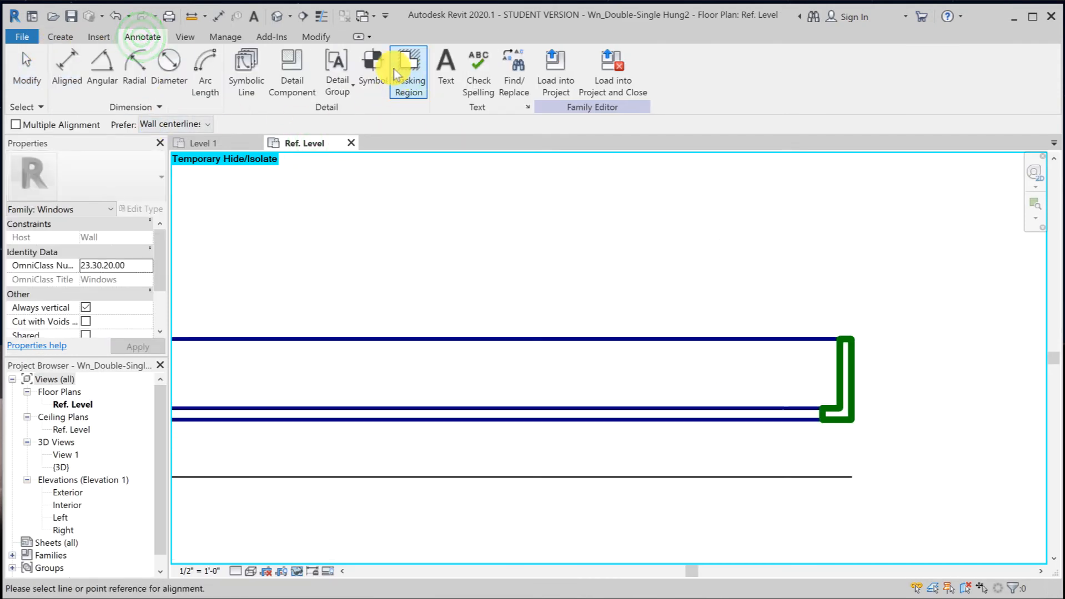
left_click(238, 66)
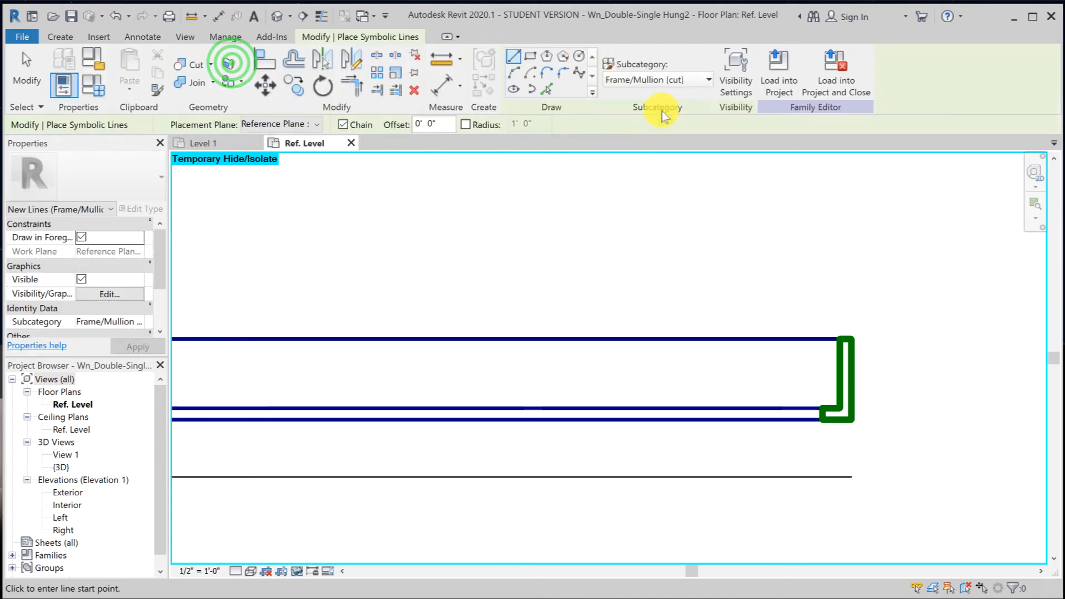
left_click(658, 81)
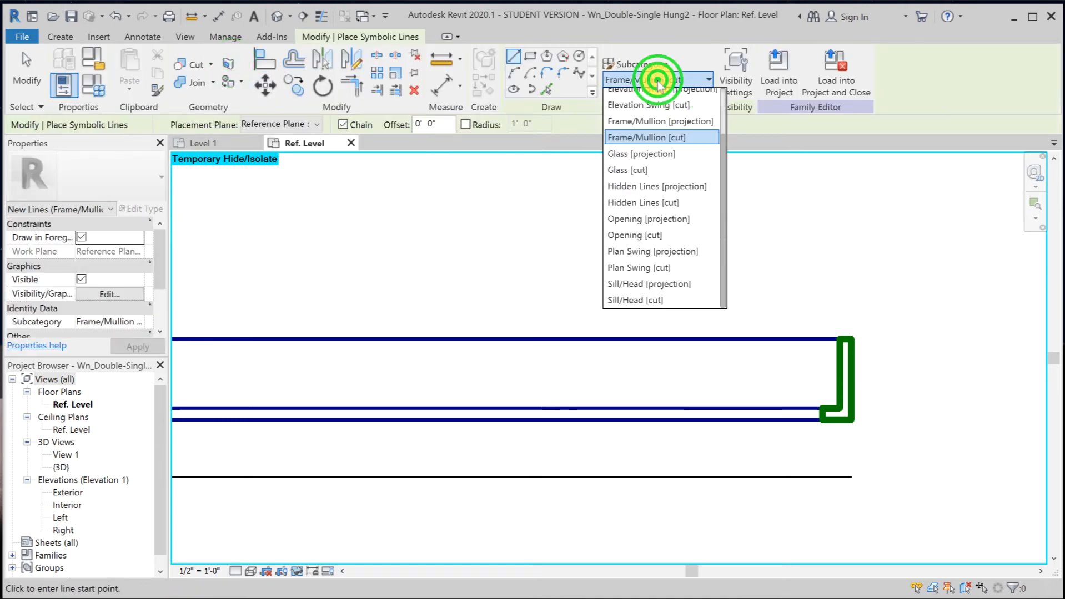
left_click(675, 127)
left_click(836, 336)
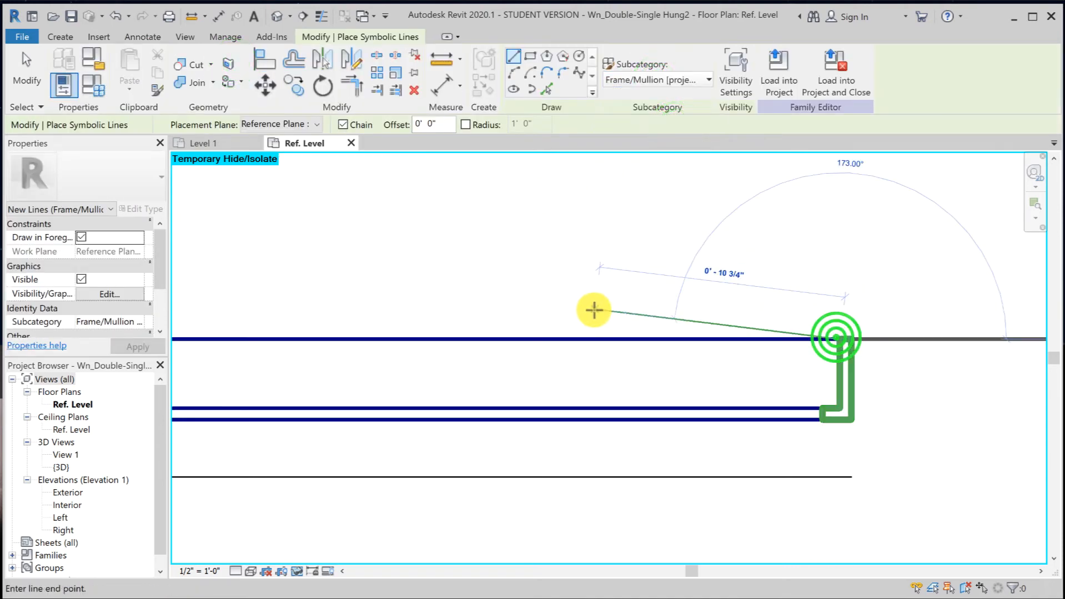
scroll(592, 306, "down", 1)
middle_click_drag(876, 336, 458, 331)
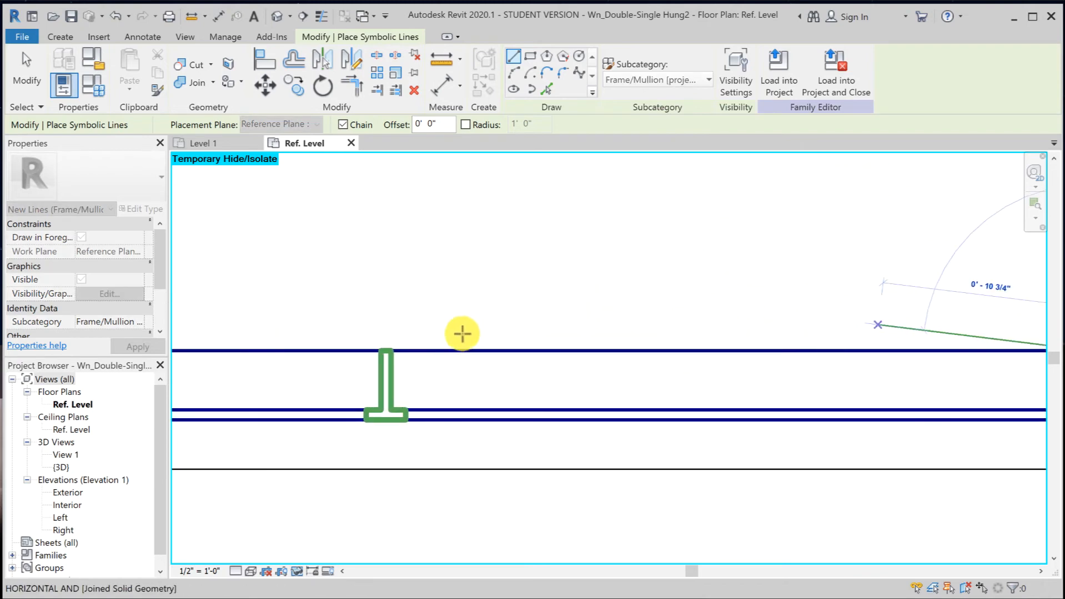
left_click(396, 351)
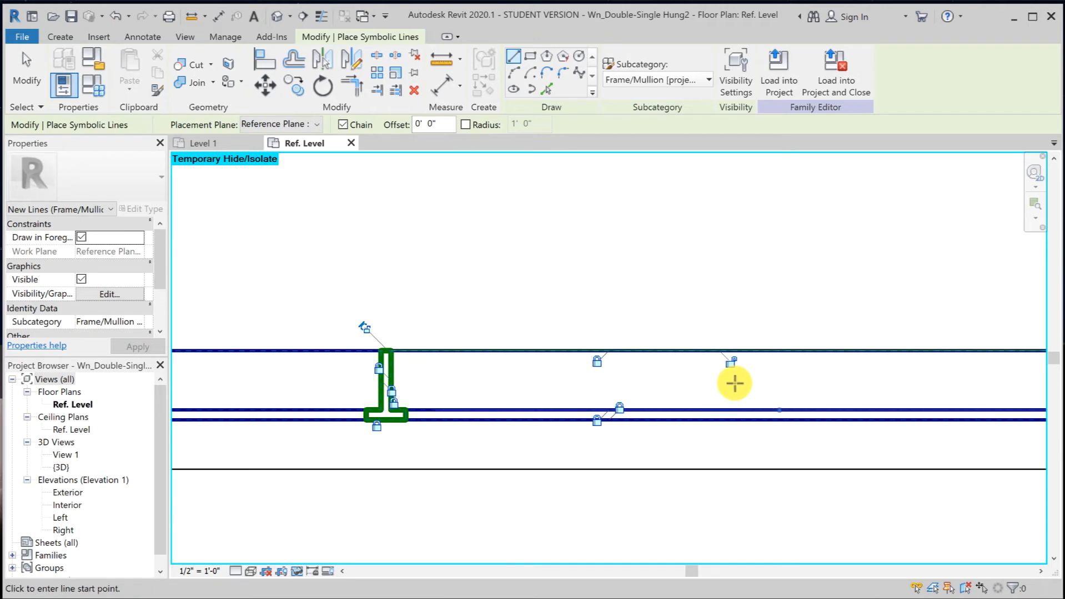
Draw two parallel symbolic lines, 2' - 9 3/4" long, between the feet of the center mullion and the right jamb.
left_click(408, 411)
scroll(651, 433, "down", 1)
middle_click_drag(650, 432, 421, 435)
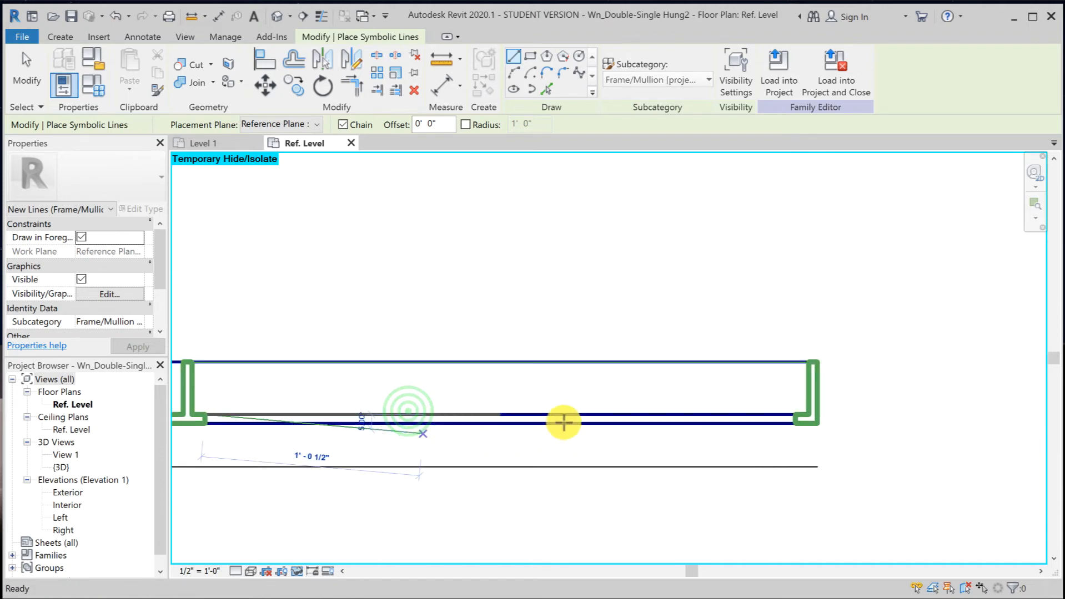
left_click(796, 415)
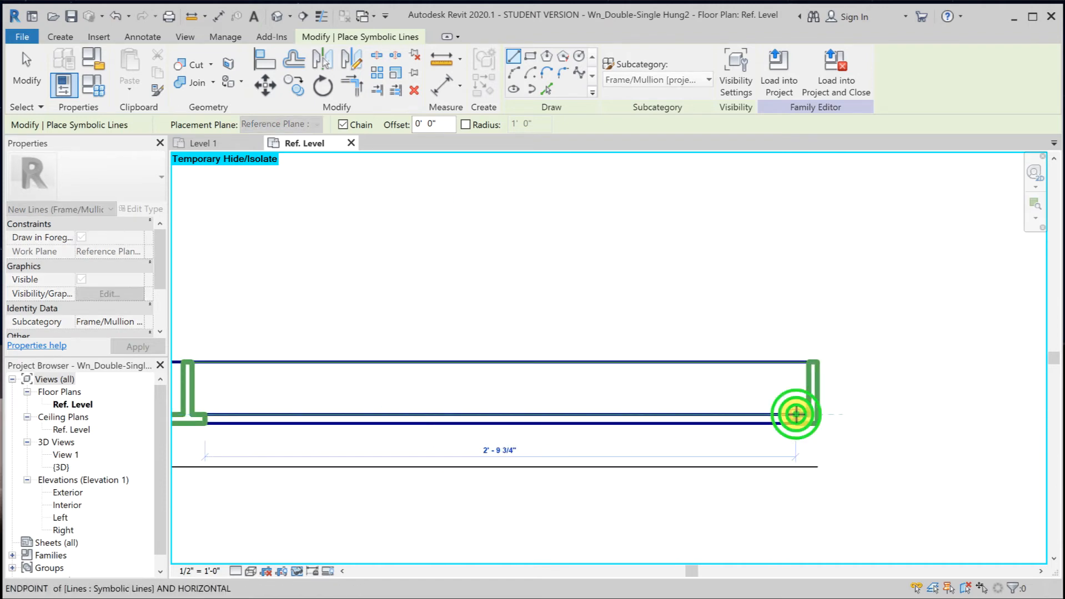
left_click(203, 423)
left_click(799, 423)
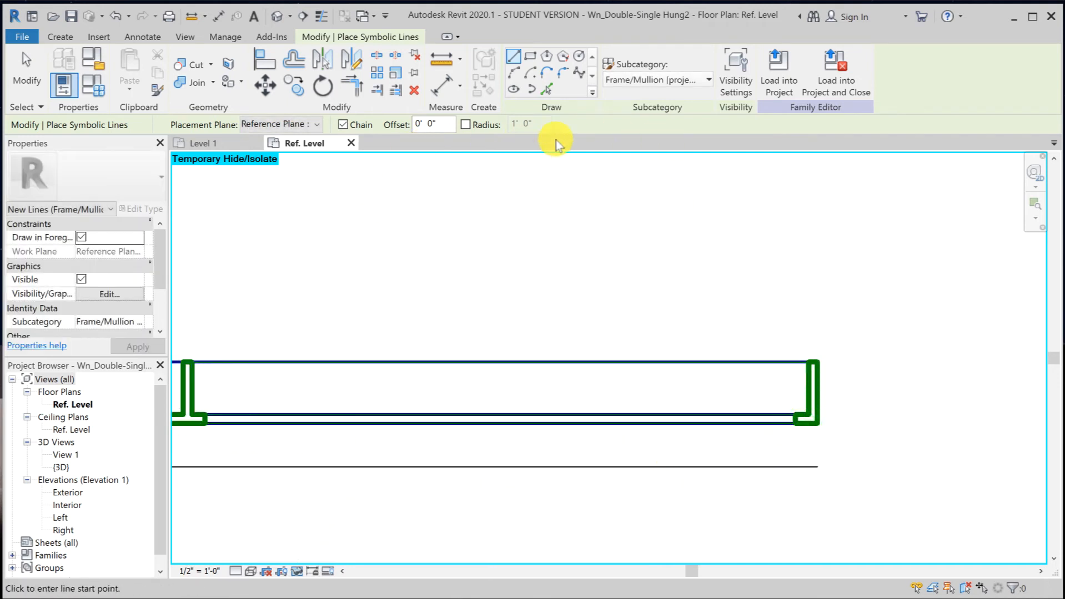
Reload the window family with the new right-half projection lines into Project1.
left_click(786, 71)
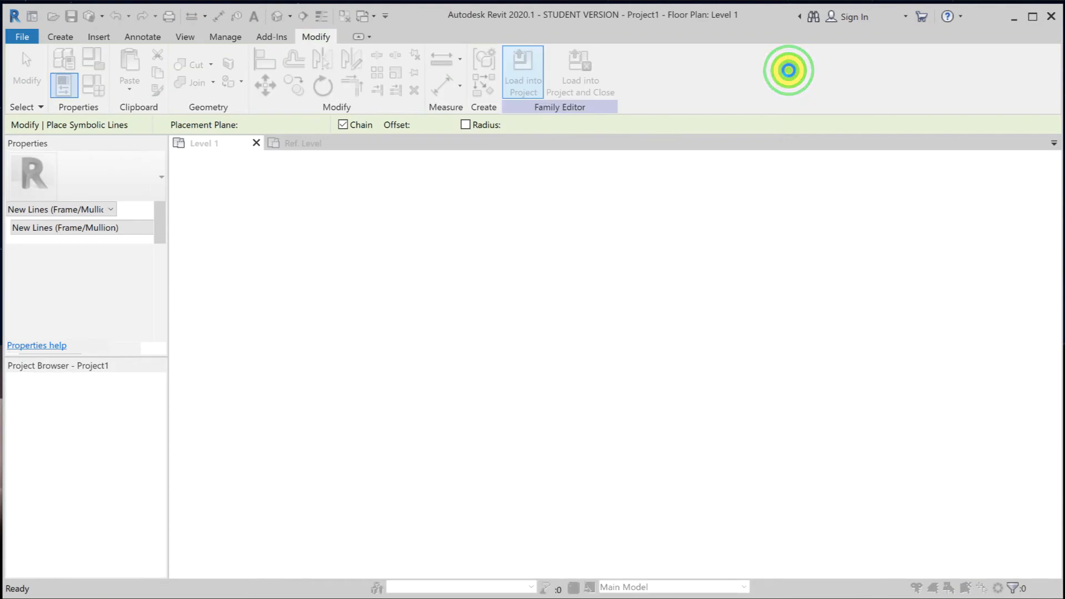
left_click(513, 310)
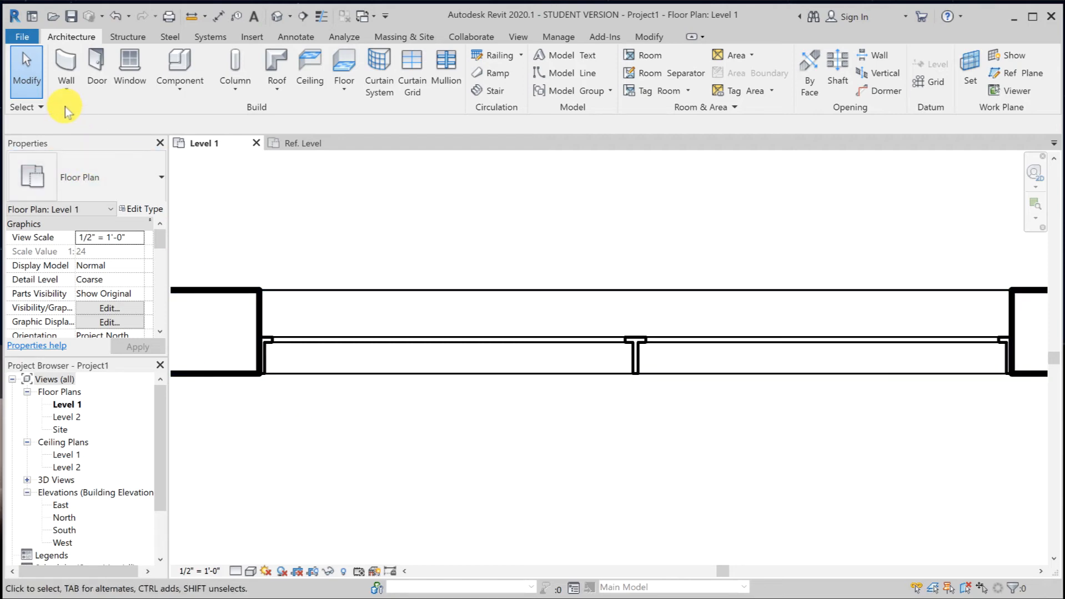
Reduce the Width in the type properties of the placed Wn_Double-Single Hung2 window.
left_click(151, 209)
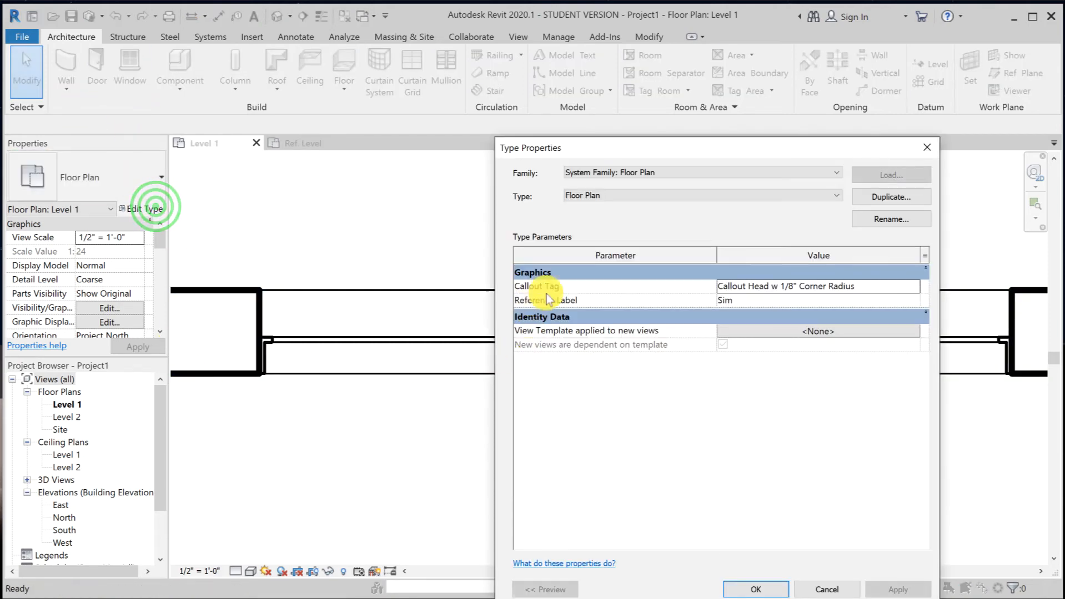
left_click(827, 590)
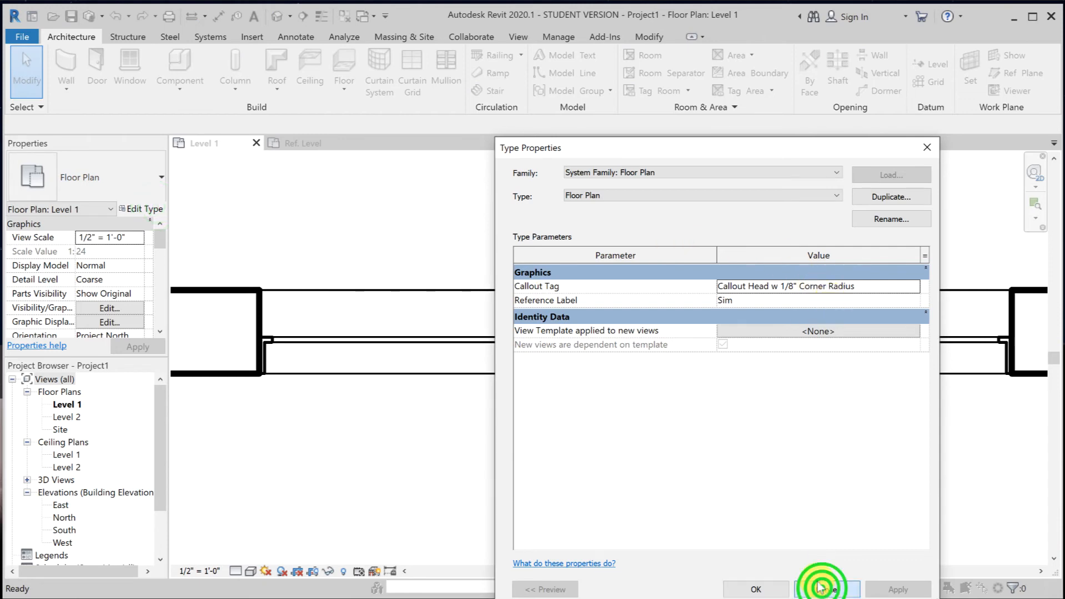
left_click(546, 344)
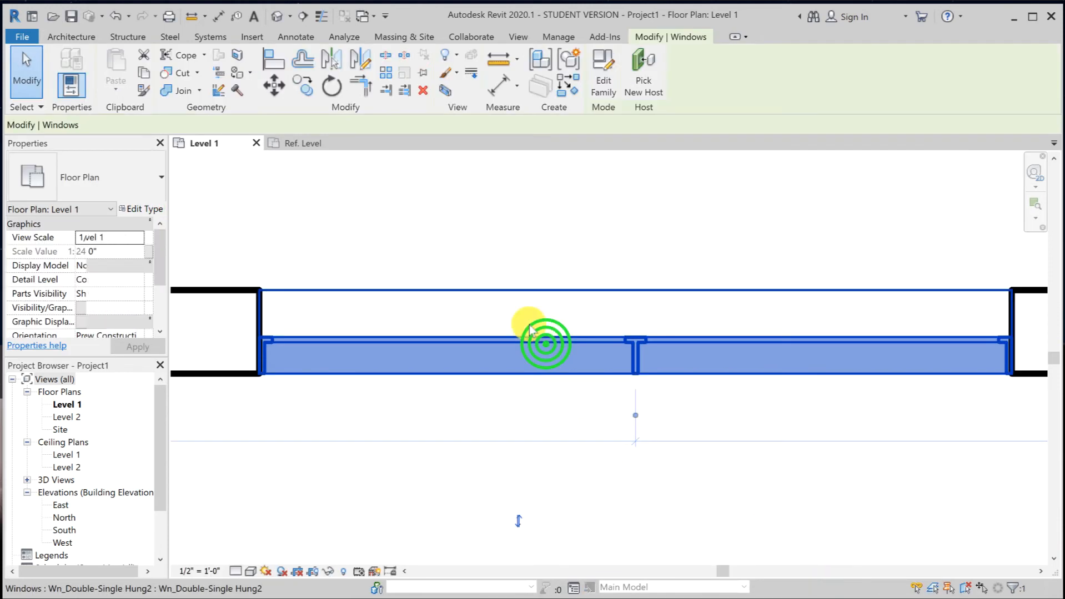
left_click(146, 209)
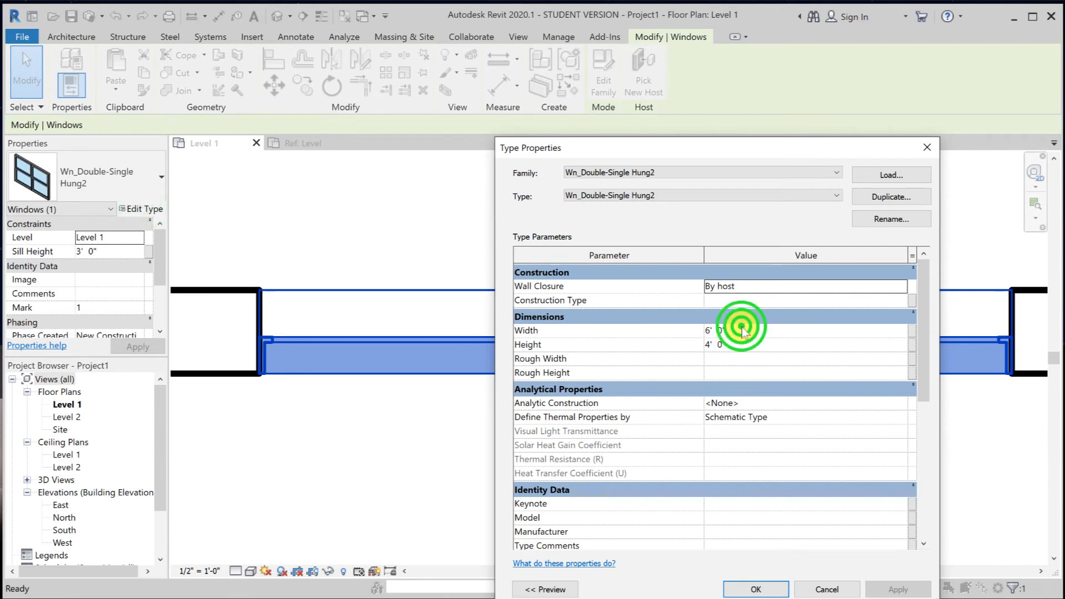
left_click(742, 331)
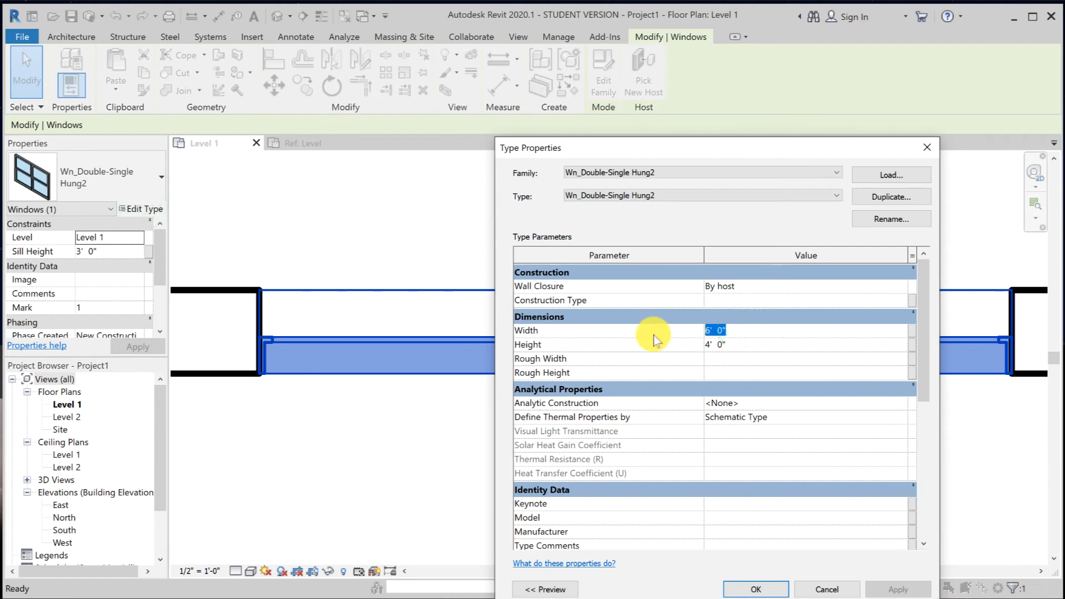
left_click(777, 591)
left_click(566, 522)
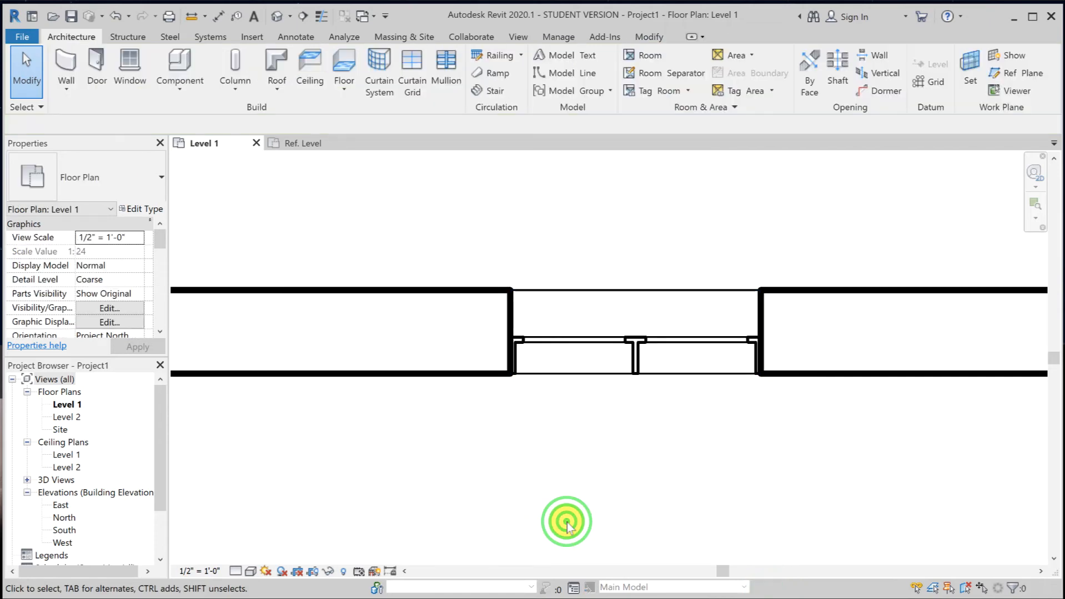
Back in the family's Ref. Level plan, draw a 2' - 11 1/4" symbolic line along the upper frame edge from the center mullion to the left jamb.
left_click(303, 143)
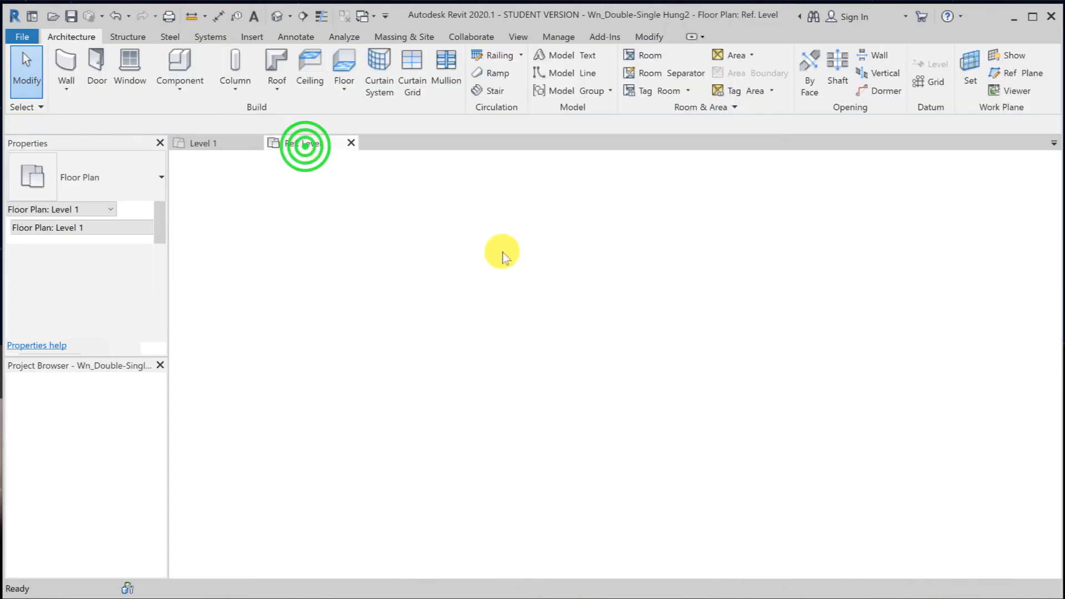
left_click(528, 380)
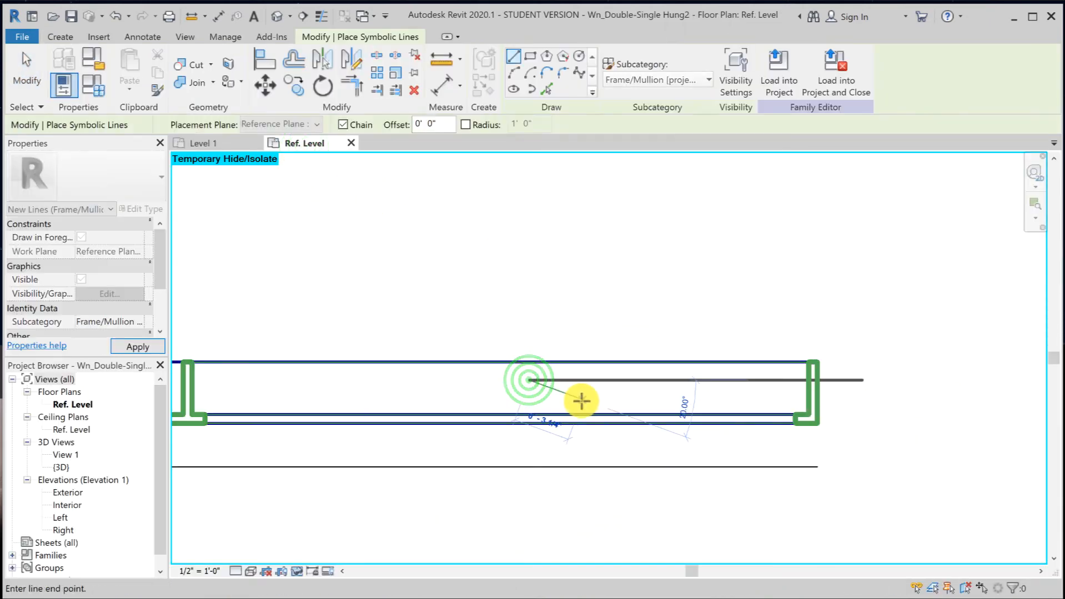
key("Escape")
scroll(513, 390, "down", 1)
middle_click_drag(516, 391, 905, 388)
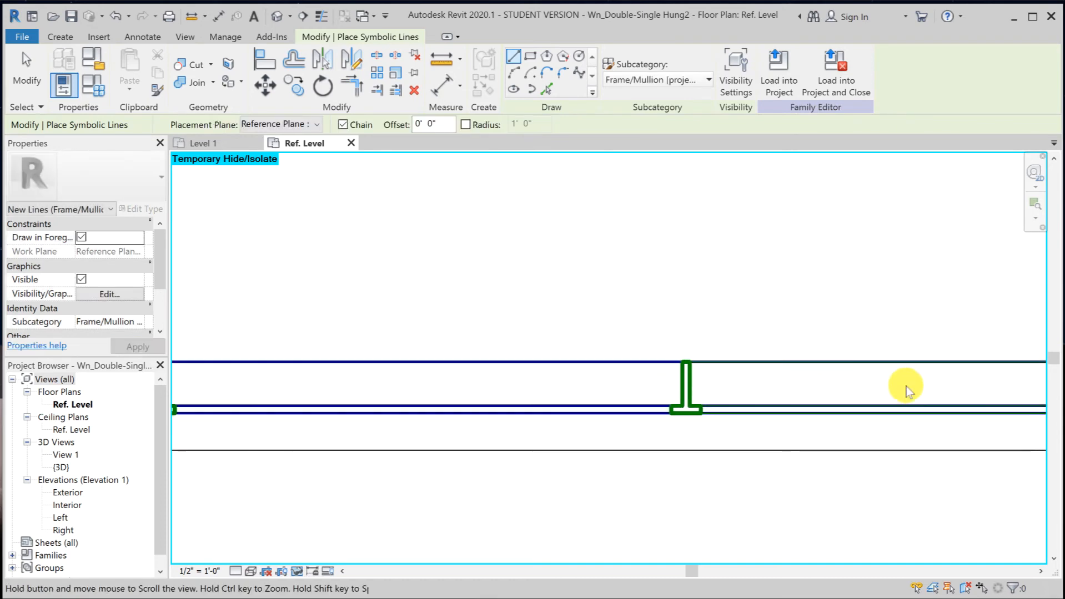
left_click(676, 361)
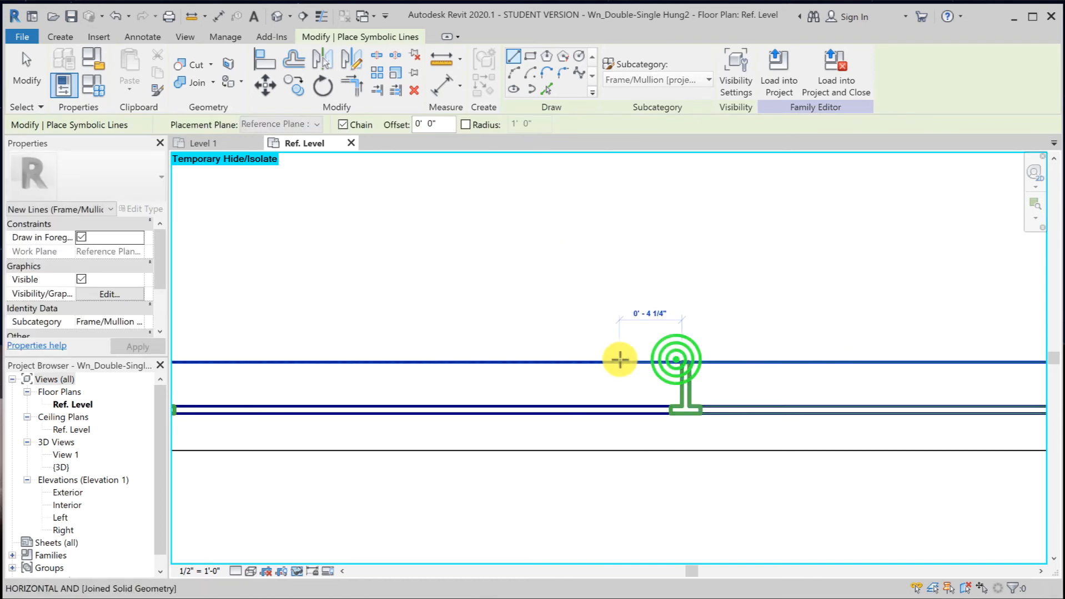
middle_click_drag(618, 362, 788, 381)
left_click(346, 372)
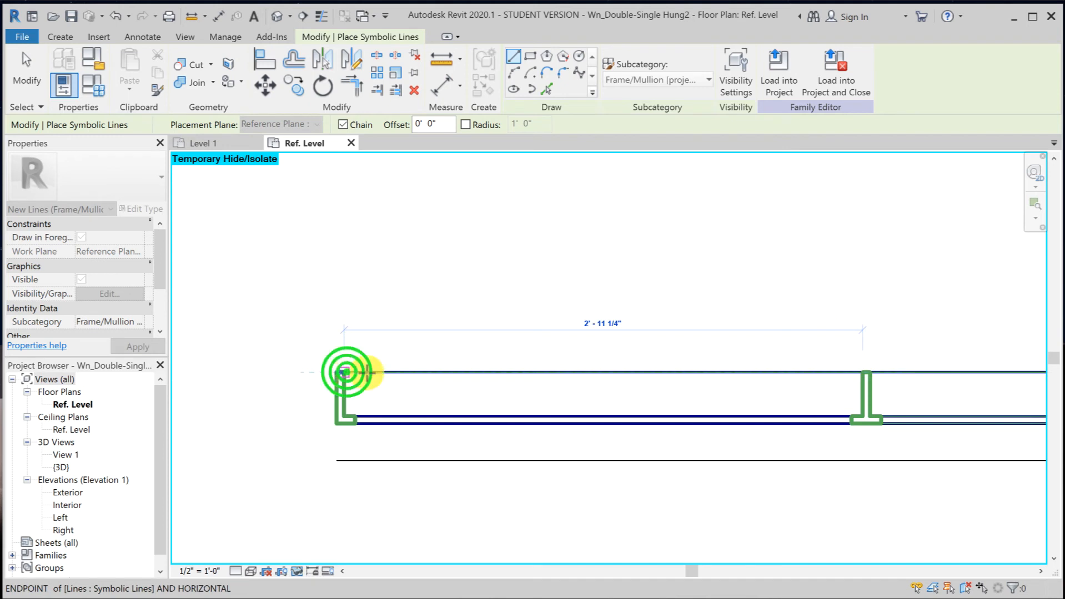
key("Escape")
Draw two parallel Frame/Mullion [projection] symbolic lines between the feet of the left jamb and the center mullion.
left_click(353, 417)
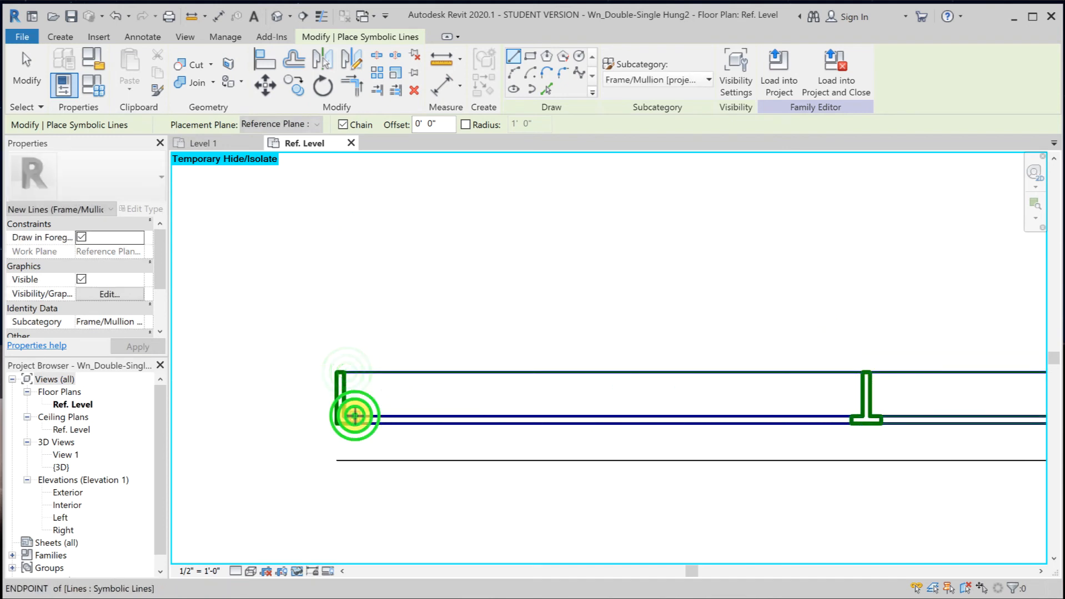
left_click(852, 418)
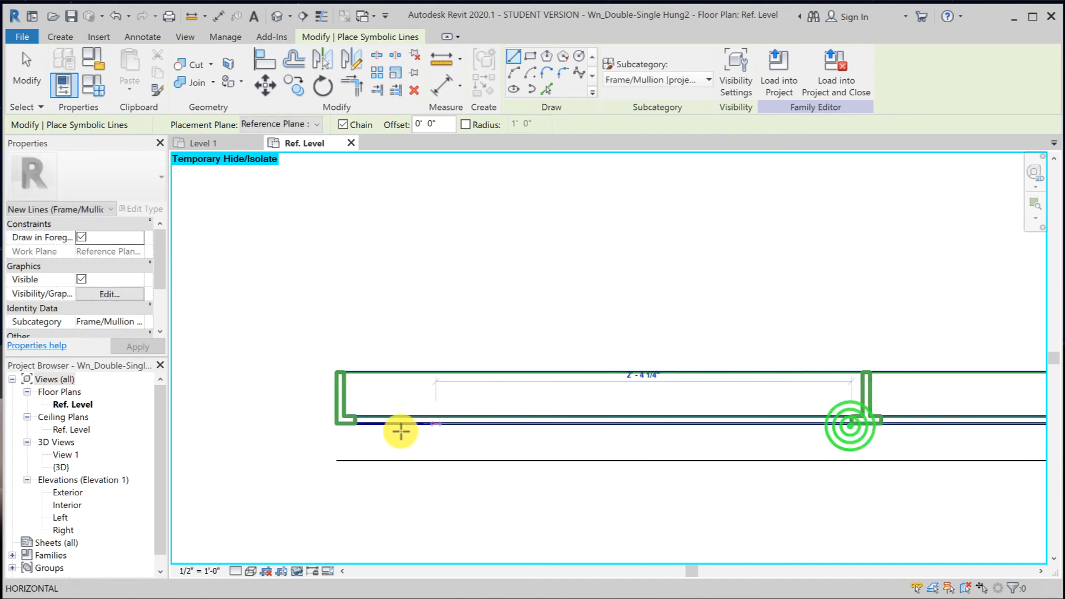
left_click(358, 427)
key("Escape")
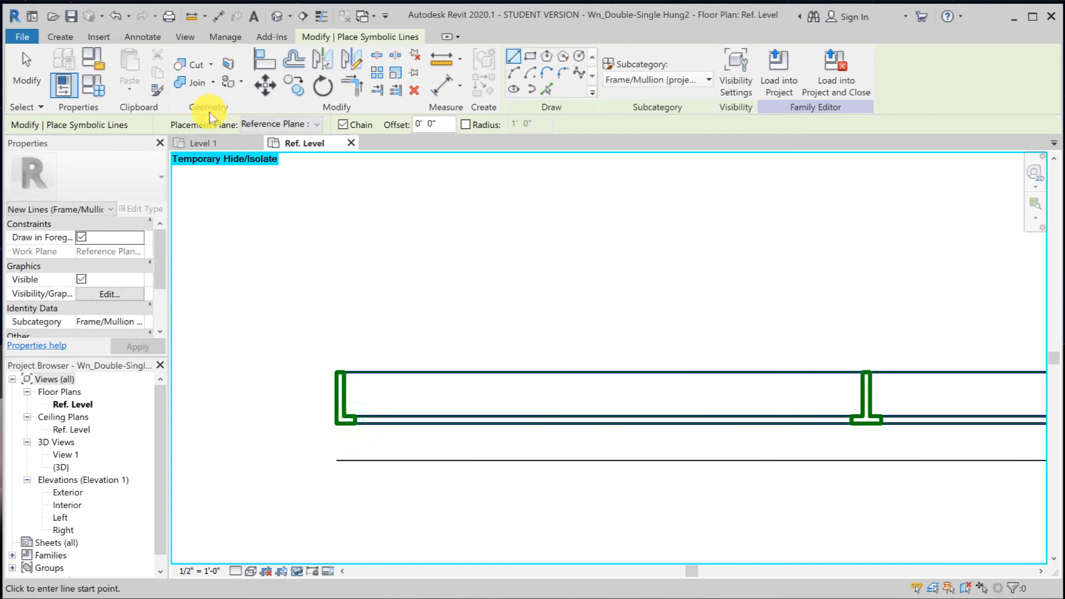
Flex the window family by setting its Width to 2' 0" in the family types.
left_click(98, 87)
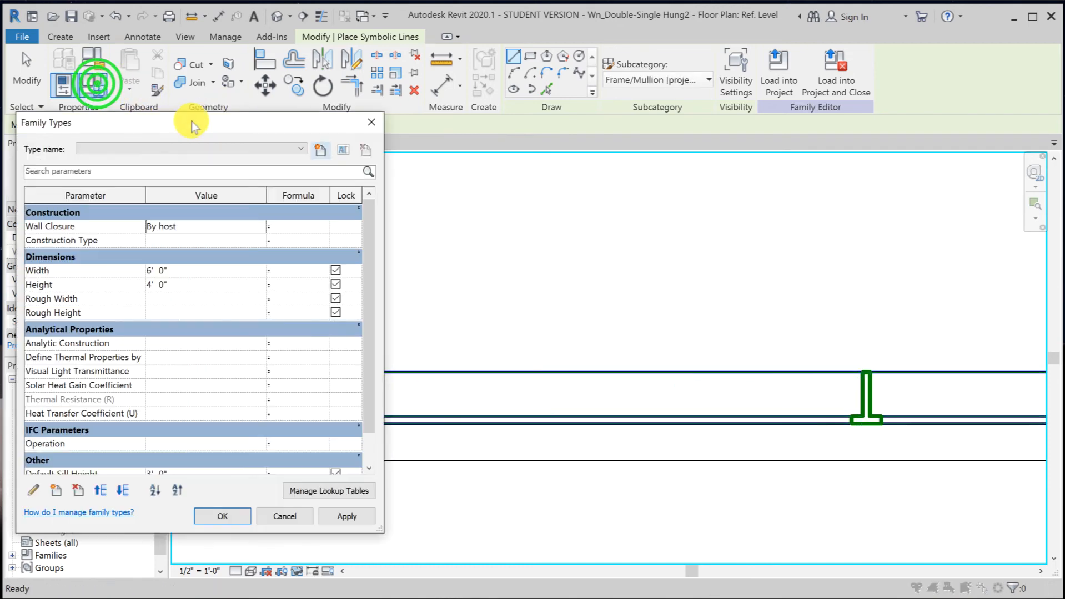
double_click(170, 271)
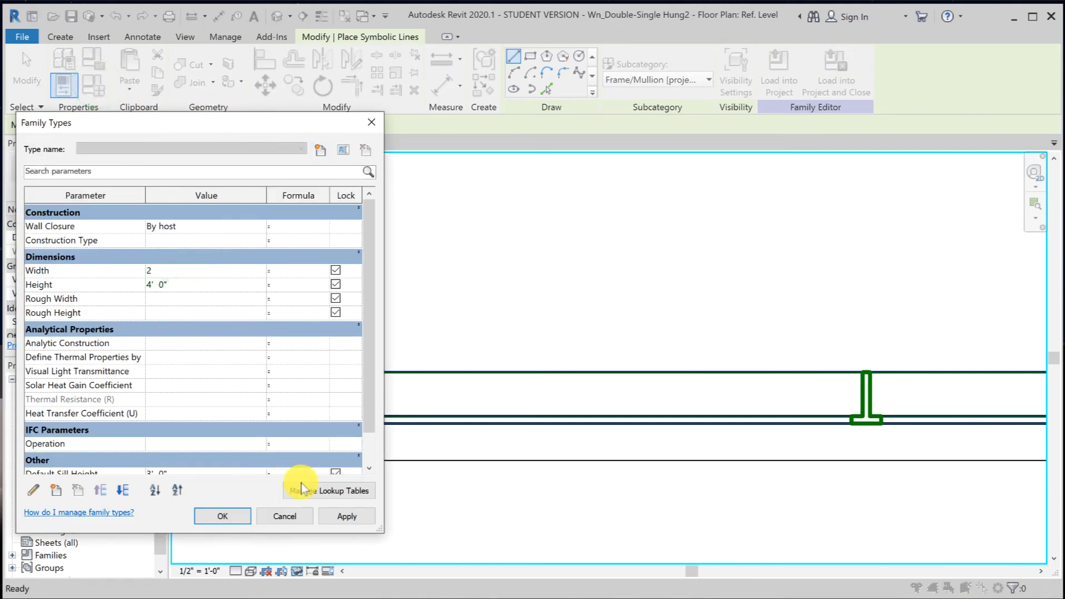
left_click(347, 515)
left_click(559, 245)
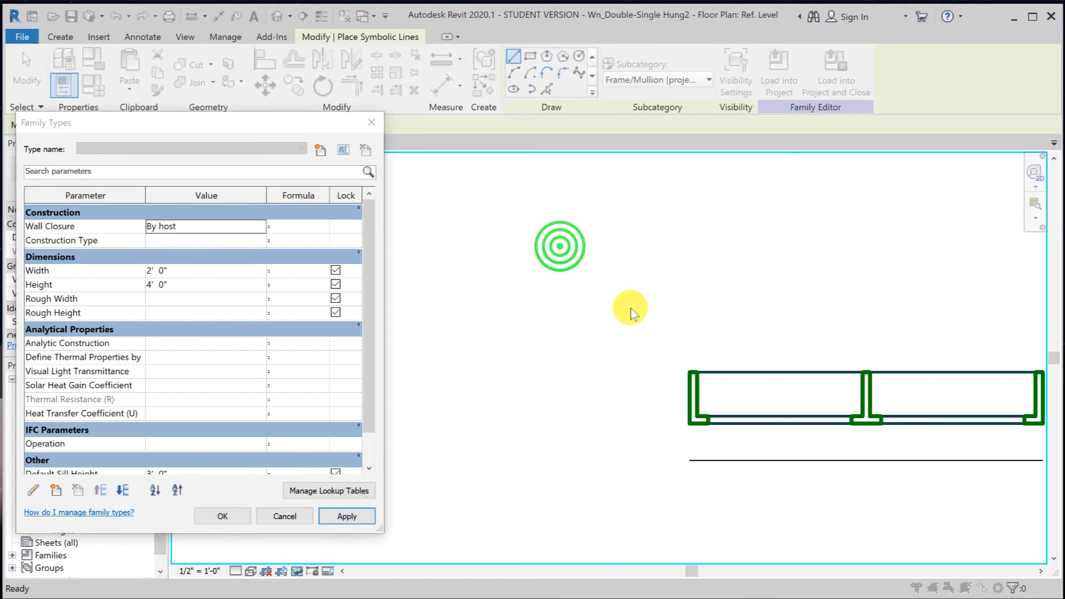
left_click(223, 510)
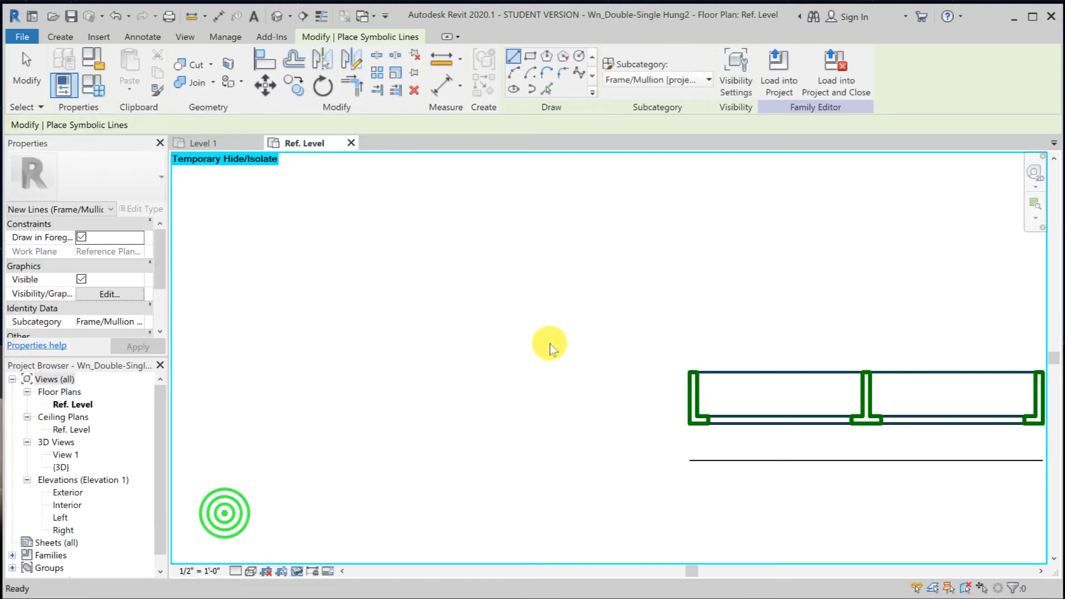
Restore the family's Width to 6' 0" and reload the window family into Project1.
left_click(93, 86)
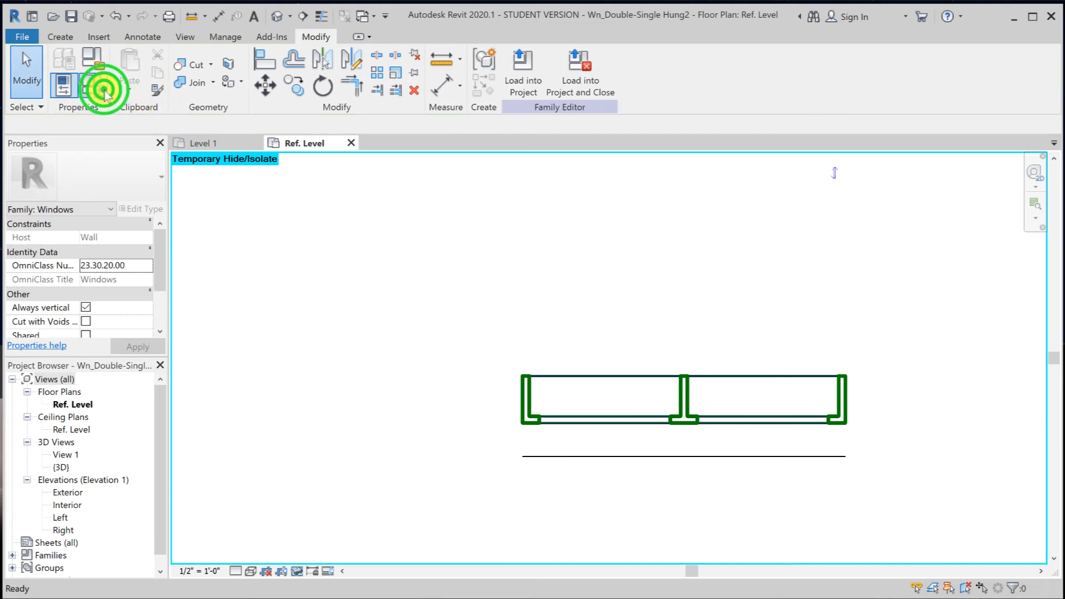
left_click(168, 270)
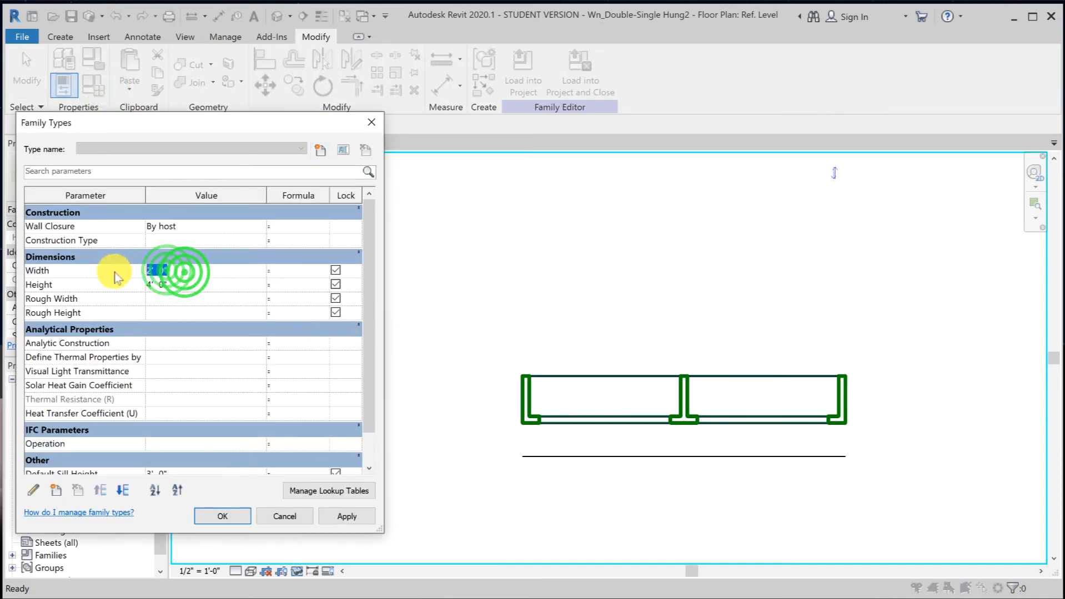
left_click(223, 516)
left_click(522, 77)
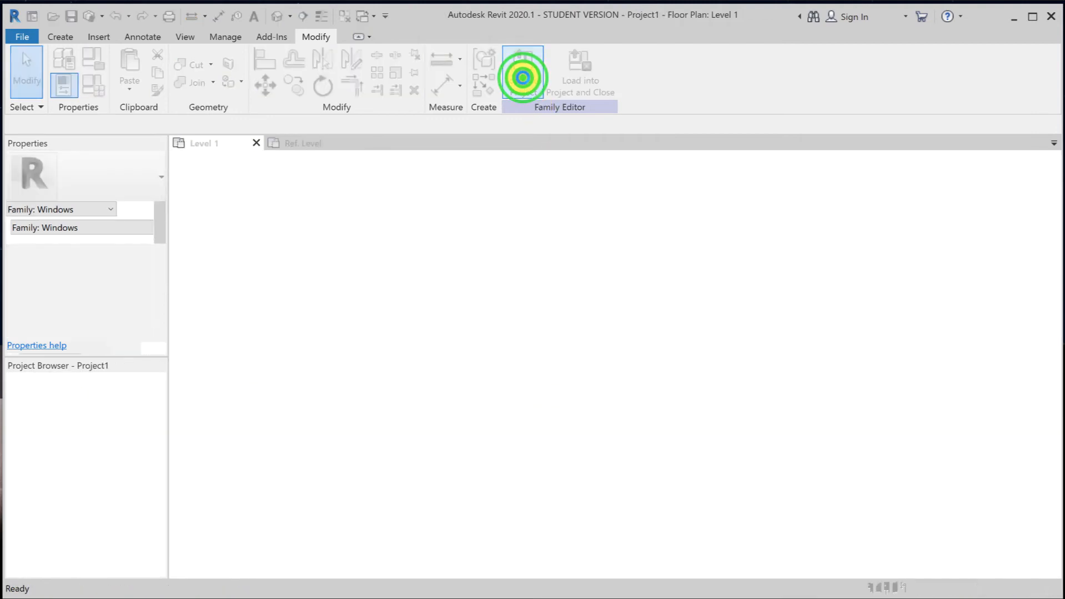
left_click(494, 305)
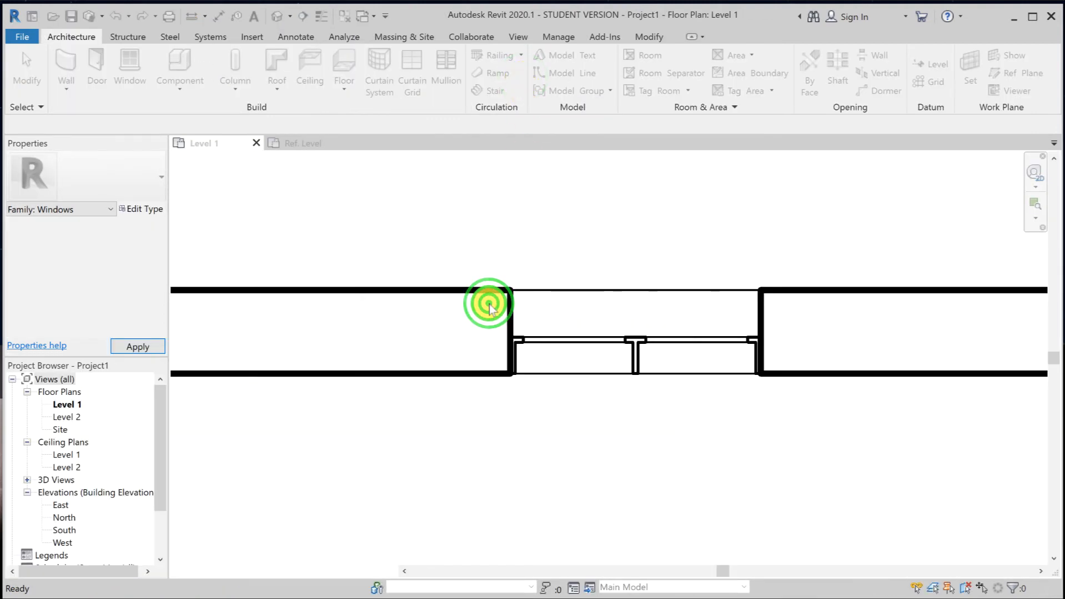
Set the Width of the placed Wn_Double-Single Hung2 window to 6' 0" in its type properties.
left_click(532, 339)
left_click(142, 209)
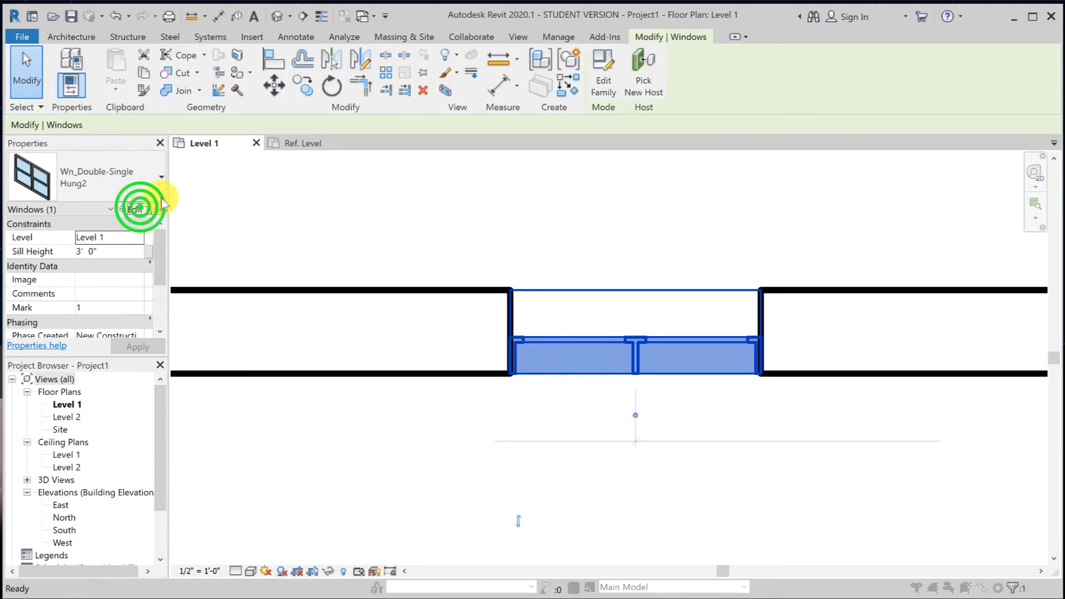
left_click(744, 332)
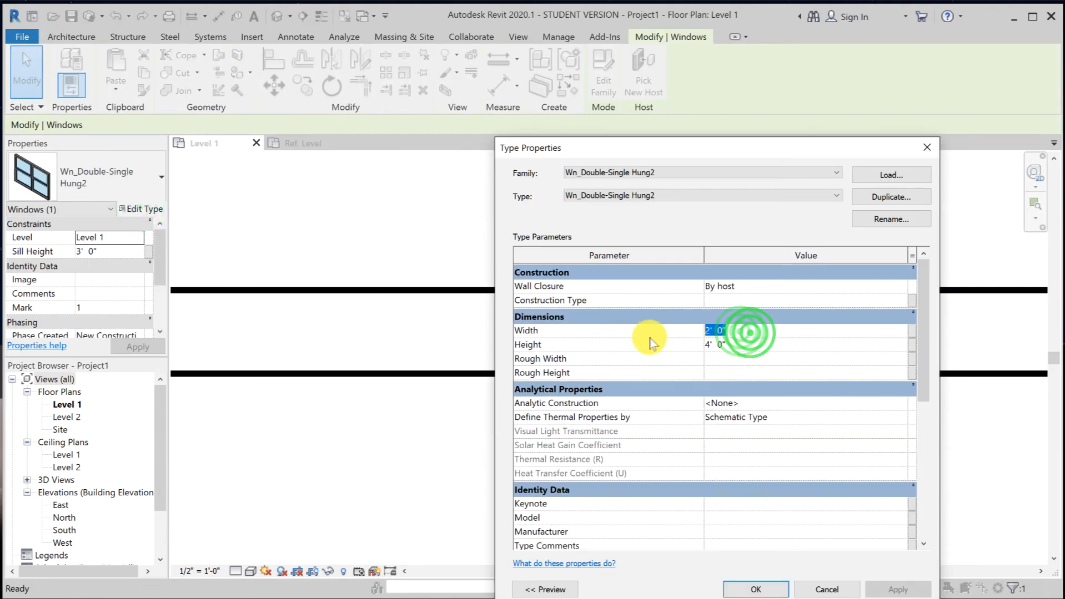
type("6")
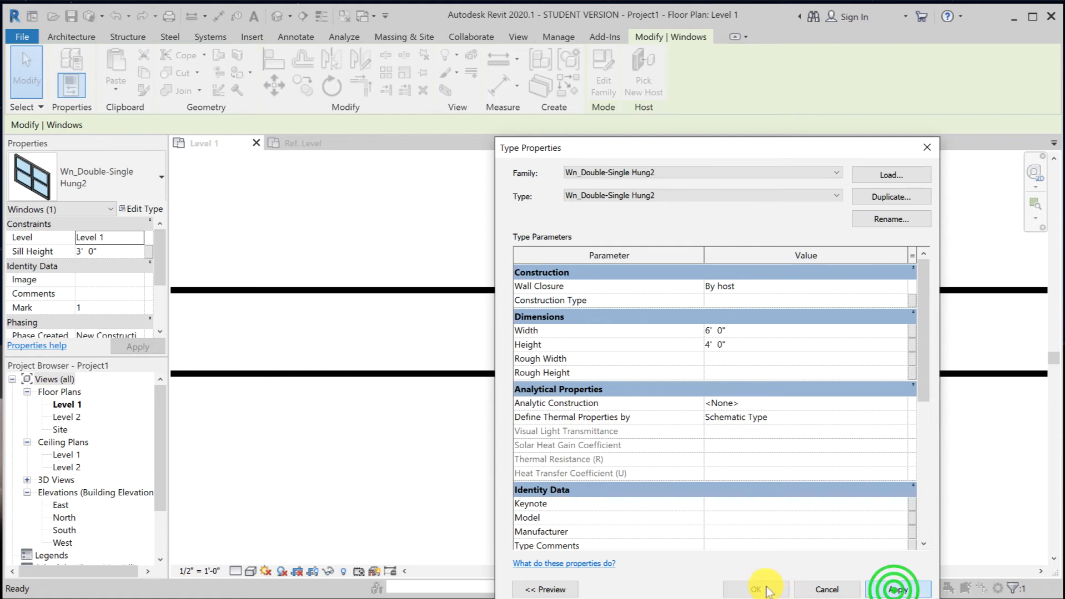
left_click(765, 589)
left_click(491, 453)
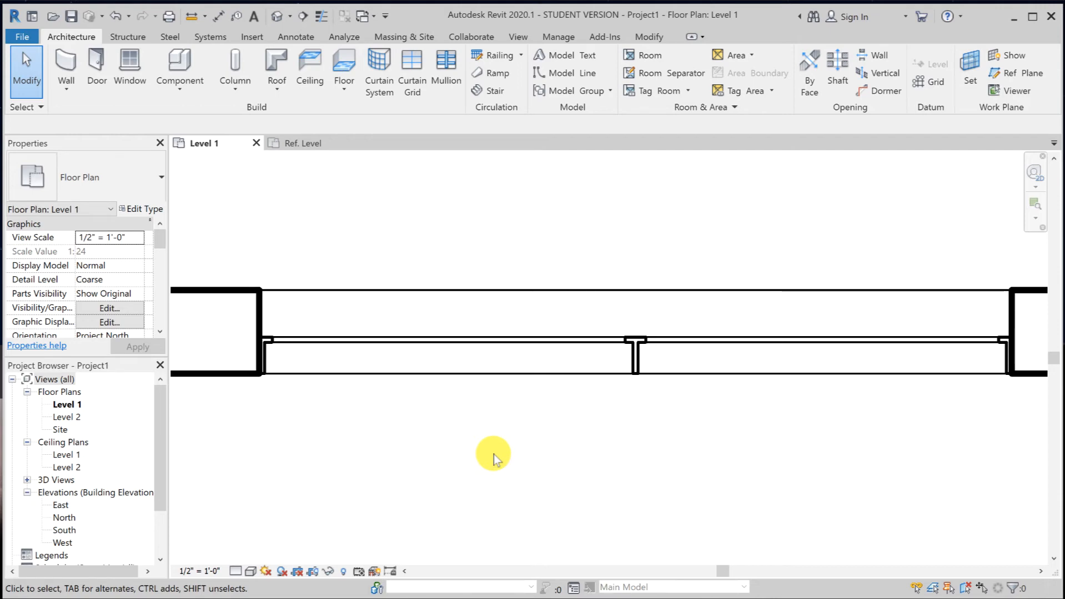
Return to the family's Ref. Level plan and reset the temporary hide/isolate.
left_click(308, 147)
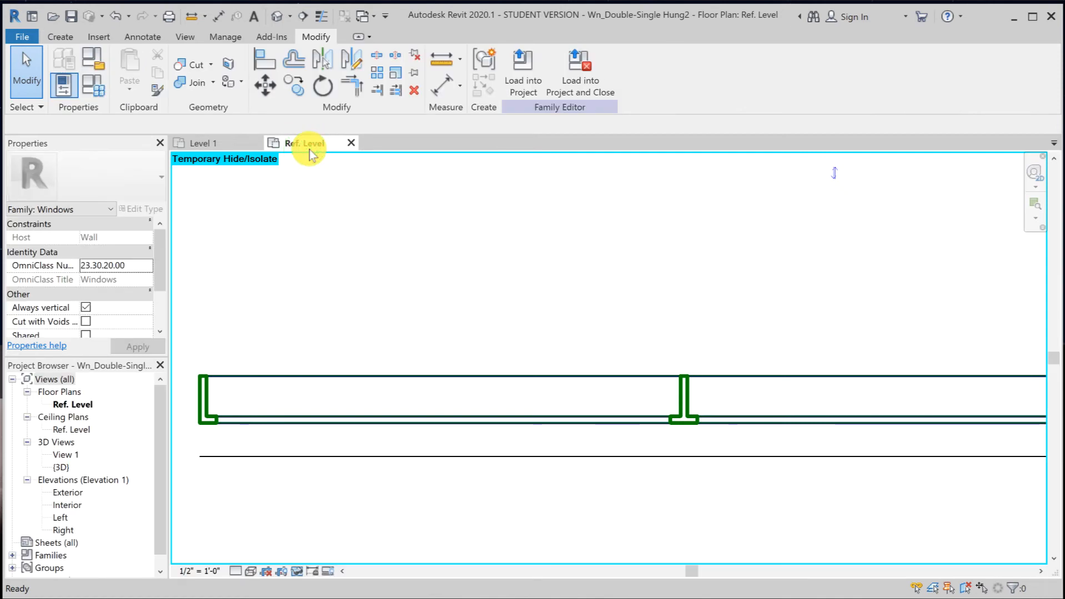
left_click(297, 571)
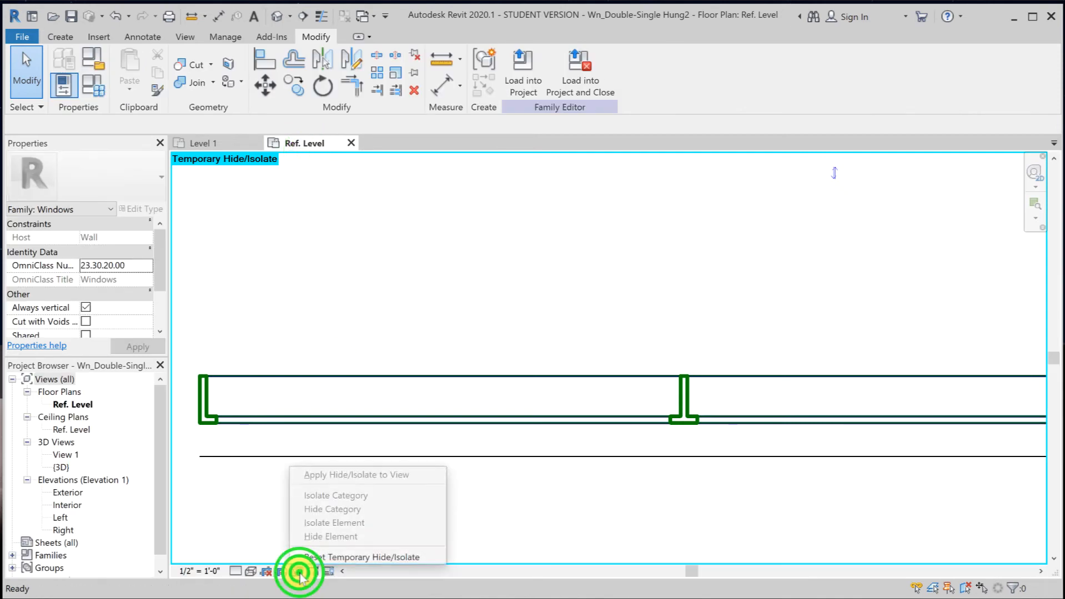
left_click(334, 557)
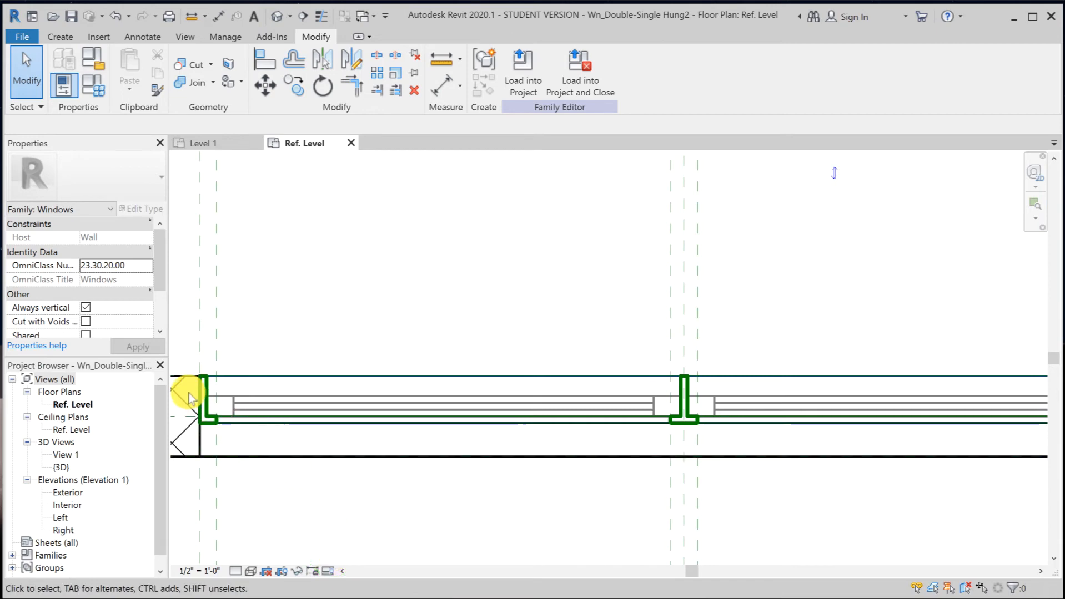
left_click_drag(186, 390, 744, 485)
scroll(744, 485, "down", 1)
middle_click_drag(744, 486, 651, 497)
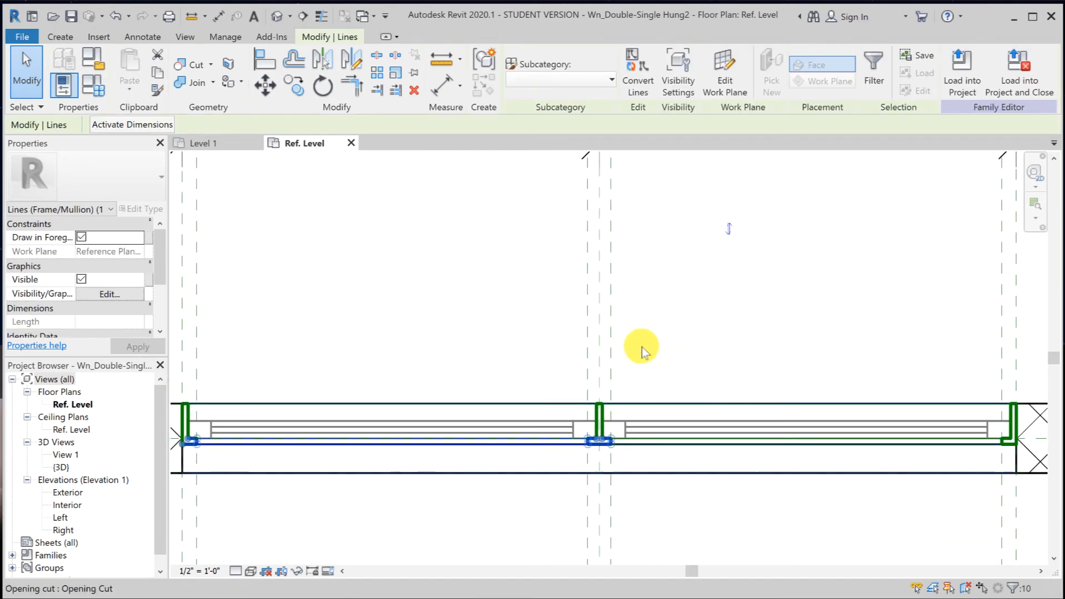
left_click(636, 329)
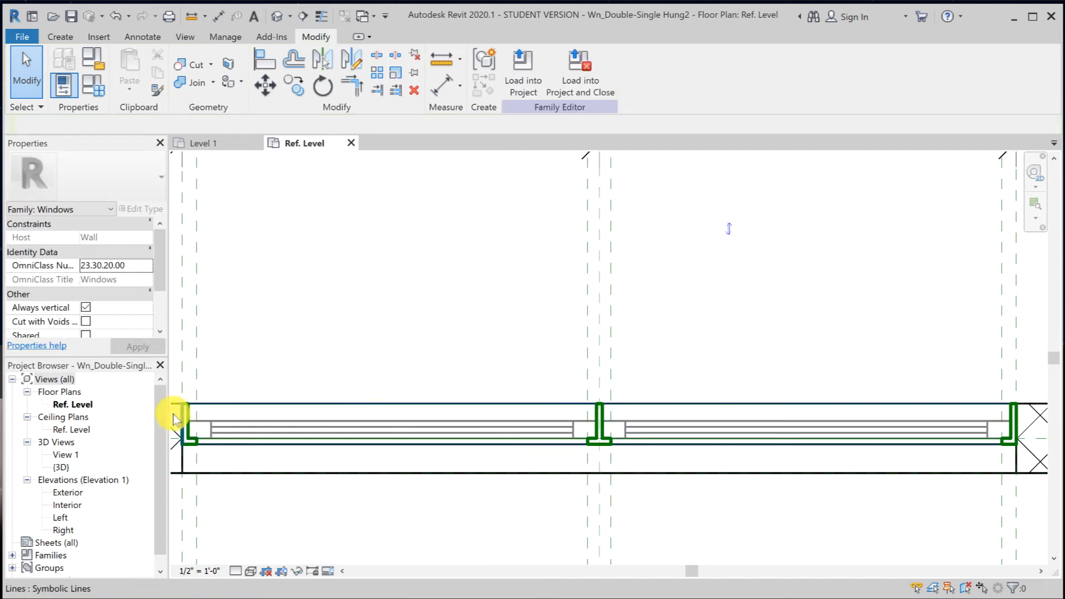
Select the elements within the window frame, filter out Lines (Frame/Mullion), and temporarily isolate the two Windows extrusions.
left_click_drag(173, 416, 1050, 444)
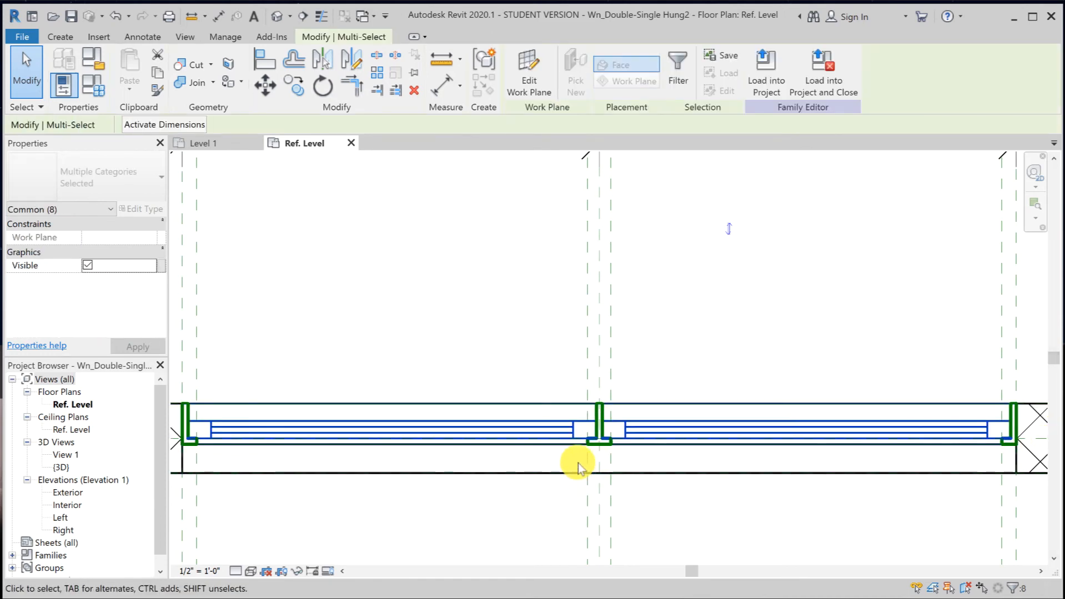
left_click(1009, 589)
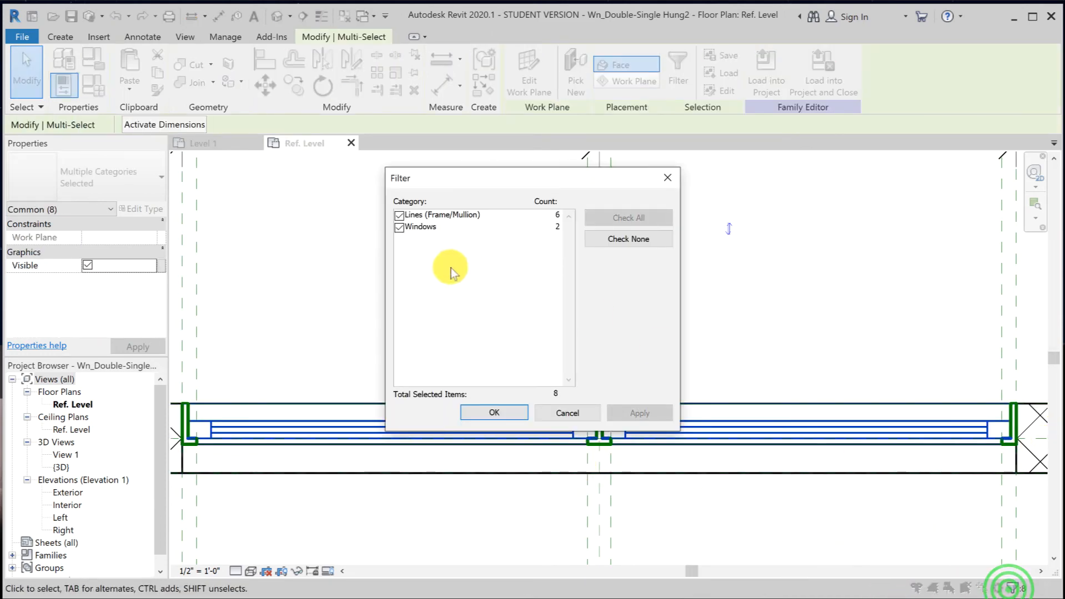
left_click(399, 214)
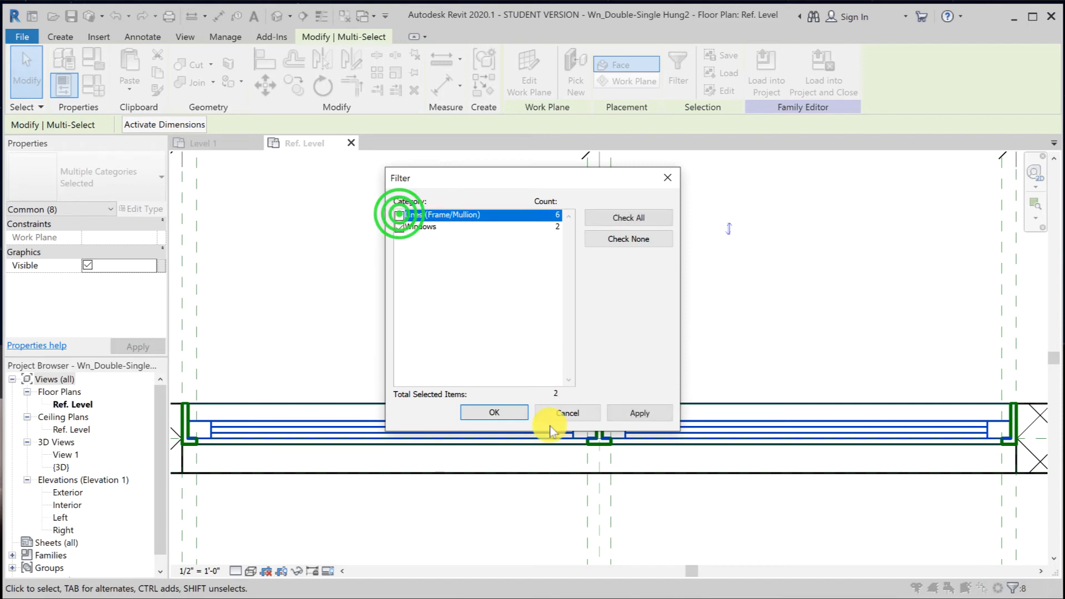
left_click(510, 413)
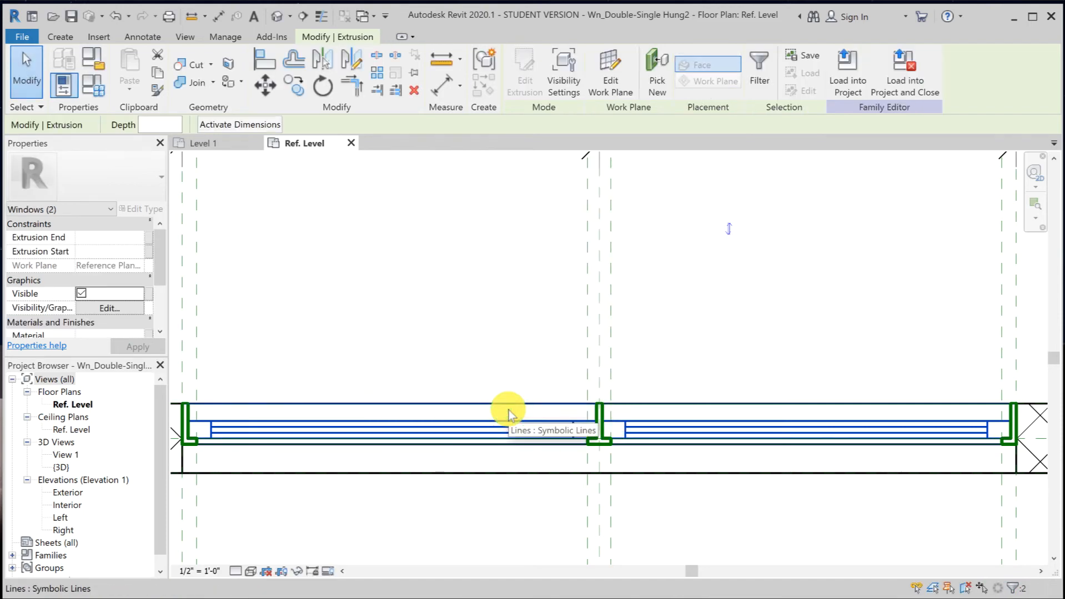
left_click(296, 571)
left_click(340, 523)
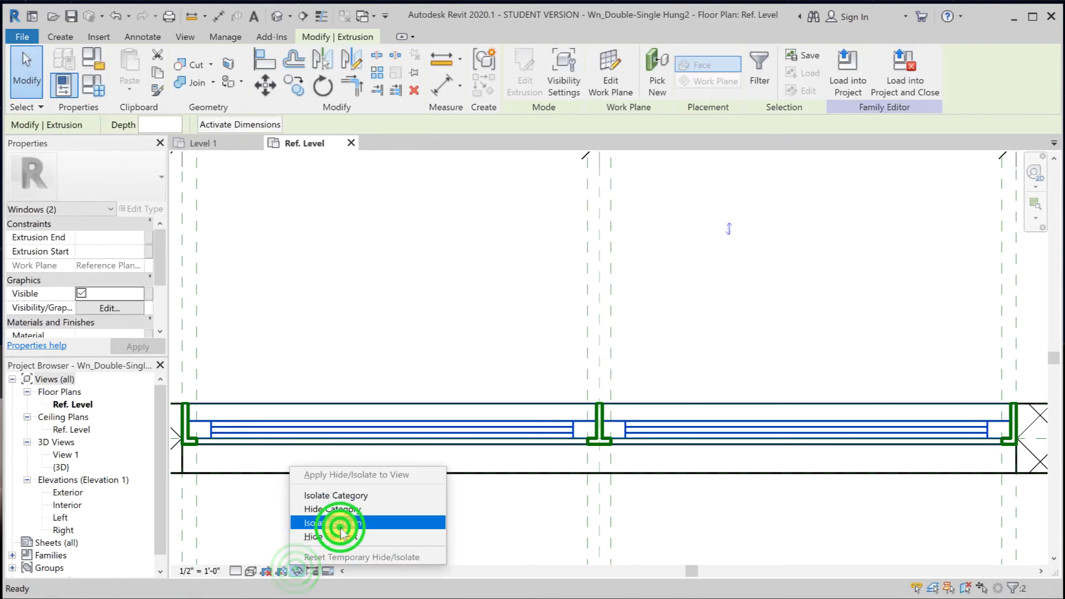
left_click(468, 307)
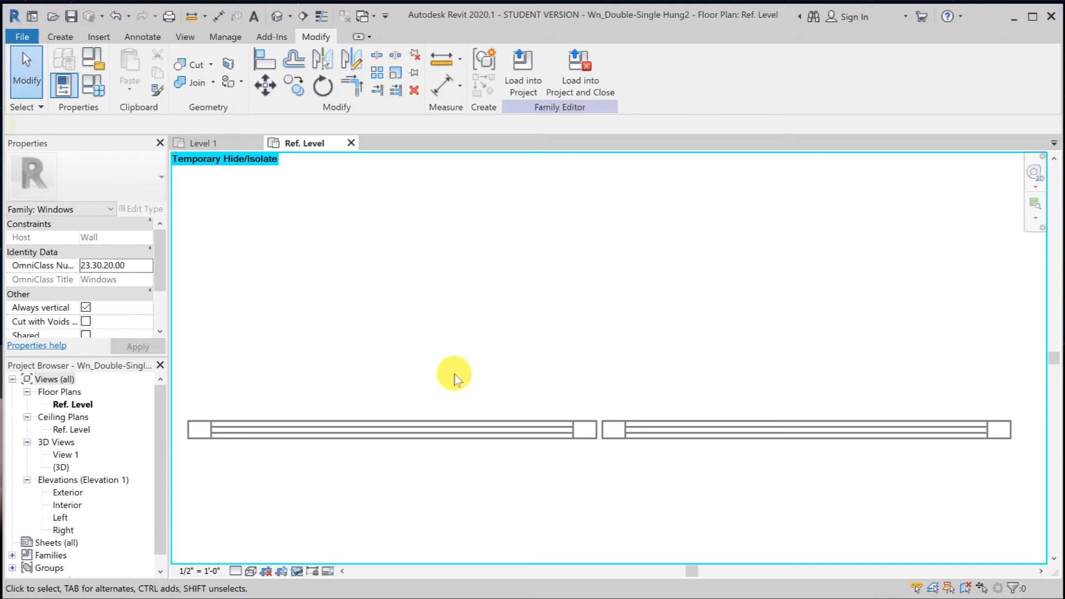
Temporarily hide the glass extrusion that runs through both sashes.
left_click(442, 426)
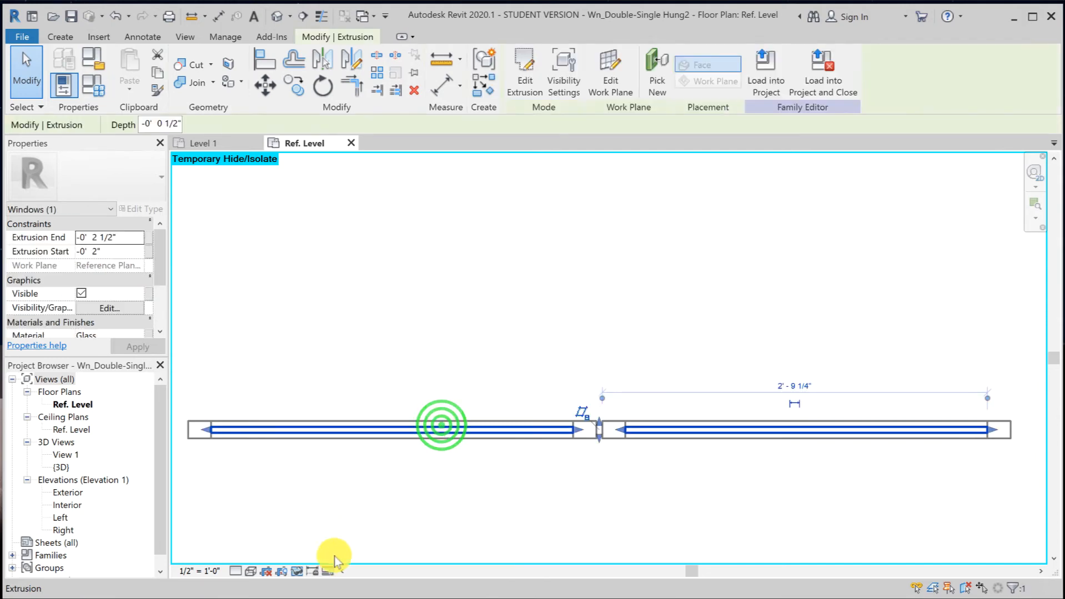
left_click(298, 572)
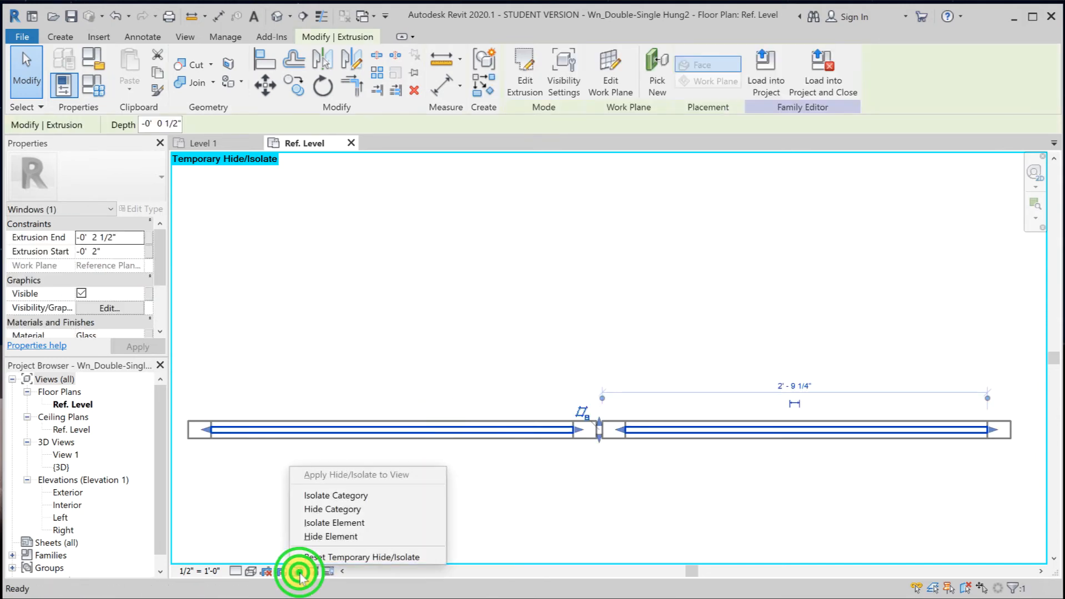
left_click(332, 536)
left_click(565, 524)
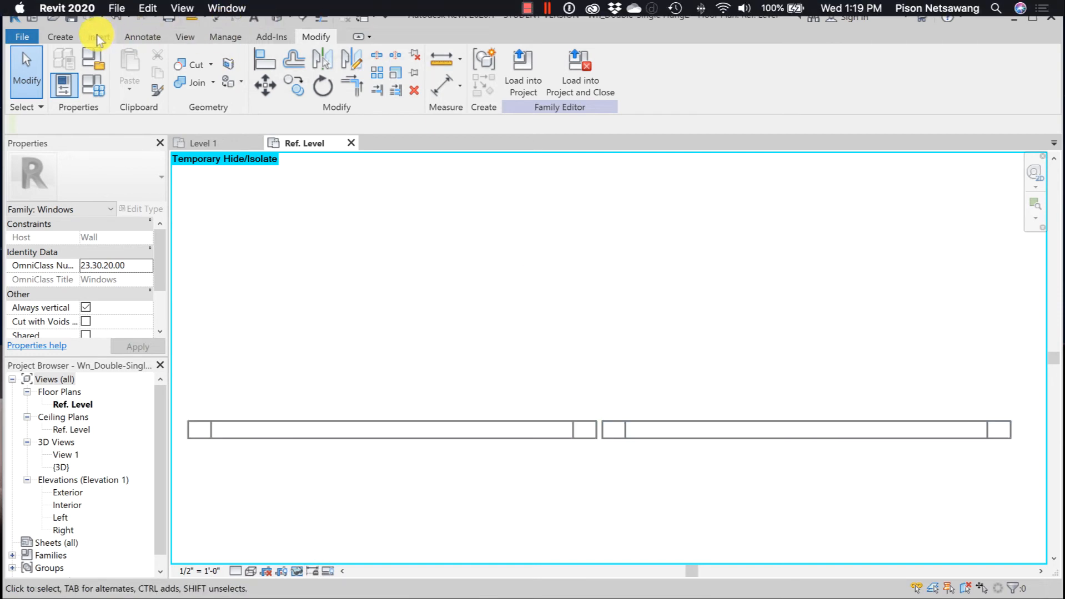
Draw two Windows [cut] symbolic-line rectangles around the left sash's ends, about 4" by 3" at its left end and about 5" tall at its right.
left_click(143, 36)
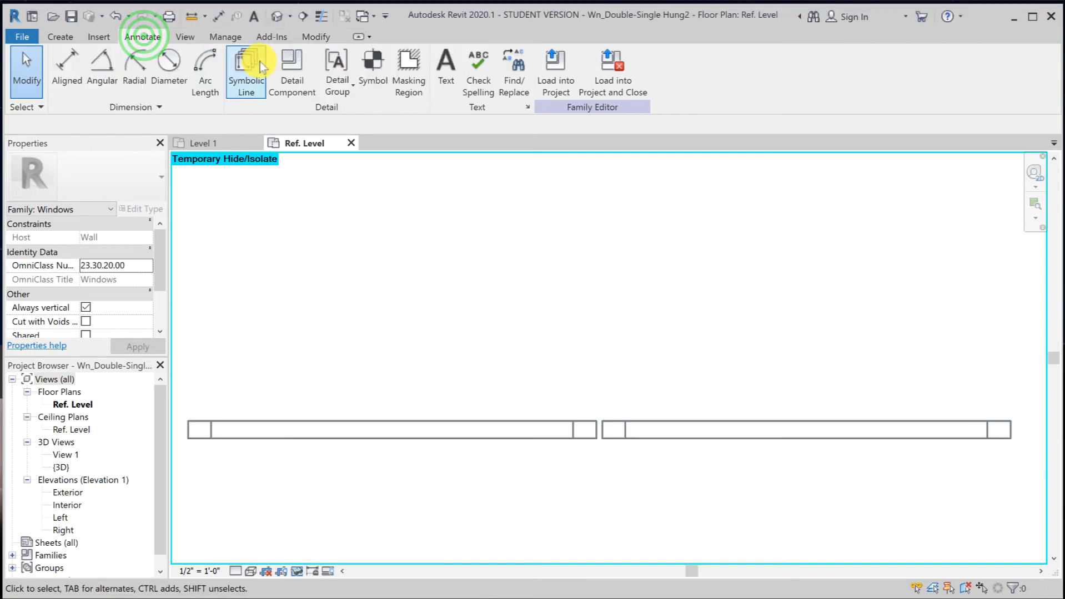
left_click(257, 62)
left_click(630, 77)
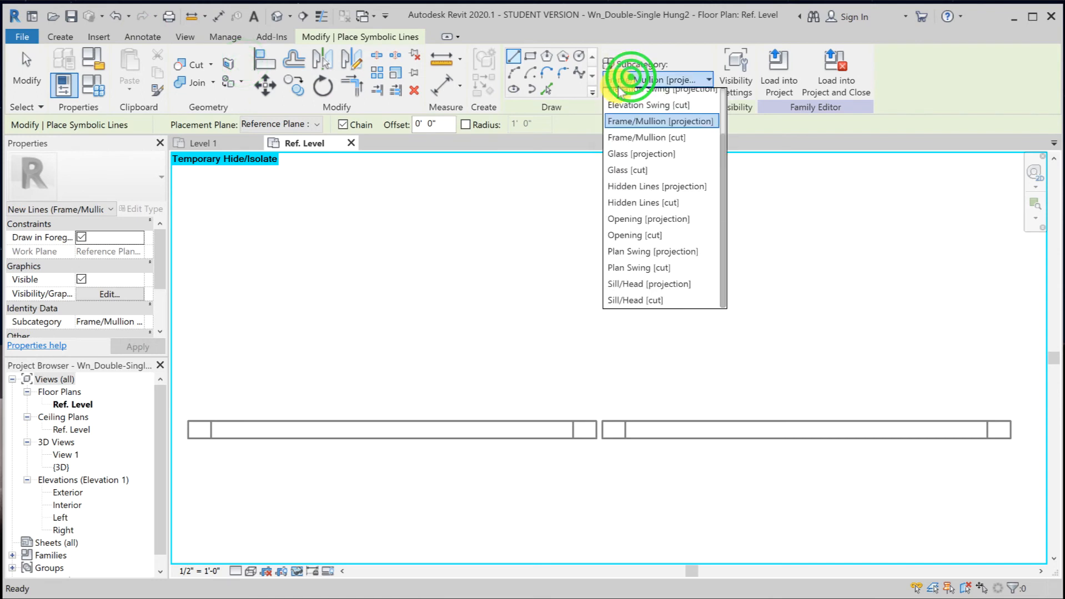
left_click_drag(720, 175, 723, 116)
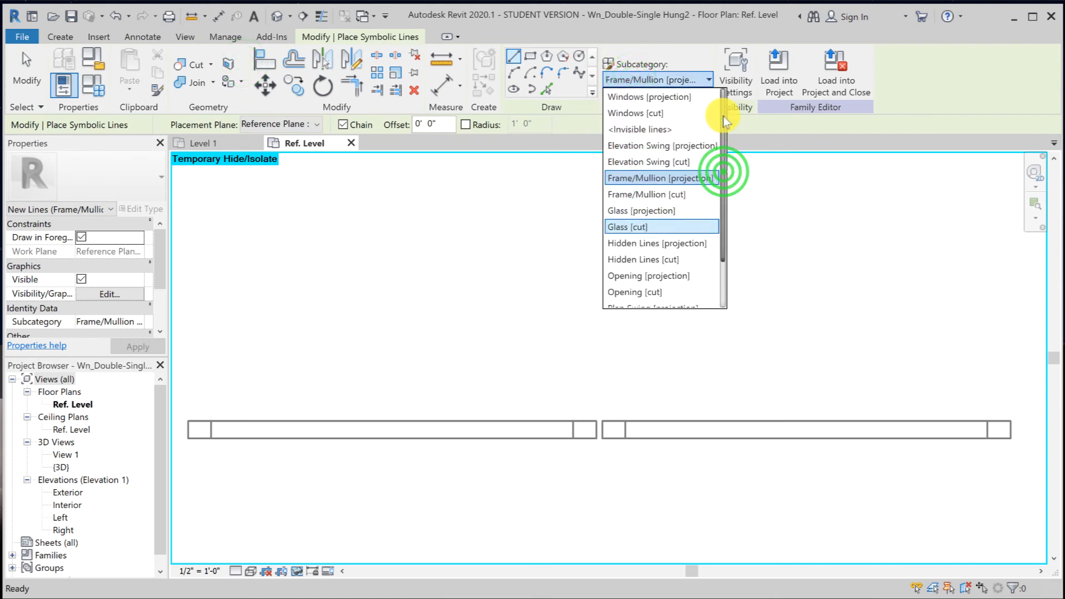
left_click(641, 114)
left_click(528, 58)
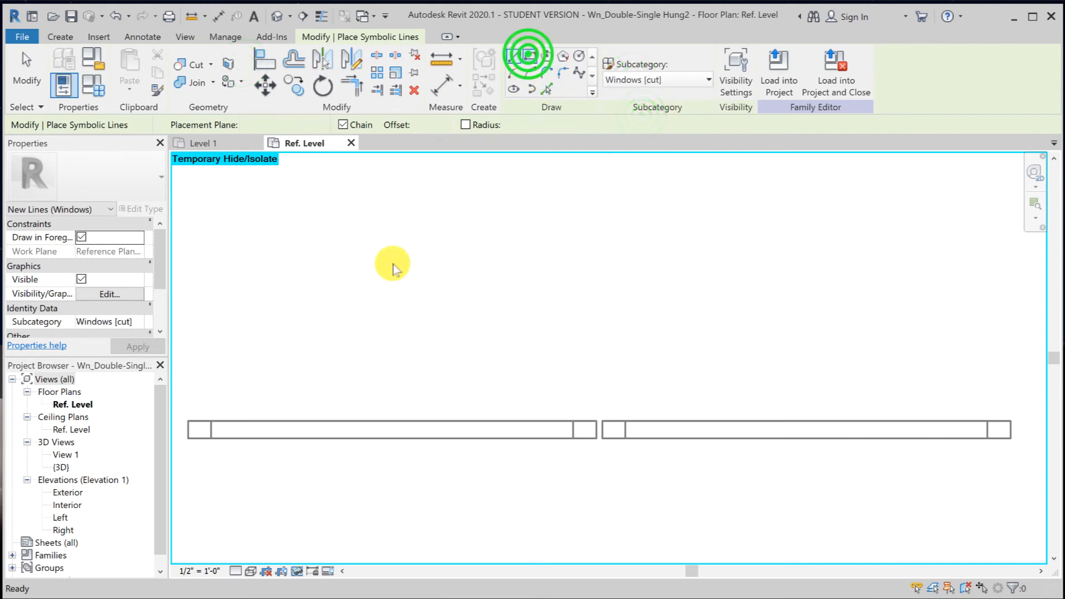
left_click(178, 409)
left_click(223, 443)
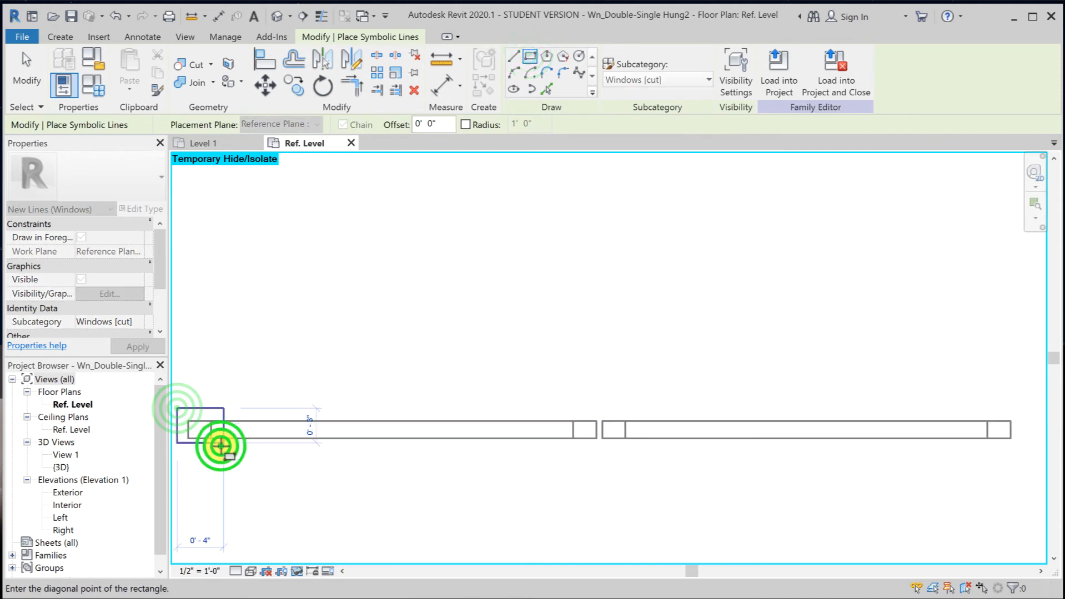
left_click(530, 399)
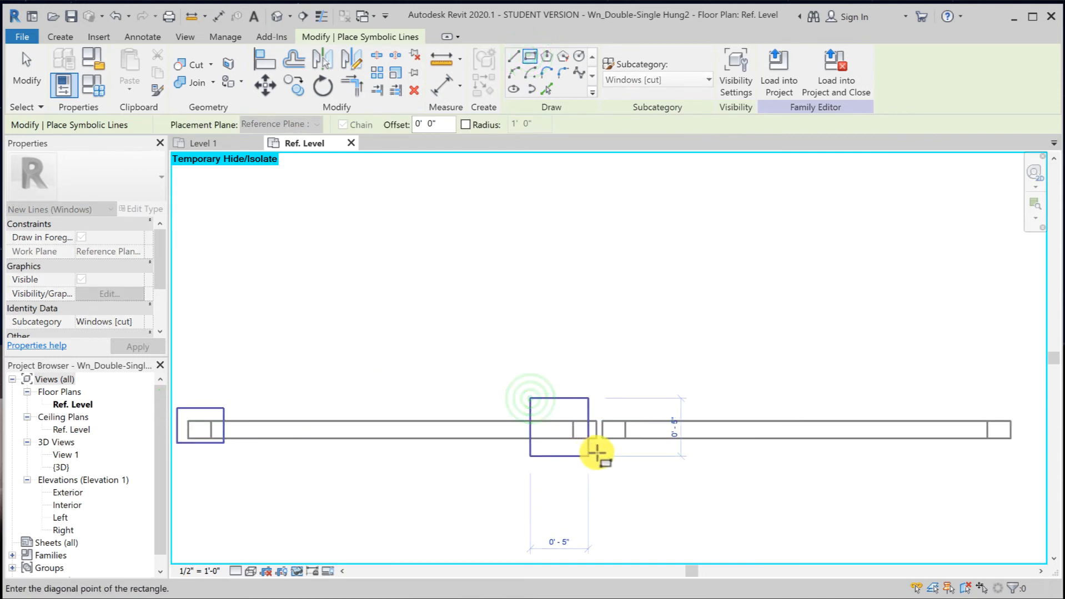
left_click(599, 454)
left_click(25, 72)
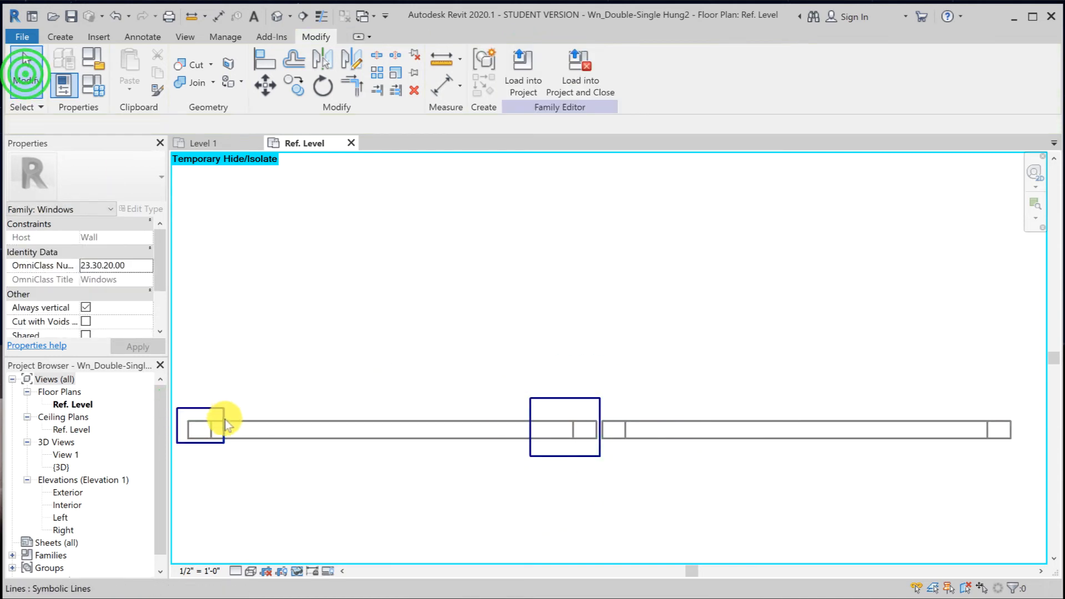
Align and lock the top and bottom lines of the rectangle at the left sash's left end to the sash's long edges.
scroll(214, 425, "up", 3)
middle_click_drag(291, 413, 505, 386)
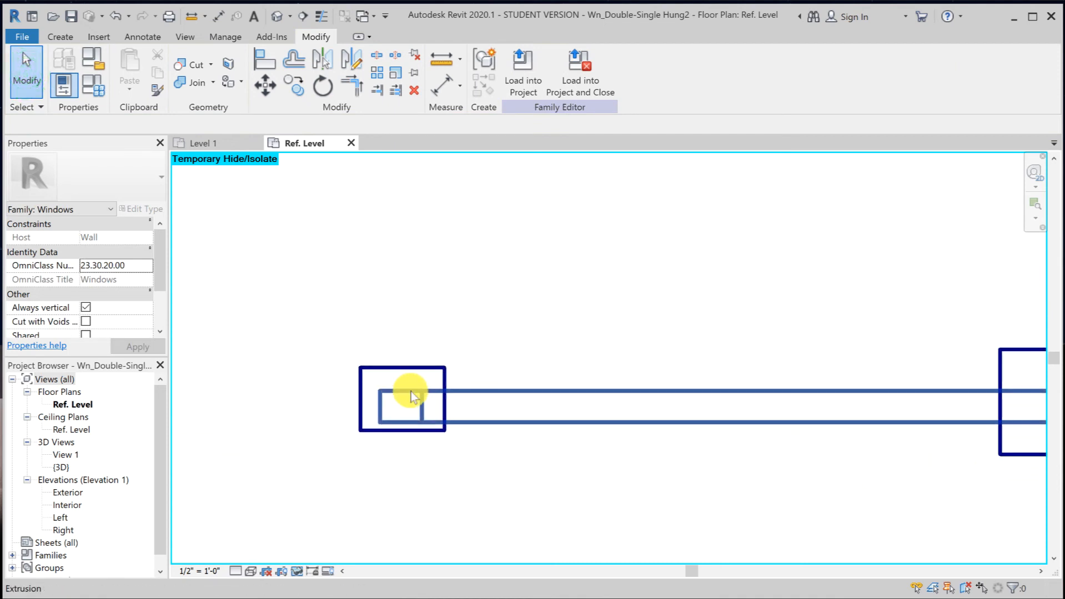
key("a")
key("l")
left_click(397, 395)
left_click(398, 366)
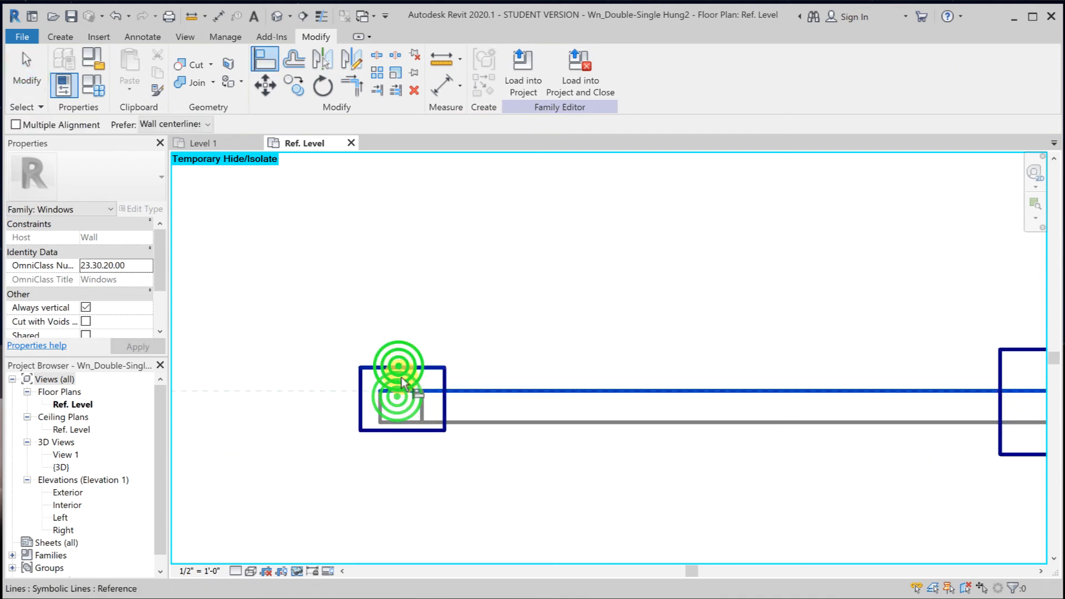
left_click(688, 405)
left_click(394, 422)
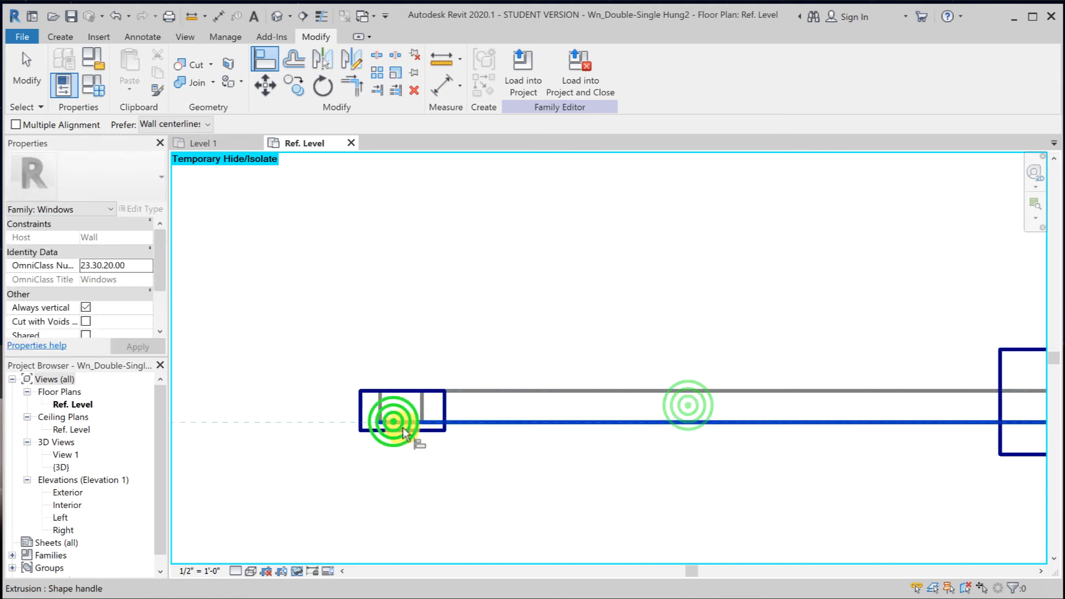
left_click(714, 414)
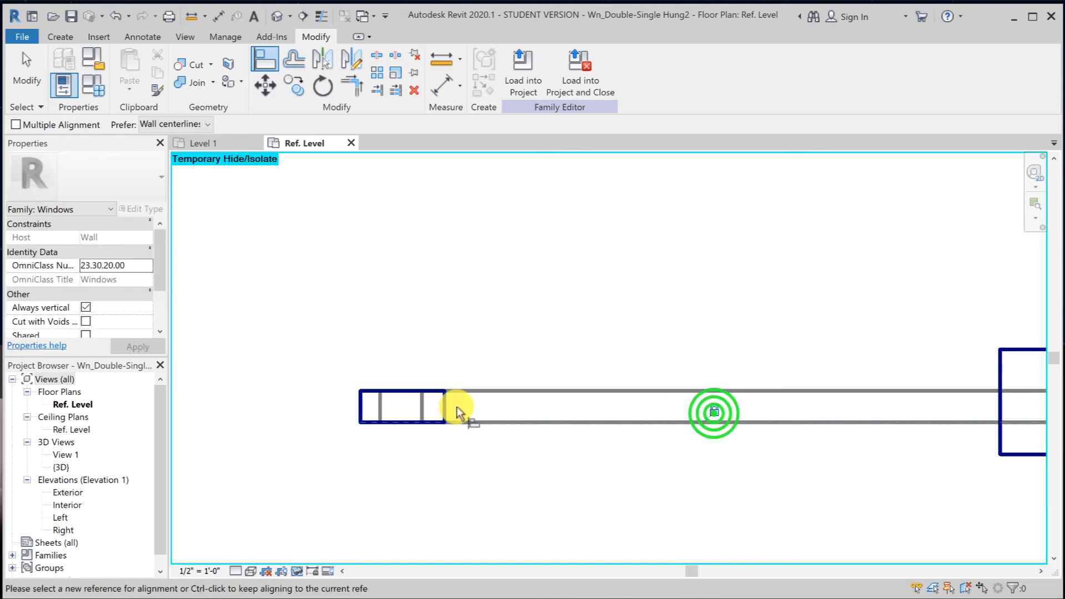
Align and lock the side lines of the left-end rectangle to the inner and outer edges of the sash's left stile.
left_click(419, 409)
left_click(441, 408)
left_click(411, 399)
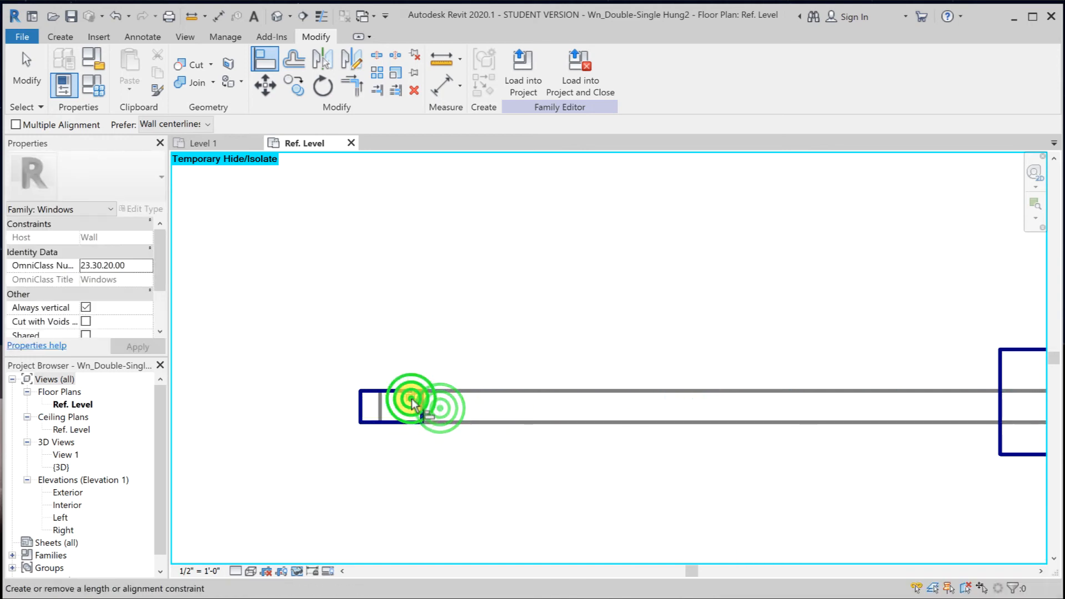
left_click(382, 405)
left_click(361, 408)
left_click(389, 419)
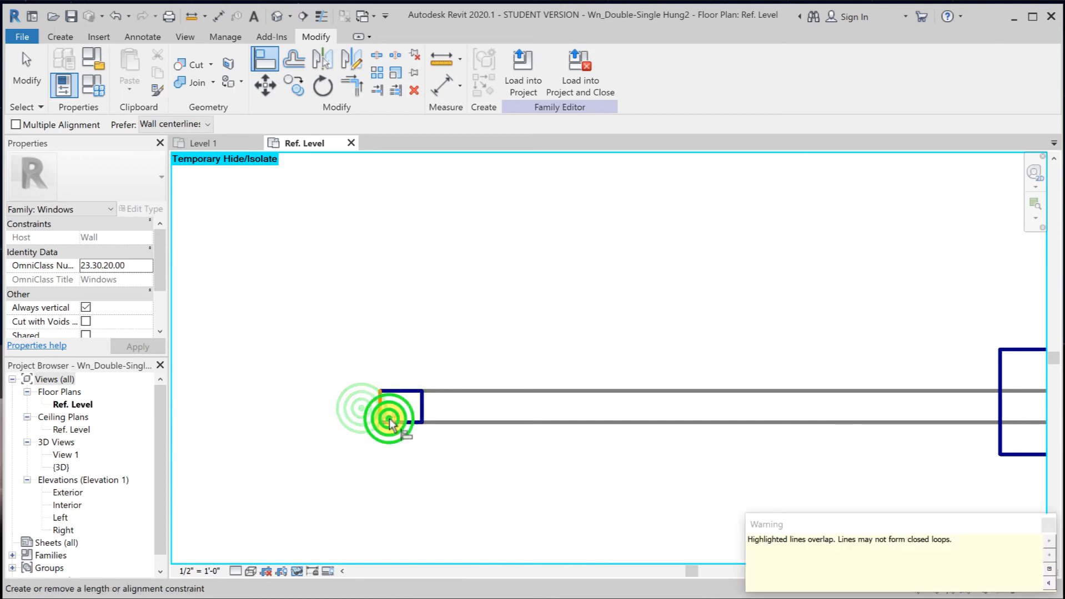
Align and lock the side lines of the rectangle at the left sash's right end to that stile's inner and outer edges.
middle_click_drag(676, 335, 364, 338)
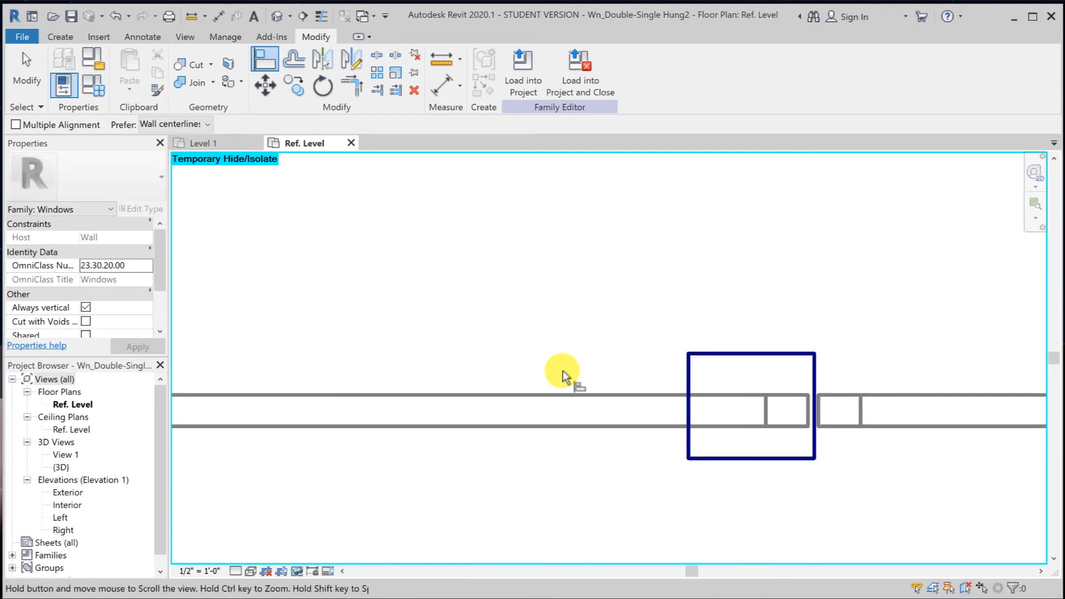
left_click(764, 413)
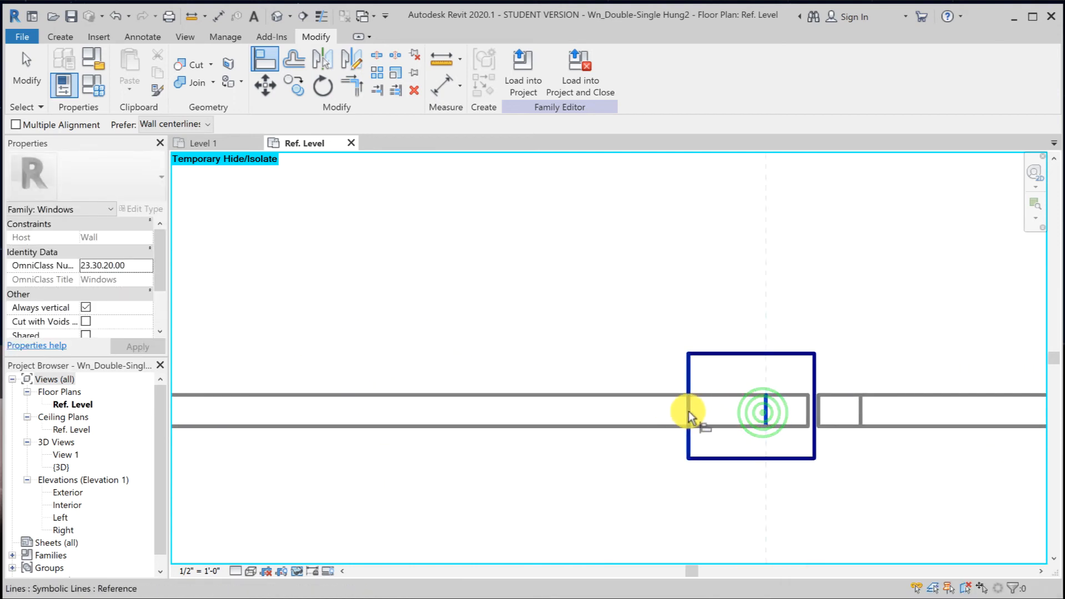
left_click(689, 412)
left_click(776, 416)
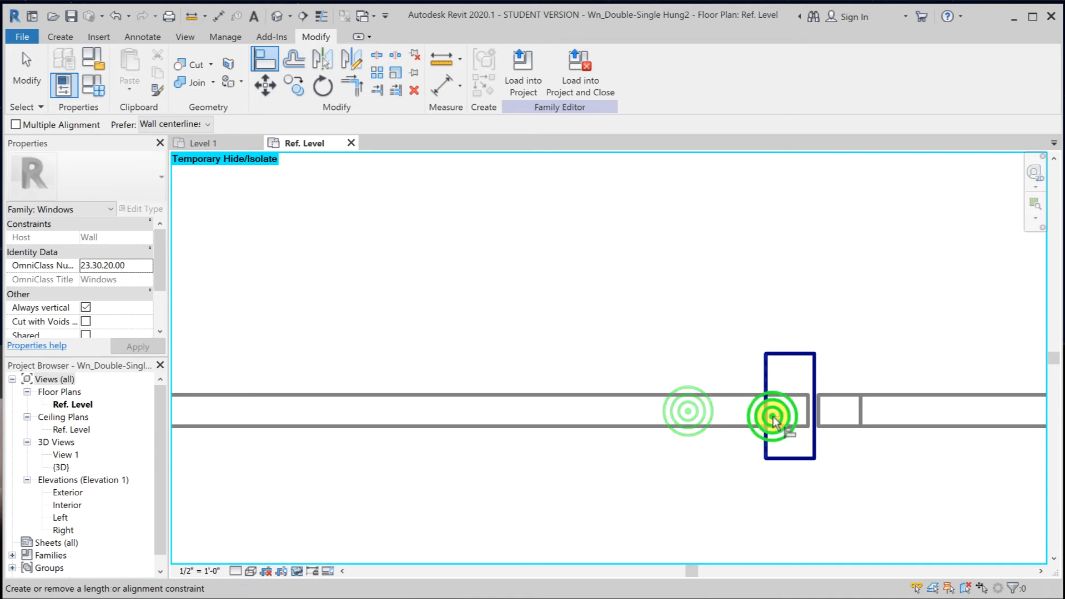
left_click(804, 412)
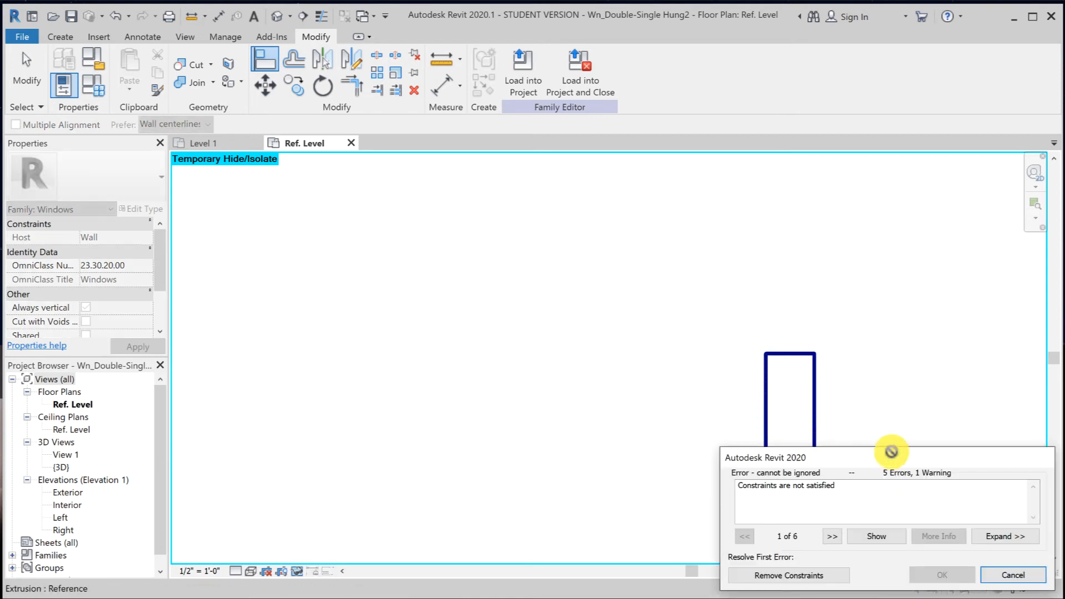
left_click(1016, 576)
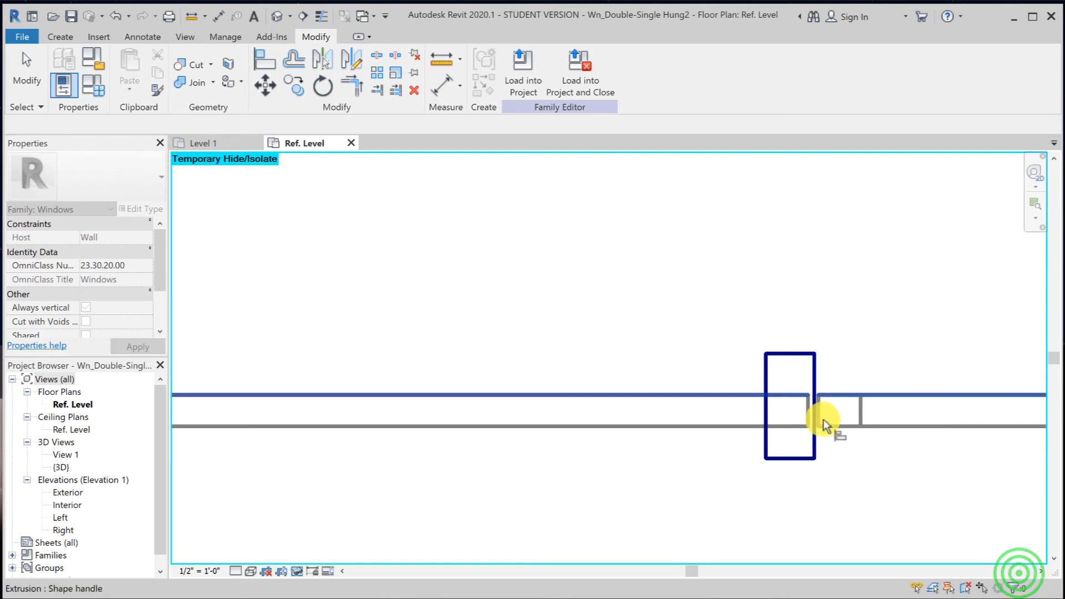
left_click(802, 412)
left_click(811, 411)
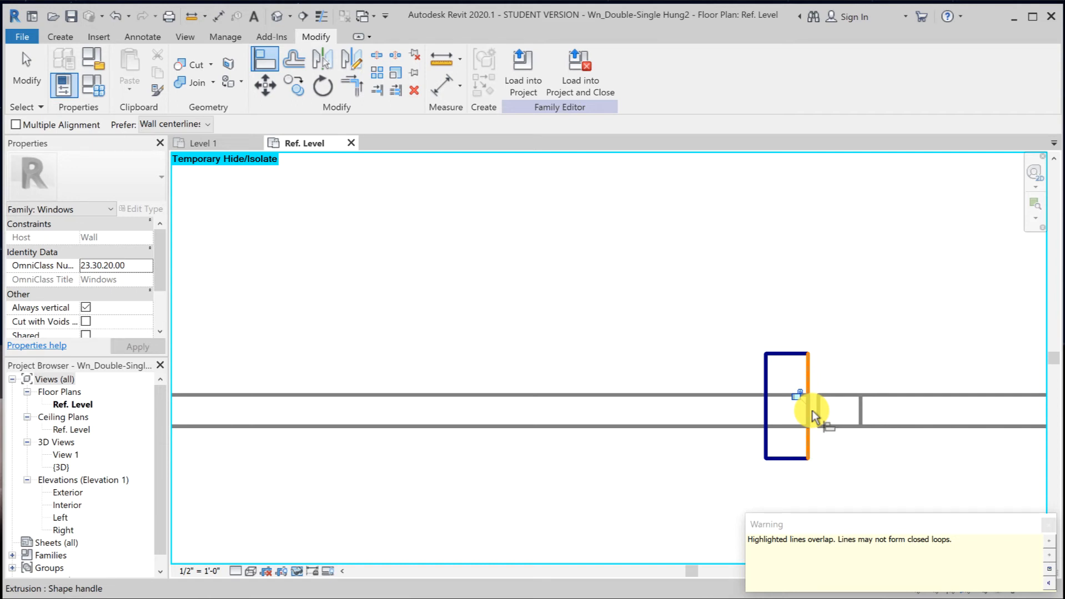
Align and lock the right-end rectangle's top and bottom lines to the sash's long edges.
left_click(771, 394)
left_click(782, 350)
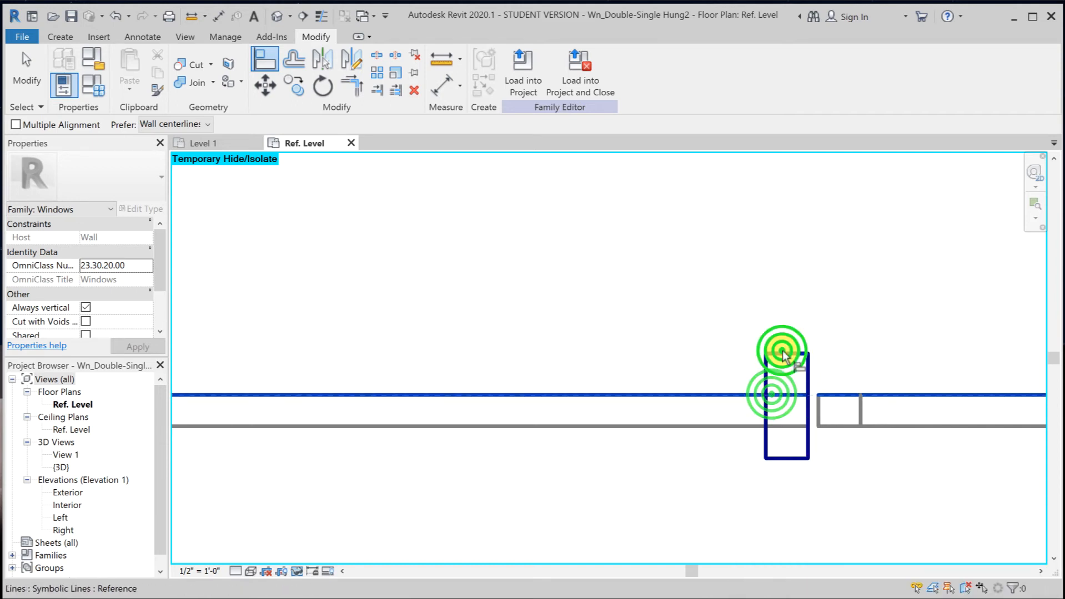
left_click(597, 409)
left_click(783, 429)
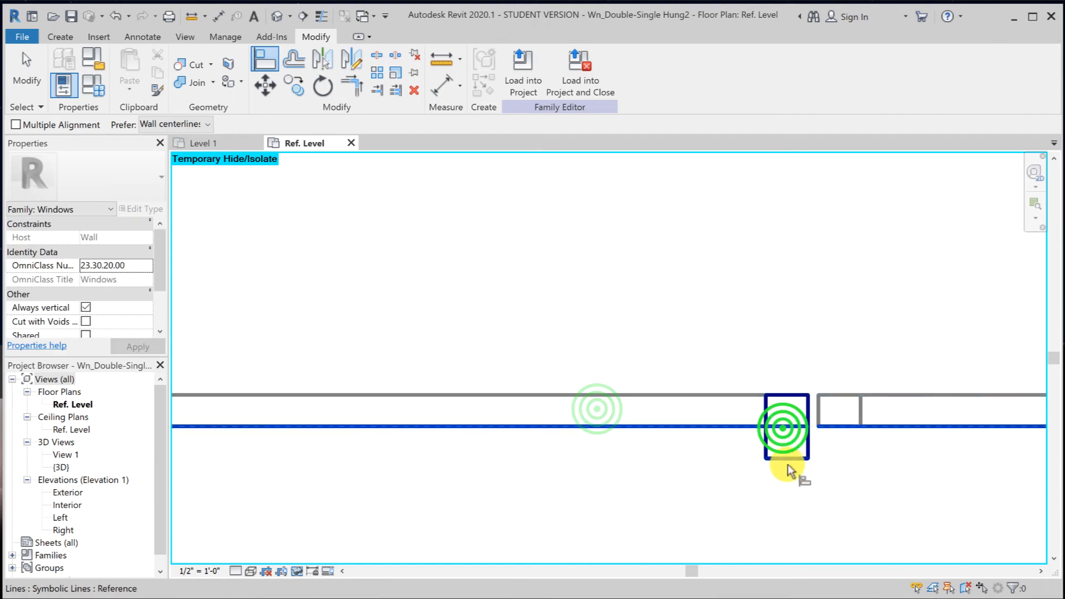
left_click(787, 461)
left_click(615, 413)
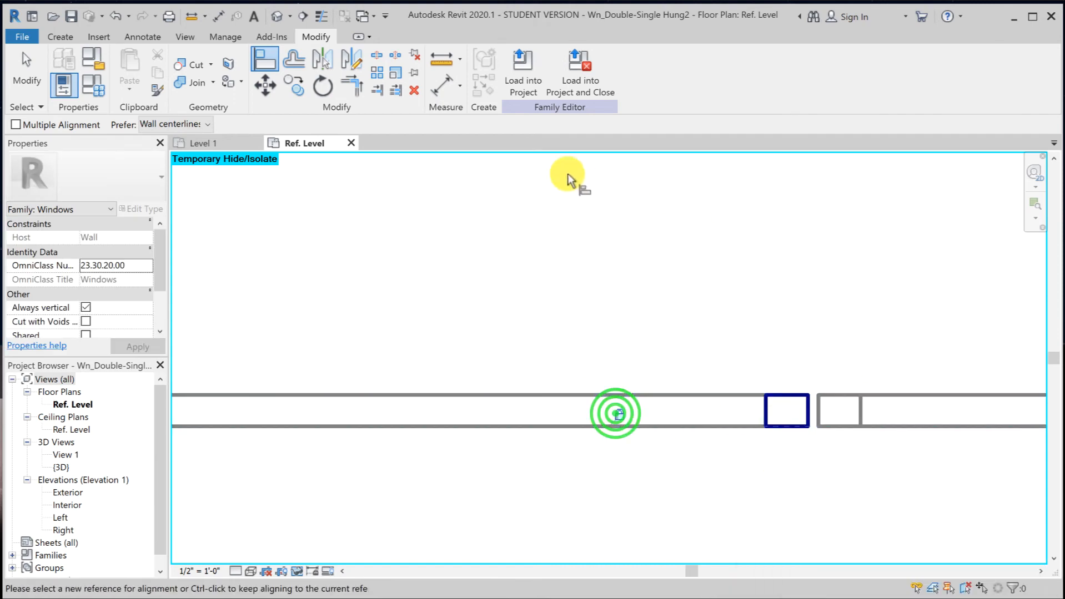
Load the family into the project, overwriting the existing version, and set the placed window type's Width to 5' 0".
left_click(521, 86)
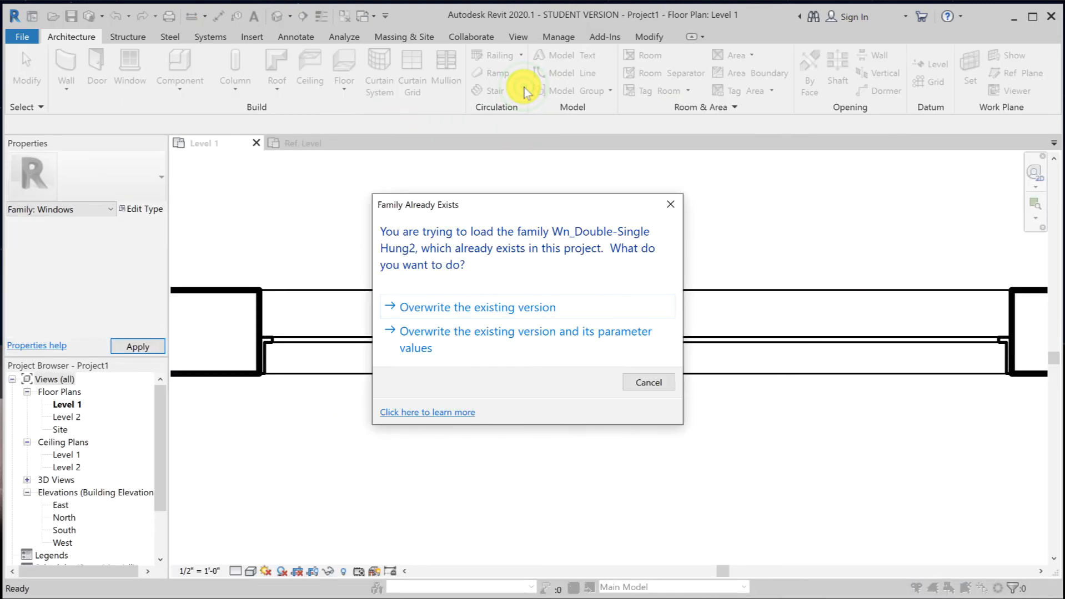
left_click(464, 309)
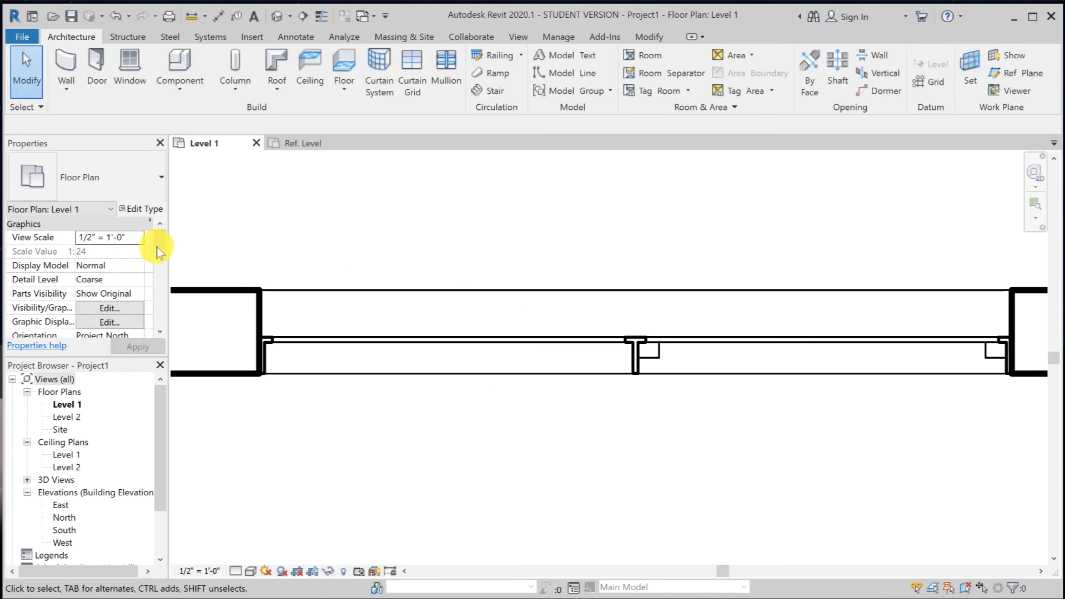
left_click(144, 211)
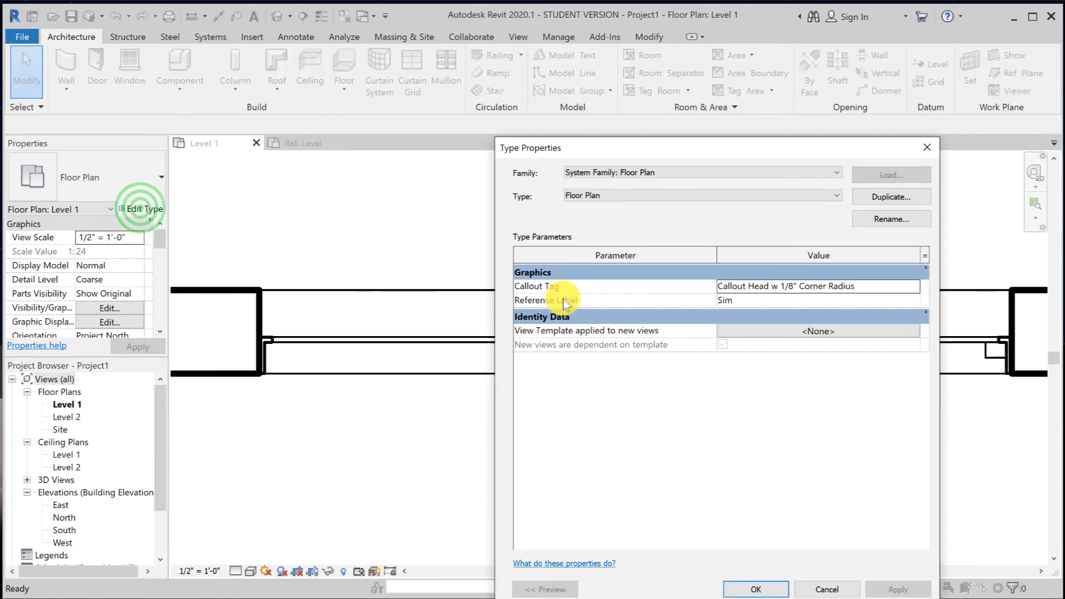
left_click(832, 590)
left_click(551, 339)
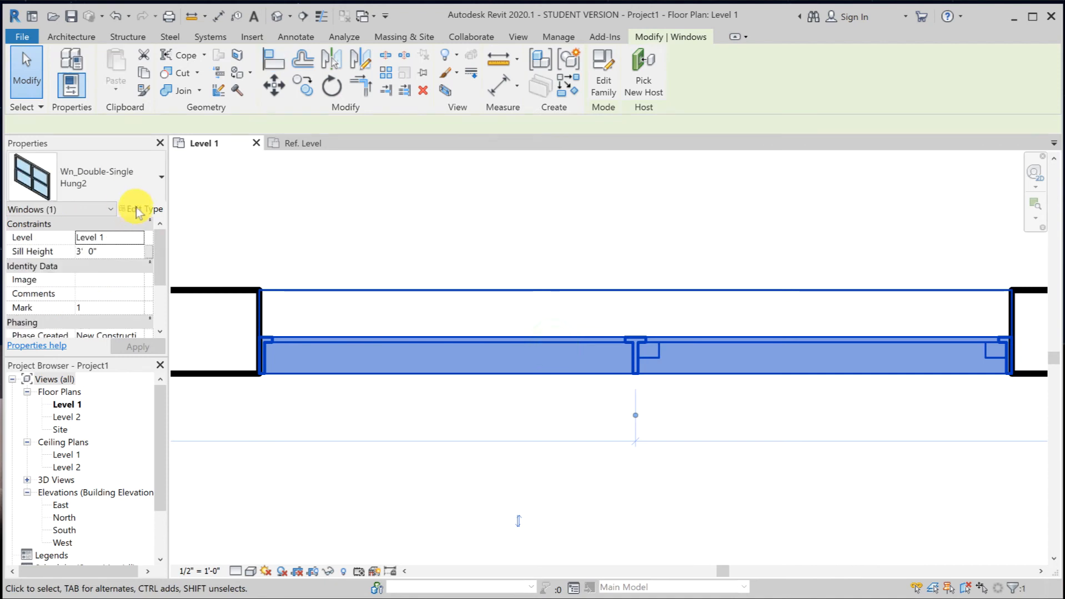
left_click(139, 210)
left_click(744, 331)
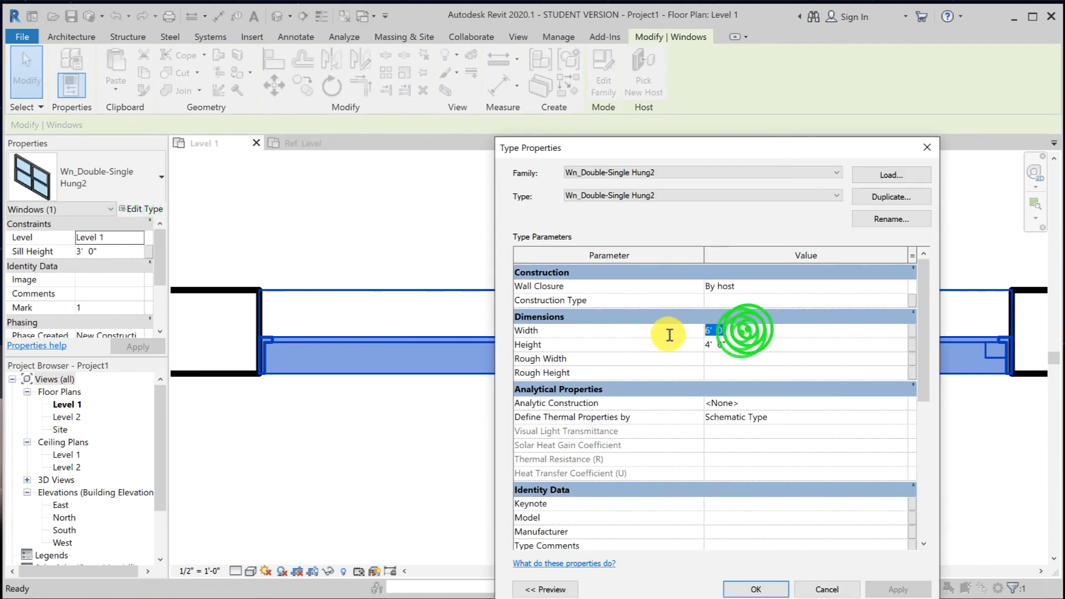
type("5")
left_click(911, 591)
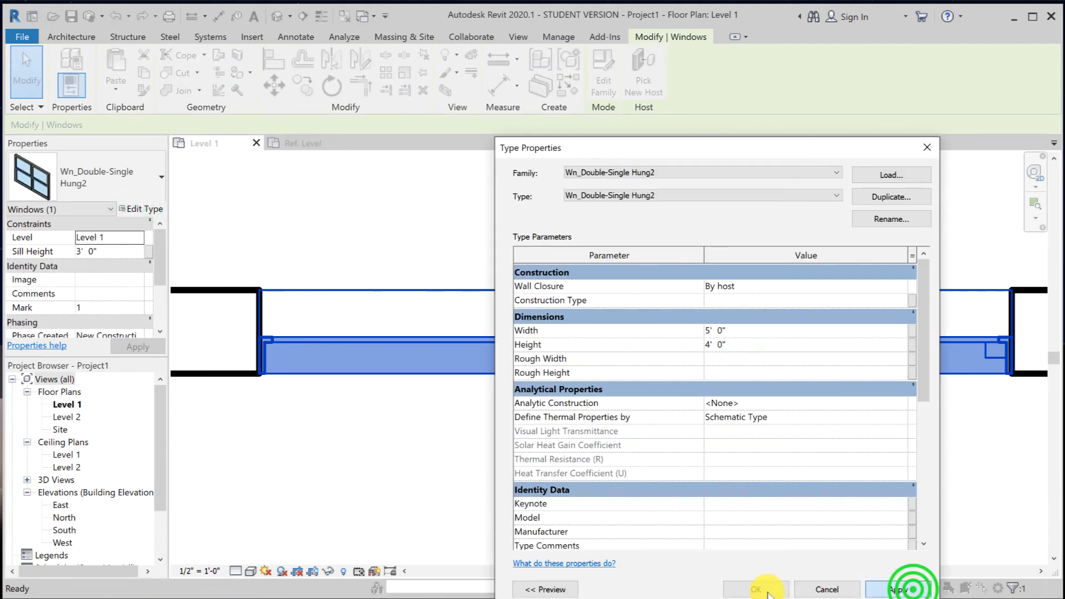
left_click(752, 589)
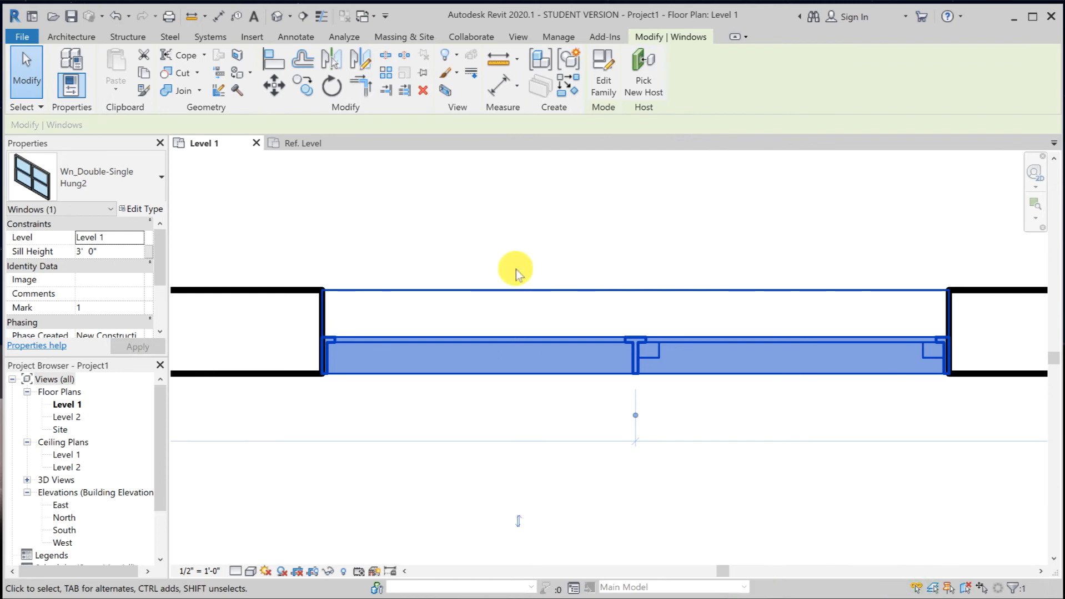
left_click(513, 258)
In the family's Ref. Level plan, draw a Glass [cut] symbolic line midway through the left sash, joining its two end rectangles.
left_click(318, 144)
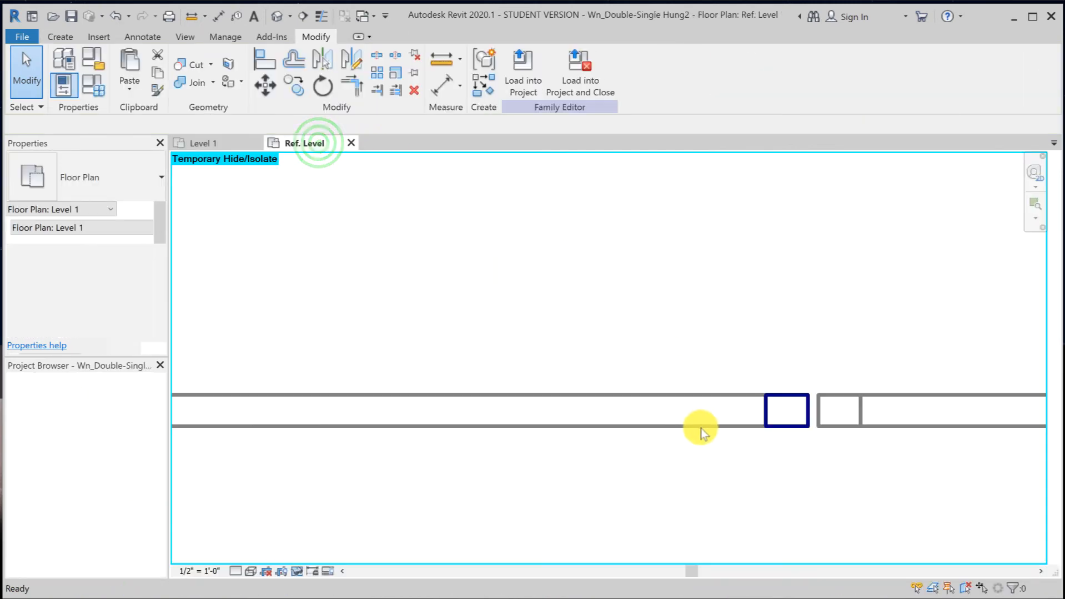
key("a")
key("l")
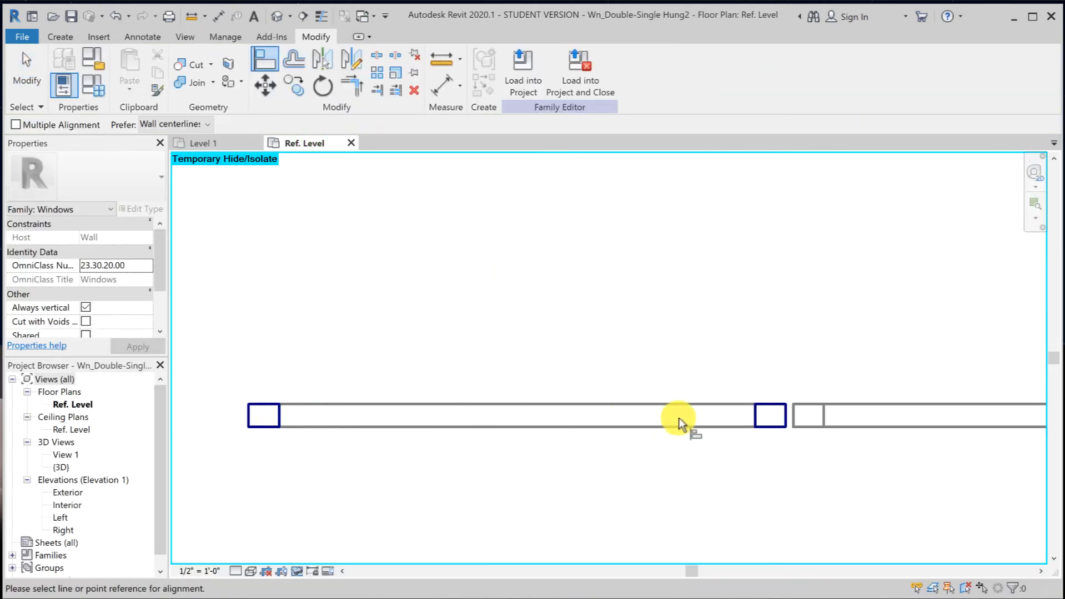
left_click(750, 416)
left_click(137, 37)
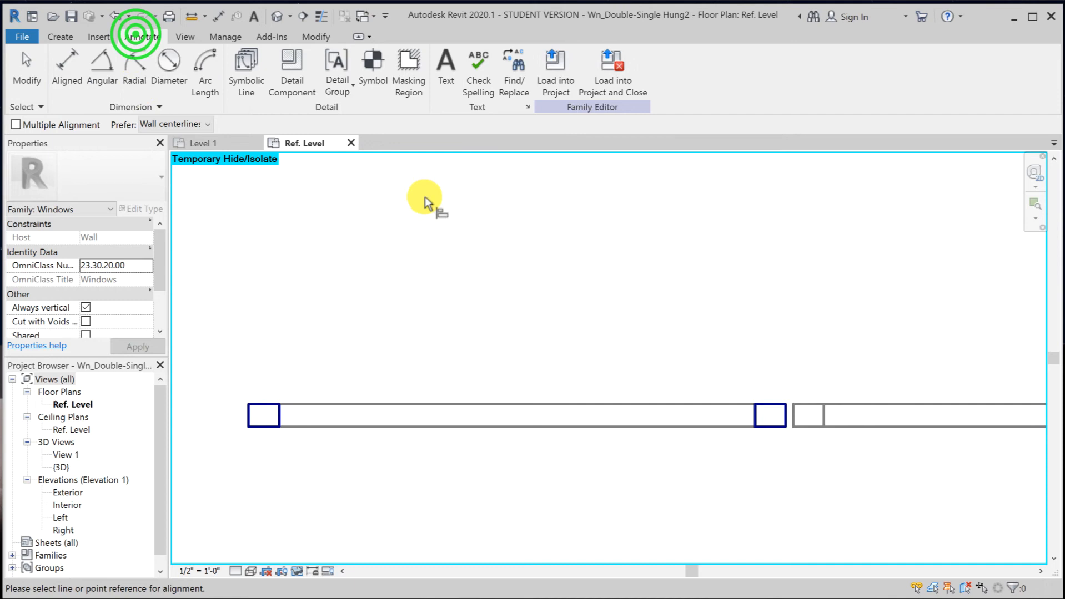
left_click(258, 81)
left_click(666, 79)
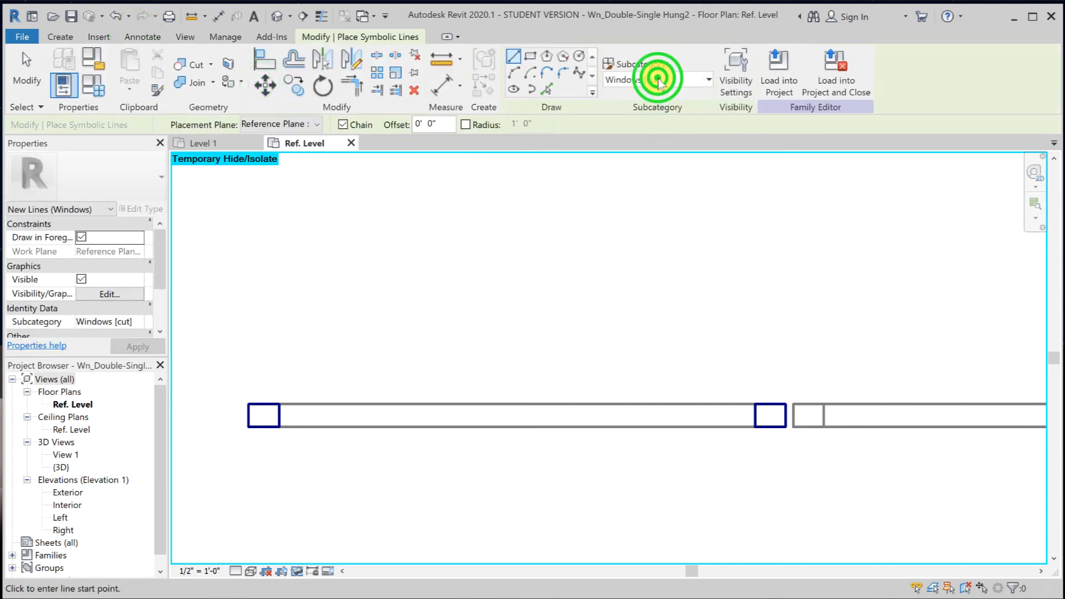
left_click_drag(723, 253, 723, 225)
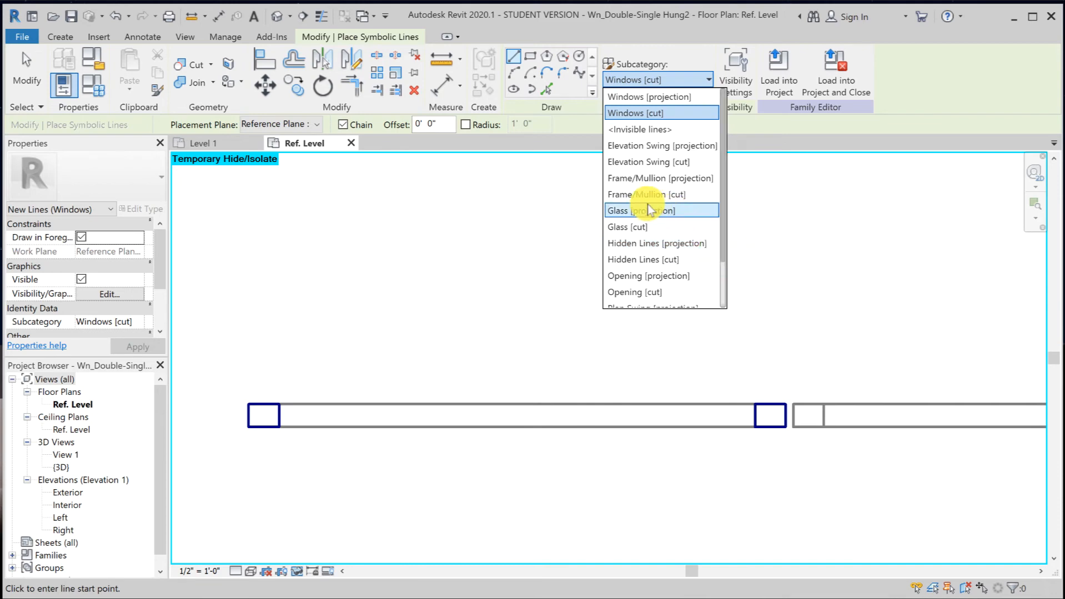
left_click(642, 225)
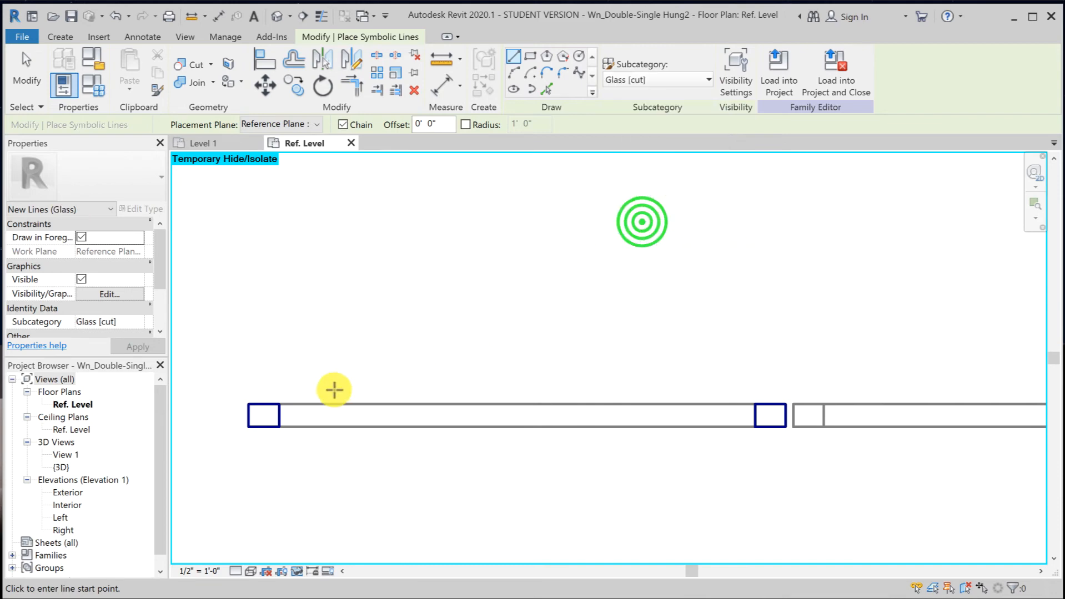
left_click(278, 417)
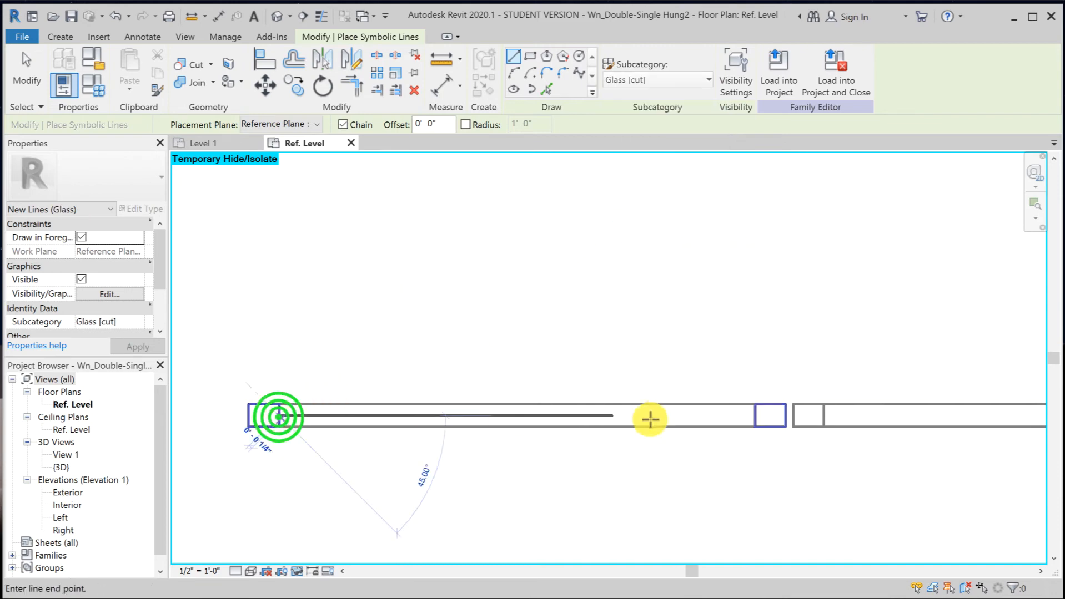
left_click(754, 418)
Draw two Windows [projection] symbolic lines, about 2' 7 1/4" long, along the left sash's long edges between its end rectangles.
left_click(652, 79)
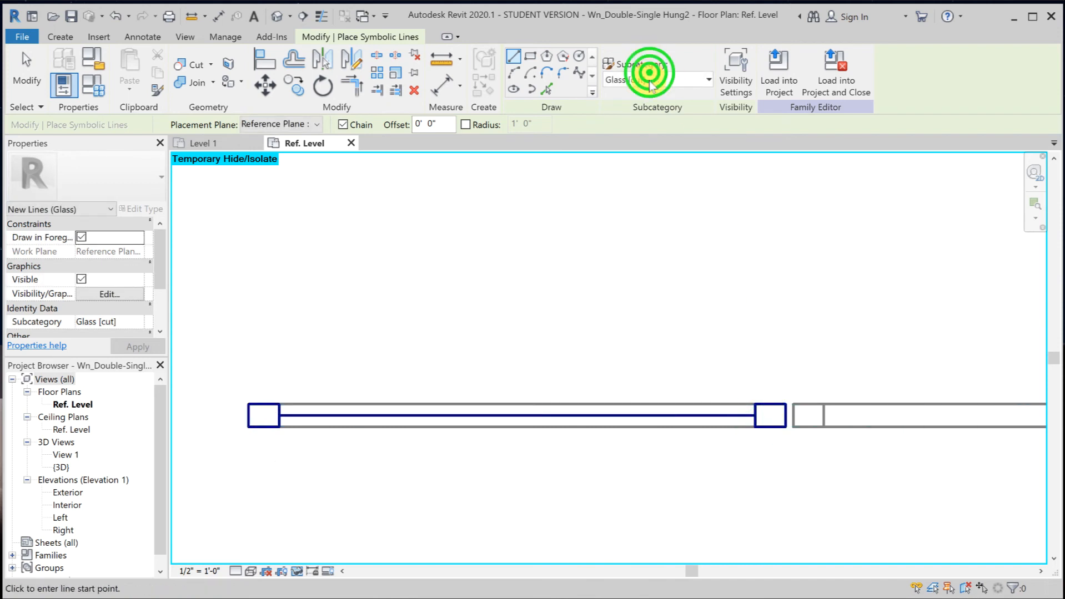
left_click_drag(724, 216, 723, 147)
left_click(667, 98)
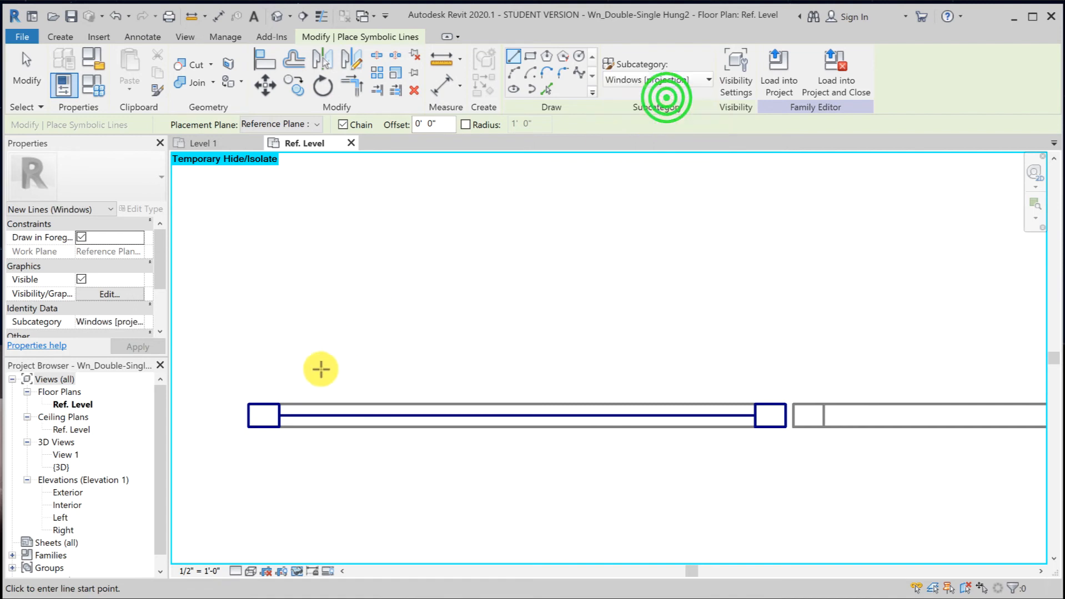
left_click(280, 404)
left_click(755, 404)
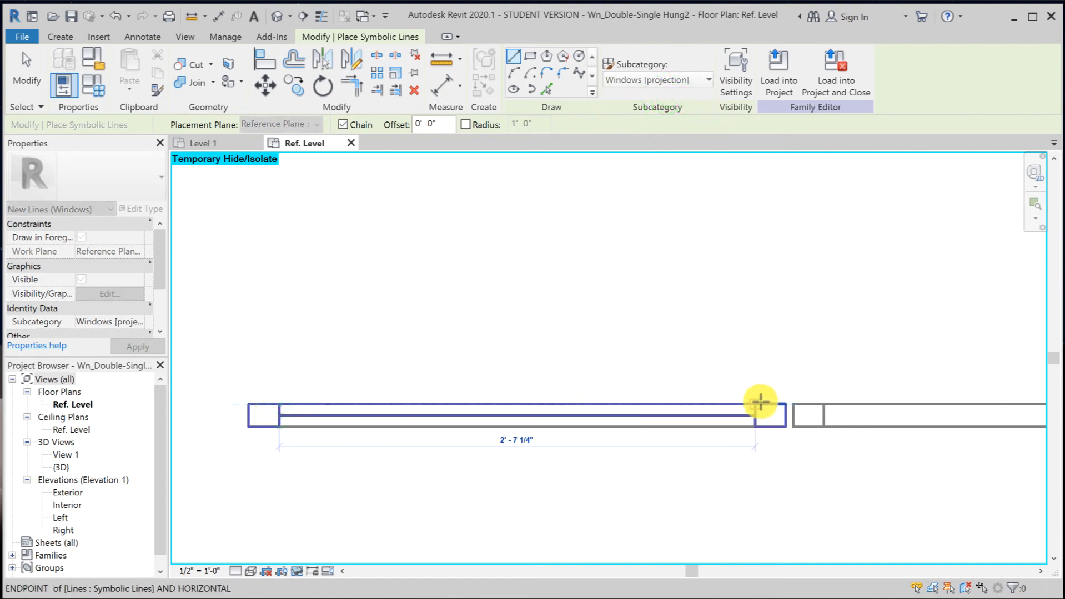
left_click(280, 426)
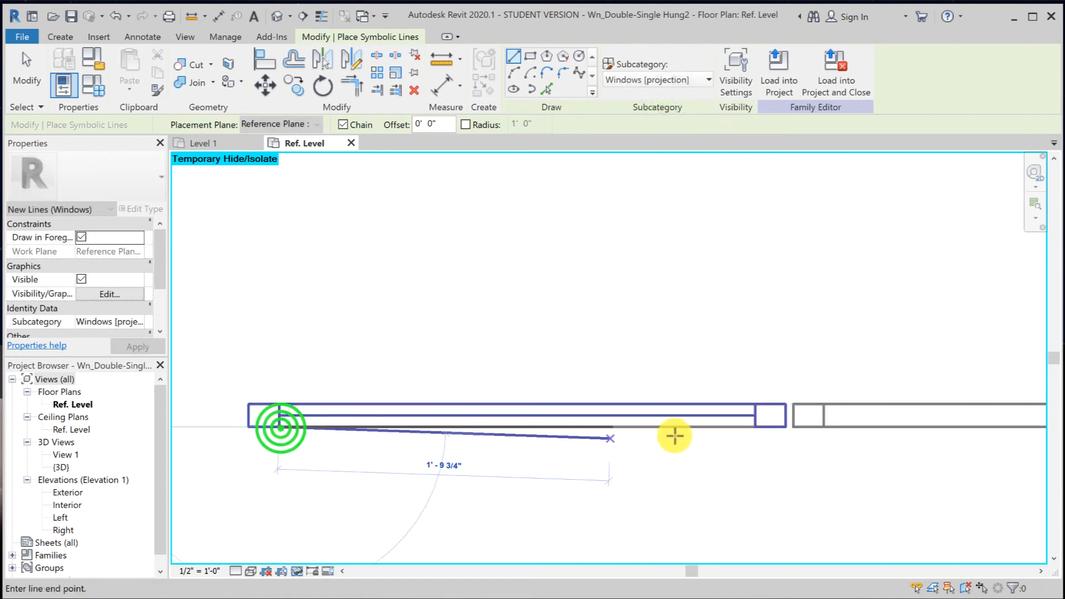
left_click(755, 426)
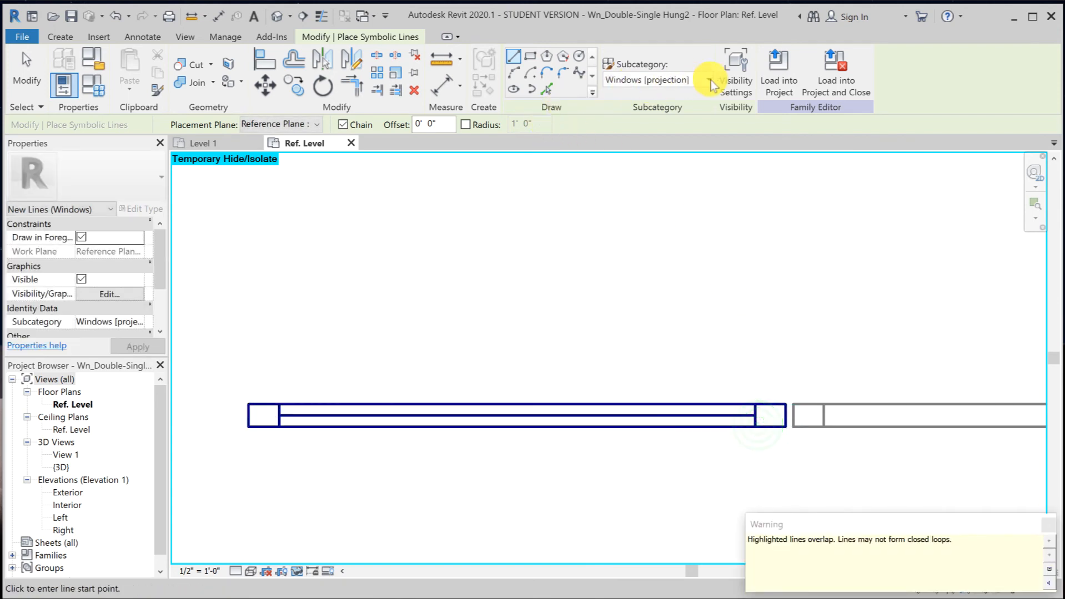
Load the family into the project, overwriting the existing version, and set the placed window type's Width to 2' 0".
left_click(780, 71)
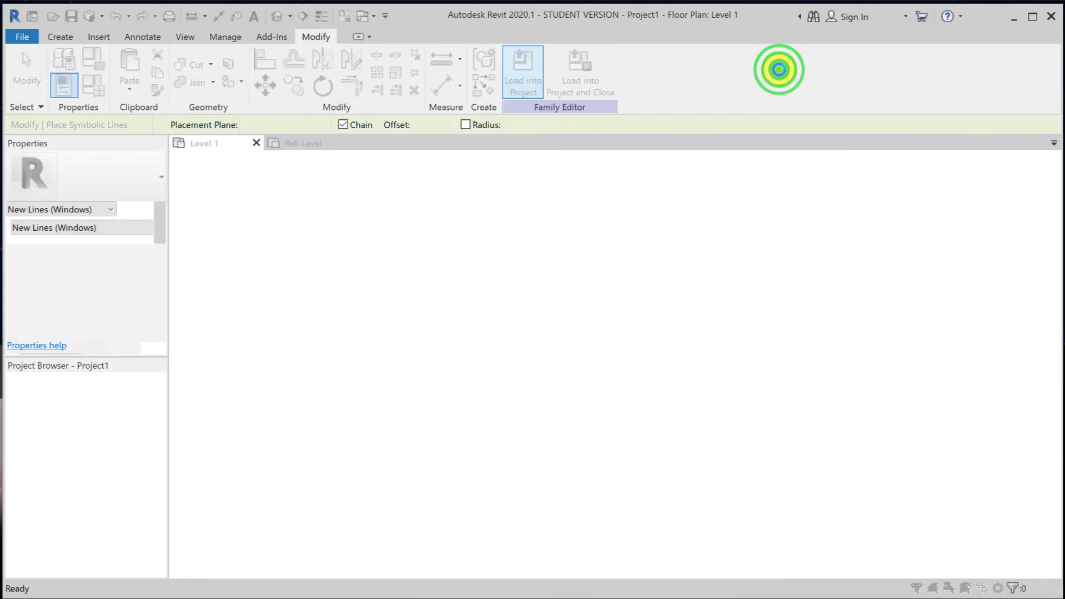
left_click(484, 308)
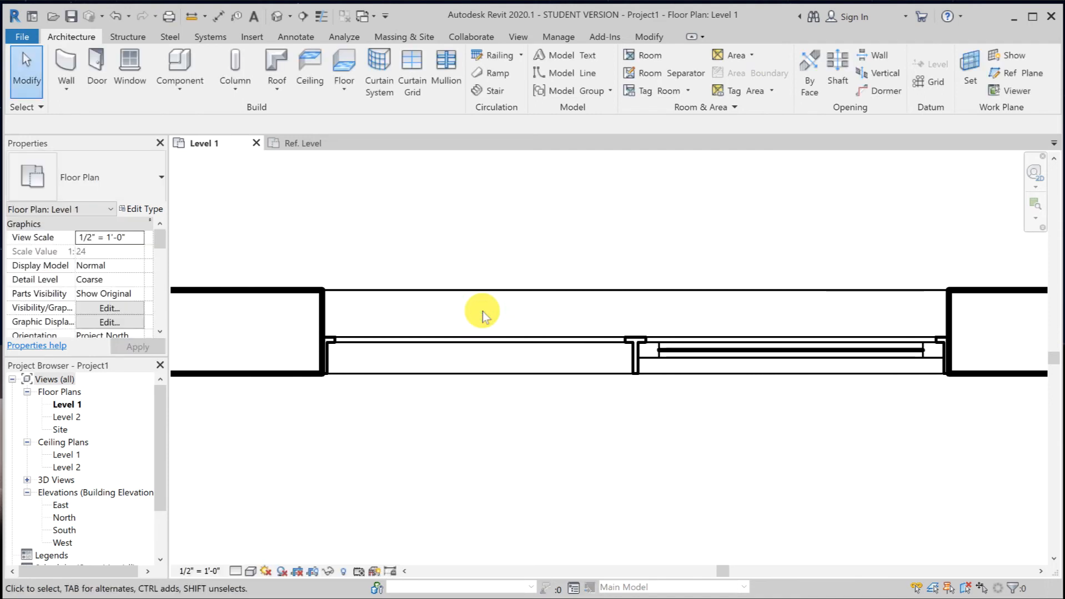
left_click(571, 340)
left_click(156, 207)
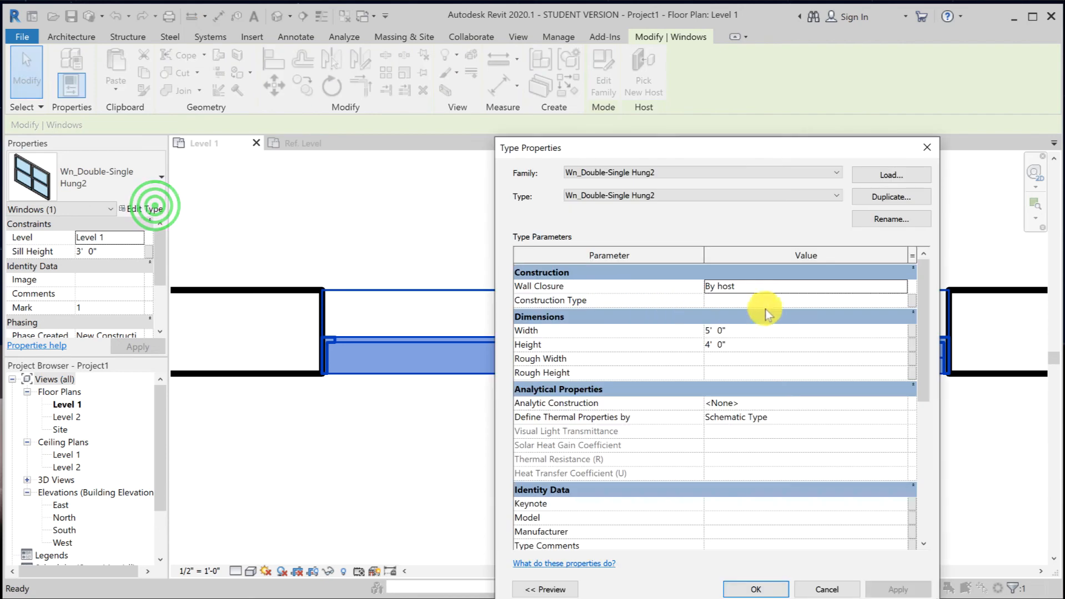
left_click(748, 332)
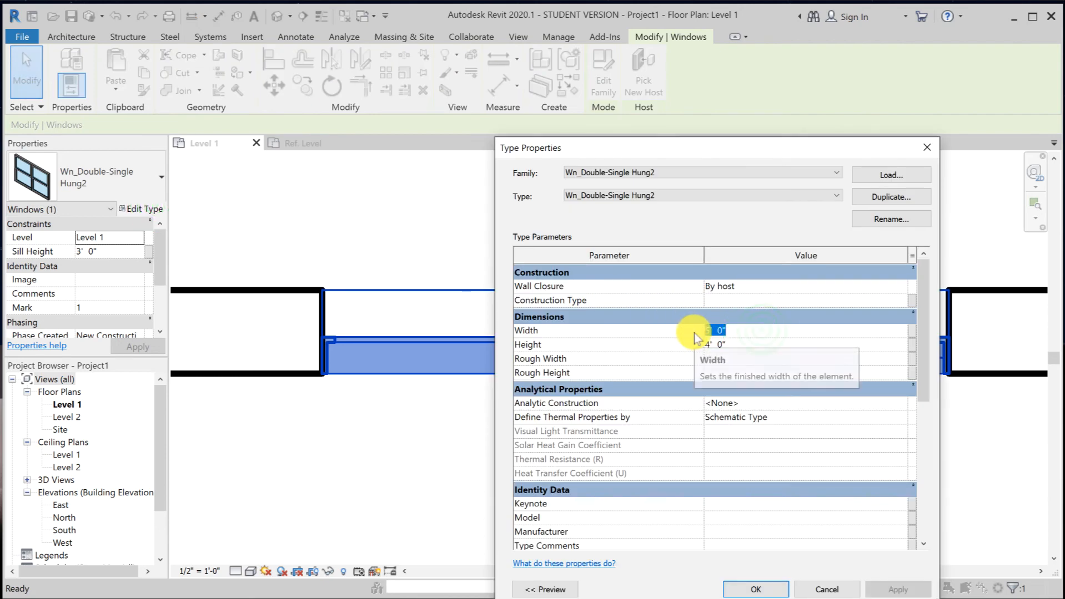
type("2")
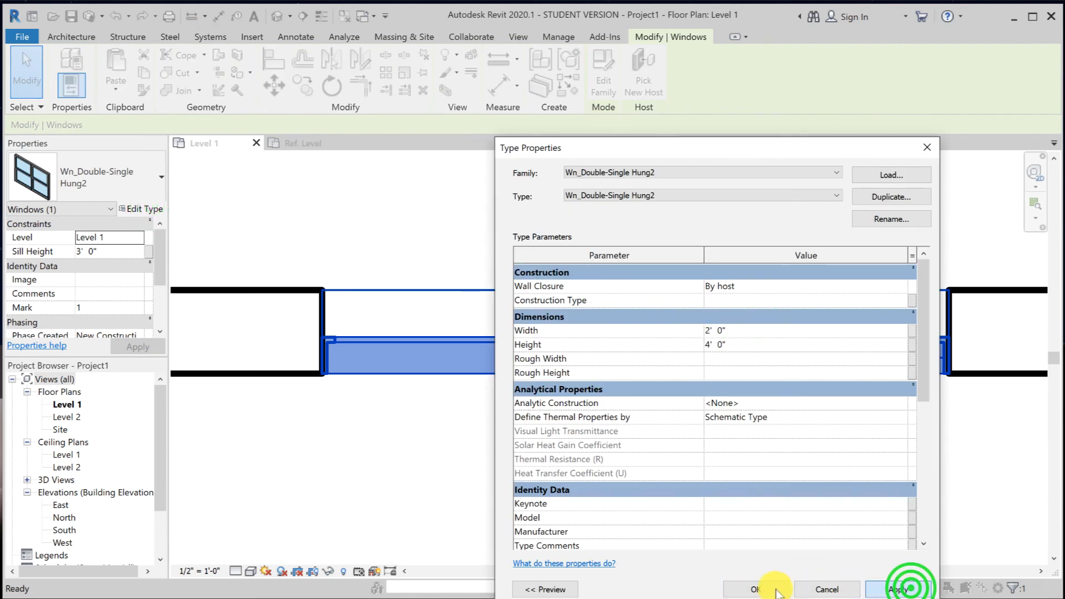
left_click(776, 593)
left_click(639, 507)
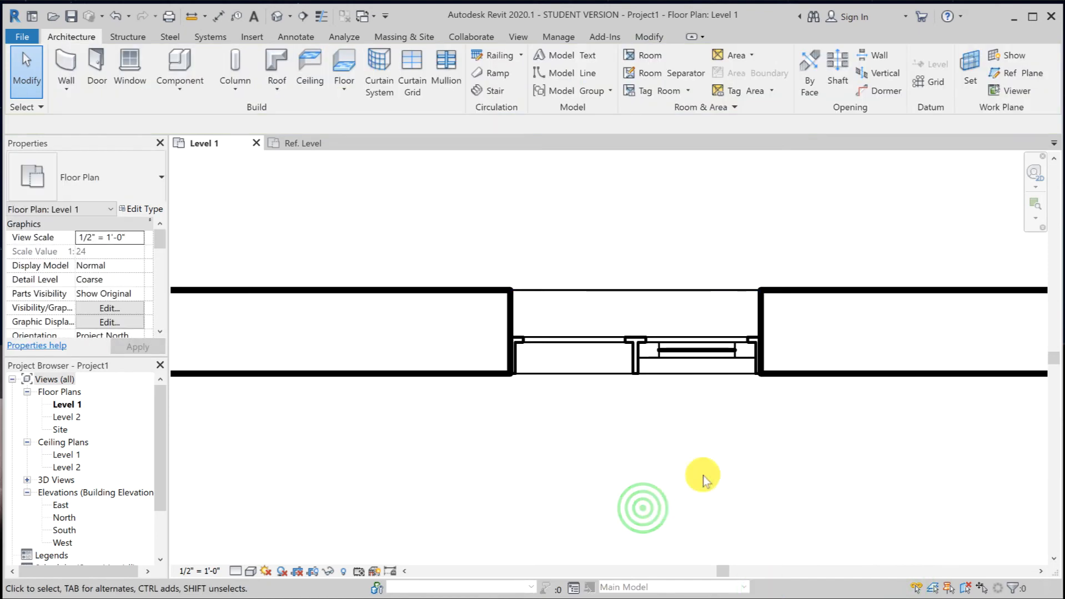
In the family's Ref. Level plan, draw a Windows [cut] symbolic rectangle about 3" wide around the right sash's left end block.
left_click(311, 144)
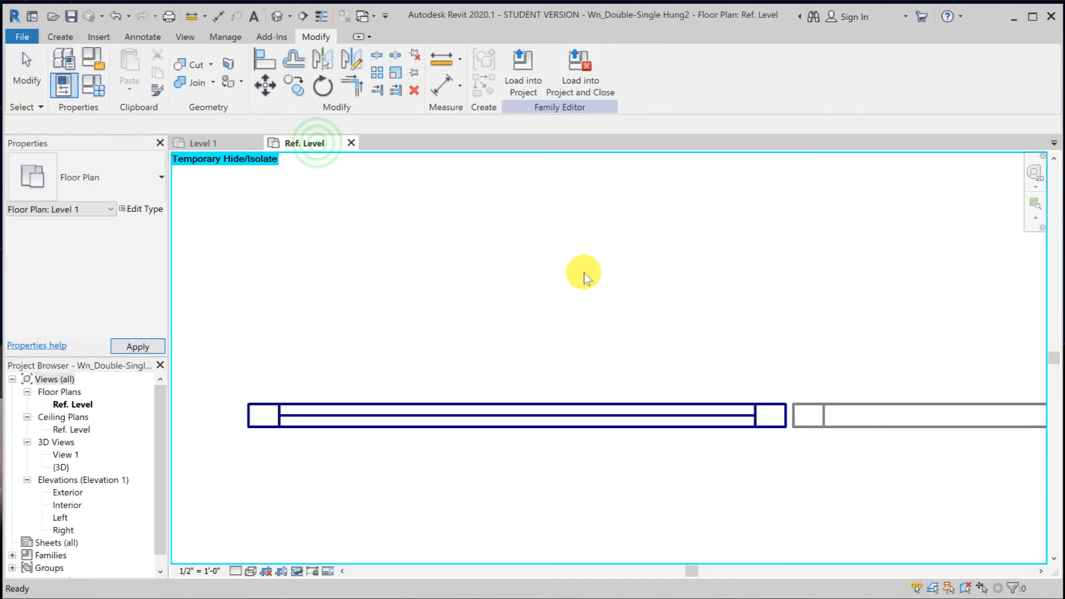
key("d")
key("l")
scroll(752, 318, "down", 1)
middle_click_drag(755, 319, 414, 327)
scroll(572, 358, "up", 1)
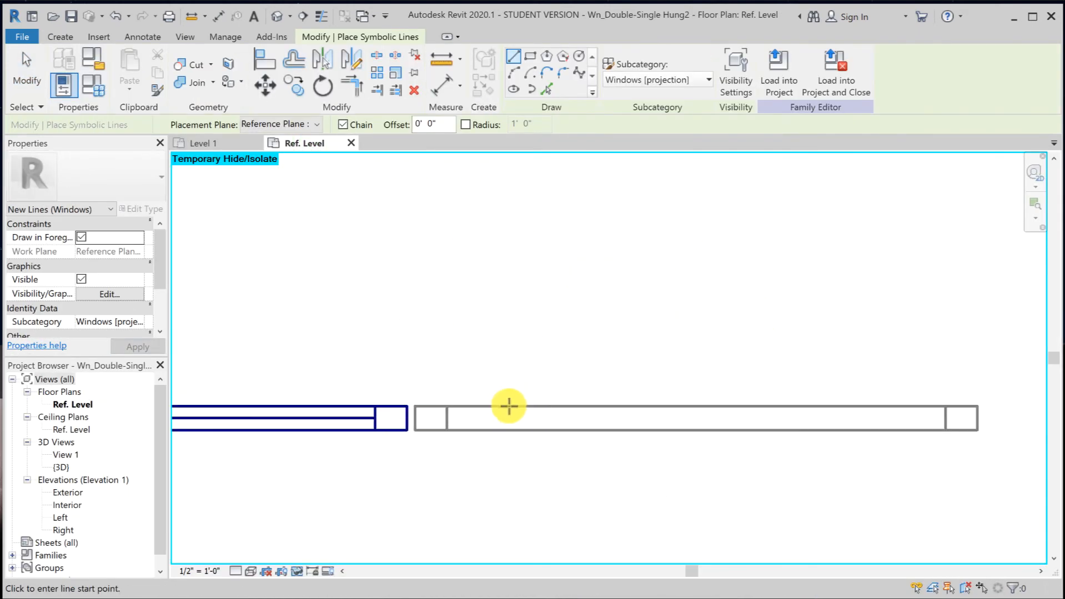
scroll(468, 402, "up", 2)
key("Escape")
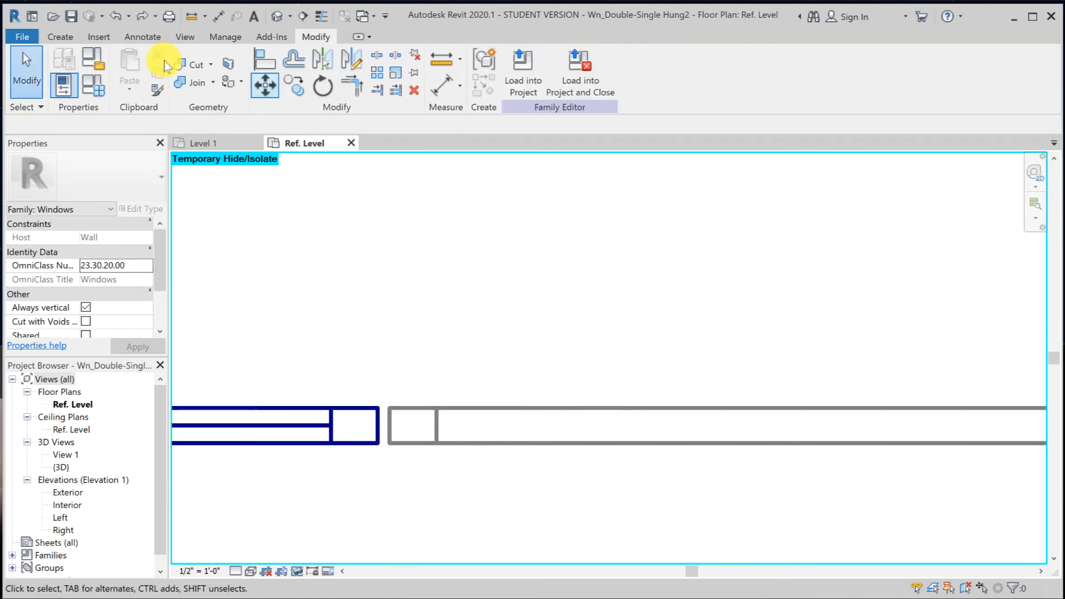
left_click(142, 36)
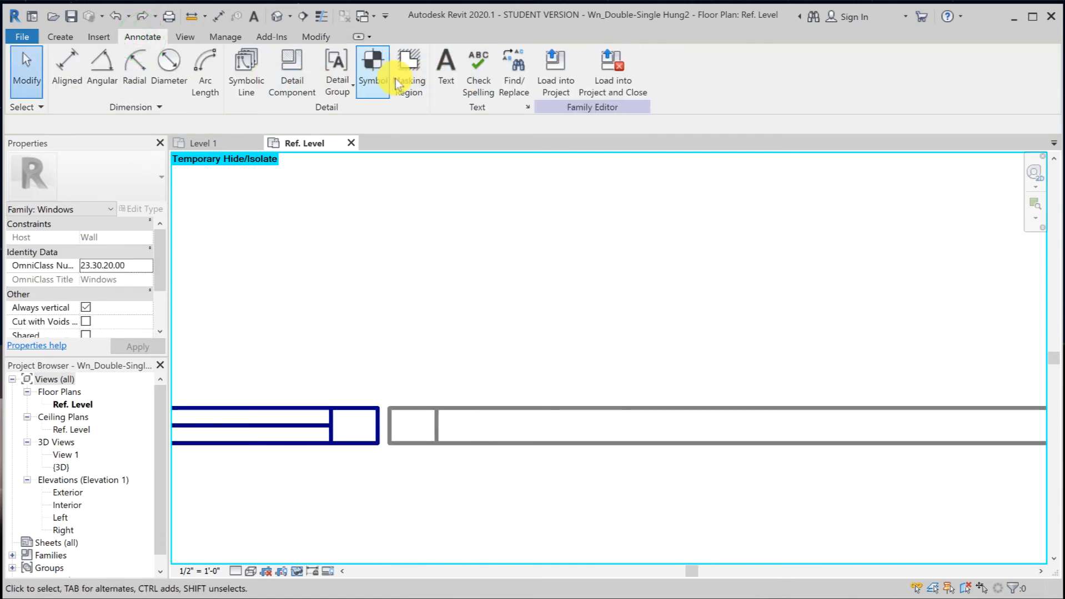
left_click(251, 72)
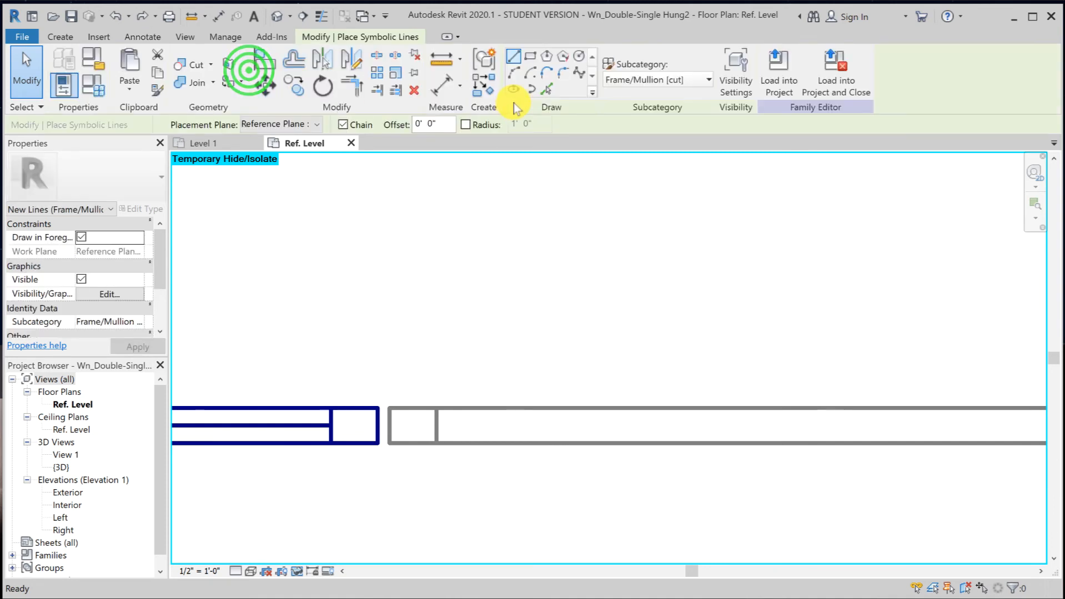
left_click(636, 82)
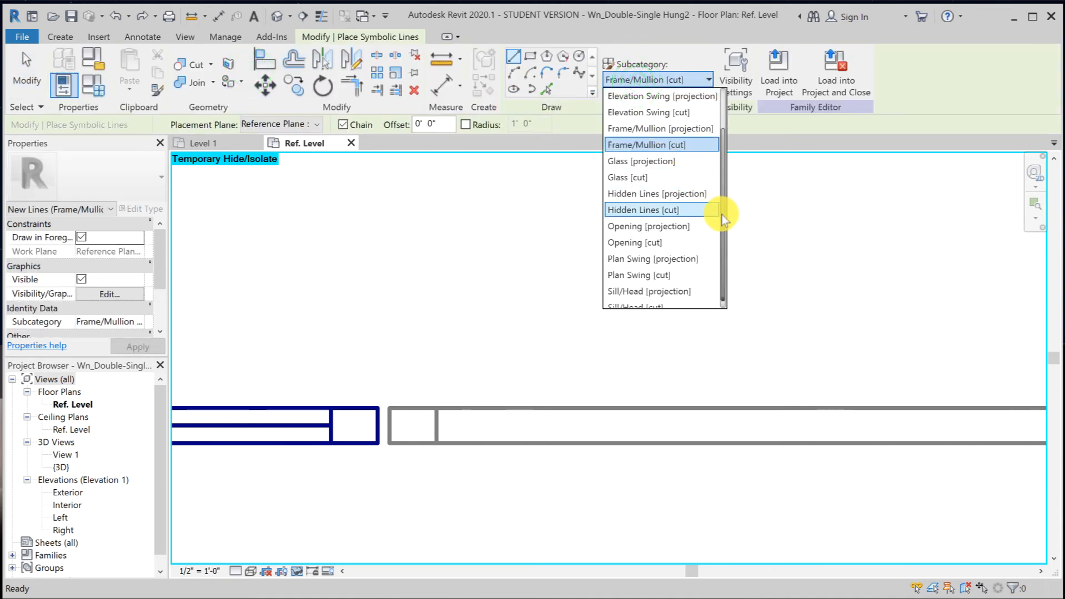
left_click_drag(722, 215, 723, 158)
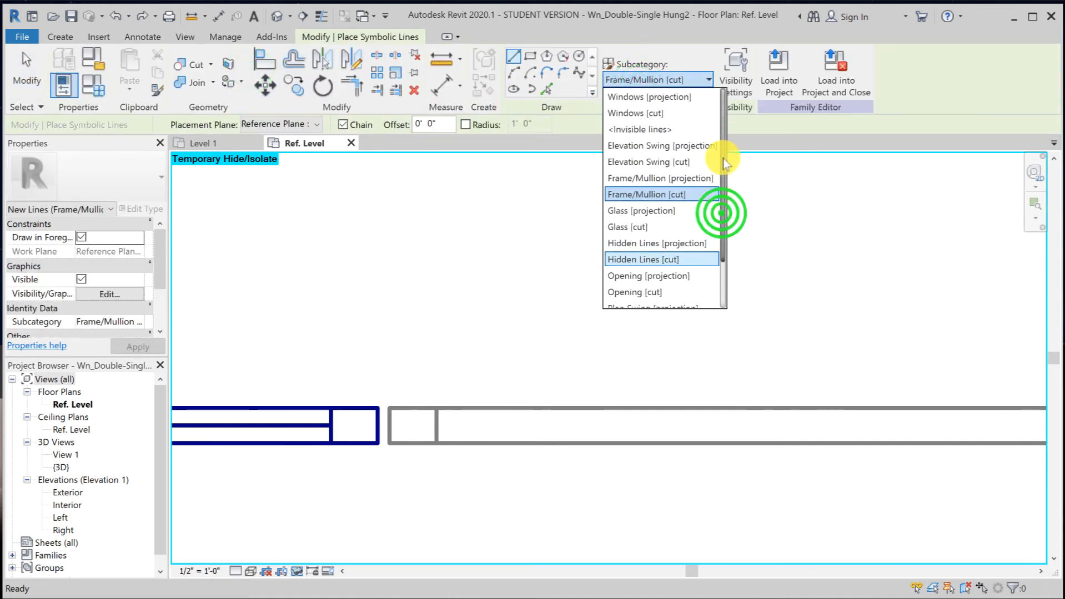
left_click(651, 117)
left_click(383, 393)
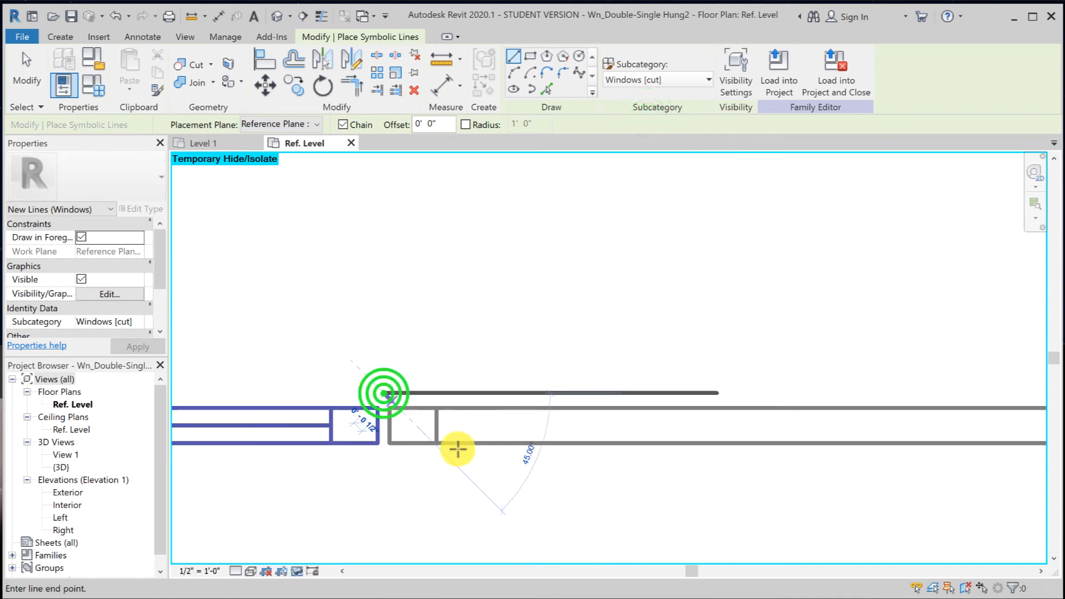
left_click(532, 55)
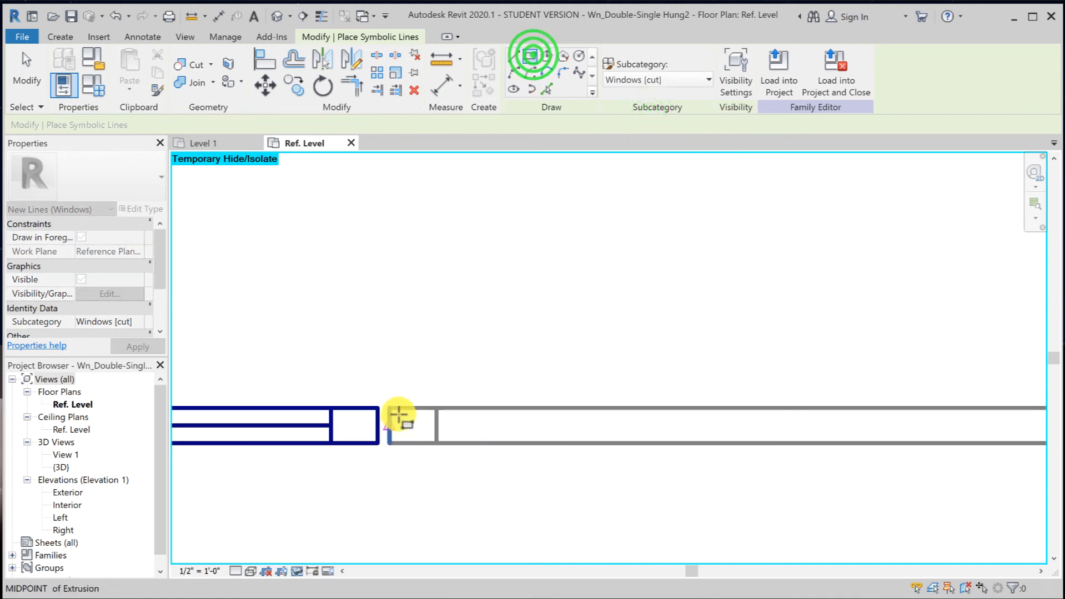
left_click(383, 400)
left_click(454, 454)
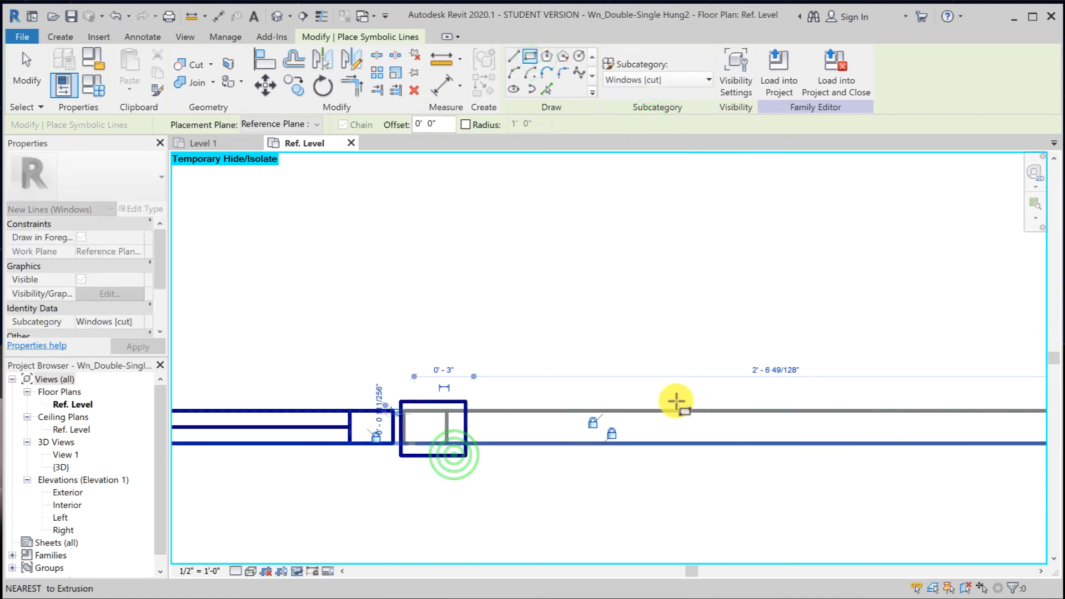
Draw another Windows [cut] symbolic rectangle, about 4" tall, around the right sash's right end block.
middle_click_drag(676, 401, 575, 392)
middle_click_drag(866, 383, 692, 375)
left_click(693, 377)
left_click(793, 454)
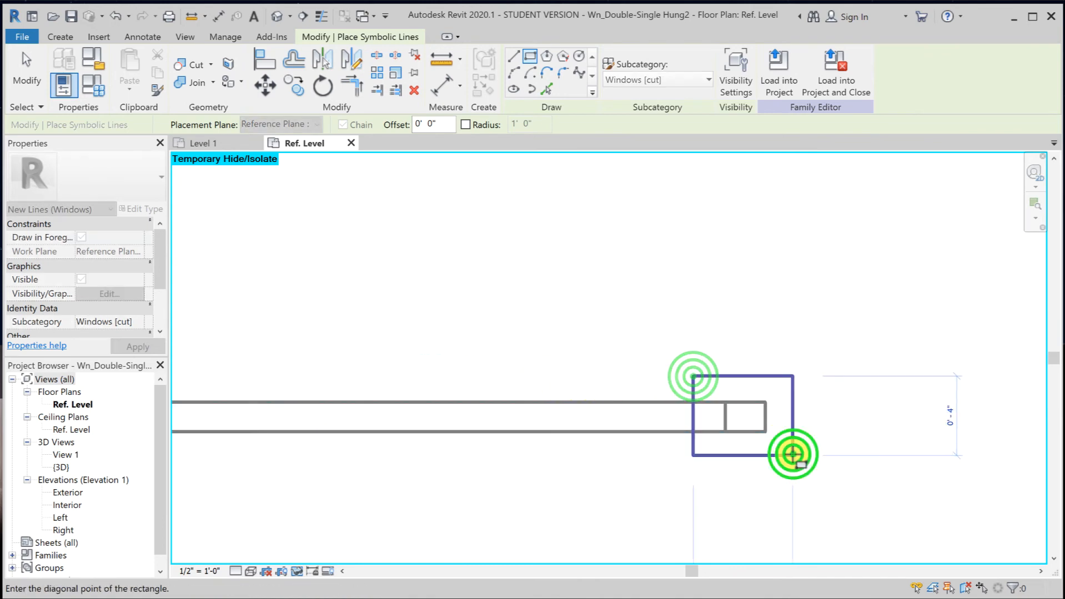
key("Escape")
key("Escape")
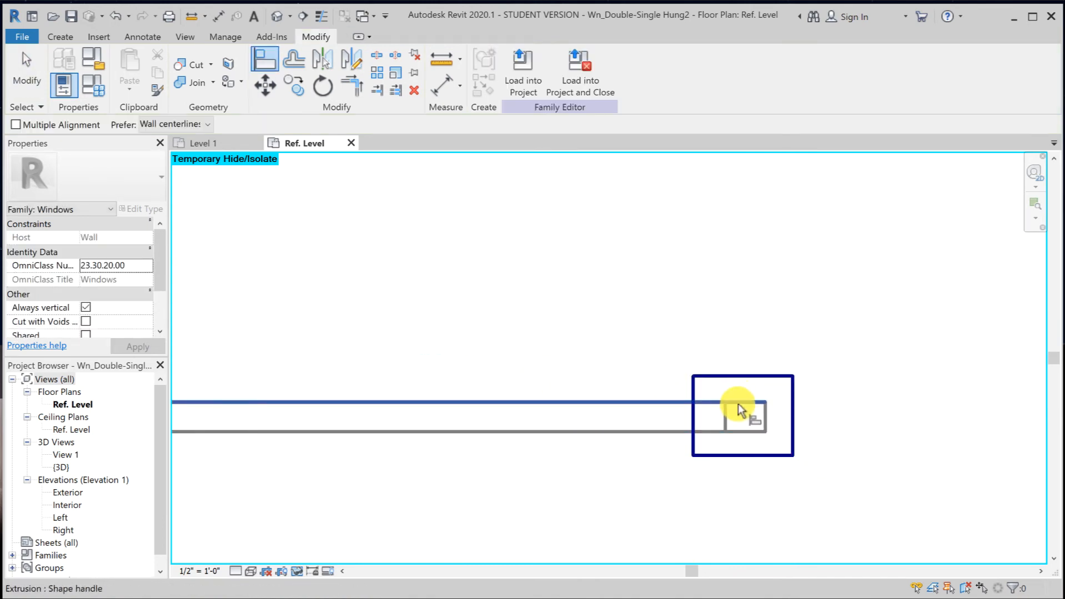
Align the right-end rectangle's top line to the right sash's upper long edge and lock it.
left_click(737, 403)
left_click(738, 377)
left_click(471, 414)
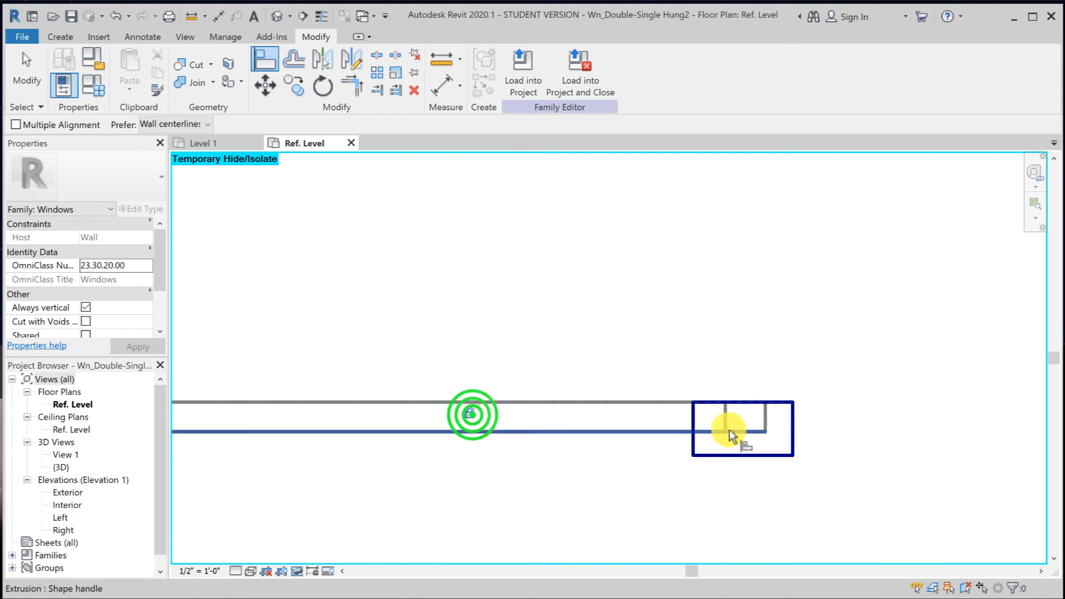
Try to align and lock the right-end rectangle's left line to the end block's inner edge.
left_click(729, 430)
left_click(689, 428)
left_click(727, 439)
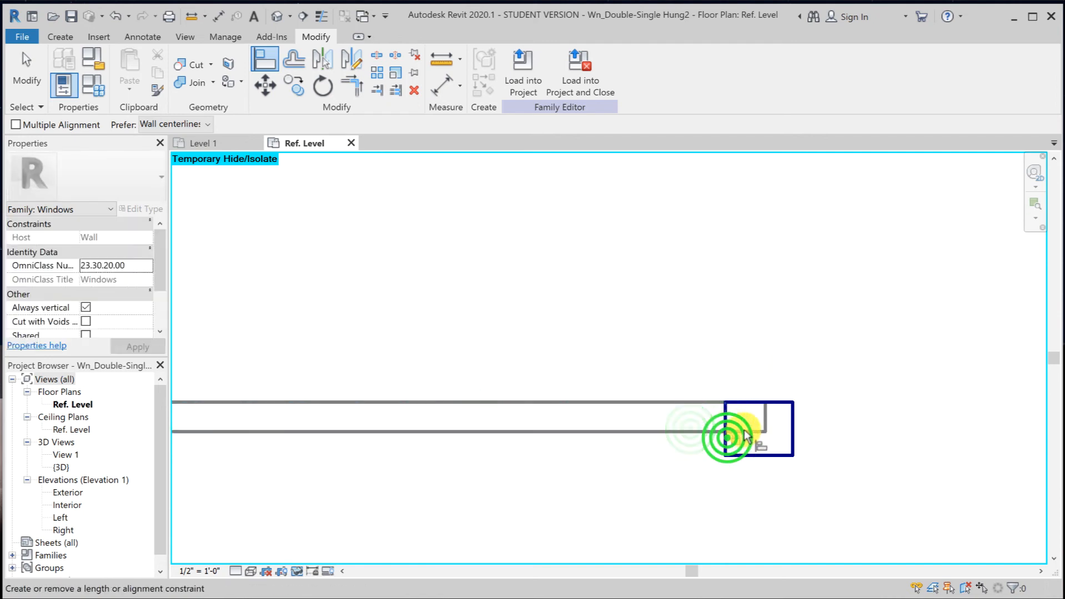
key("Escape")
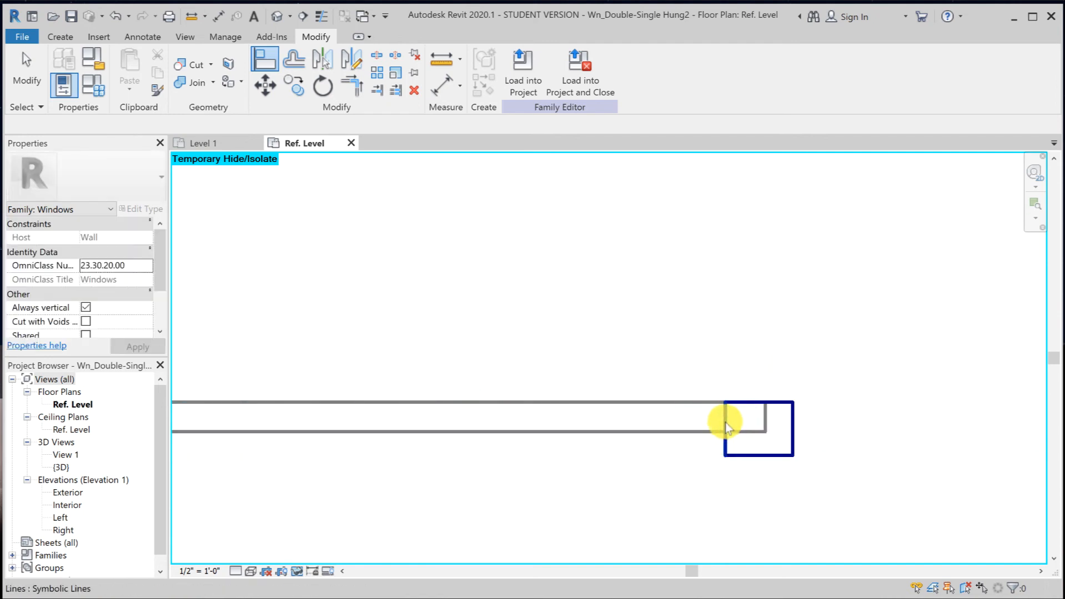
key("Escape")
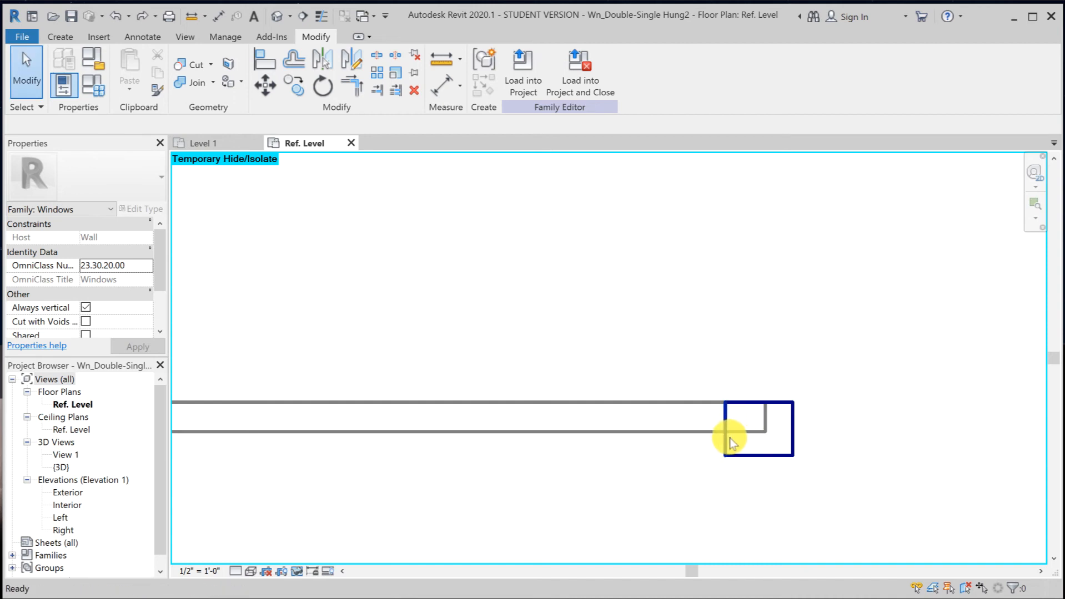
key("a")
key("l")
left_click(723, 442)
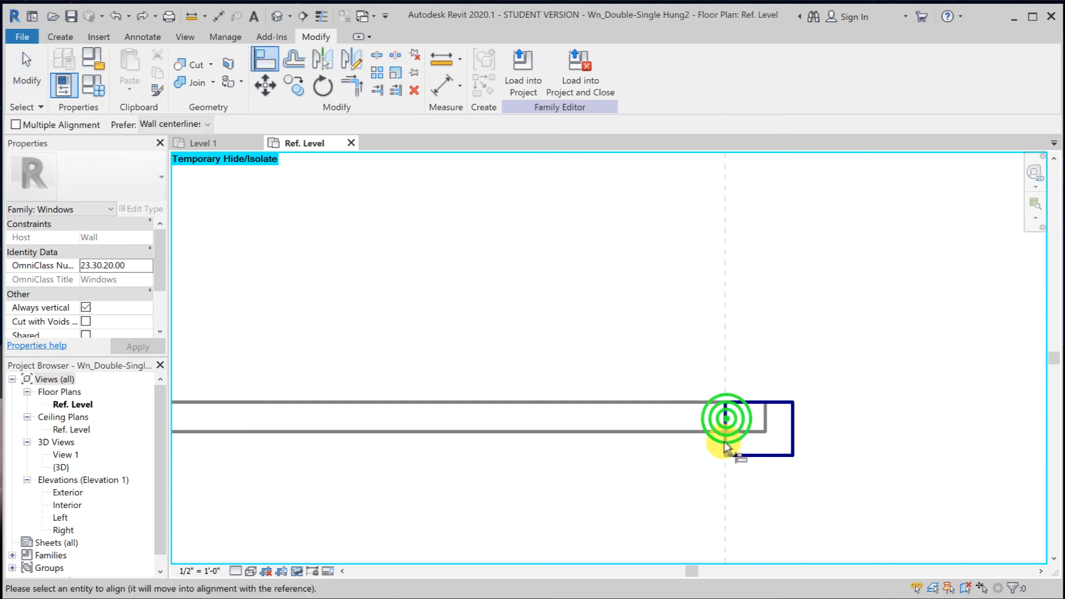
Align and lock the right-end rectangle's bottom line to the sash's lower edge and its right line to the sash's right end.
left_click(749, 455)
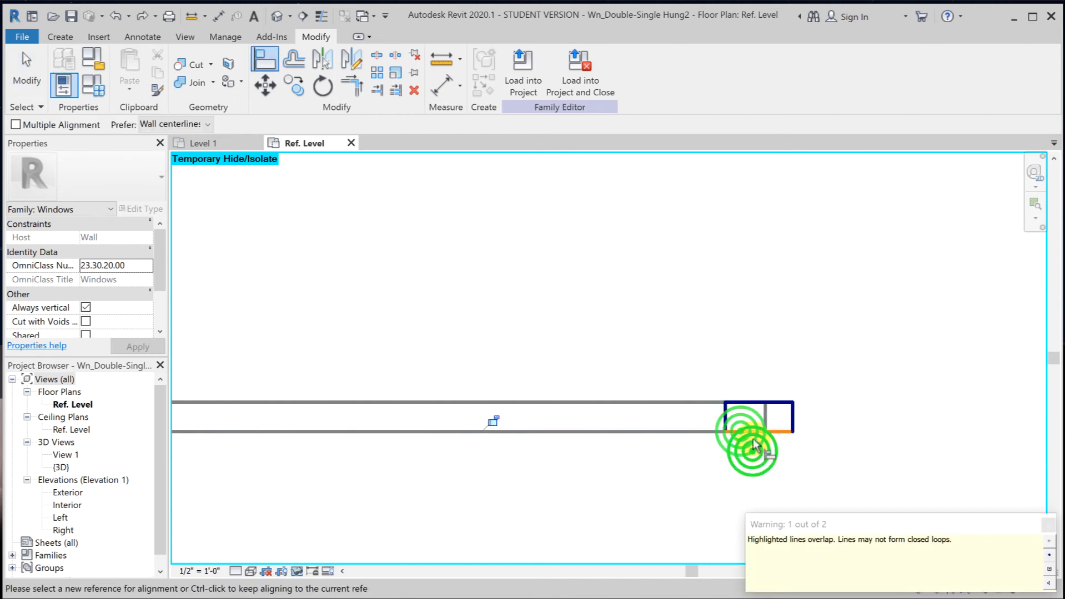
left_click(493, 423)
left_click(764, 420)
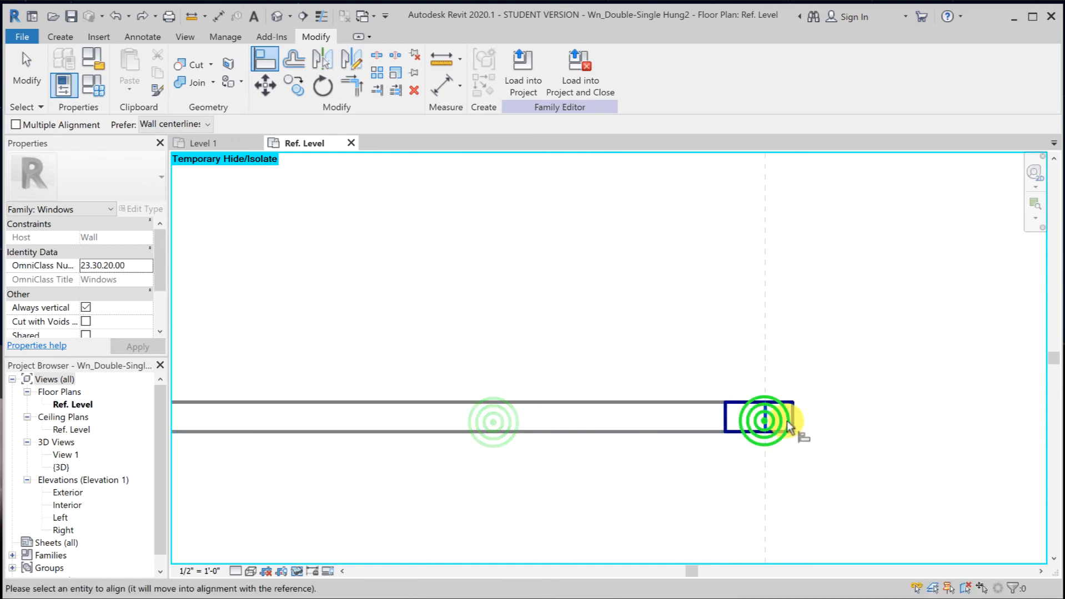
left_click(791, 421)
left_click(753, 410)
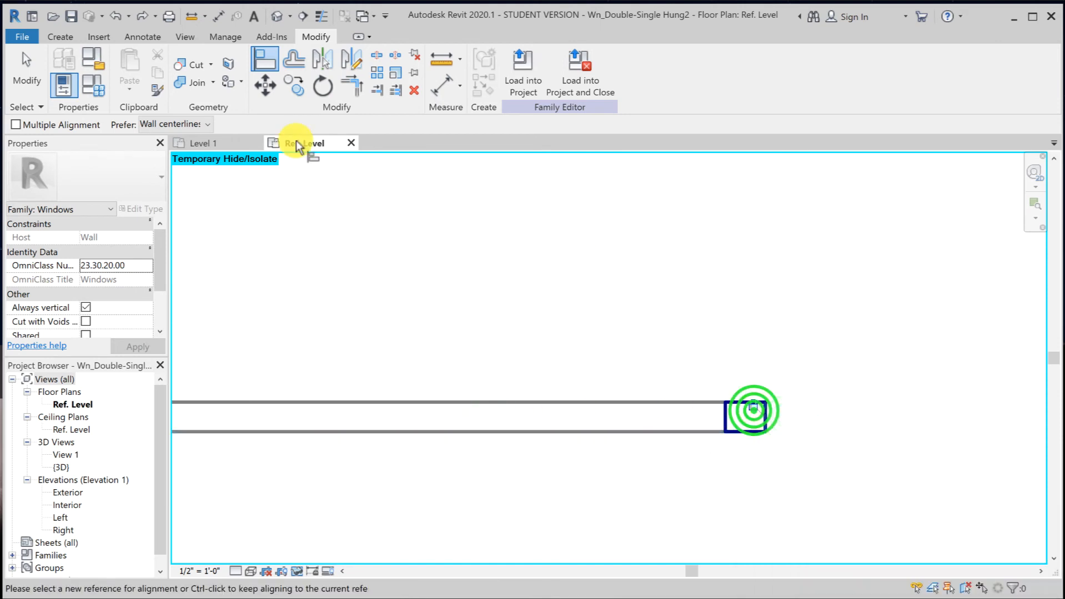
Delete the left line of the rectangle at the right sash's right end.
left_click(34, 92)
left_click_drag(665, 377, 743, 469)
left_click(732, 440)
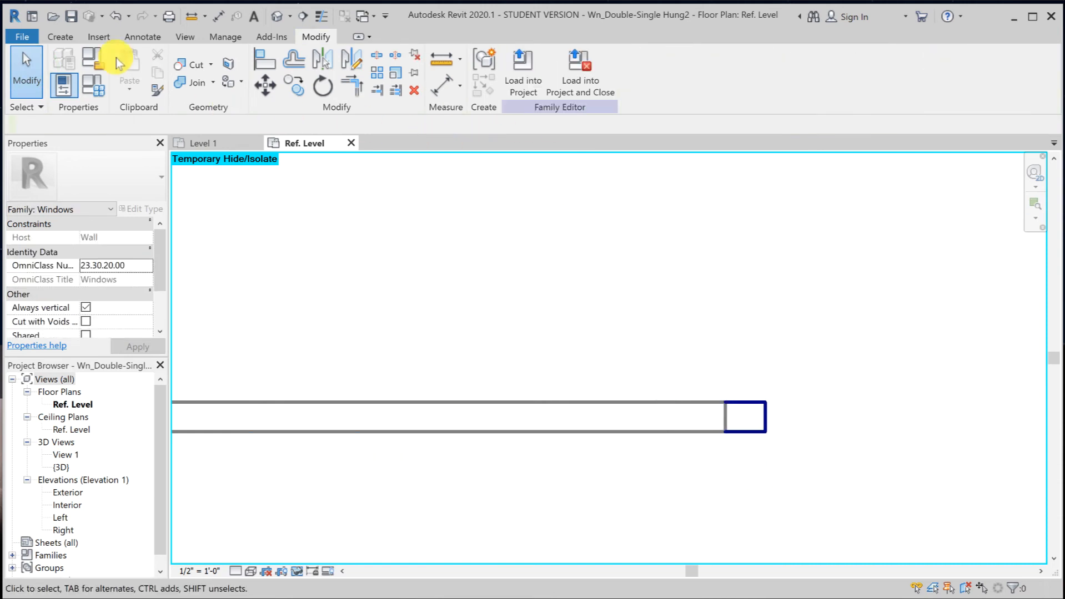
Draw a vertical Windows [cut] symbolic line about 5 1/4" long across the right sash, just left of its right end block.
left_click(136, 37)
left_click(242, 70)
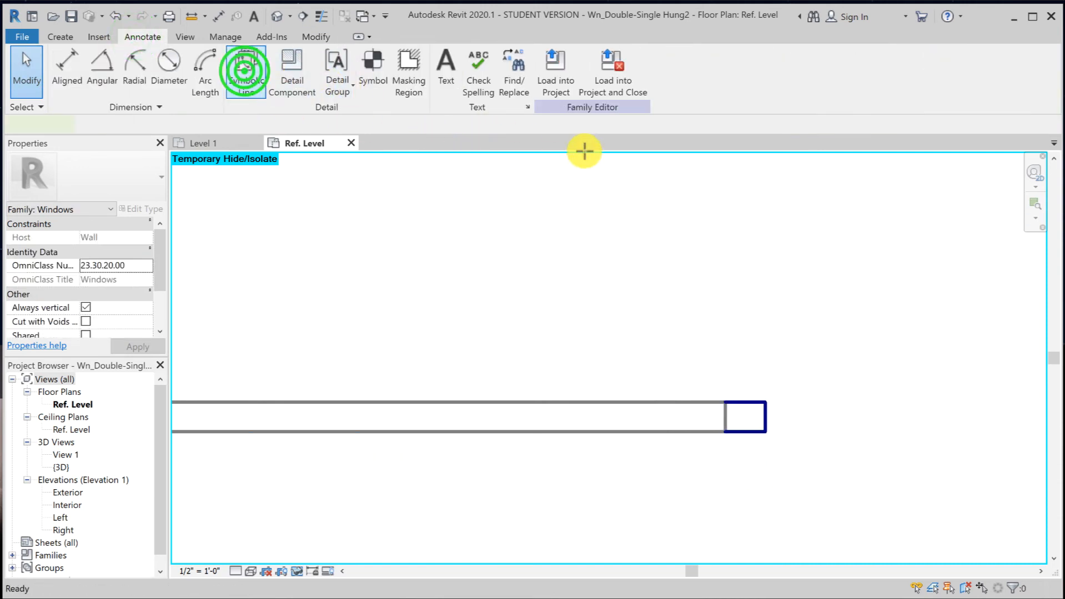
left_click(513, 56)
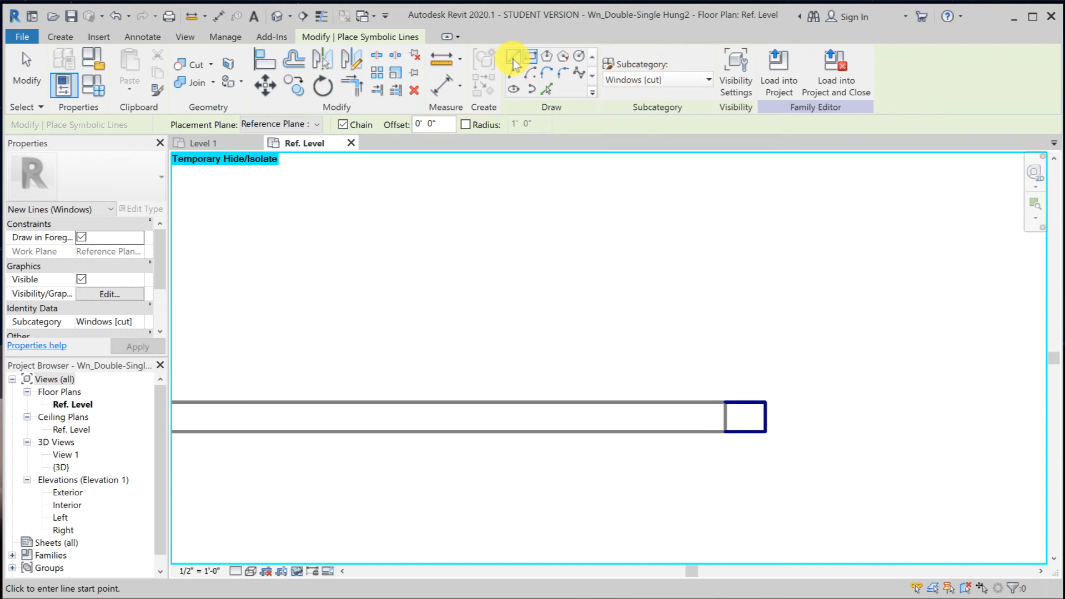
left_click(695, 425)
left_click(693, 483)
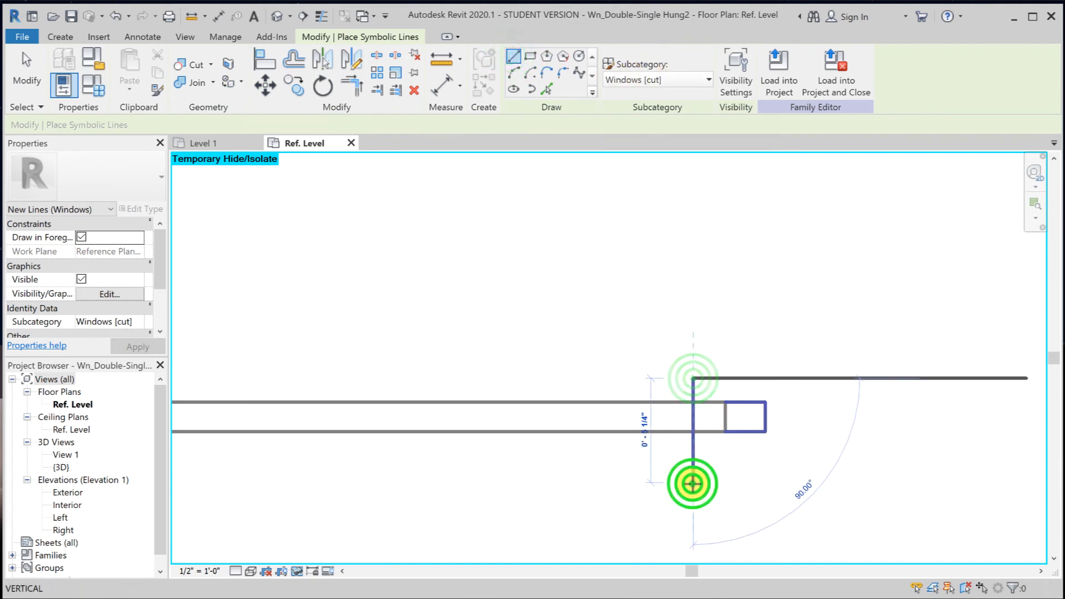
key("Escape")
key("Escape")
Trim the new vertical line to corners with the right-end rectangle's top and bottom lines.
left_click(748, 405)
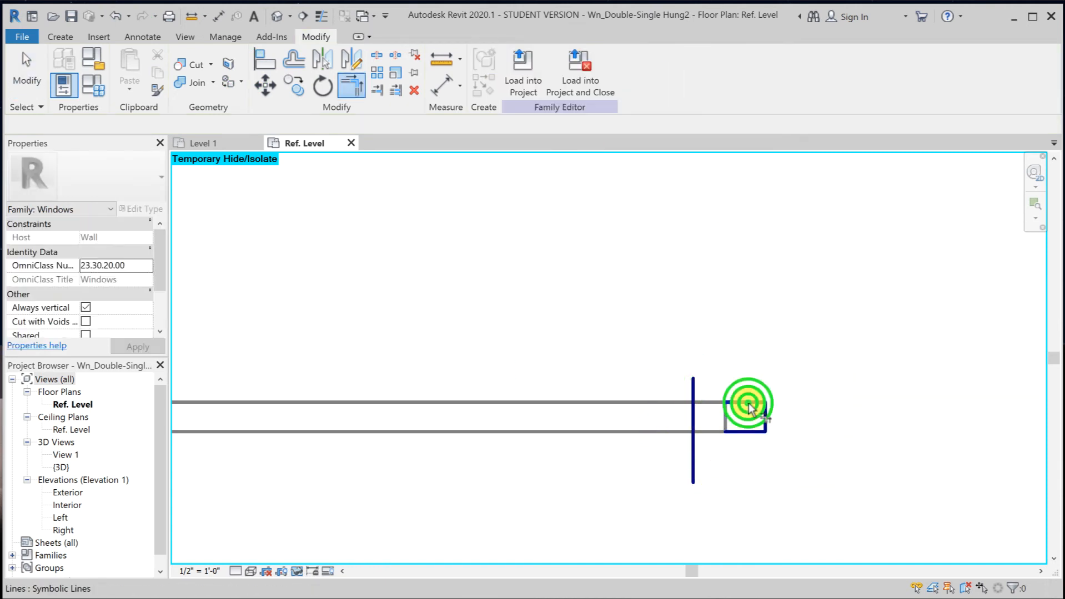
left_click(693, 417)
left_click(693, 422)
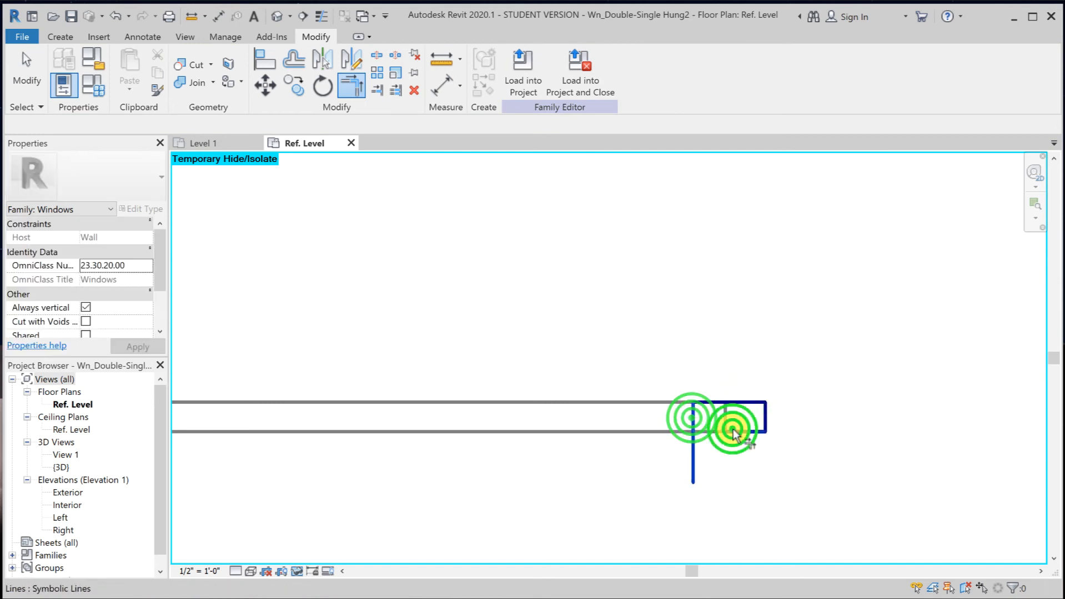
left_click(732, 431)
key("Escape")
Align the redrawn left line to the right end block's inner edge and lock it.
key("a")
key("l")
left_click(692, 417)
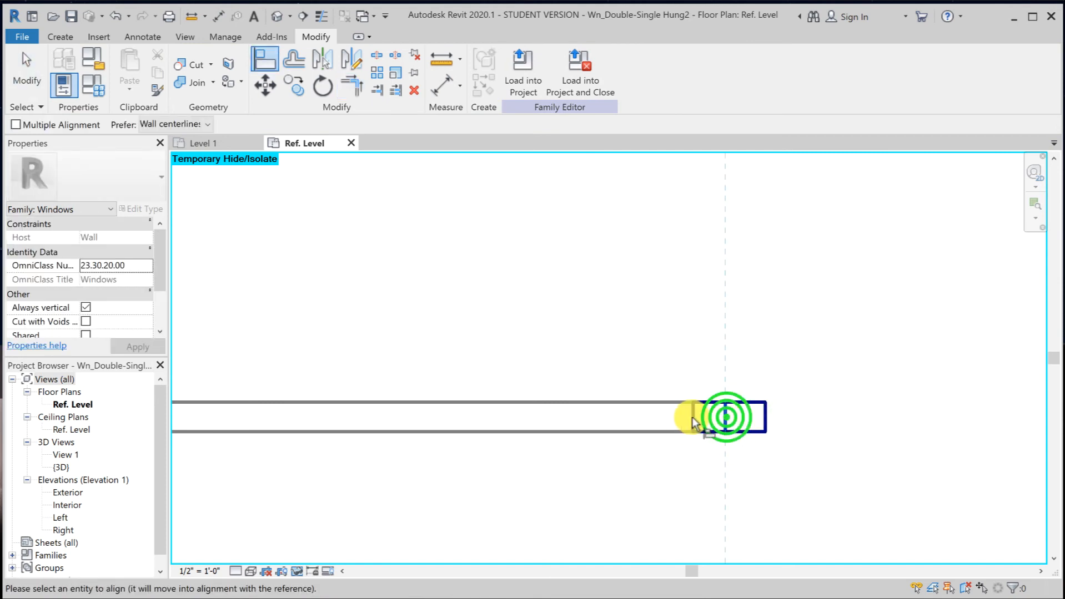
left_click(727, 418)
left_click(715, 412)
Align and lock the left line of the right sash's left-end rectangle to the sash's left end.
scroll(648, 452, "down", 1)
middle_click_drag(649, 450, 849, 444)
scroll(365, 433, "up", 3)
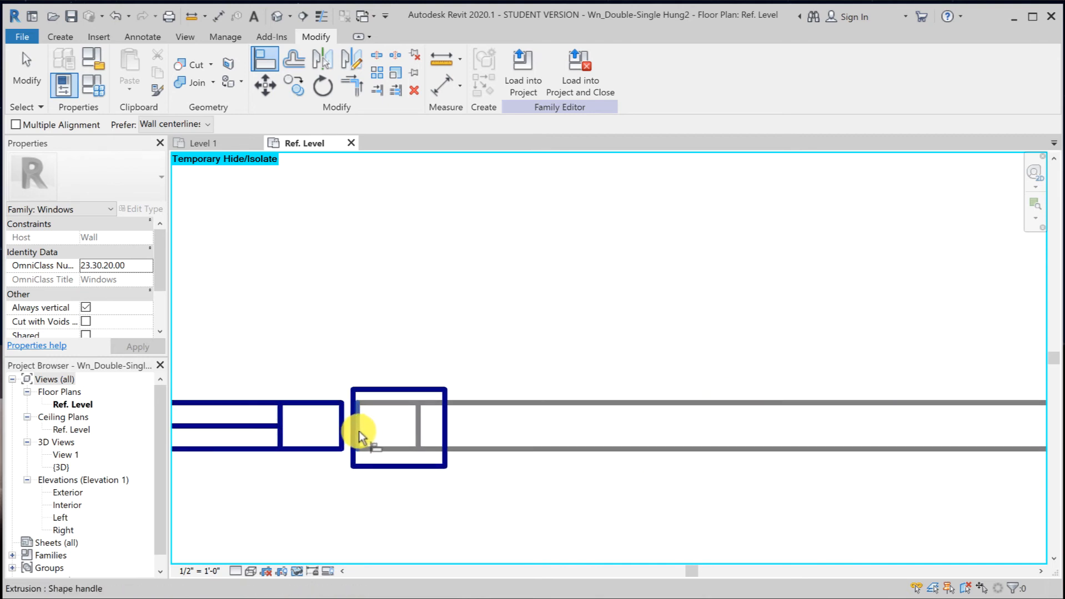
left_click(355, 434)
left_click(352, 432)
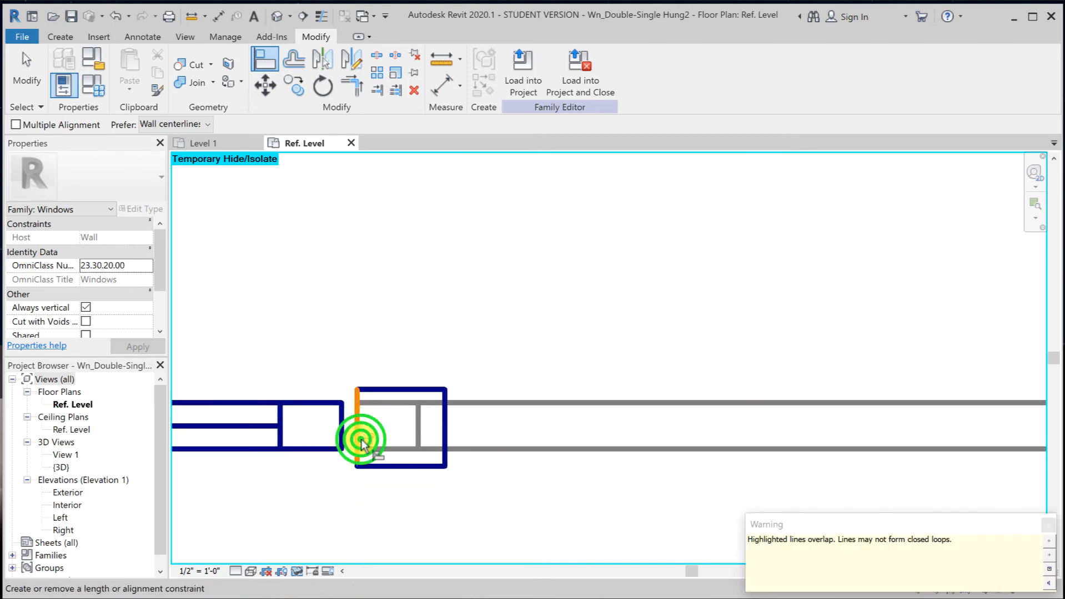
Align and lock the top, right and bottom lines of the right sash's left-end rectangle to the sash geometry edges.
left_click(389, 403)
left_click(396, 389)
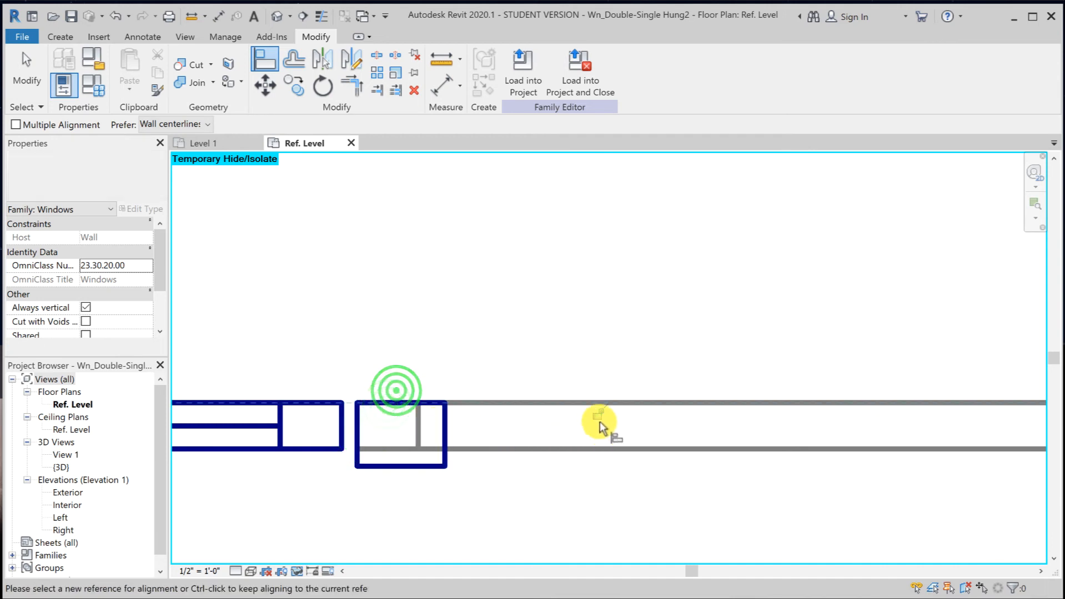
left_click(598, 418)
left_click(447, 431)
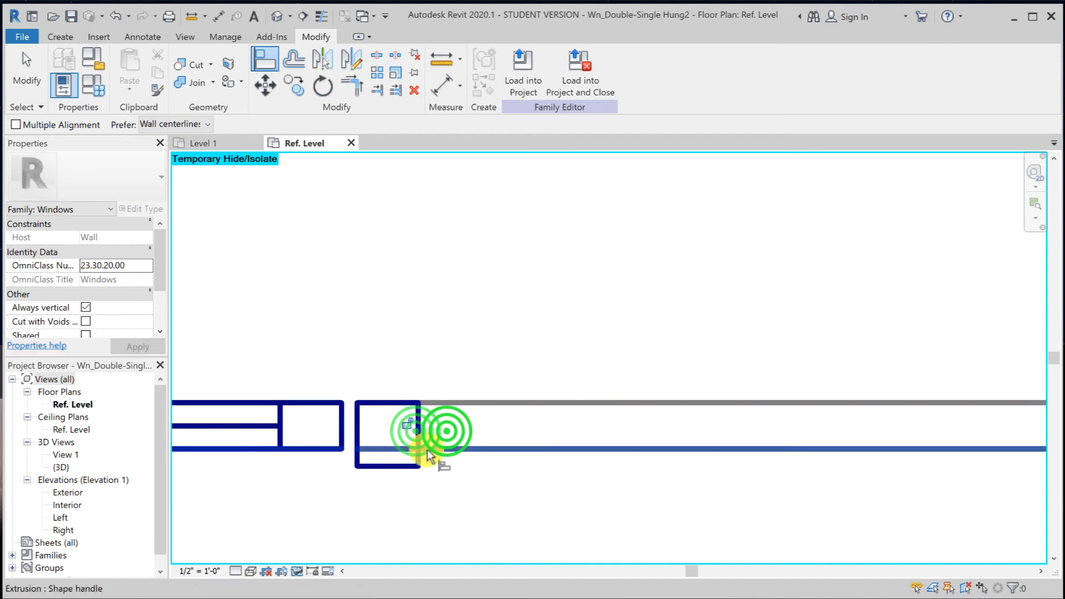
left_click(408, 427)
left_click(390, 448)
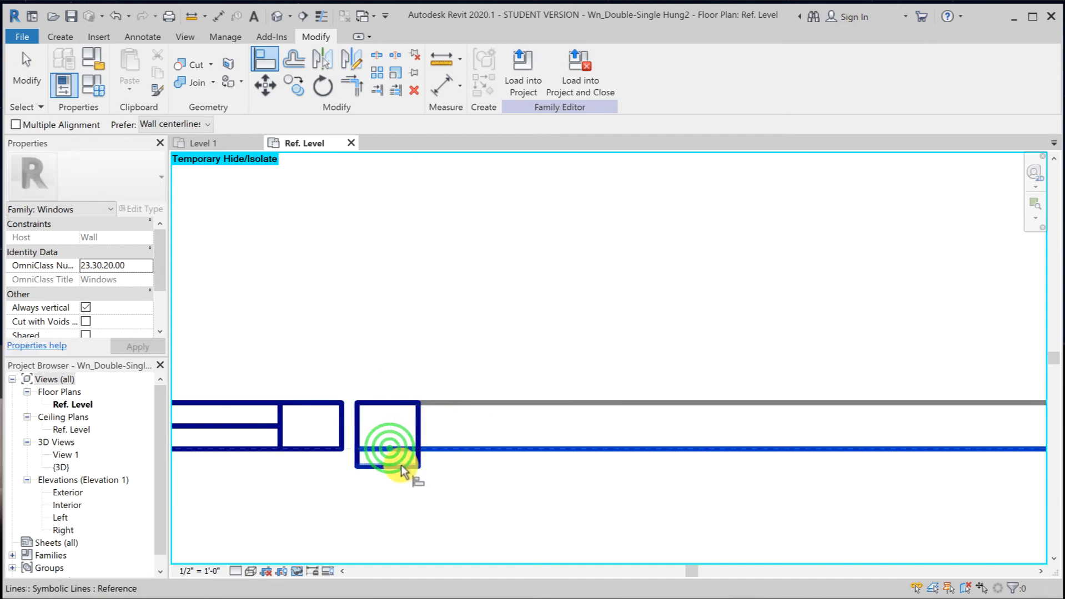
left_click(391, 468)
left_click(618, 437)
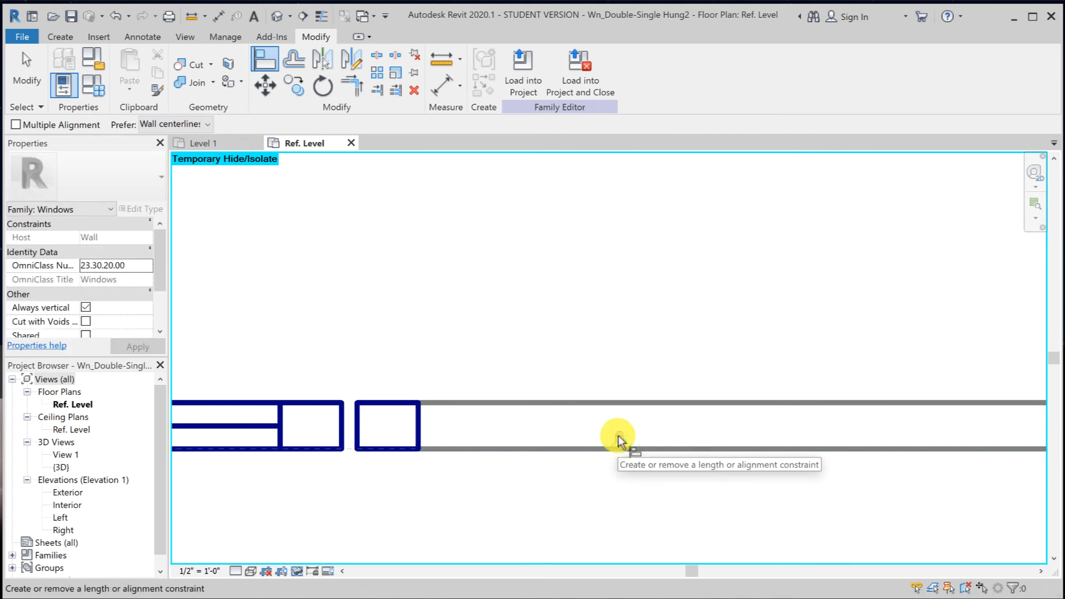
Load the family into the project, overwriting the existing version, and set the placed window type's width to 6' 0".
left_click(524, 71)
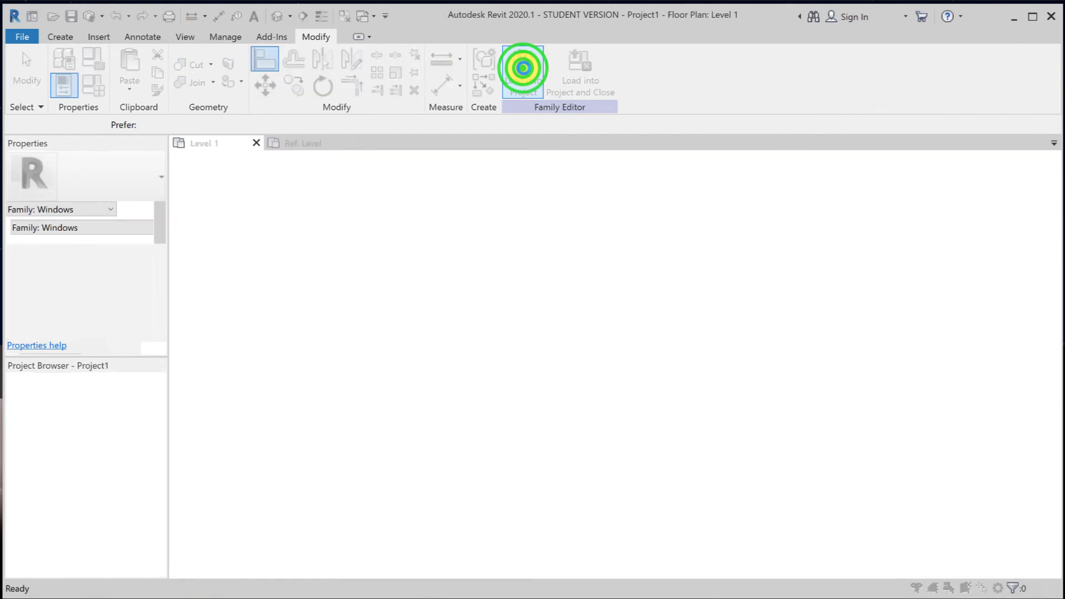
left_click(447, 309)
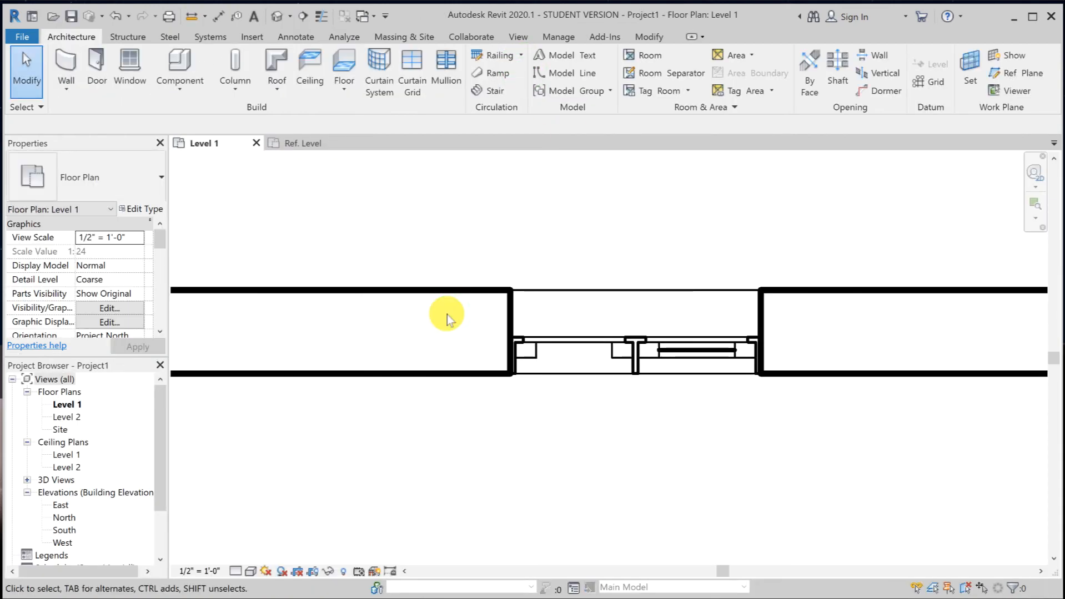
left_click(630, 348)
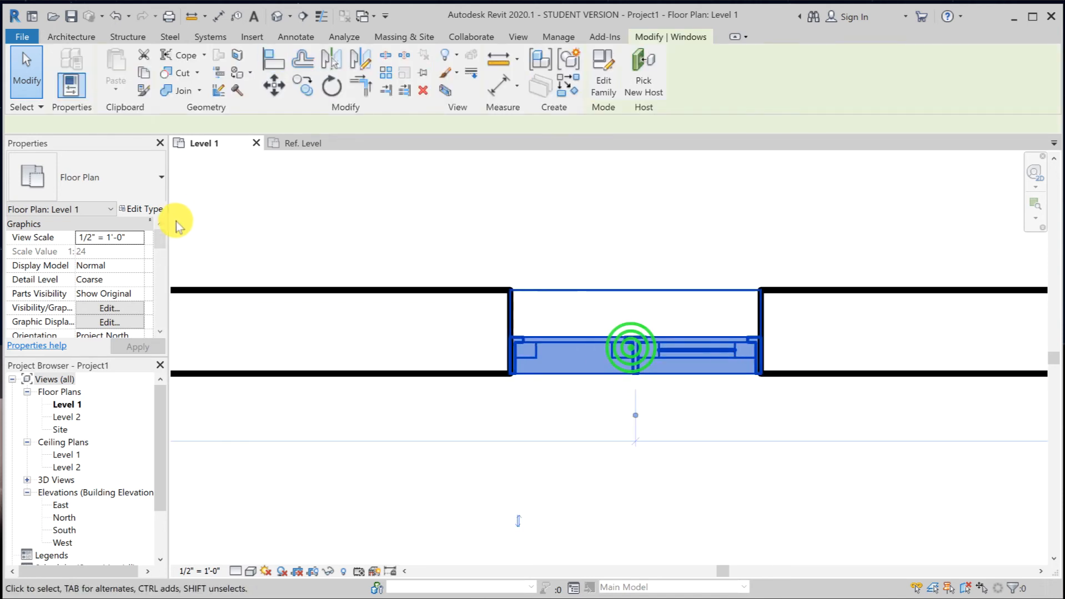
left_click(143, 209)
left_click(731, 334)
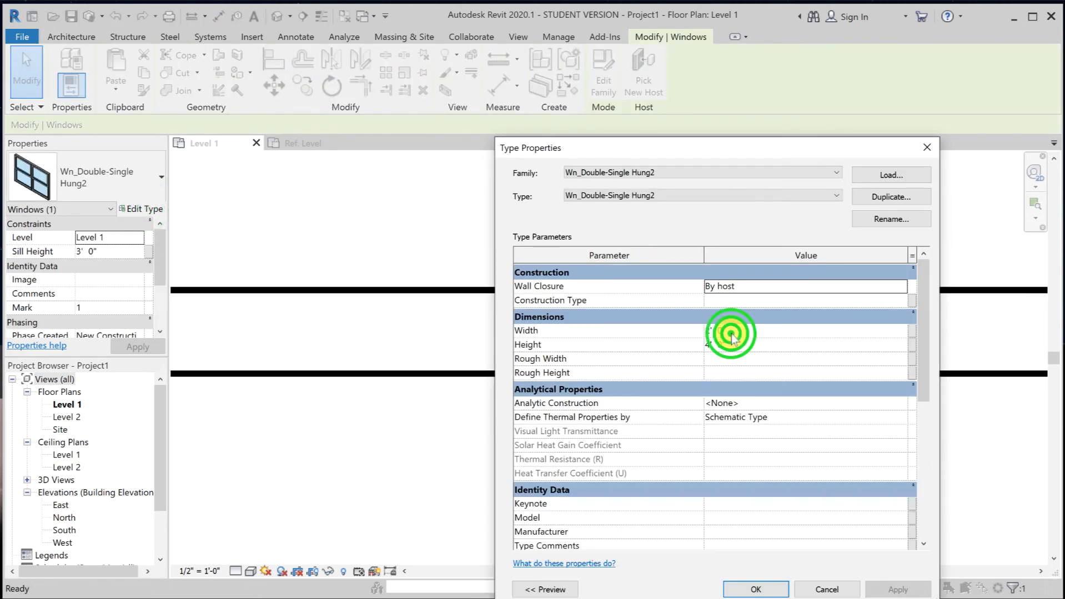
left_click_drag(752, 331, 666, 337)
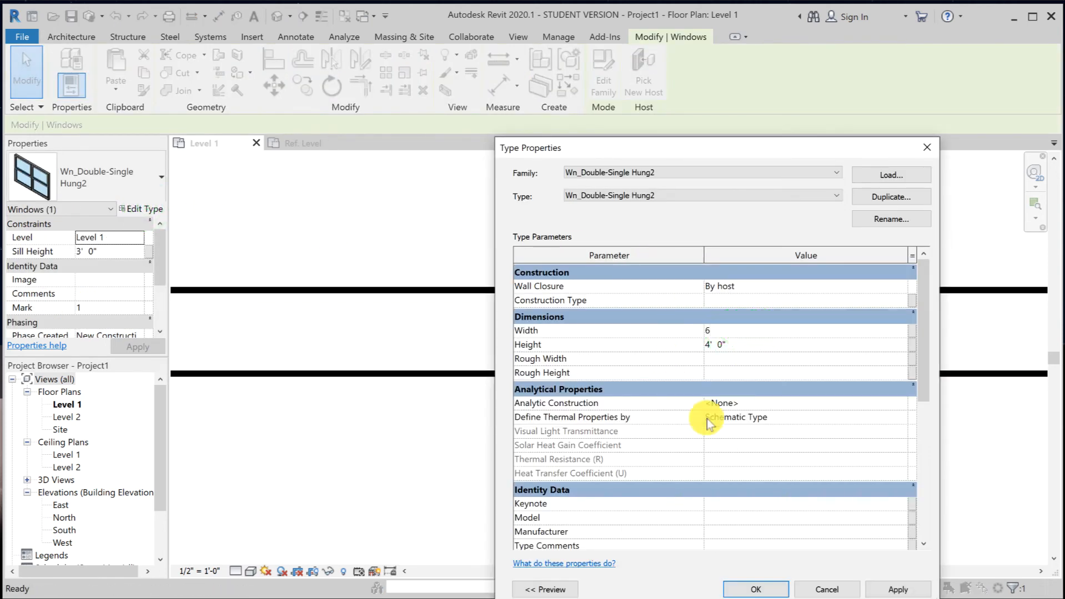
left_click(760, 588)
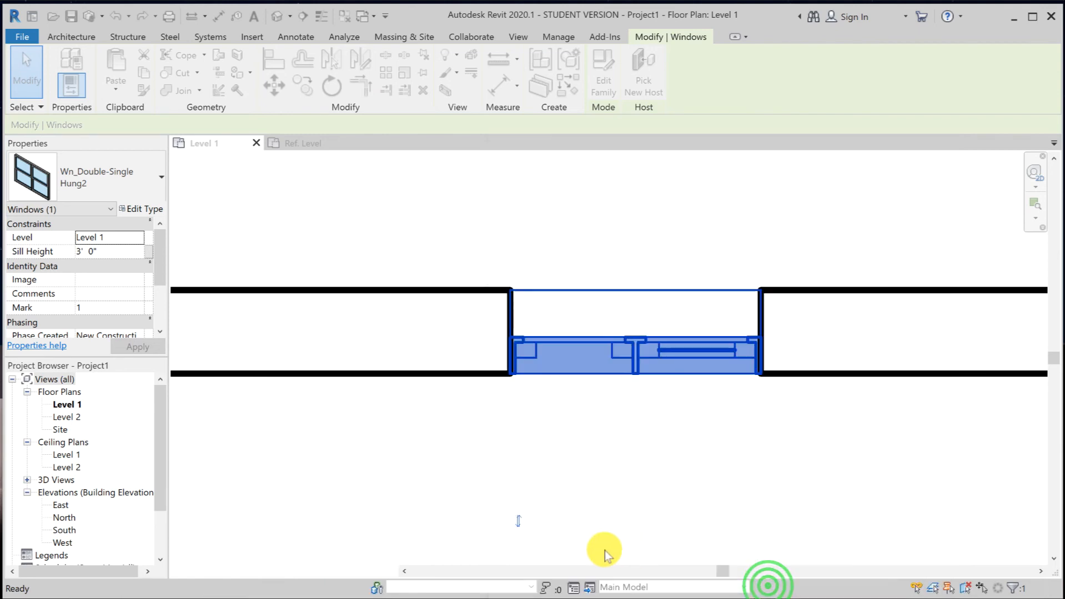
left_click(536, 488)
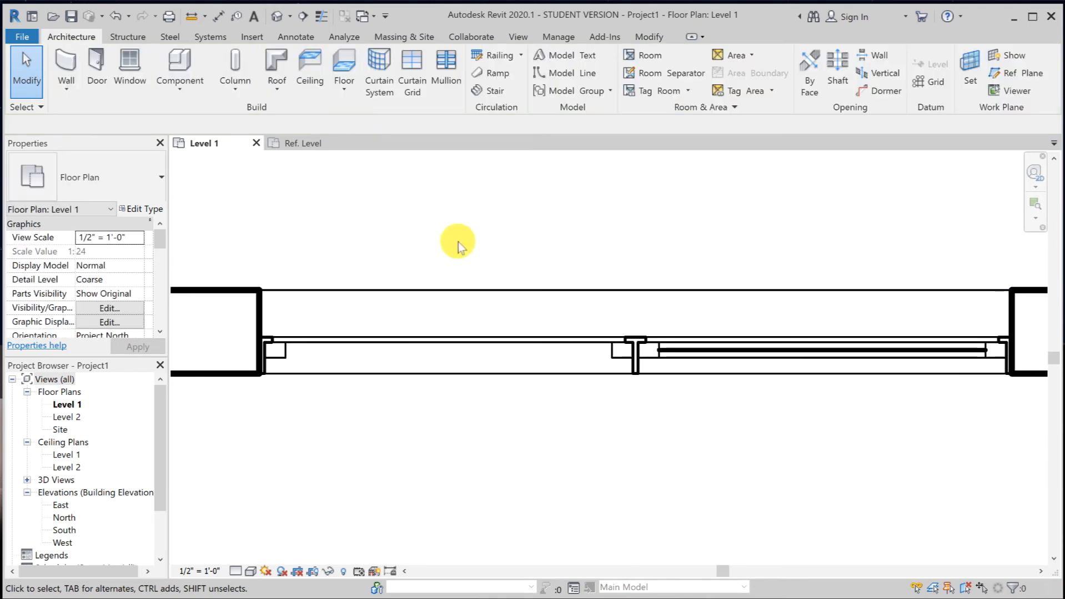
Return to the family's Ref. Level plan and draw a Glass [cut] symbolic line along the right sash's centre between its end blocks.
left_click(313, 144)
key("a")
key("l")
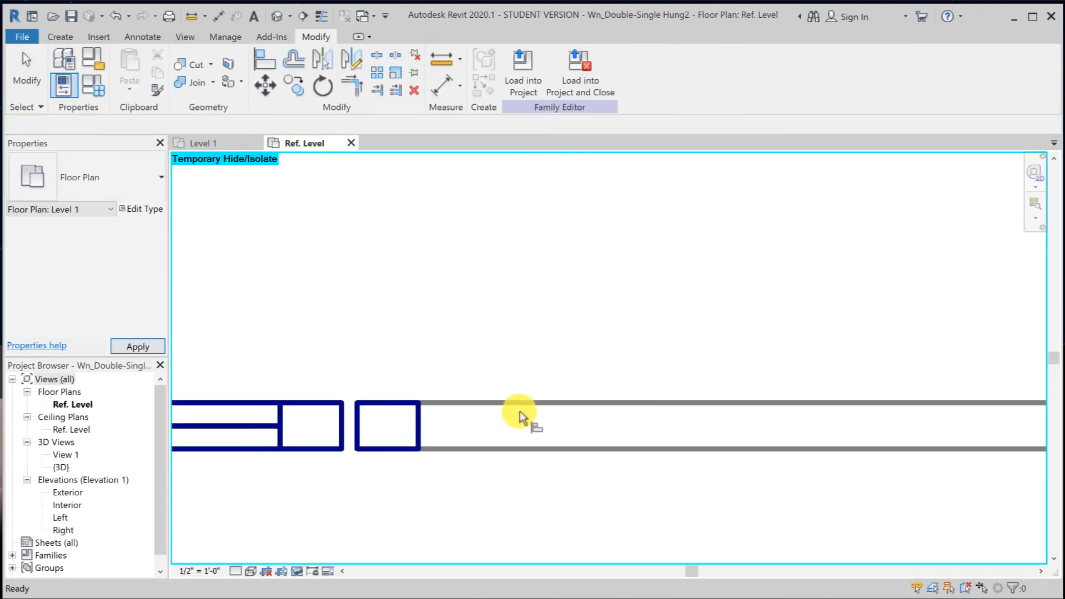
scroll(520, 412, "down", 2)
middle_click_drag(585, 416, 527, 415)
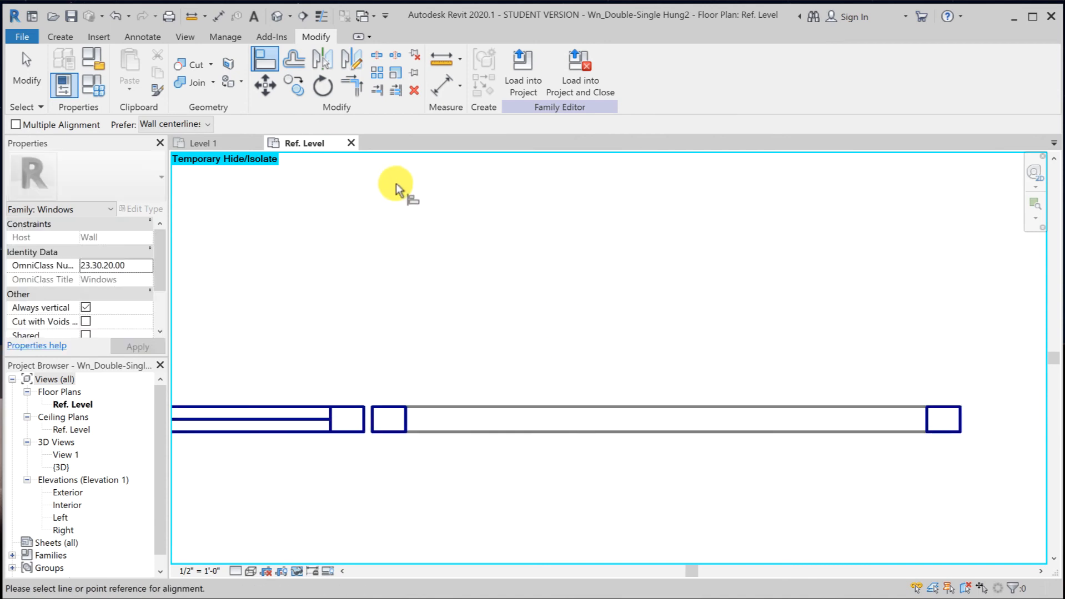
left_click(156, 34)
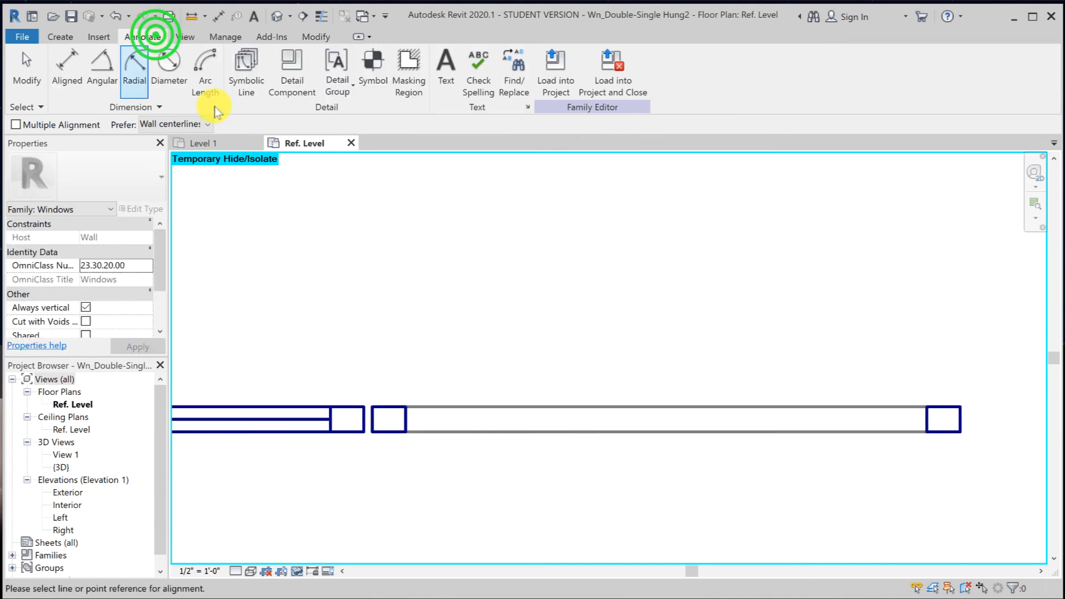
left_click(253, 75)
left_click(641, 83)
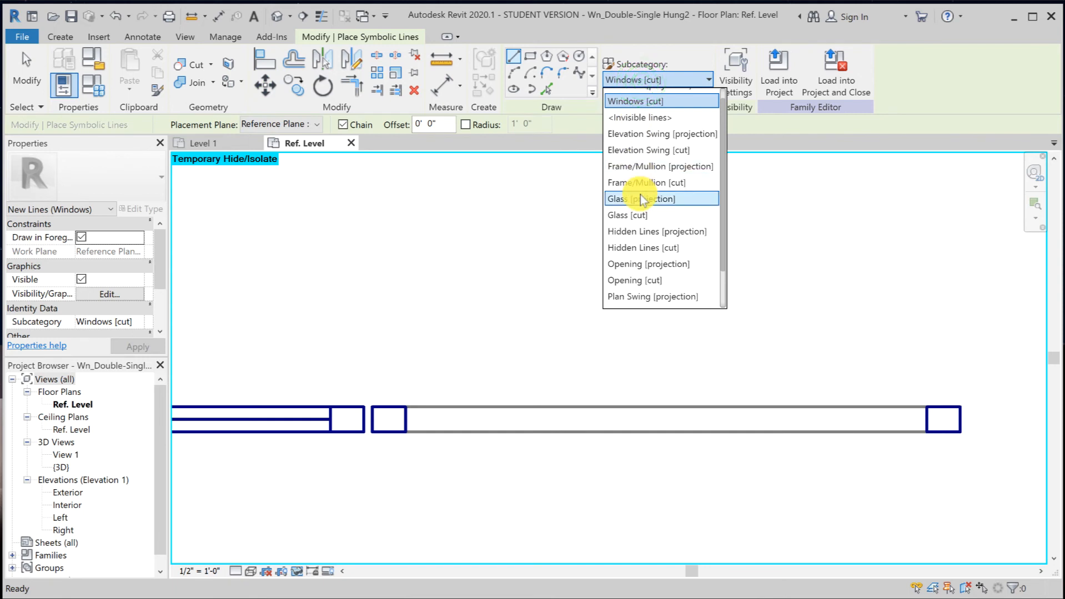
left_click(627, 215)
left_click(407, 422)
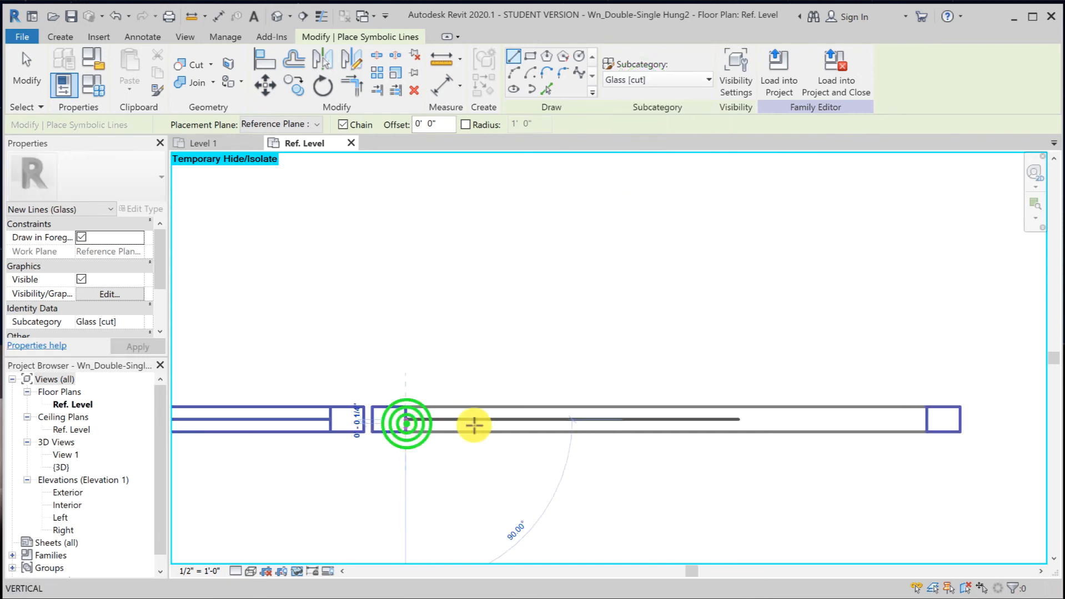
left_click(928, 420)
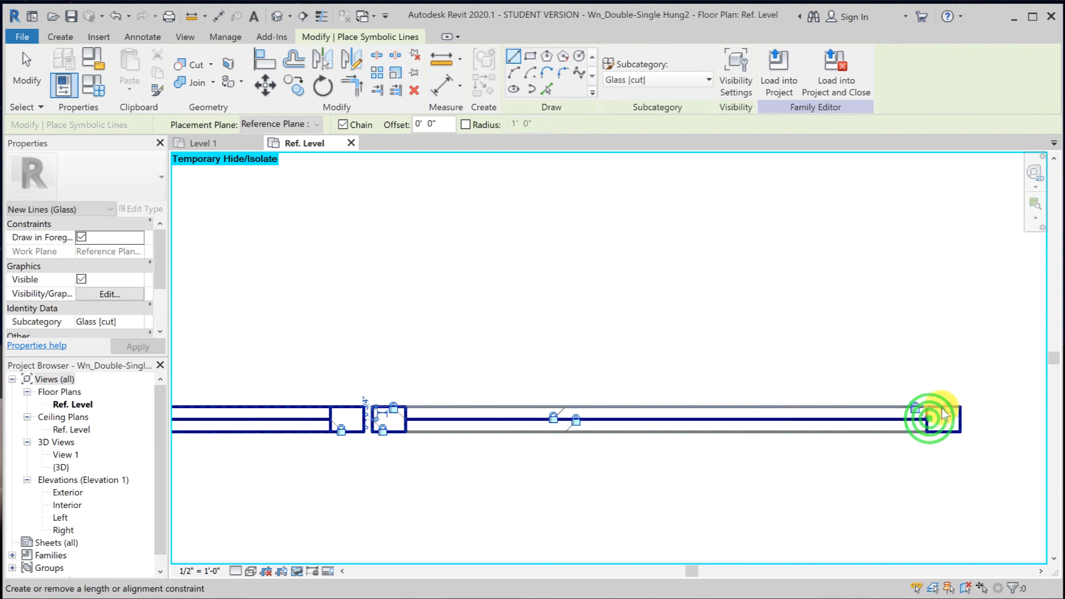
key("Escape")
Draw a Windows [projection] symbolic line along the right sash's top edge between its two end blocks.
left_click(149, 37)
left_click(246, 75)
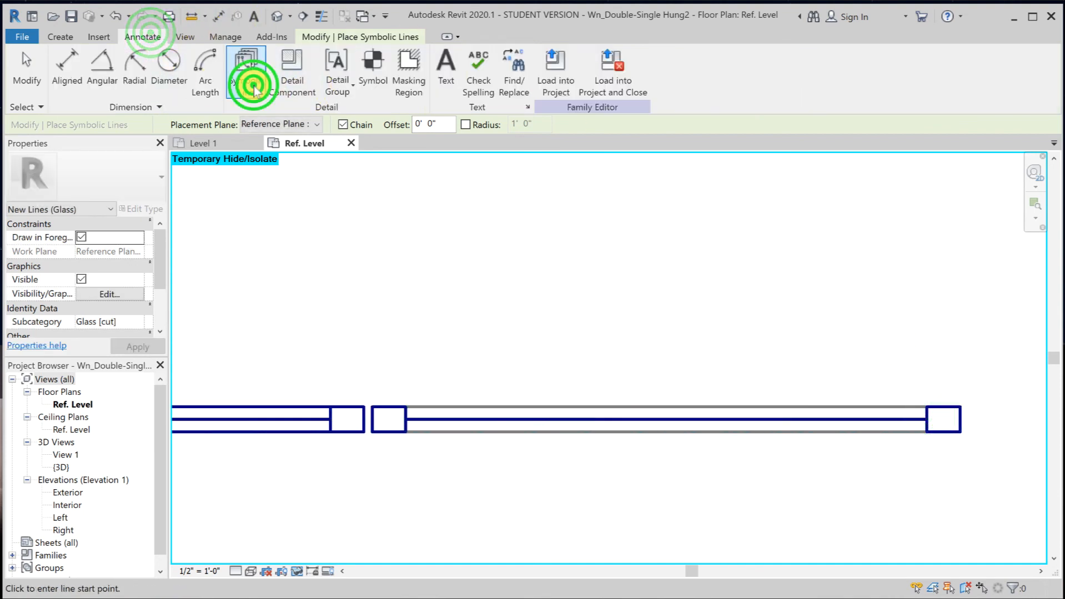
left_click(232, 73)
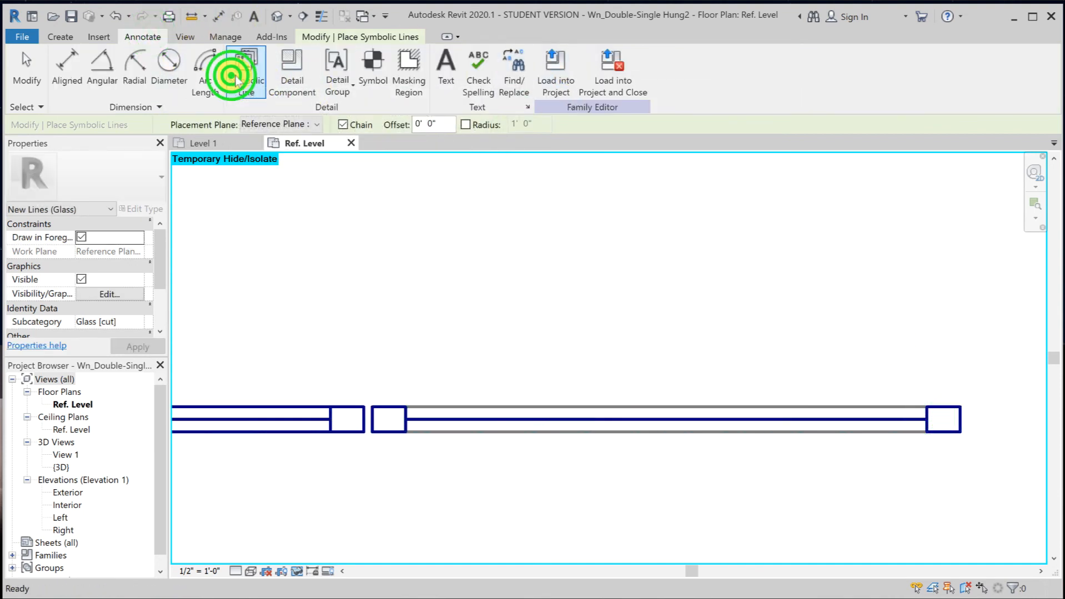
left_click(368, 31)
left_click(667, 83)
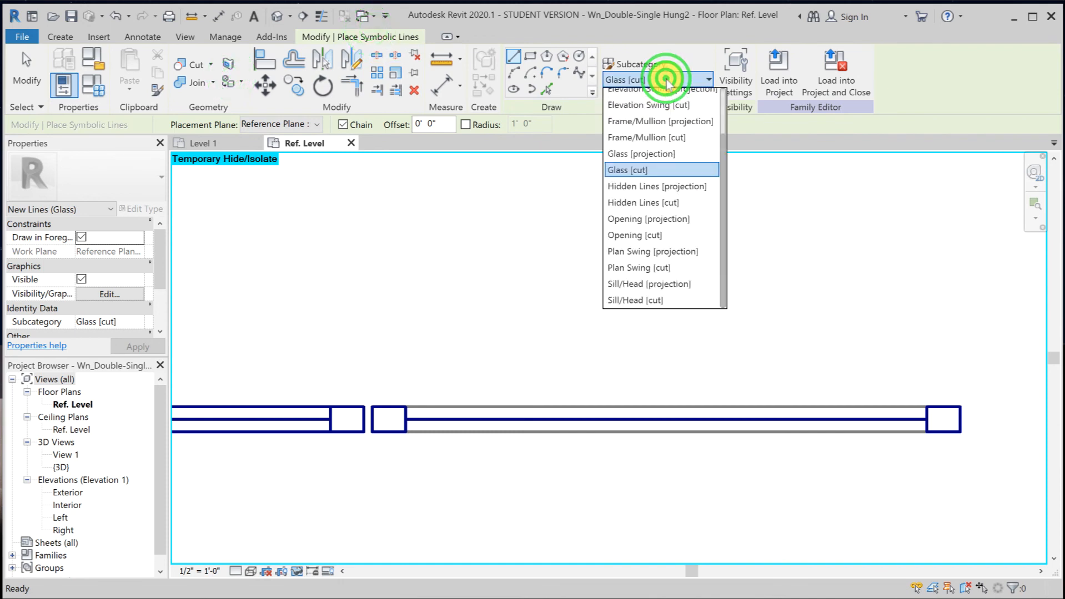
left_click_drag(723, 170, 727, 128)
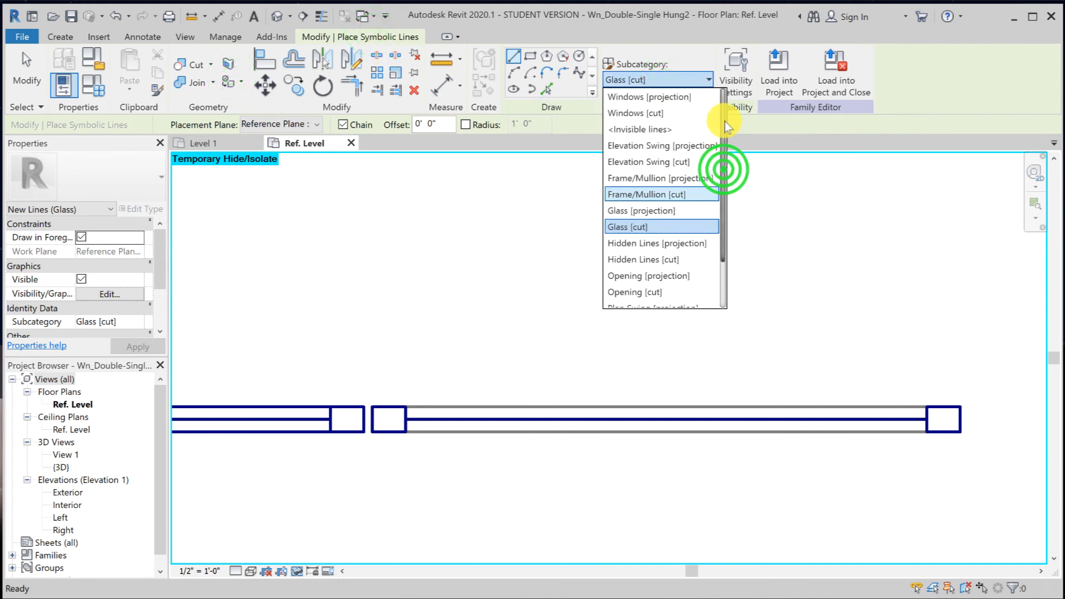
left_click(658, 97)
left_click(407, 406)
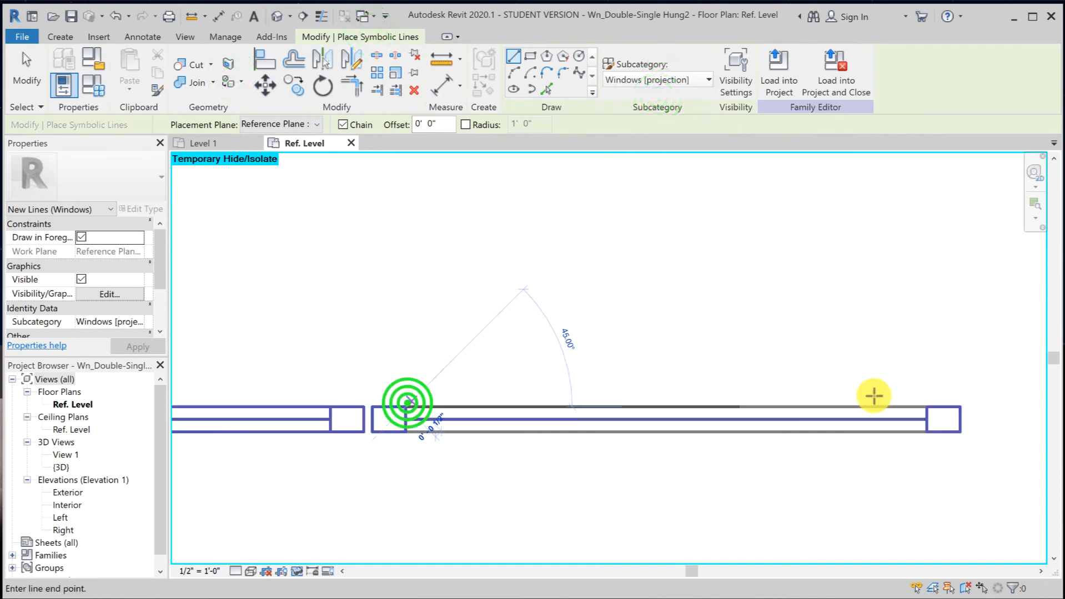
left_click(927, 405)
key("Escape")
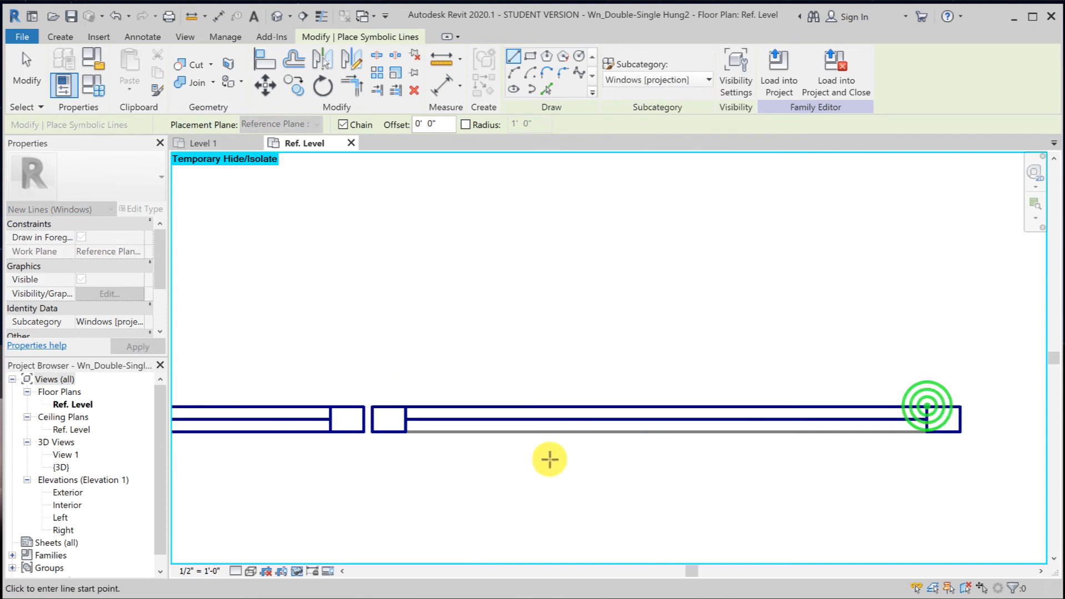
Draw a matching Windows [projection] symbolic line along the right sash's bottom edge between the end blocks.
left_click(407, 432)
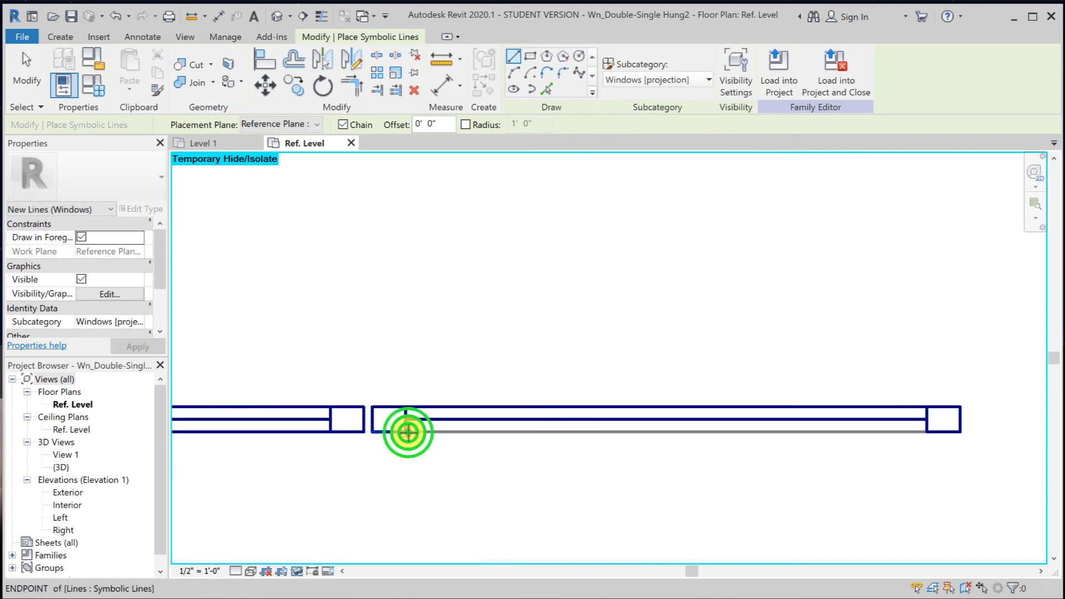
left_click(927, 432)
key("Escape")
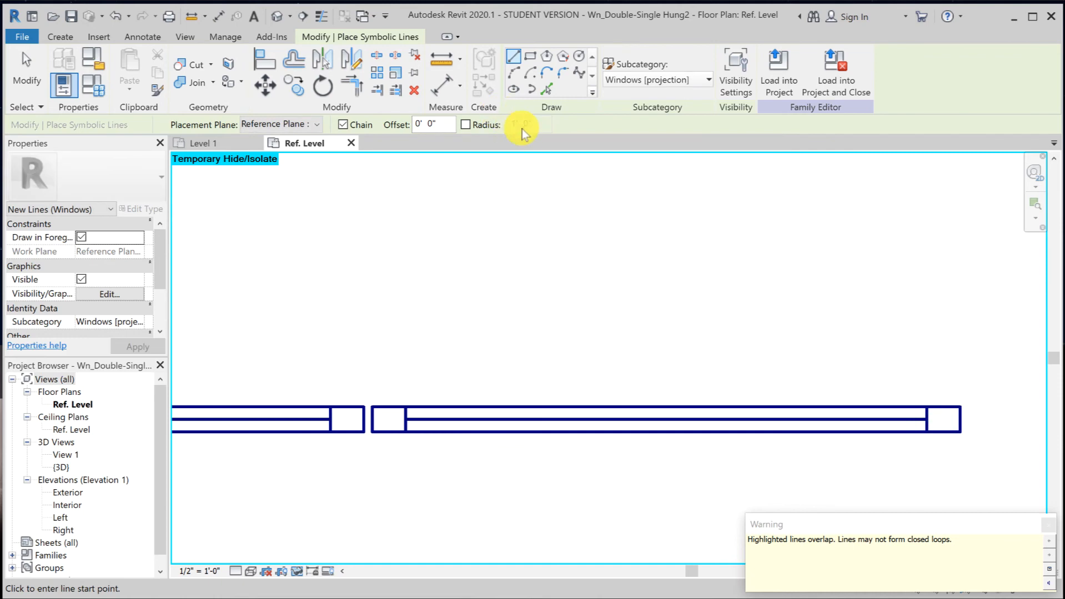
Reload the updated family over the project's existing version and set the window type's width to 2' 0".
left_click(776, 77)
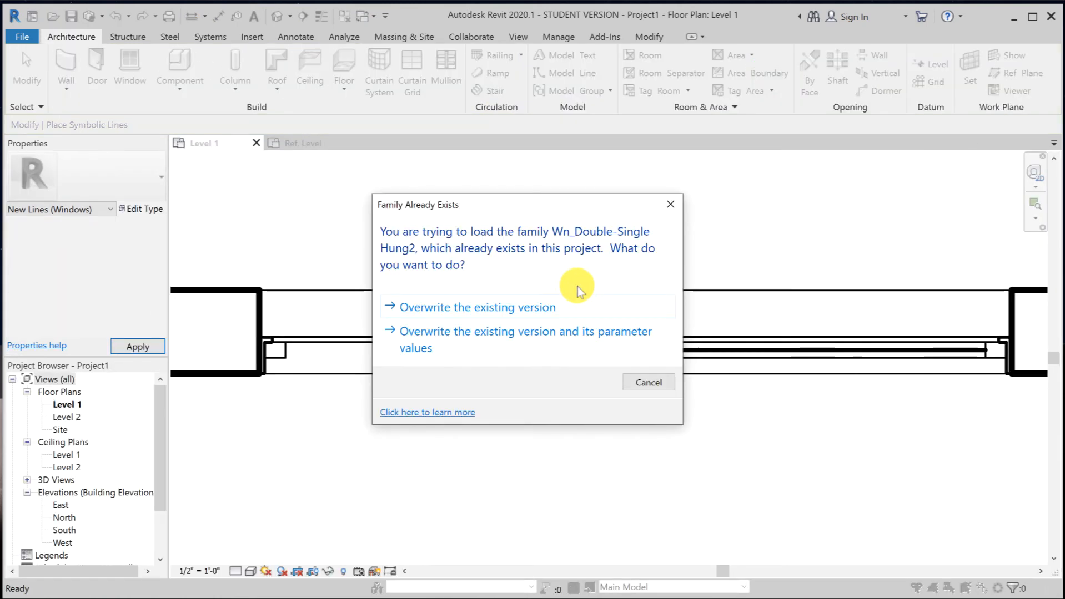
left_click(449, 314)
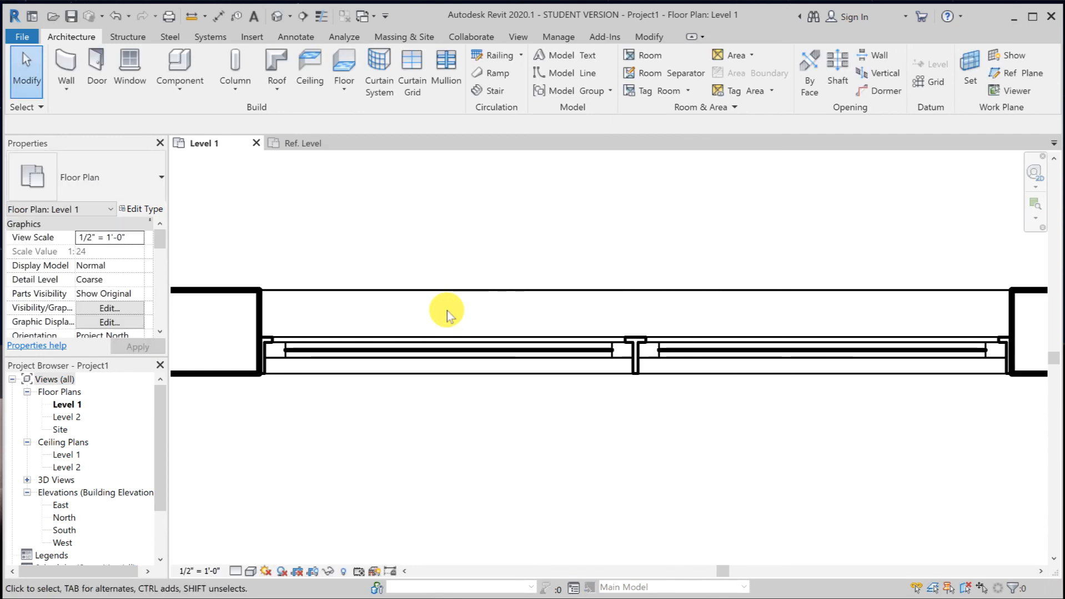
left_click(310, 351)
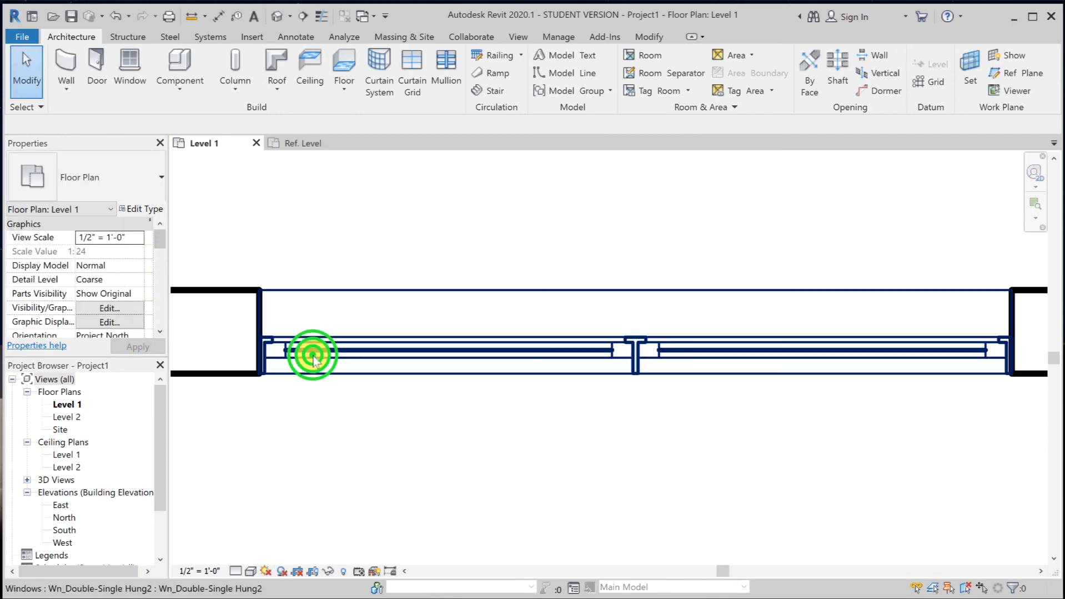
left_click(149, 213)
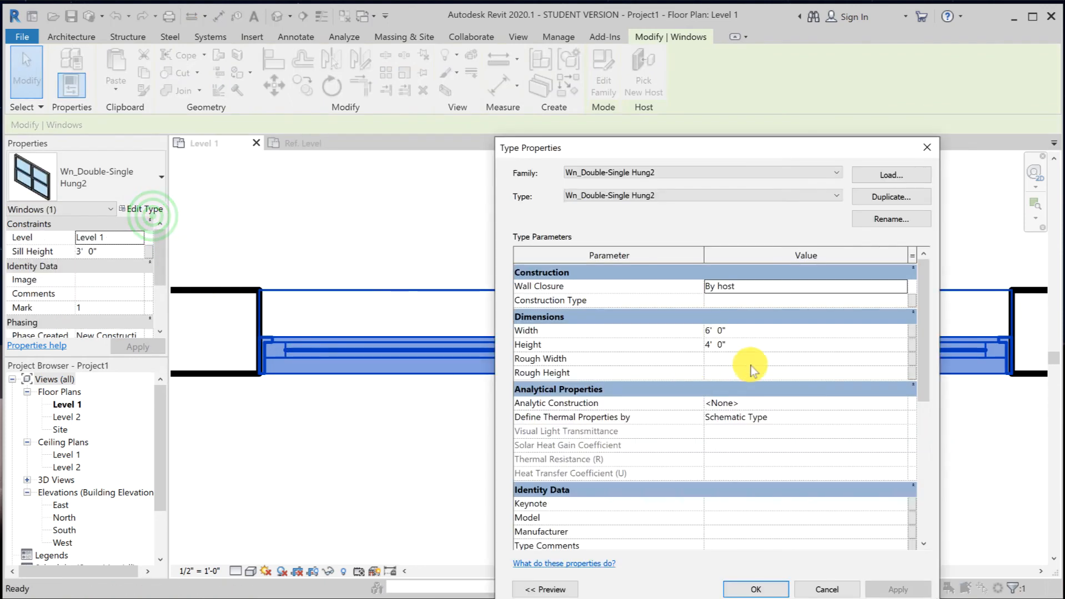
left_click(756, 345)
left_click(755, 332)
left_click_drag(781, 331, 698, 331)
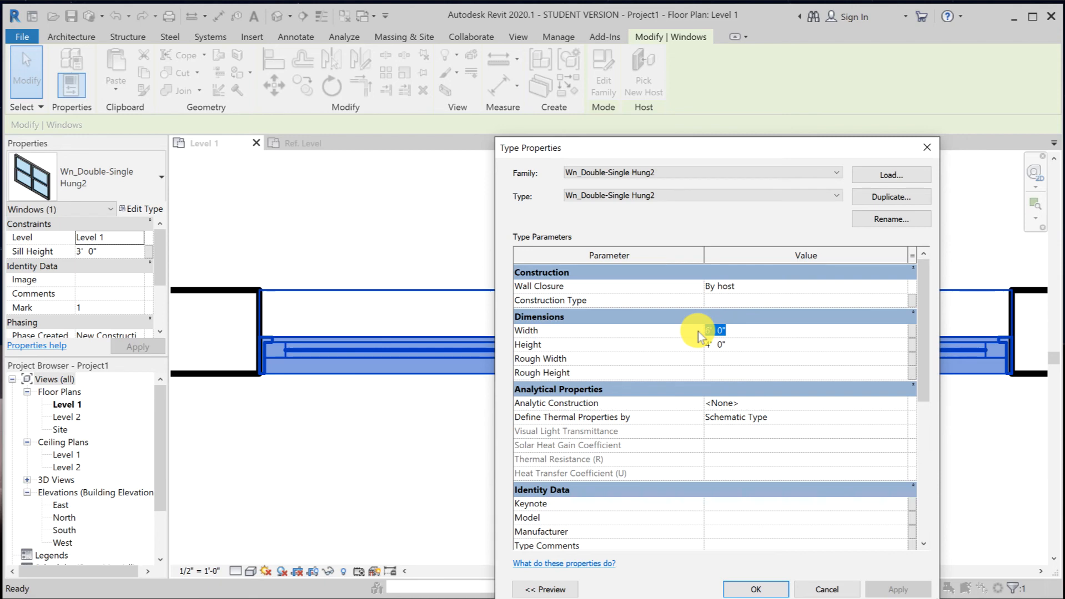
type("2")
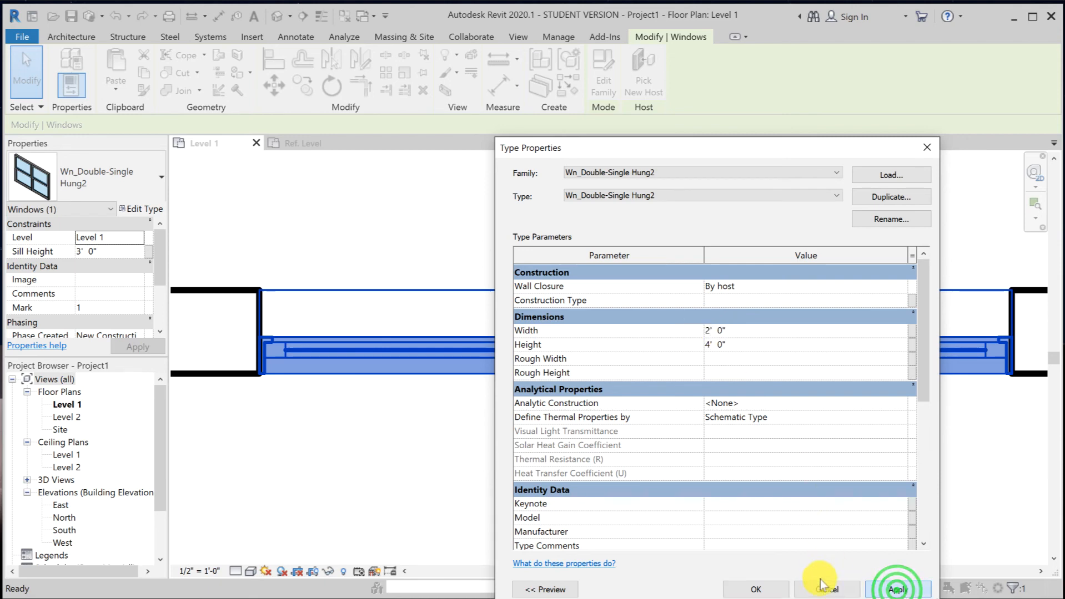
left_click(756, 589)
left_click(557, 482)
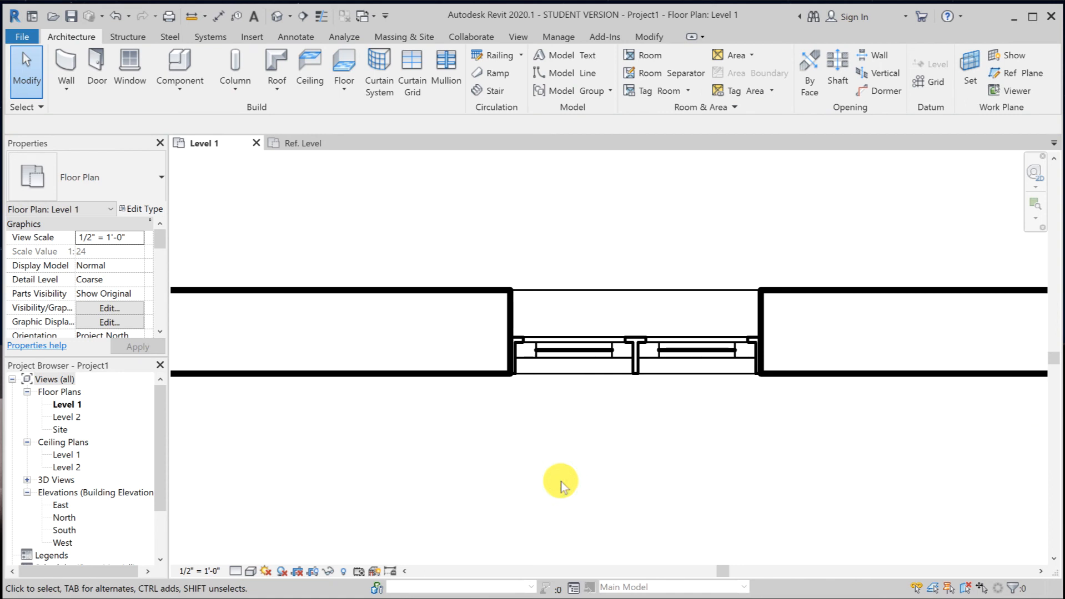
Open the project's South elevation and examine the window in the left wall up close.
double_click(64, 530)
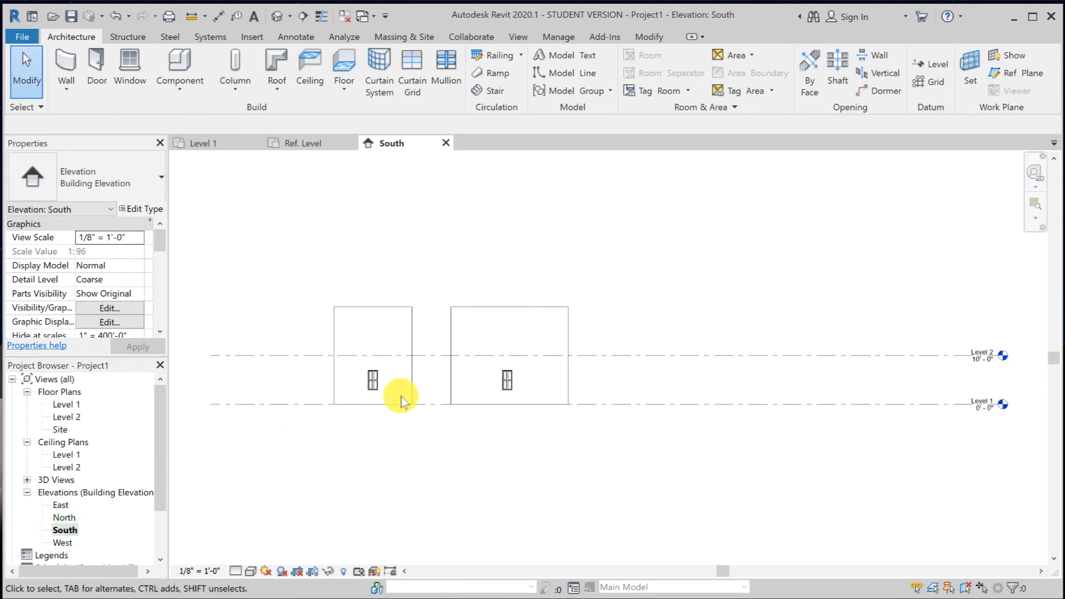
scroll(375, 386, "up", 5)
scroll(375, 385, "up", 7)
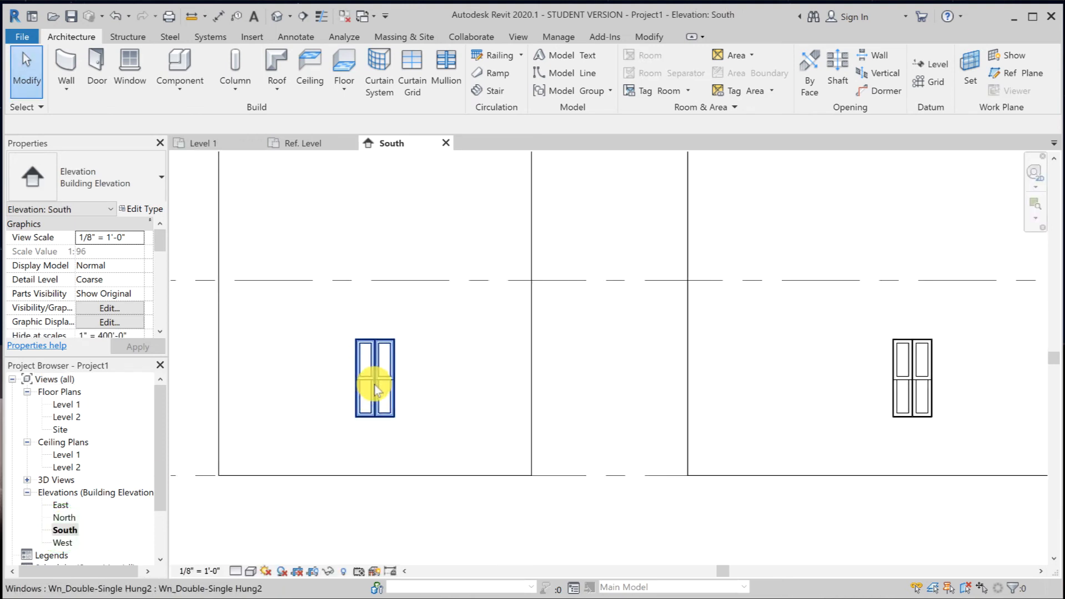
scroll(397, 406, "up", 1)
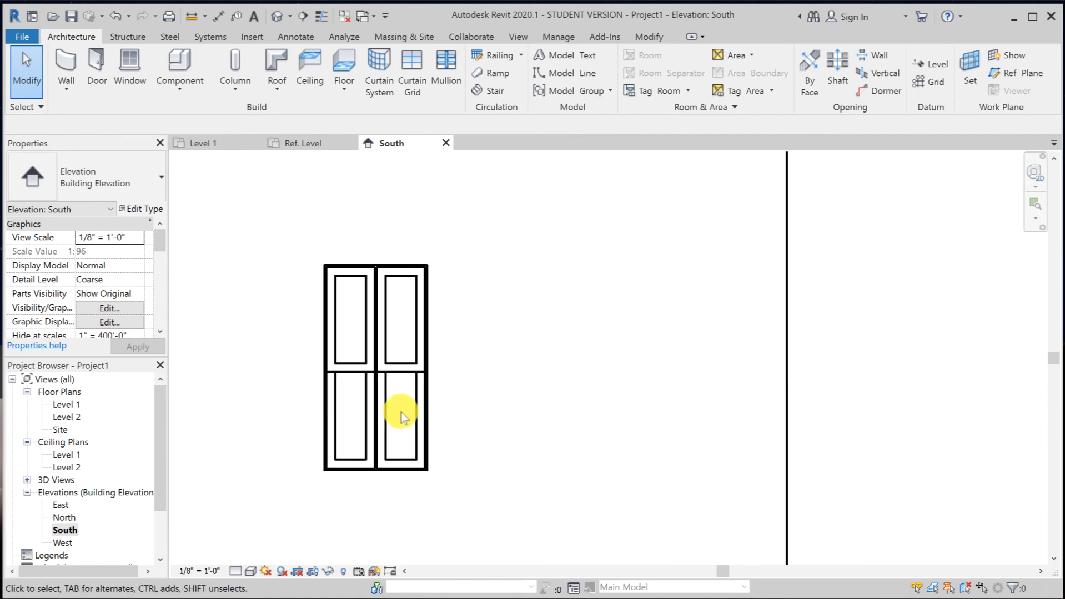
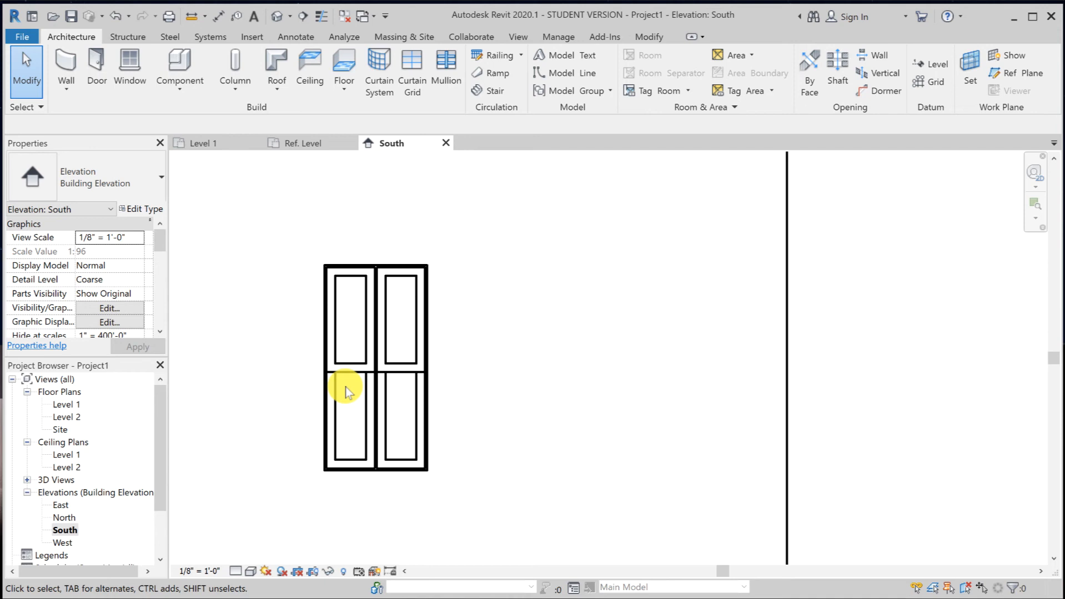
left_click(23, 36)
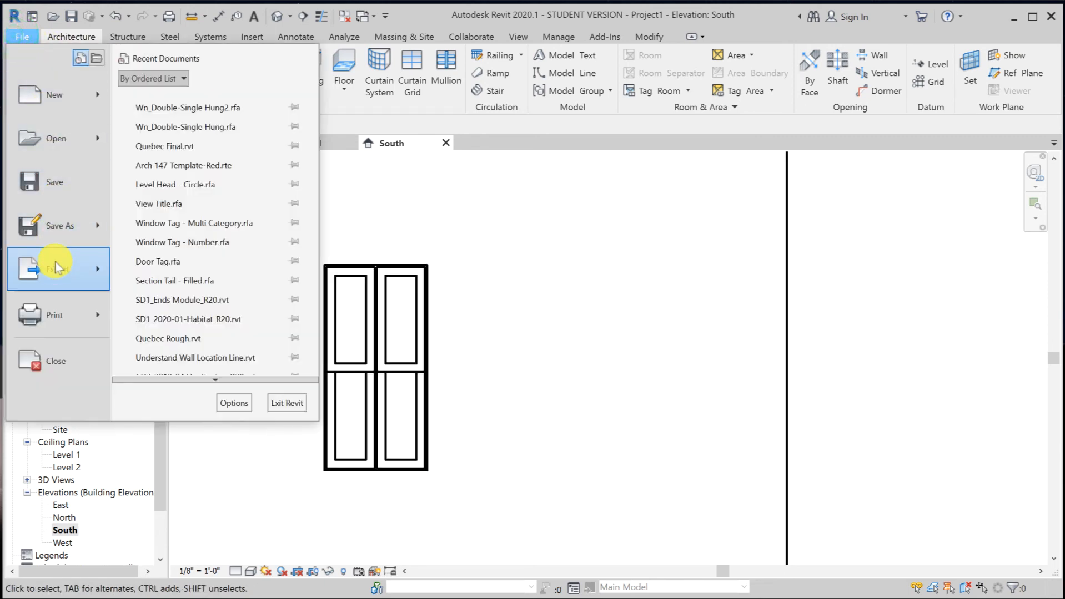
left_click(49, 100)
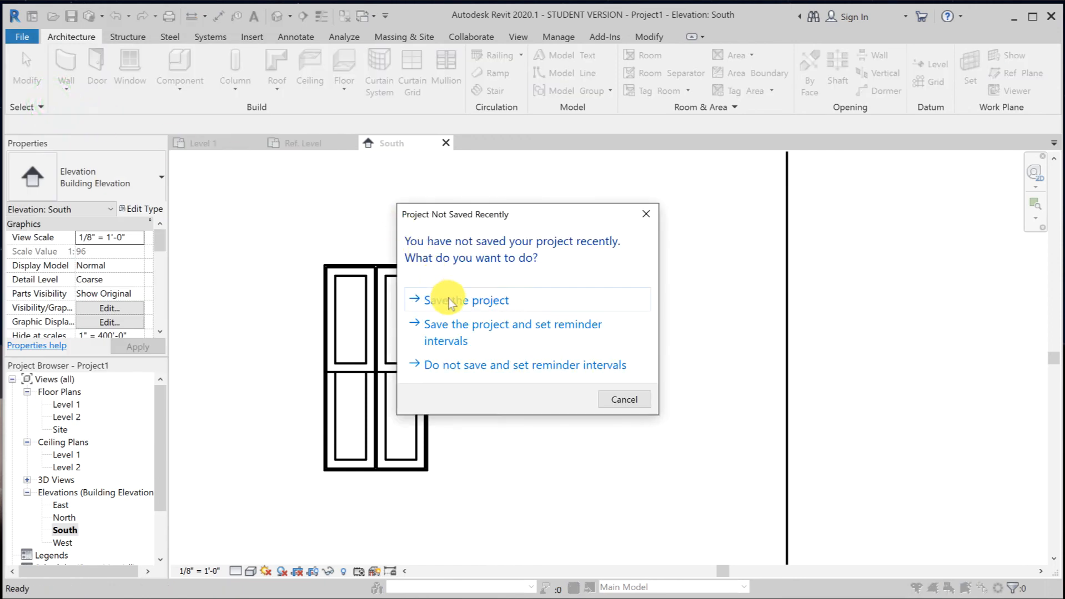
left_click(617, 400)
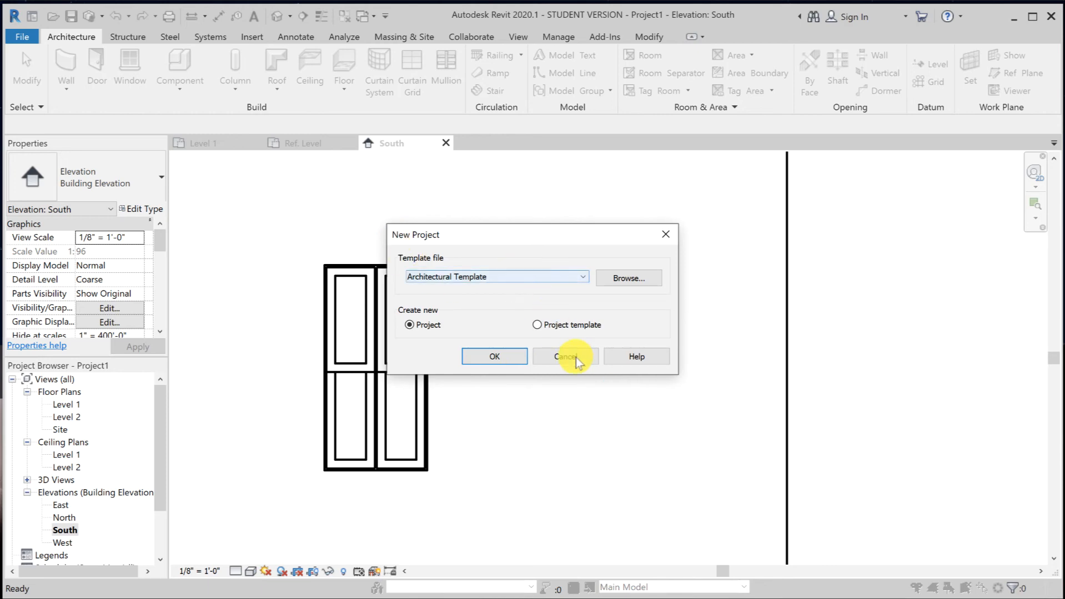
left_click(575, 359)
Create a new family from the Detail Item template.
left_click(23, 35)
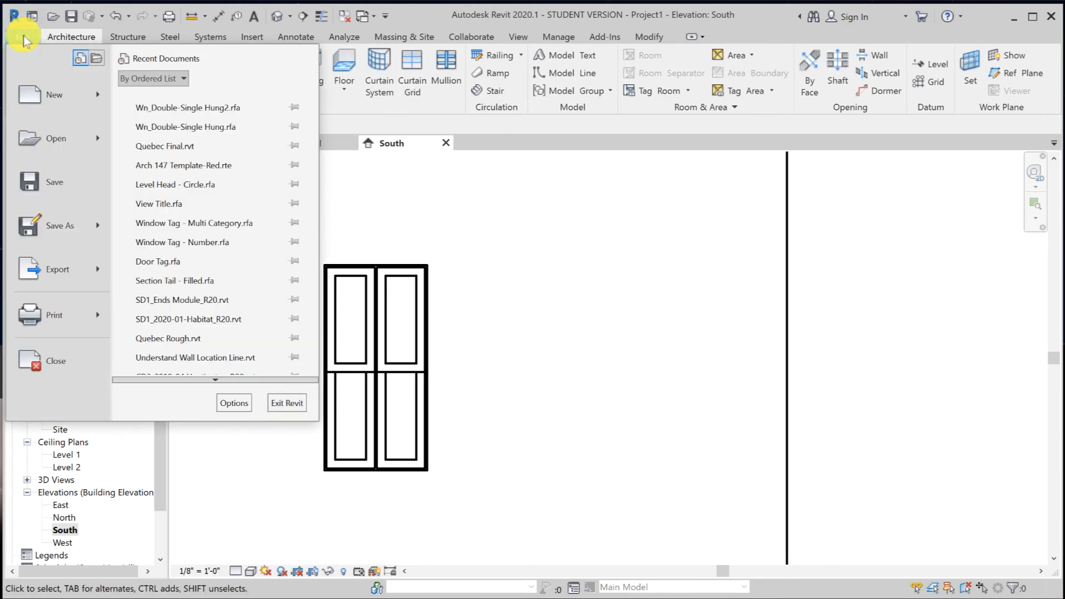
left_click(34, 95)
left_click(215, 144)
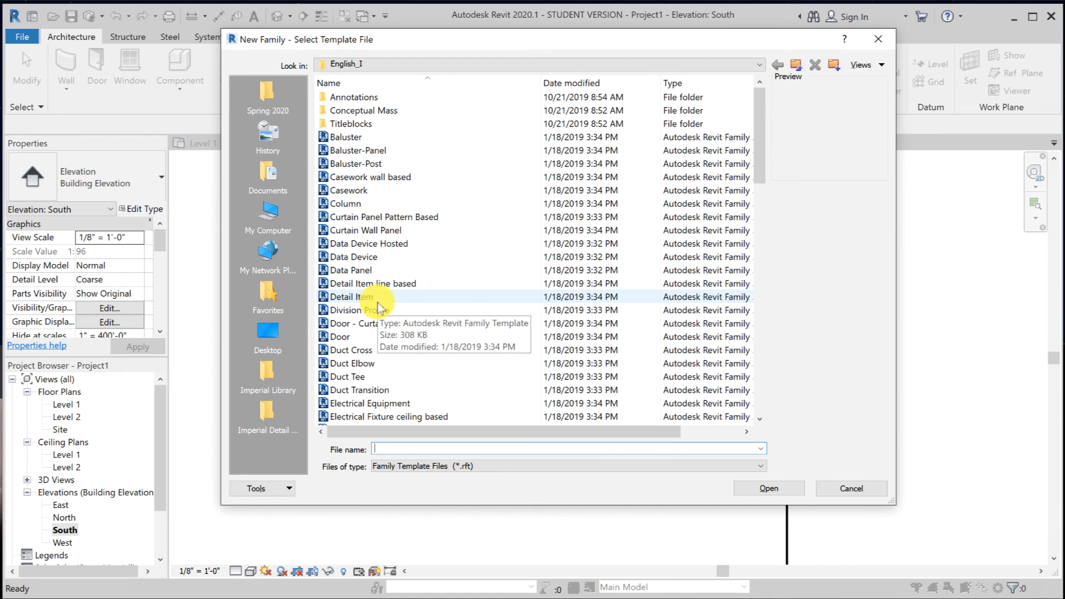
left_click(348, 298)
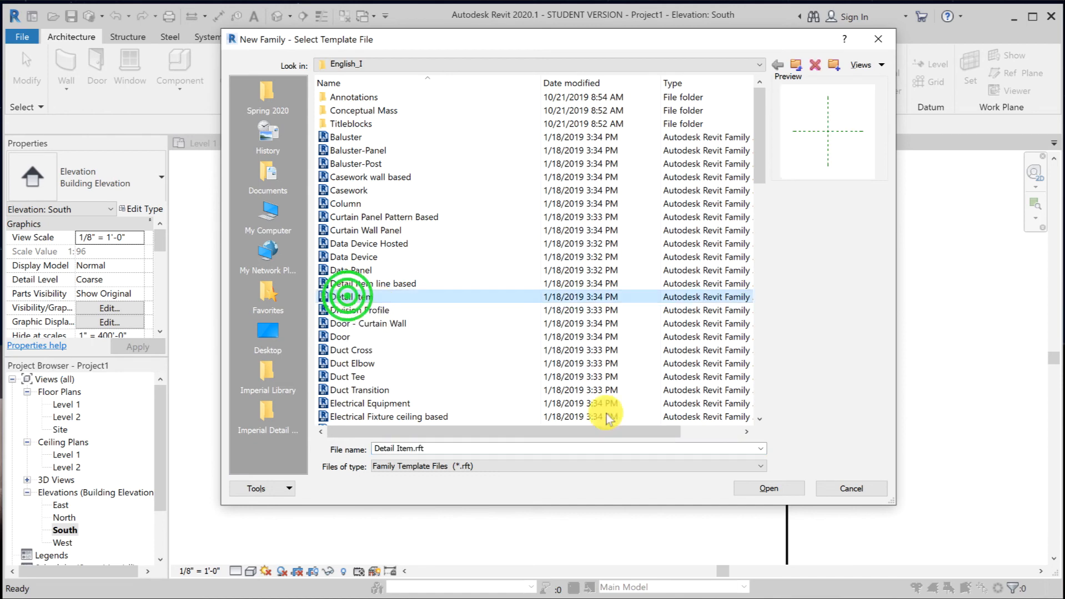
left_click(783, 490)
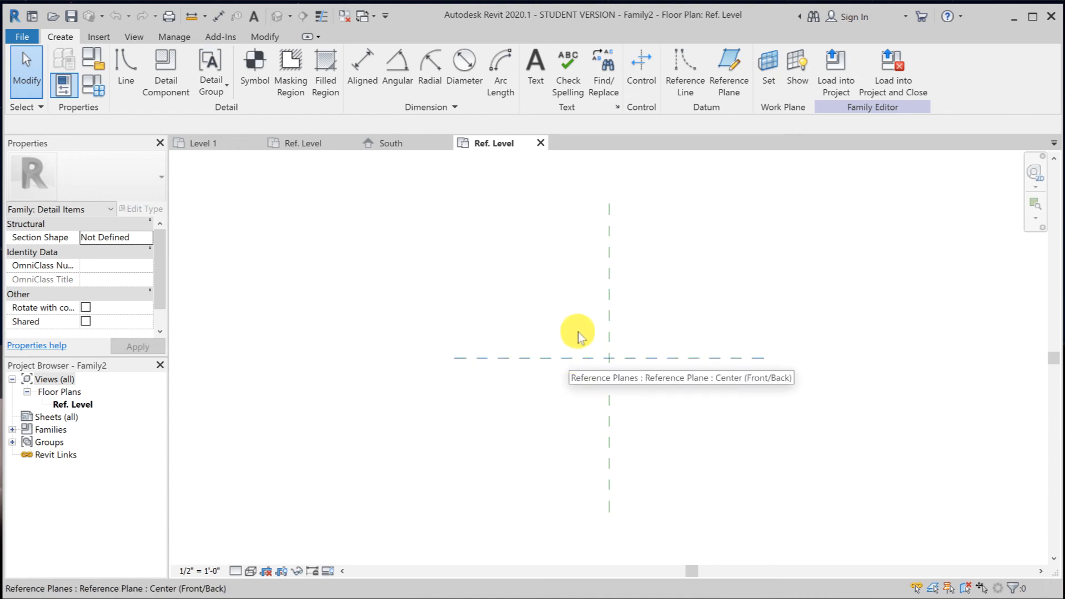
Start a filled region and sketch its boundary as a closed rectangle 6" wide and 2" high.
left_click(323, 73)
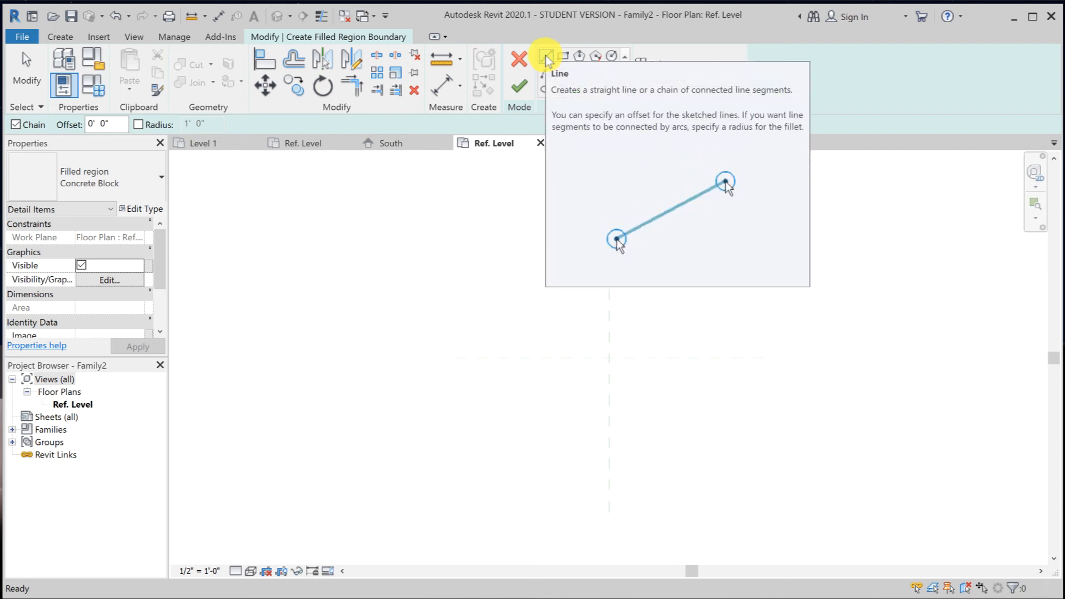
left_click(547, 321)
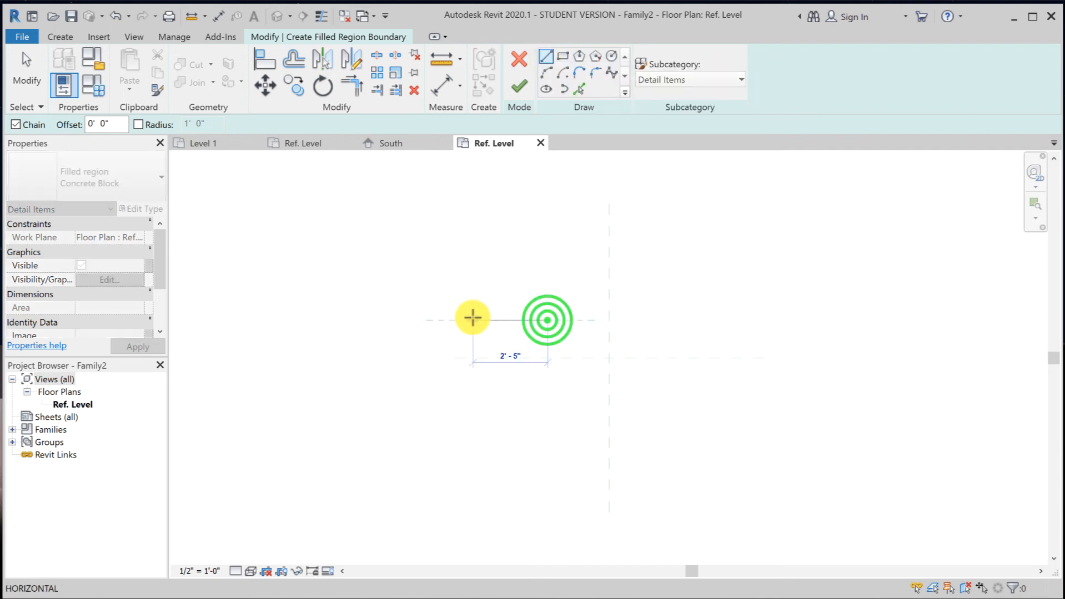
type("6\"")
key("Return")
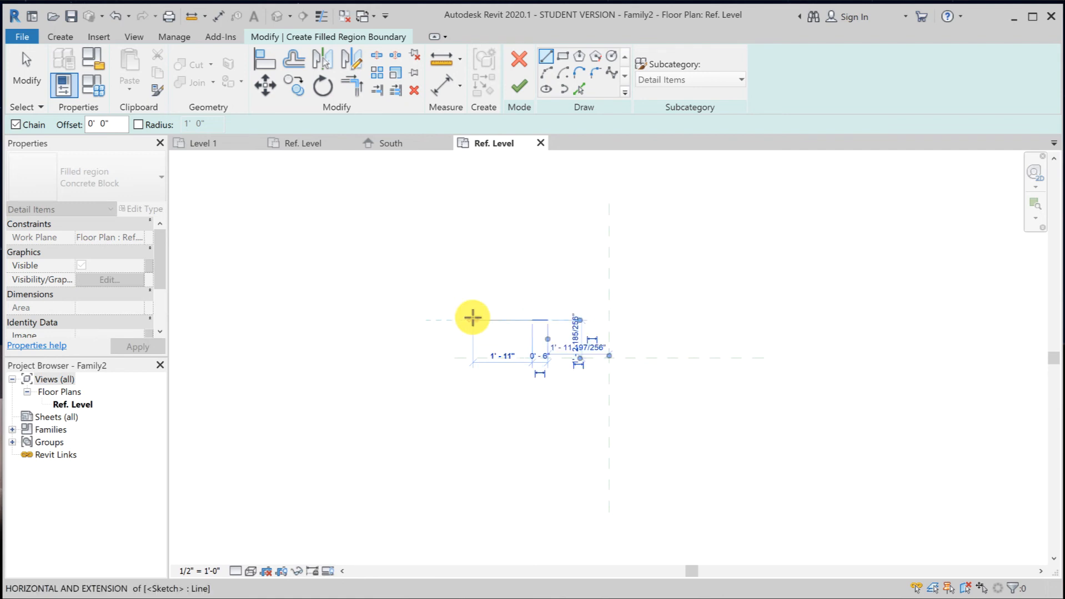
scroll(521, 280, "up", 2)
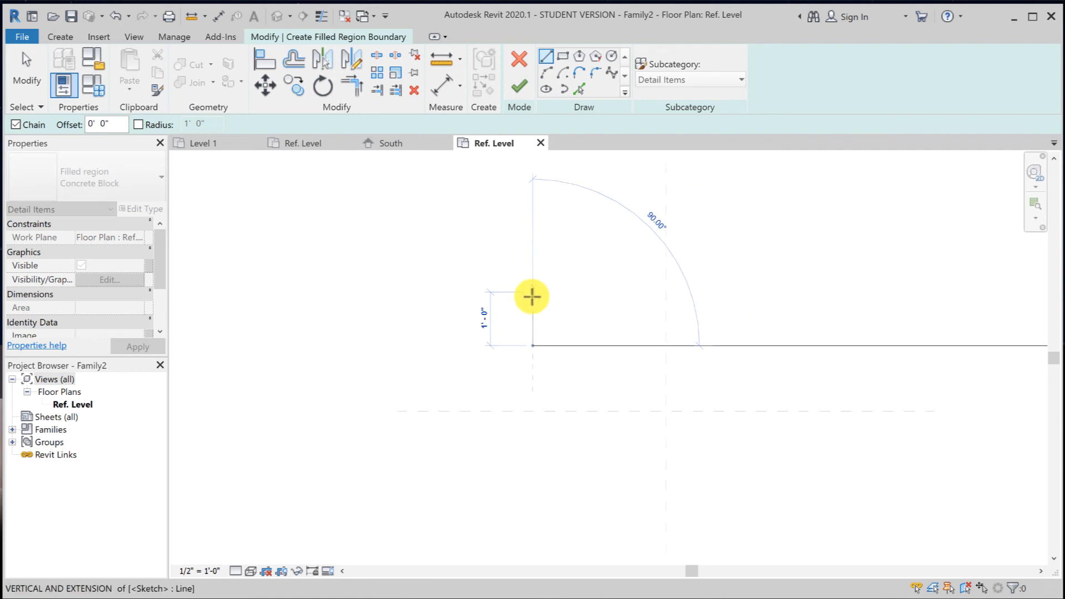
scroll(530, 299, "up", 3)
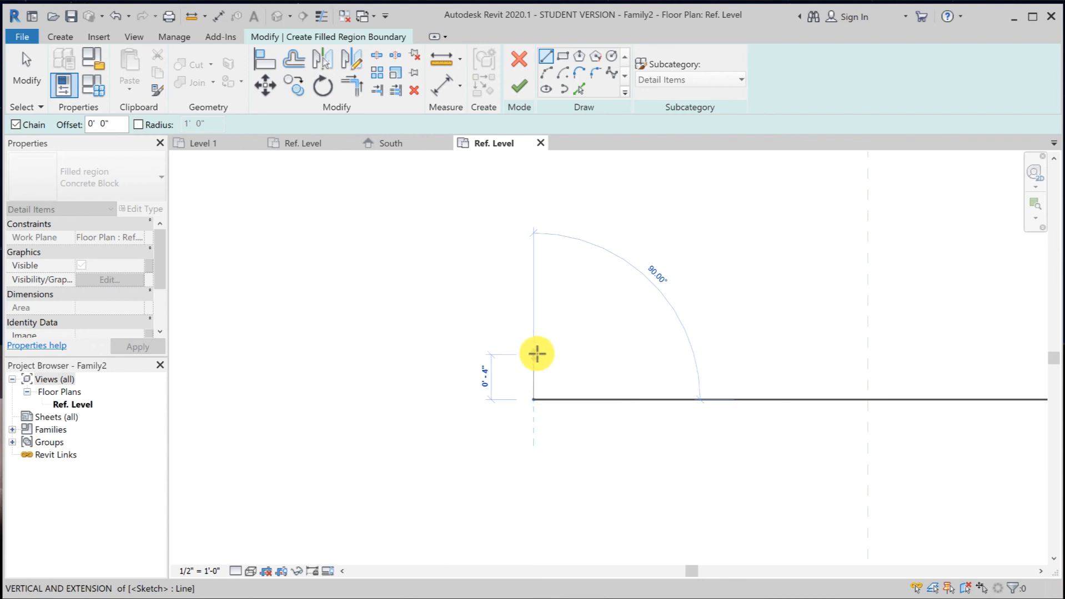
type("2")
key("Return")
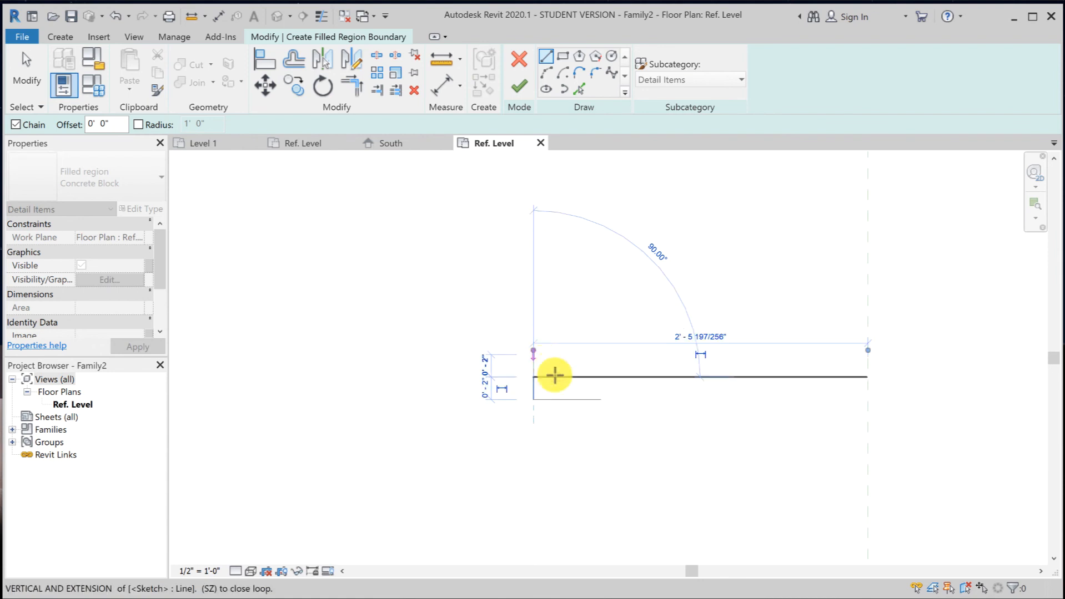
scroll(553, 373, "down", 2)
left_click(602, 382)
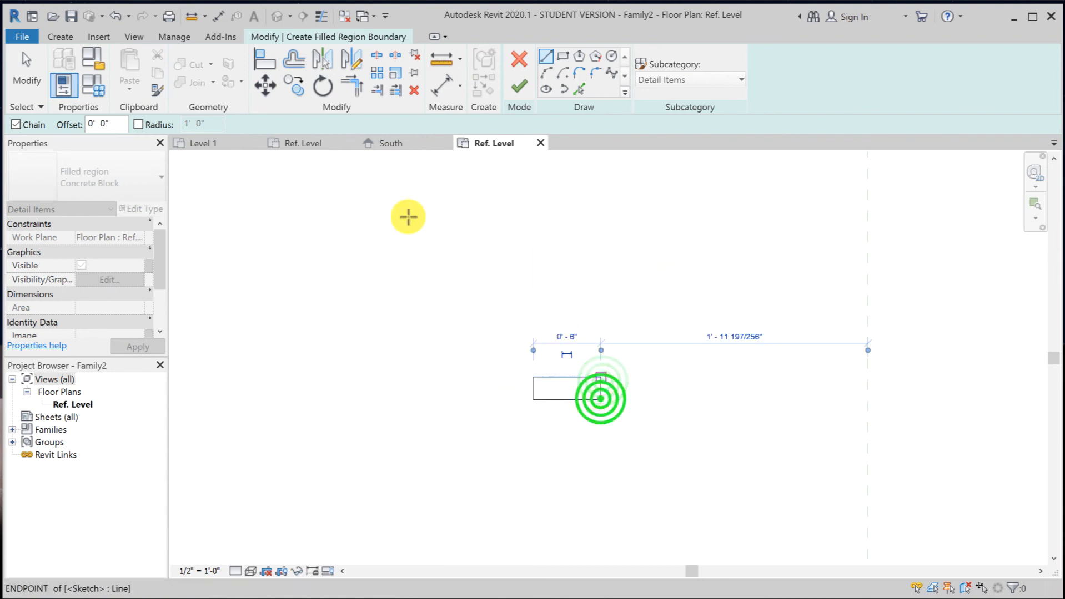
Move the whole rectangle horizontally so its top edge's midpoint sits on the Center (Left/Right) reference plane.
left_click(32, 83)
left_click_drag(496, 347, 652, 436)
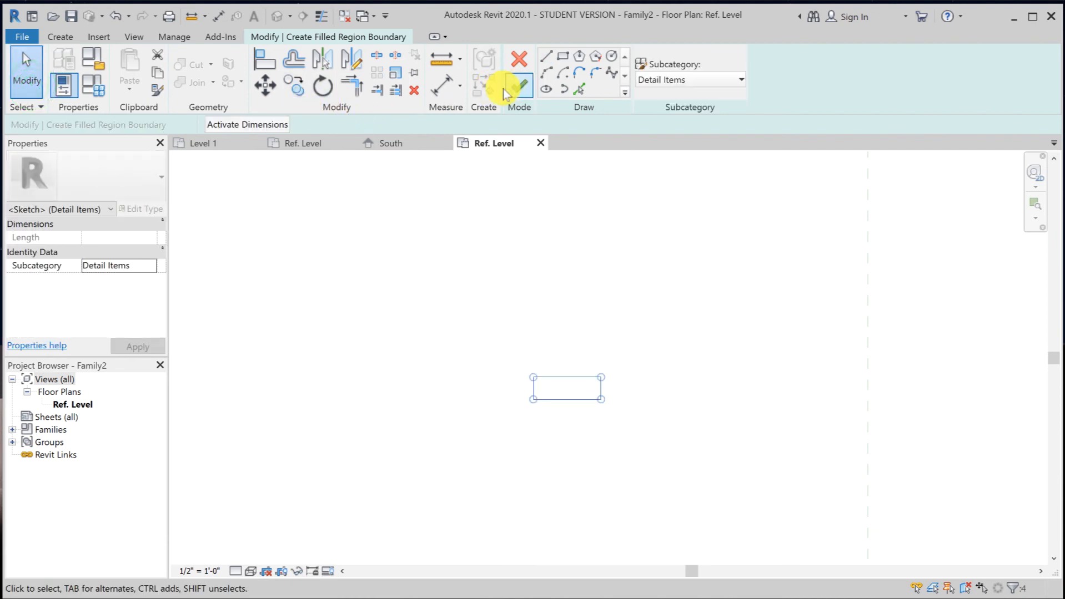
left_click(265, 85)
left_click(567, 379)
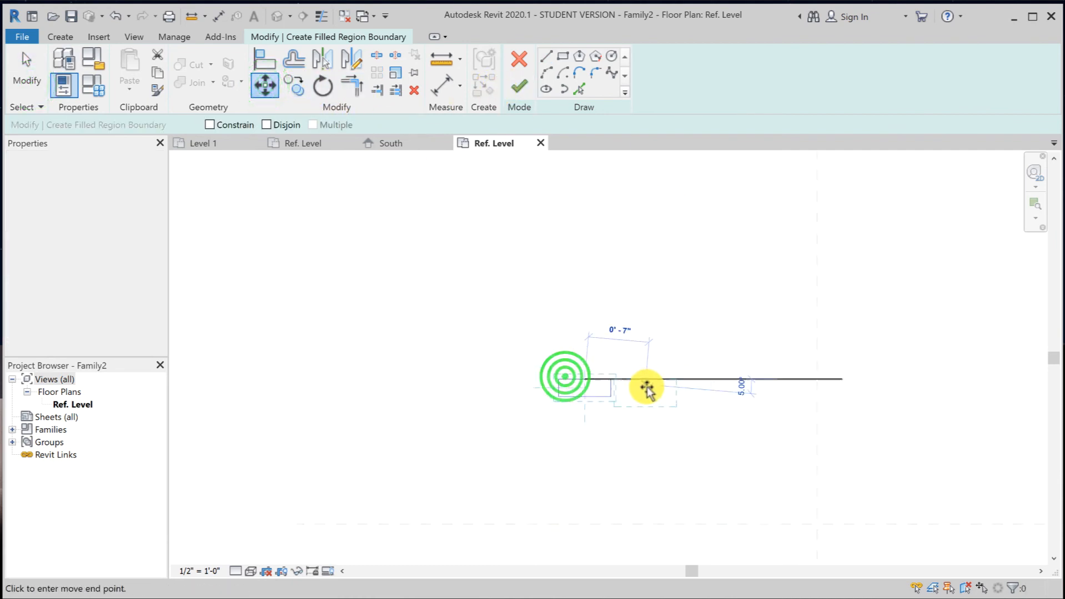
scroll(611, 385, "down", 2)
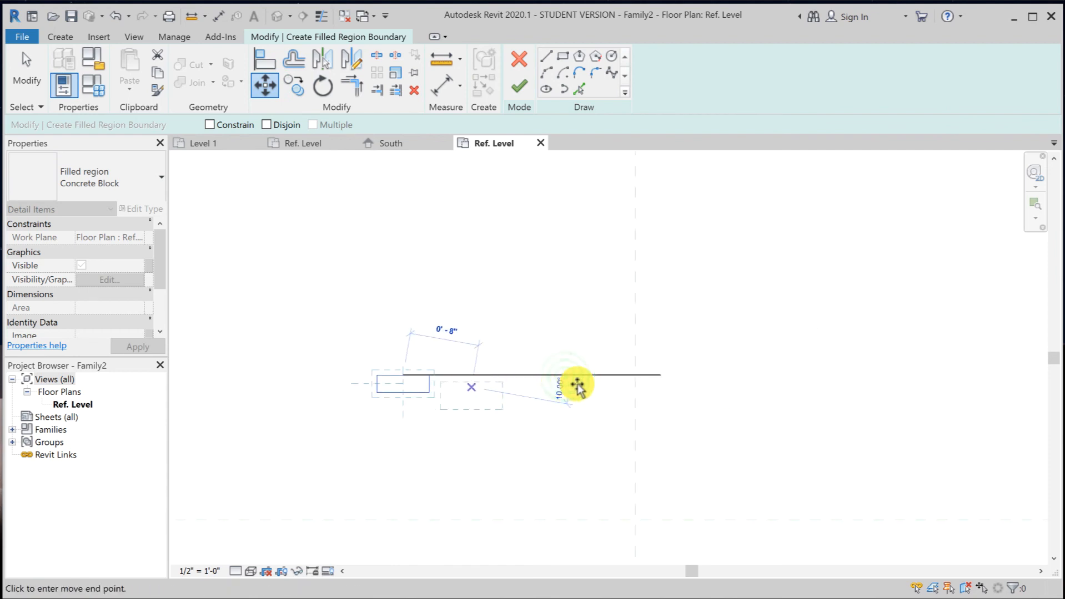
left_click(632, 375)
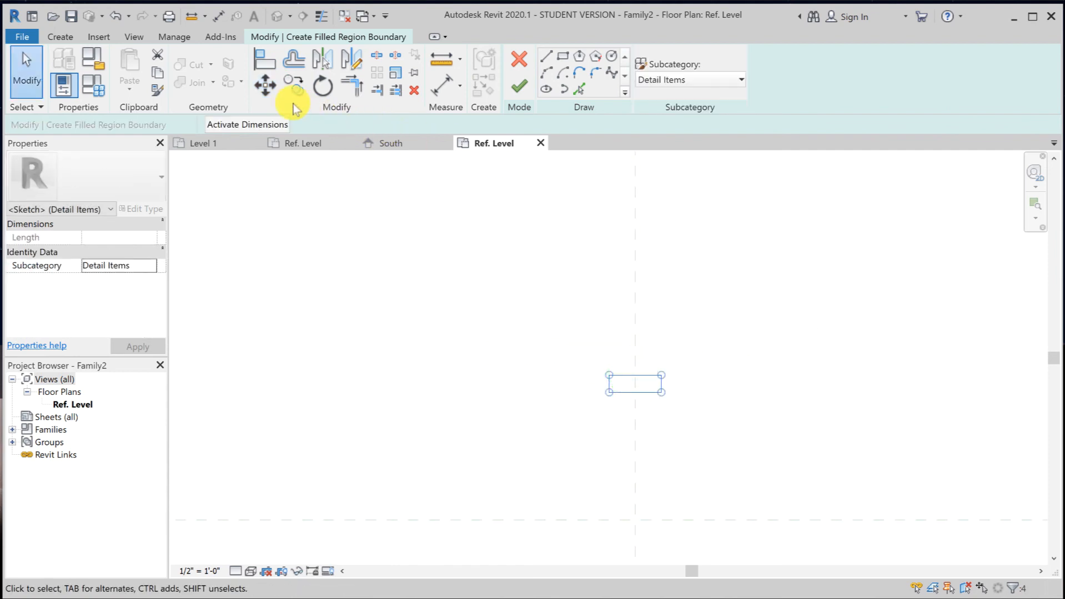
Move the rectangle vertically down so its side's midpoint sits on the Center (Front/Back) reference plane.
left_click(266, 85)
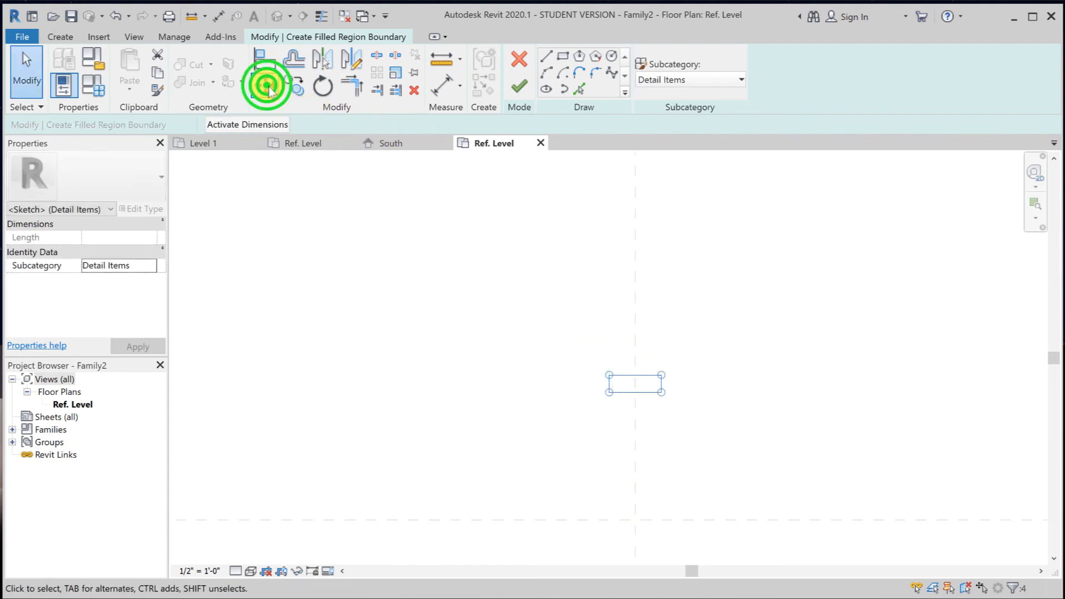
left_click(607, 383)
scroll(608, 392, "down", 1)
middle_click_drag(608, 390, 602, 278)
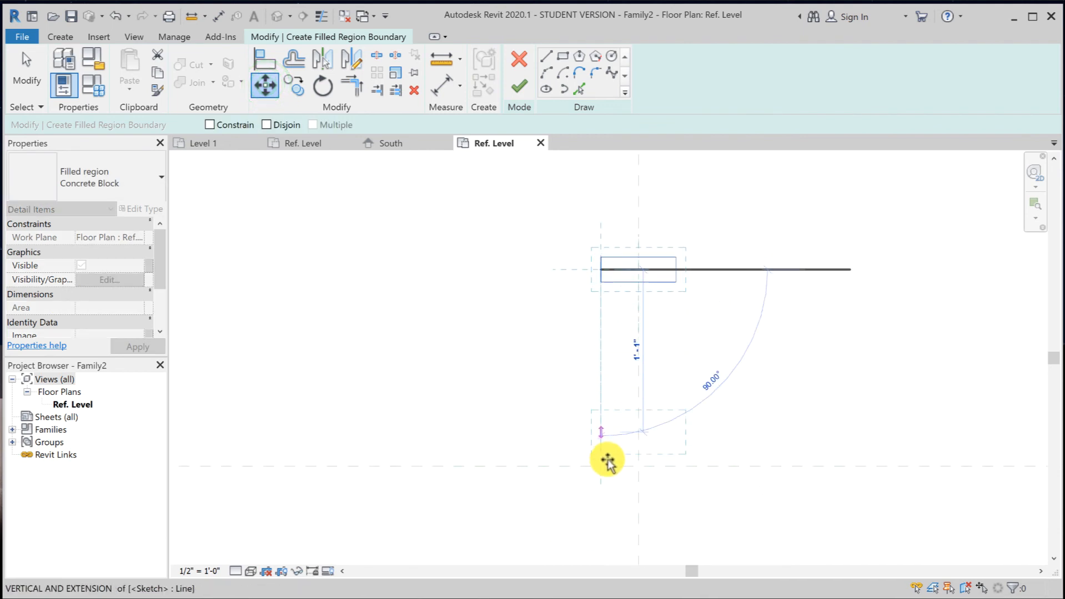
left_click(603, 470)
left_click(528, 309)
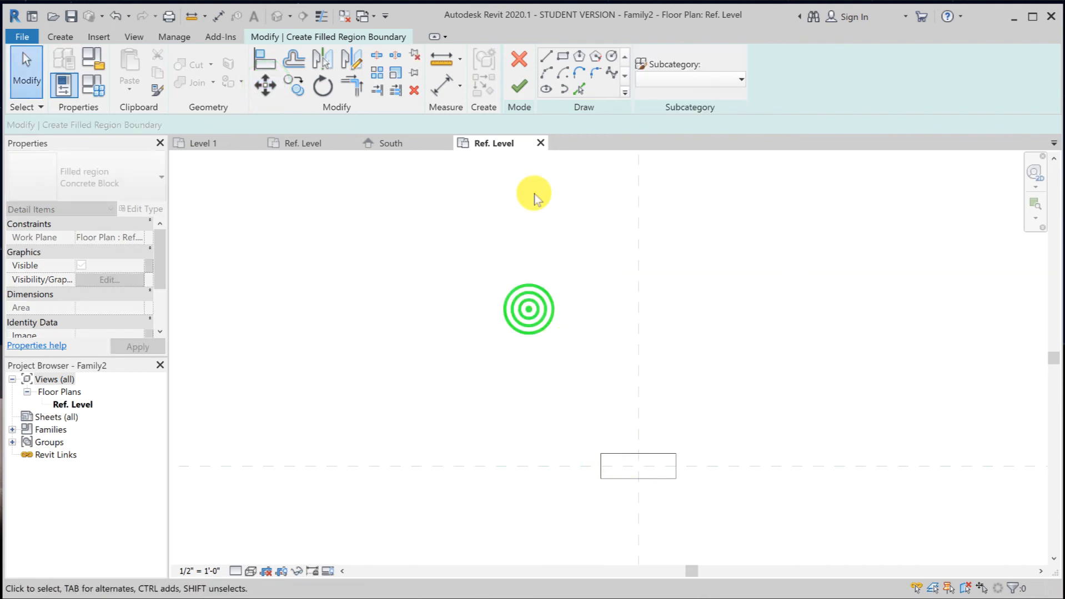
Draw two diagonal boundary lines from the rectangle's bottom corners to the midpoint of its top edge.
left_click(546, 56)
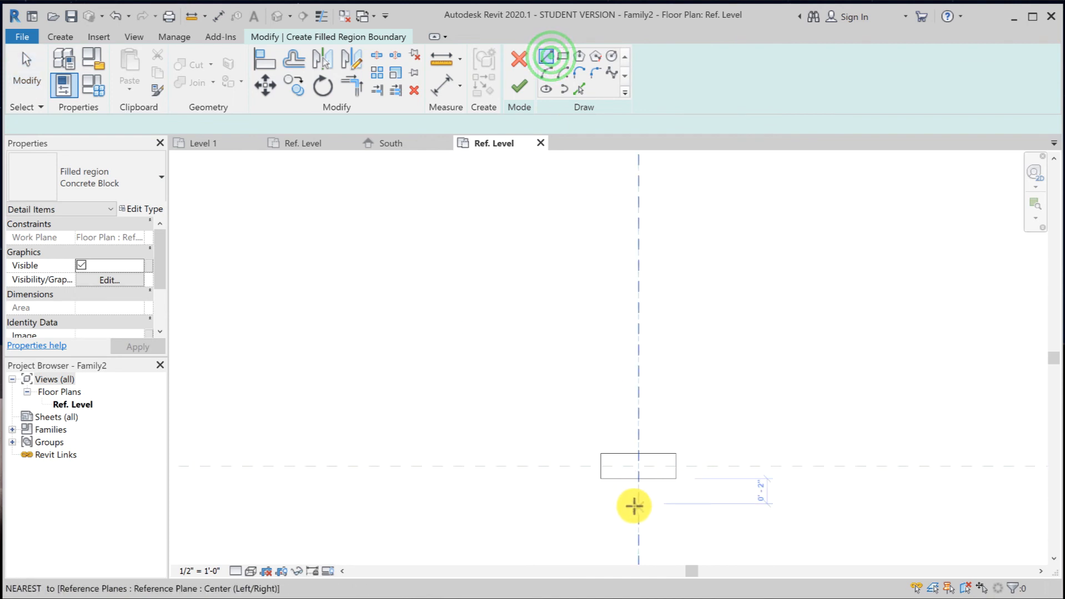
scroll(634, 505, "up", 2)
left_click(582, 461)
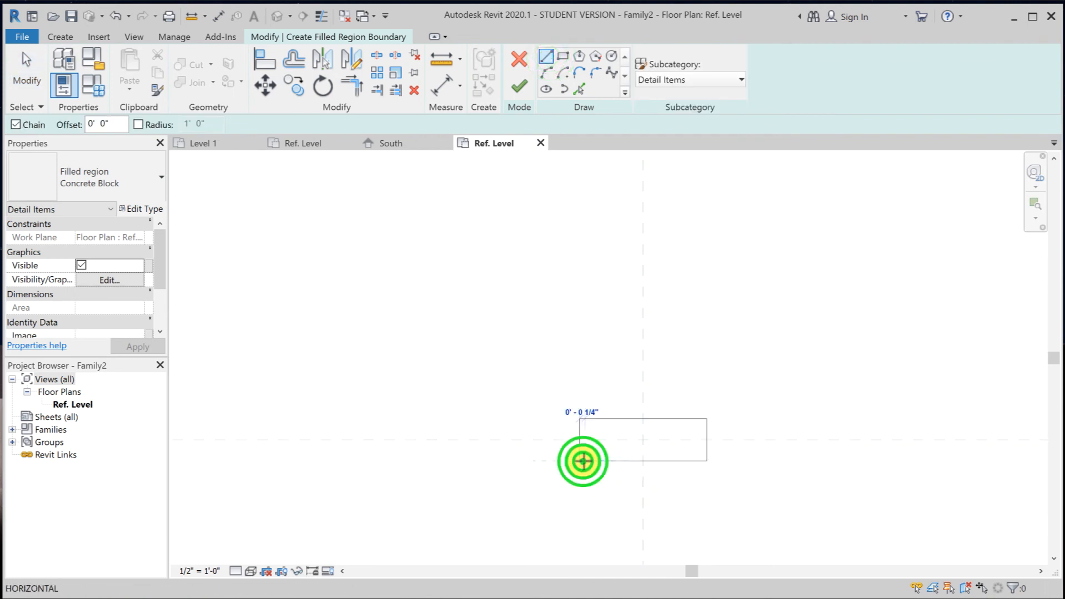
left_click(643, 418)
left_click(708, 460)
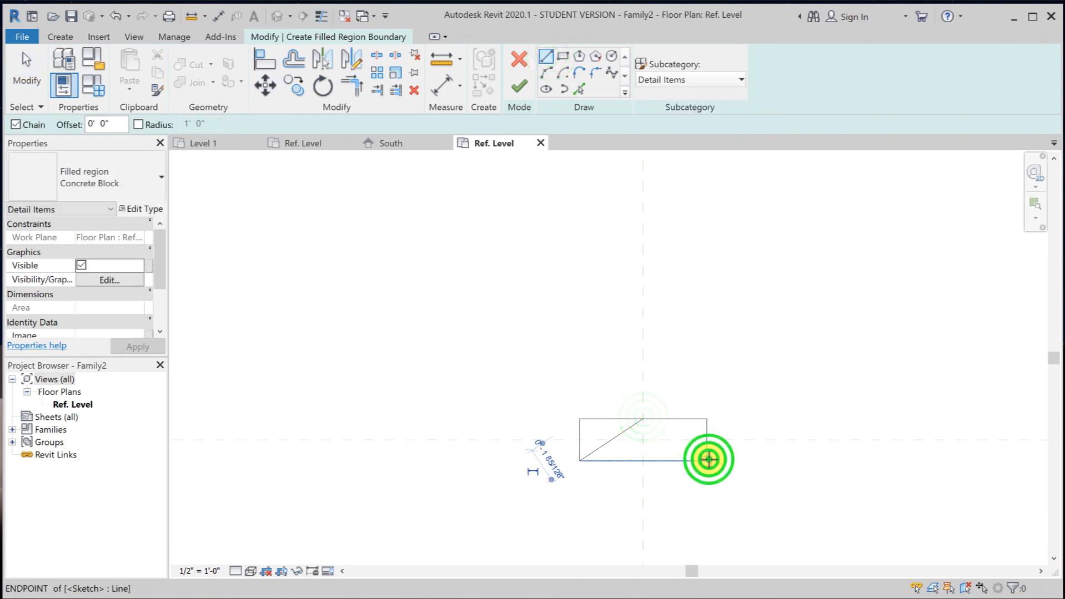
left_click(643, 420)
Delete the rectangle's top edge and both vertical sides, leaving only the triangular boundary.
left_click(18, 70)
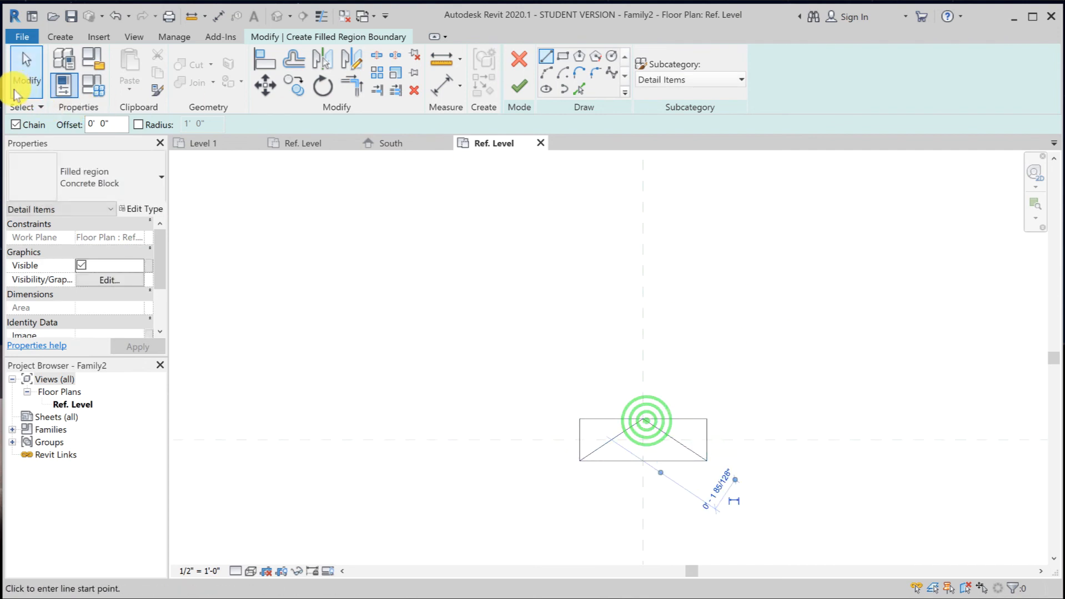
left_click_drag(594, 433, 546, 404)
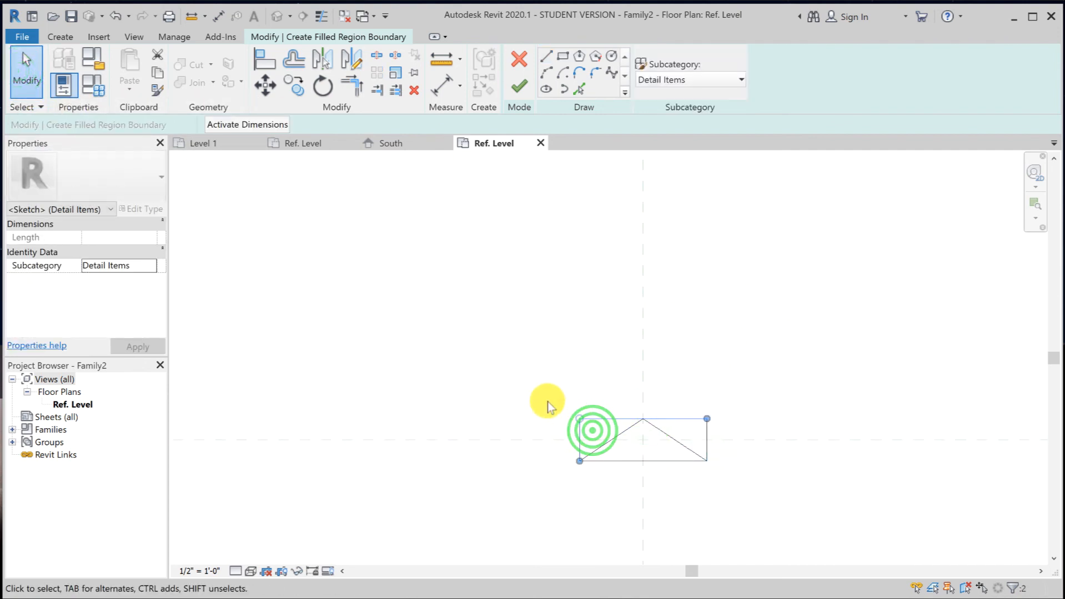
key("Delete")
left_click_drag(730, 424, 702, 418)
key("Delete")
left_click(728, 386)
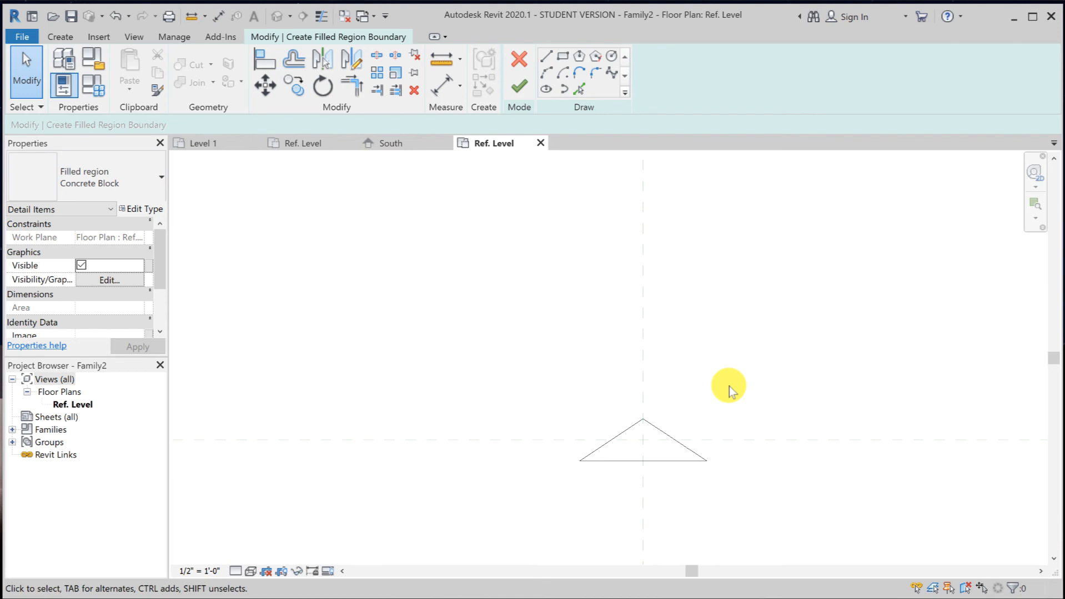
Select the triangle's boundary lines and review the line subcategories available for them.
left_click_drag(529, 361, 789, 535)
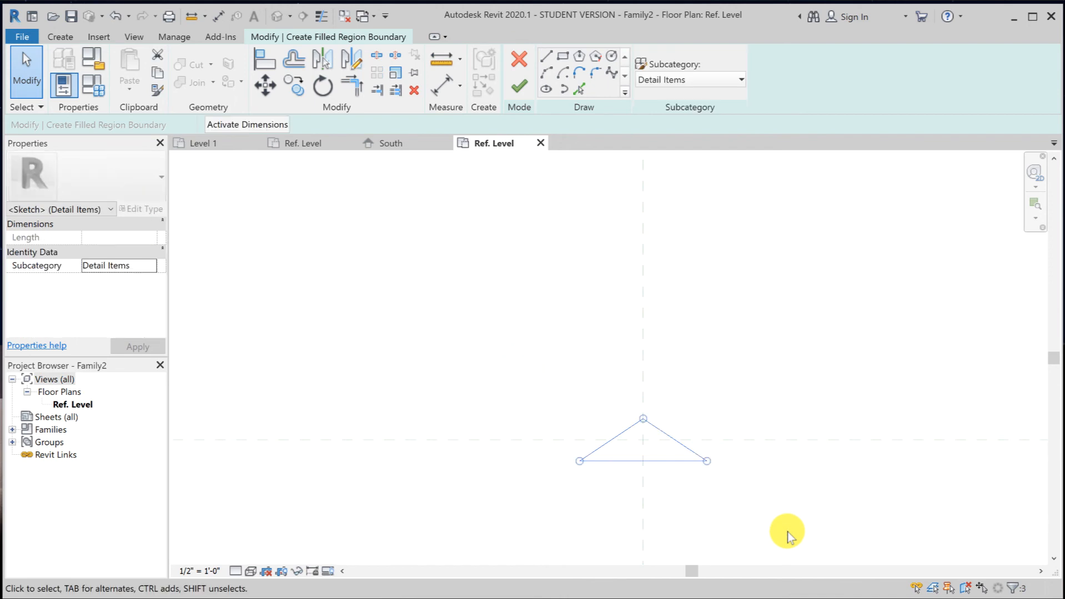
left_click(676, 82)
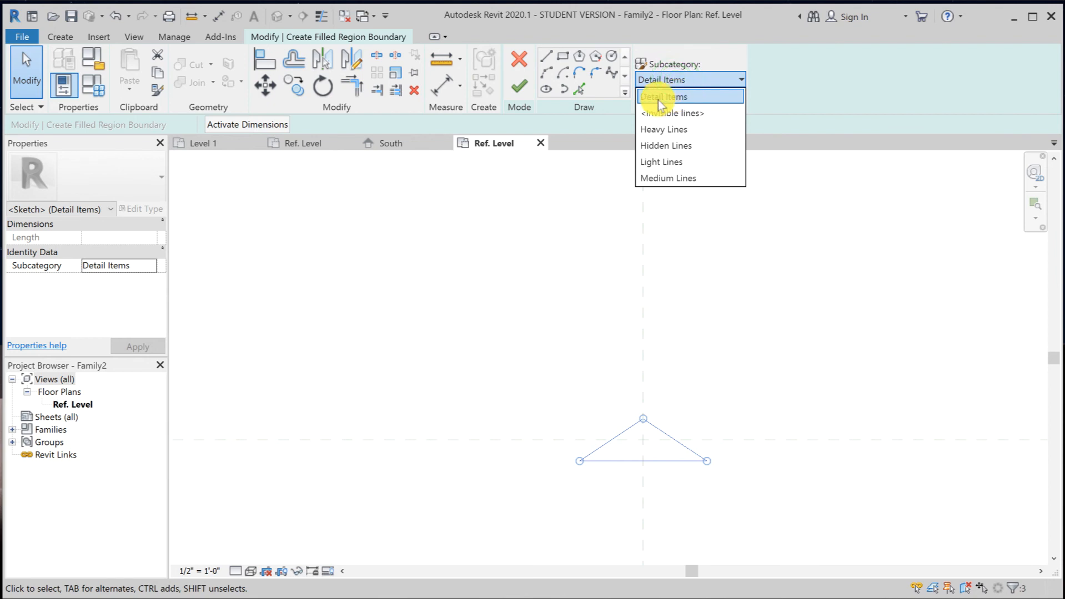
left_click(557, 262)
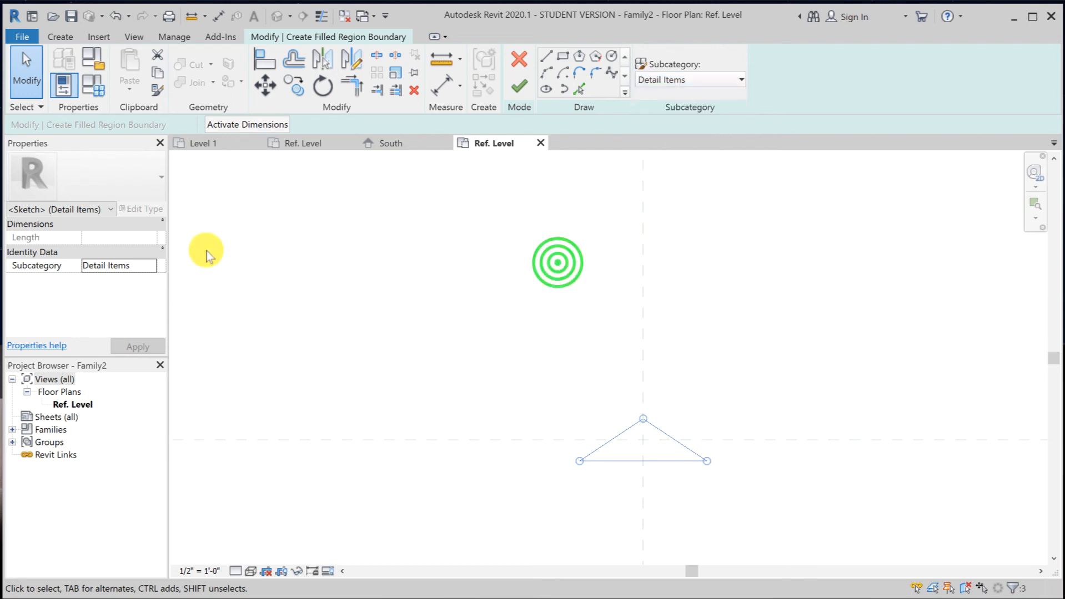
left_click(468, 204)
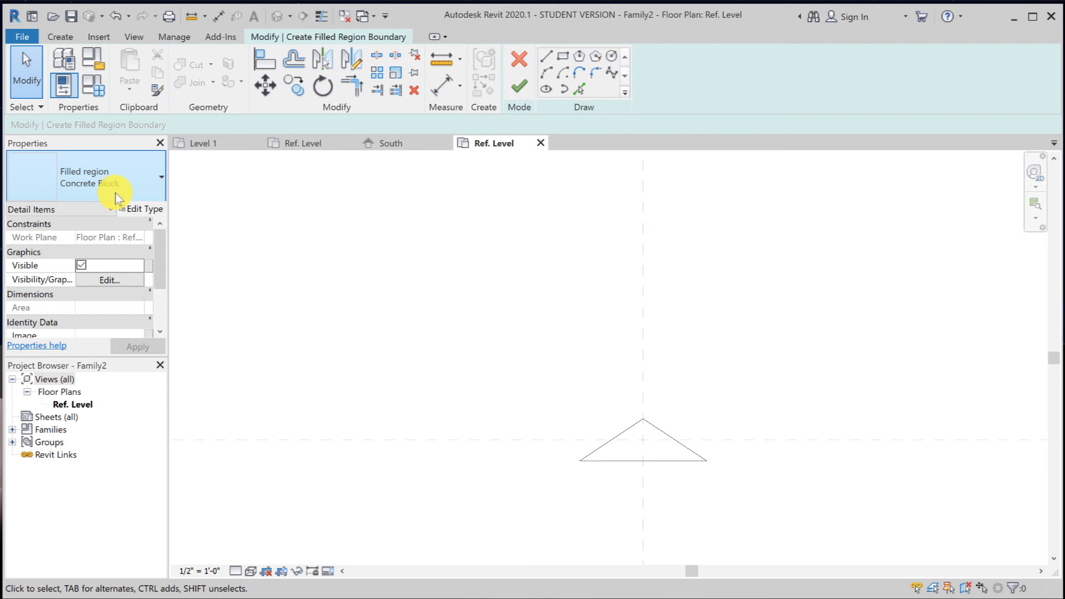
Duplicate the Concrete Block filled region type under the name Solid Red.
left_click(143, 210)
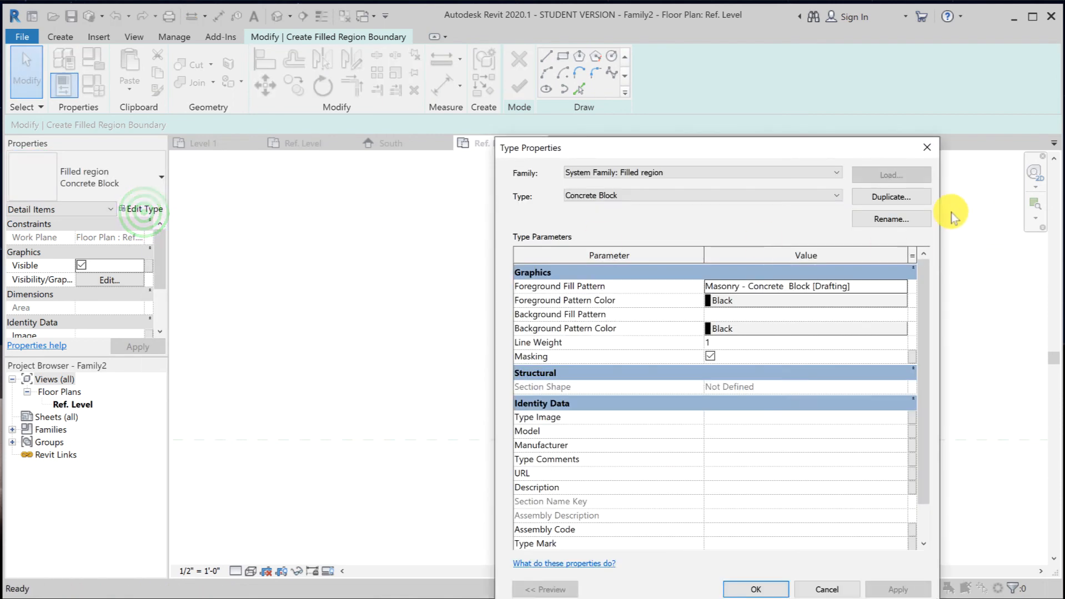
left_click(891, 197)
left_click(322, 270)
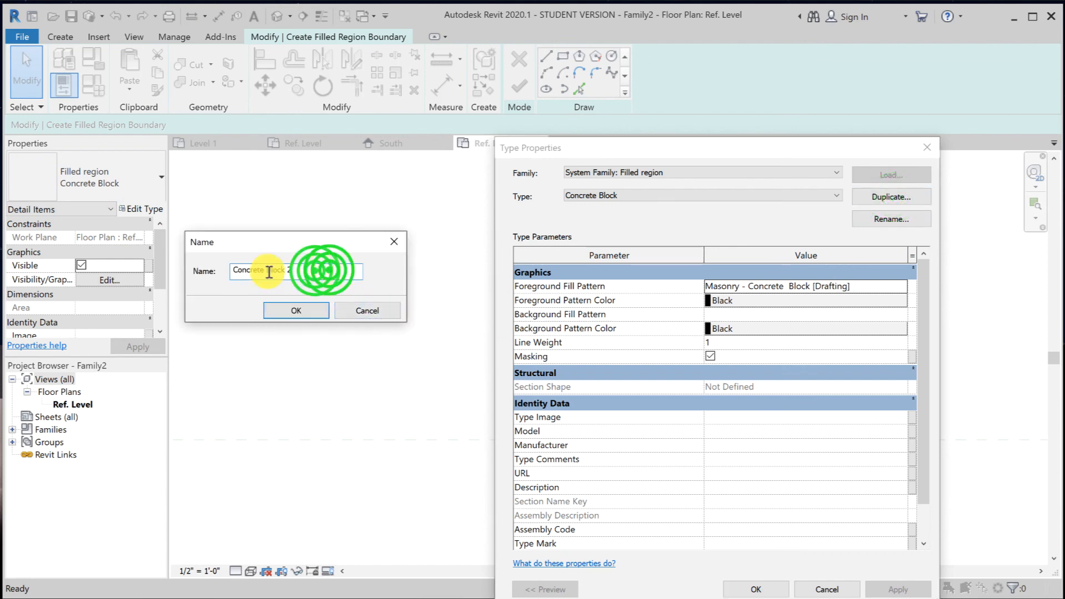
left_click_drag(268, 272, 158, 273)
type("Solid Red")
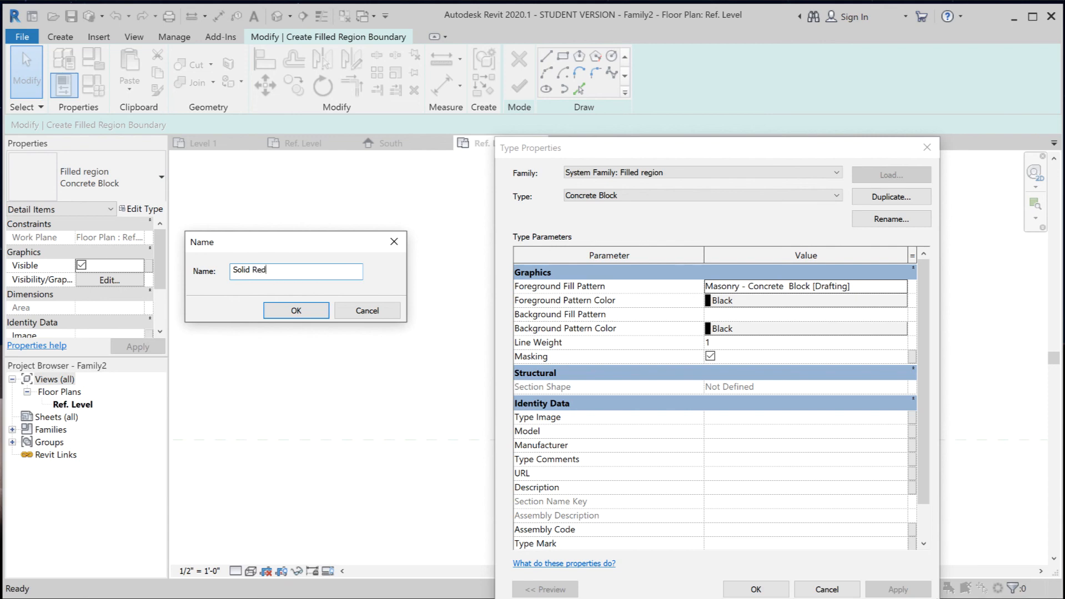
left_click(291, 309)
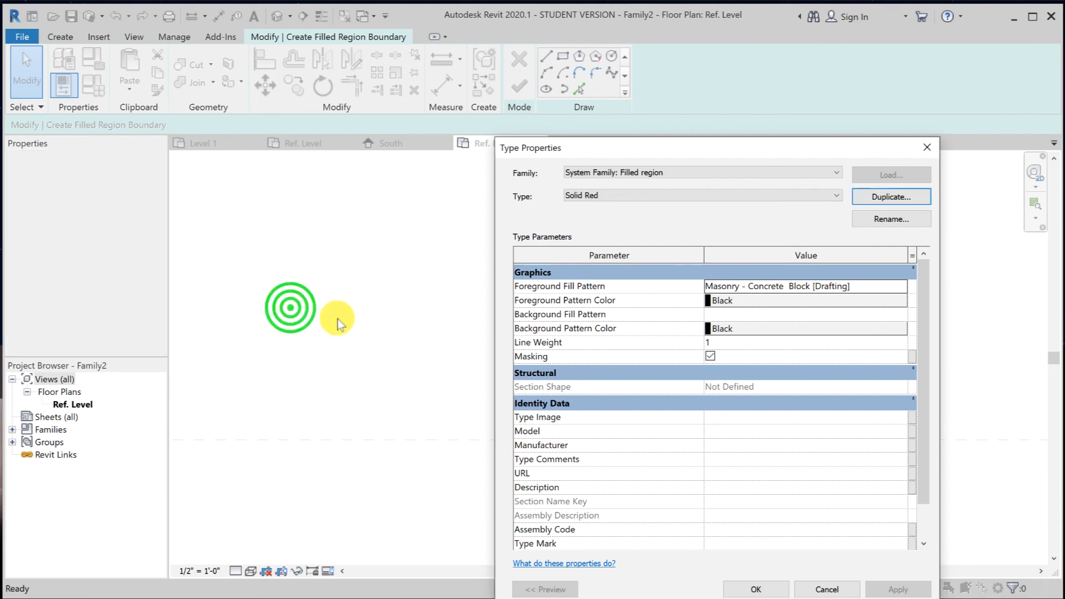
Set the Solid Red type's foreground fill pattern to the <Solid fill> drafting pattern.
left_click(842, 286)
left_click(901, 285)
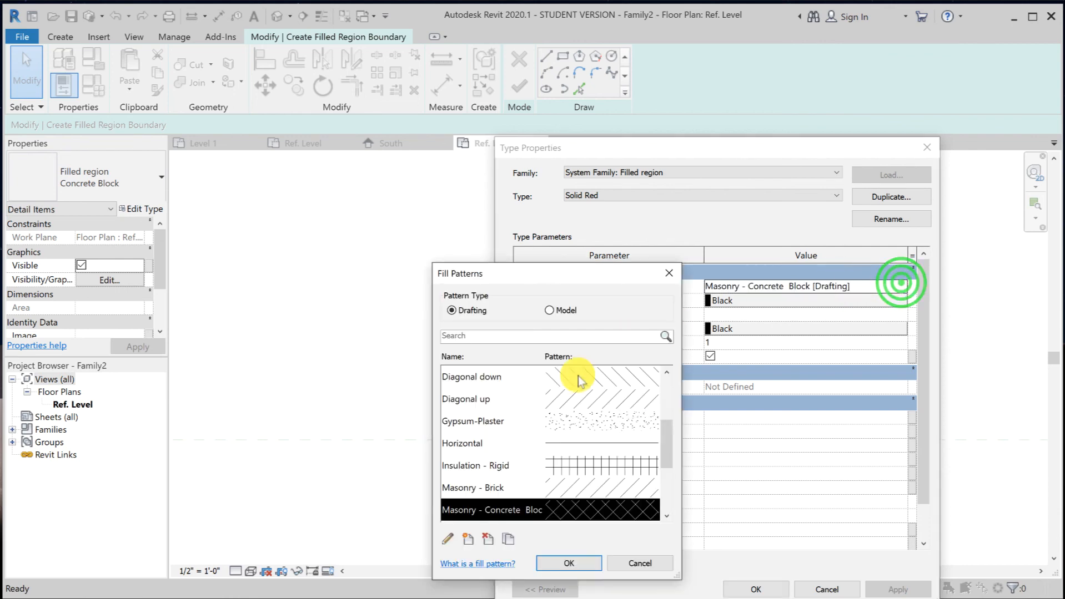
left_click_drag(671, 447, 672, 388)
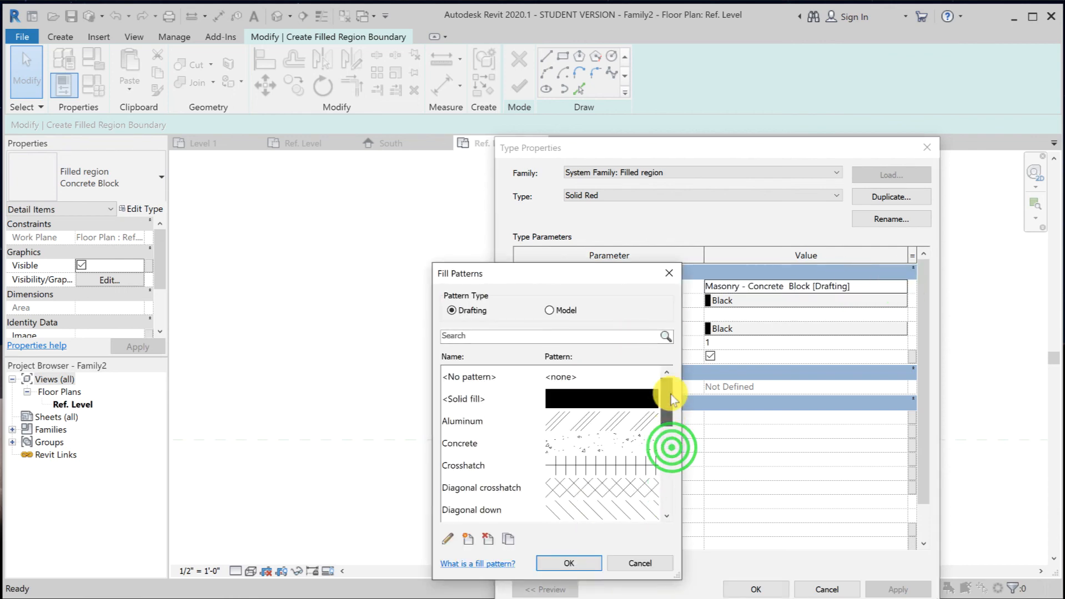
left_click(571, 401)
left_click(569, 564)
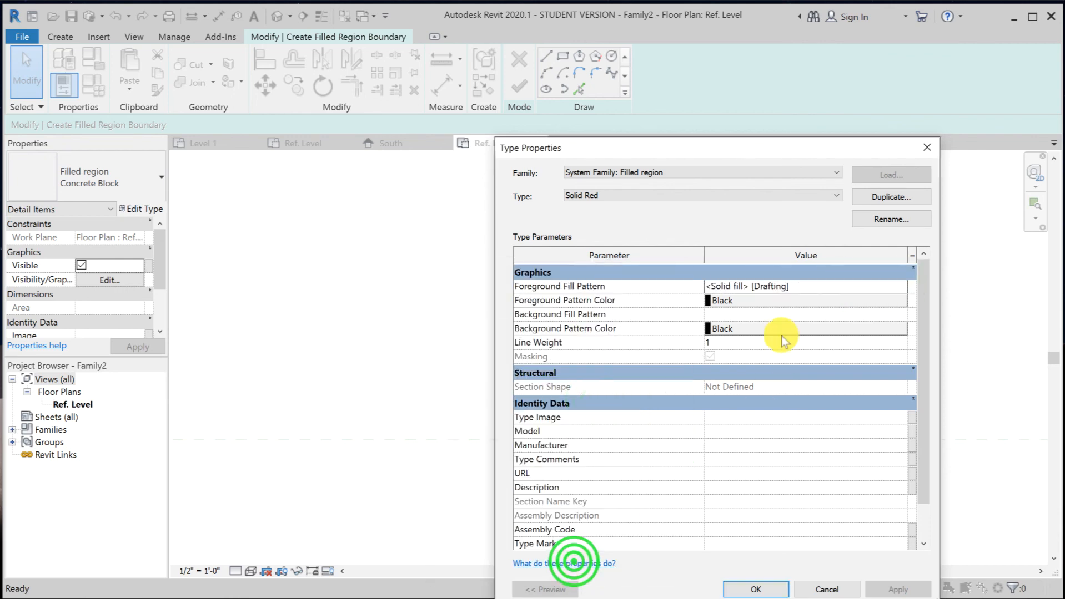
Set both the foreground and background pattern colors of the Solid Red type to Red and apply the type changes.
left_click(776, 301)
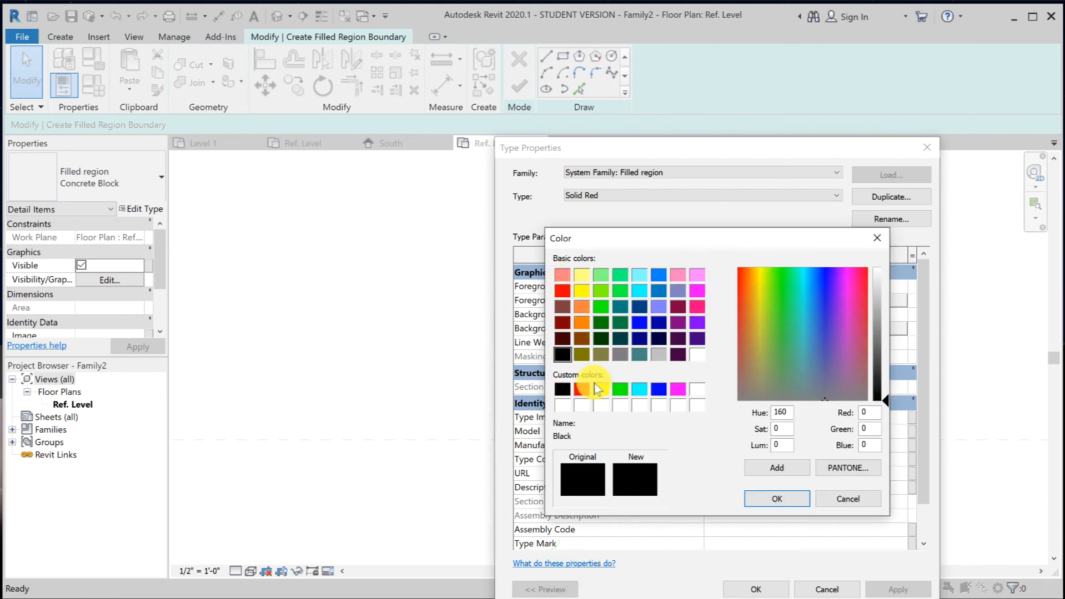
left_click(581, 389)
left_click(776, 498)
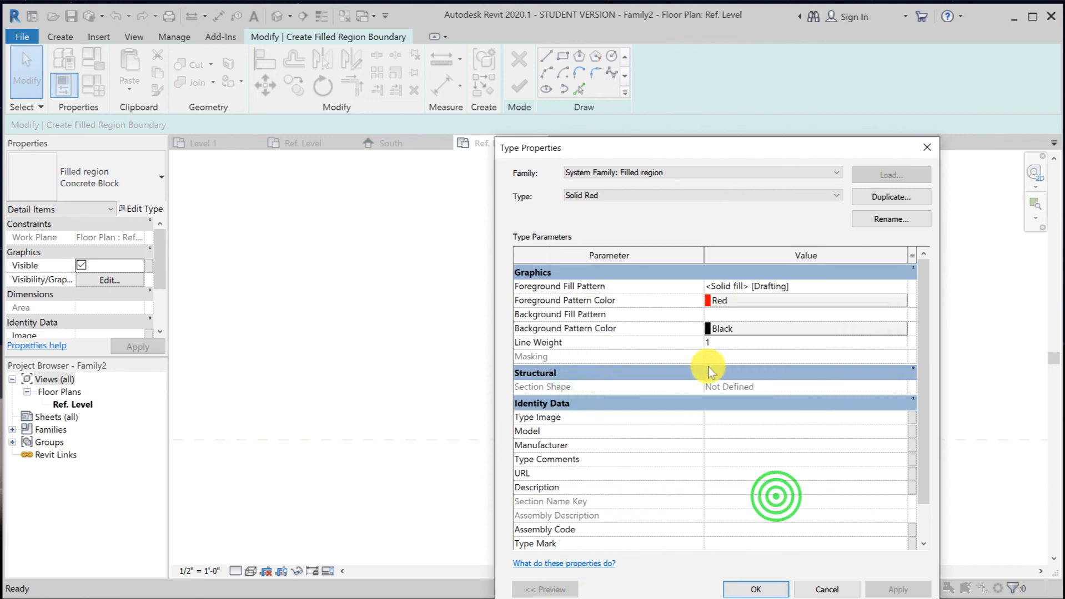
left_click(730, 328)
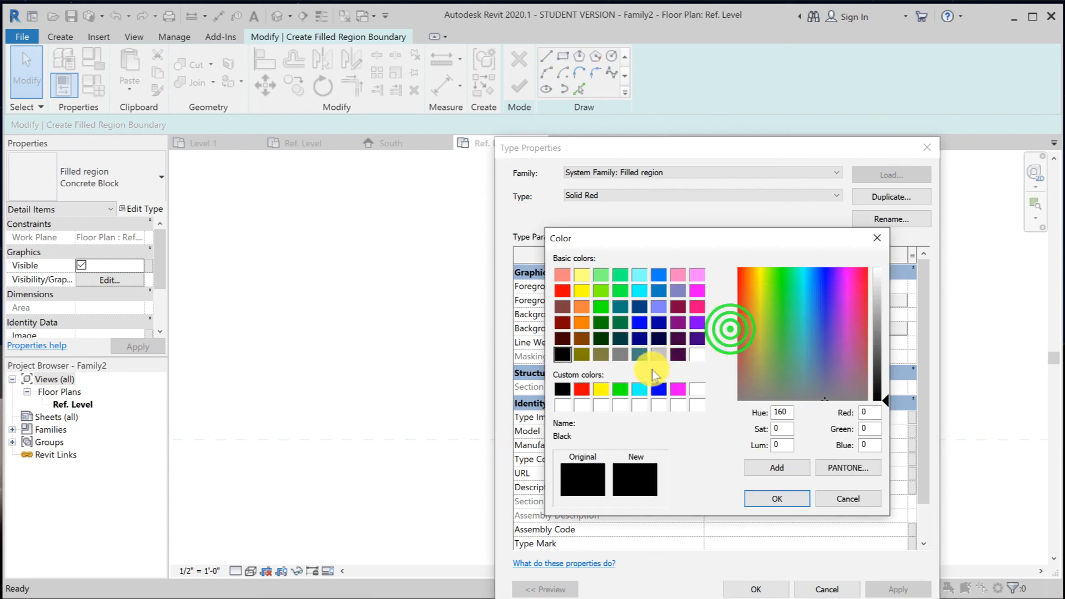
left_click(580, 388)
left_click(776, 499)
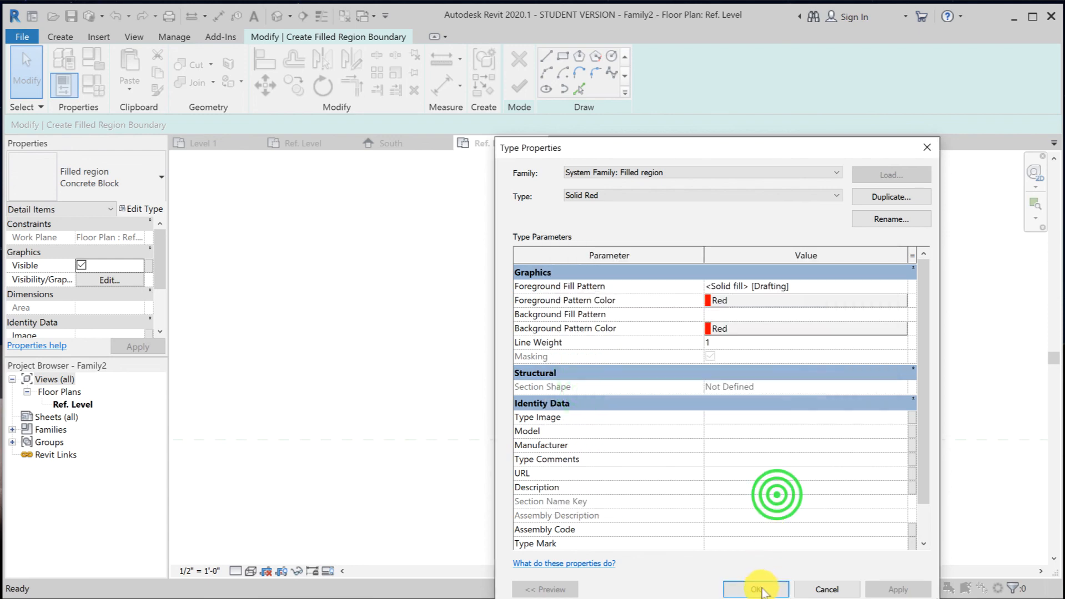
left_click(759, 590)
Set all three triangle boundary lines to the <Invisible lines> subcategory and finish the filled region sketch.
left_click(506, 401)
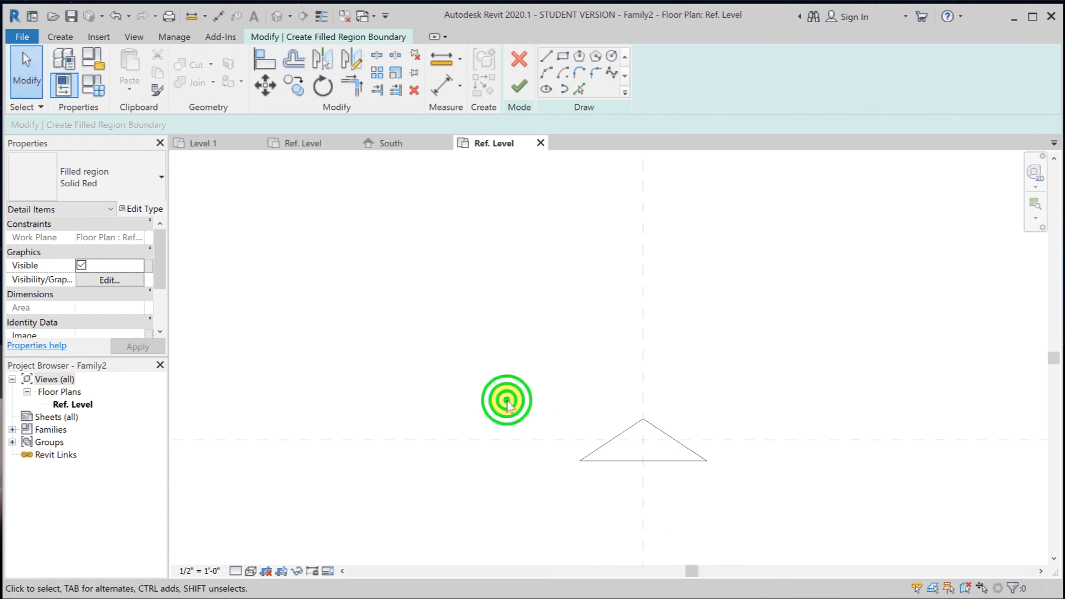
left_click_drag(506, 401, 727, 493)
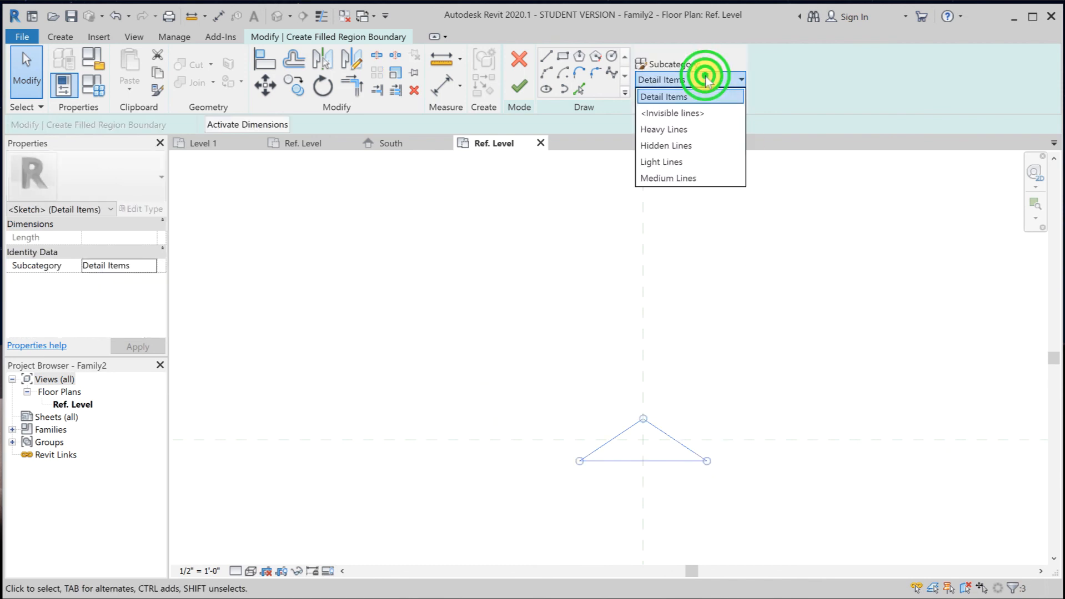
left_click(699, 113)
key("Escape")
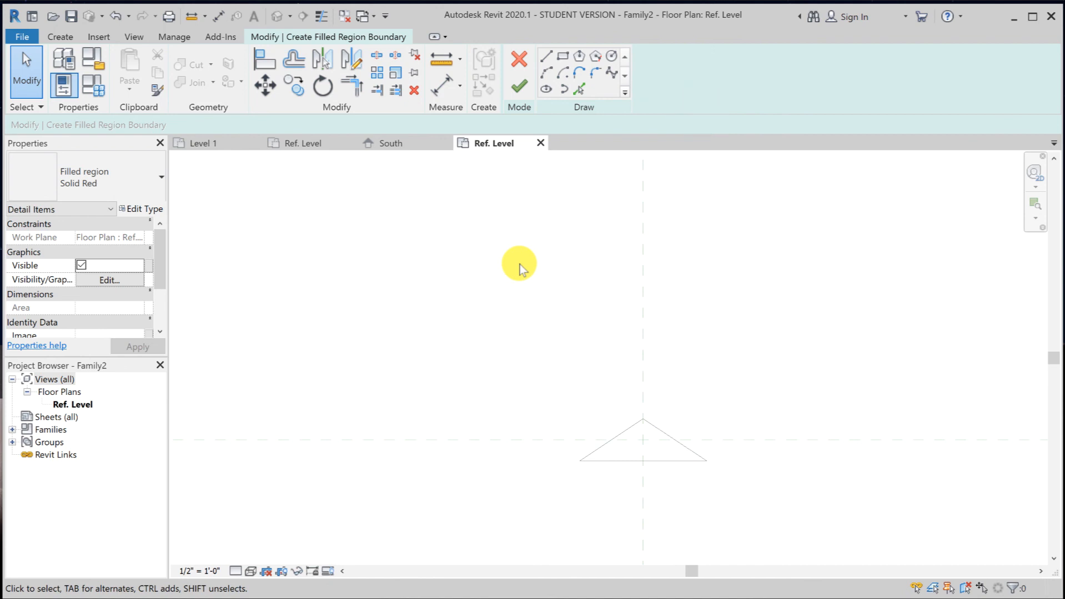
left_click(516, 88)
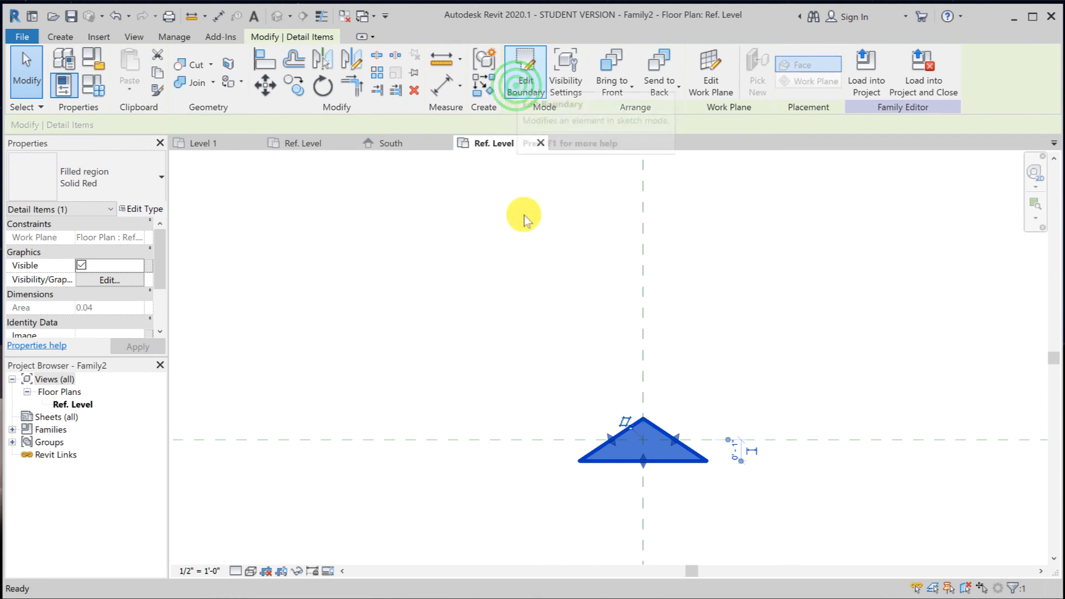
left_click(525, 345)
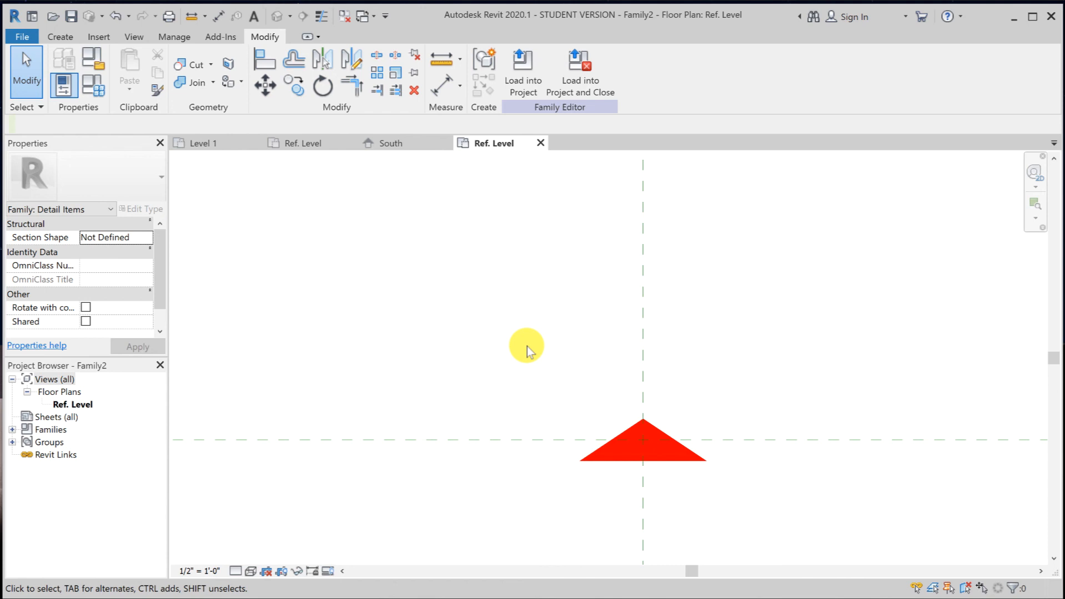
scroll(526, 349, "up", 1)
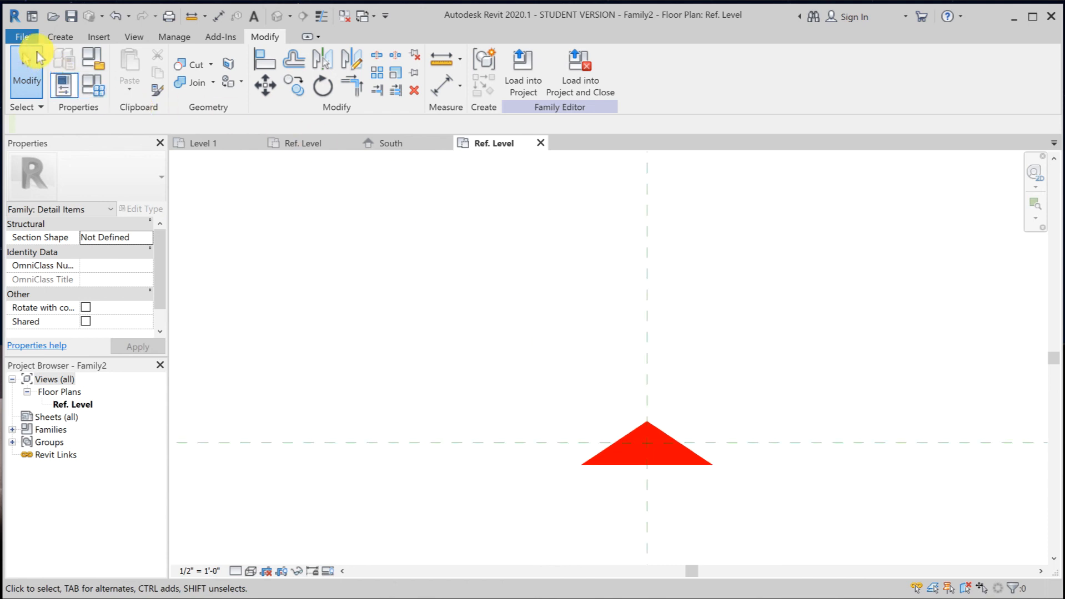
Save the family as UP-Down Arrow in the Detail Items folder inside Families.
left_click(22, 37)
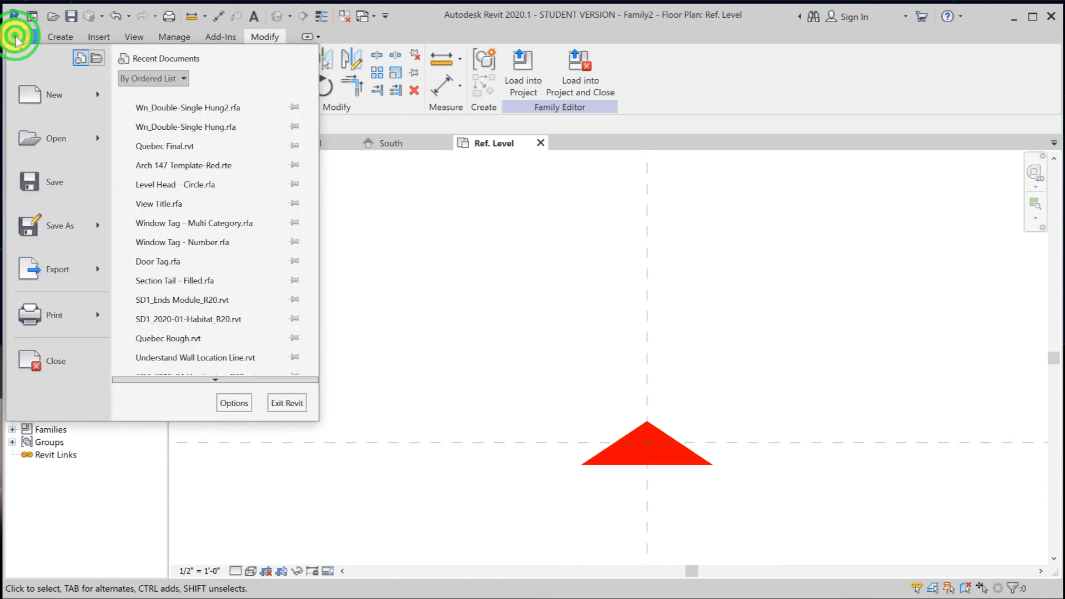
left_click(70, 201)
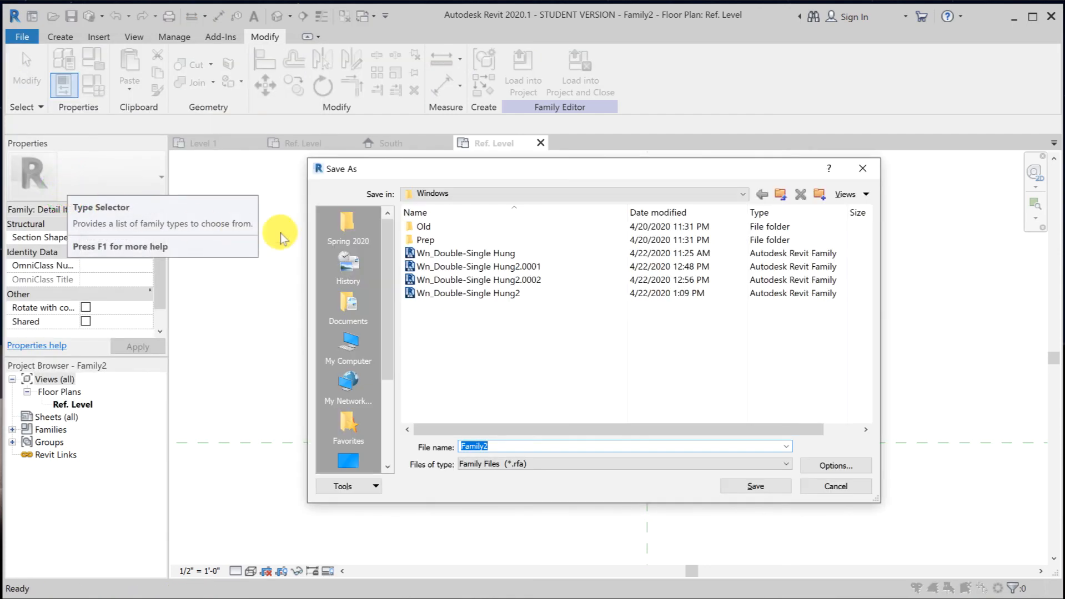
left_click(491, 190)
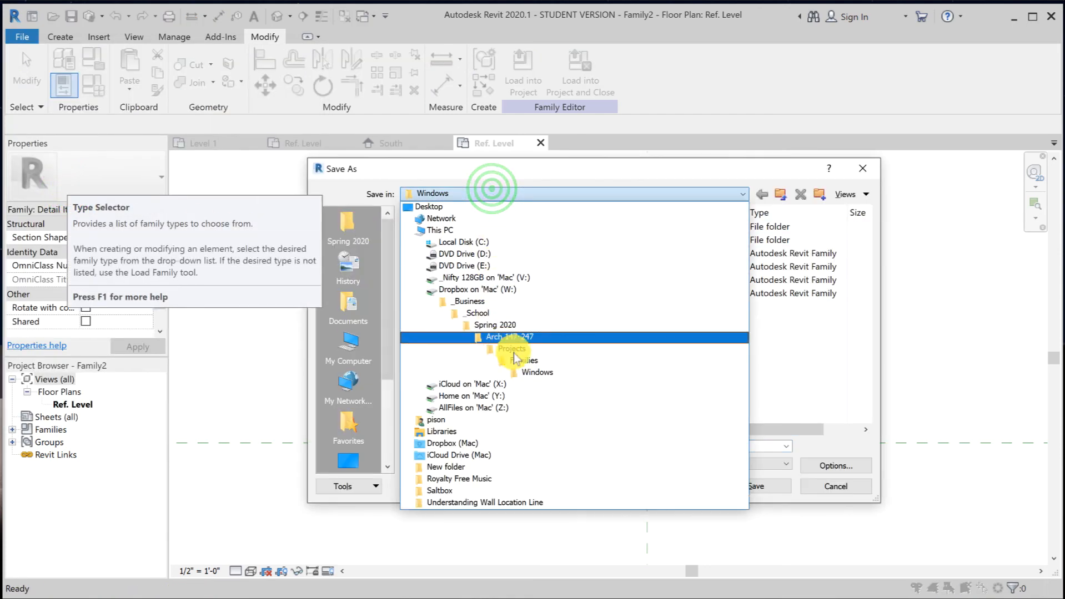
left_click(528, 360)
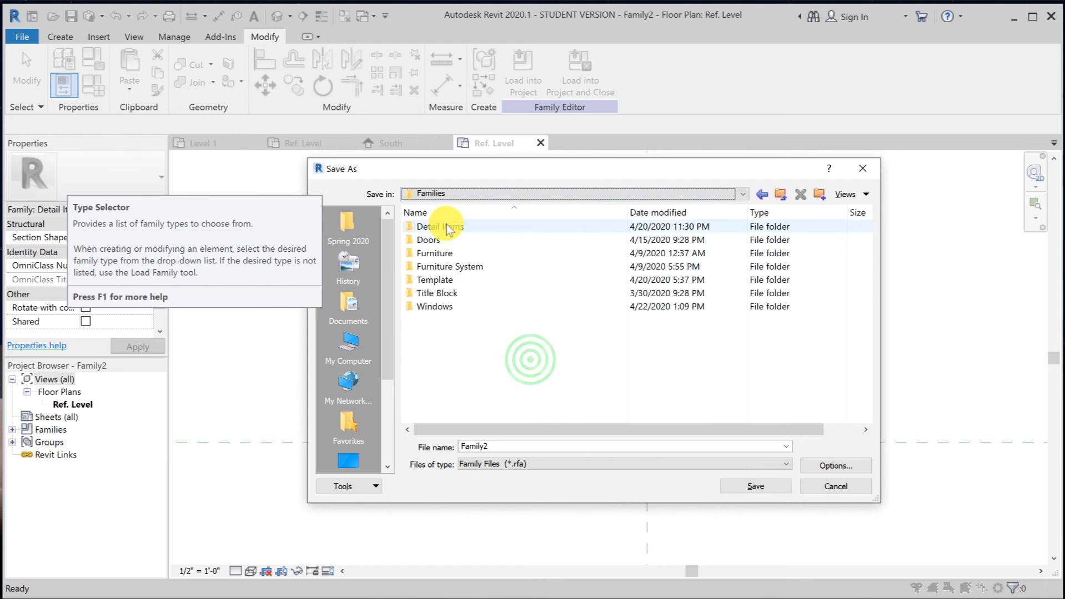
double_click(446, 228)
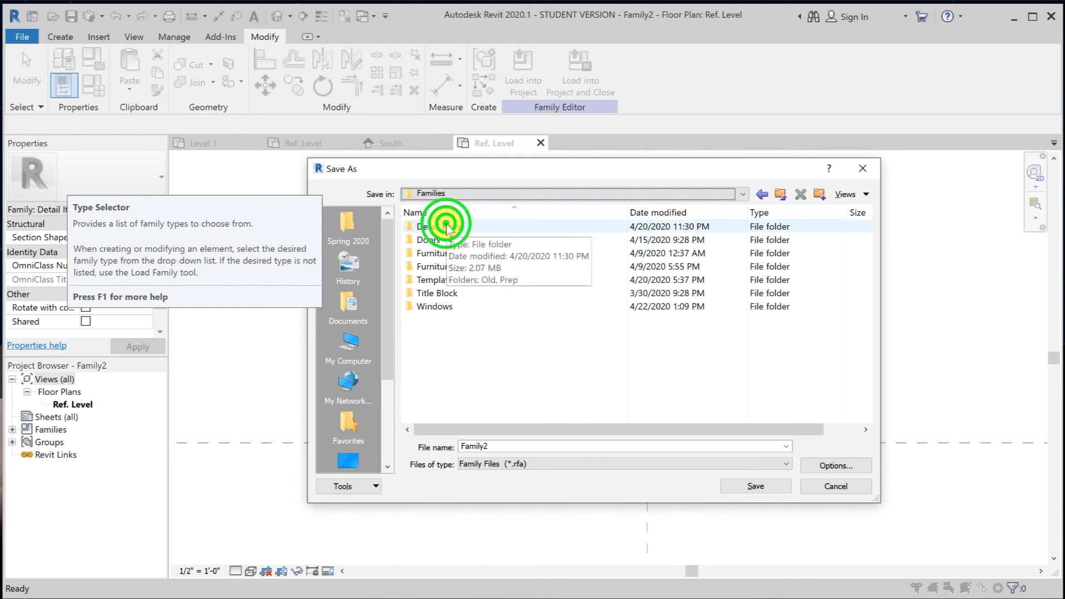
double_click(493, 448)
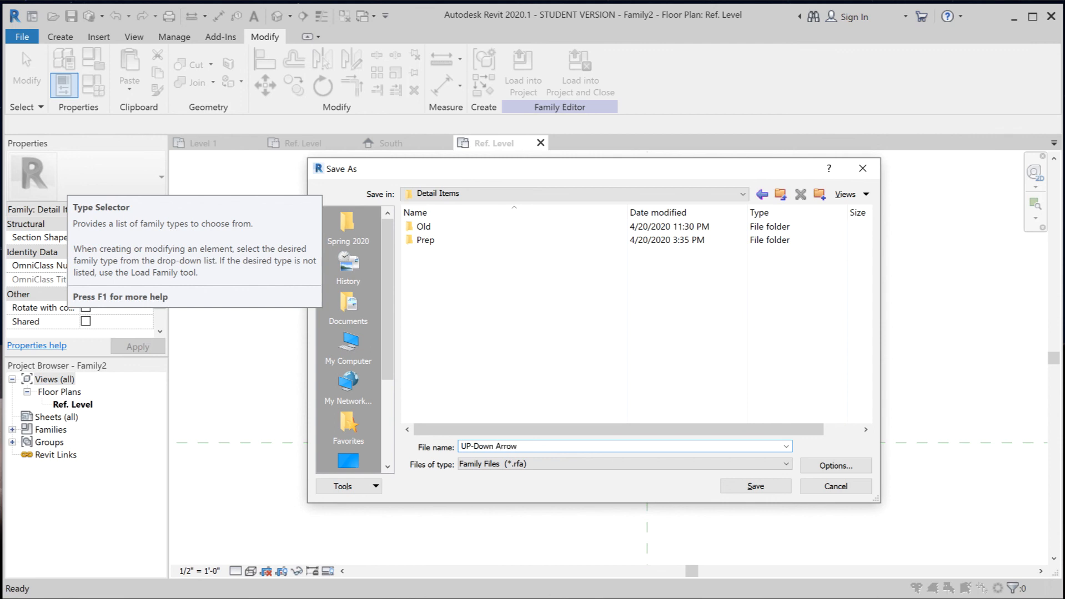
left_click(755, 487)
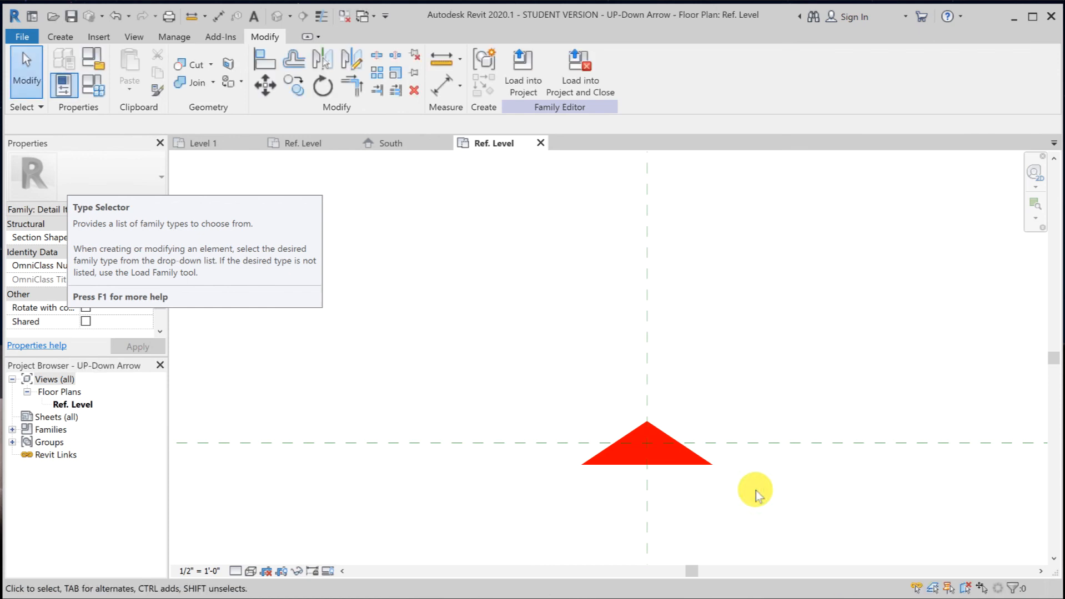
Place a Double Vertical flip control above the triangle's apex on the Center (Left/Right) reference plane and save the family.
left_click(60, 36)
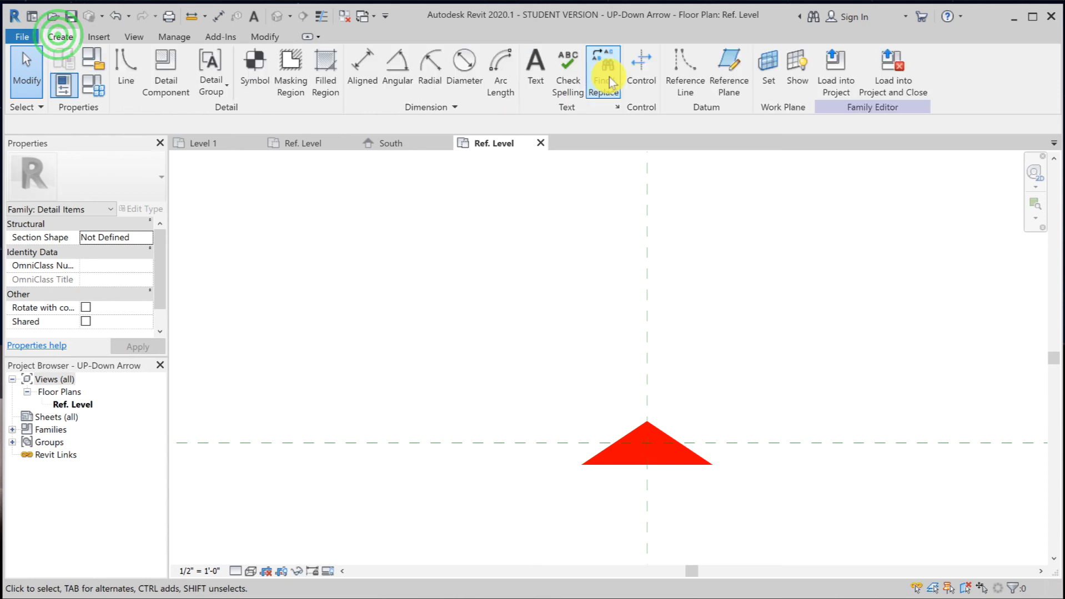
left_click(632, 69)
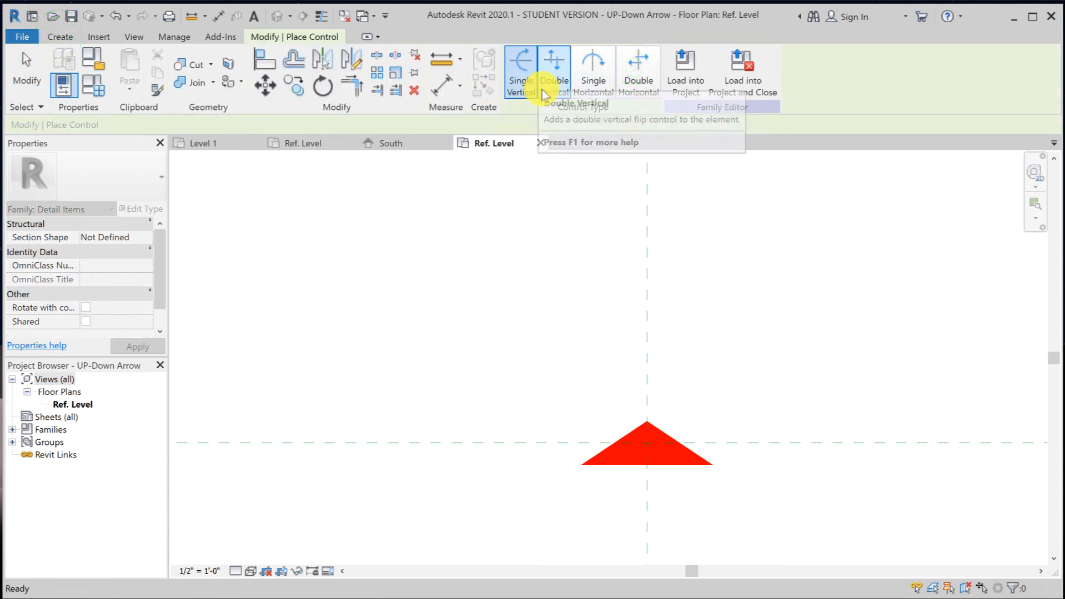
left_click(551, 75)
left_click(647, 361)
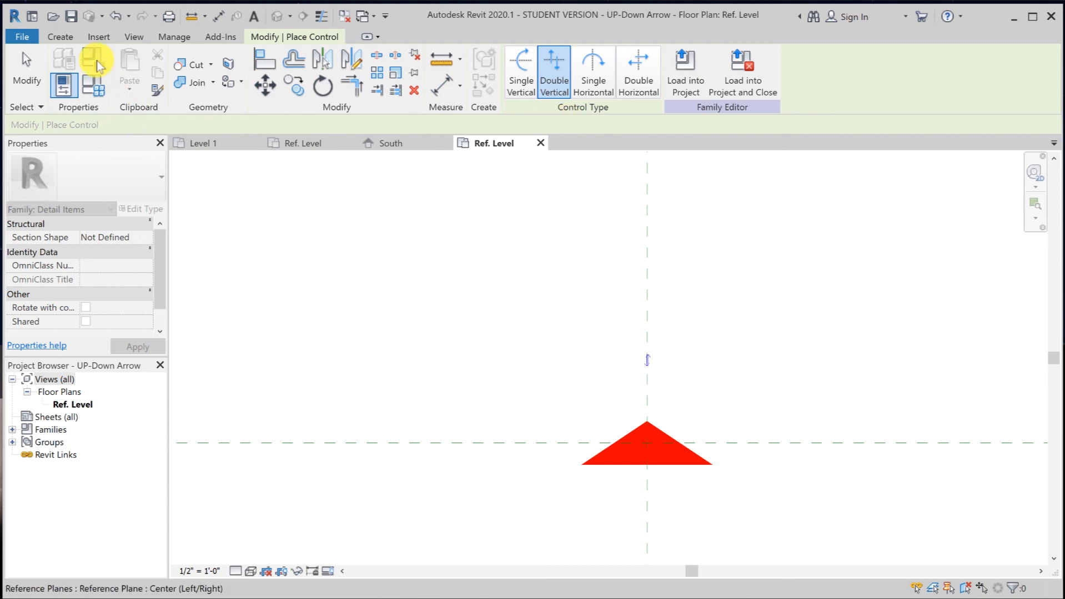
left_click(69, 19)
Load the arrow family only into Wn_Double-Single Hung2.rfa, accept saving the project, and exit component placement without placing an instance.
left_click(688, 78)
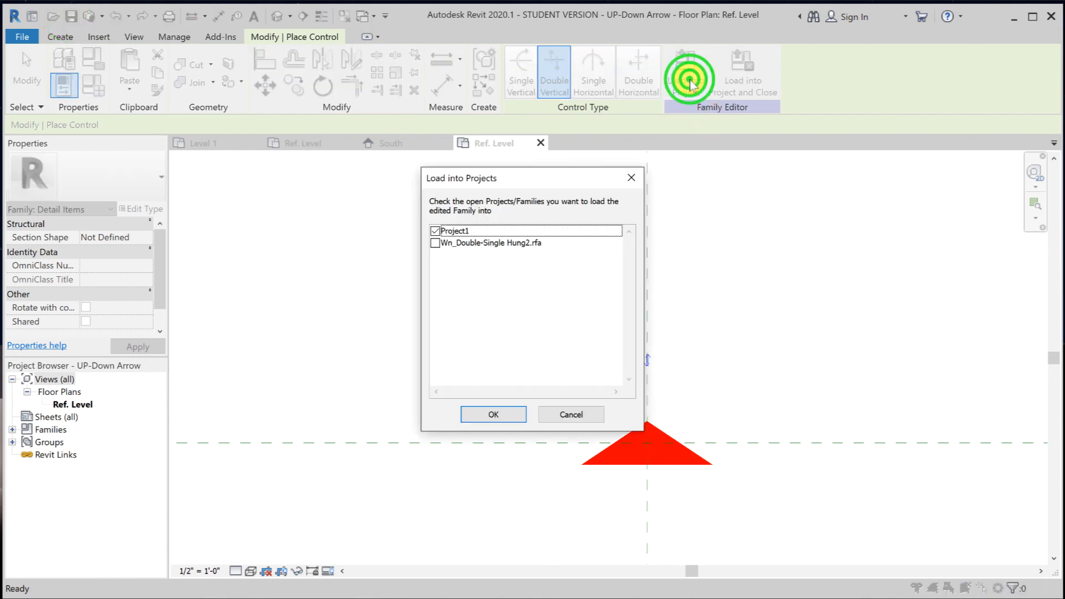
left_click(435, 244)
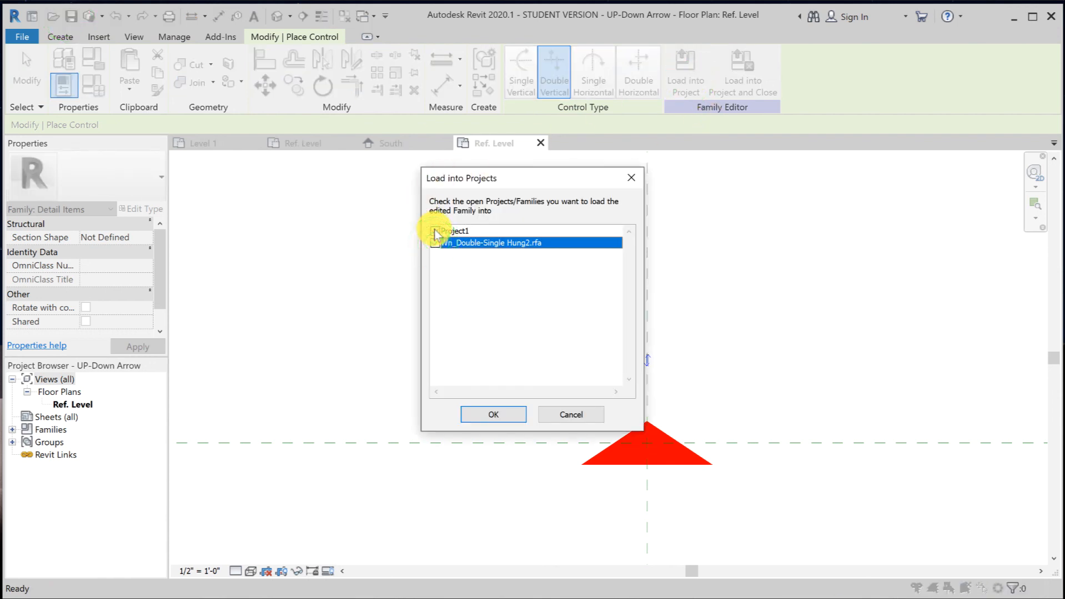
left_click(435, 231)
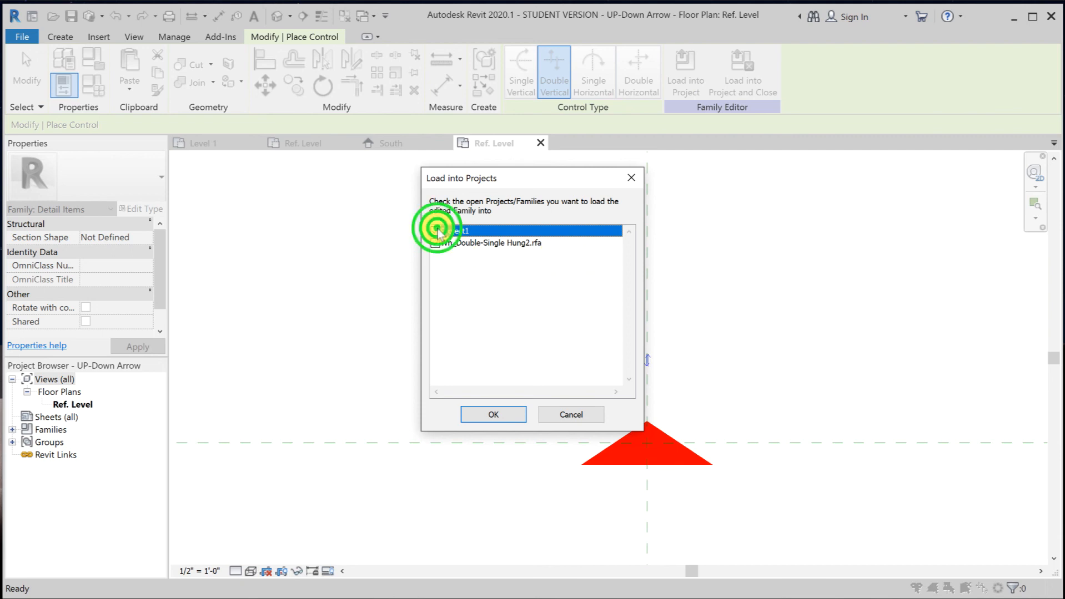
left_click(434, 231)
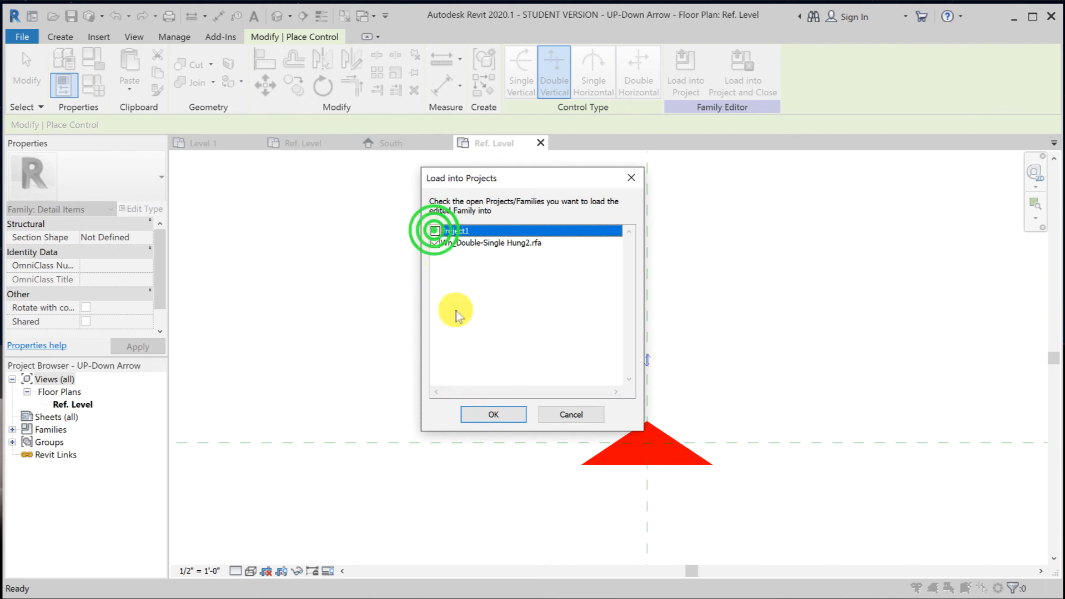
left_click(493, 414)
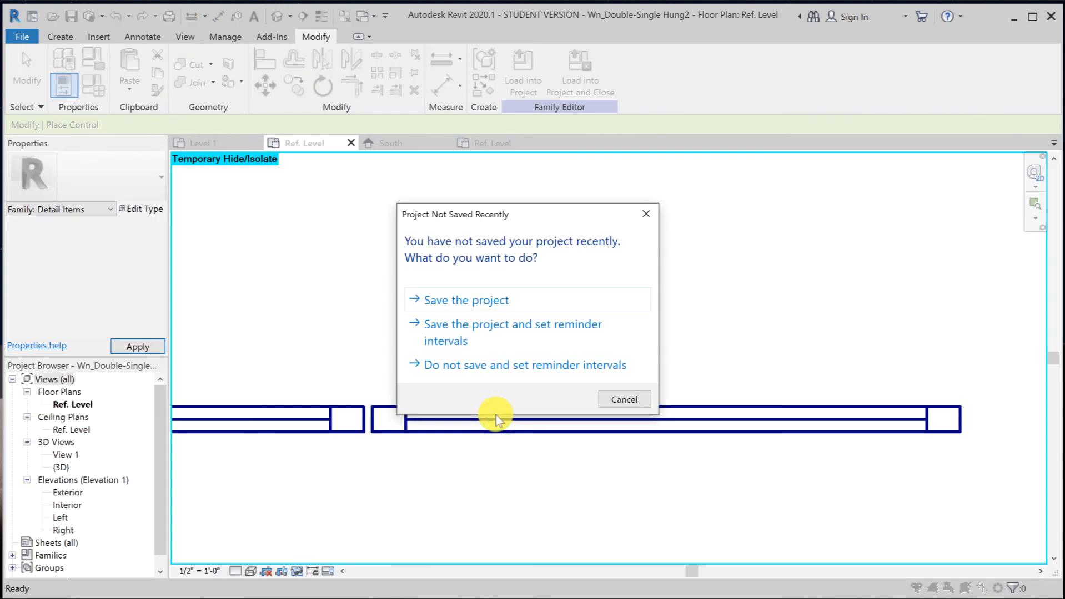
left_click(458, 303)
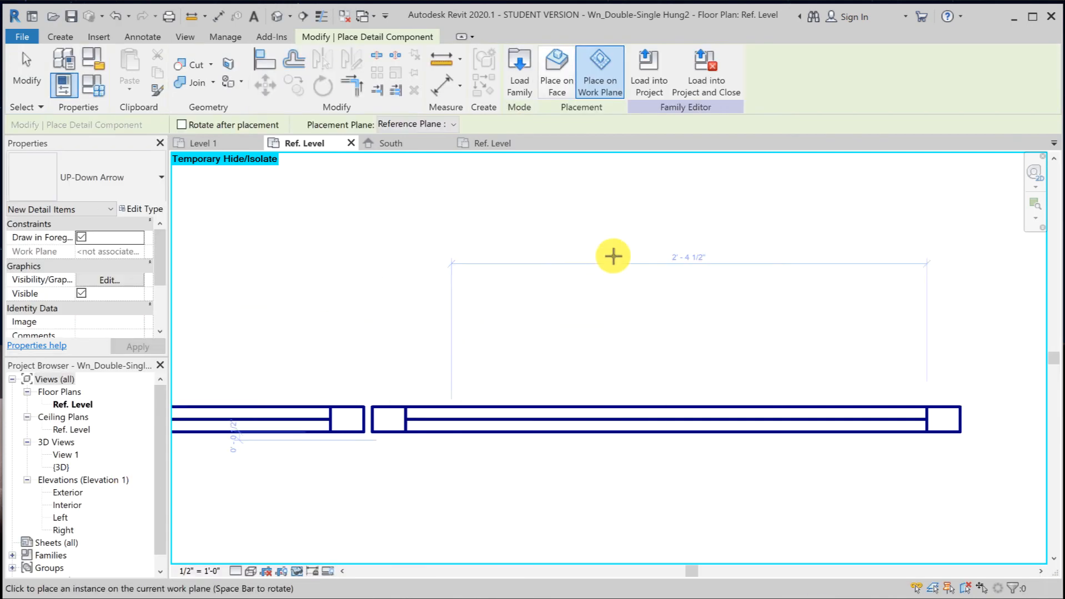
scroll(588, 290, "down", 2)
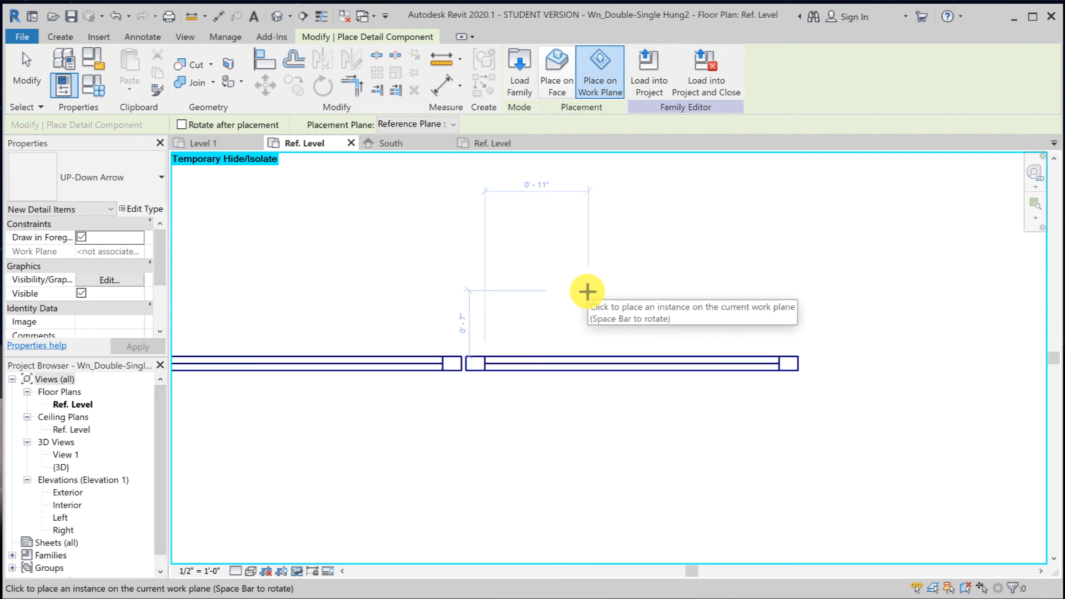
key("Escape")
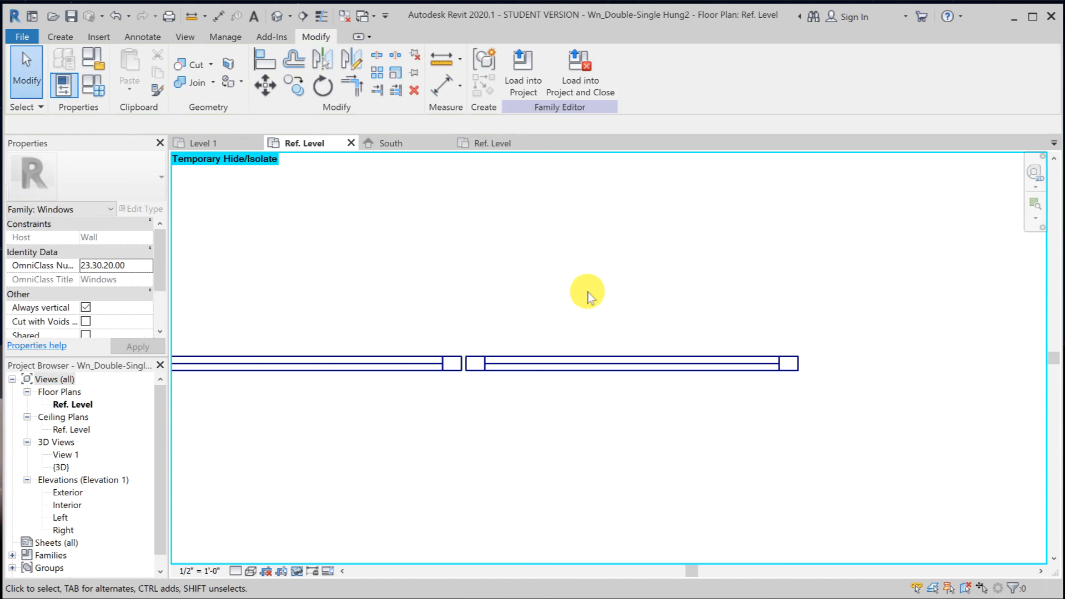
Reset the temporary hide/isolate in the Ref. Level floor plan so all window geometry and reference planes are shown.
left_click(297, 571)
left_click(322, 556)
left_click(558, 524)
scroll(558, 524, "down", 2)
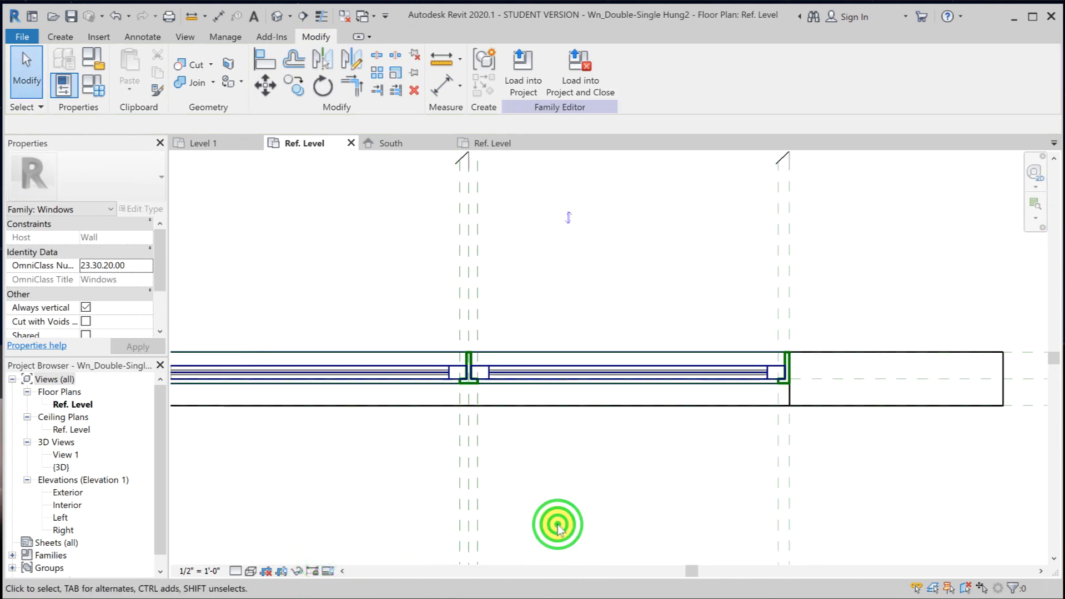
middle_click_drag(558, 524, 613, 517)
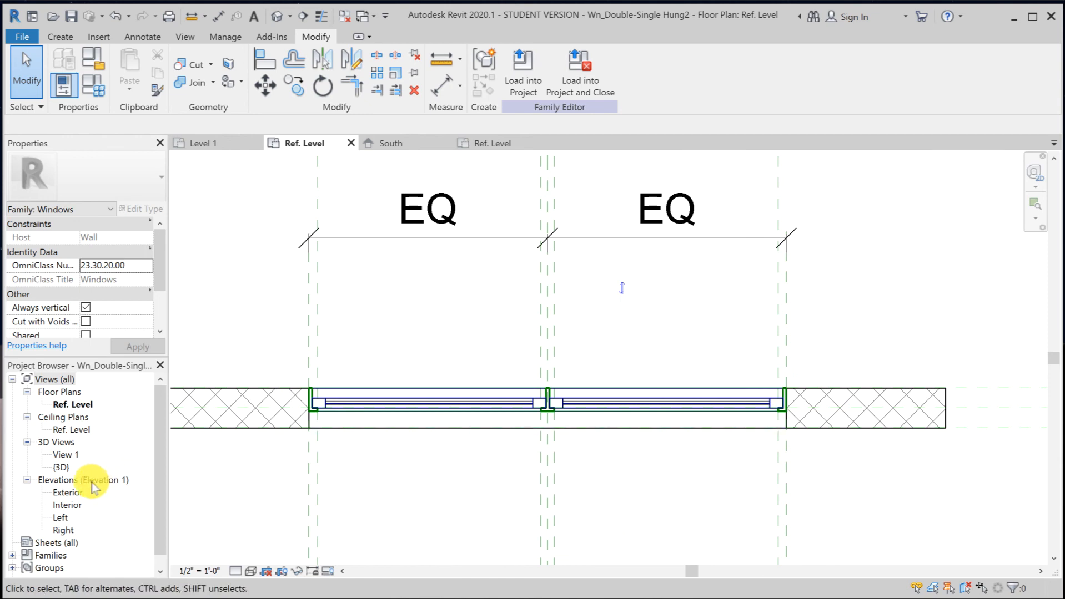
In the Exterior elevation, place an UP-Down Arrow detail component inside each of the two lower sashes.
double_click(62, 492)
scroll(649, 408, "up", 5)
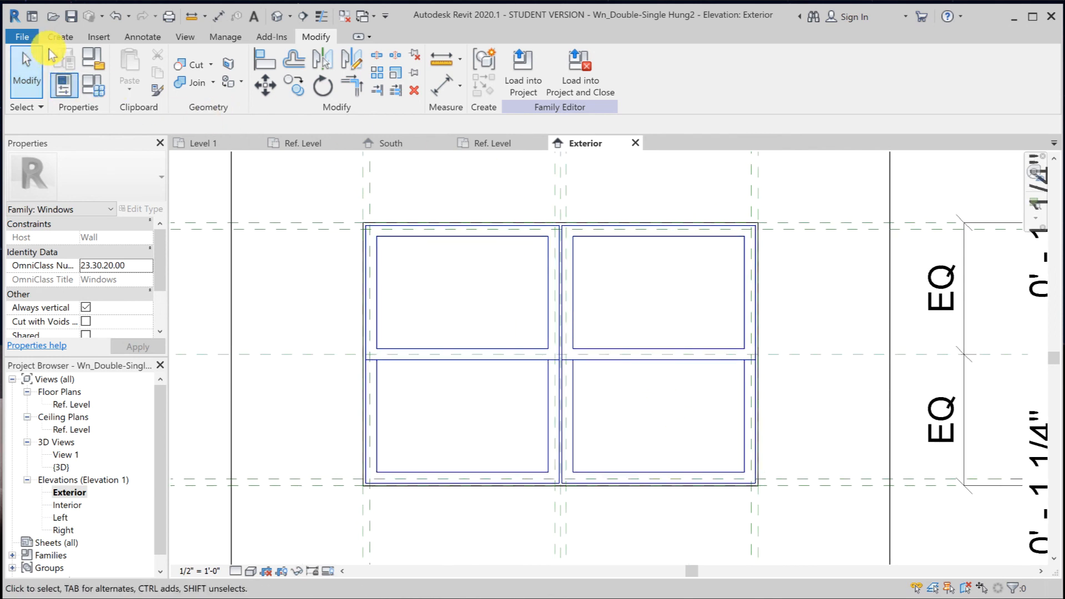
left_click(60, 37)
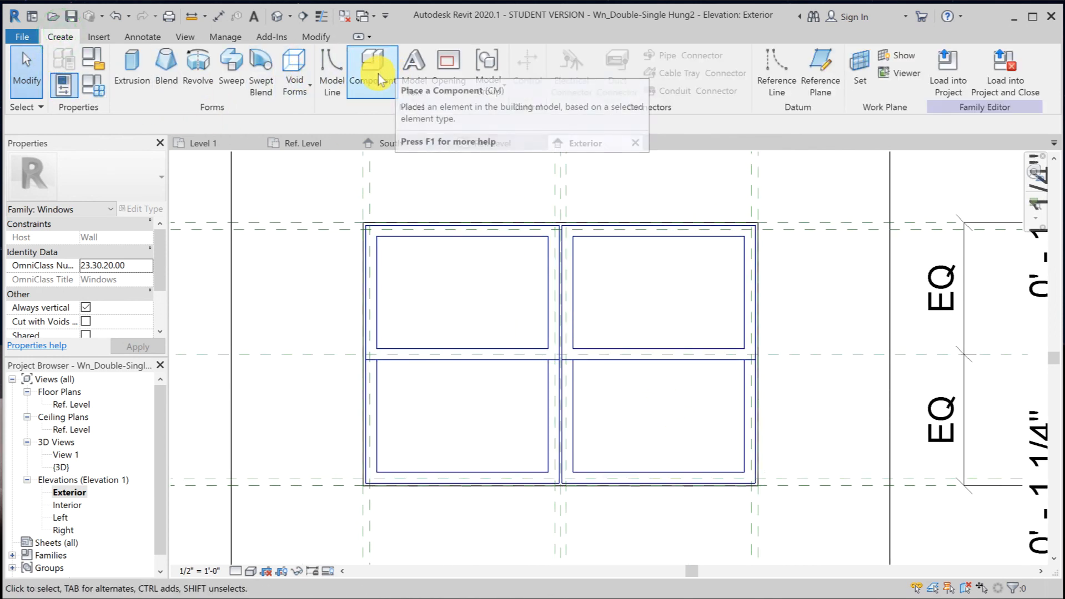
left_click(134, 32)
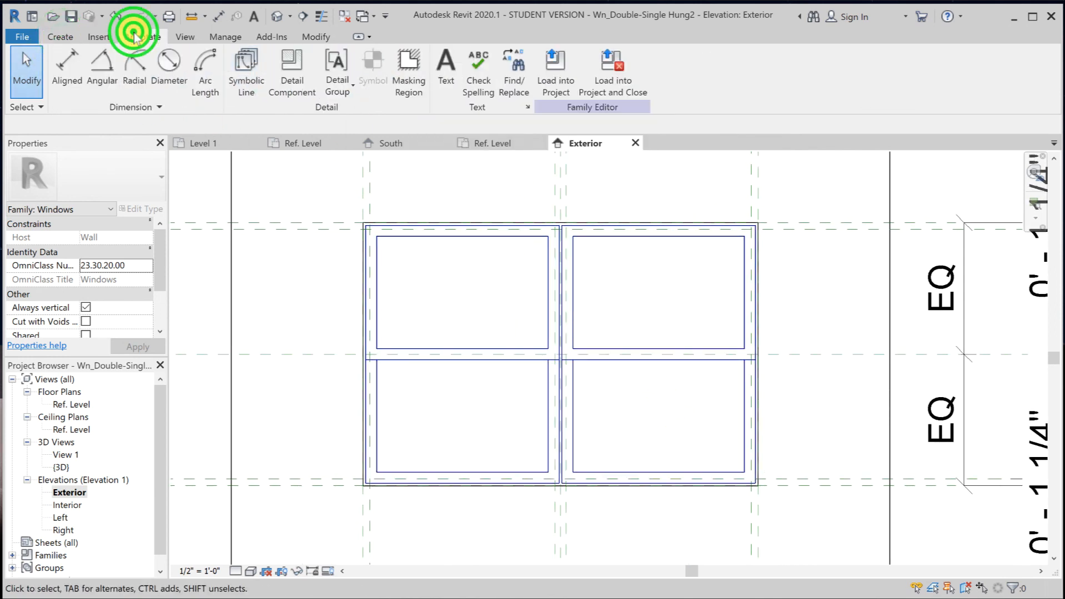
left_click(284, 79)
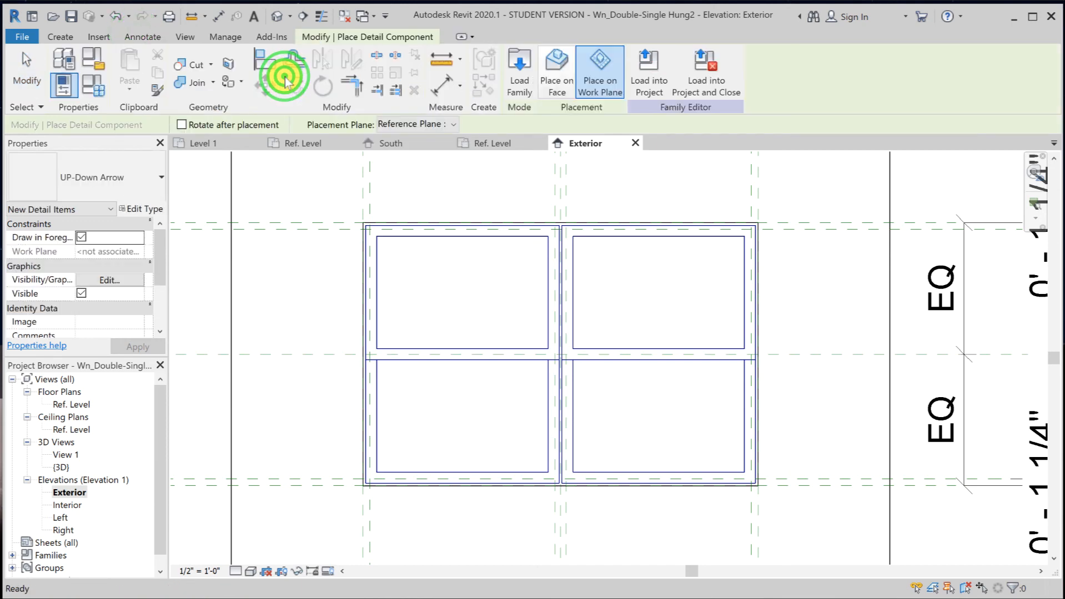
left_click(83, 181)
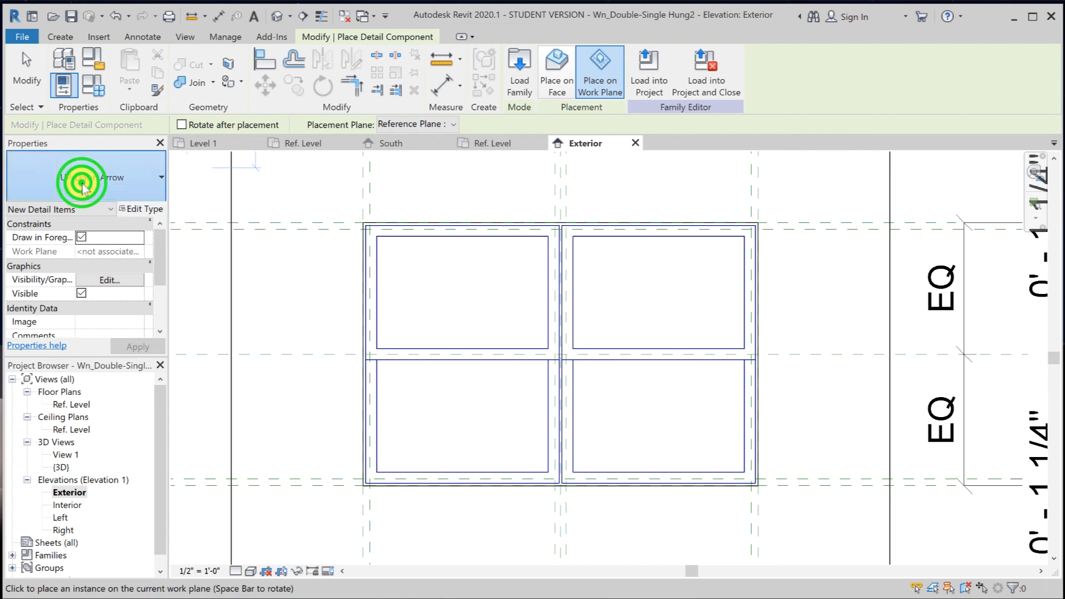
left_click(83, 181)
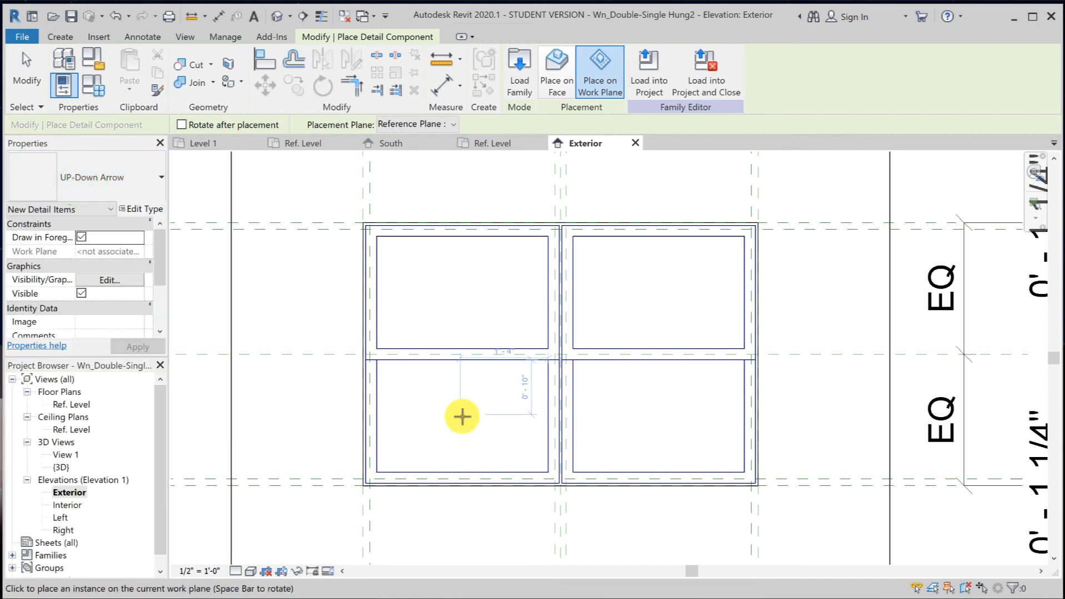
left_click(461, 417)
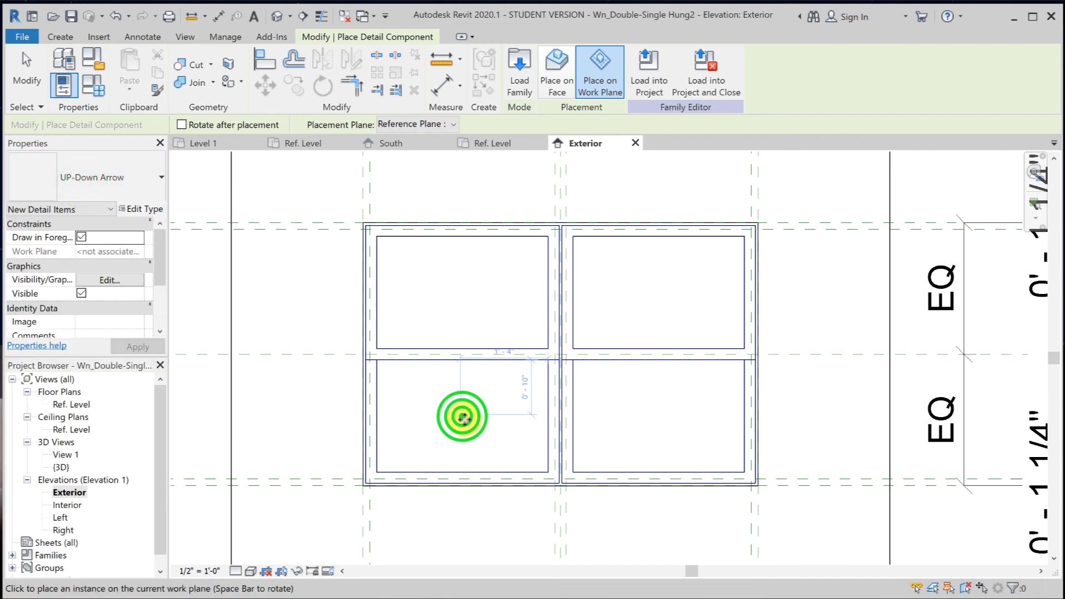
left_click(666, 420)
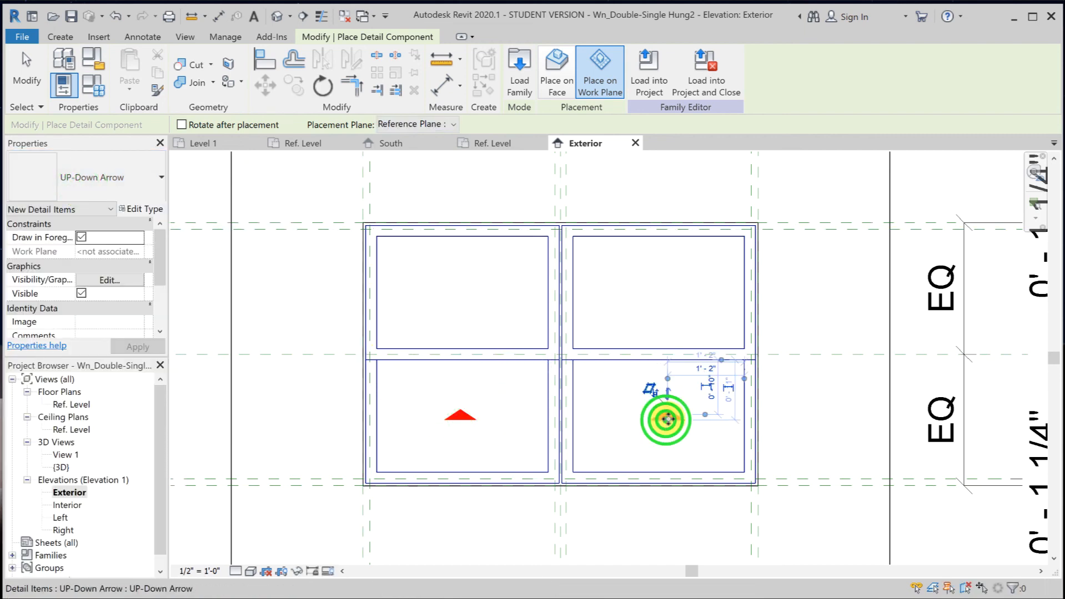
Centre the right arrow vertically with an aligned EQ dimension between the mid-height reference plane and the sill reference plane.
left_click(217, 16)
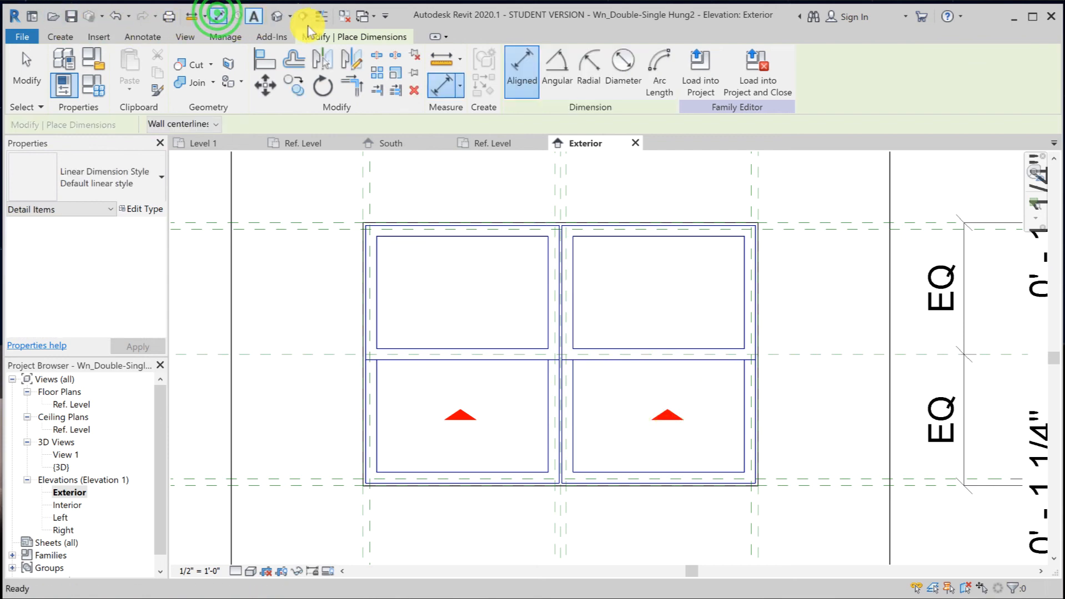
left_click(812, 353)
left_click(845, 487)
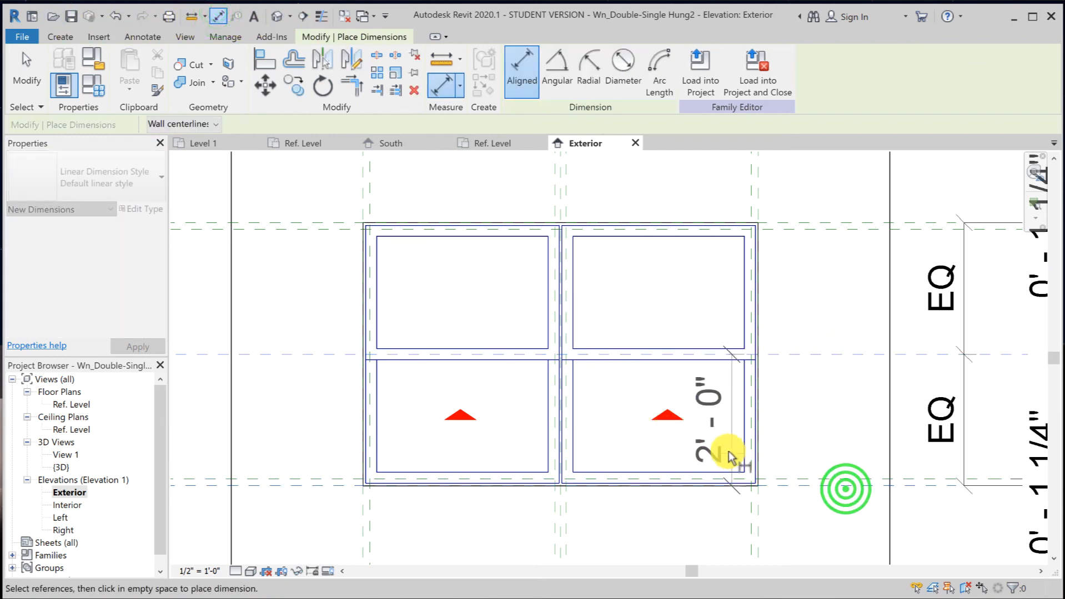
left_click(675, 418)
left_click(833, 426)
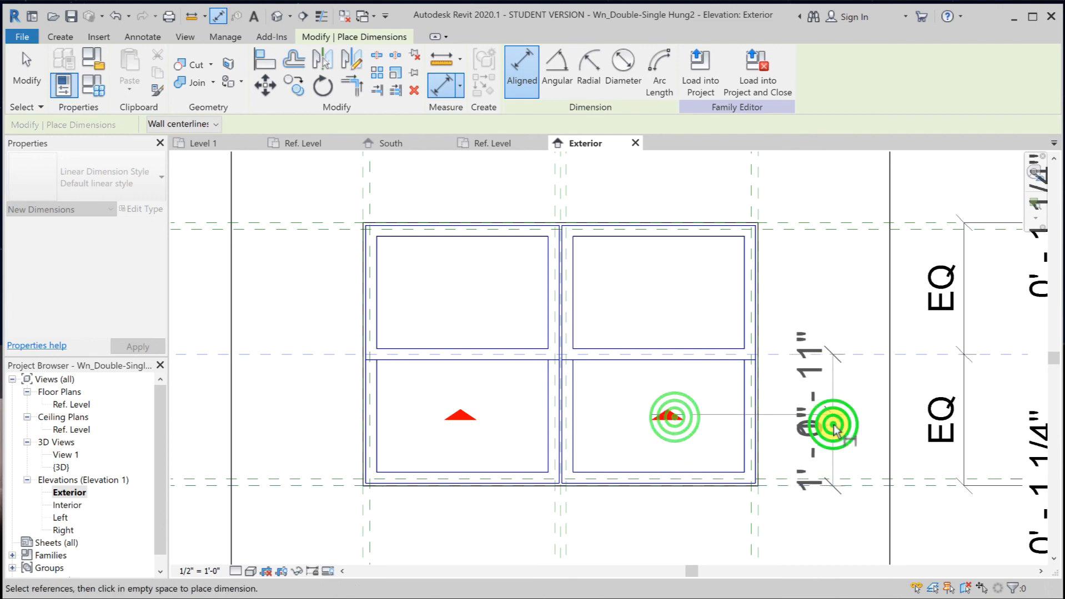
left_click(766, 421)
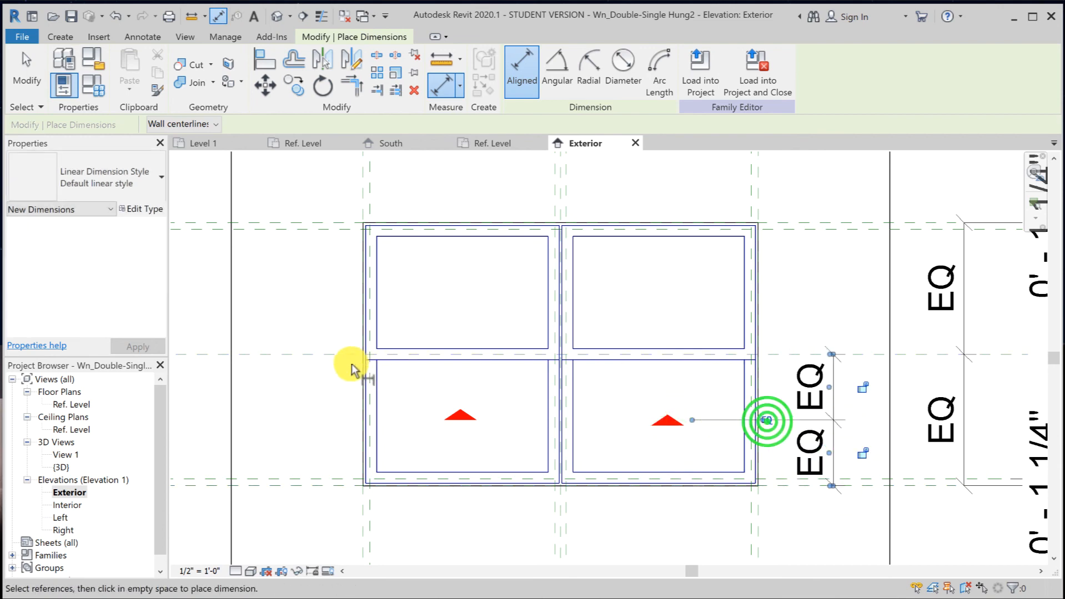
Centre the left arrow vertically with an EQ dimension between the mid-height and sill reference planes, placed left of the window.
left_click(326, 354)
left_click(273, 488)
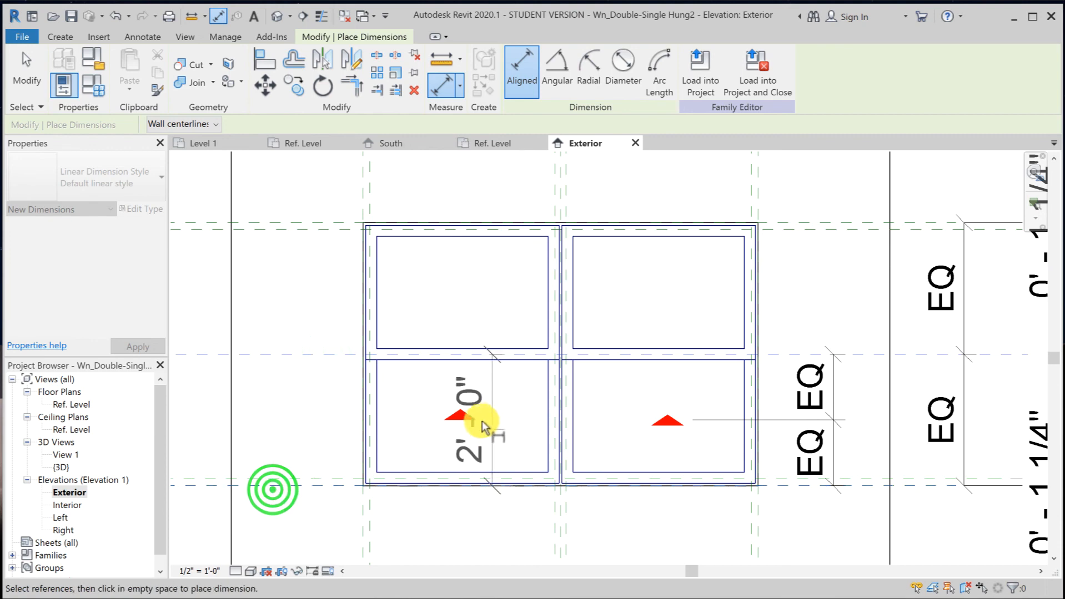
left_click(465, 416)
left_click(296, 411)
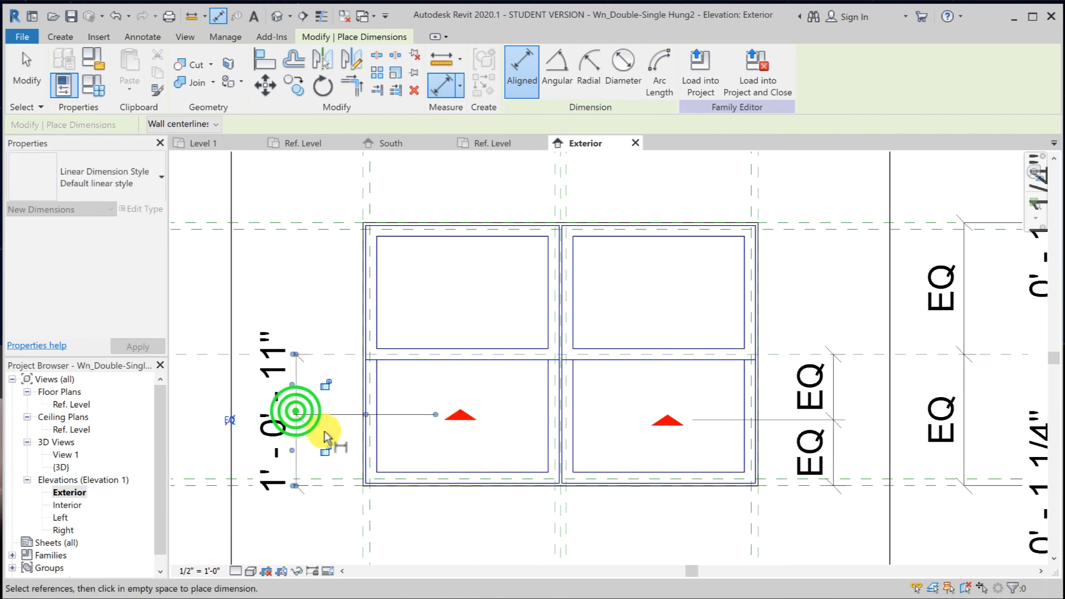
left_click(229, 421)
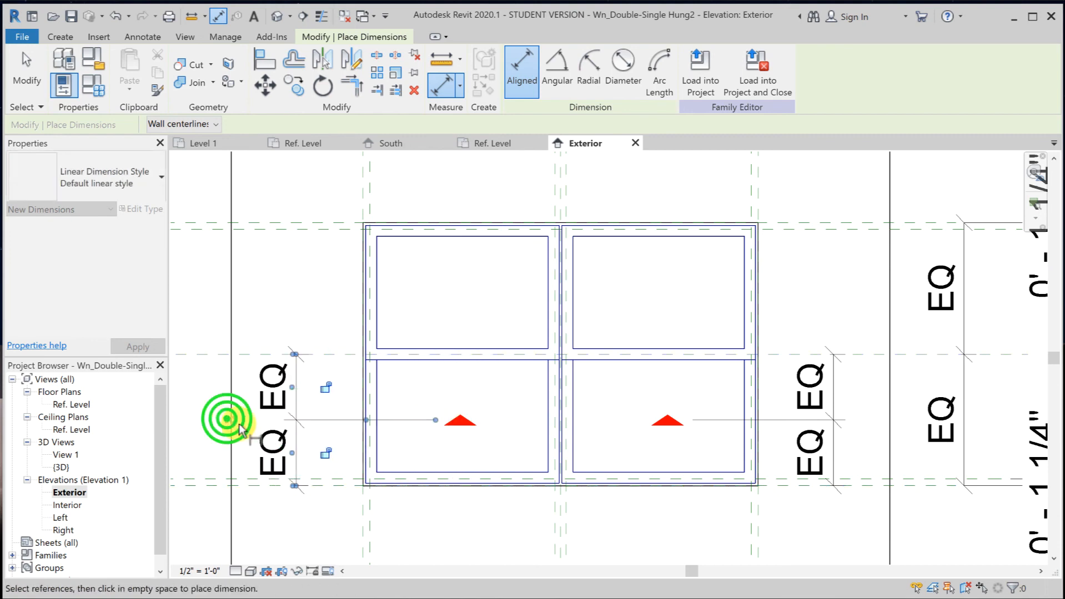
Centre the left arrow horizontally with an EQ dimension between the left sash's two inner frame reference planes, placed below the window.
left_click(371, 533)
left_click(555, 532)
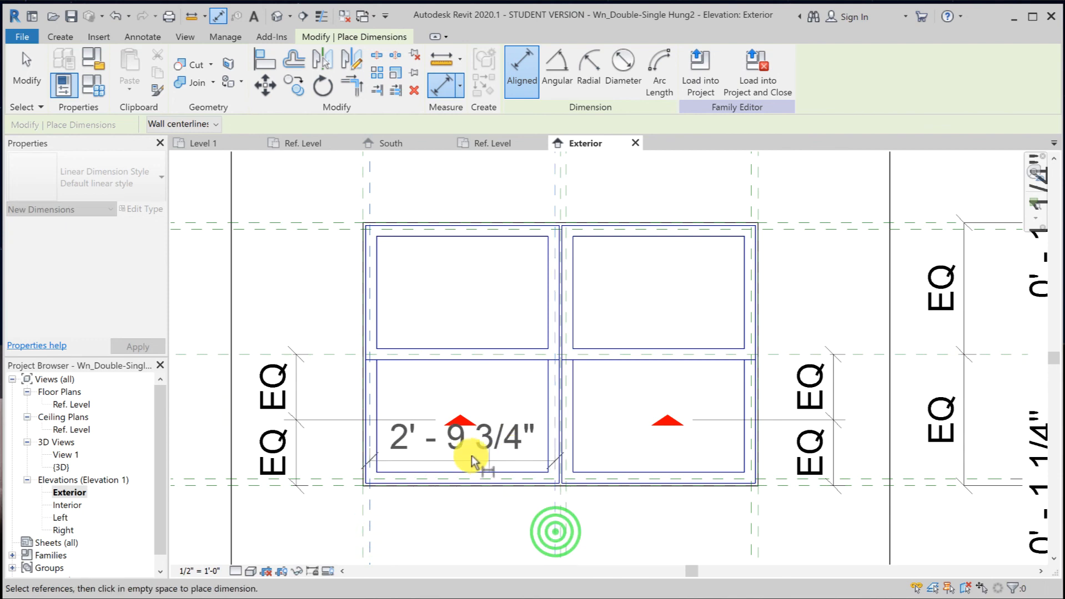
left_click(460, 424)
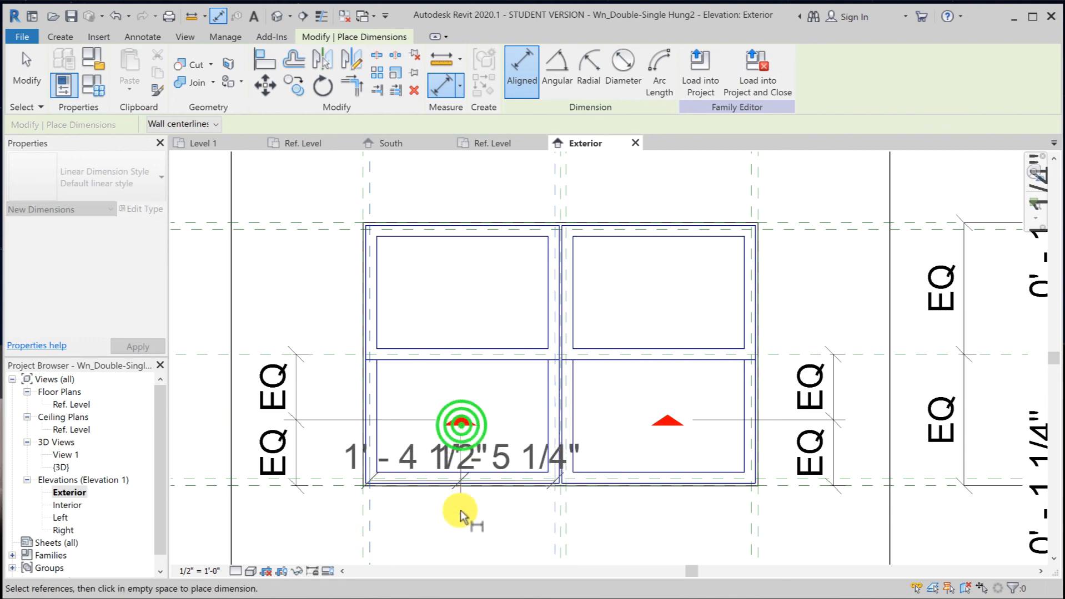
left_click(465, 542)
scroll(465, 542, "down", 1)
middle_click_drag(466, 542, 474, 430)
left_click(454, 500)
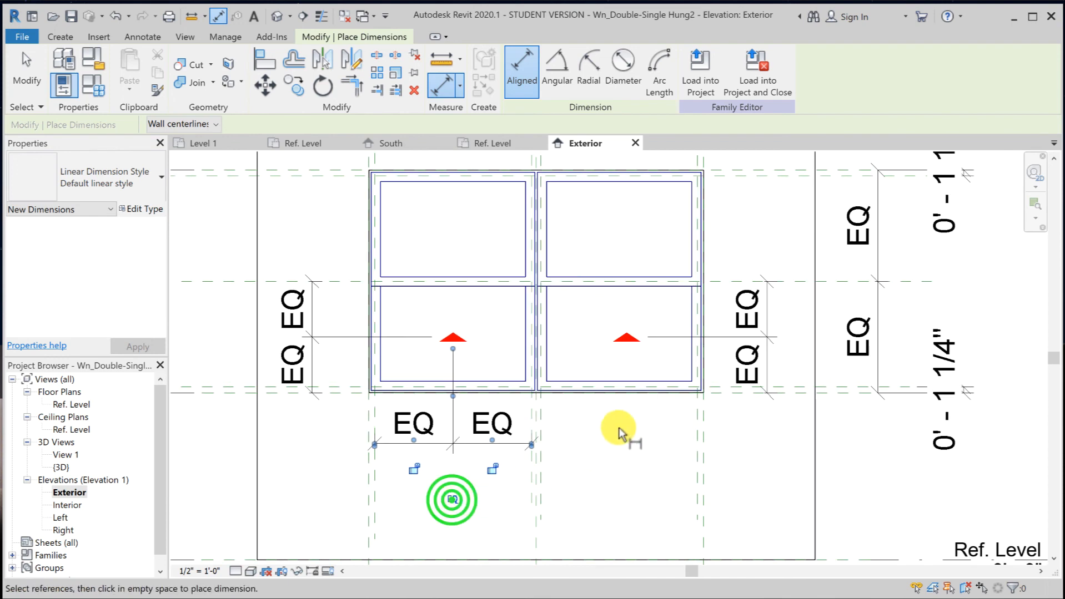
Centre the right arrow horizontally with an EQ dimension between the right sash's inner frame reference planes, and end the dimension command.
left_click(695, 449)
left_click(545, 461)
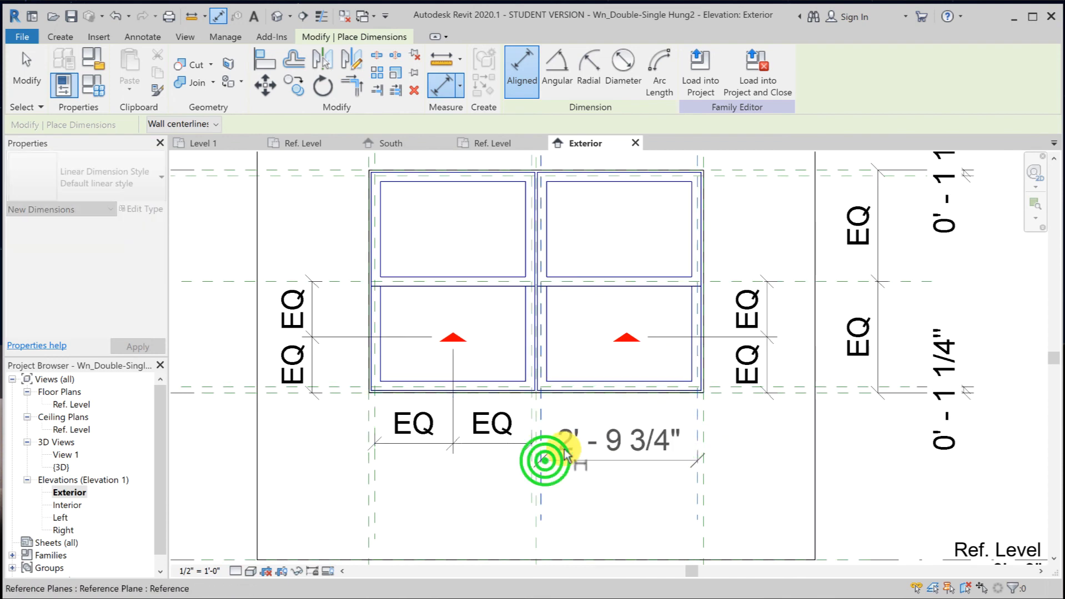
left_click(627, 342)
left_click(626, 444)
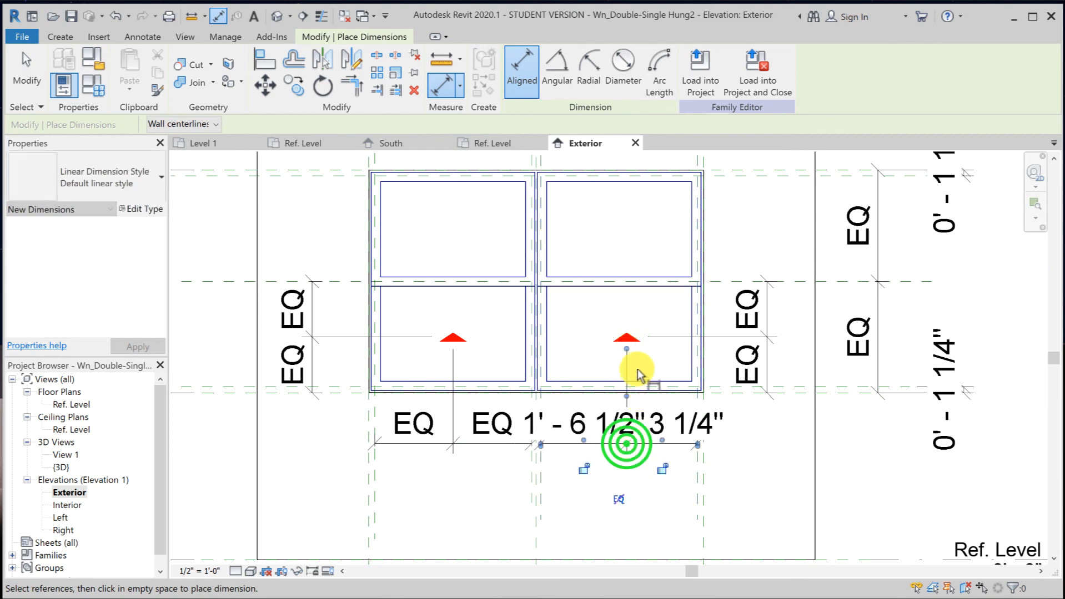
left_click(617, 498)
scroll(549, 435, "down", 2)
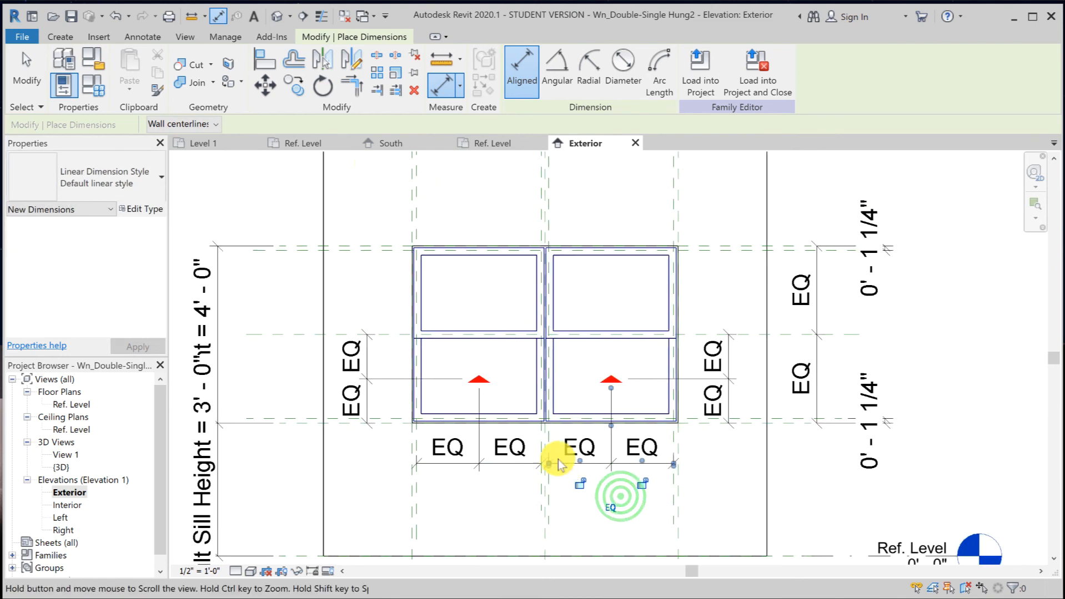
left_click(25, 83)
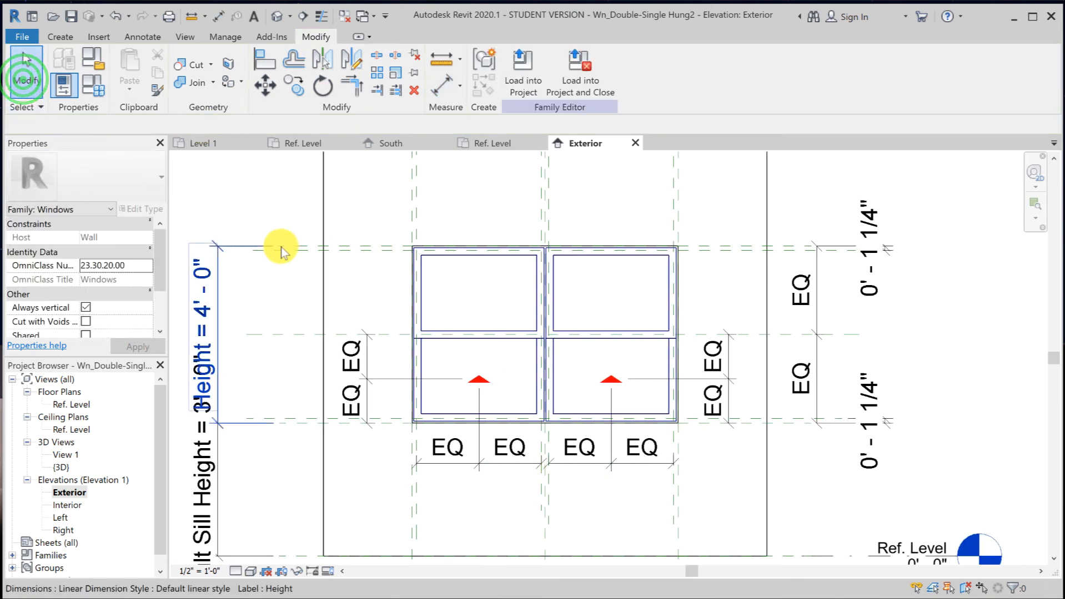
Flex the window family by setting Width to 2' 0" and Height to 2' 0", applying each value.
left_click(93, 88)
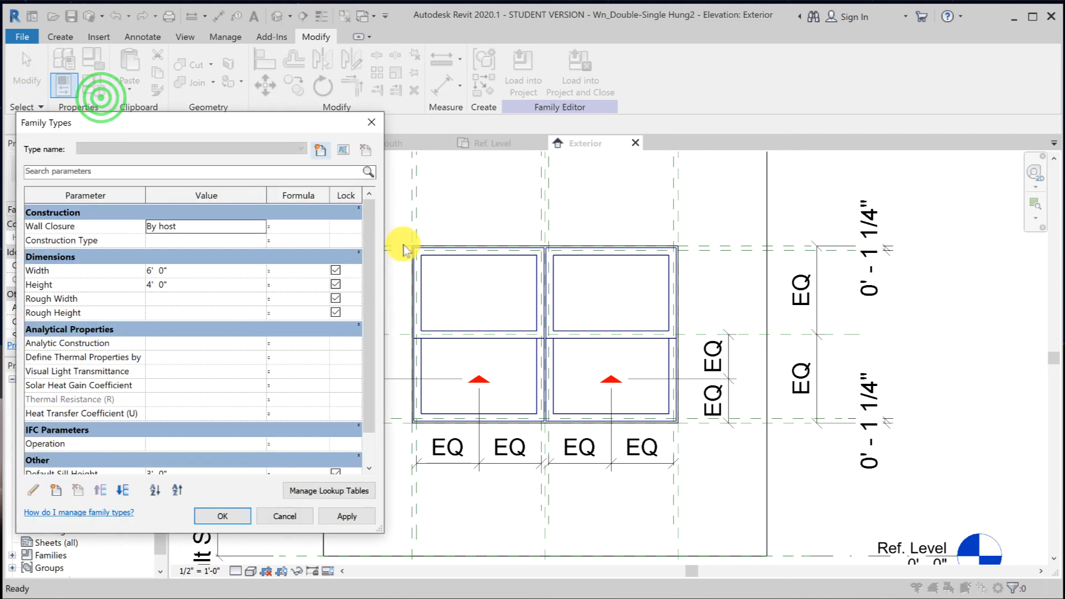
left_click(188, 272)
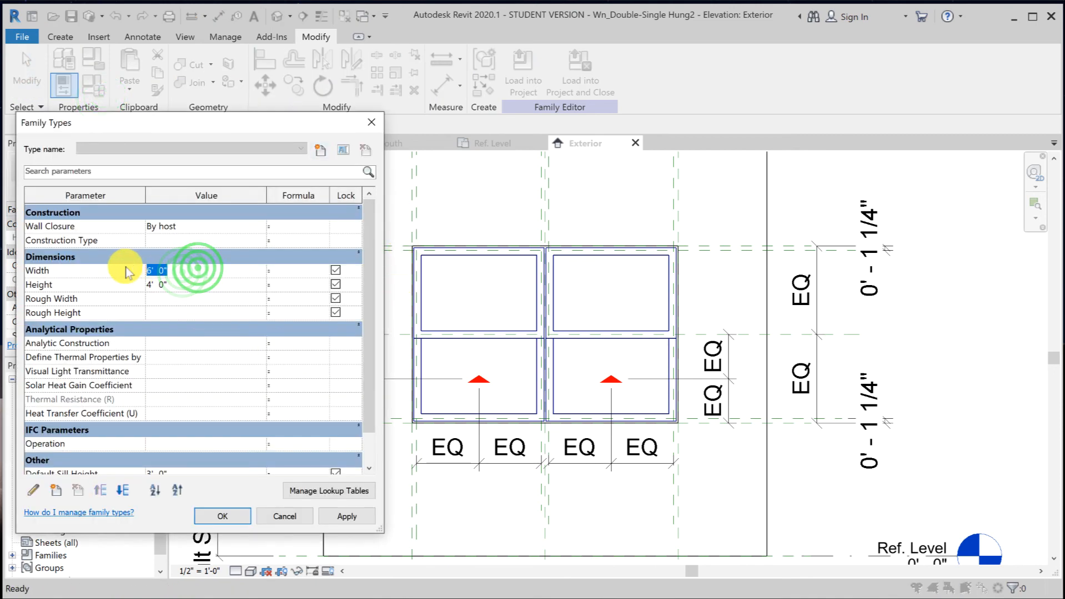
type("2")
left_click(346, 516)
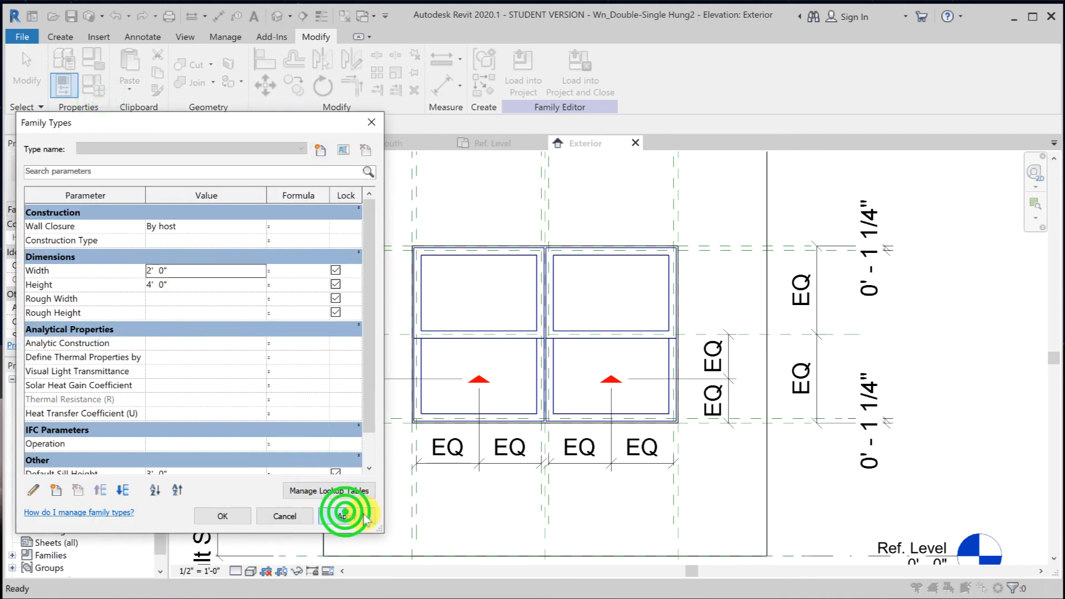
left_click(172, 285)
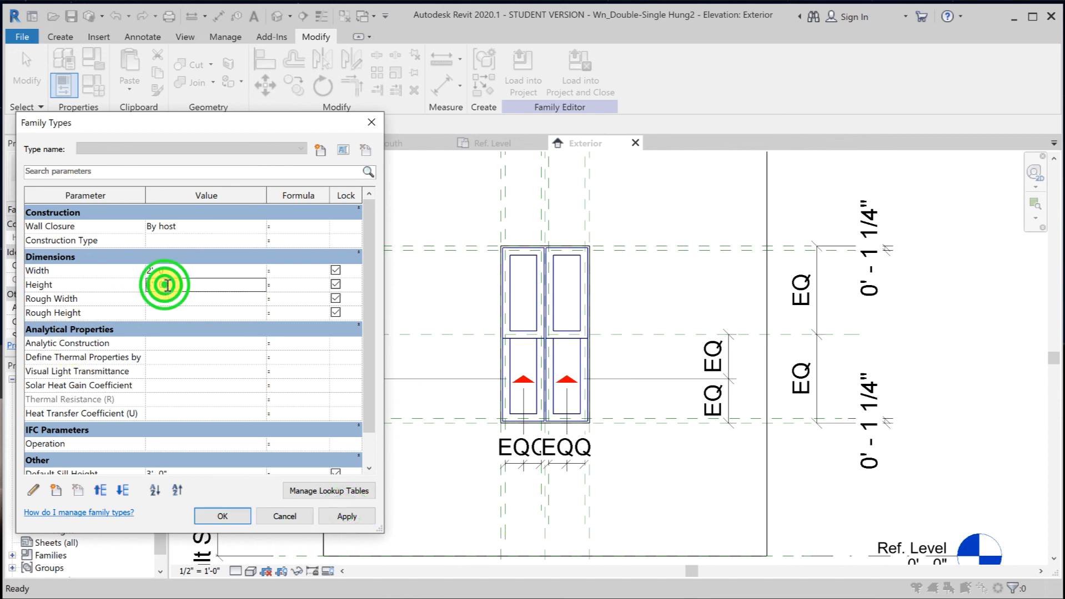
type("2")
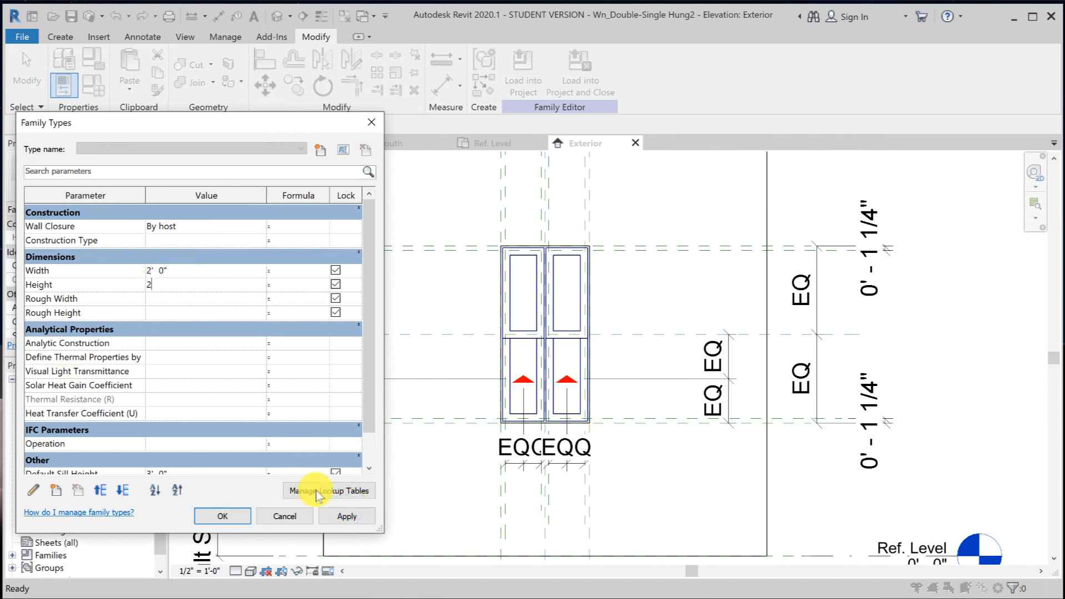
left_click(346, 516)
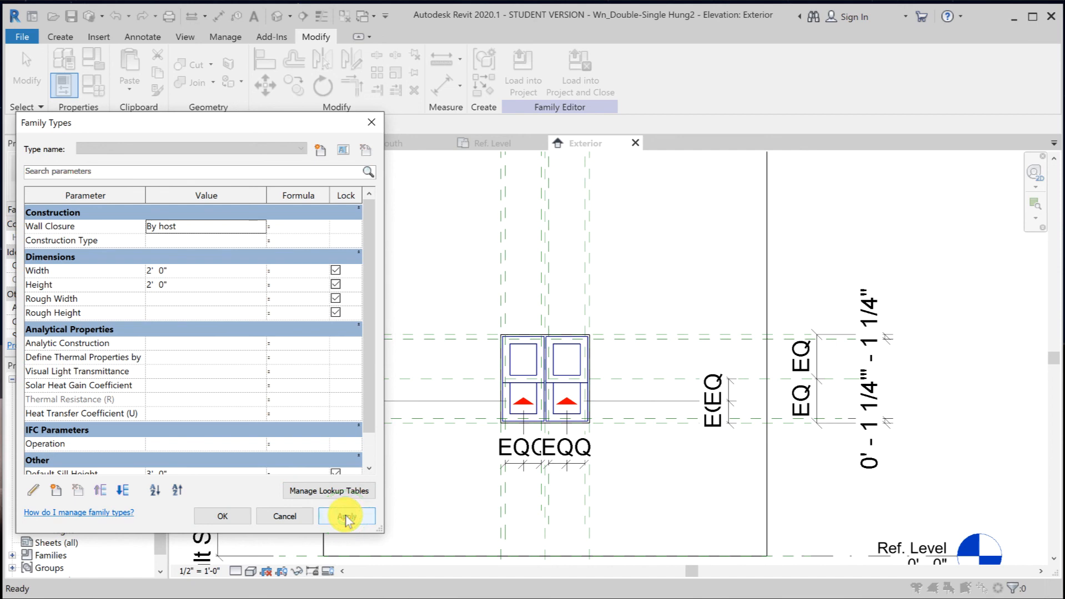
left_click(218, 518)
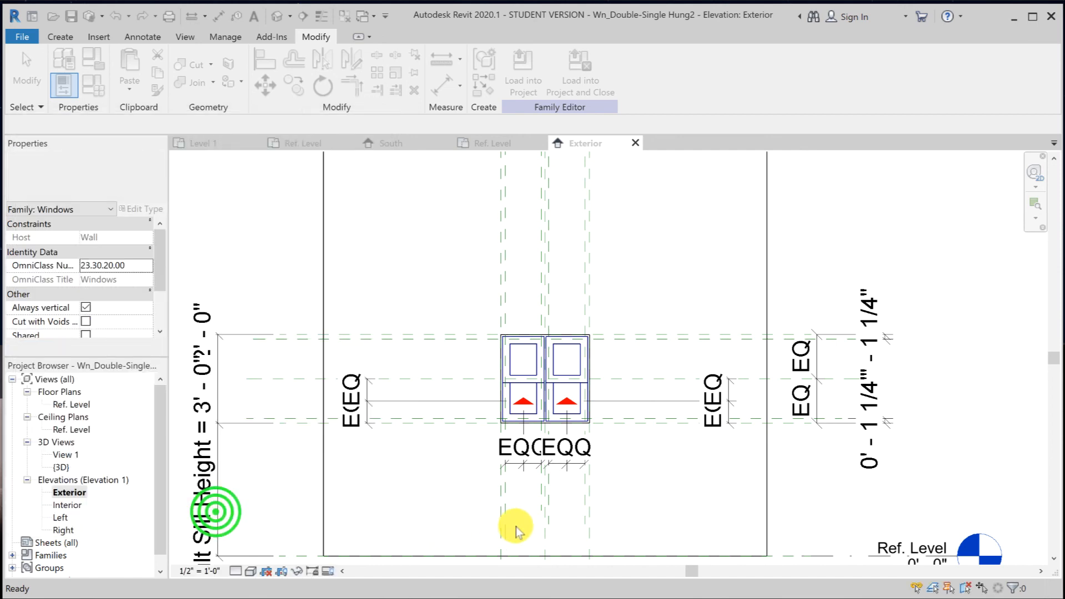
left_click(702, 487)
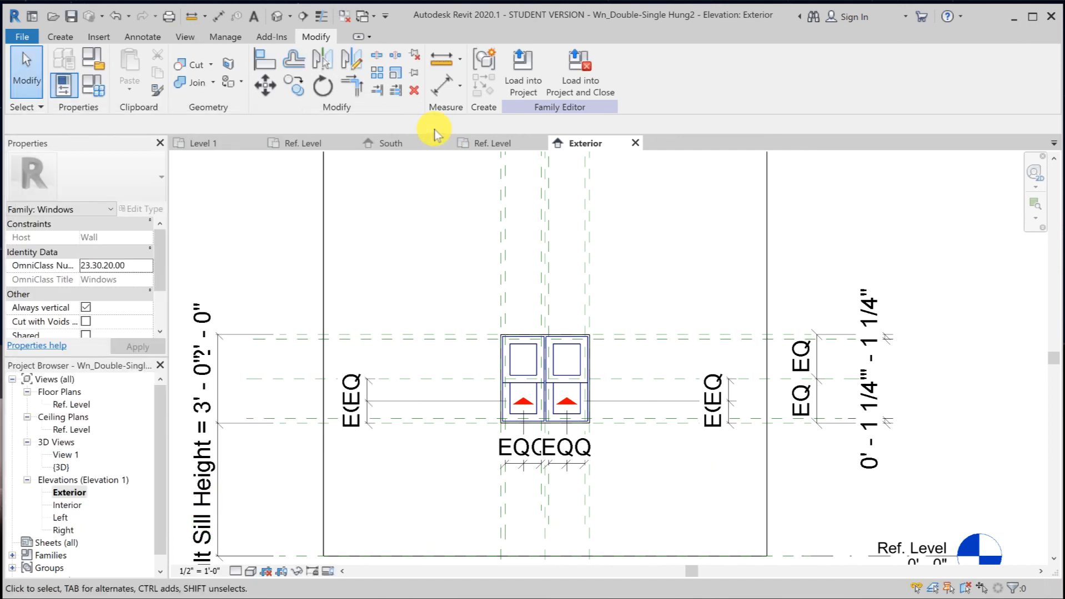
Close the inactive views and load the window family into Project1 only.
left_click(341, 18)
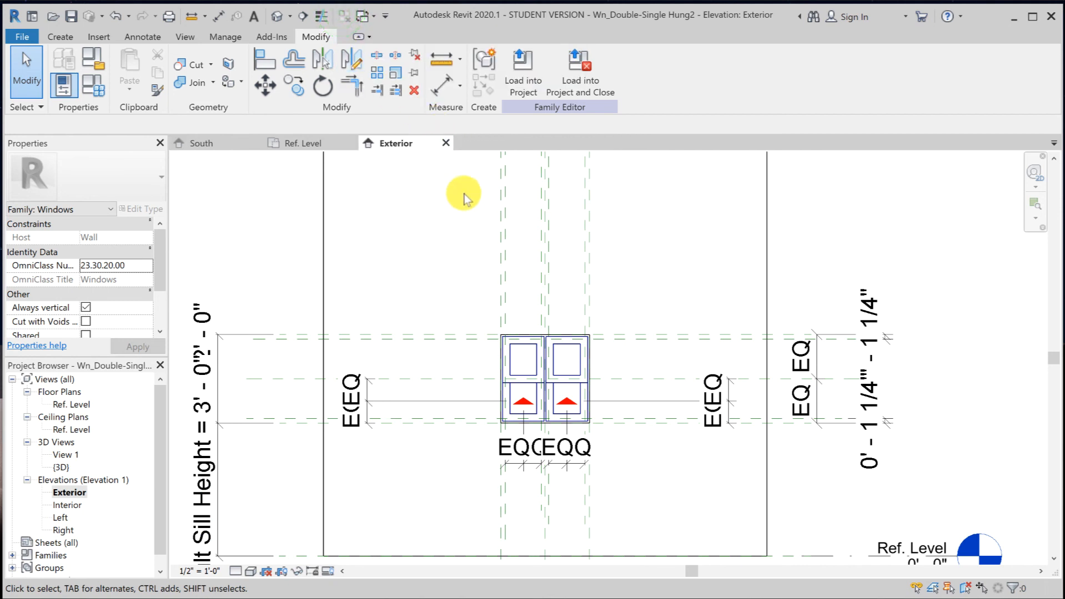
left_click(526, 78)
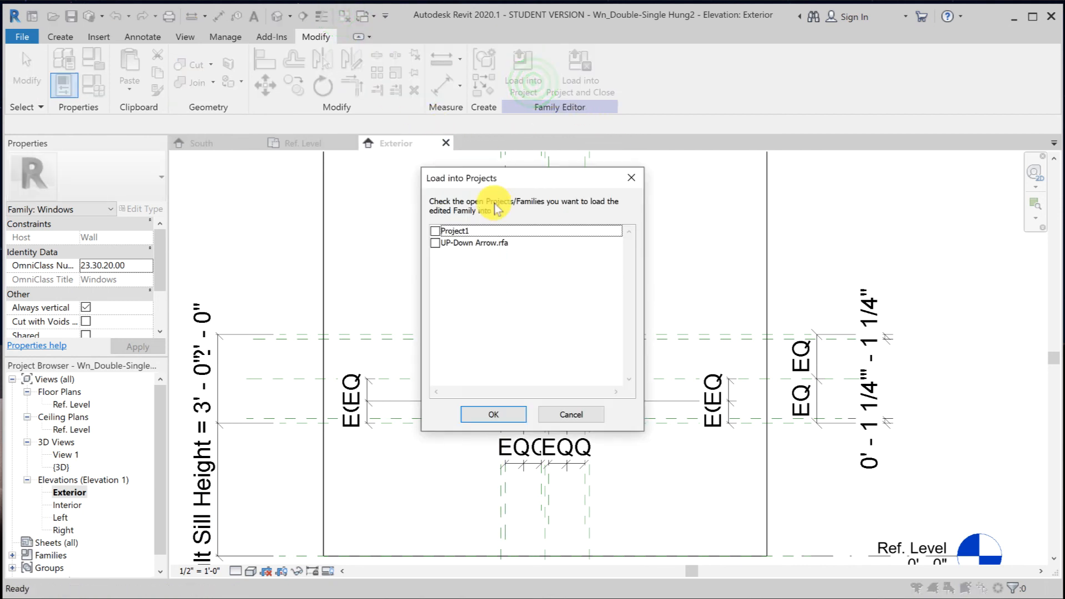
left_click(435, 231)
left_click(495, 414)
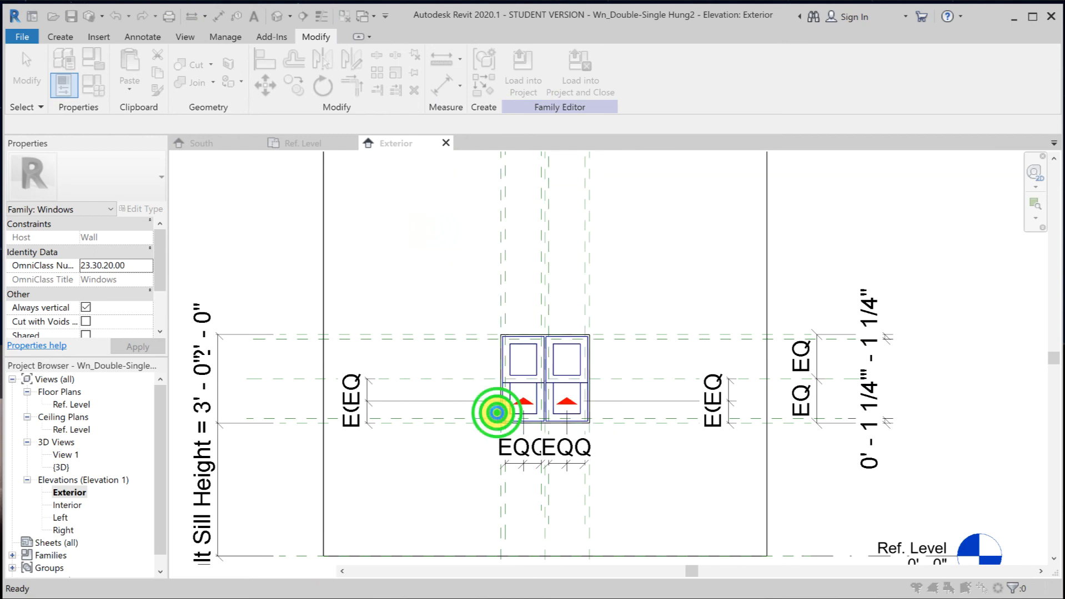
Set the placed double-single hung window type's Width to 6' 0" in Project1, then return to the family's Exterior elevation.
left_click(452, 307)
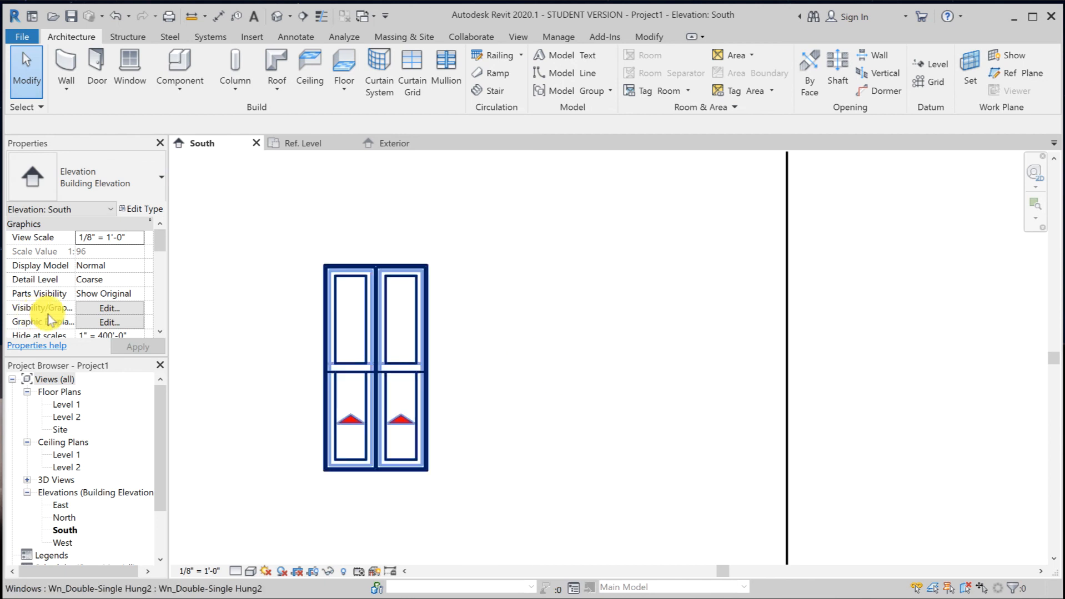
left_click(351, 275)
left_click(133, 209)
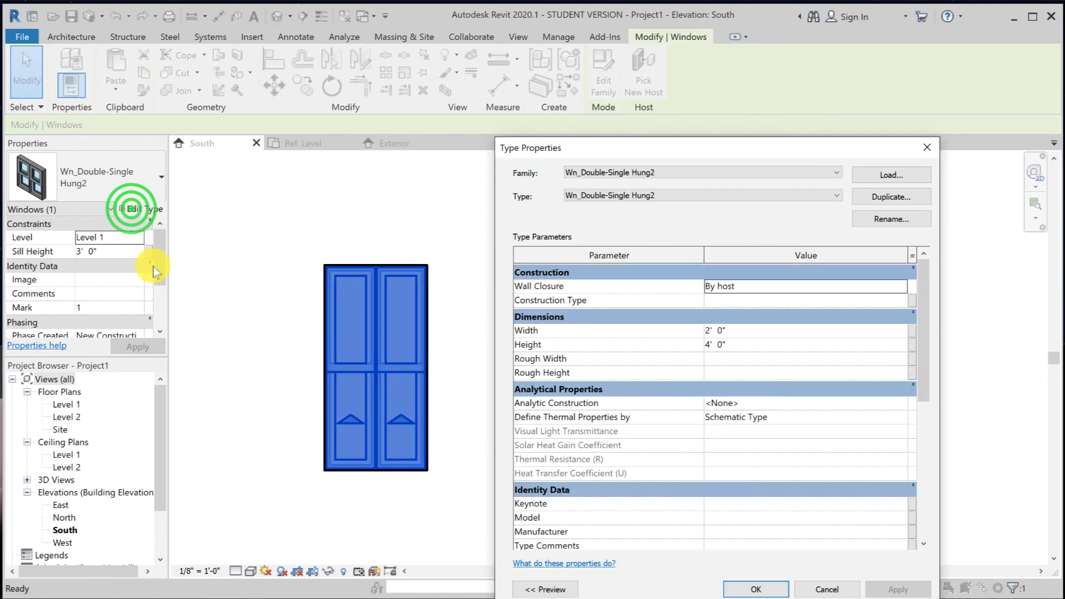
left_click(756, 331)
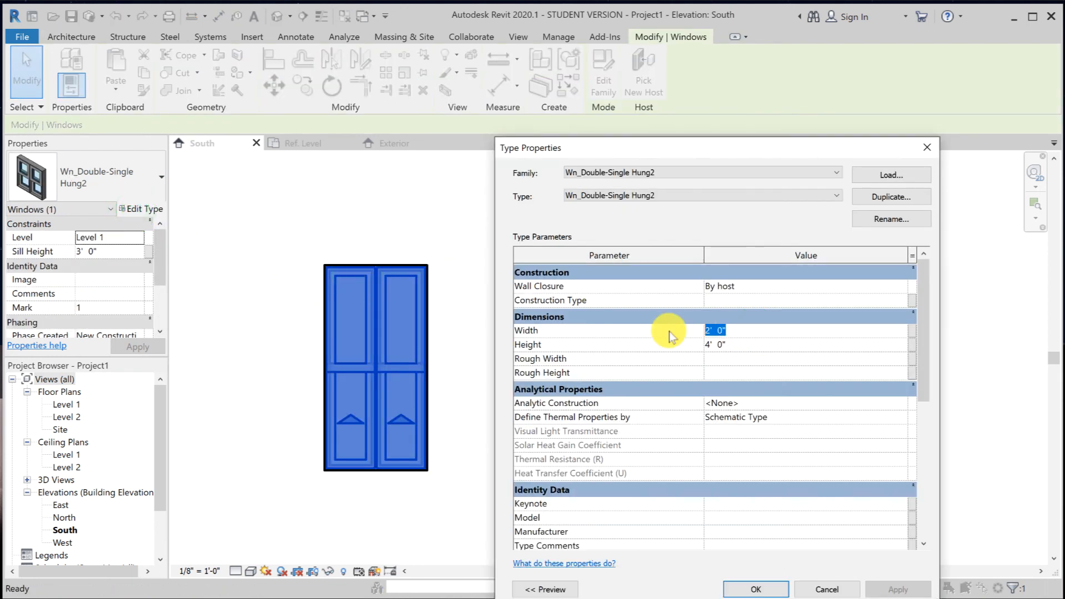
type("6")
left_click(735, 343)
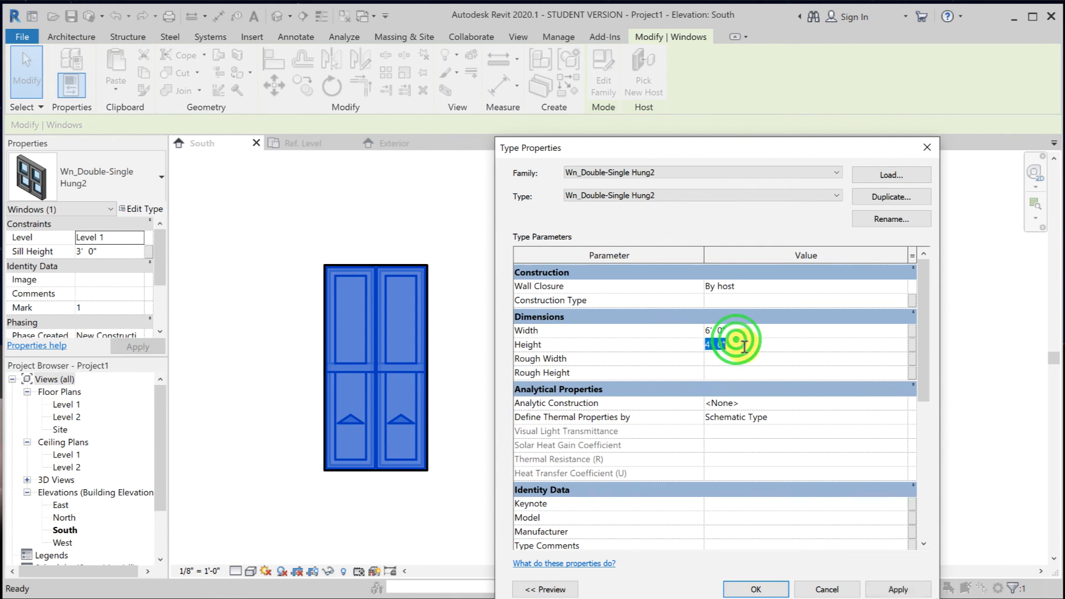
left_click(898, 589)
left_click(755, 590)
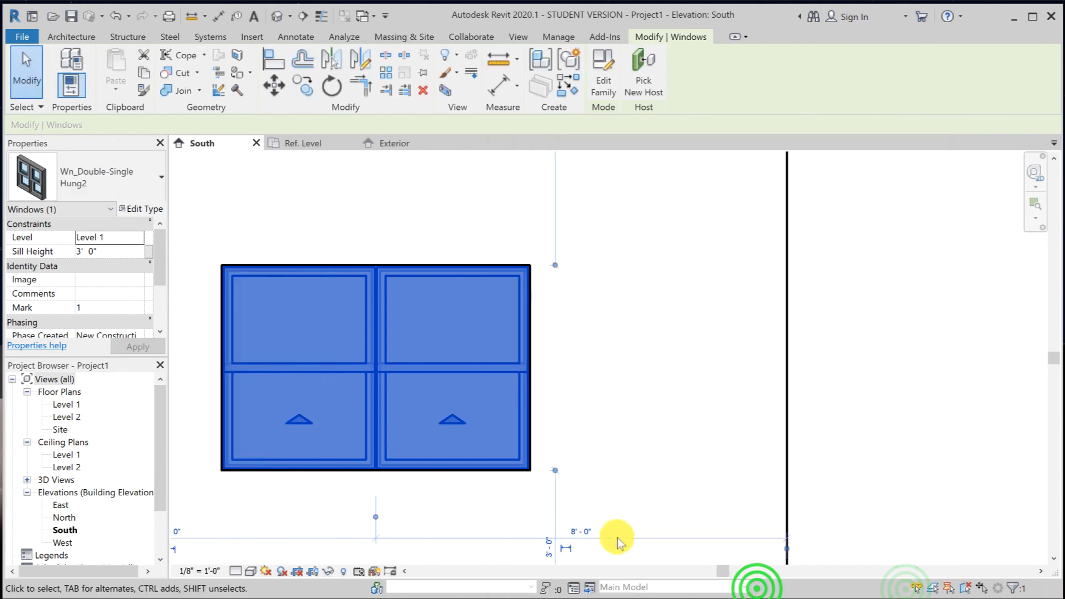
left_click(615, 532)
left_click(911, 358)
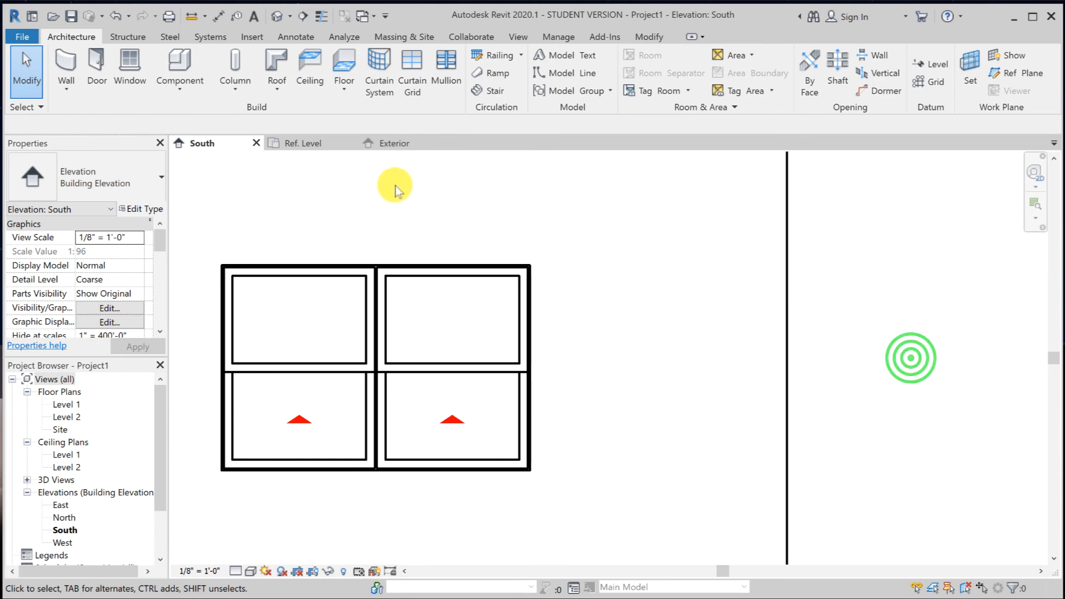
left_click(397, 143)
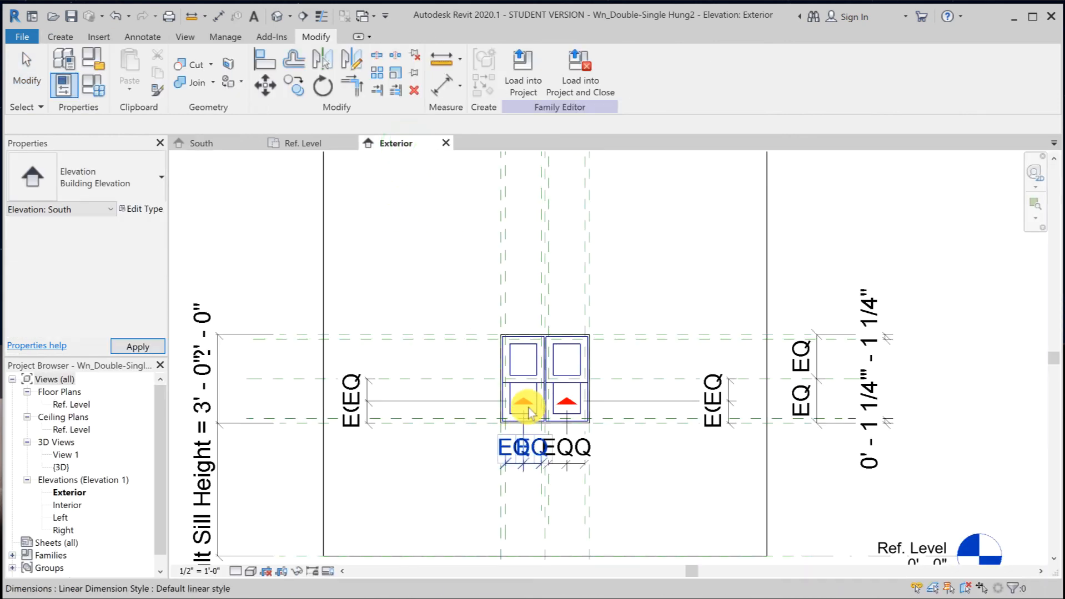
Flip the facing of the left and right UP-Down Arrow detail items so both point down.
scroll(530, 412, "up", 5)
left_click(531, 410)
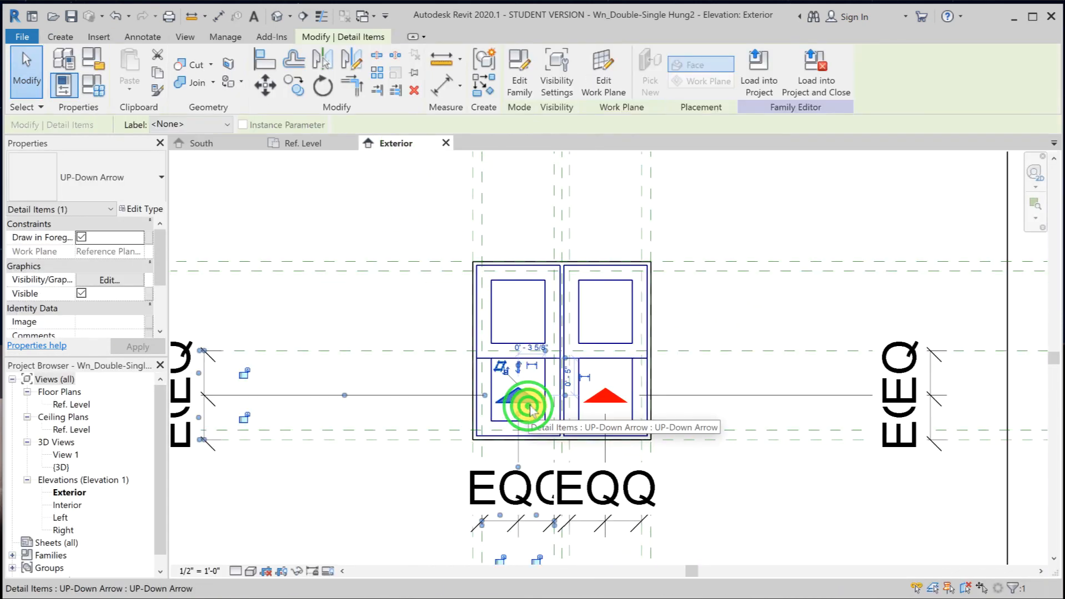
scroll(530, 410, "up", 4)
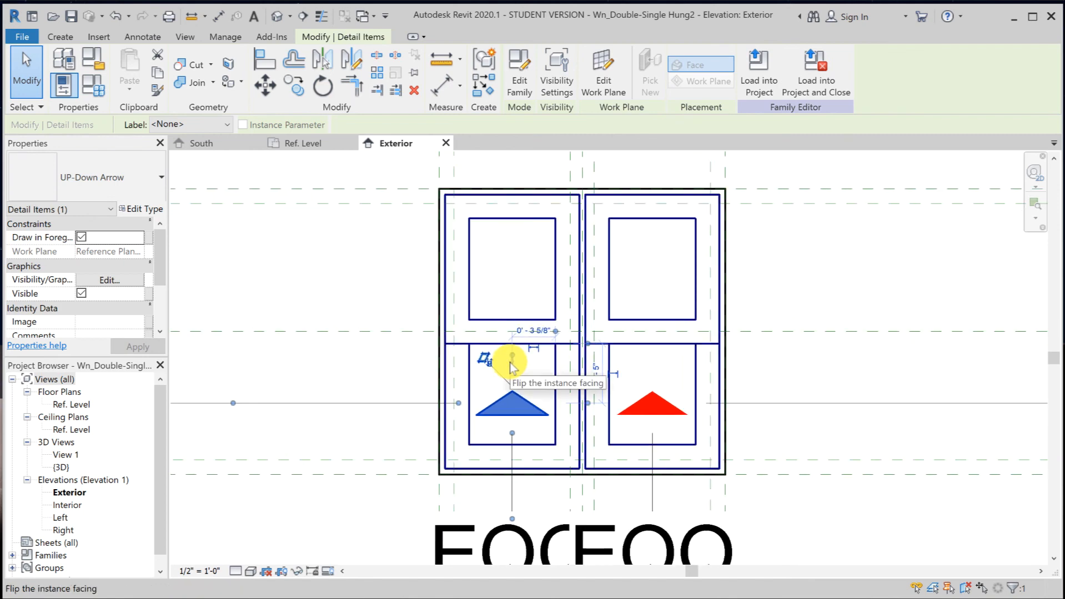
left_click(511, 364)
left_click(333, 352)
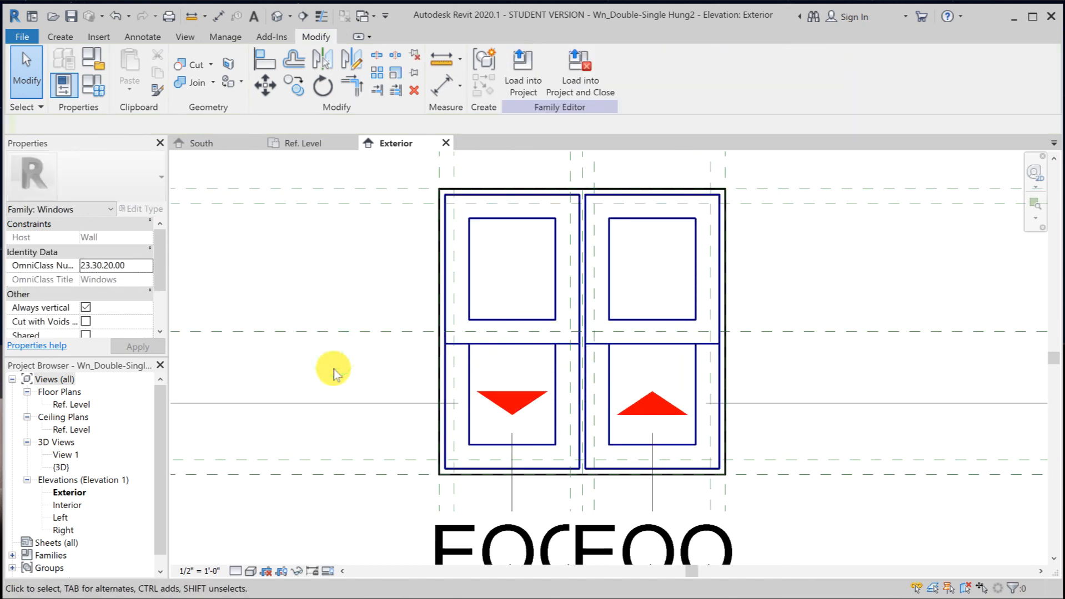
left_click(637, 403)
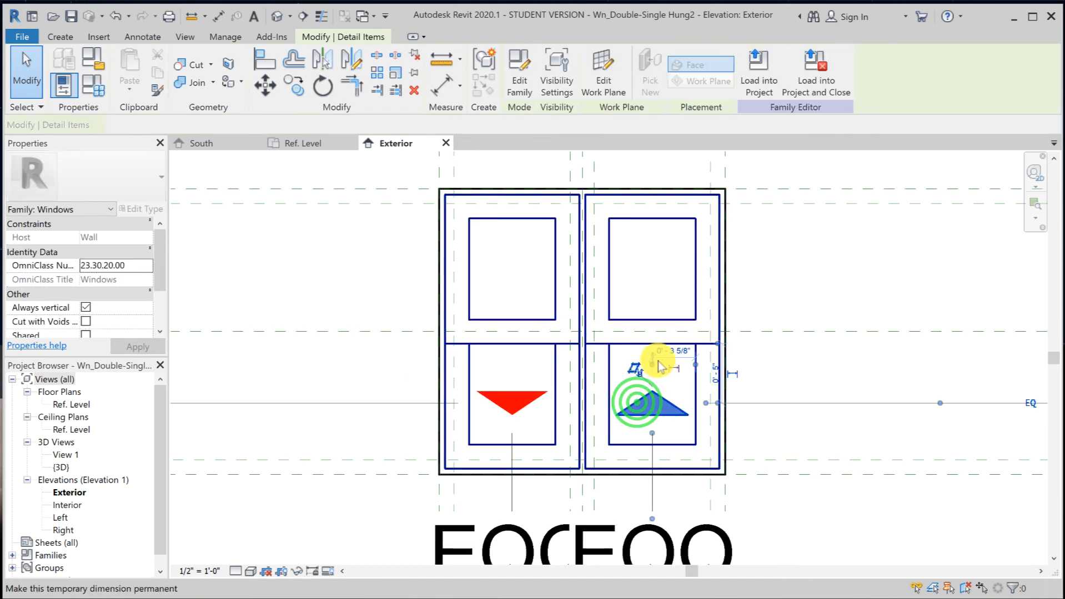
left_click(635, 366)
left_click(842, 339)
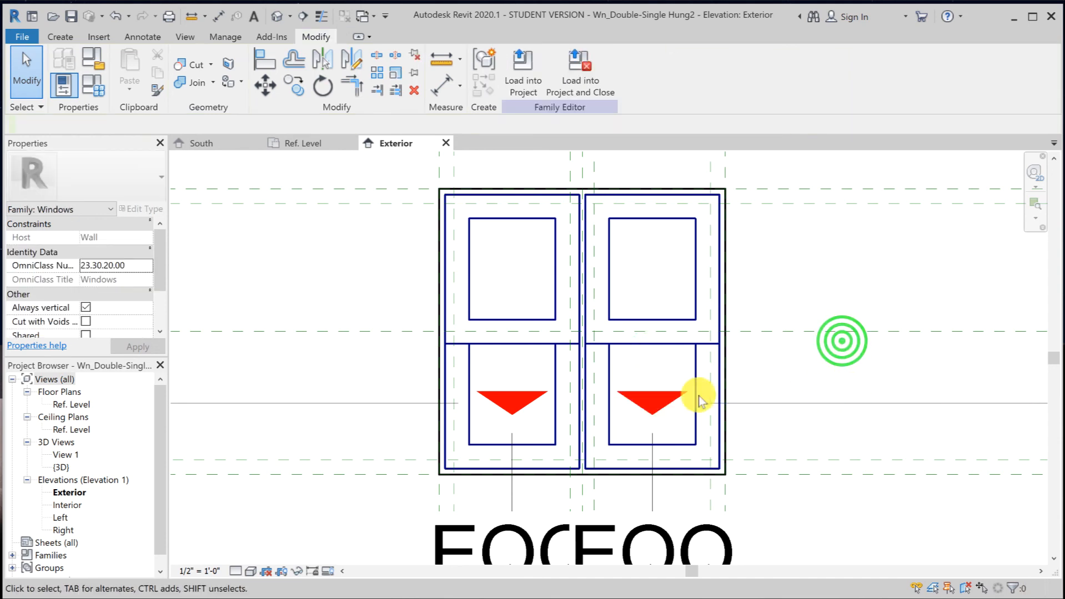
Flip the right and left UP-Down Arrow detail items back so both point up.
left_click(641, 394)
left_click(649, 453)
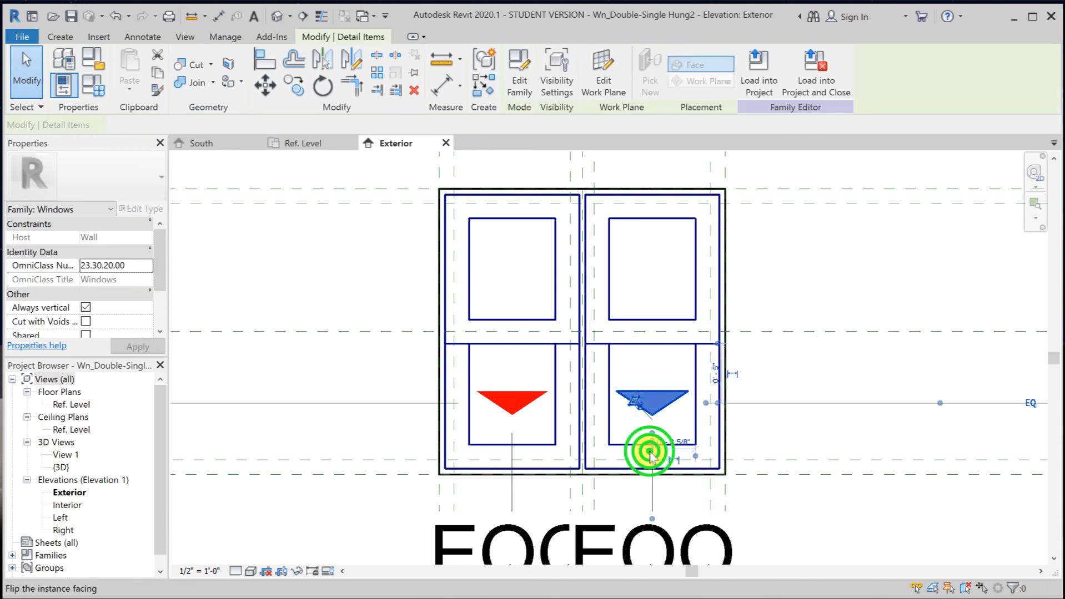
left_click(525, 407)
left_click(514, 447)
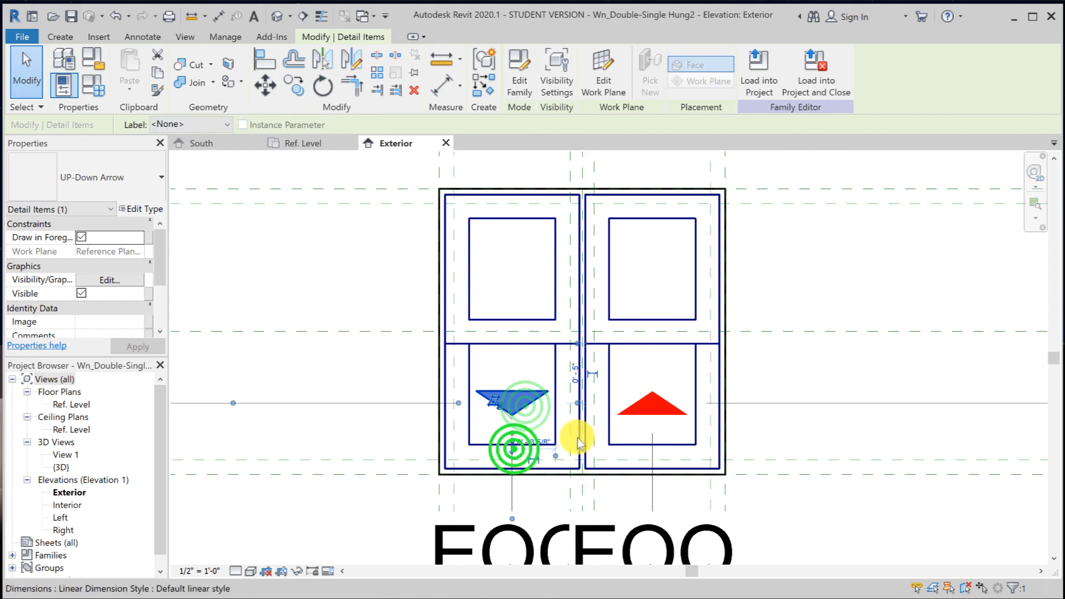
left_click(842, 356)
Set the window family's Width to 6' 0" and Height to 4' 0" in its family types.
scroll(832, 361, "down", 1)
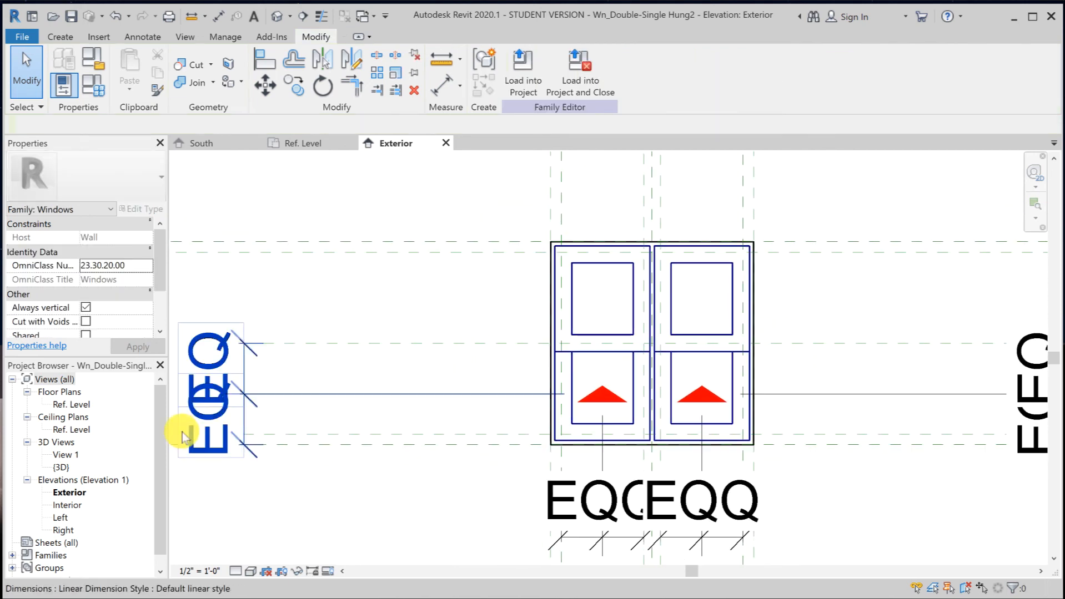
left_click(91, 89)
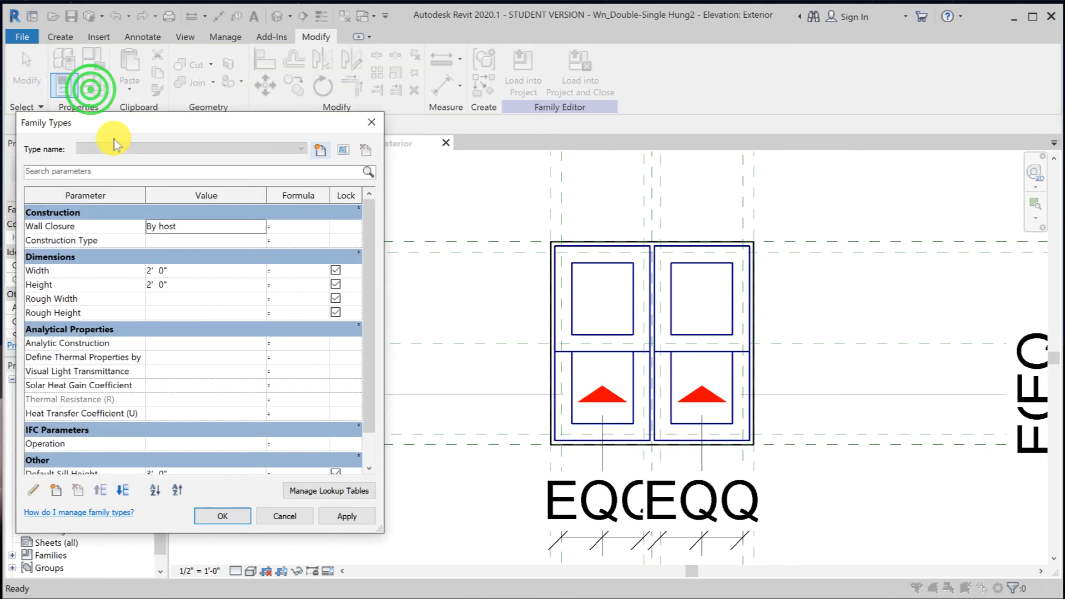
left_click(182, 270)
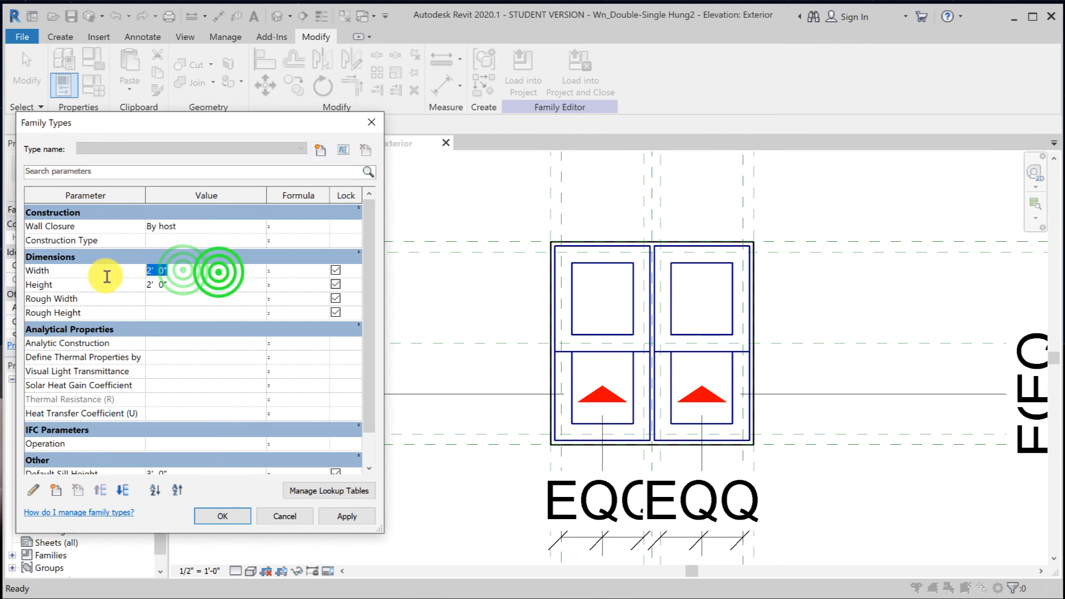
type("60")
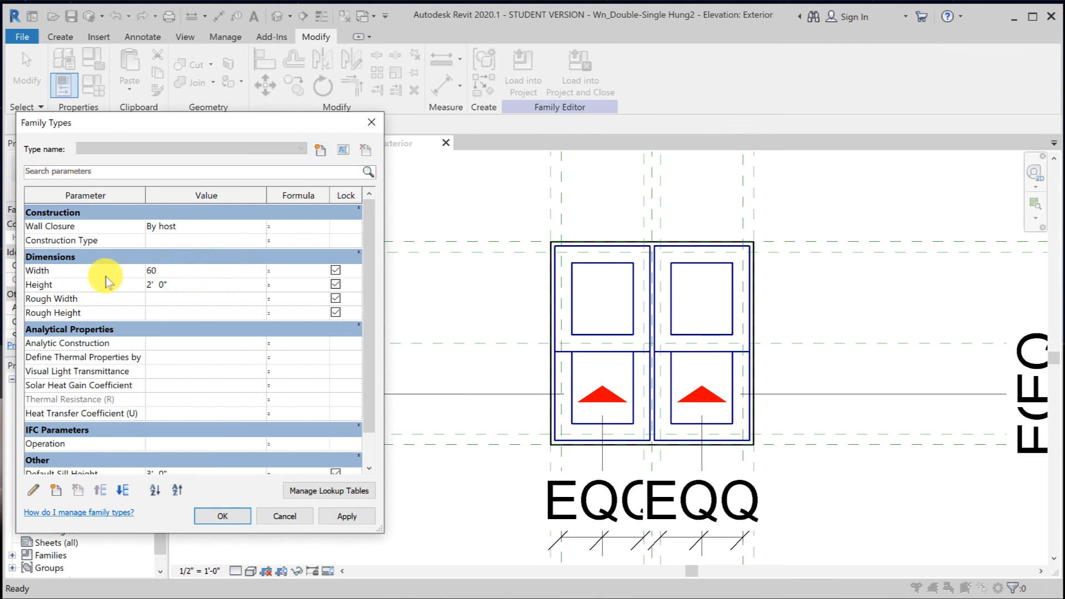
left_click(169, 284)
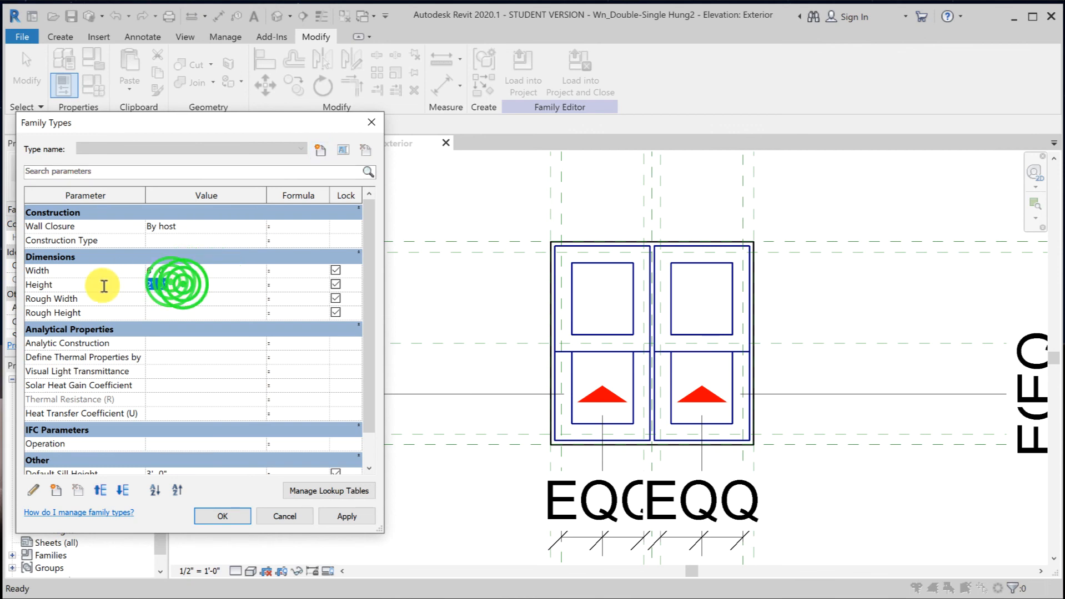
type("4")
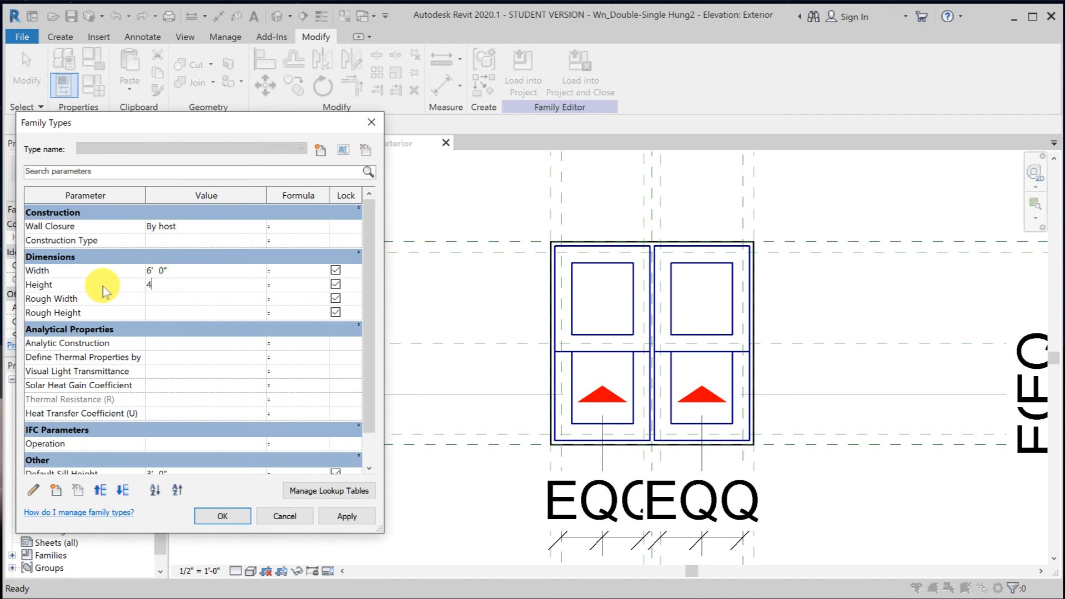
left_click(227, 515)
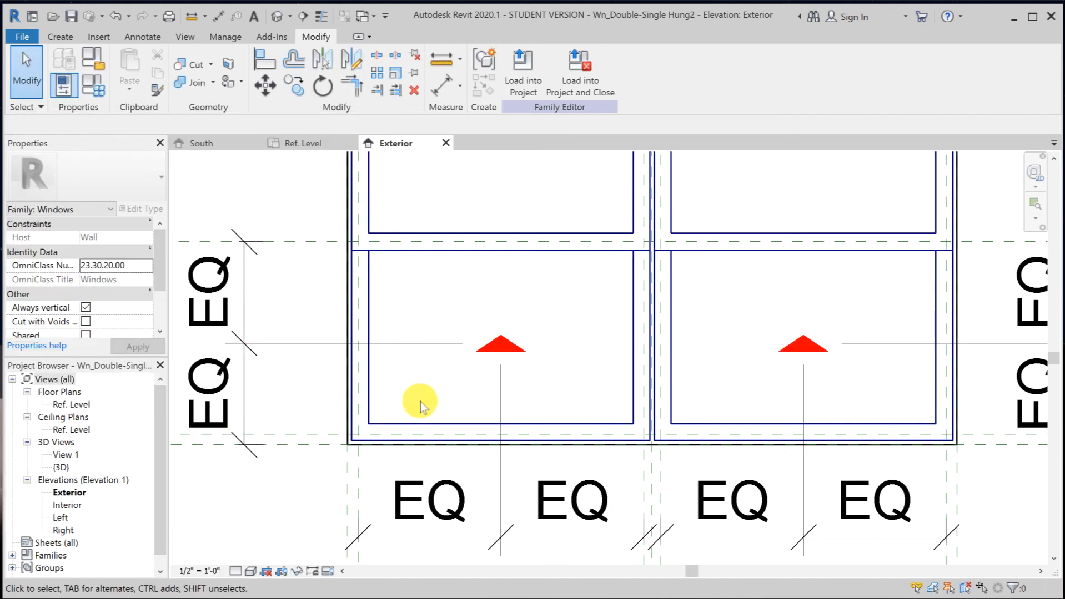
Show the whole window with its dimensions and save the window family.
scroll(420, 402, "down", 4)
scroll(421, 402, "down", 2)
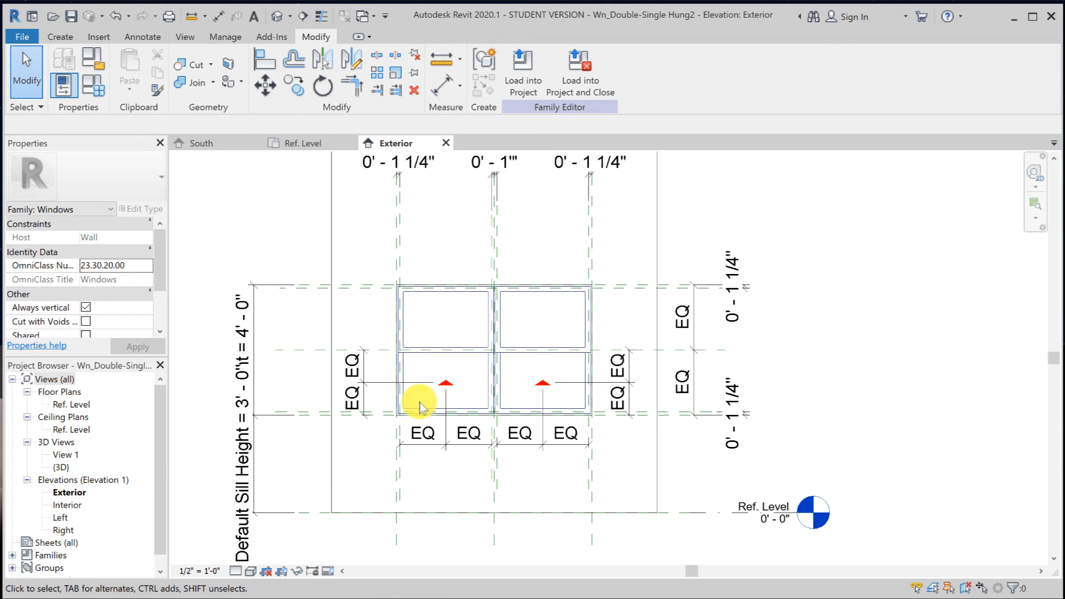
left_click(71, 22)
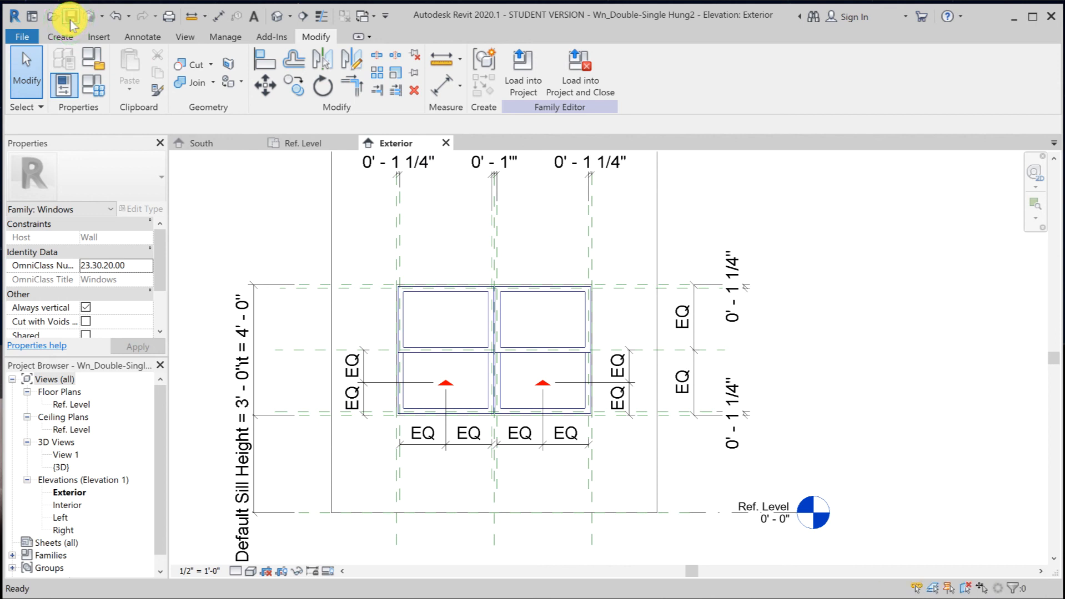